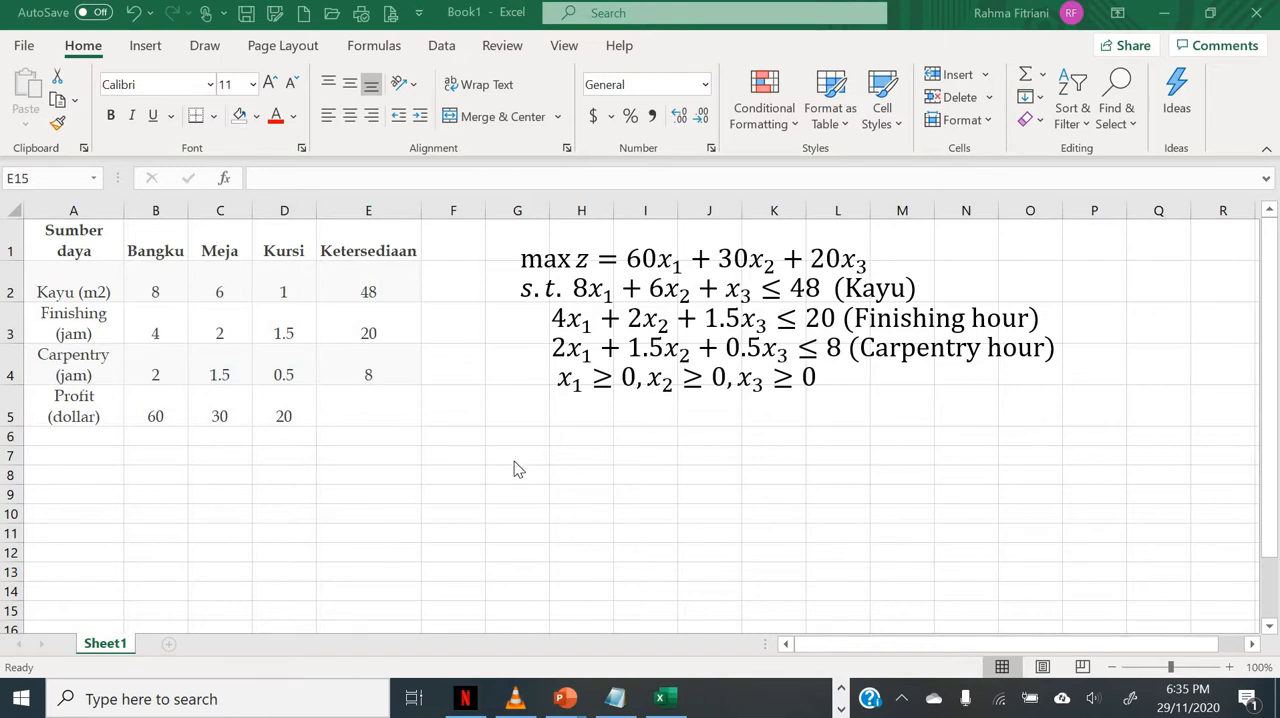
Step: Enter the simplex table headers Z, X1, X2 and X3 in cells G6 to J6 below the model equations
left_click(531, 437)
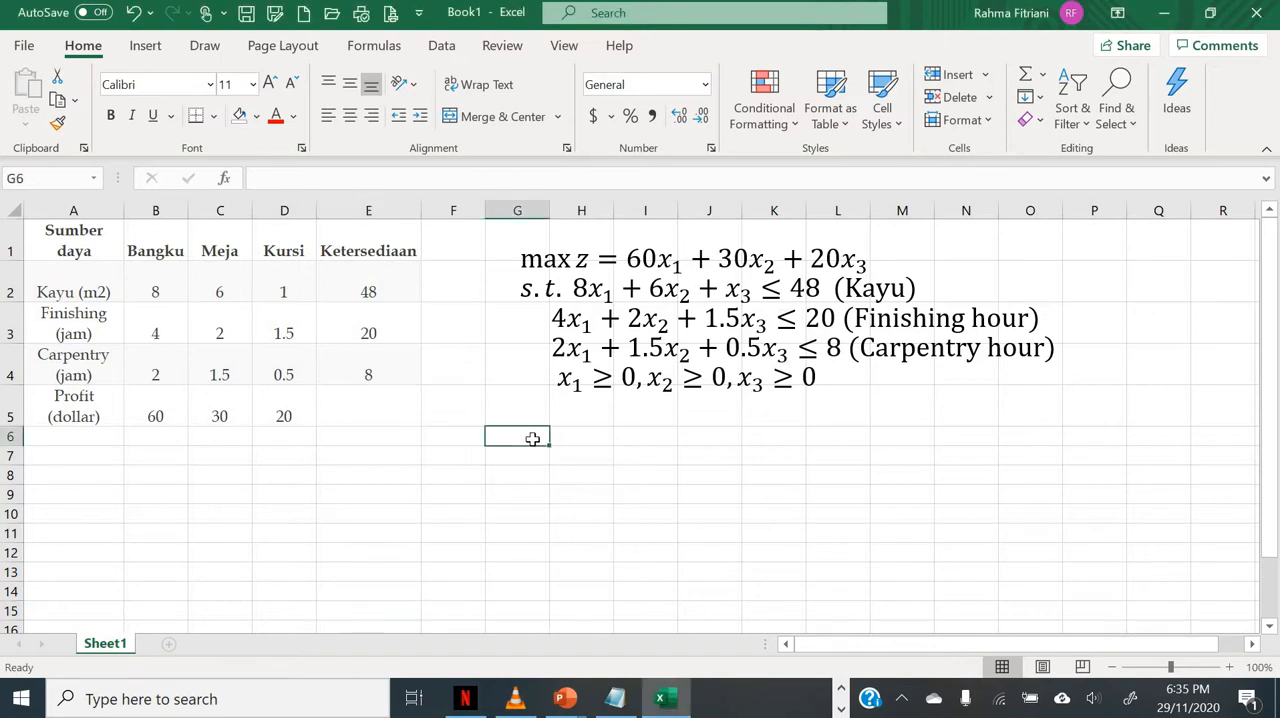
type("Z")
key("Tab")
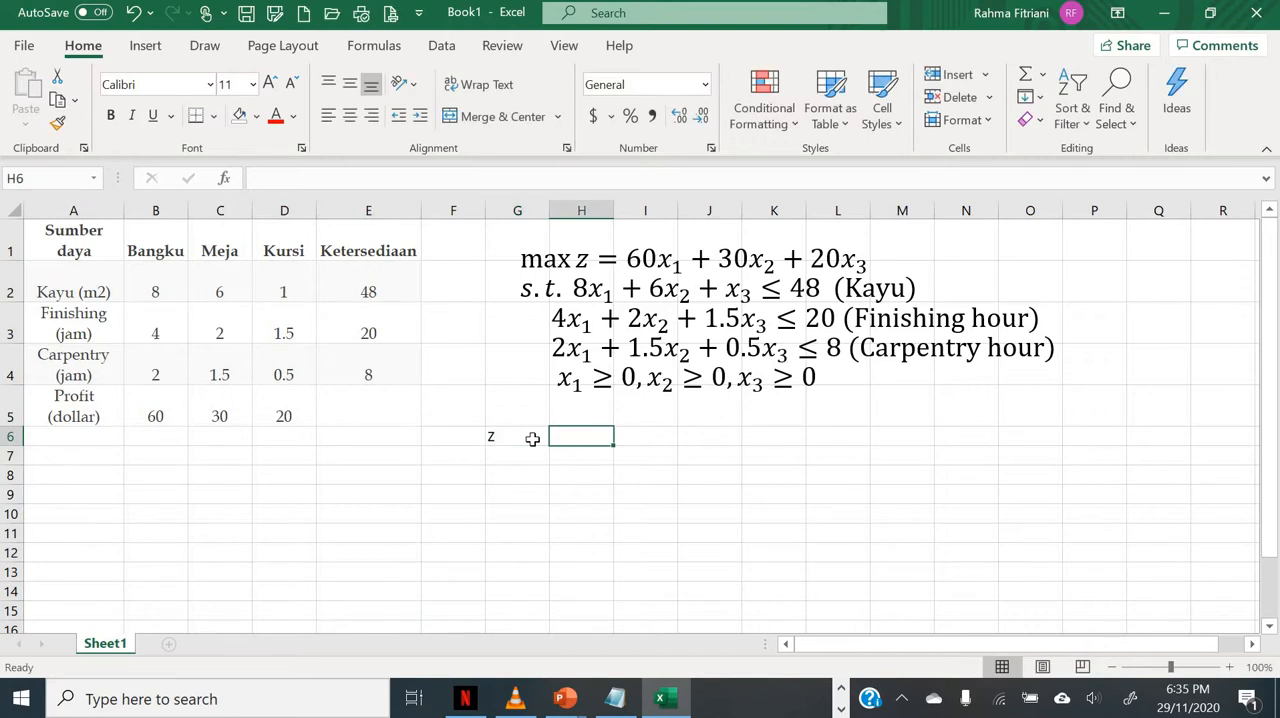
type("X1")
key("Tab")
type("X2")
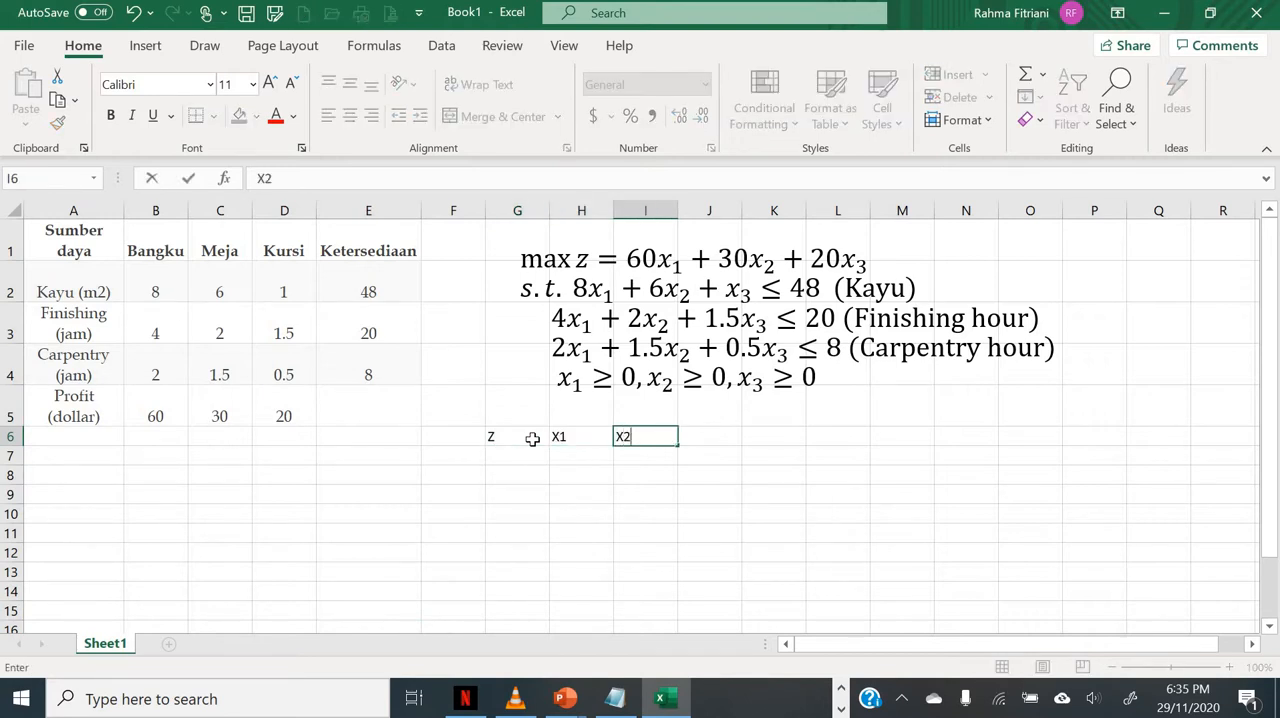
key("Tab")
type("X3")
key("Tab")
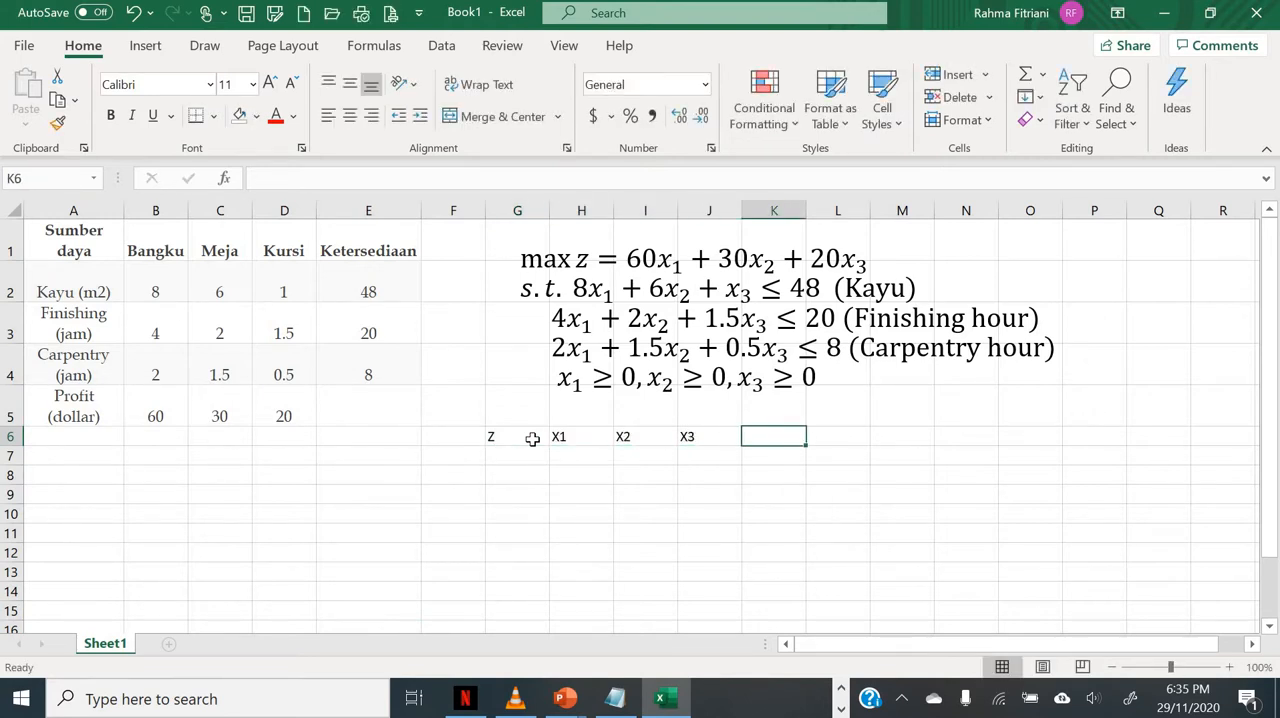
Step: Continue the header row with S1, S2, S3 and rhs in cells K6 to N6
type("S1")
key("Tab")
type("S")
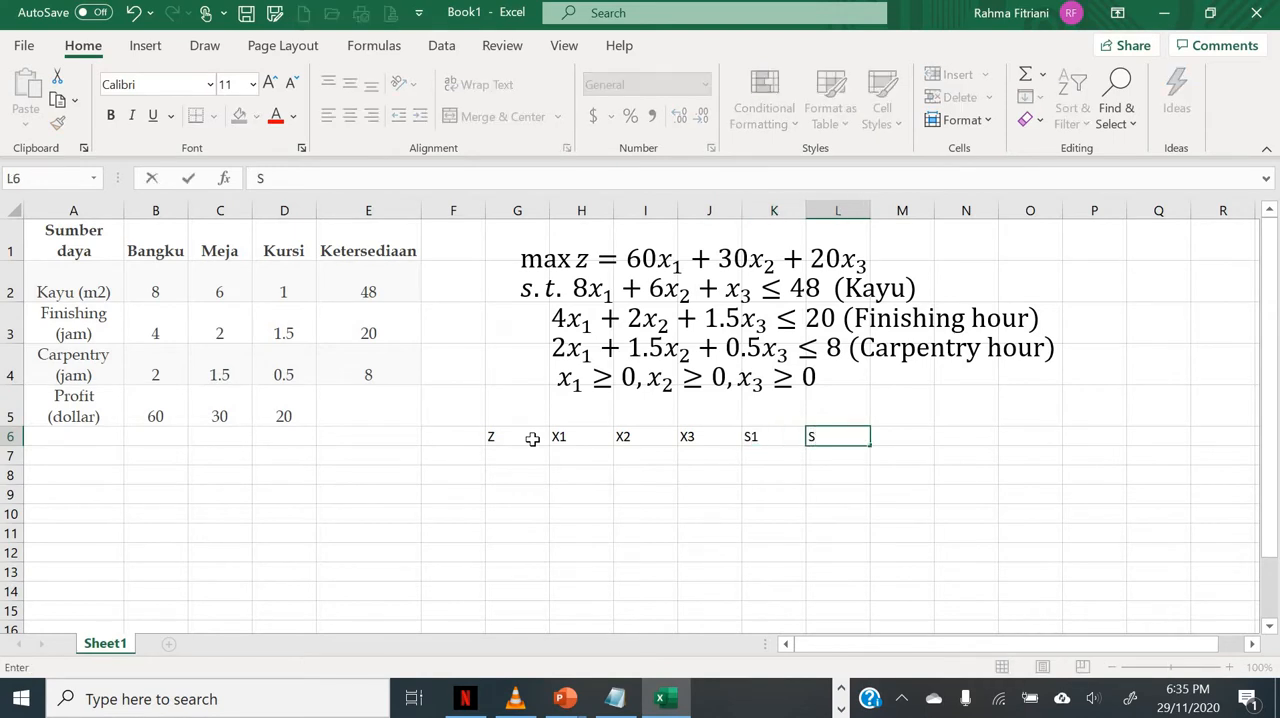
type("2")
key("Tab")
type("S3")
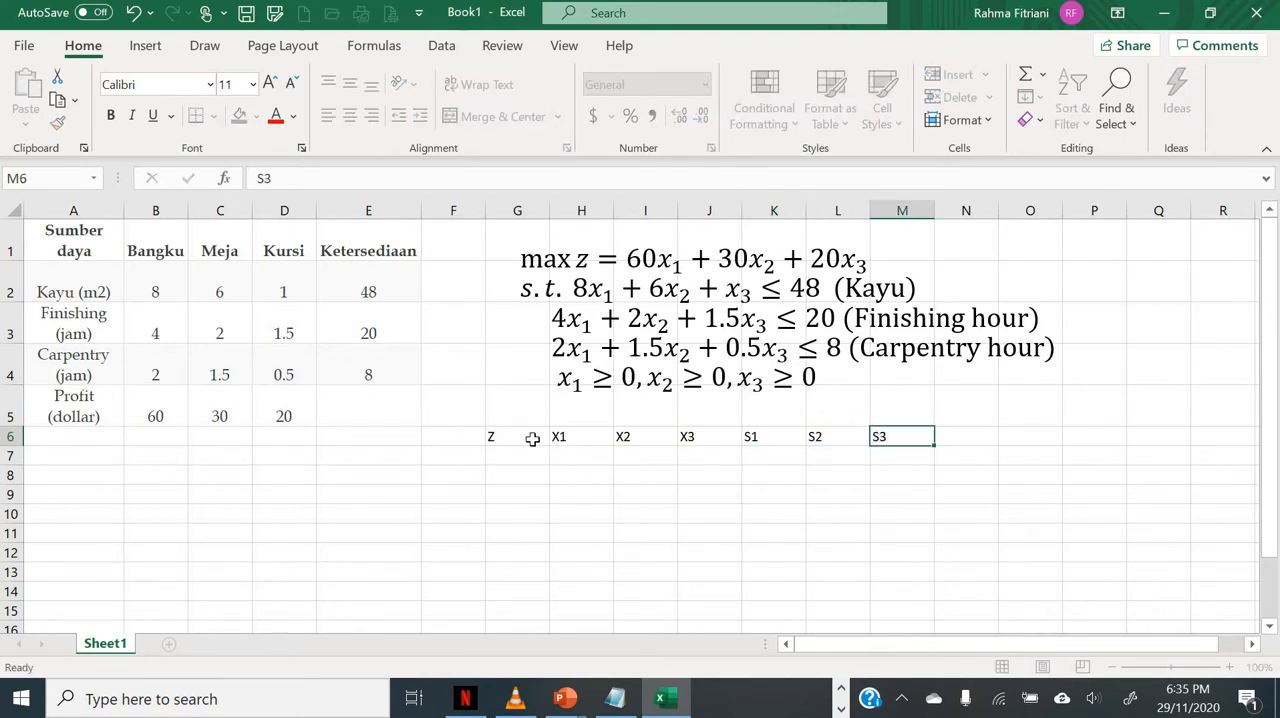
key("Tab")
type("rhs")
key("Return")
Step: Label the table "Tab 0" in cell F6, beside the Z header
key("Left")
key("Left")
key("Left")
key("Left")
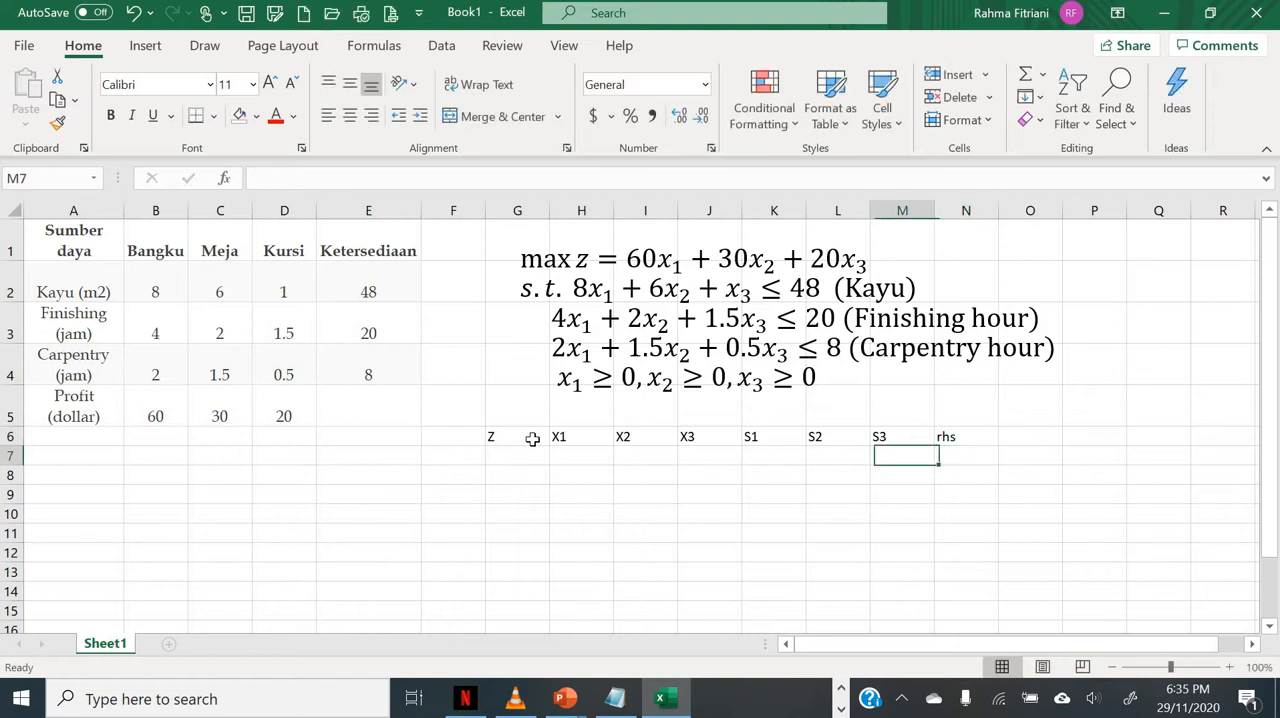
key("Left")
key("Left")
key("Left")
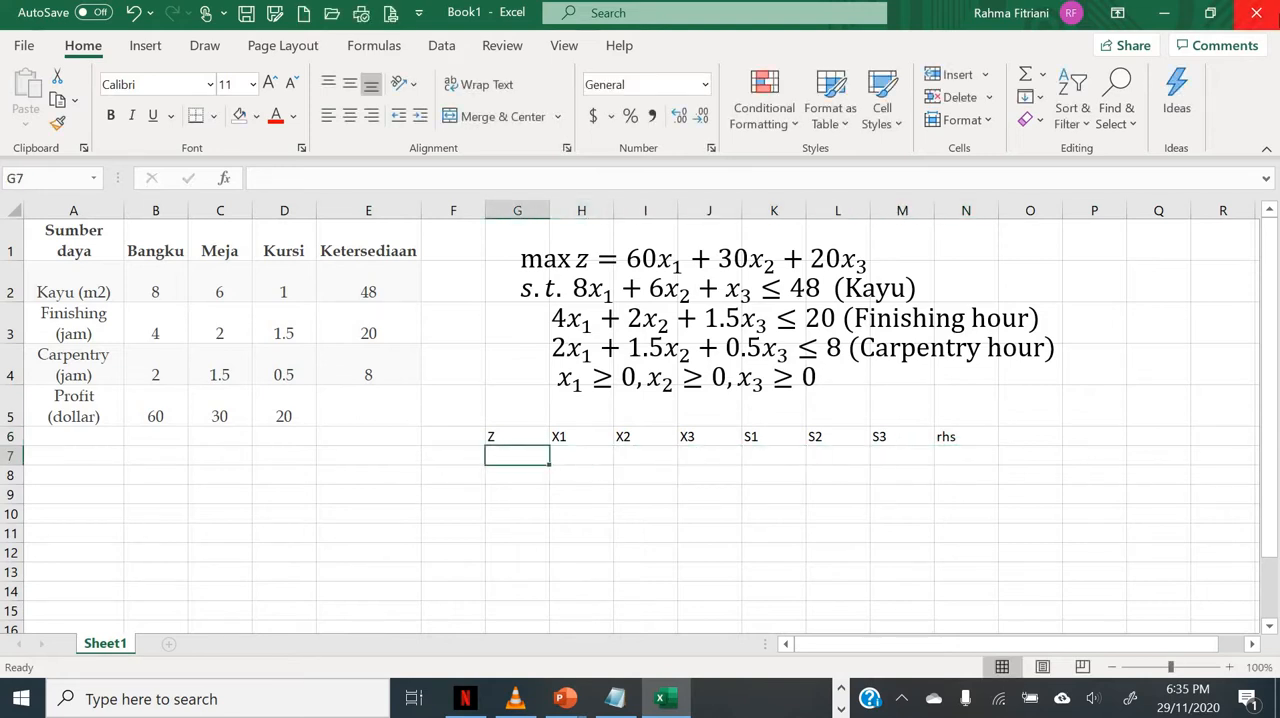
key("Left")
key("Up")
type("T")
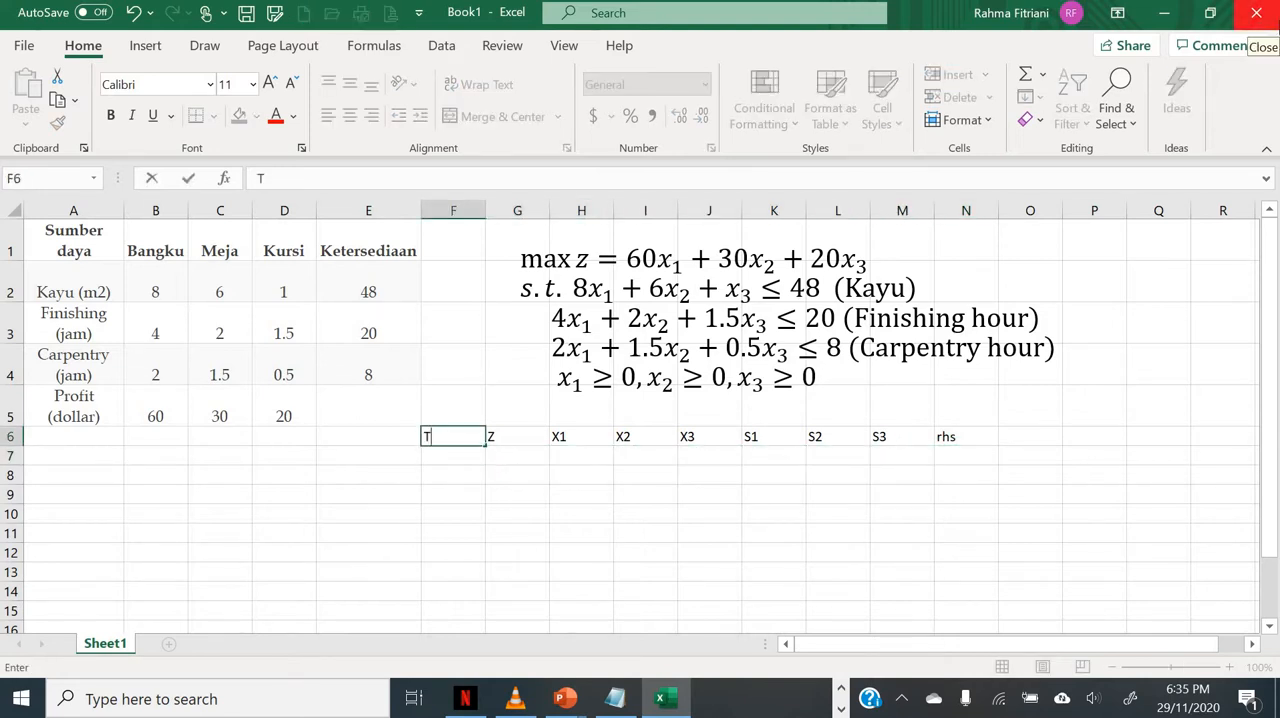
type("ab 0")
key("Return")
Step: Enter the row labels B 0, B 1, B 2 and B 3 in cells F7 to F10
type("T")
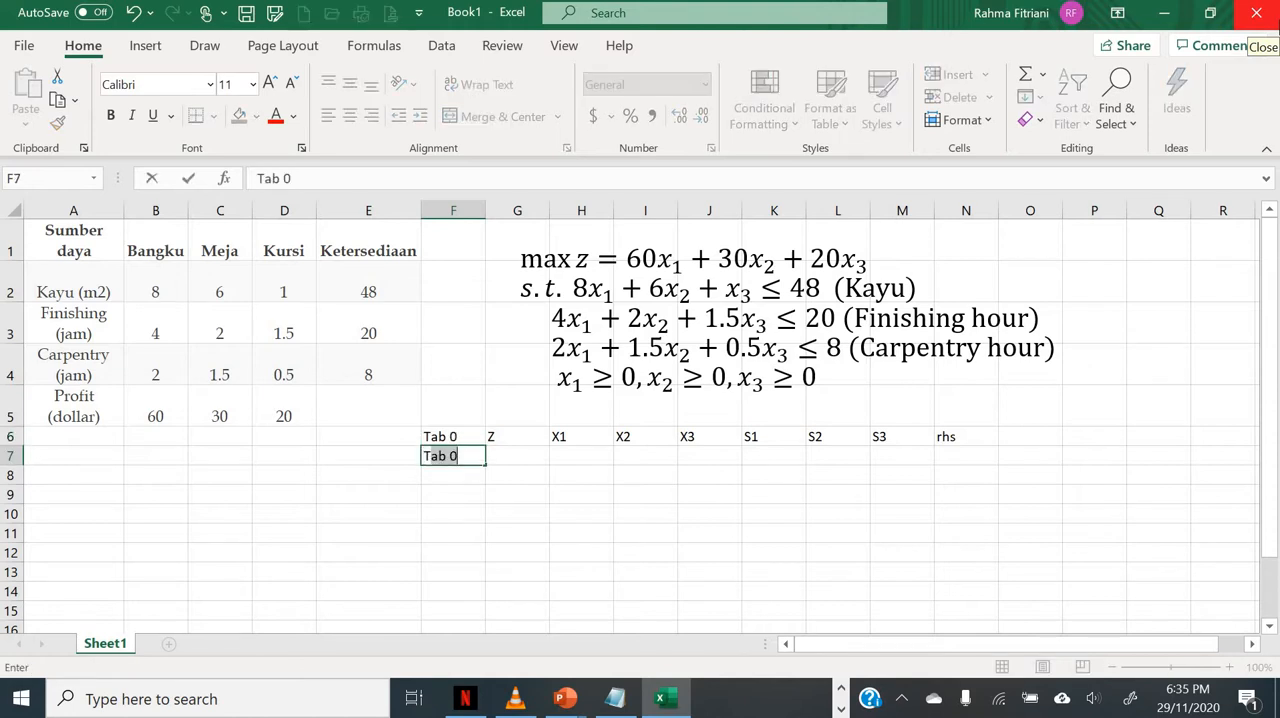
key("BackSpace")
key("BackSpace")
type("Ba")
key("BackSpace")
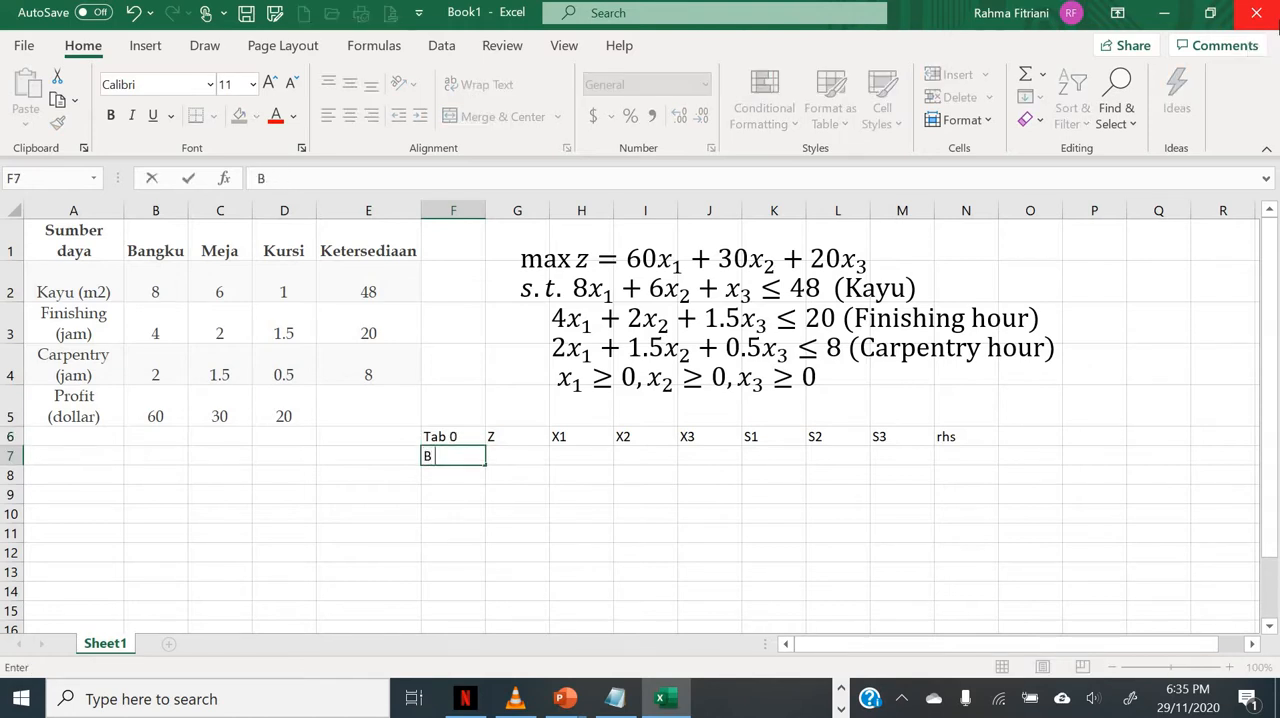
type("0")
key("Return")
type("B 1")
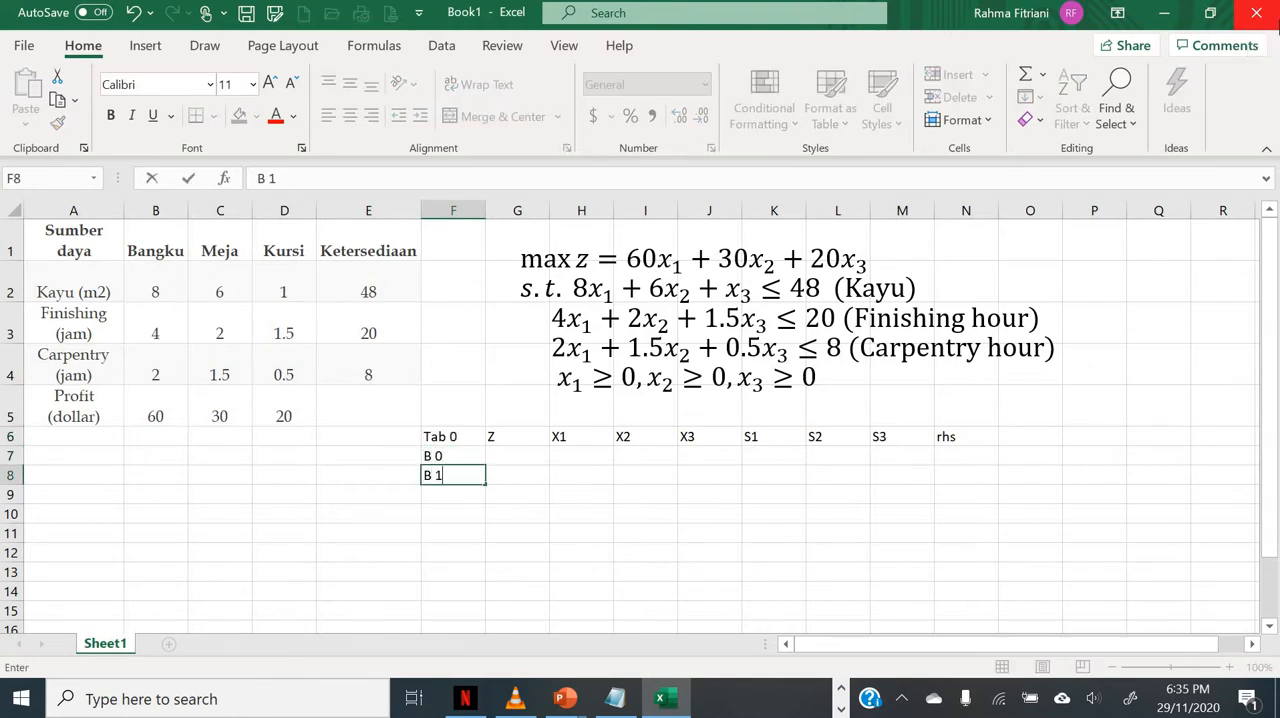
key("Return")
type("B 2")
key("Return")
type("B")
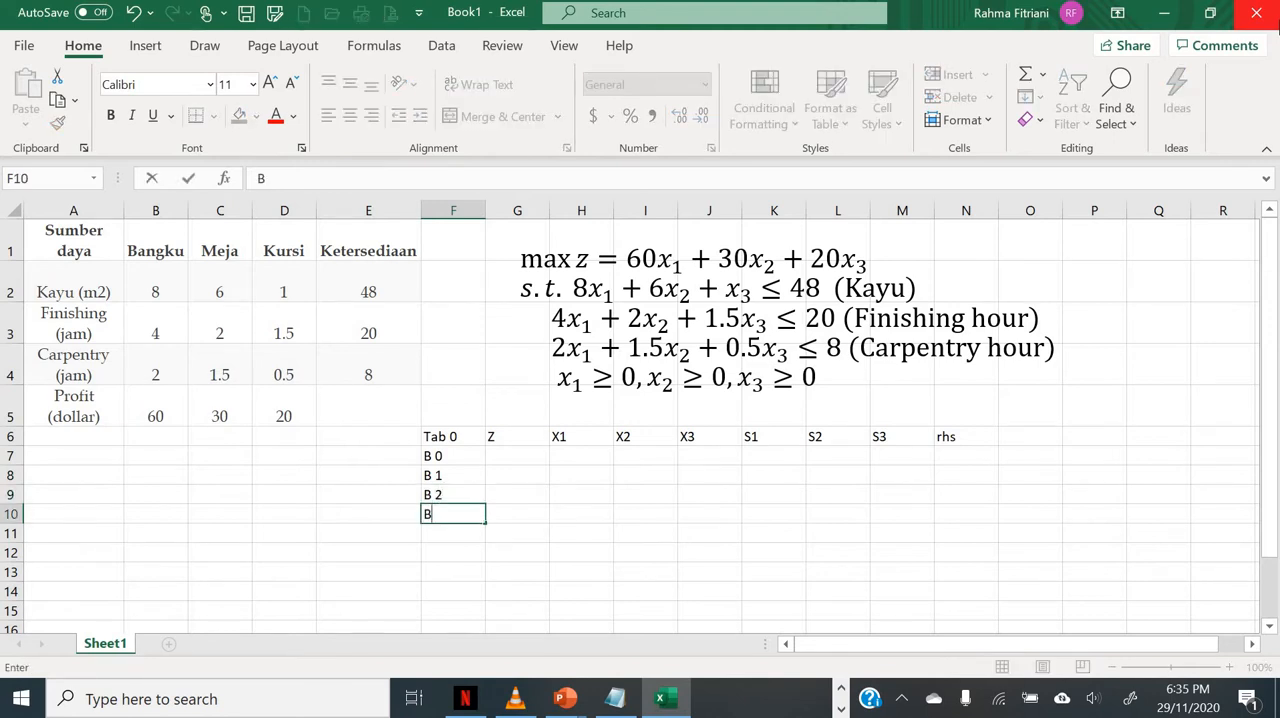
type(" 3")
key("Tab")
Step: Fill the B 0 row with the objective coefficients 1, -60, -30 and -20 under Z, X1, X2 and X3
key("Up")
key("Up")
key("Up")
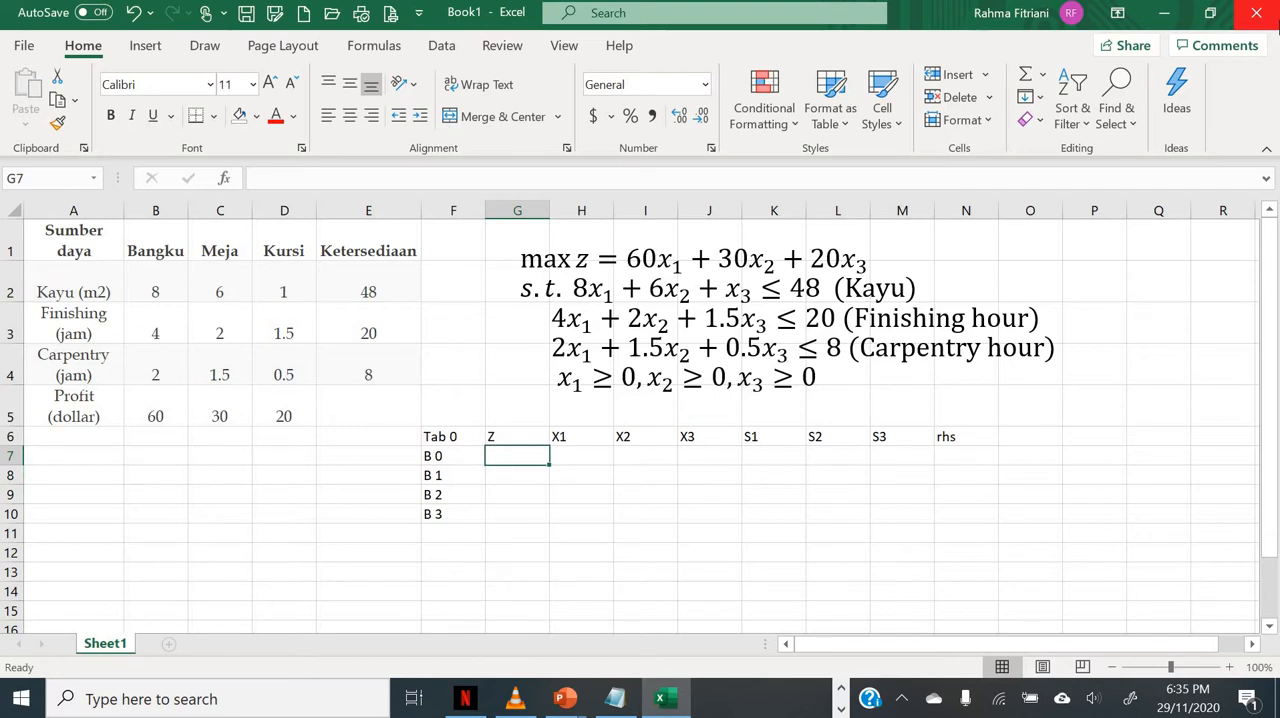
type("1")
key("Tab")
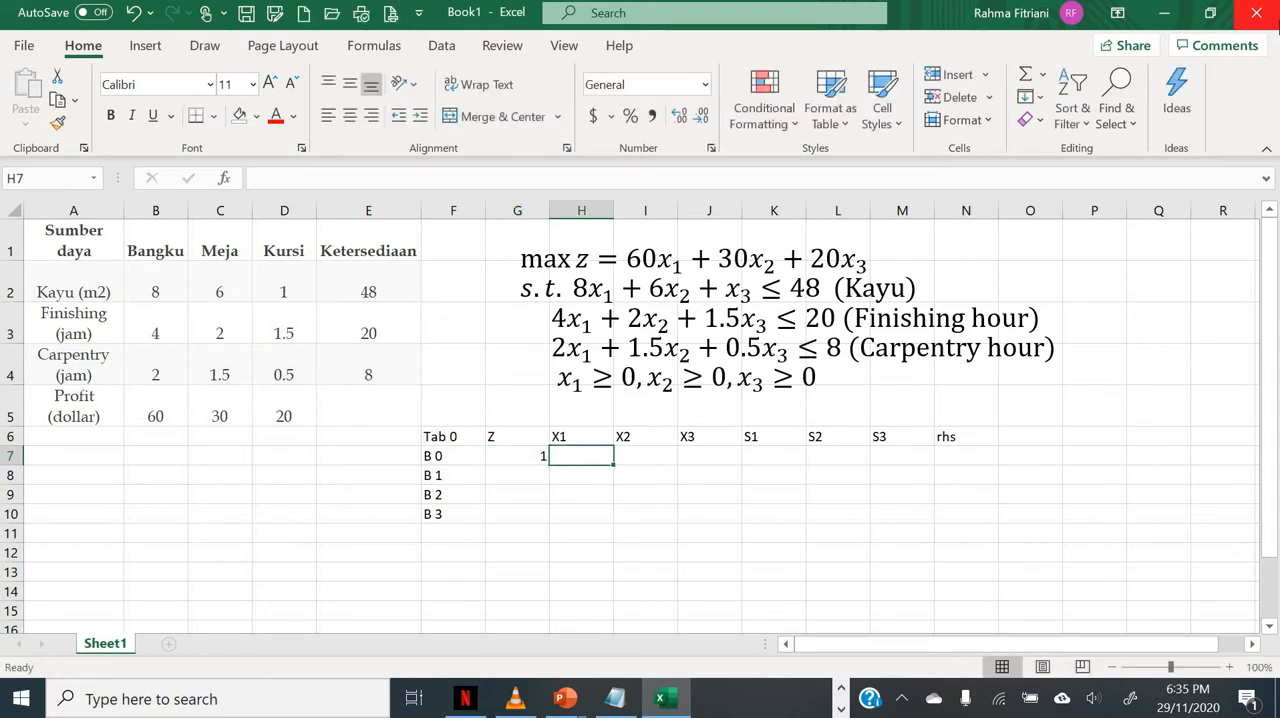
type("-60")
key("Tab")
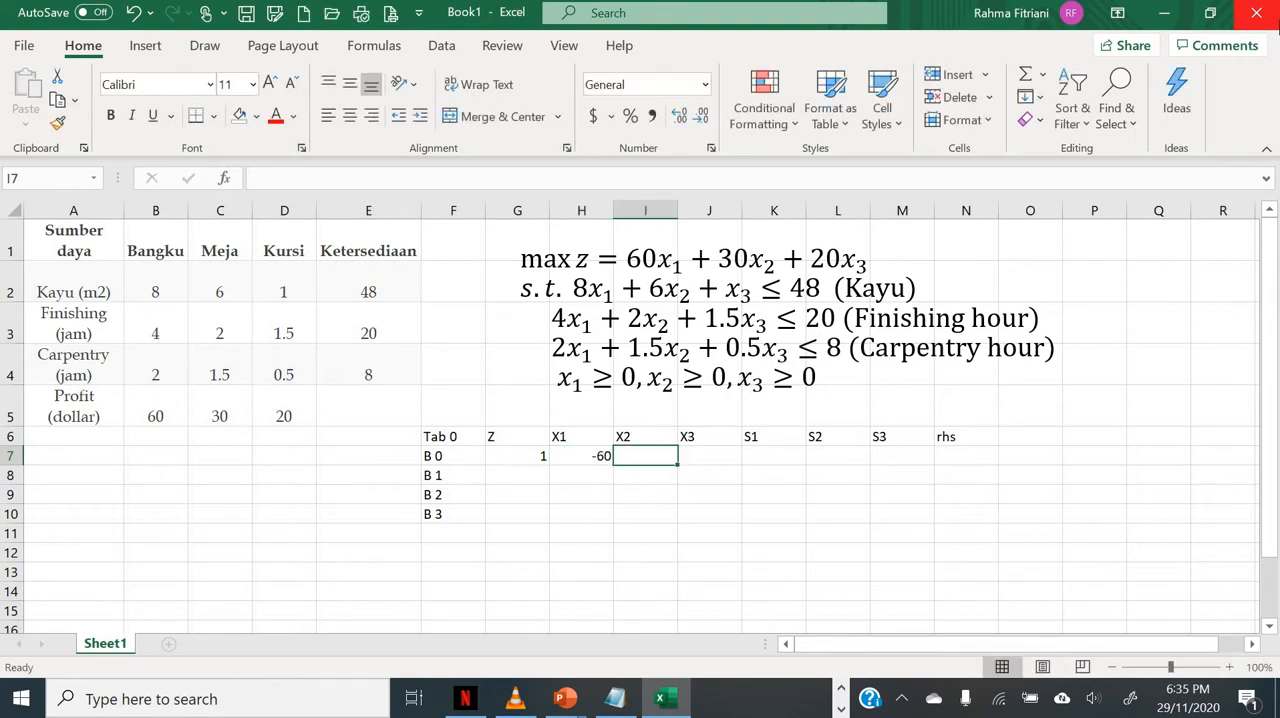
type("3")
key("BackSpace")
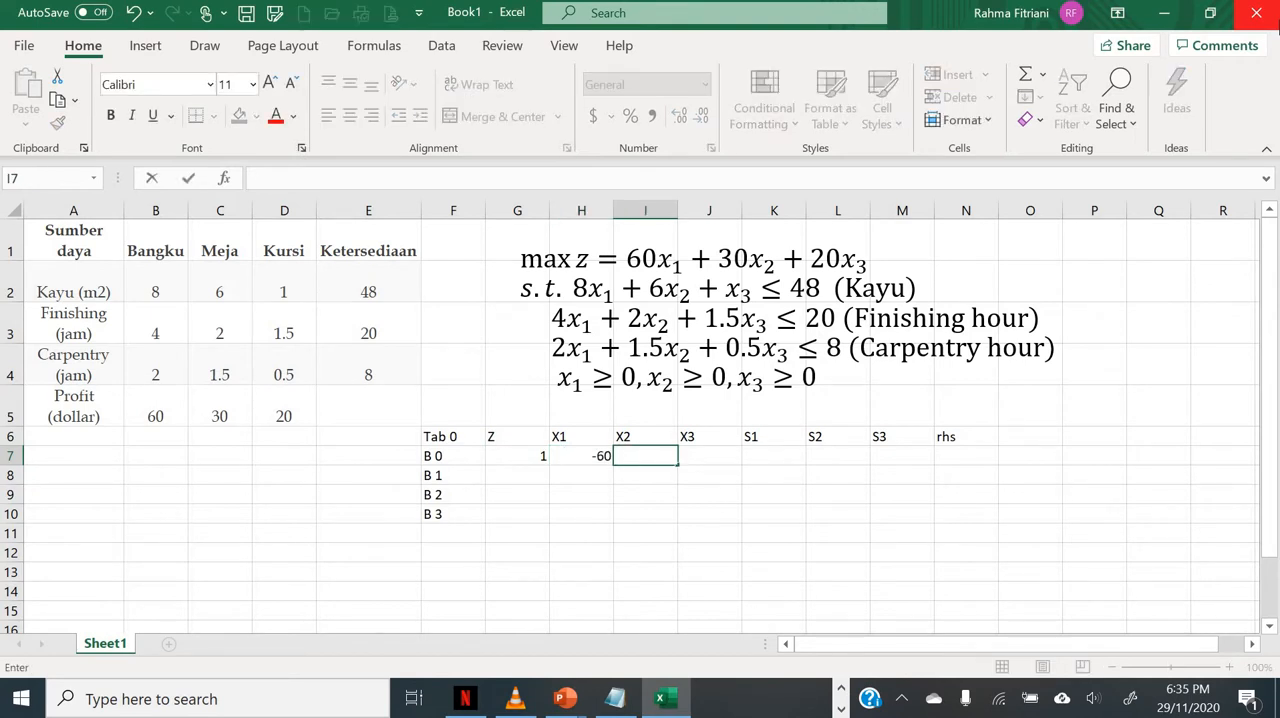
type("-30")
key("Tab")
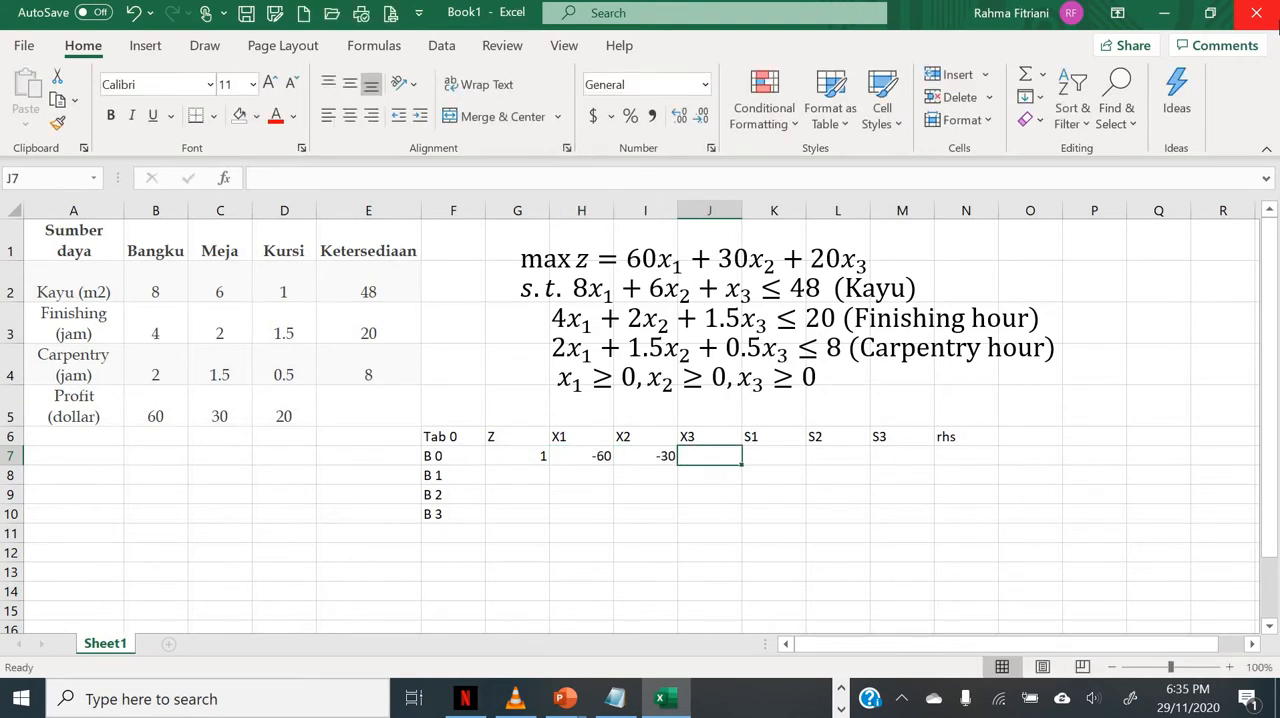
type("-20")
key("Tab")
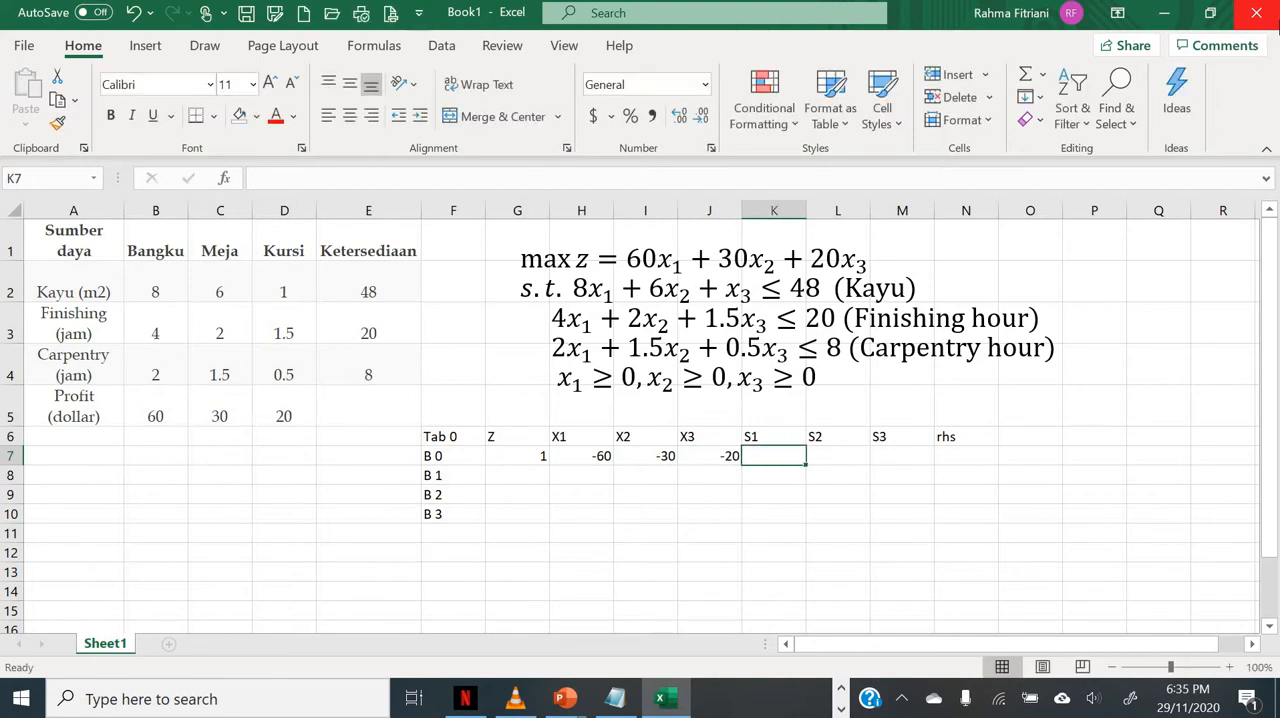
Step: Complete the B 0 row with 0 under S1, S2, S3 and rhs
type("0")
key("Tab")
type("0")
key("ctrl+Return")
key("Tab")
type("0")
key("Tab")
type("0")
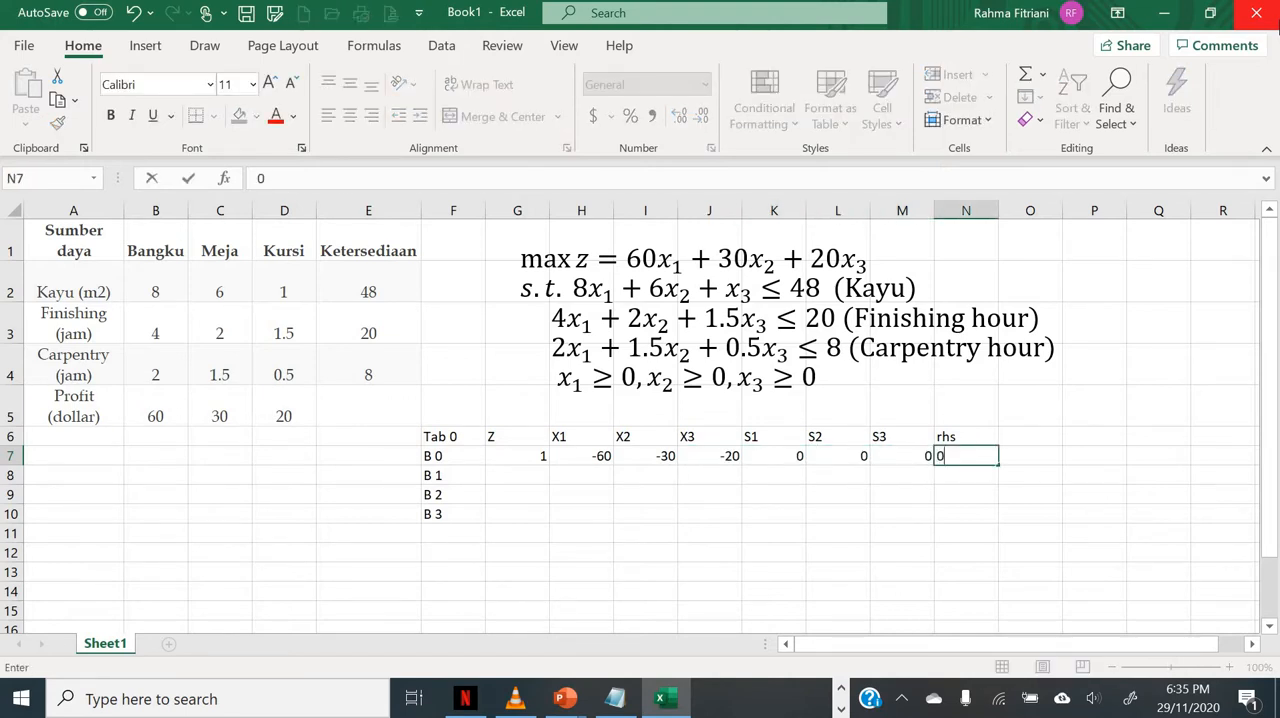
key("Return")
Step: Enter the wood constraint coefficients 0, 8, 6 and 1 under Z, X1, X2 and X3 in the B 1 row
key("Left")
key("Left")
key("Left")
key("Left")
key("Left")
key("Left")
key("Left")
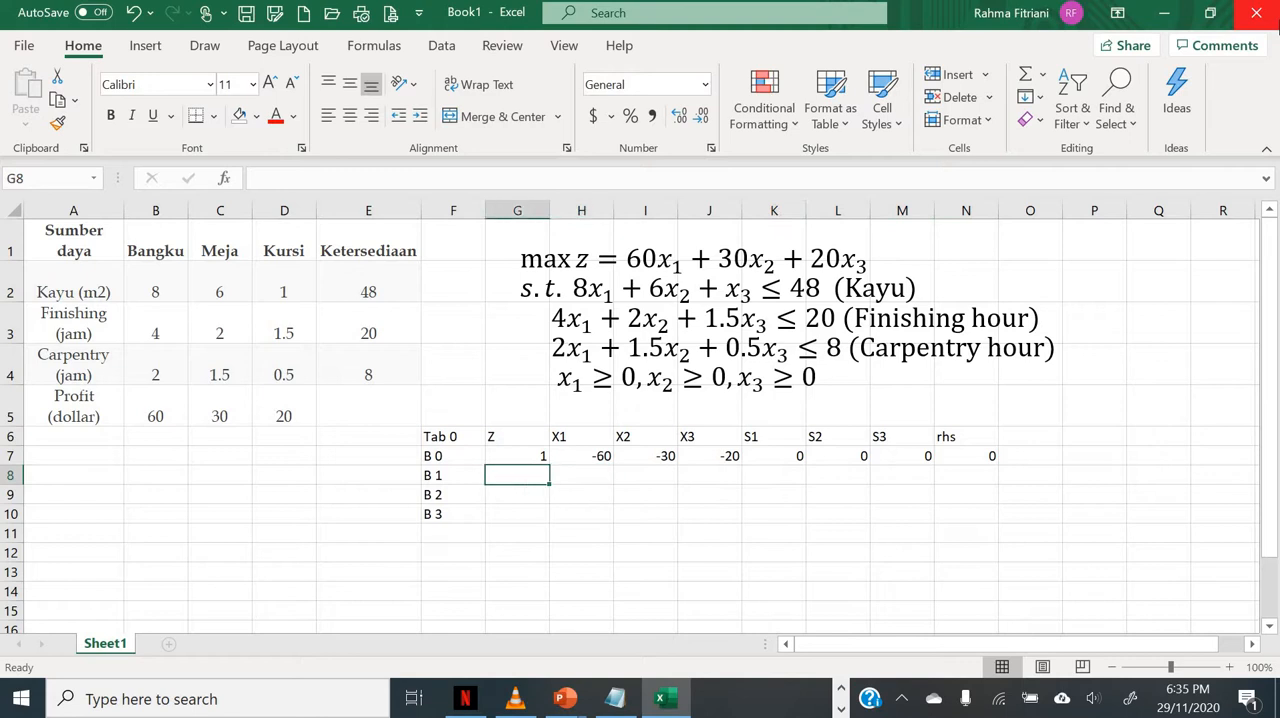
type("0")
key("Tab")
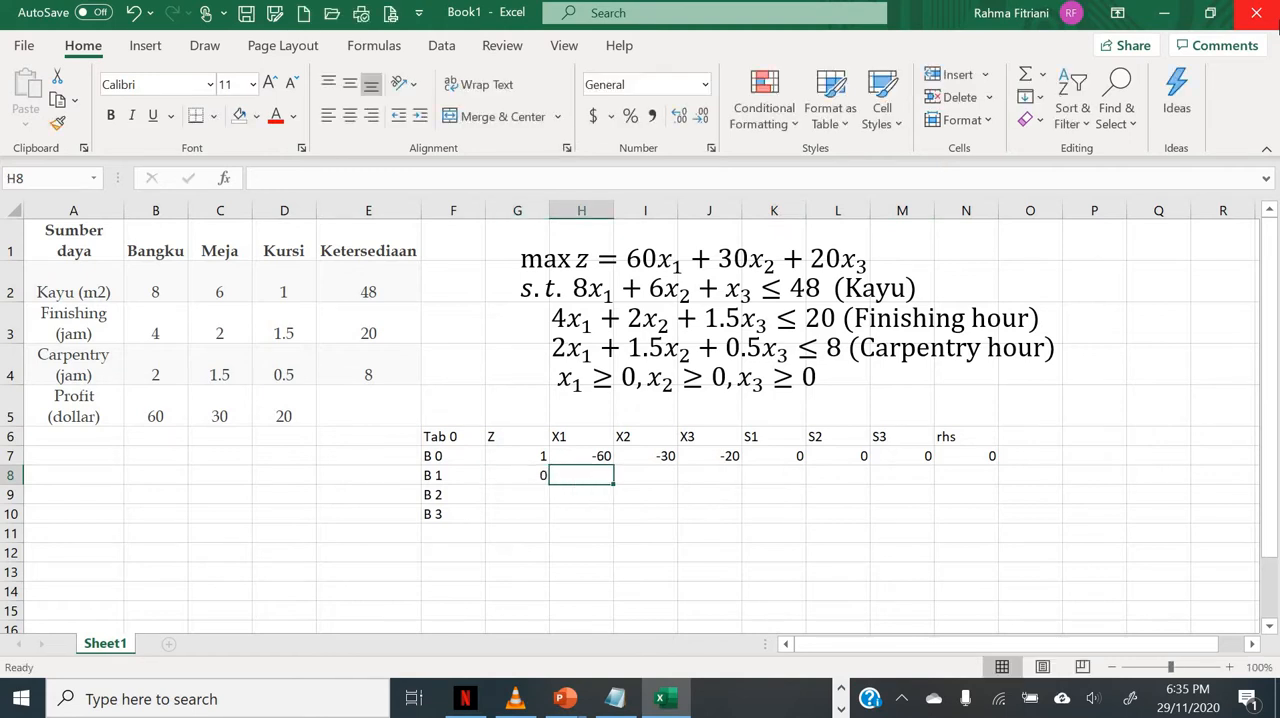
type("8")
key("Tab")
type("6")
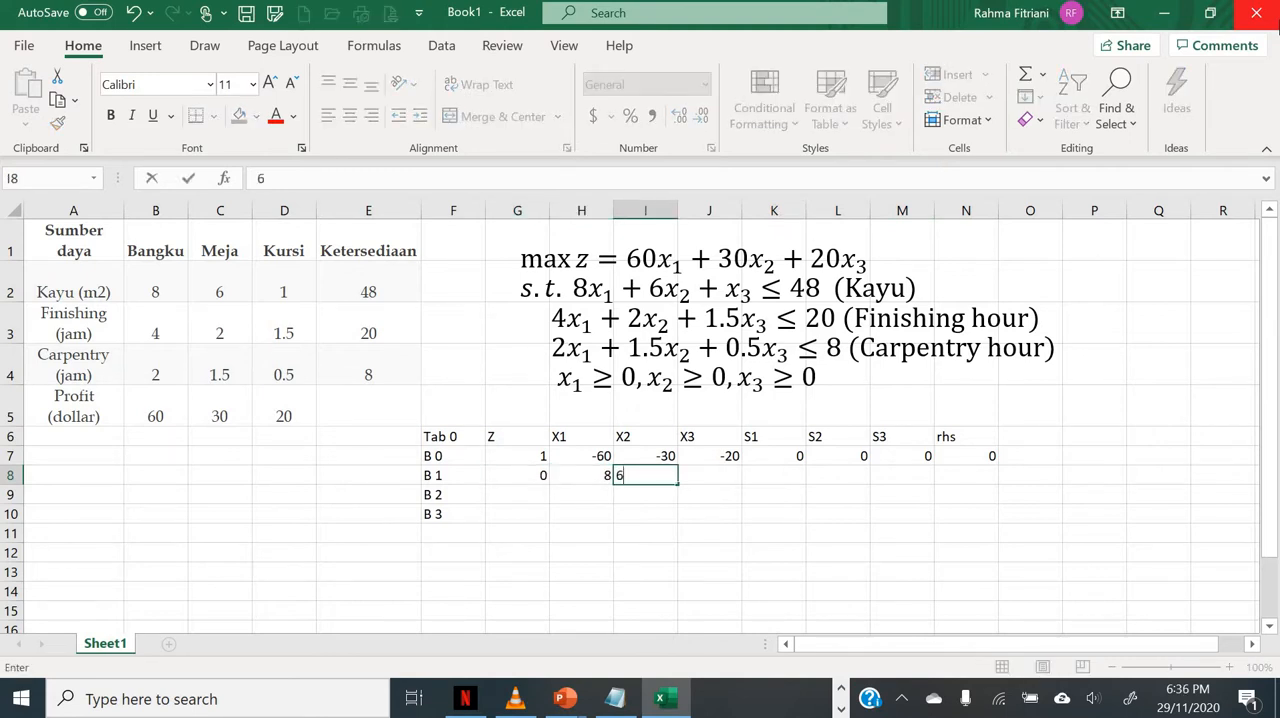
key("Tab")
type("1")
key("Tab")
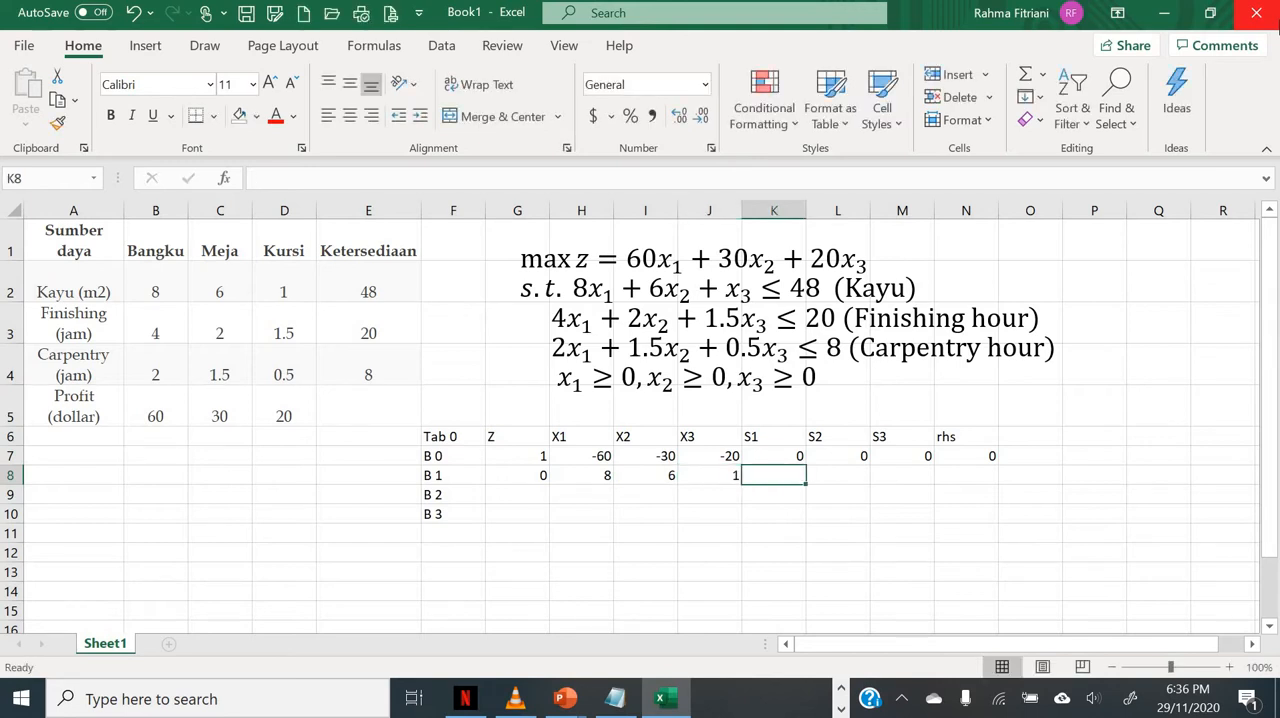
Step: Complete the B 1 row with 1, 0, 0 and 48 under S1, S2, S3 and rhs
type("1")
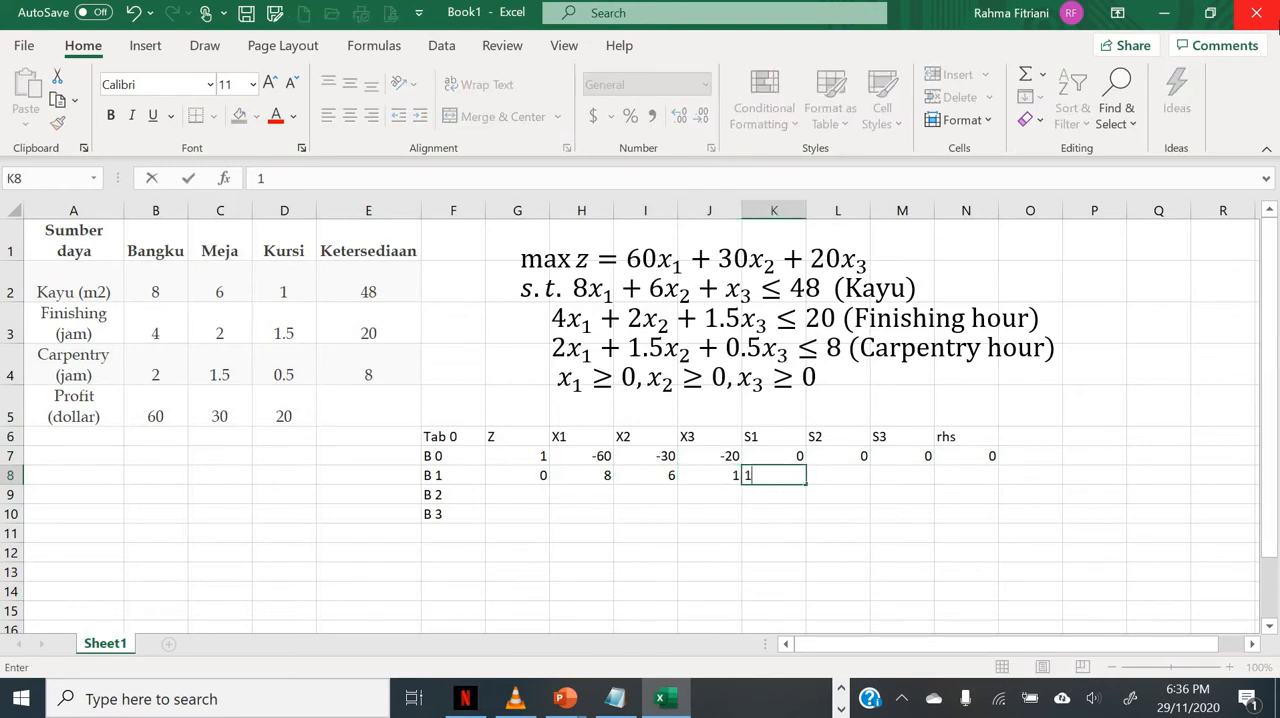
key("Tab")
type("0")
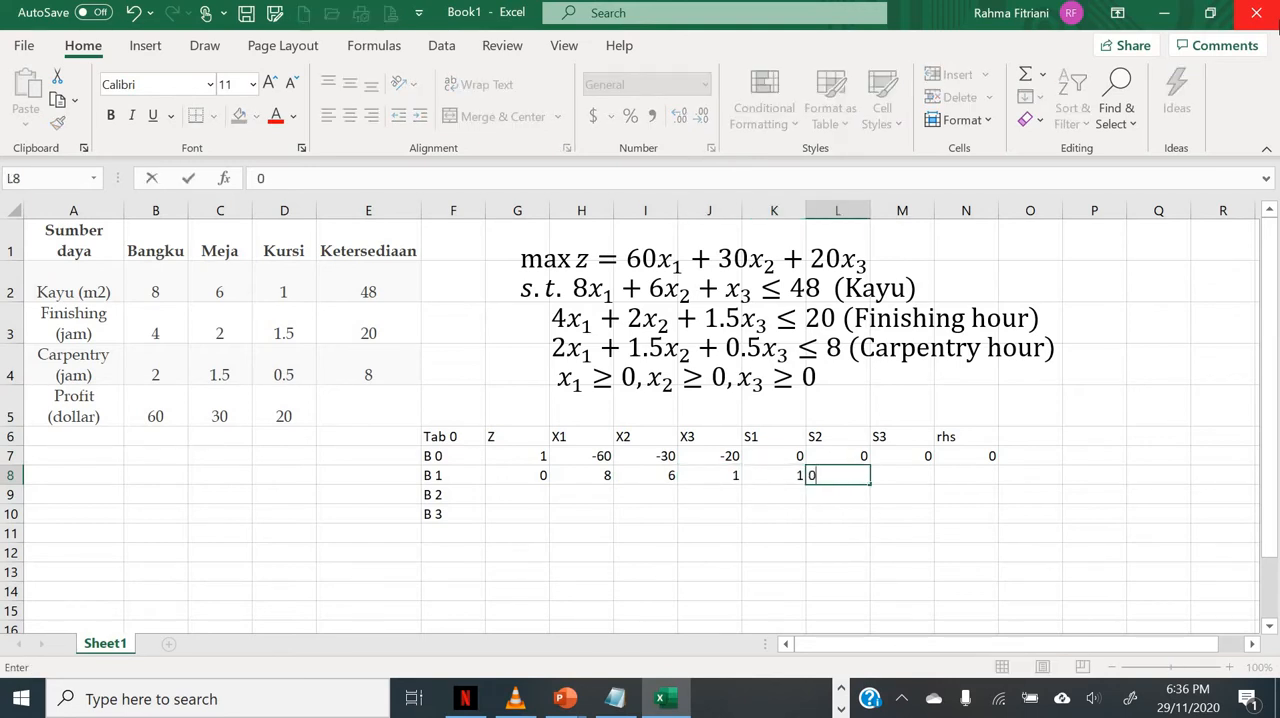
key("Tab")
type("0")
key("Tab")
type("48")
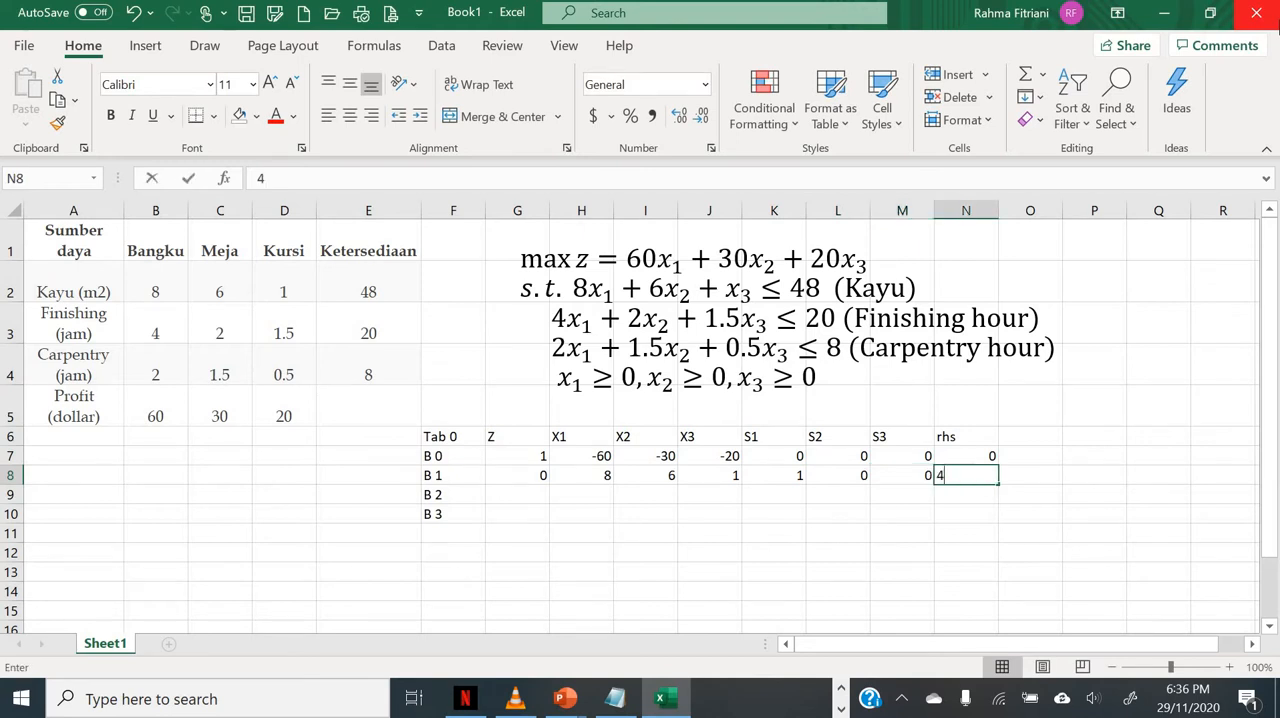
key("Return")
Step: Enter the finishing constraint coefficients 0, 4, 2 and 1.5 under Z, X1, X2 and X3 in the B 2 row
key("Left")
key("Left")
key("Left")
key("Left")
key("Left")
key("Left")
key("Left")
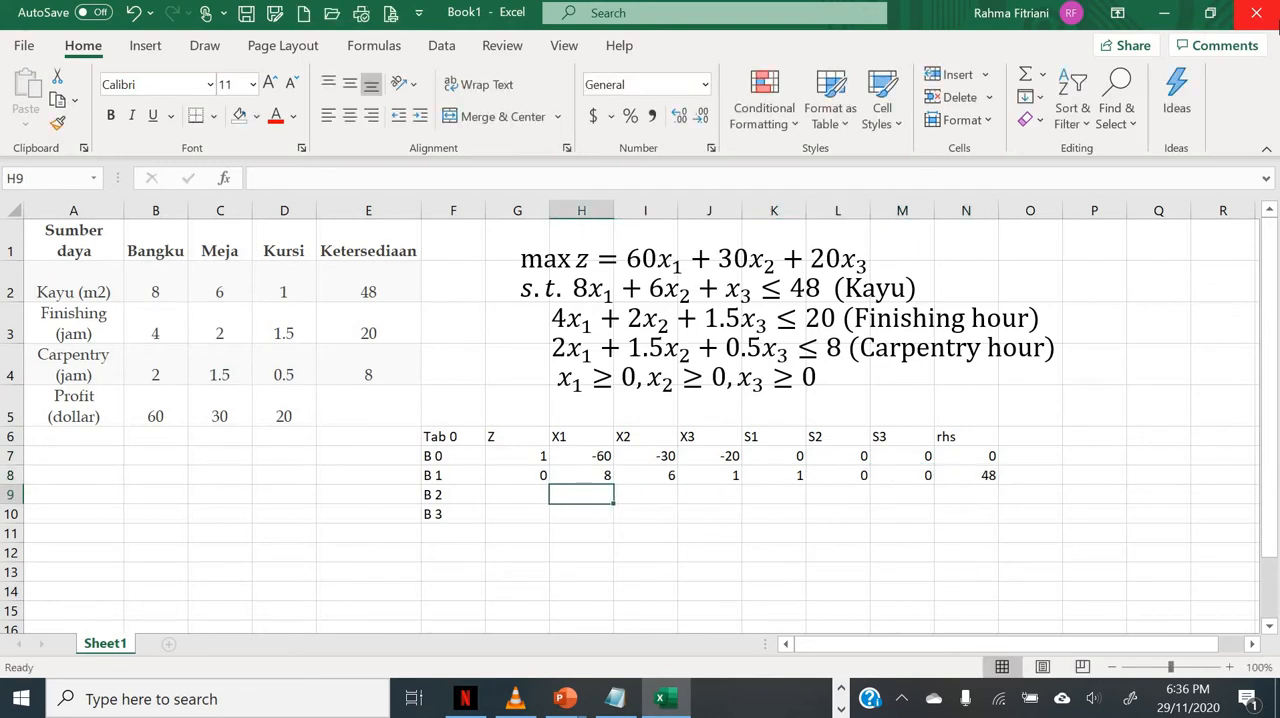
type("0")
key("Tab")
type("4")
key("Tab")
type("2")
key("Tab")
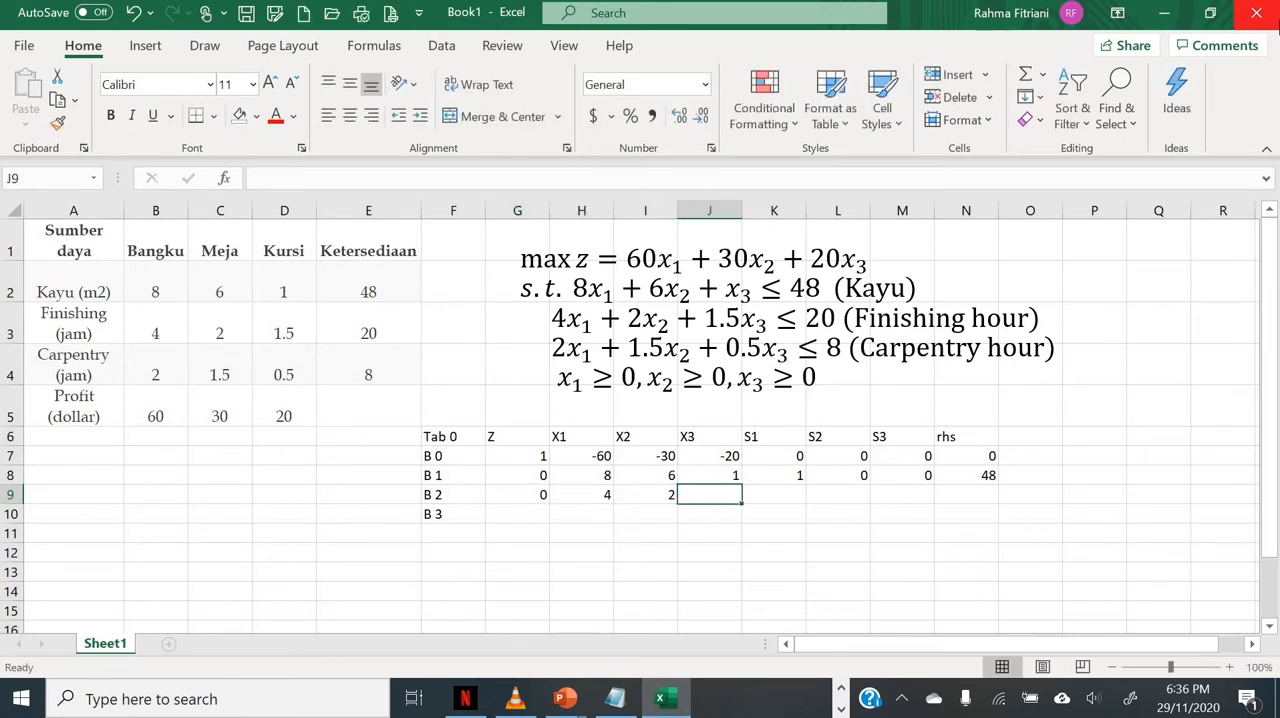
type("1.5")
key("Tab")
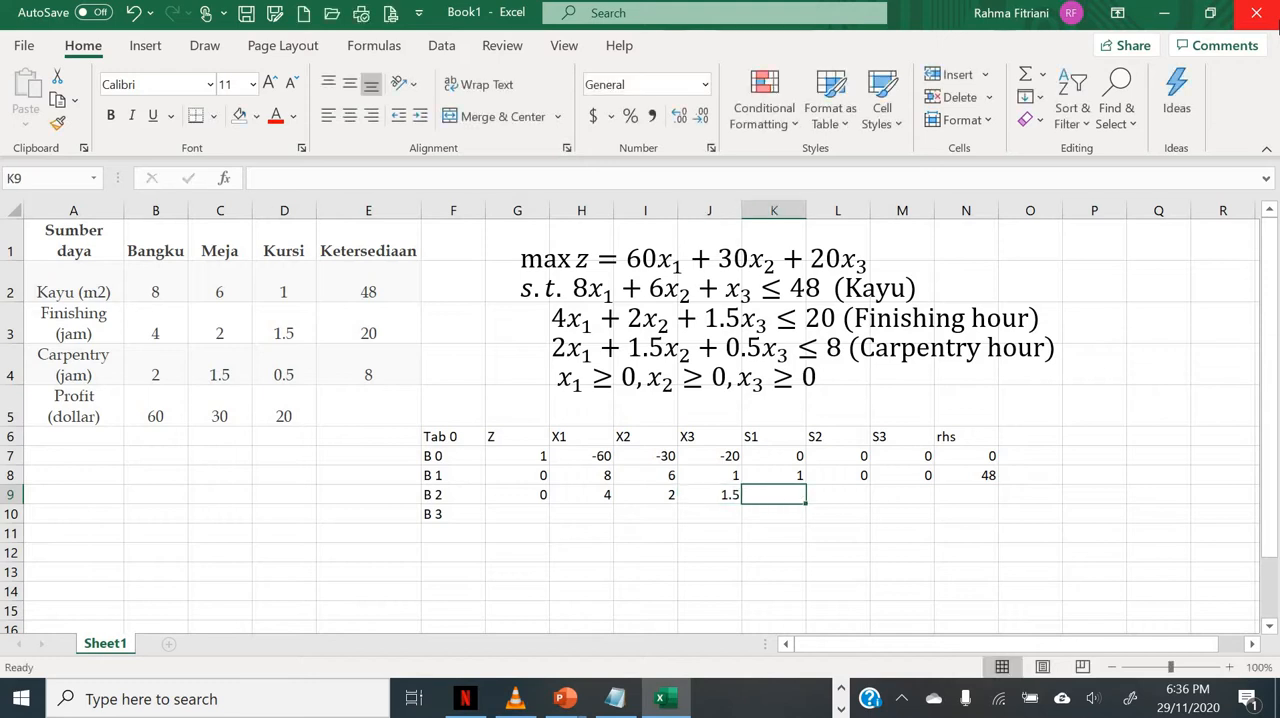
Step: Complete the B 2 row with 0, 0, 1 and 20 under S1, S2, S3 and rhs
type("0")
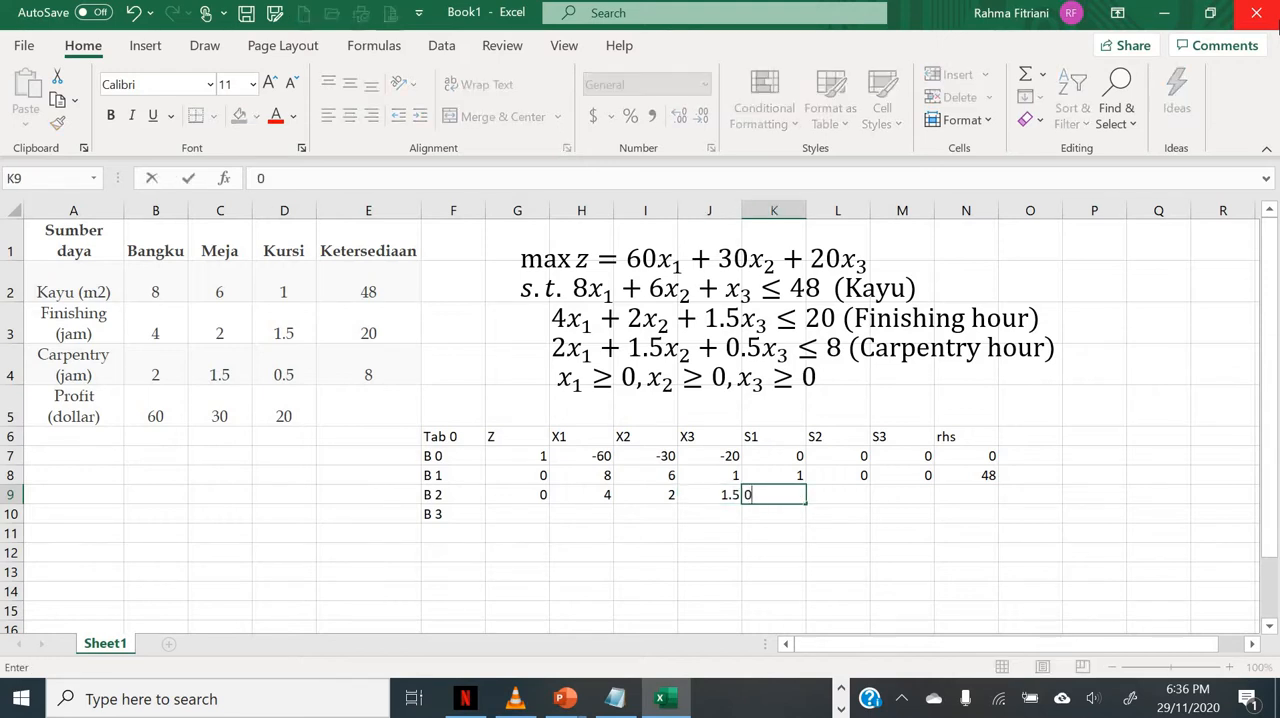
key("Tab")
type("0")
key("Tab")
type("1")
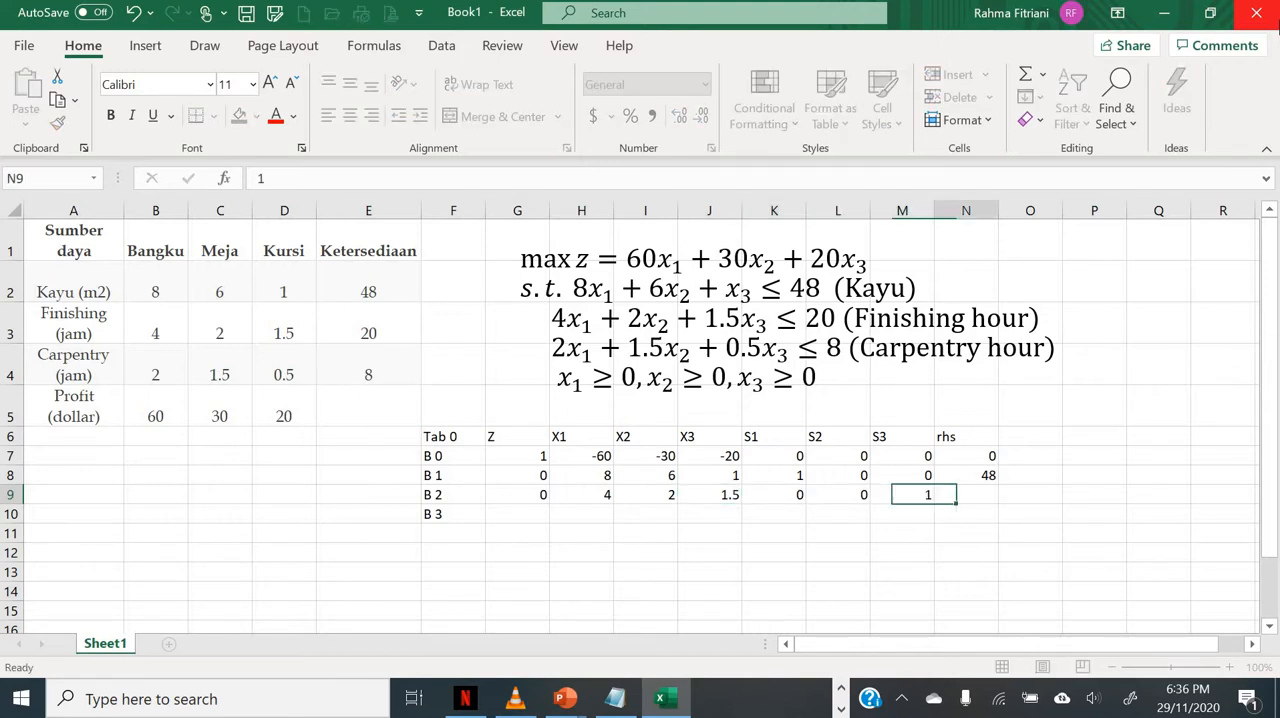
key("Tab")
type("20")
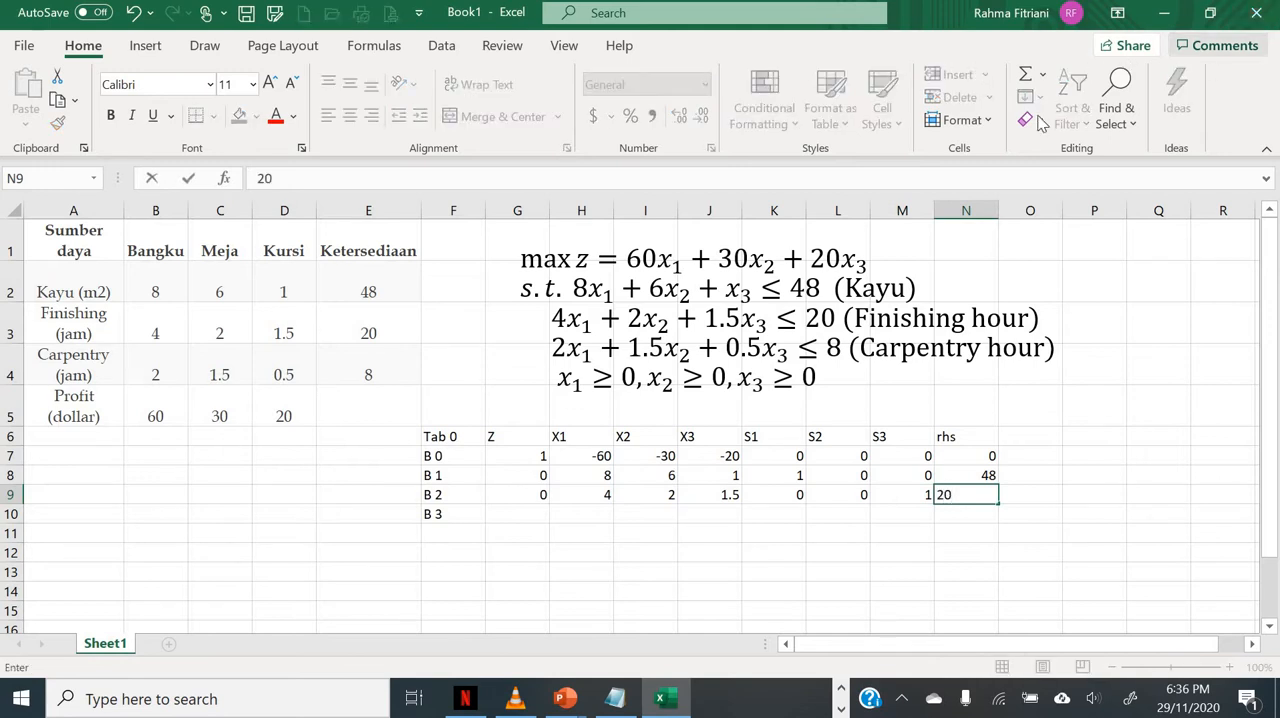
Step: Enter the carpentry constraint coefficients 0, 2, 1.5 and 0.5 under Z, X1, X2 and X3 in the B 3 row
left_click(531, 513)
type("0")
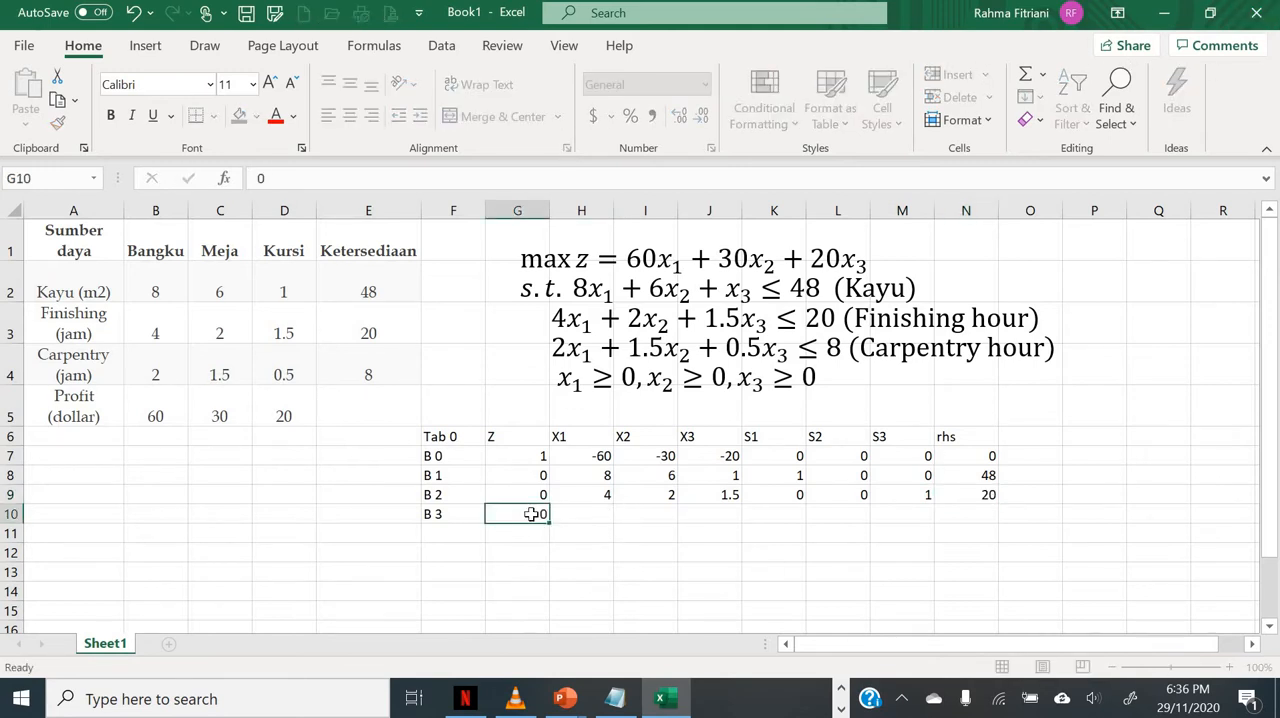
key("Tab")
type("2")
key("Tab")
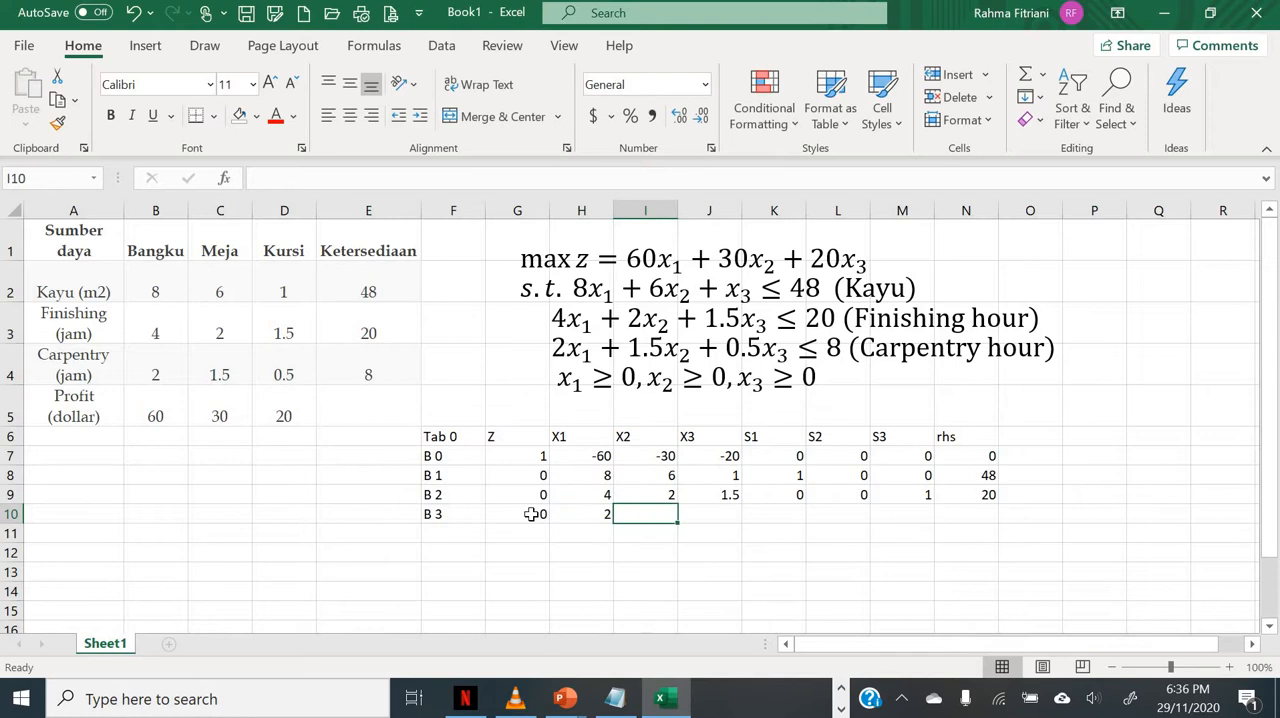
type("1.5")
key("Tab")
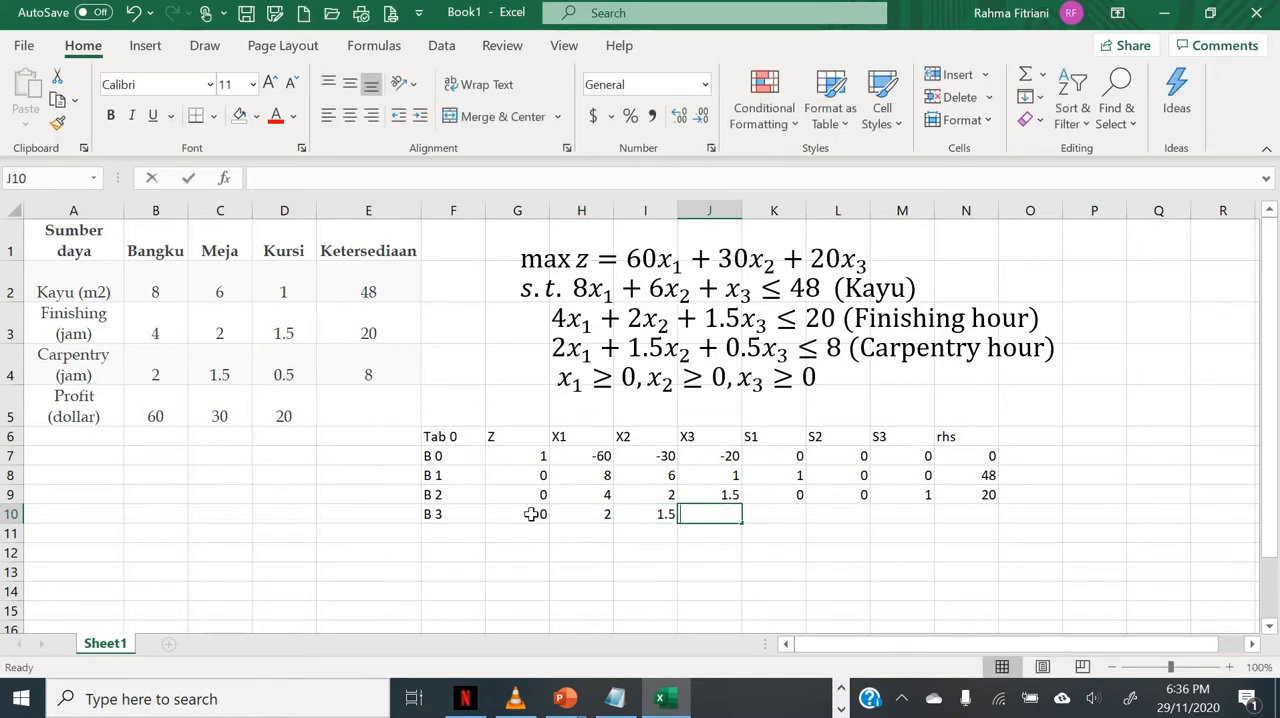
type("0.5")
key("Tab")
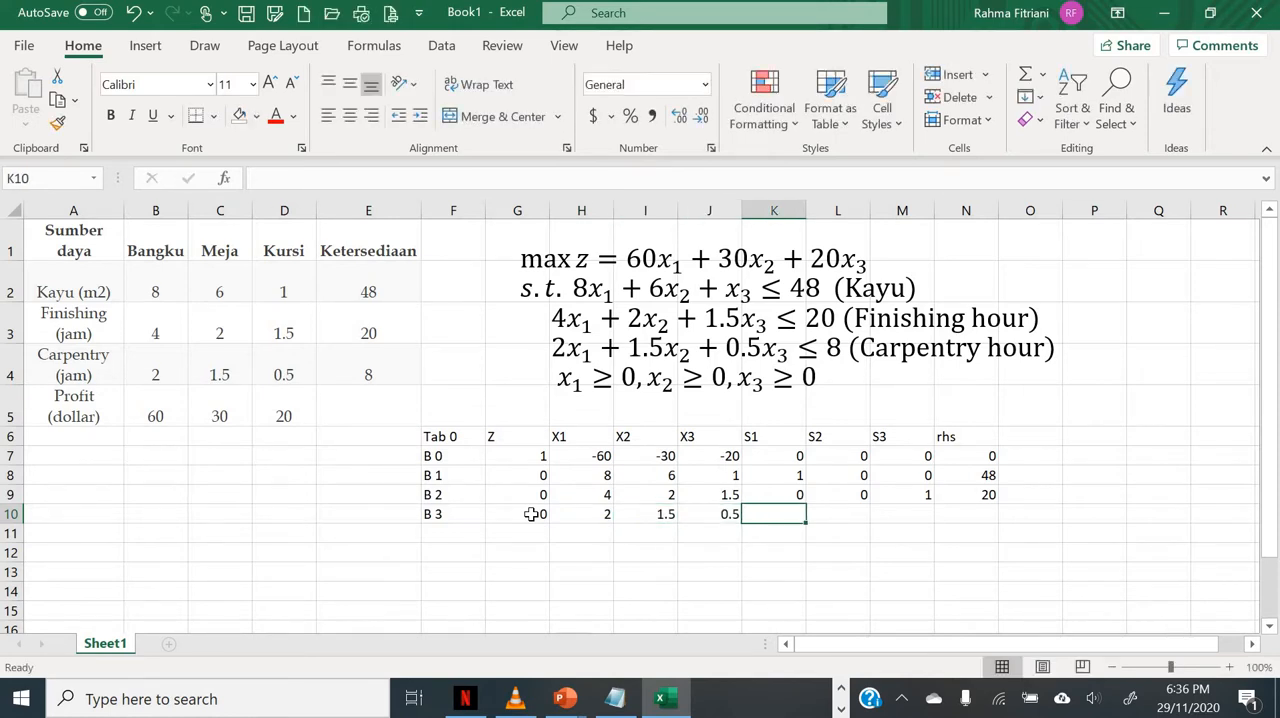
Step: Complete the B 3 row with 0, 0, 1 and 8 under S1, S2, S3 and rhs
type("0")
key("Tab")
type("0")
key("Tab")
type("1")
key("Tab")
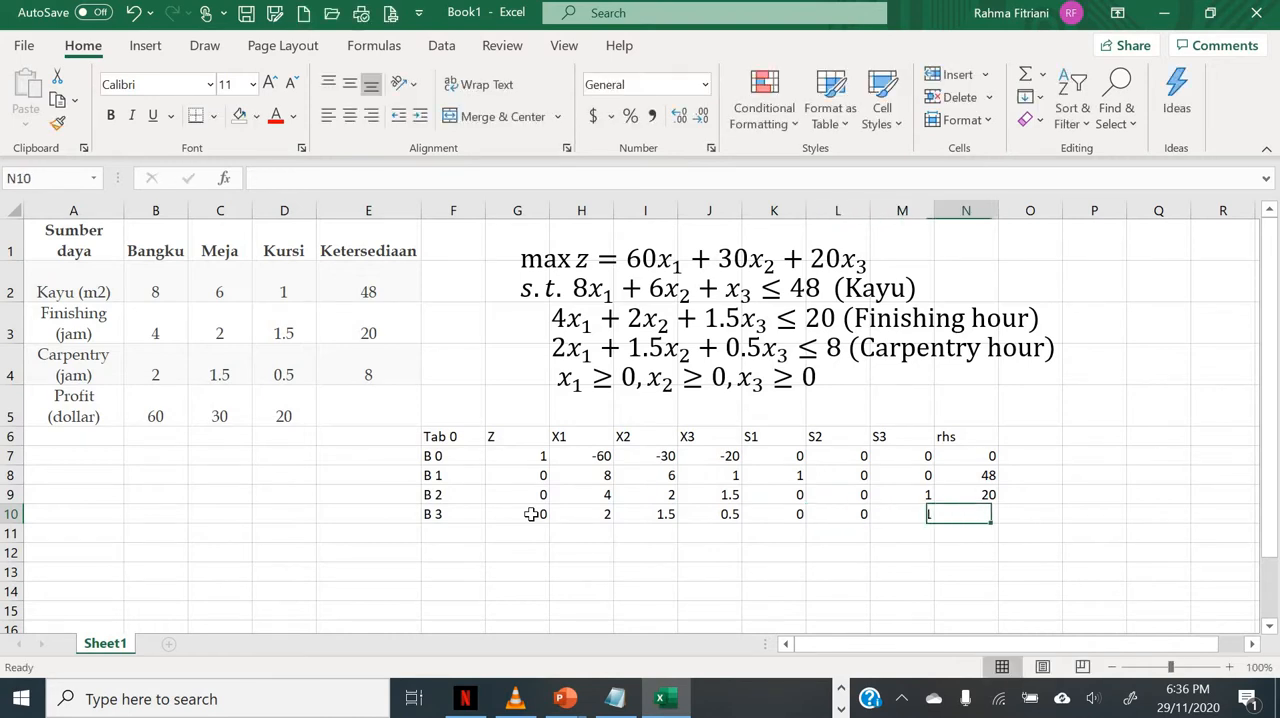
type("8")
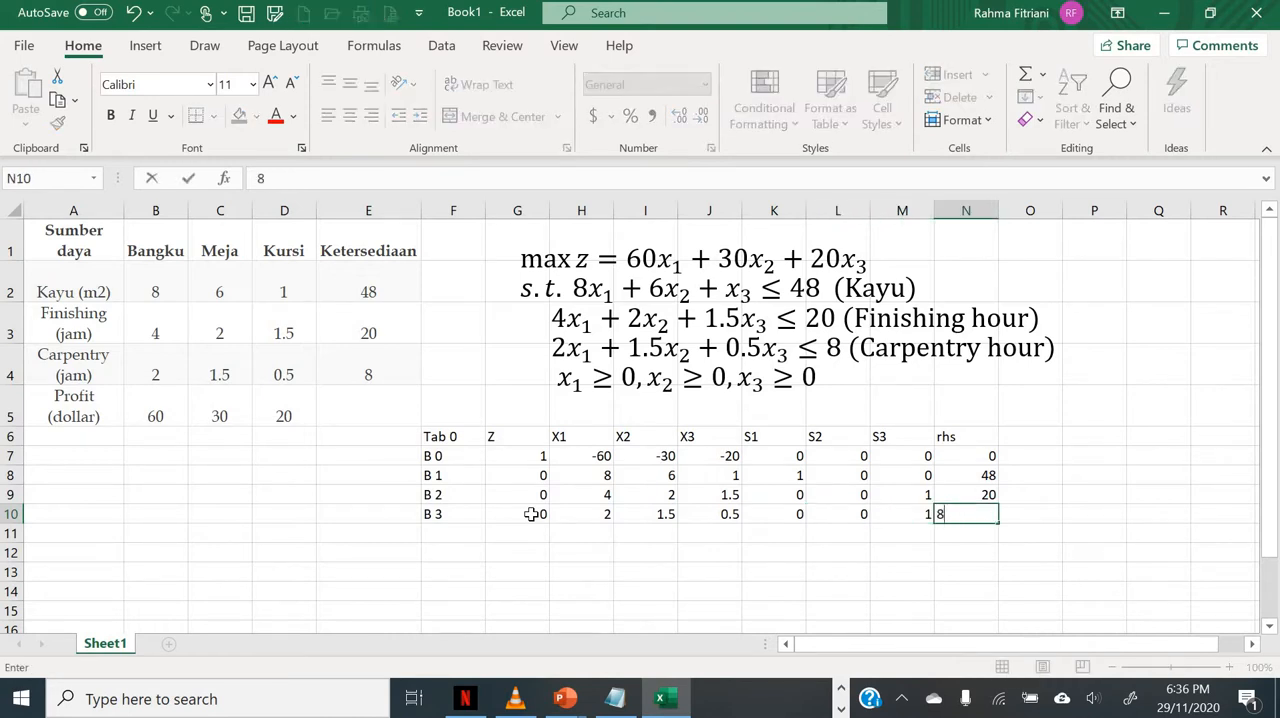
key("Tab")
Step: Add the column headers BV and Ratio Test to the tableau after rhs
key("Up")
key("Up")
key("Up")
key("Up")
type("Bv")
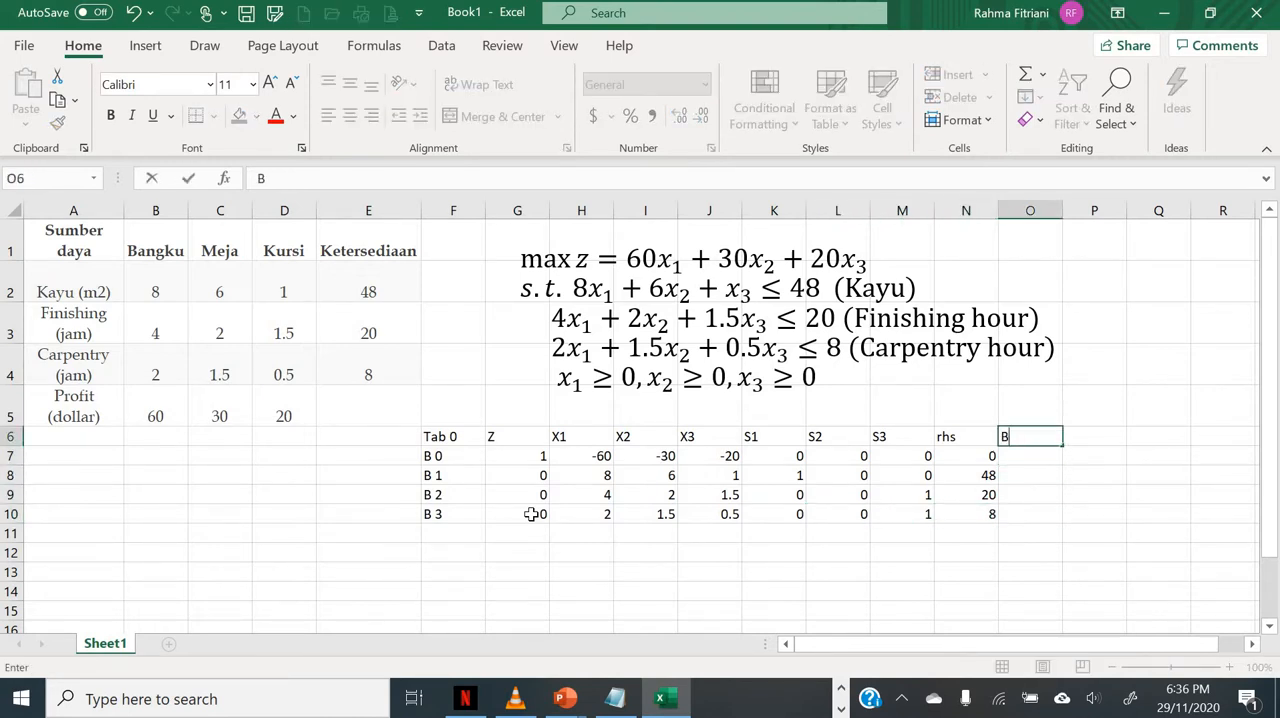
key("Tab")
key("Left")
key("Left")
key("Right")
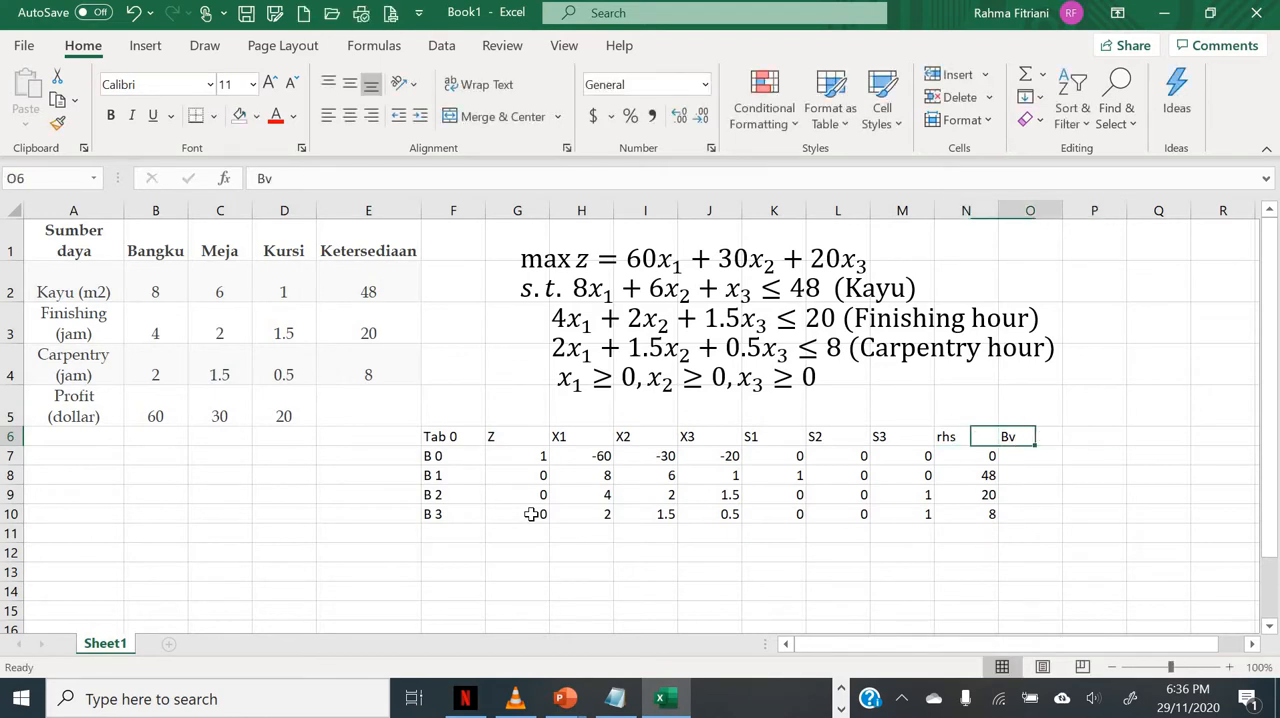
type("BV")
key("Tab")
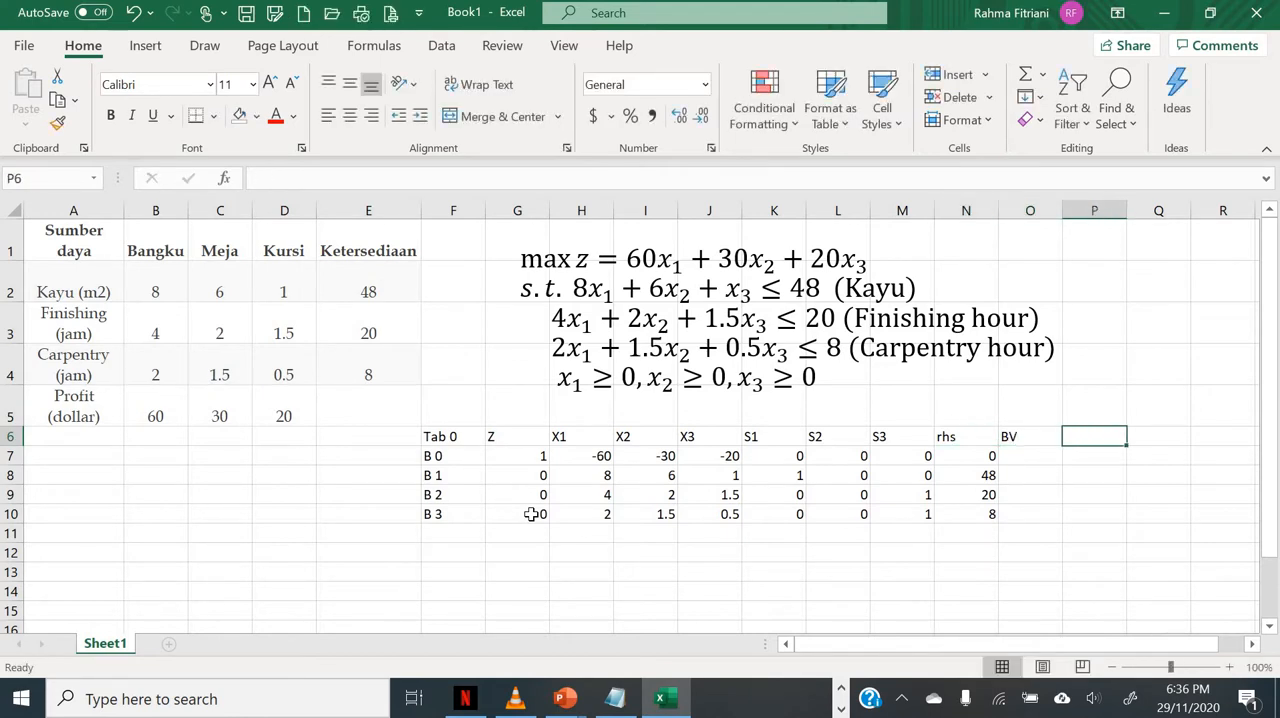
type("Ratio Test")
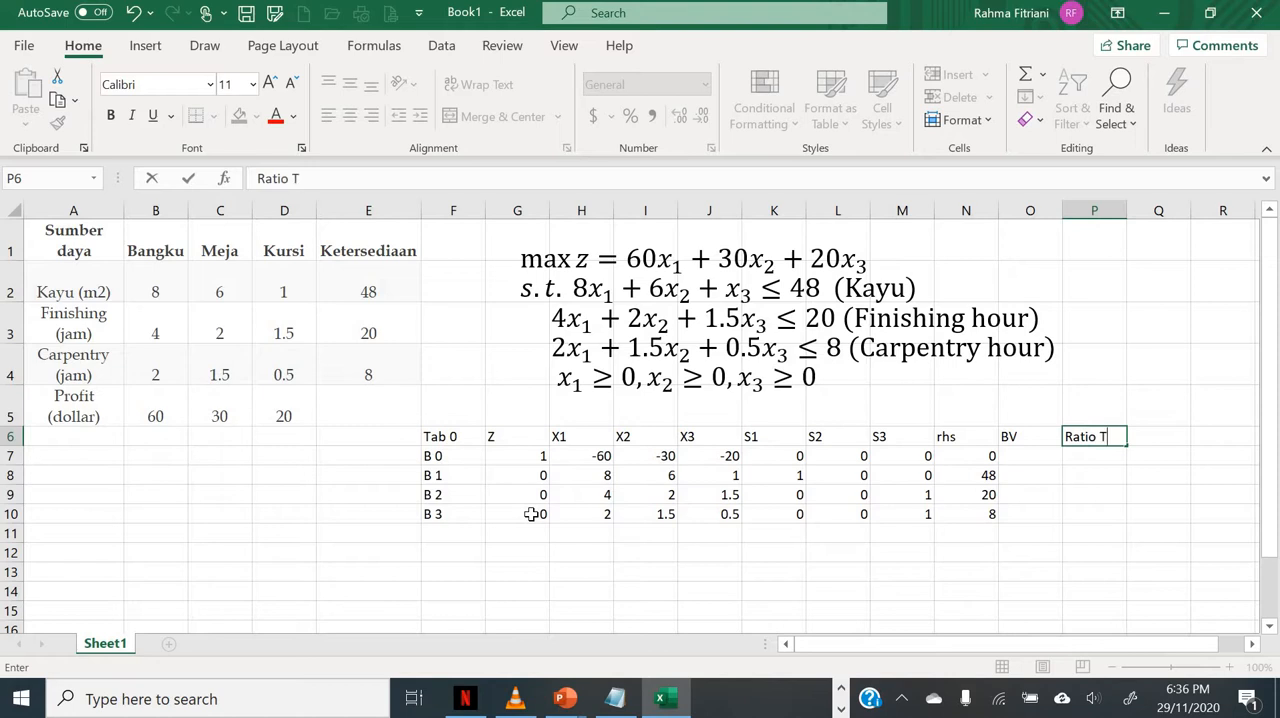
key("Return")
Step: Enter Z=0 as the basic variable of the B 0 row in the BV column
key("Right")
key("Left")
key("Left")
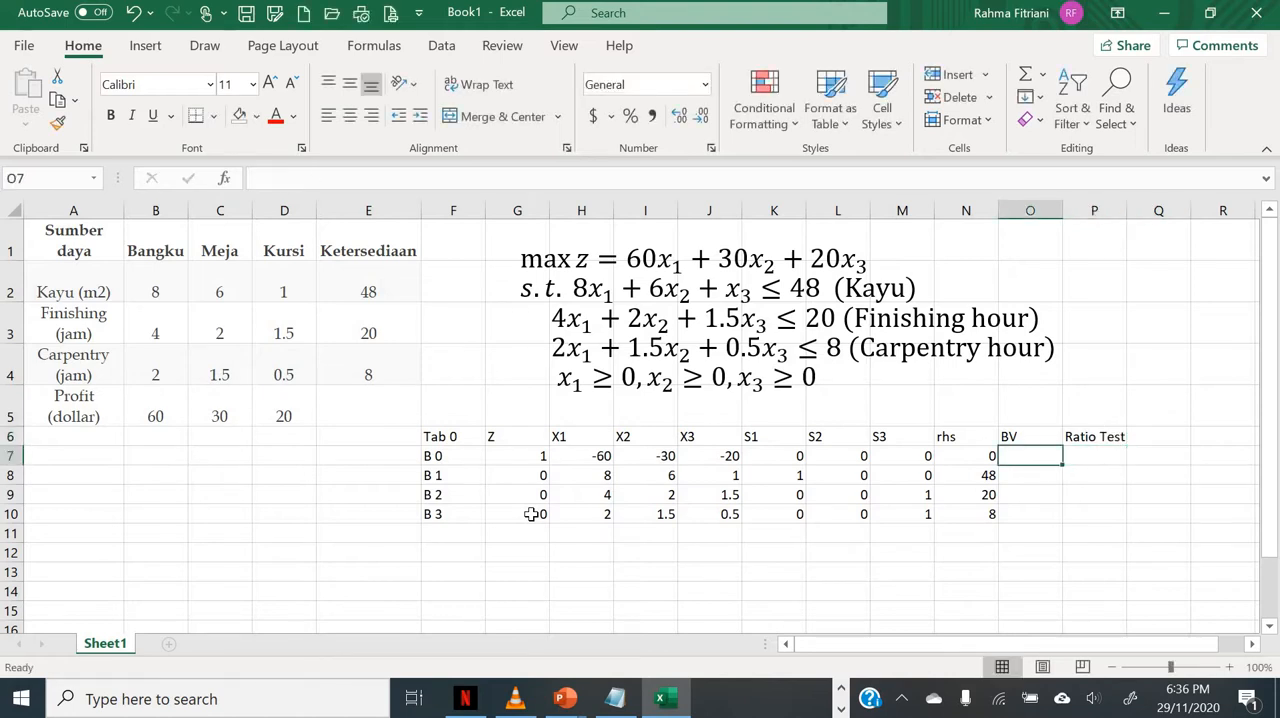
type("Z=0")
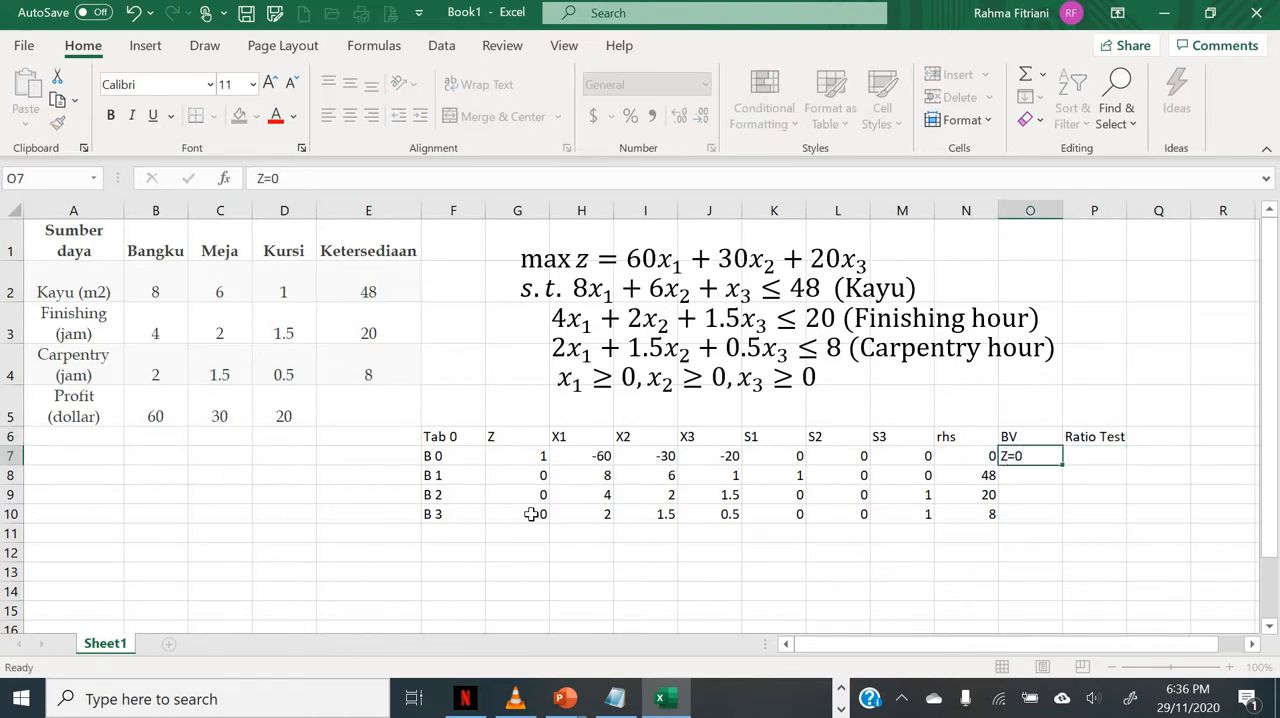
key("Return")
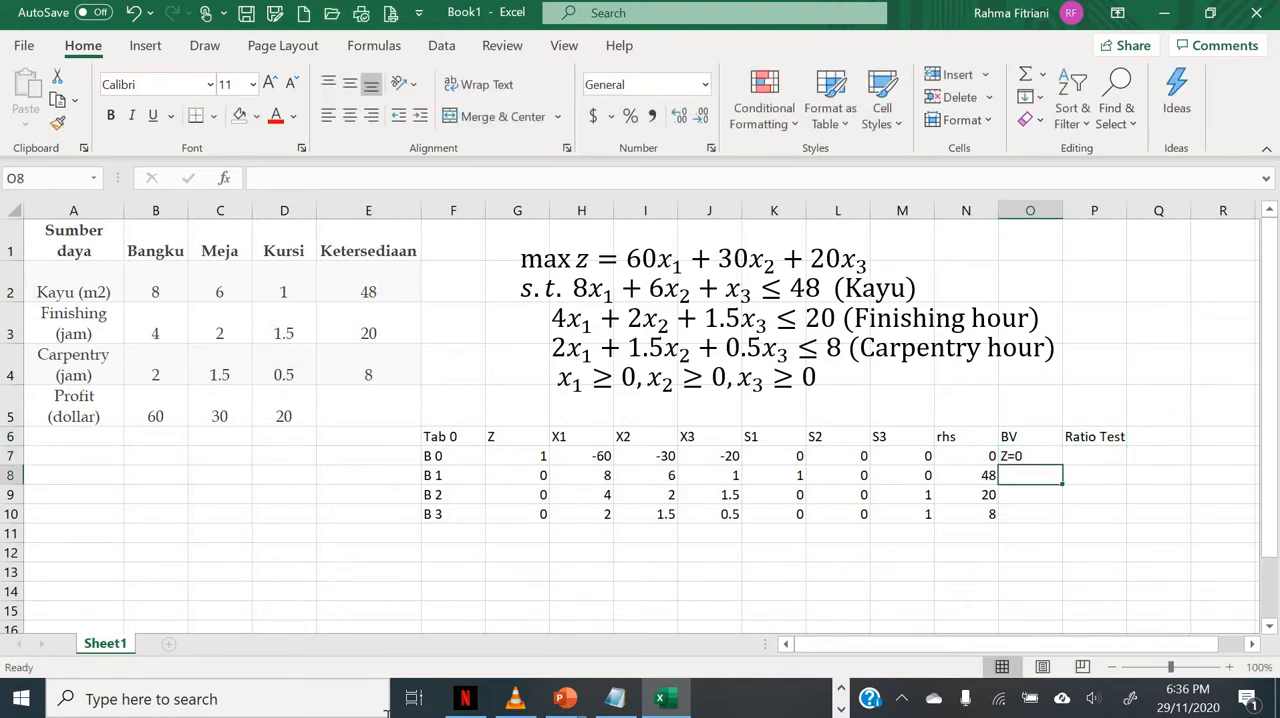
Step: Shade the S1 coefficient in the B 1 row light gray and enter S1=48 as that row's basic variable
left_click(776, 475)
left_click(256, 116)
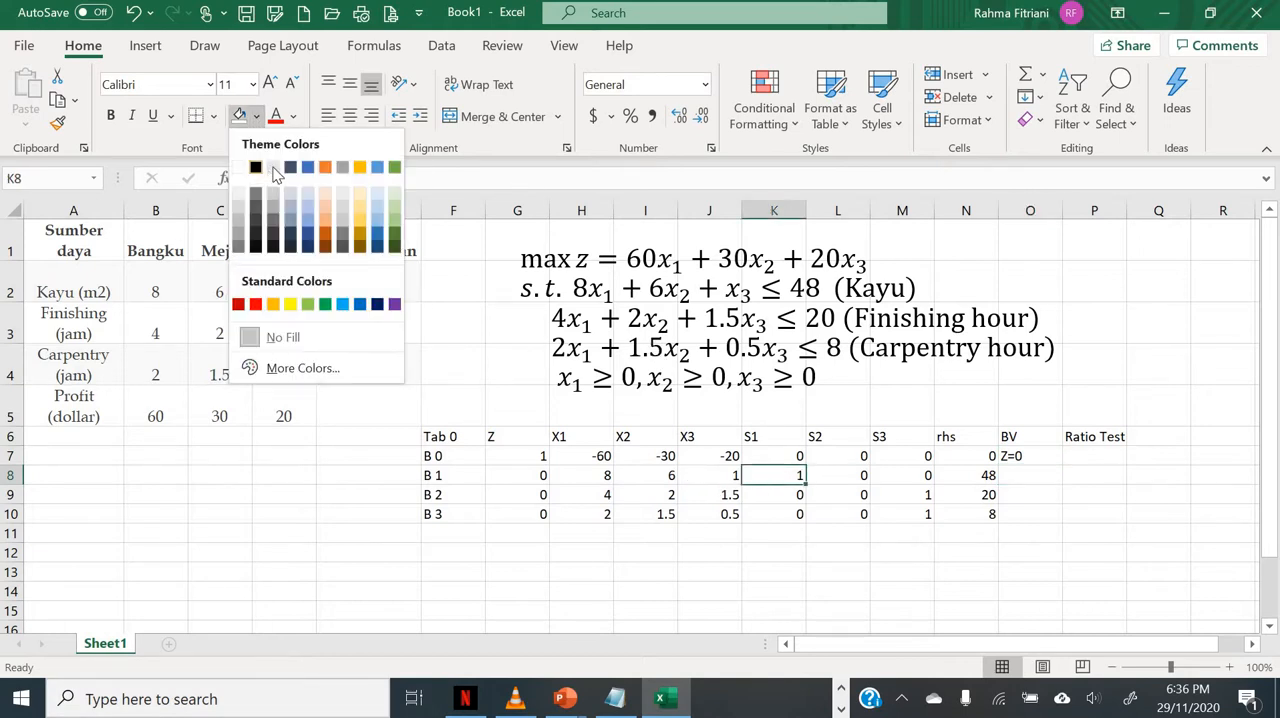
left_click(272, 178)
left_click(1027, 477)
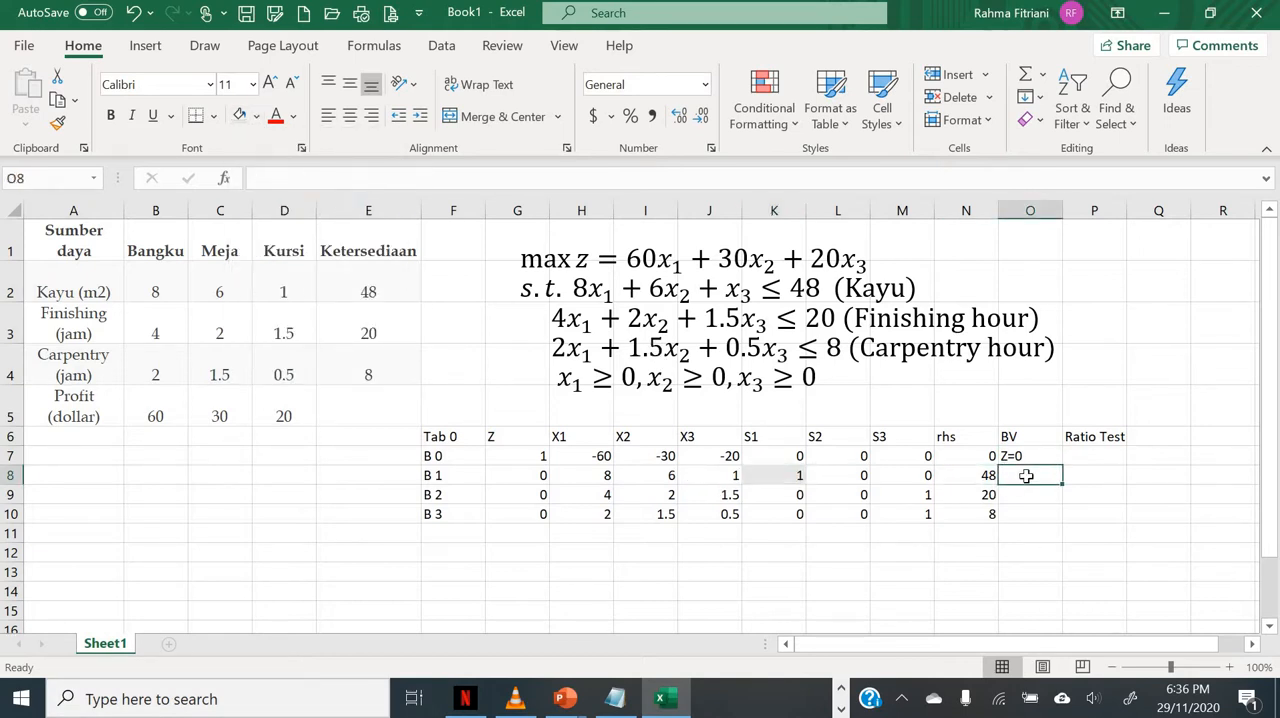
type("S1=")
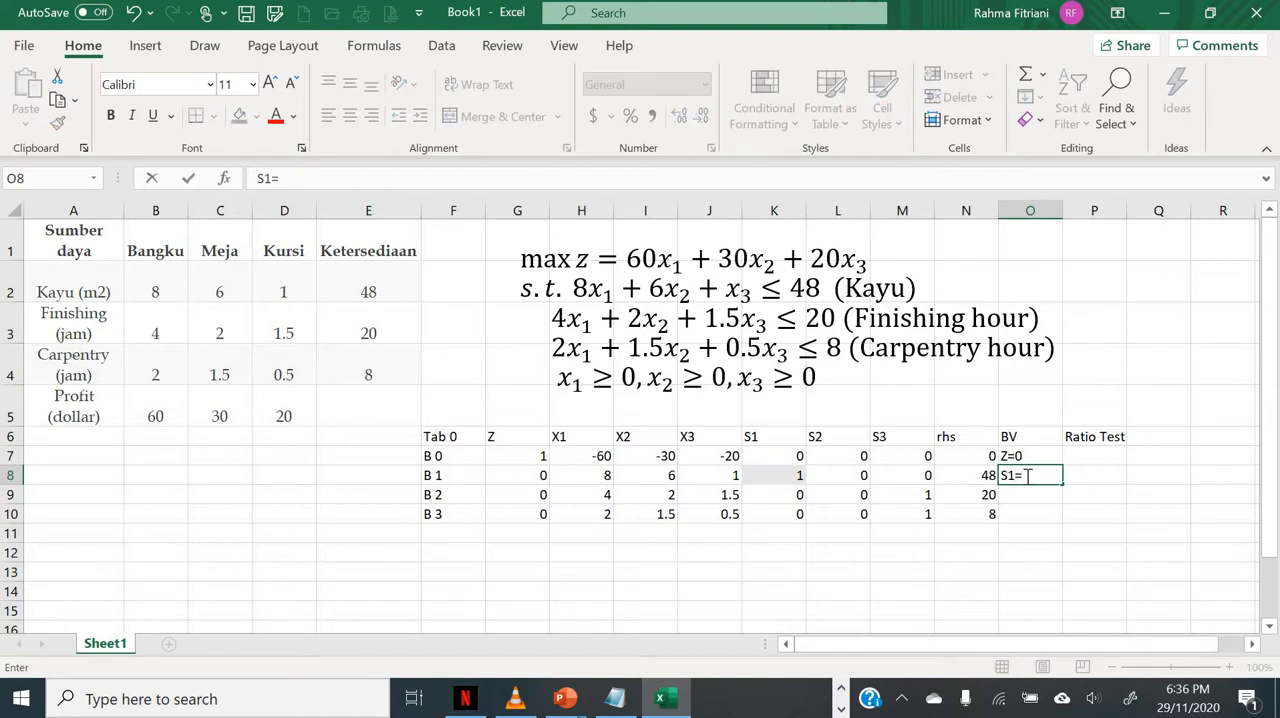
type("48")
key("Return")
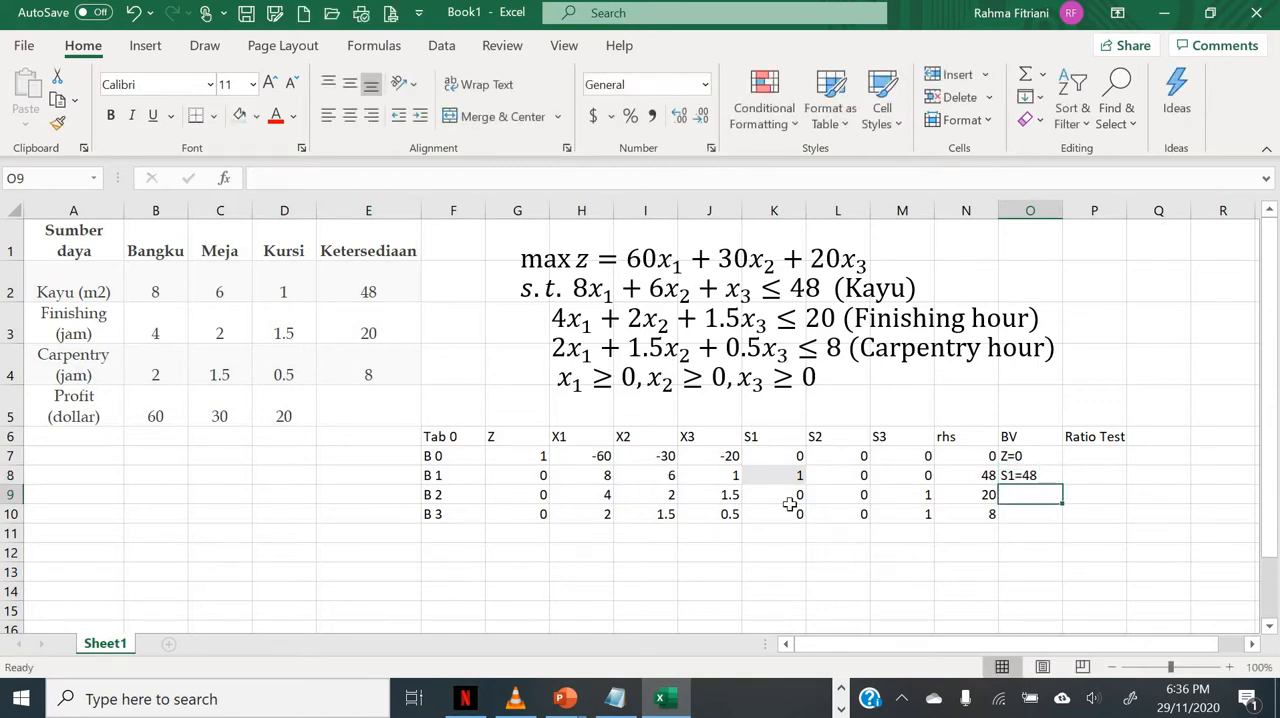
Step: Correct the S2 coefficient in the B 2 row to 1 and shade it light gray
left_click(844, 495)
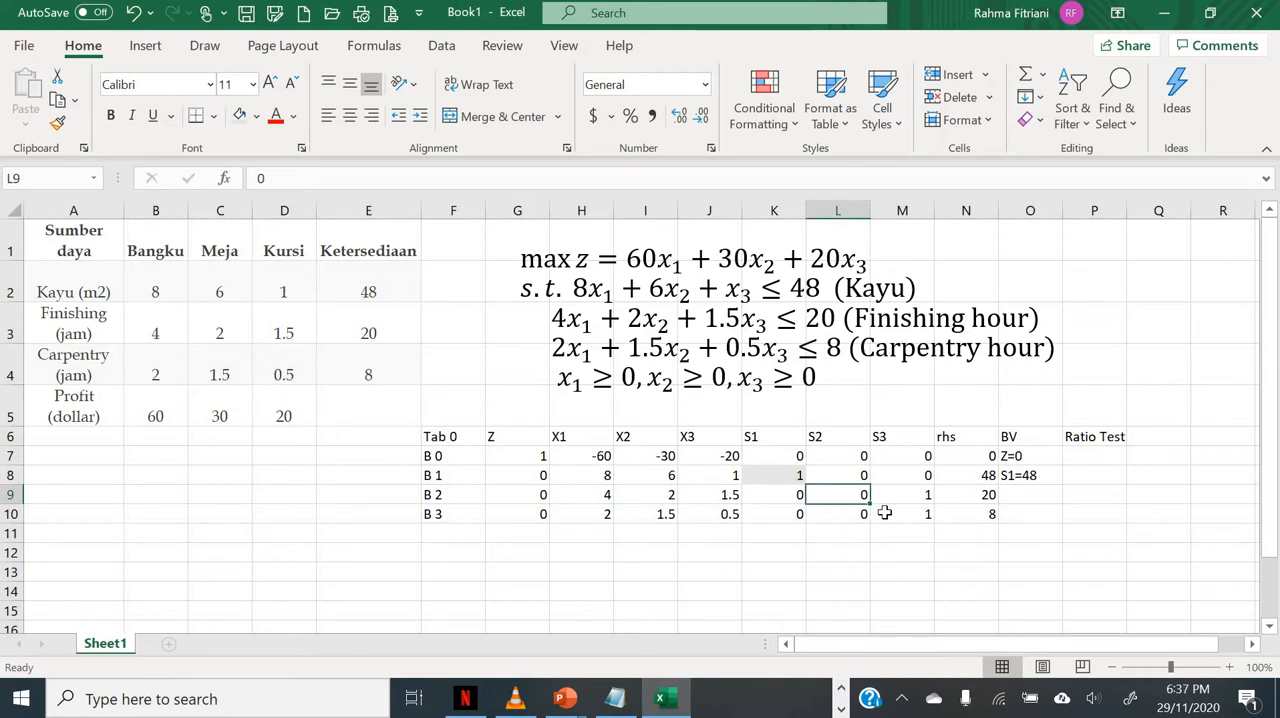
type("1")
key("Return")
key("Return")
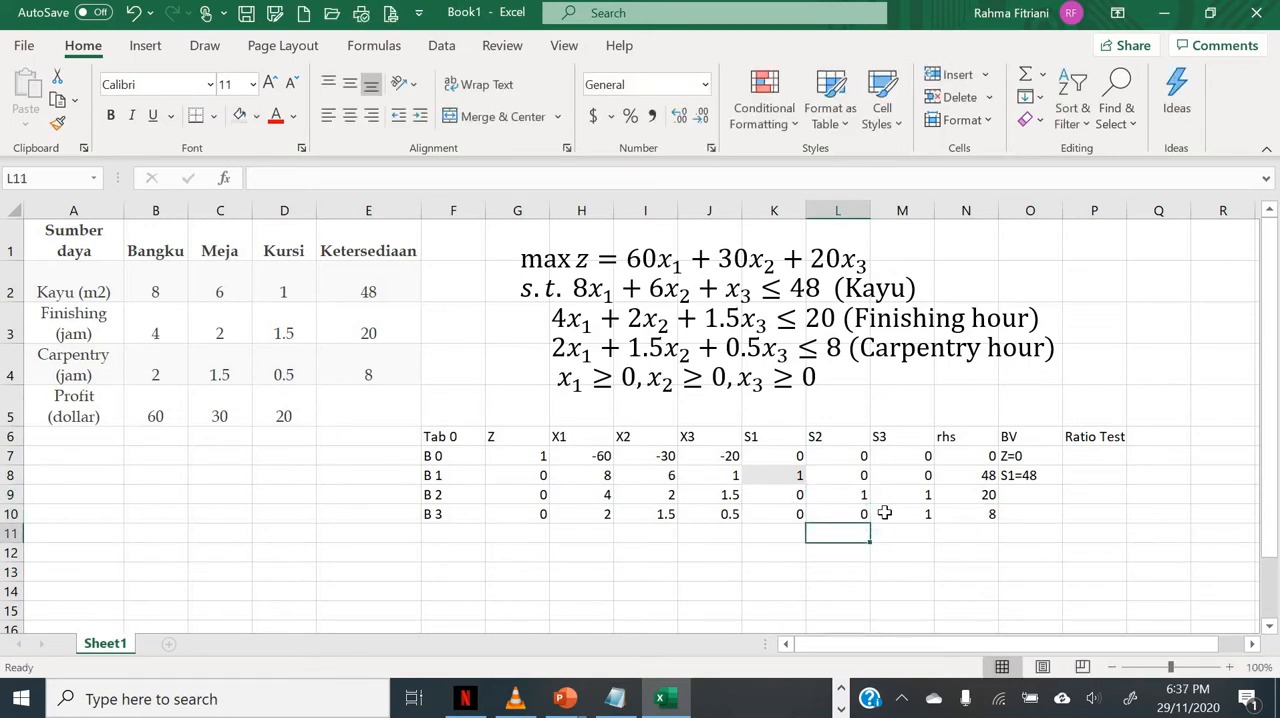
key("Up")
key("Up")
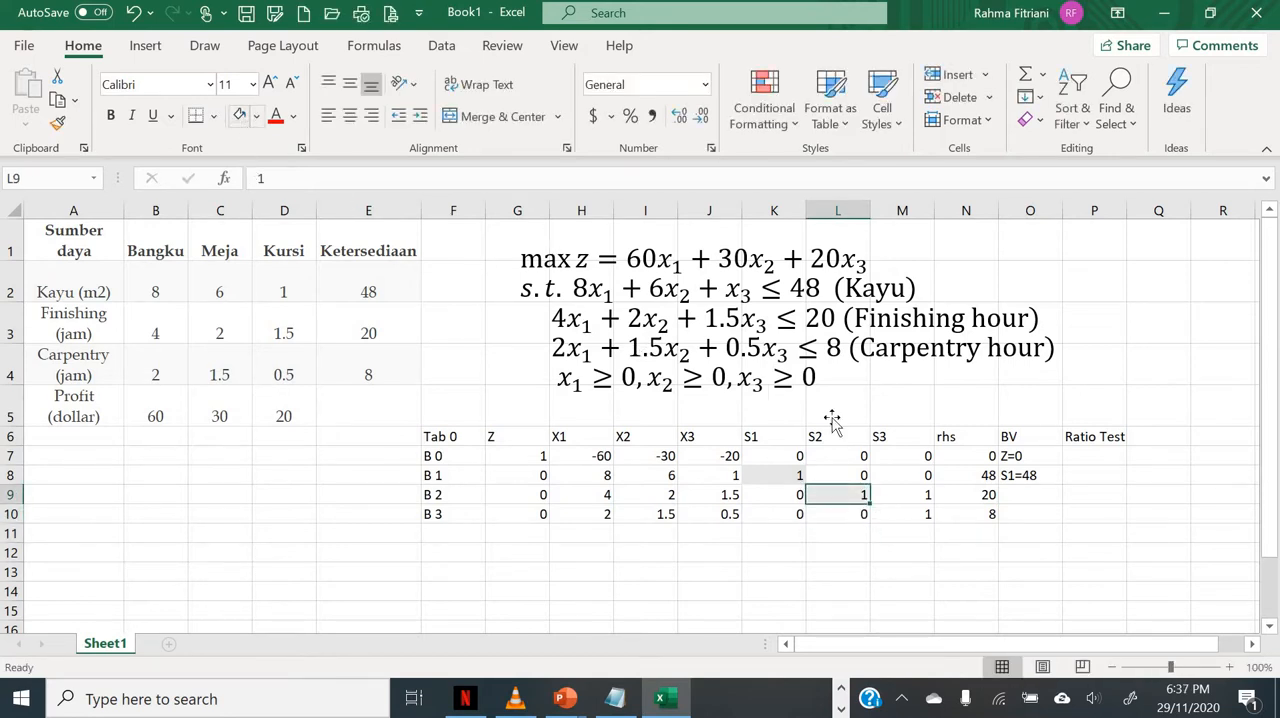
Step: Enter S2=20 as the basic variable of the B 2 row
left_click(1040, 495)
type("S1=48")
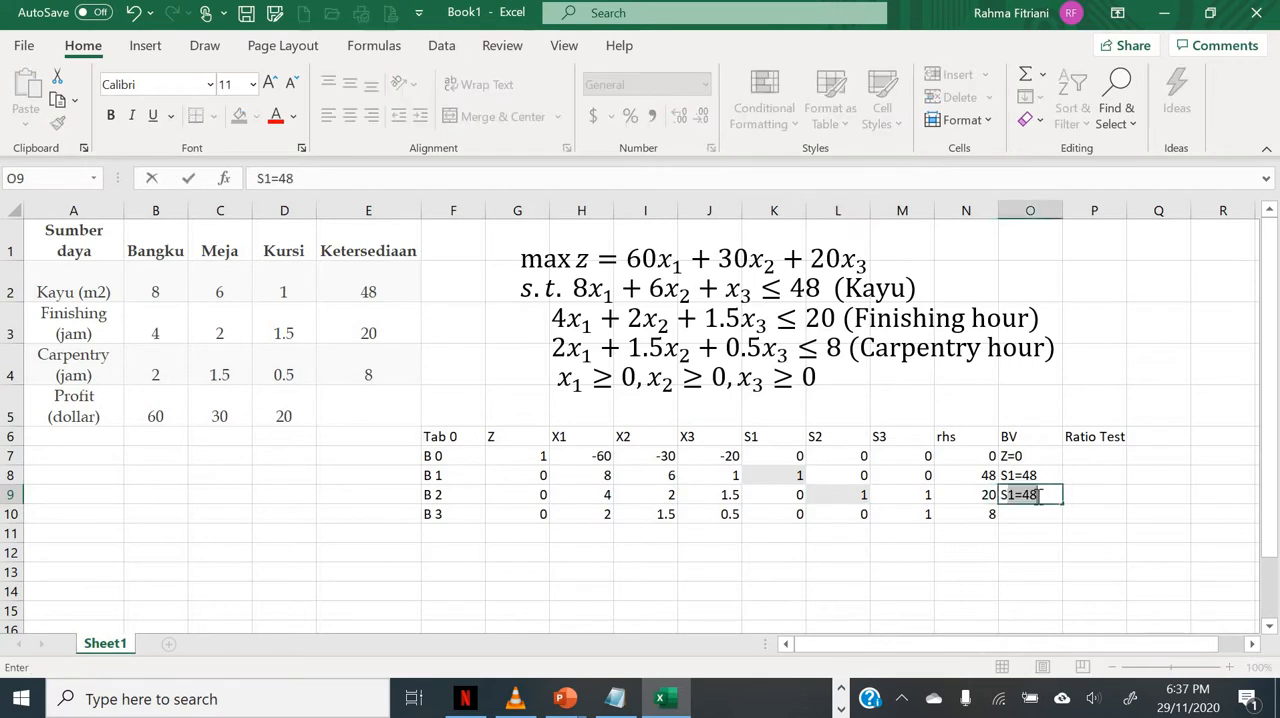
type("S2")
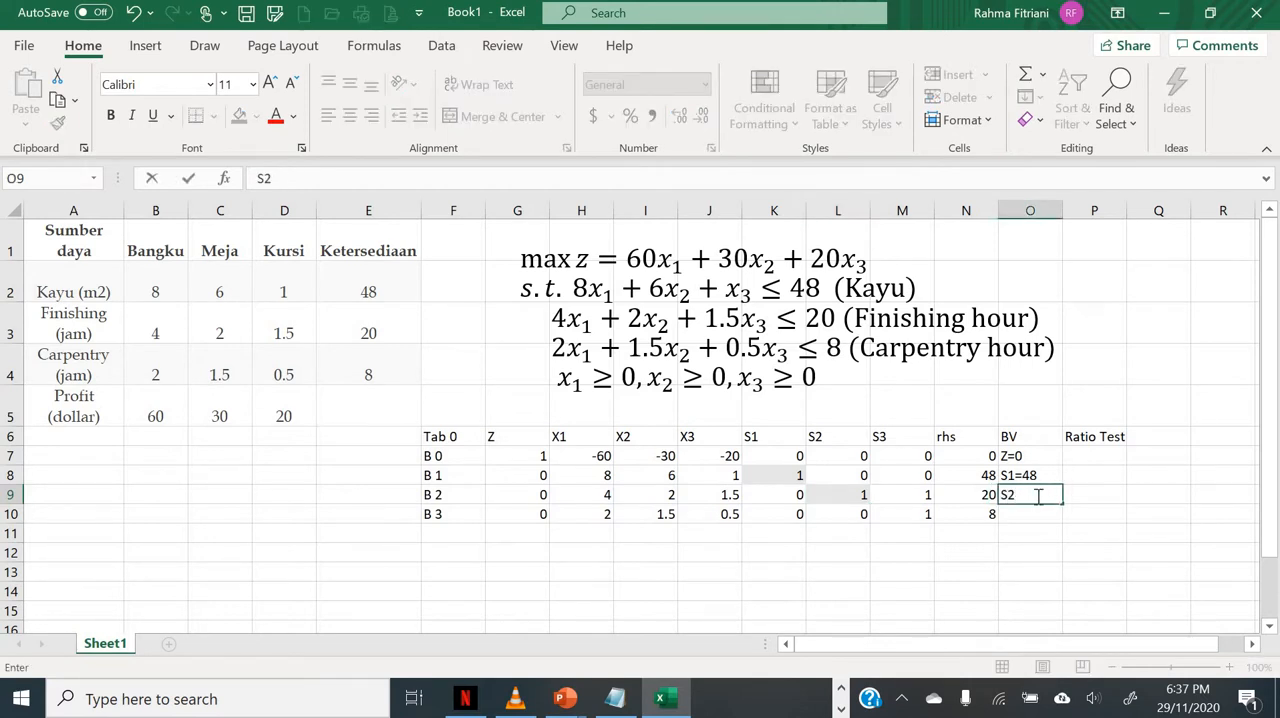
type("=20")
key("Return")
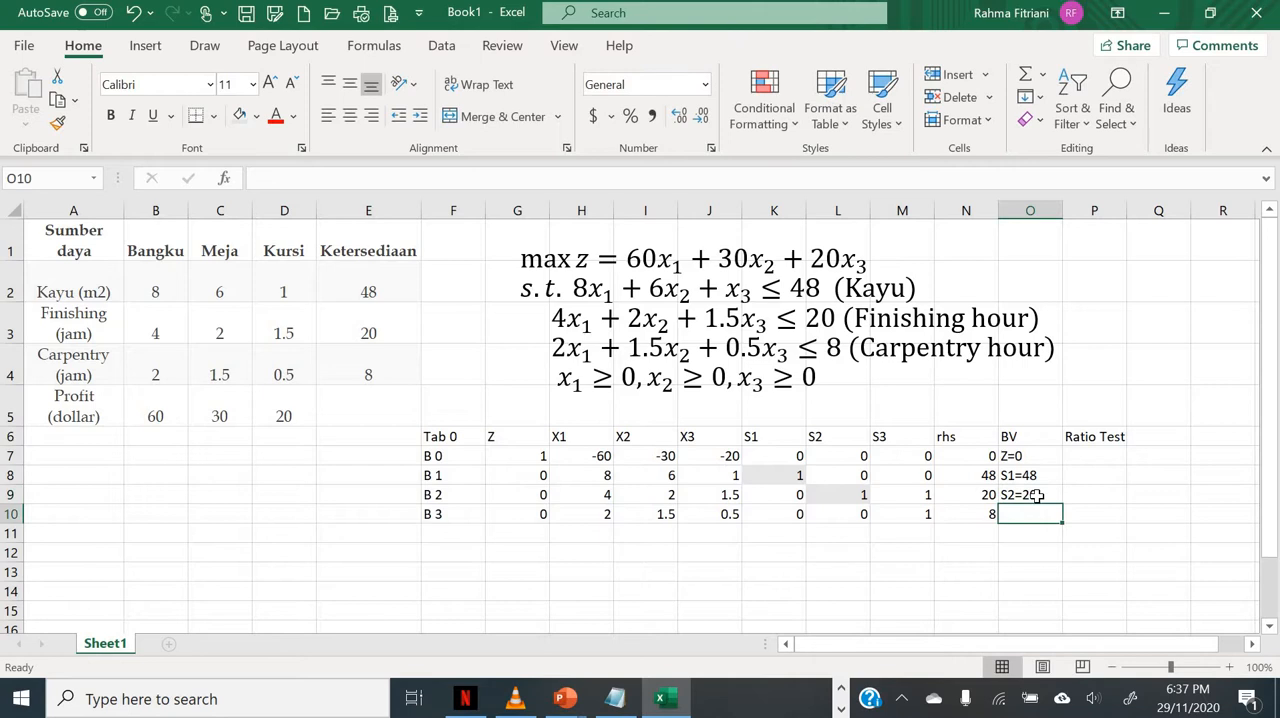
Step: Correct the S3 coefficient in the B 2 row to 0
left_click(902, 514)
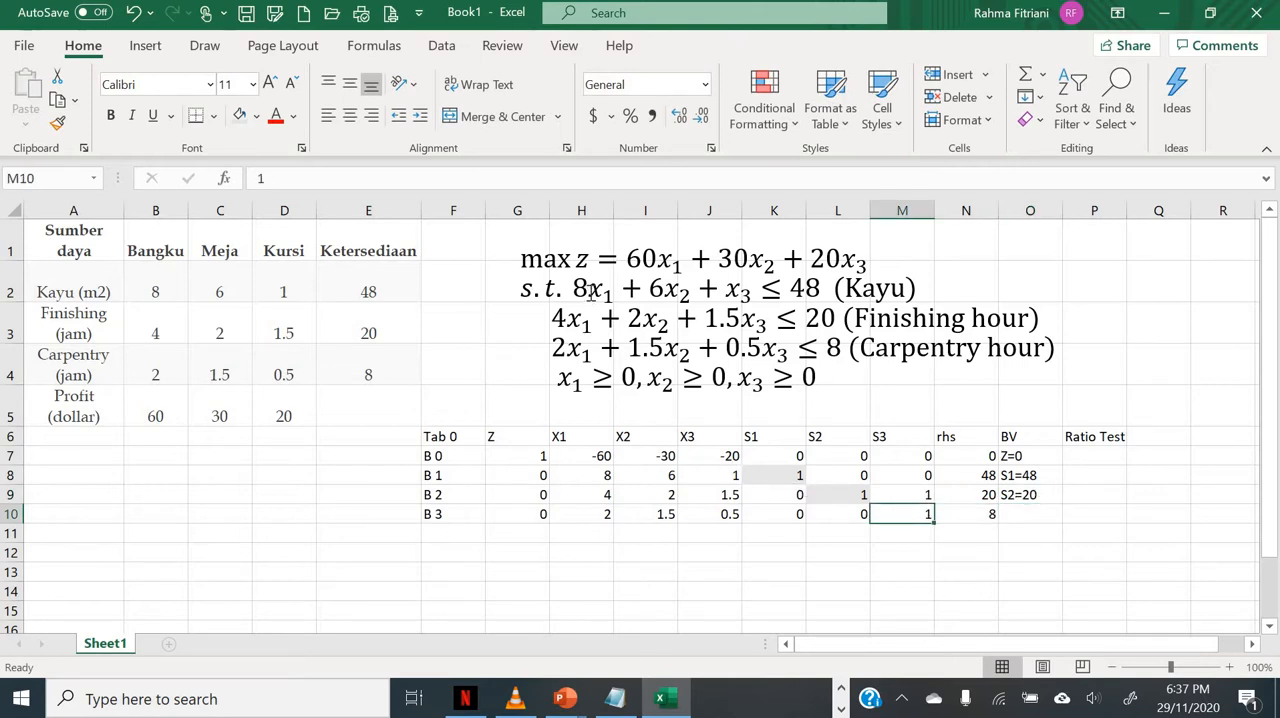
left_click(902, 494)
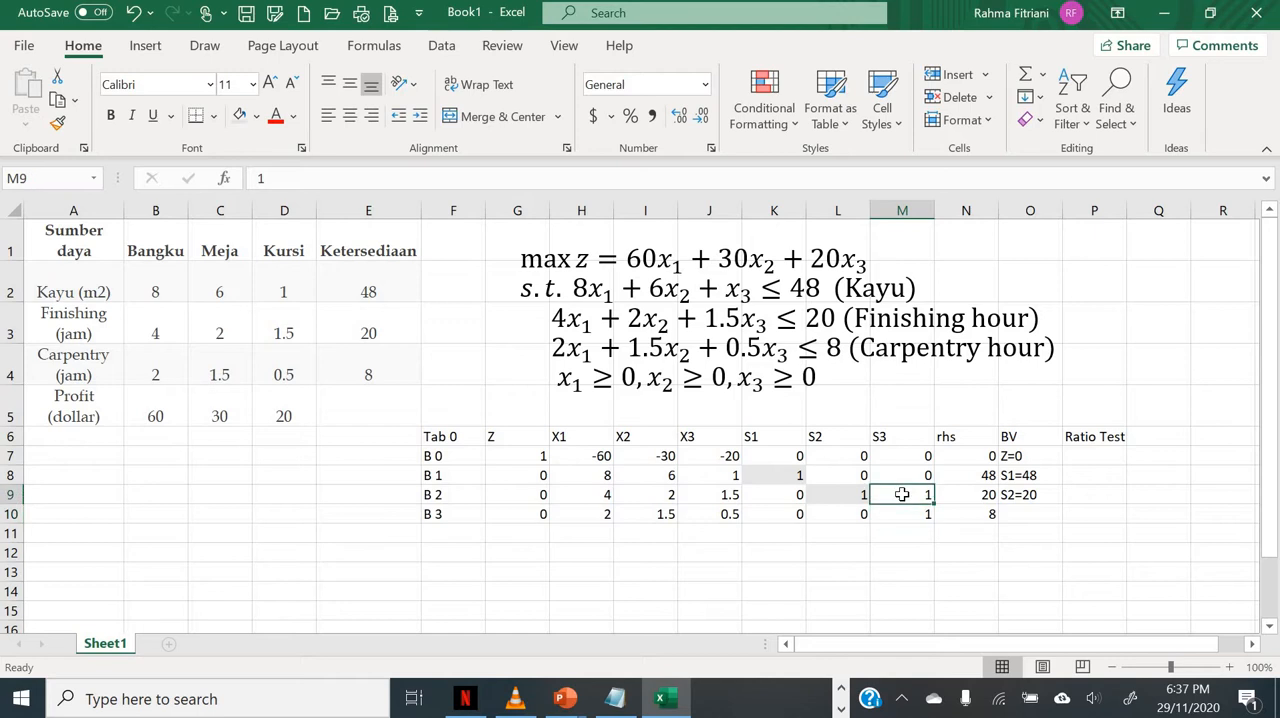
type("0")
key("Return")
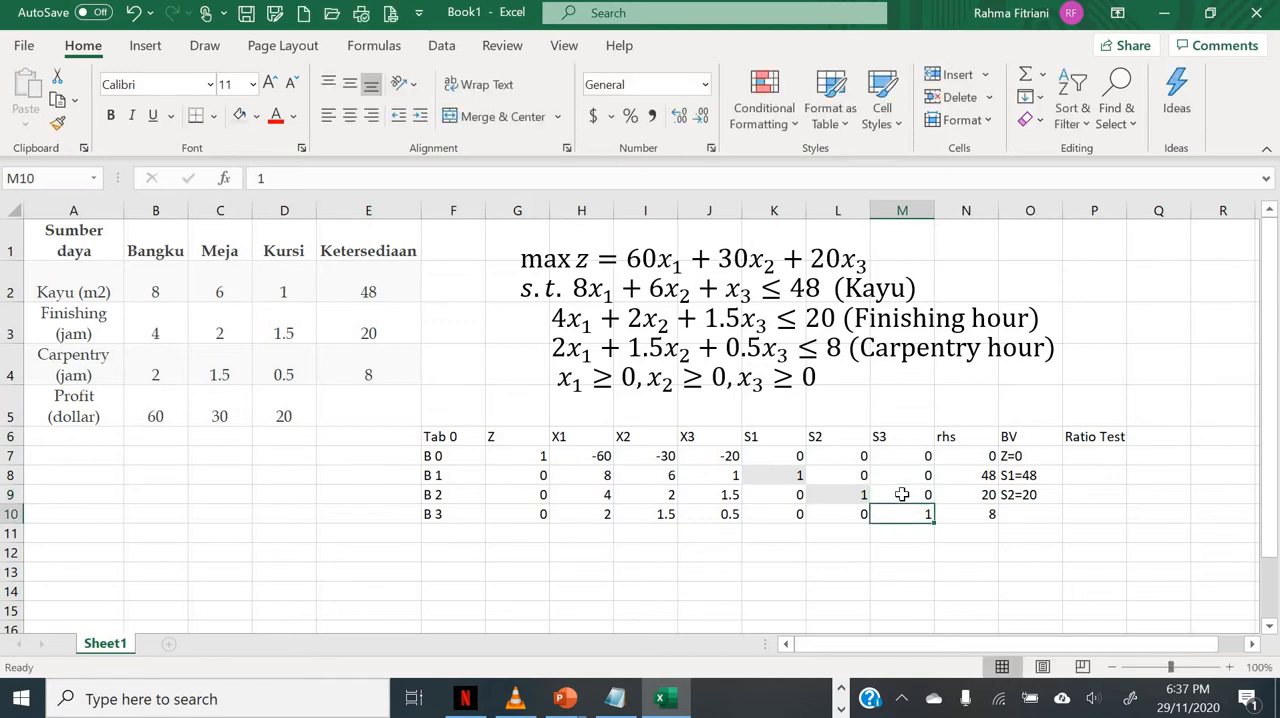
Step: Shade the S3 coefficient in the B 3 row light gray and enter S3=8 as that row's basic variable
left_click(239, 116)
left_click(1035, 517)
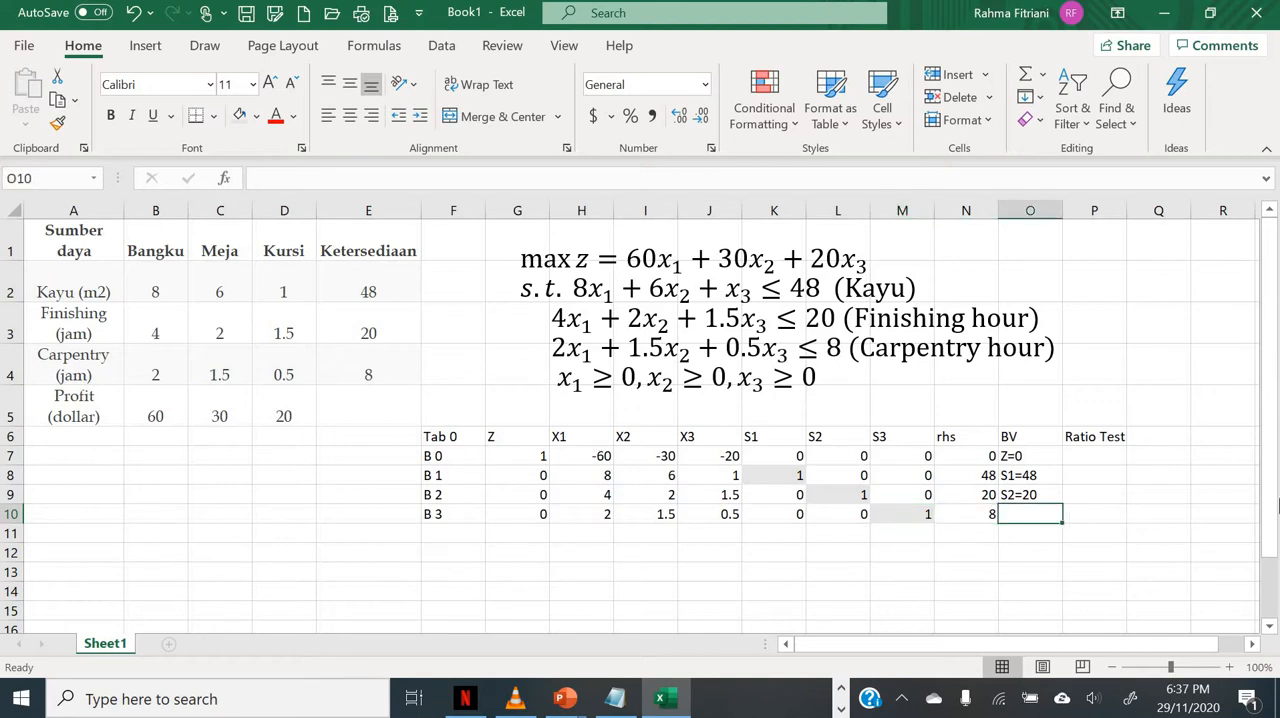
type("S3=")
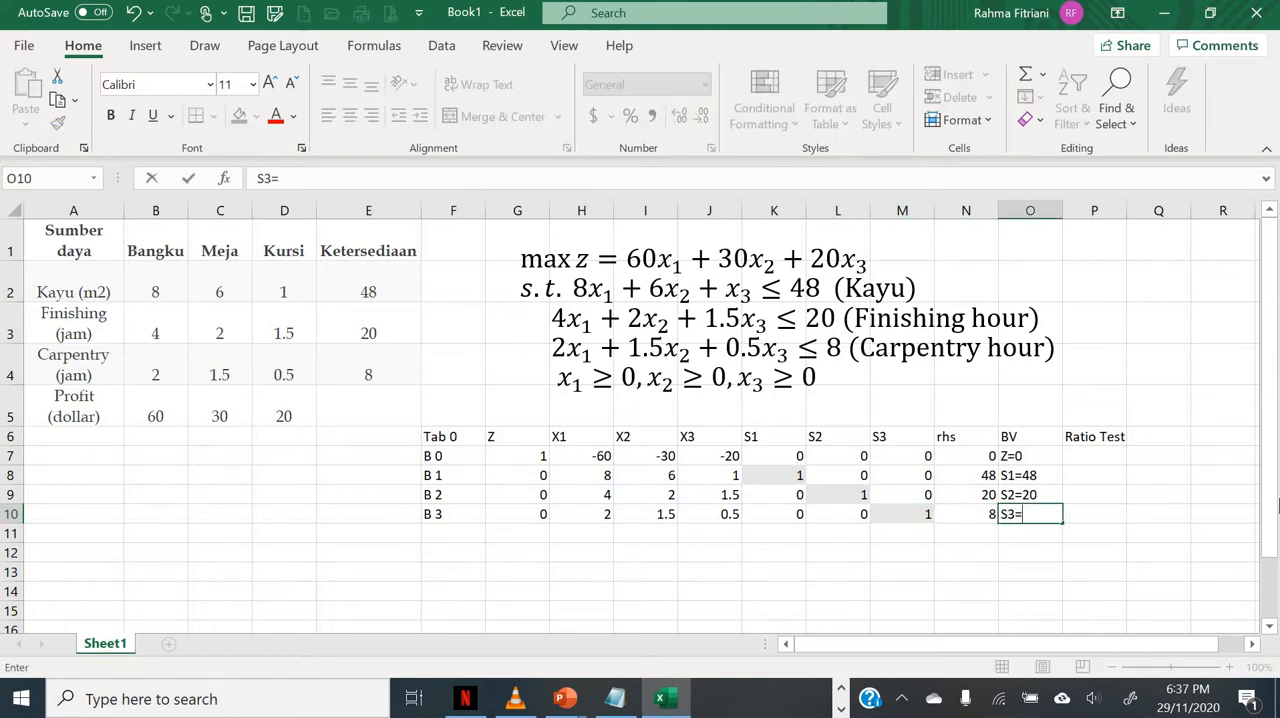
type("8")
key("Return")
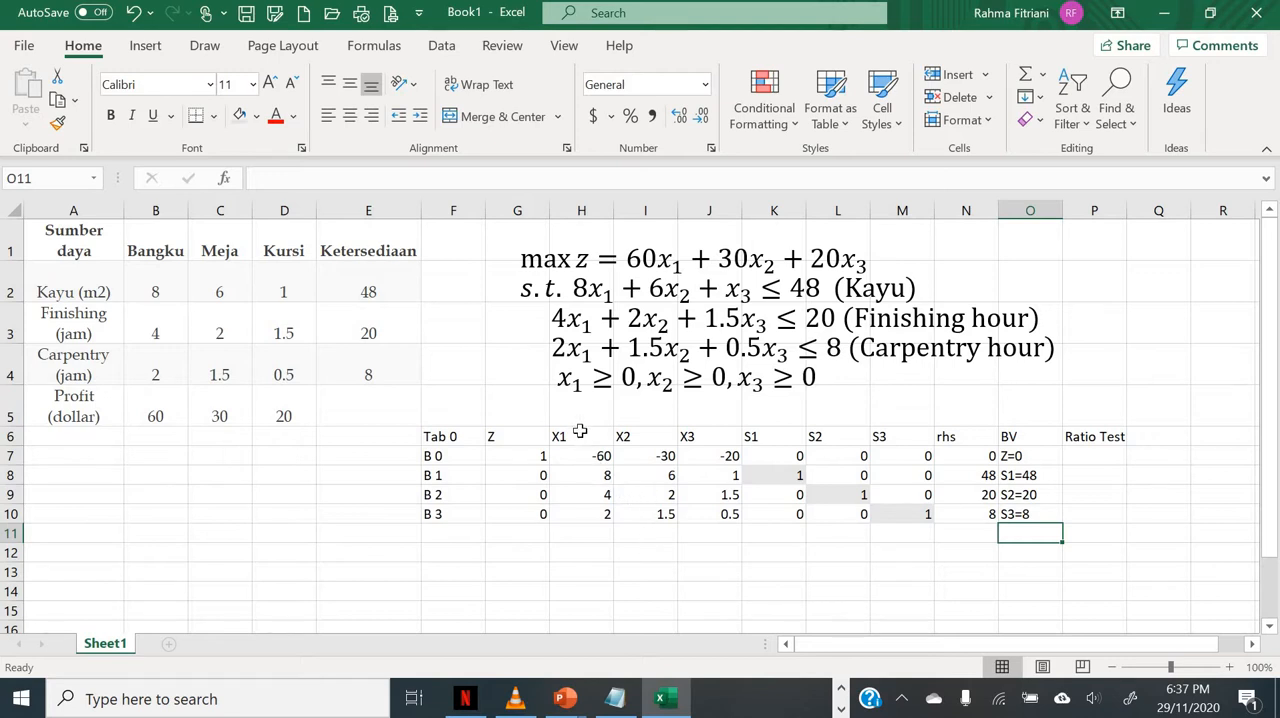
Step: Highlight the tableau's X1 column, from its header through the B 3 row, with a light blue fill
left_click_drag(580, 431, 595, 514)
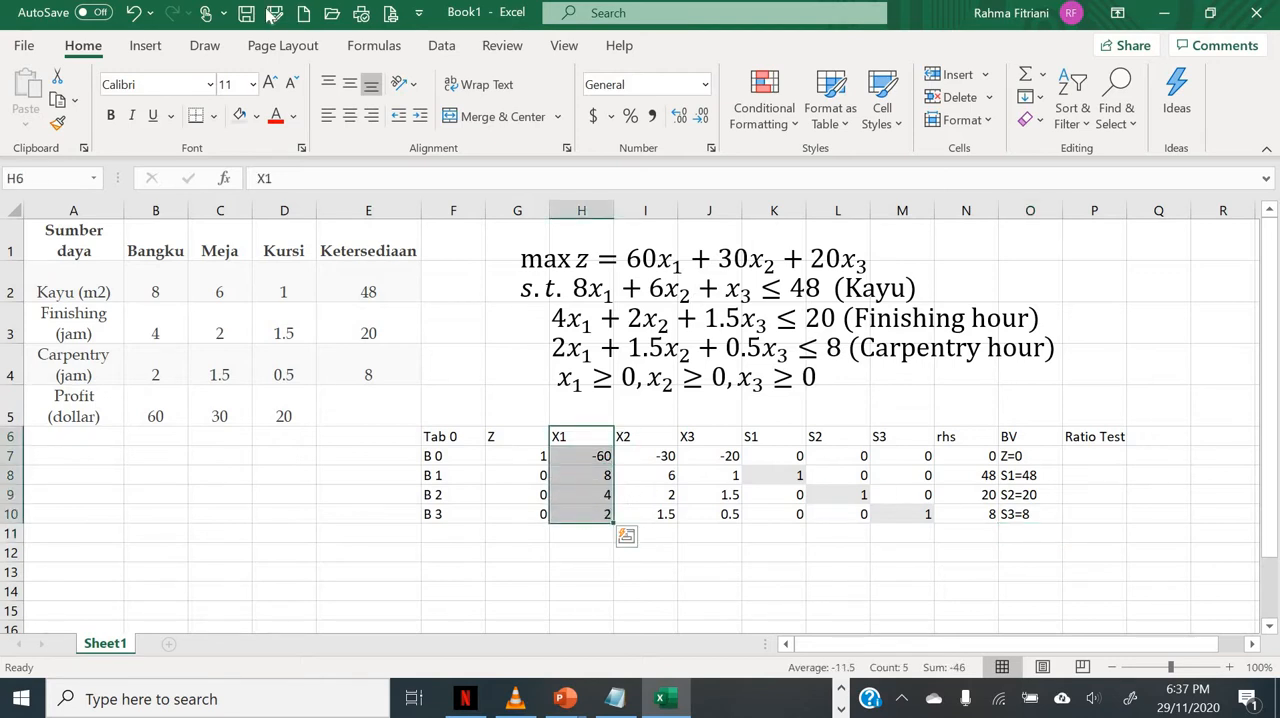
left_click(256, 116)
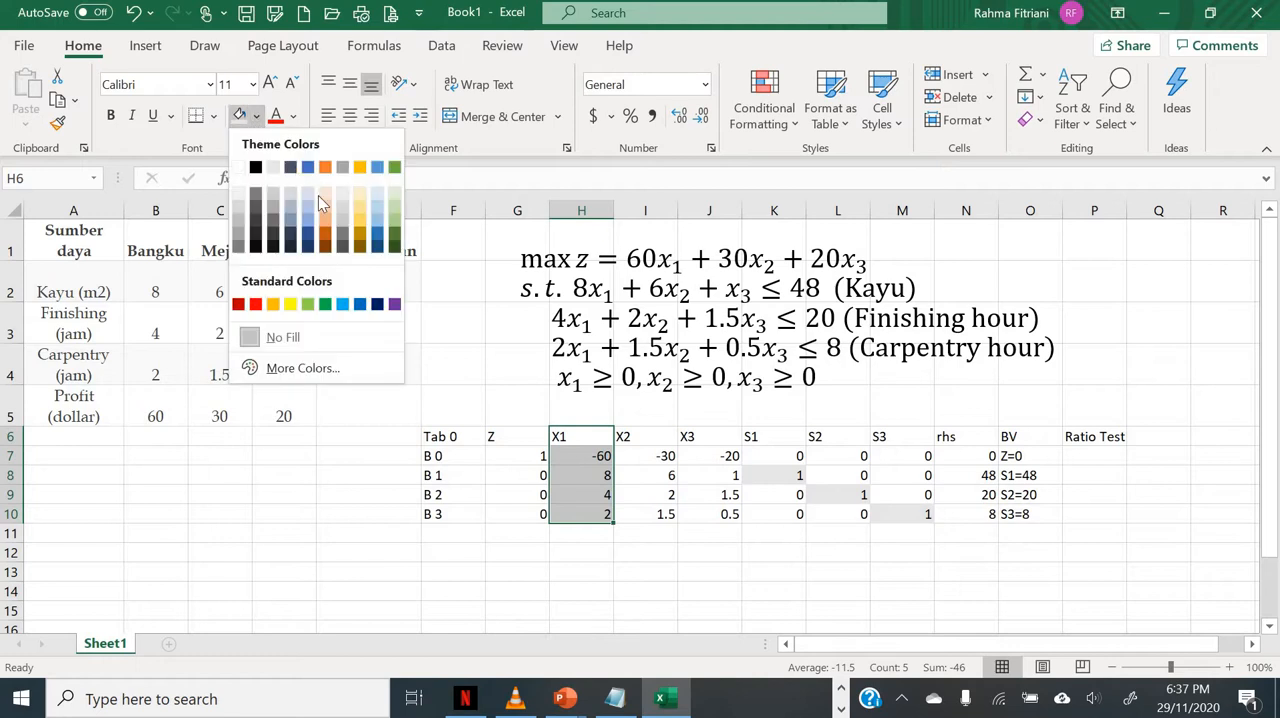
left_click(308, 195)
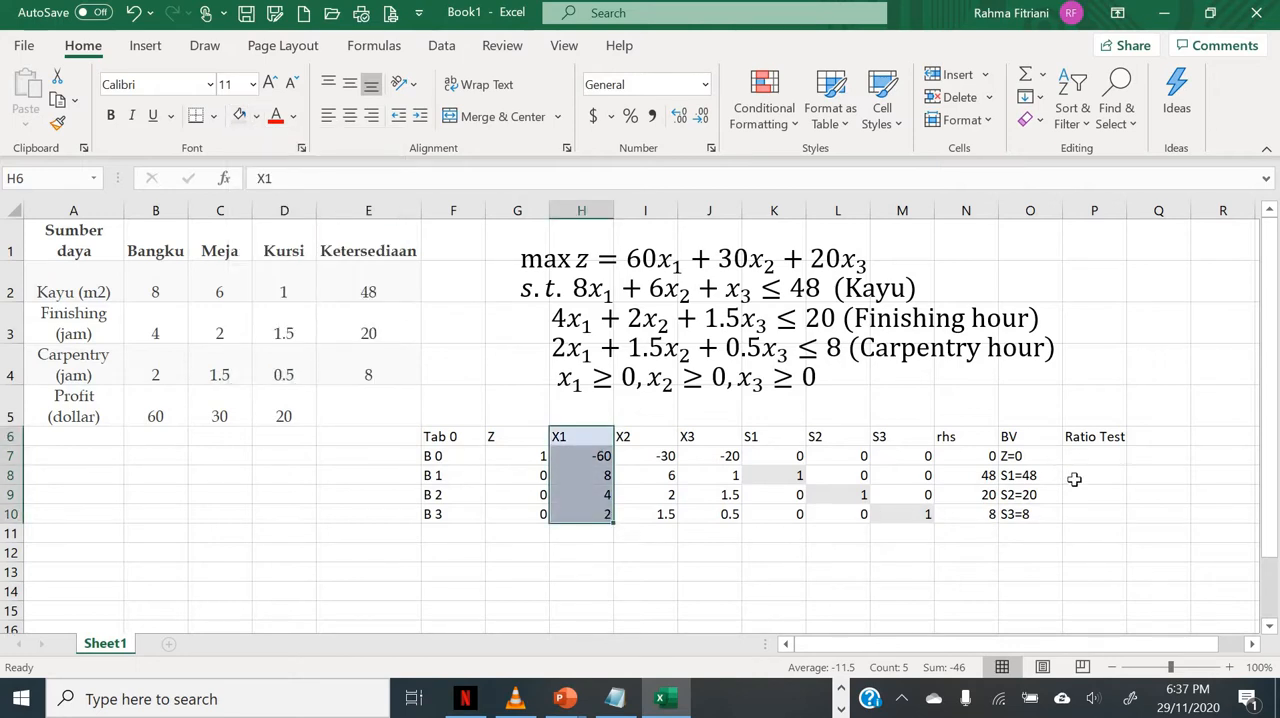
Step: Compute the B 1 row's ratio test by dividing its rhs by its X1 coefficient with =N8/H8
left_click(1075, 481)
type("=")
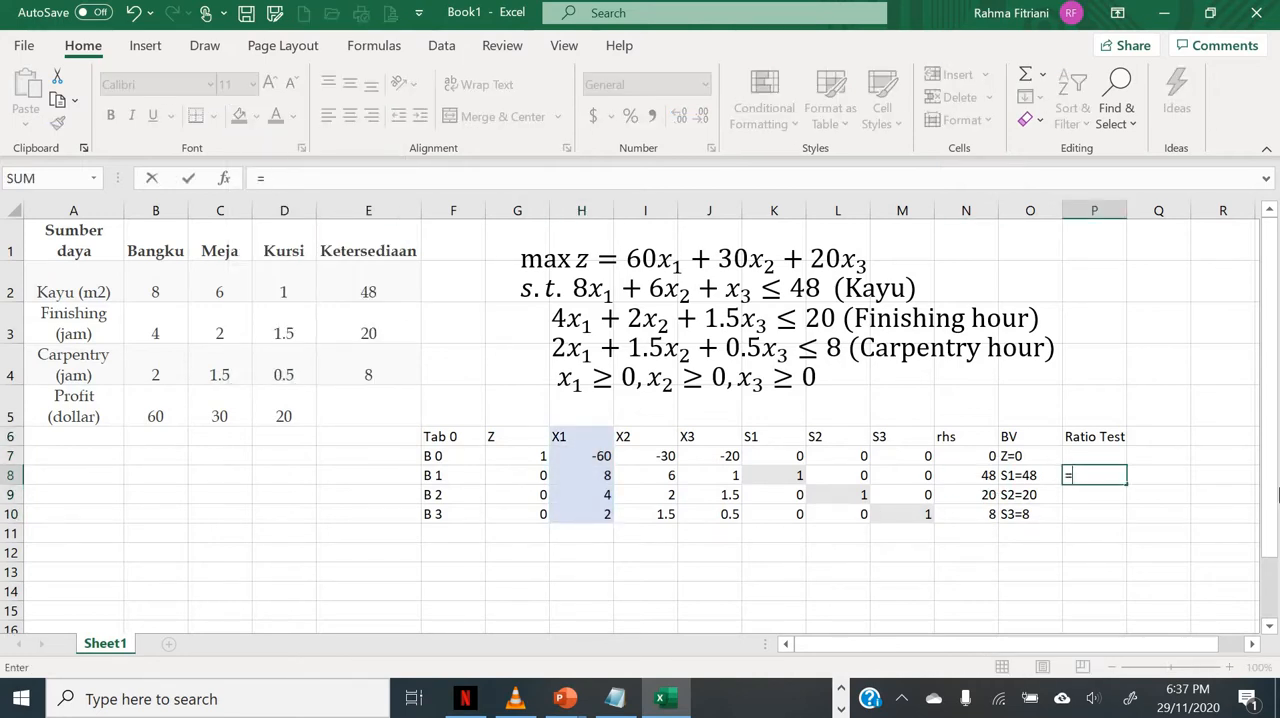
key("Left")
key("Left")
type("/")
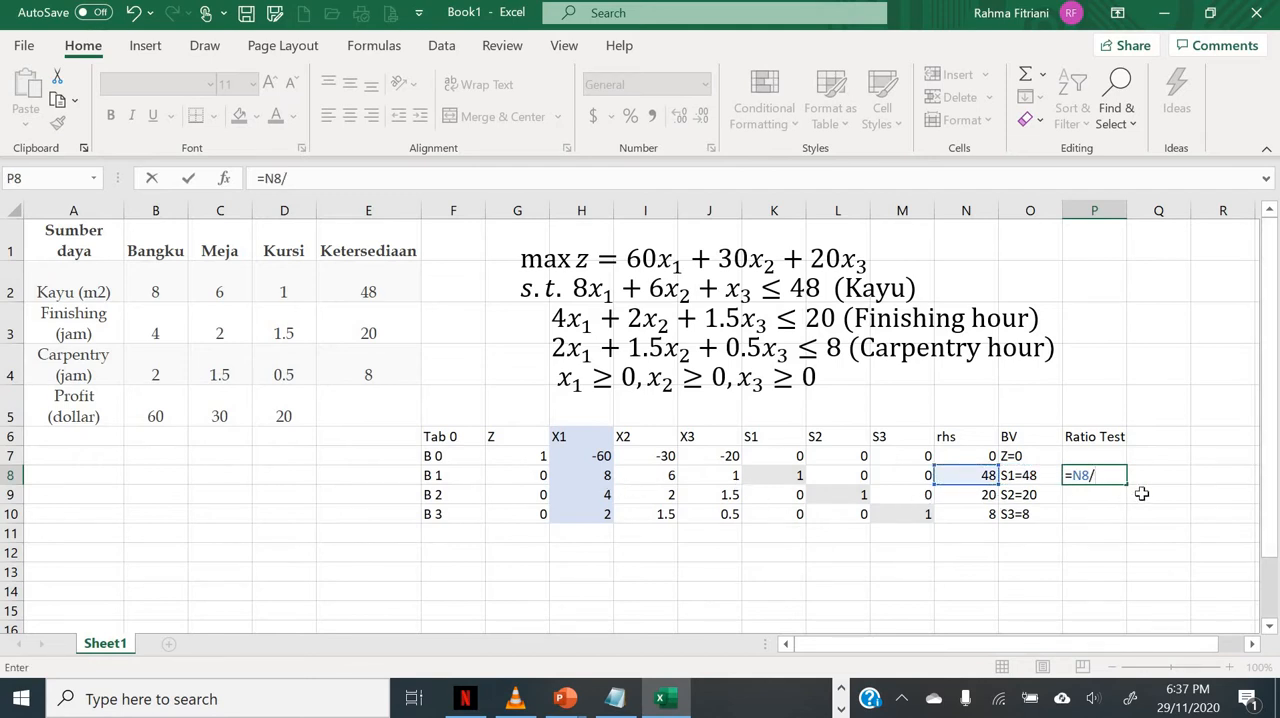
key("BackSpace")
key("BackSpace")
key("BackSpace")
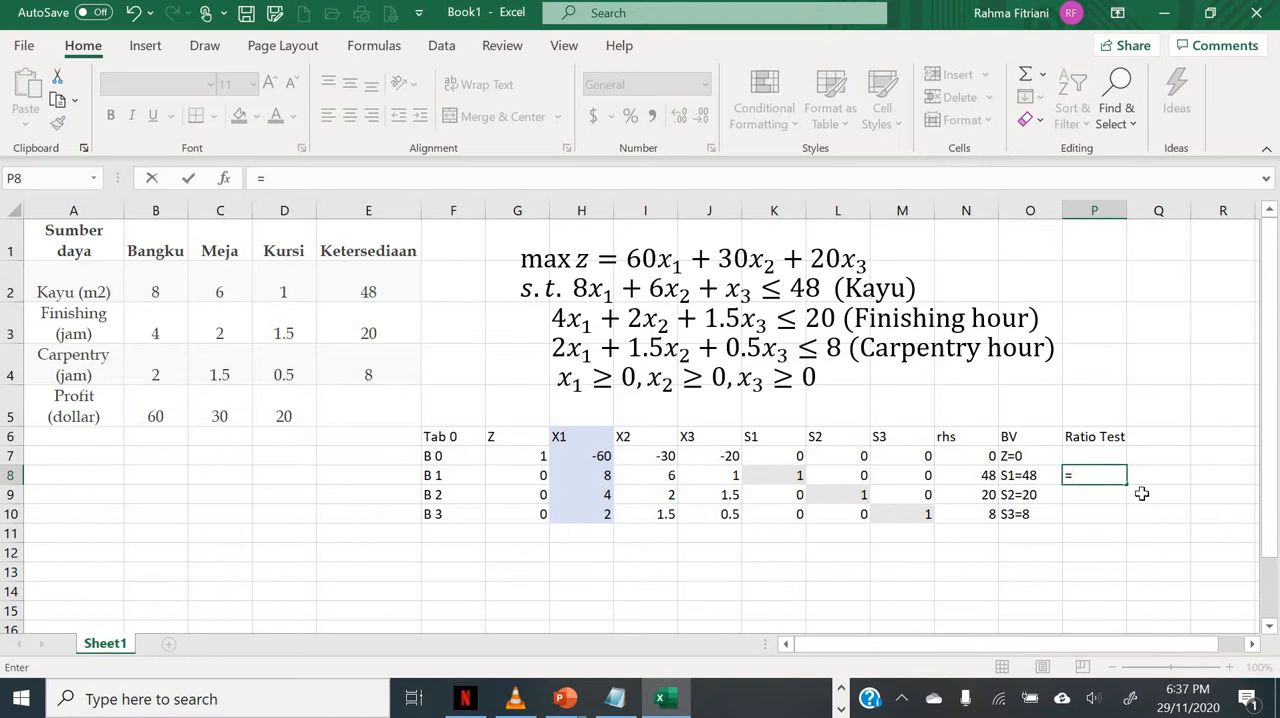
left_click(952, 475)
type("/")
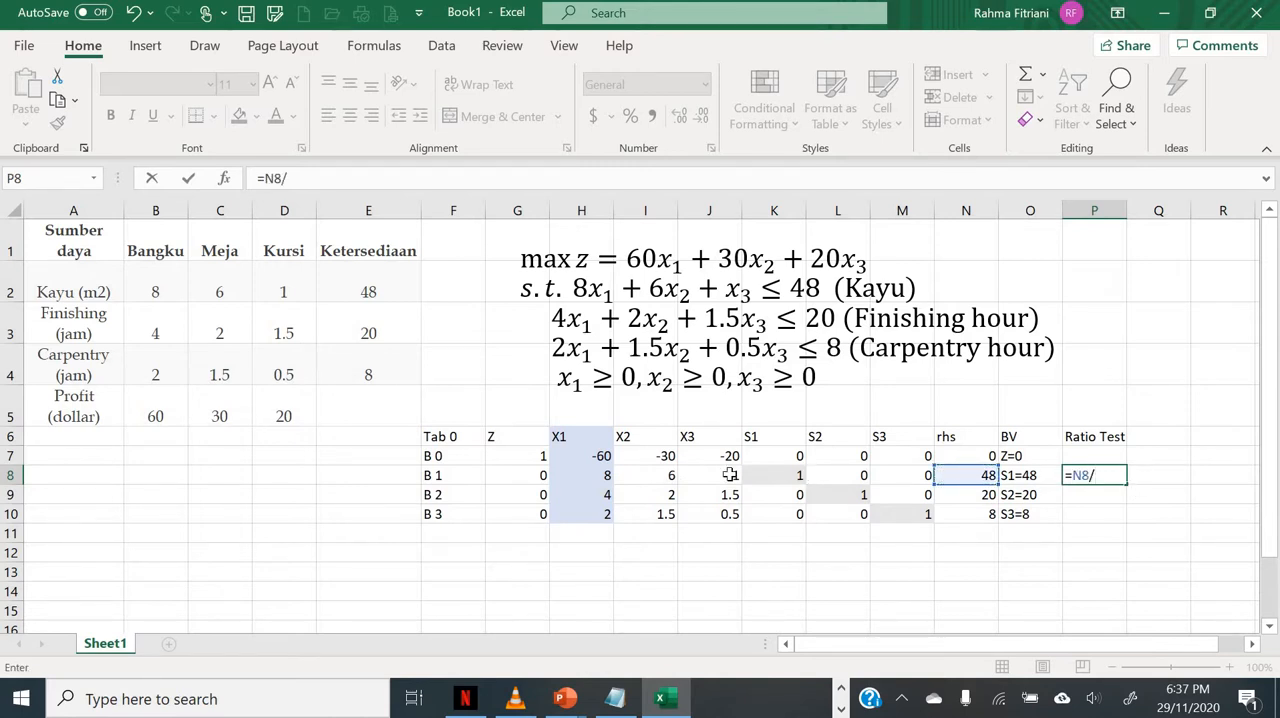
left_click(576, 478)
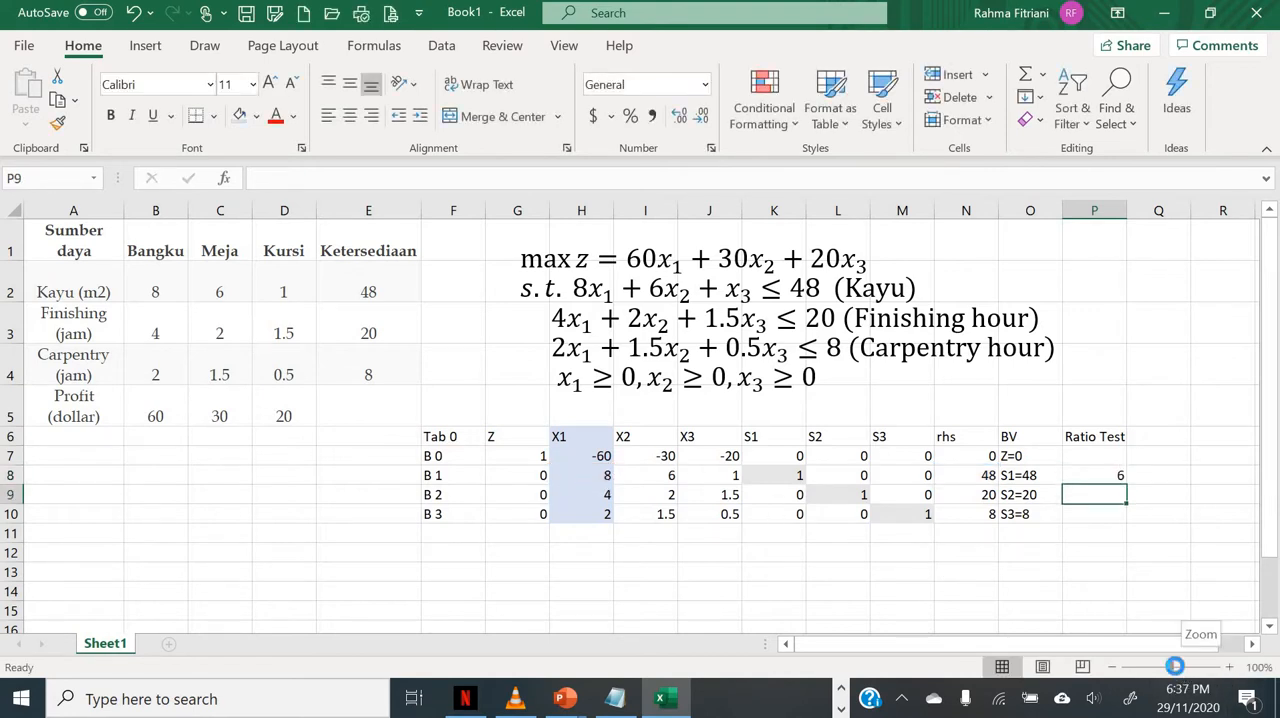
Step: Compute the B 2 row's ratio test with =N9/H9 and fill the formula down to the B 3 row
left_click_drag(1174, 668, 1178, 668)
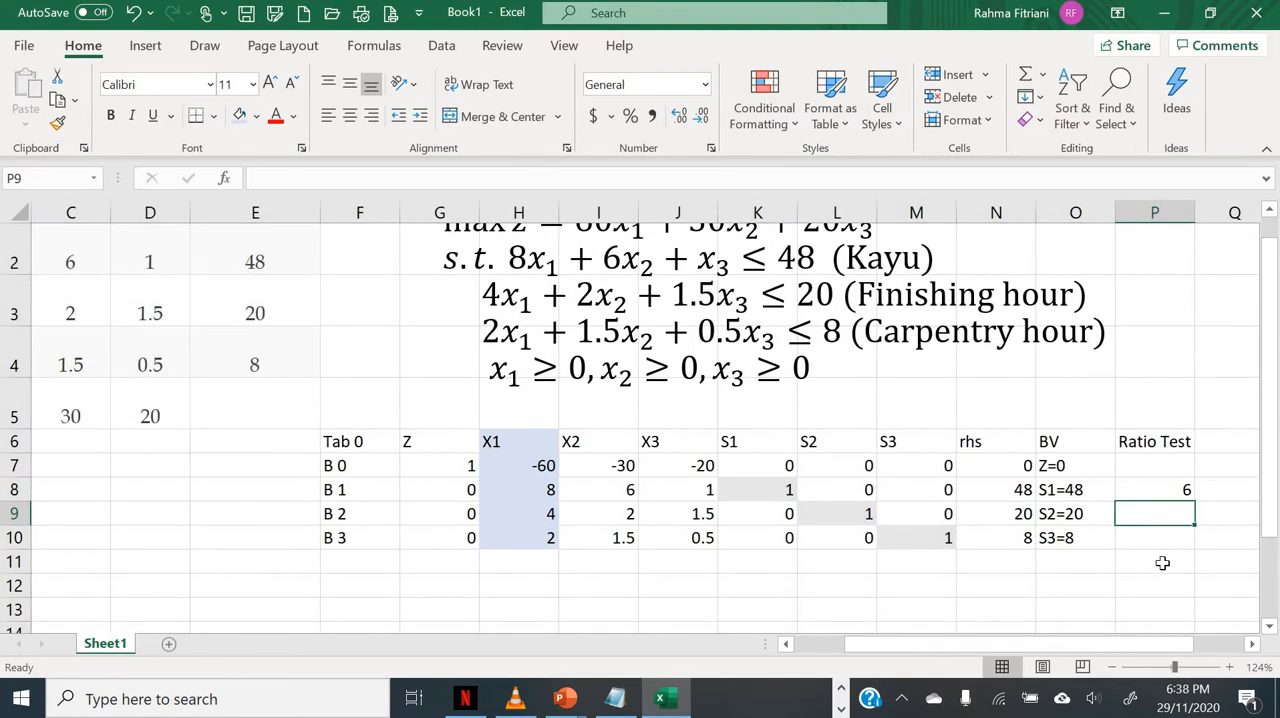
type("=")
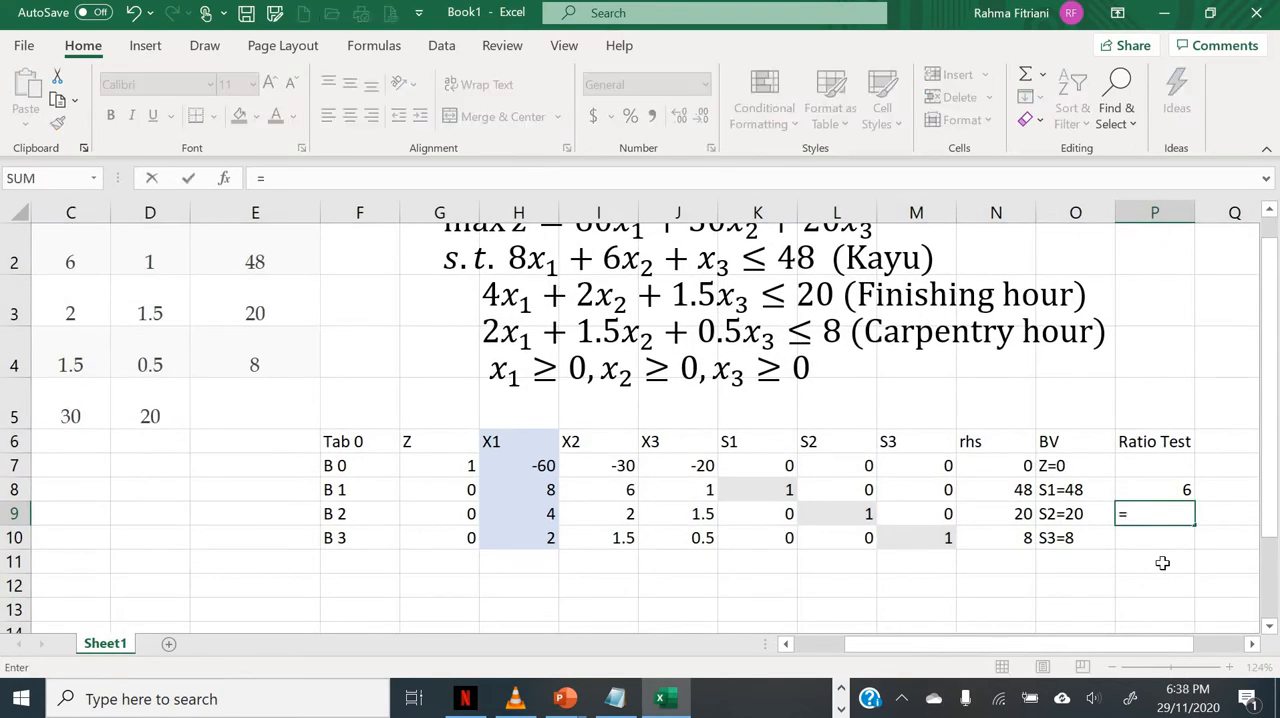
left_click(985, 508)
type("/")
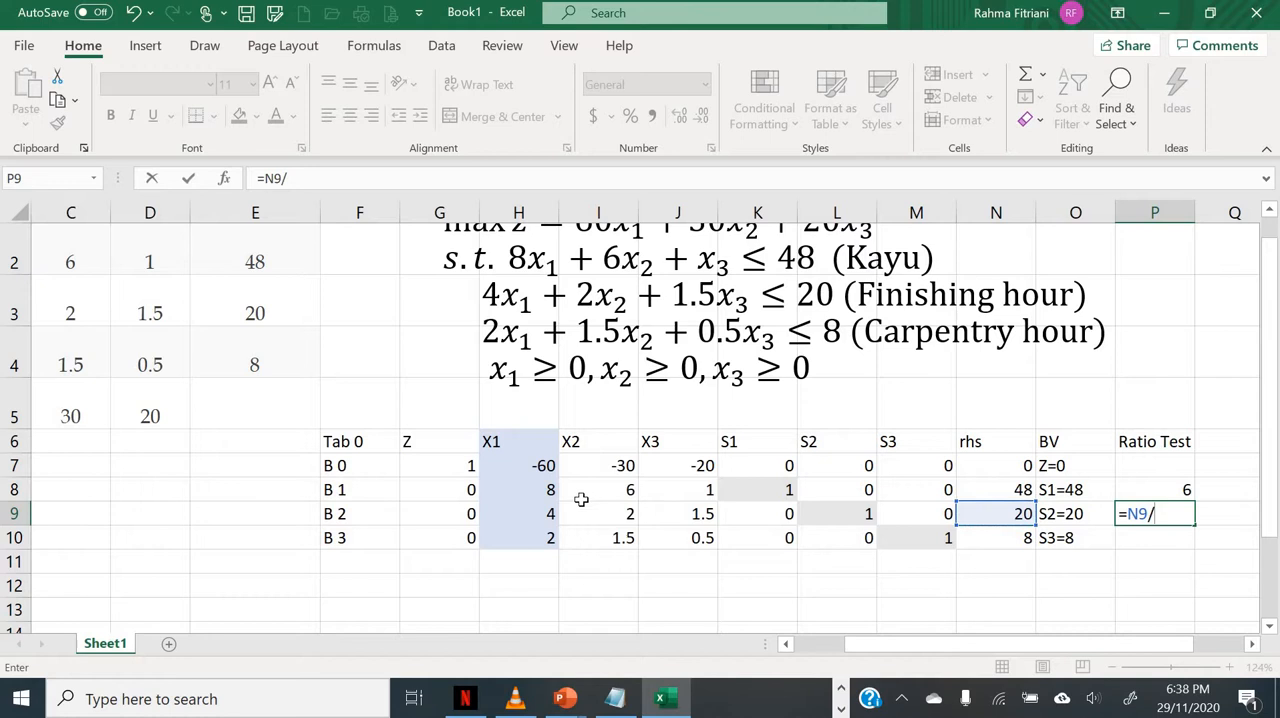
left_click(518, 510)
key("Return")
left_click(1150, 508)
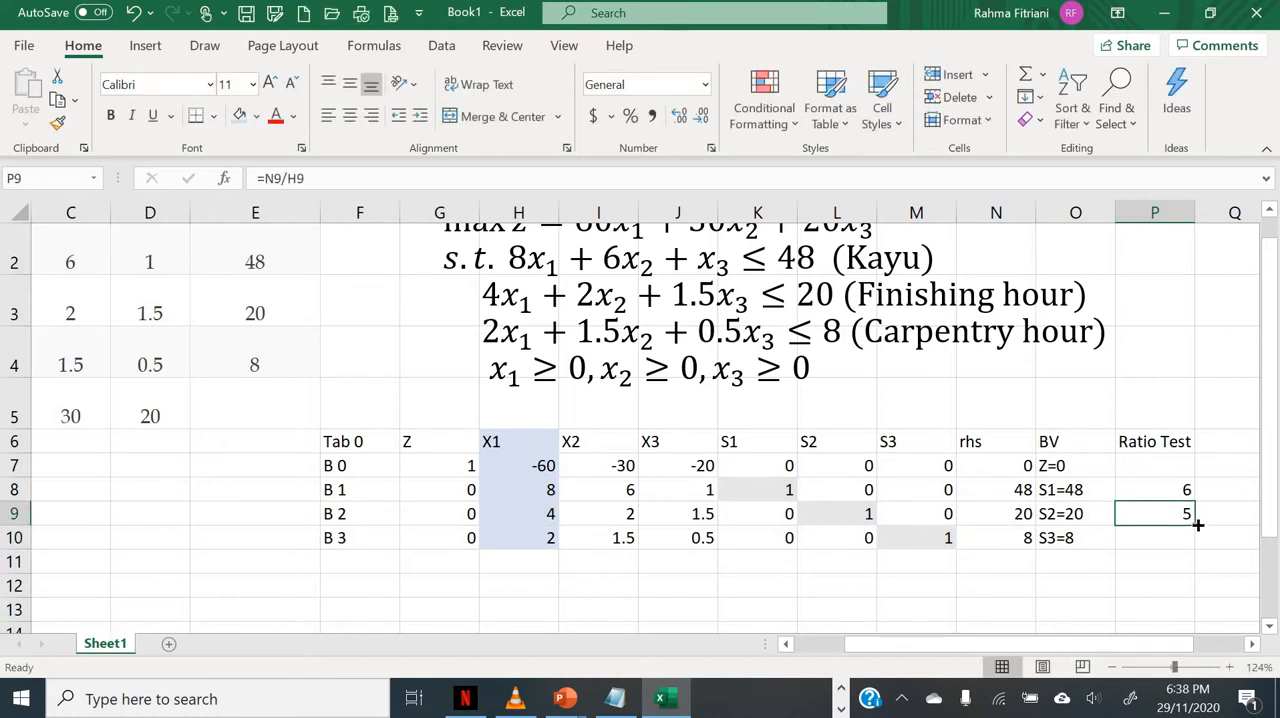
left_click_drag(1197, 524, 1193, 593)
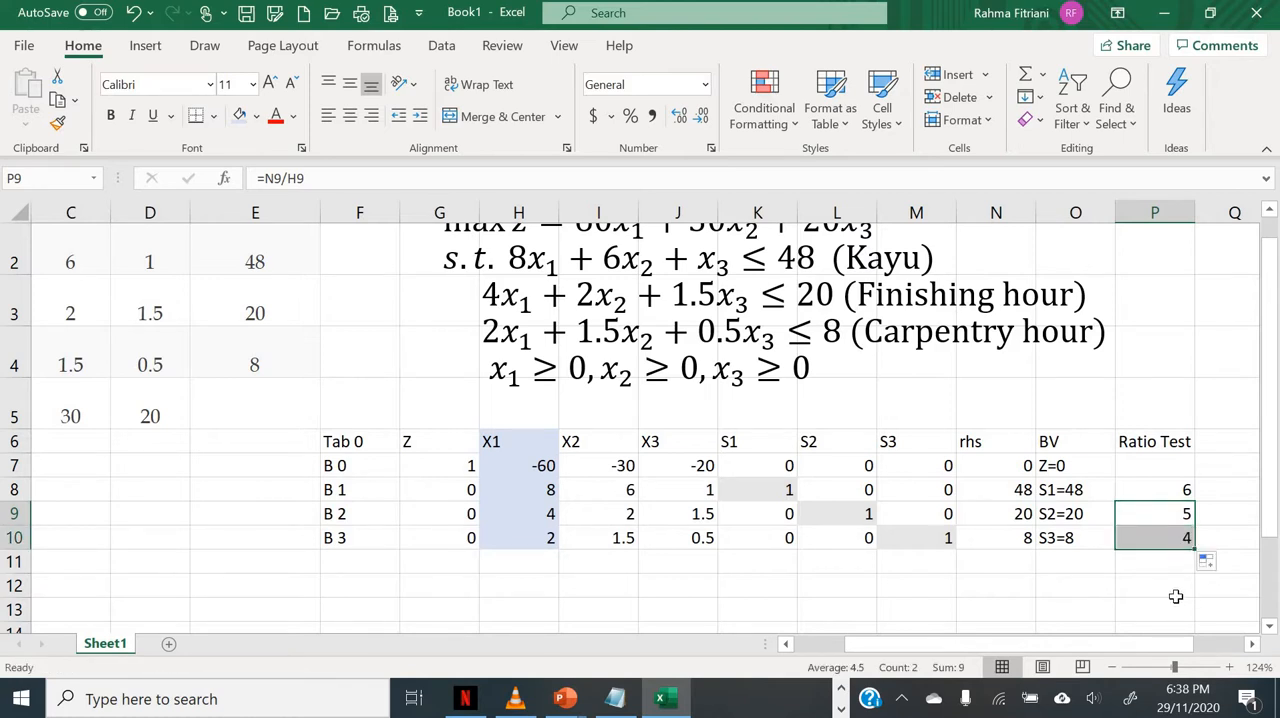
Step: Highlight the B 3 row as the pivot row, from its Z coefficient through its BV cell, with the light blue fill
left_click(1258, 648)
scroll(1166, 534, "down", 1)
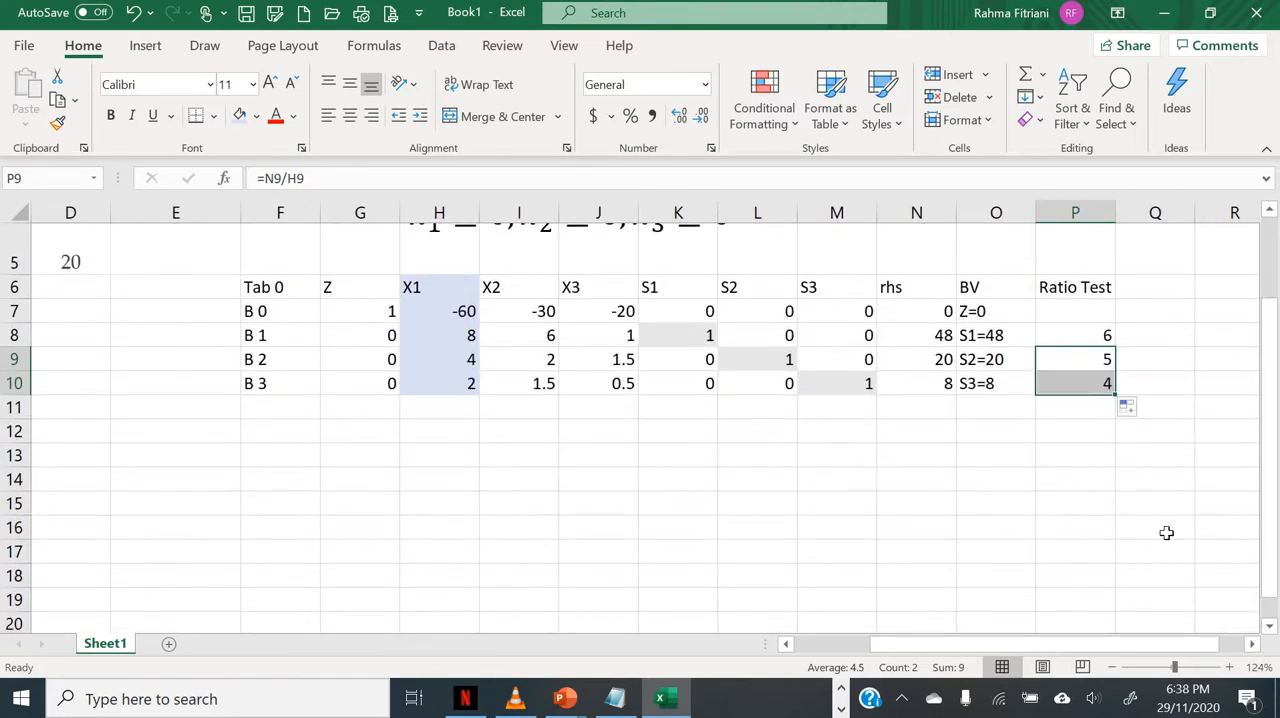
left_click(1025, 470)
left_click_drag(385, 385, 985, 383)
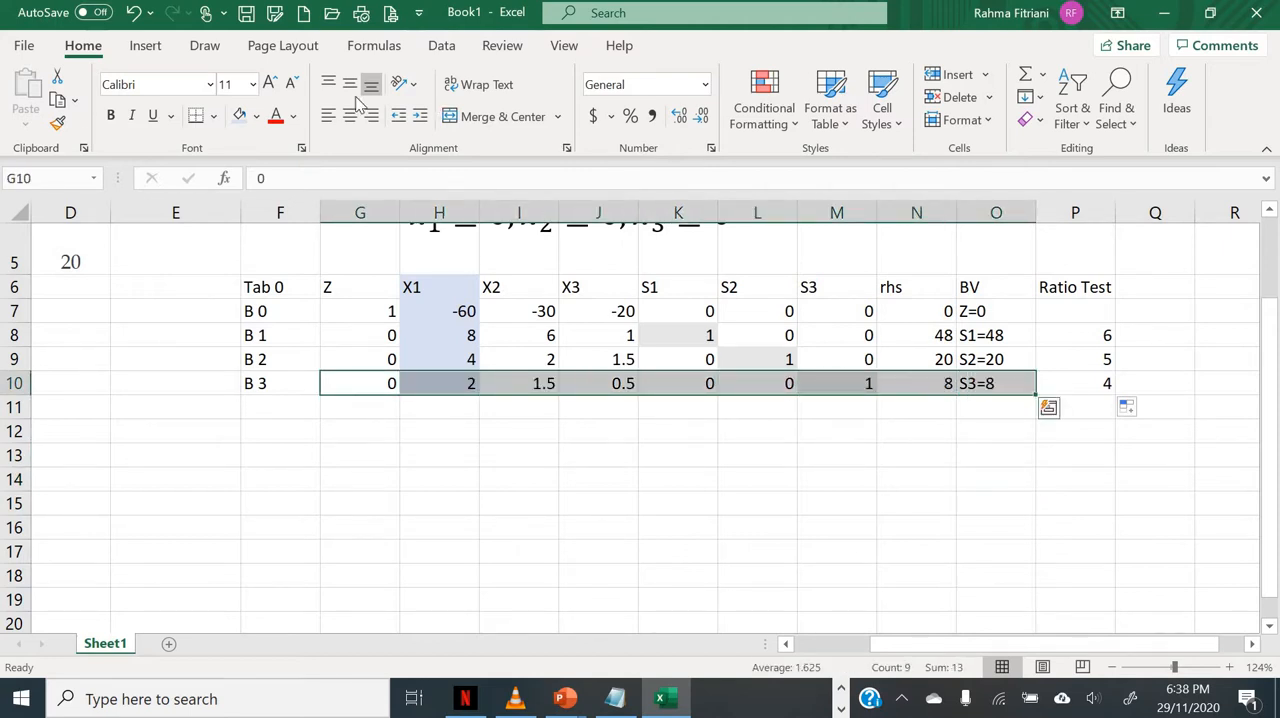
left_click(240, 116)
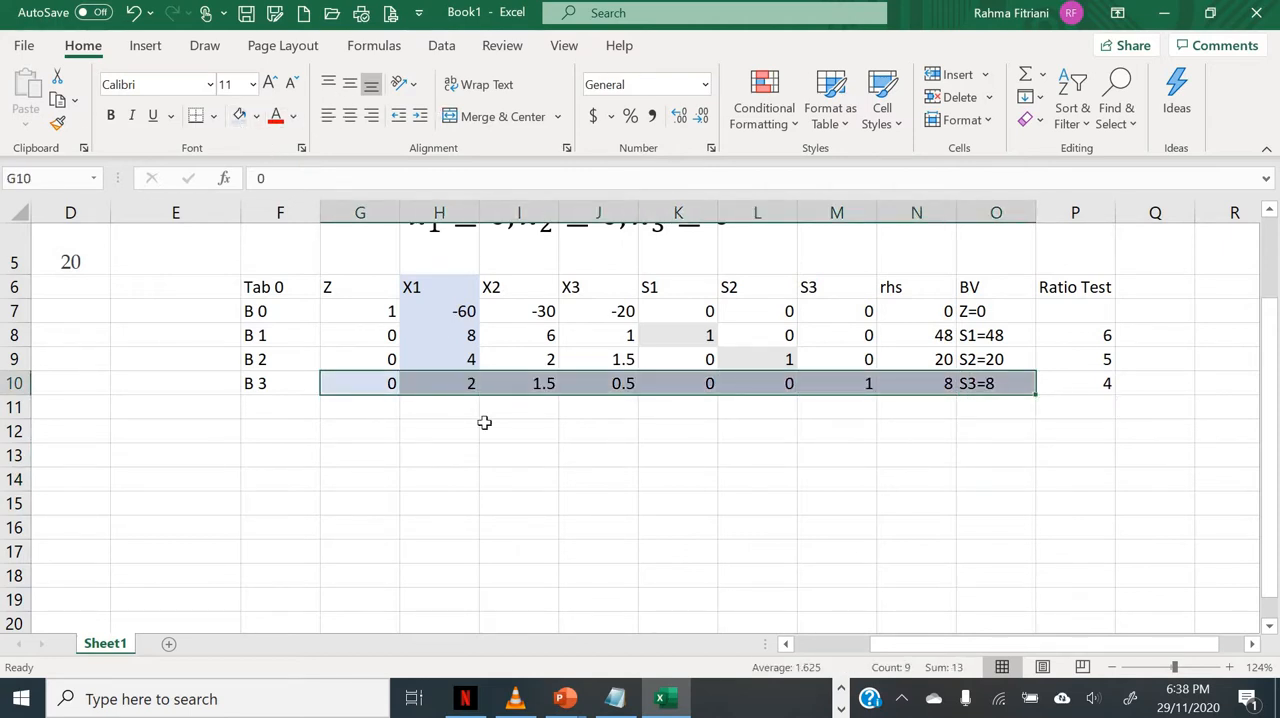
left_click(556, 436)
left_click(988, 383)
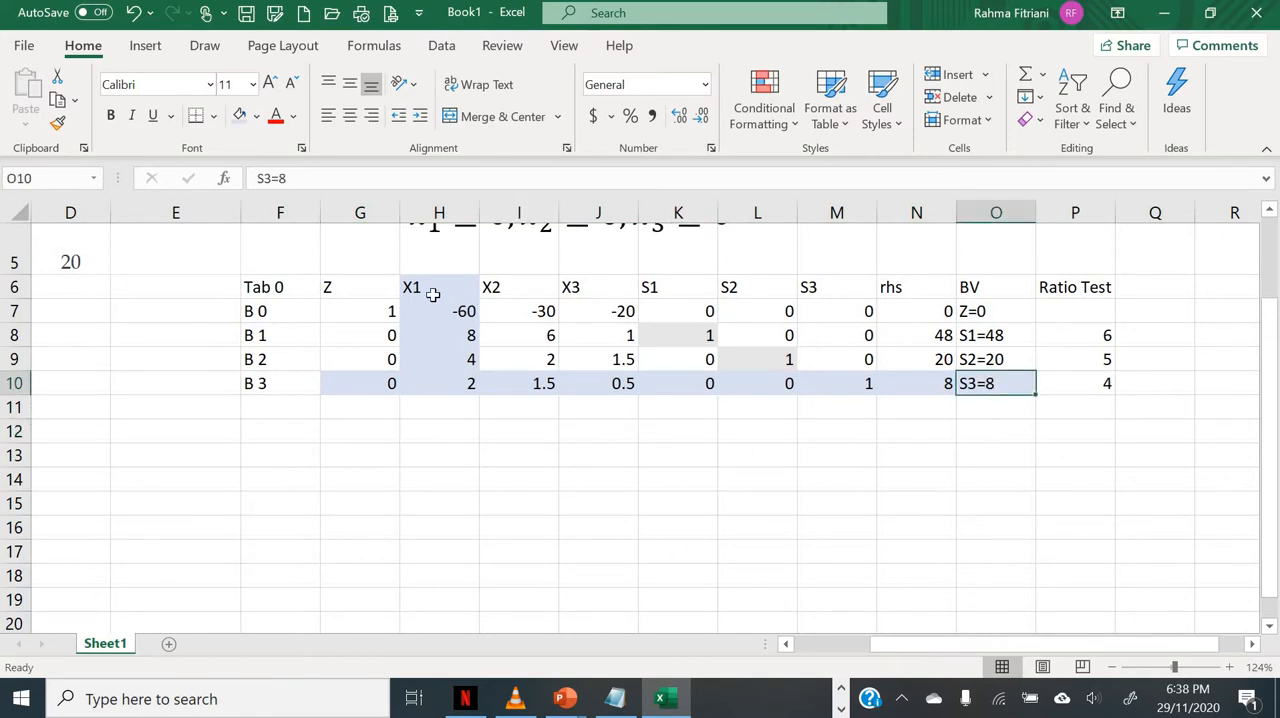
Step: Enter the pivot row operation "B 3(1)= B 3(0)/2" as text in cell F12
left_click(264, 432)
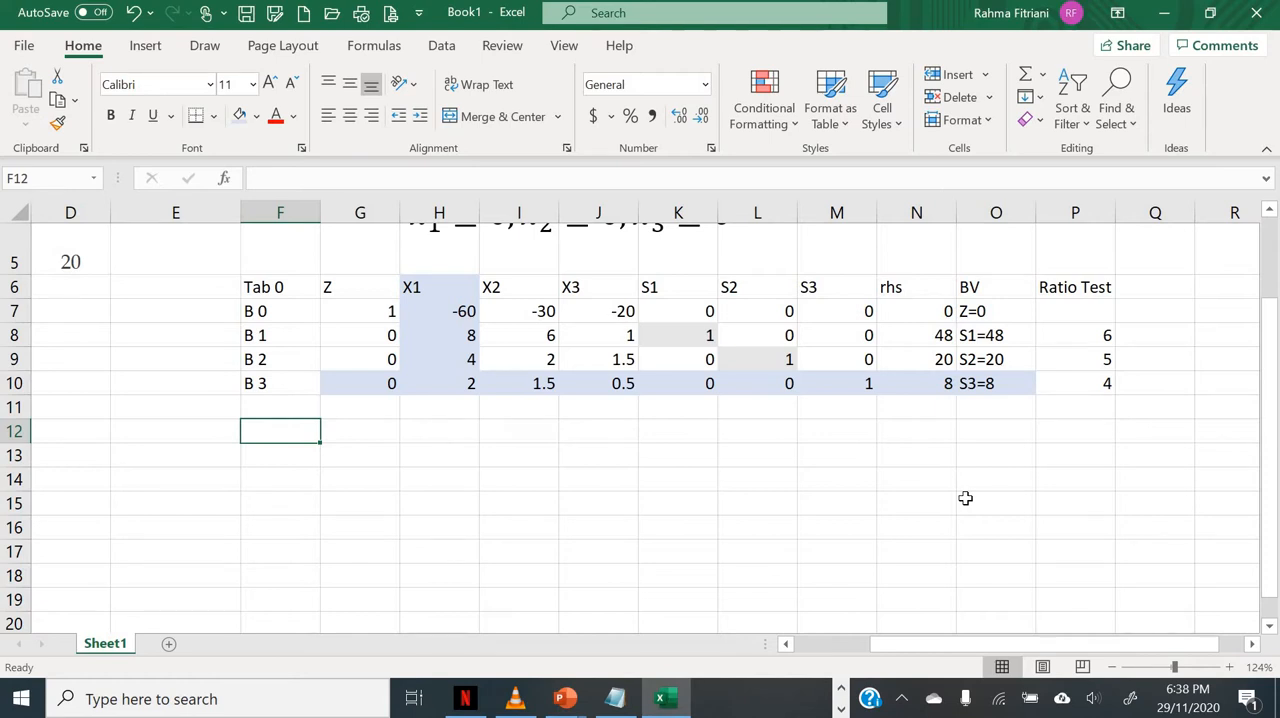
type("B")
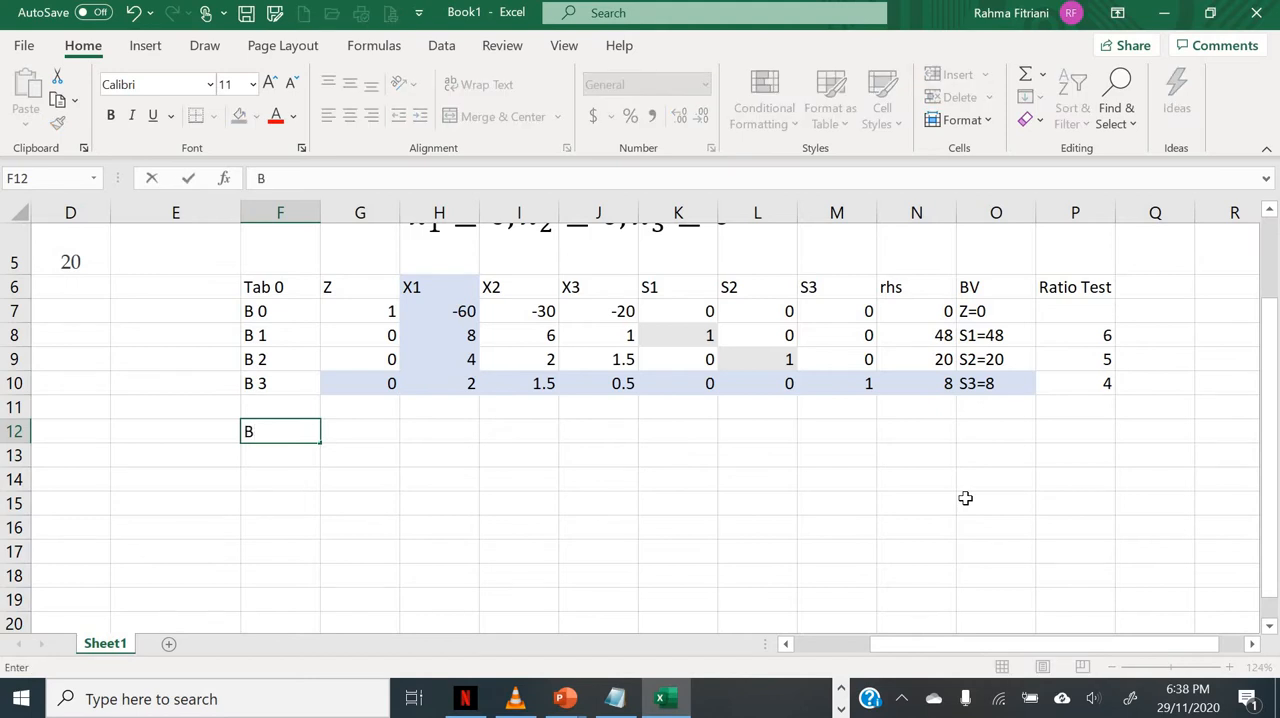
type(" 3(1)= b")
key("BackSpace")
type("B3")
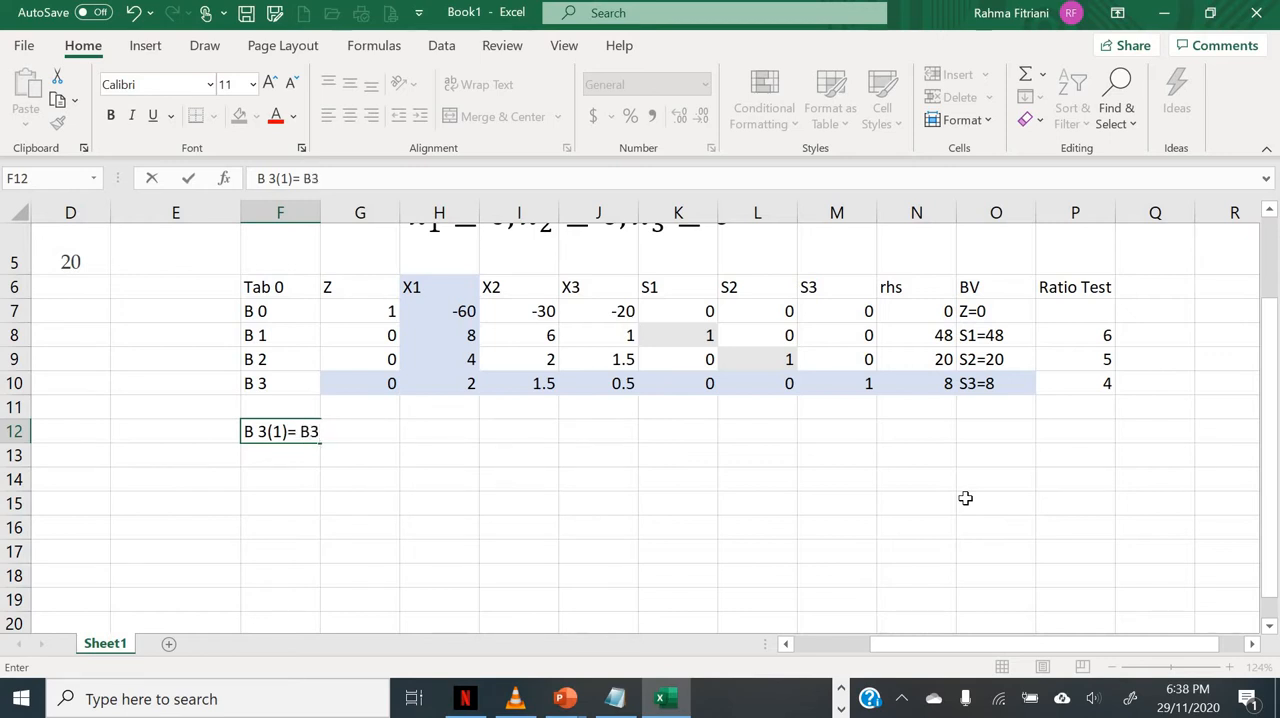
key("BackSpace")
type("3 (")
type("(0)")
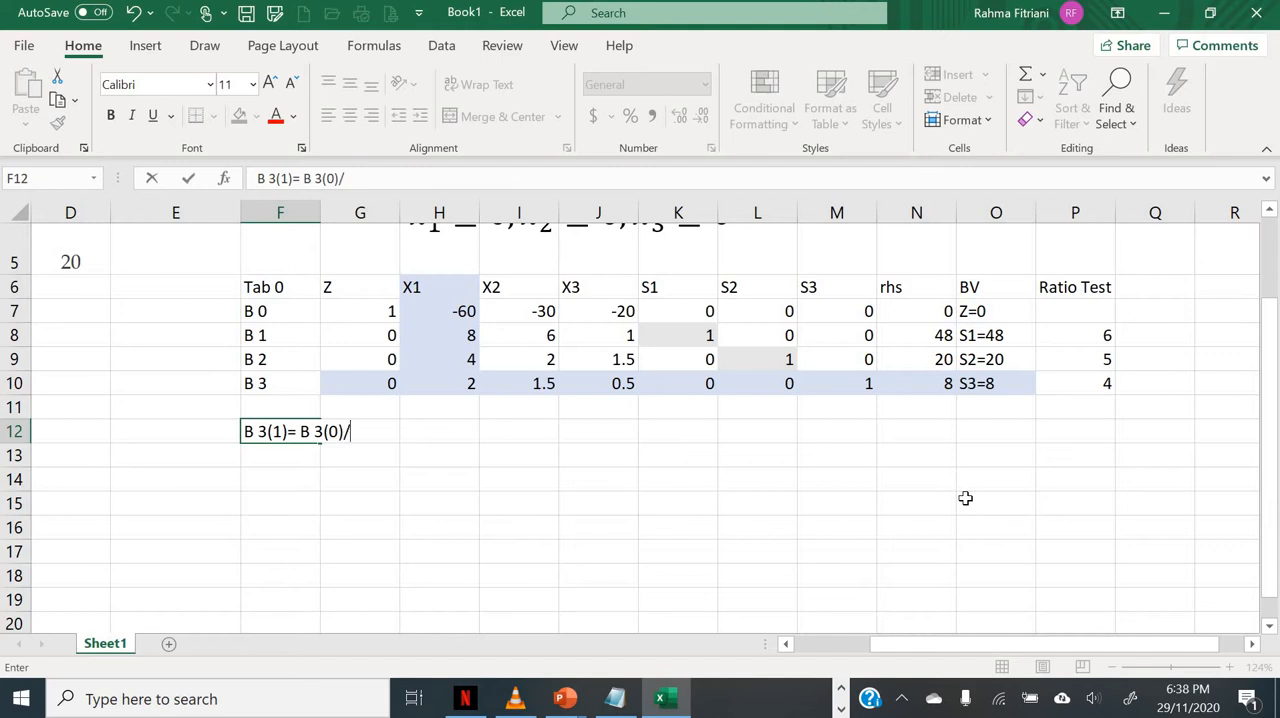
type("/2")
key("Return")
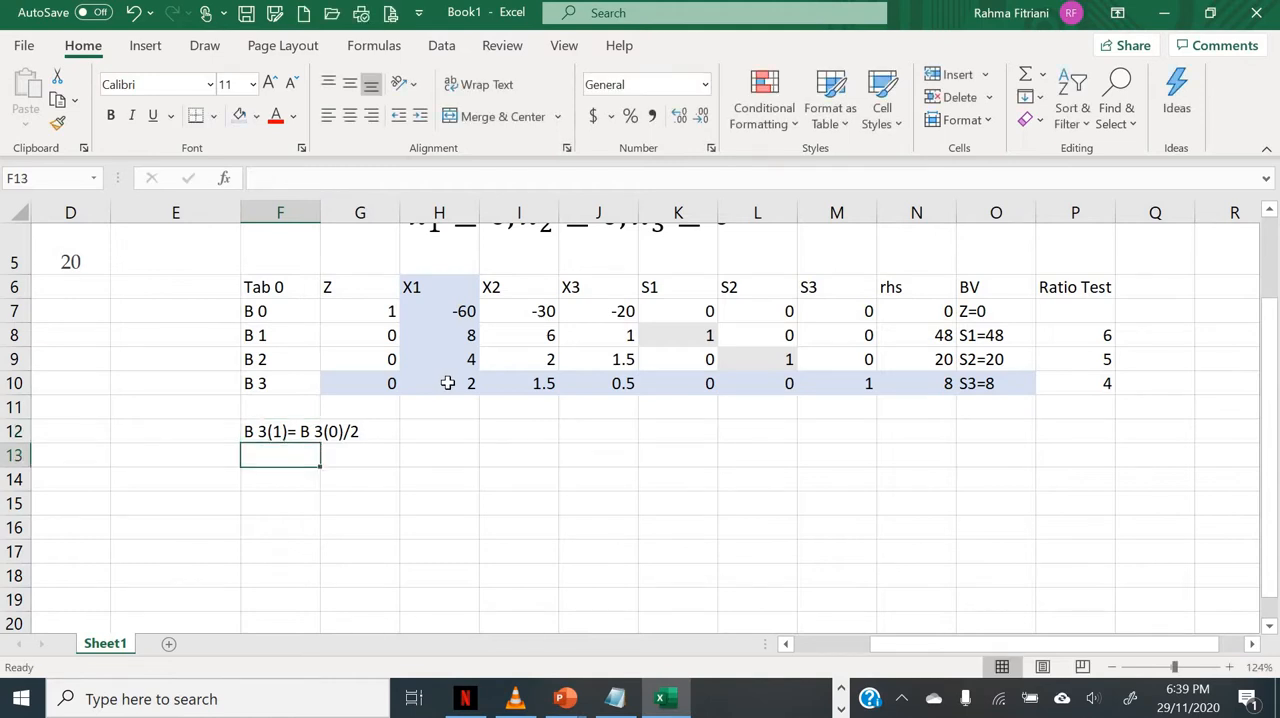
Step: Enter the row operation "B 0(1)=B 0(0) - (-60)*B 3(1)" as text in cell F13
type("B")
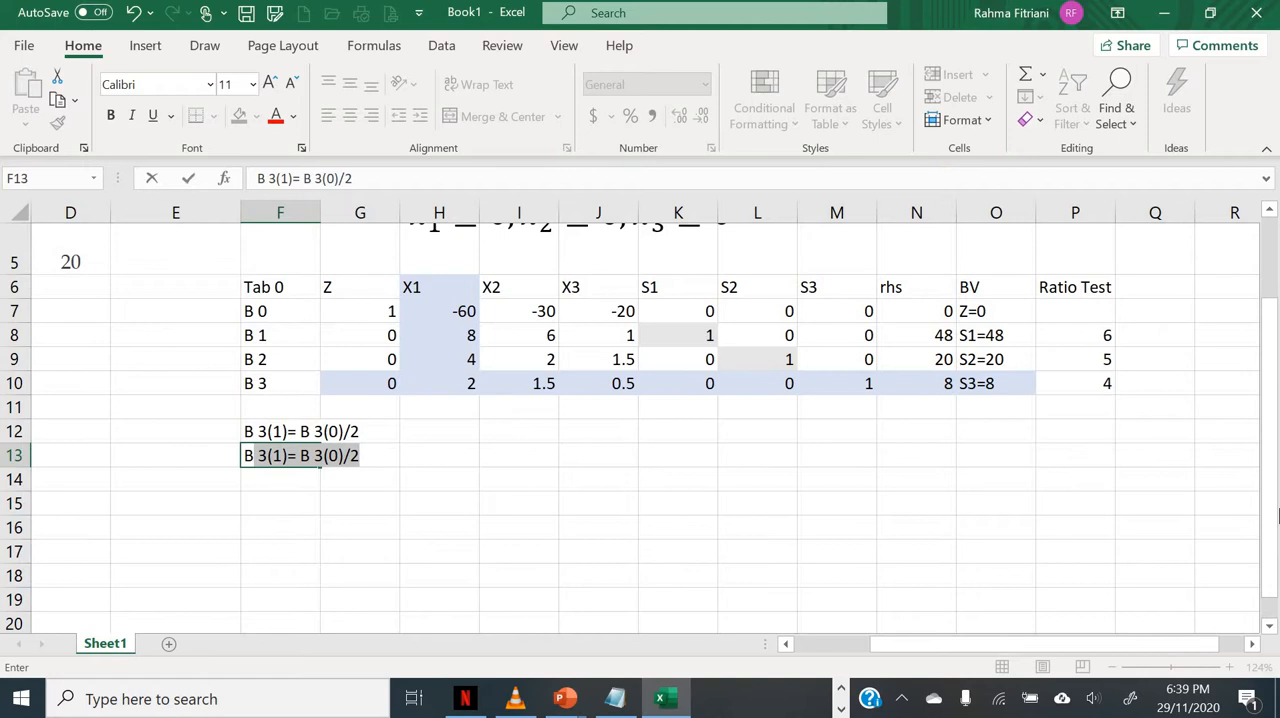
type(" 0(1")
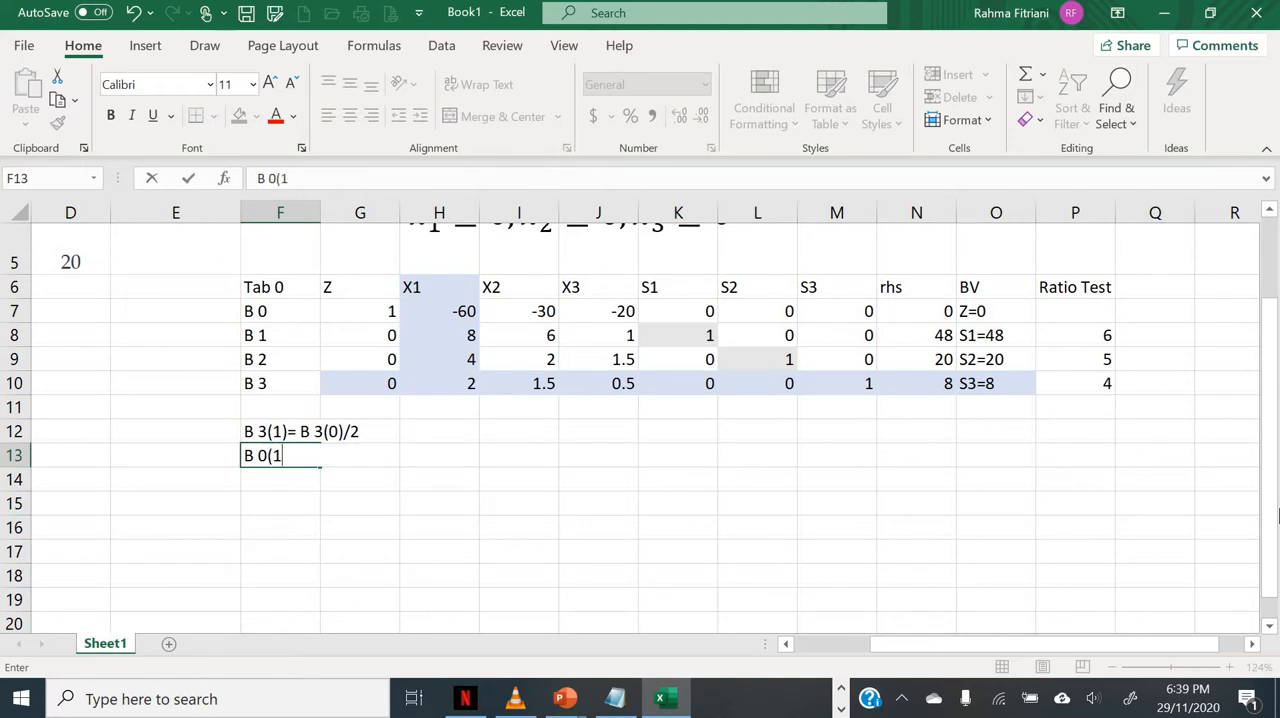
type(")=B 0(0)")
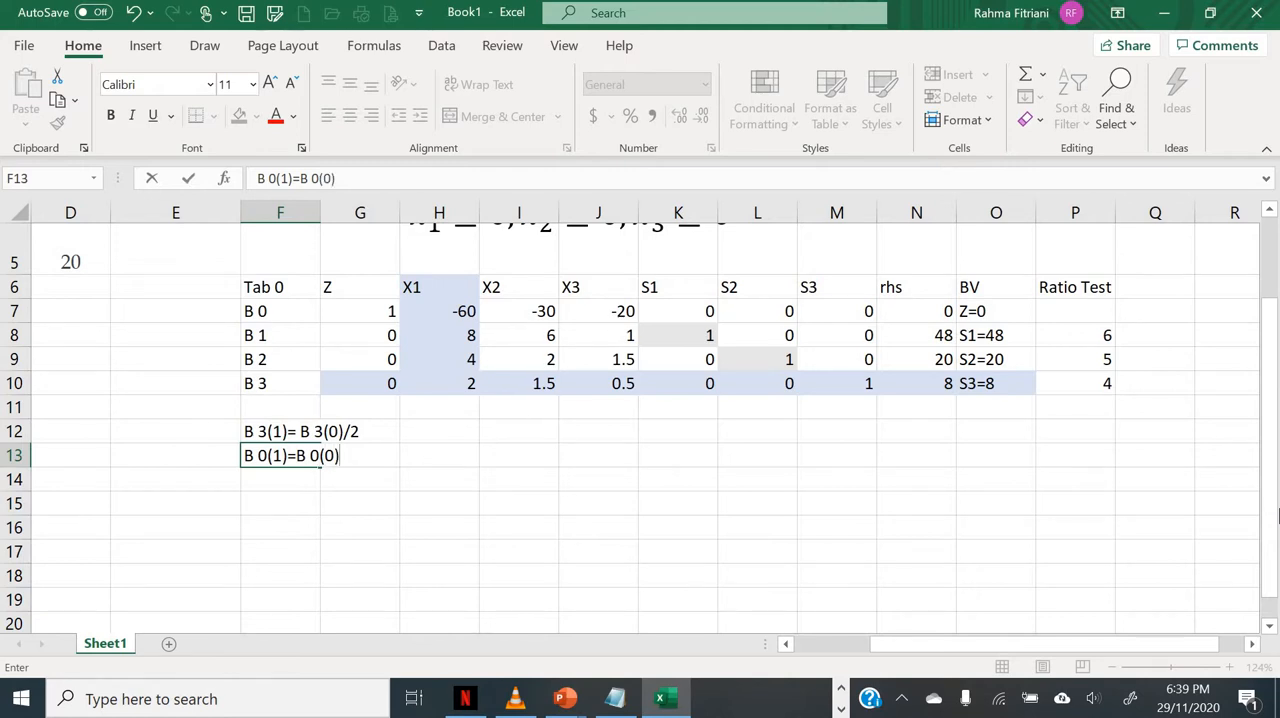
type(" - (-60)*B 3")
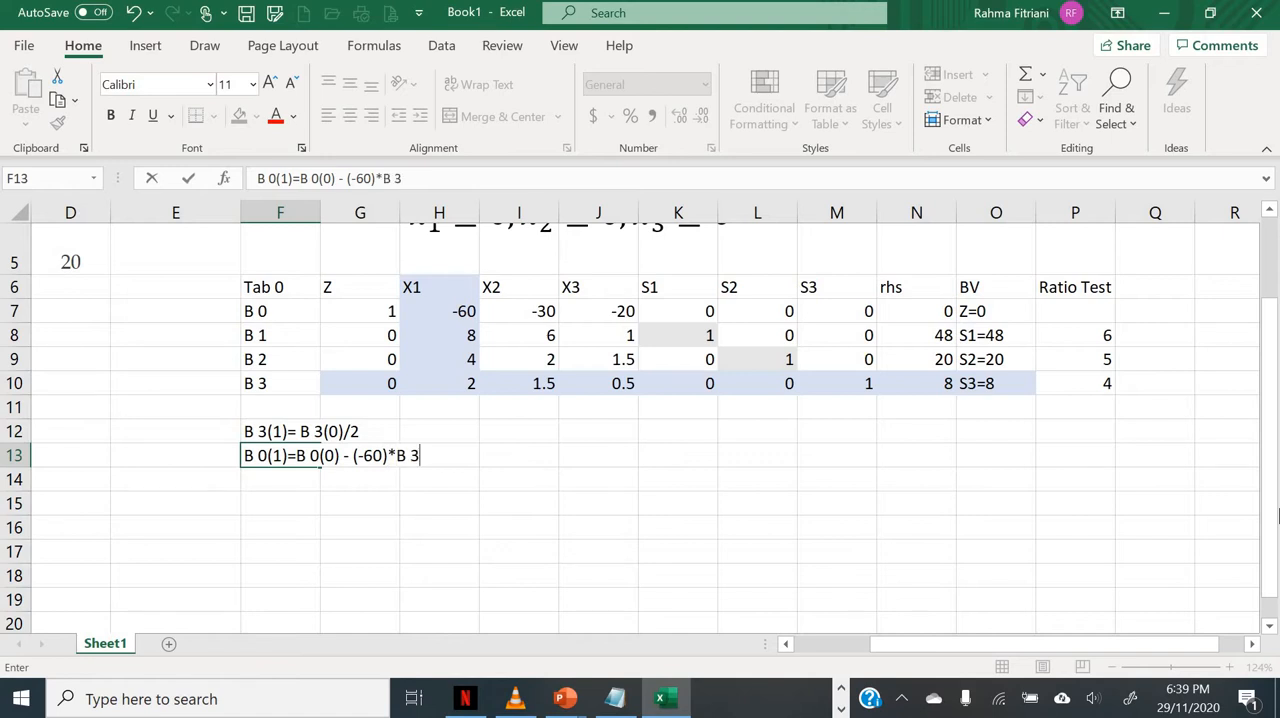
type("(1)")
key("Return")
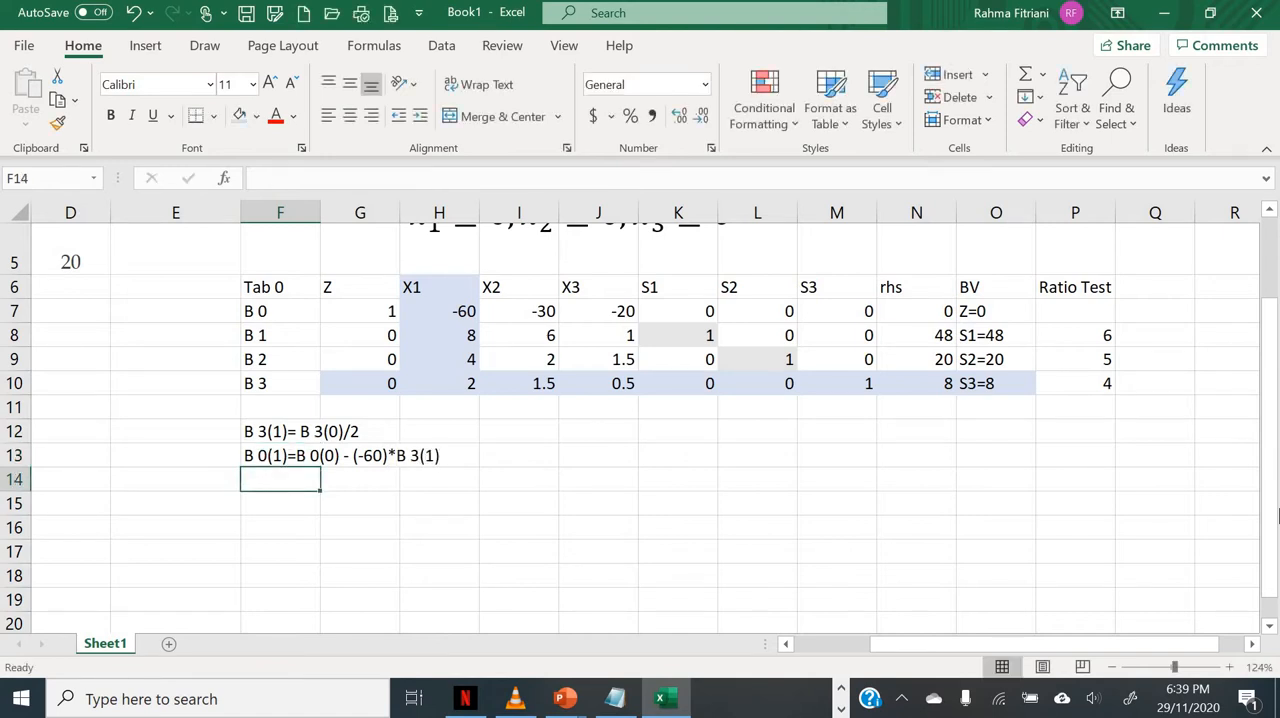
Step: Copy the B 0(1) row operation from F13 into cells F14 and F15
key("Up")
key("ctrl+c")
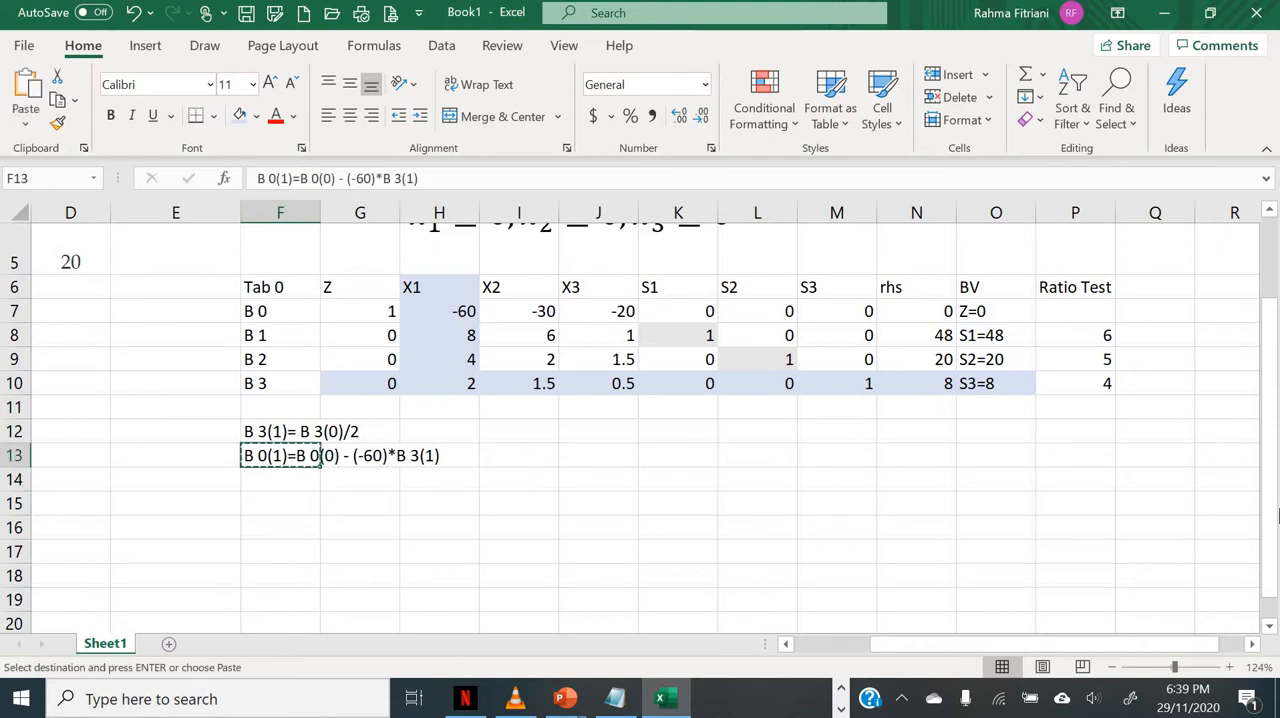
key("Down")
key("ctrl+v")
key("Down")
key("ctrl+v")
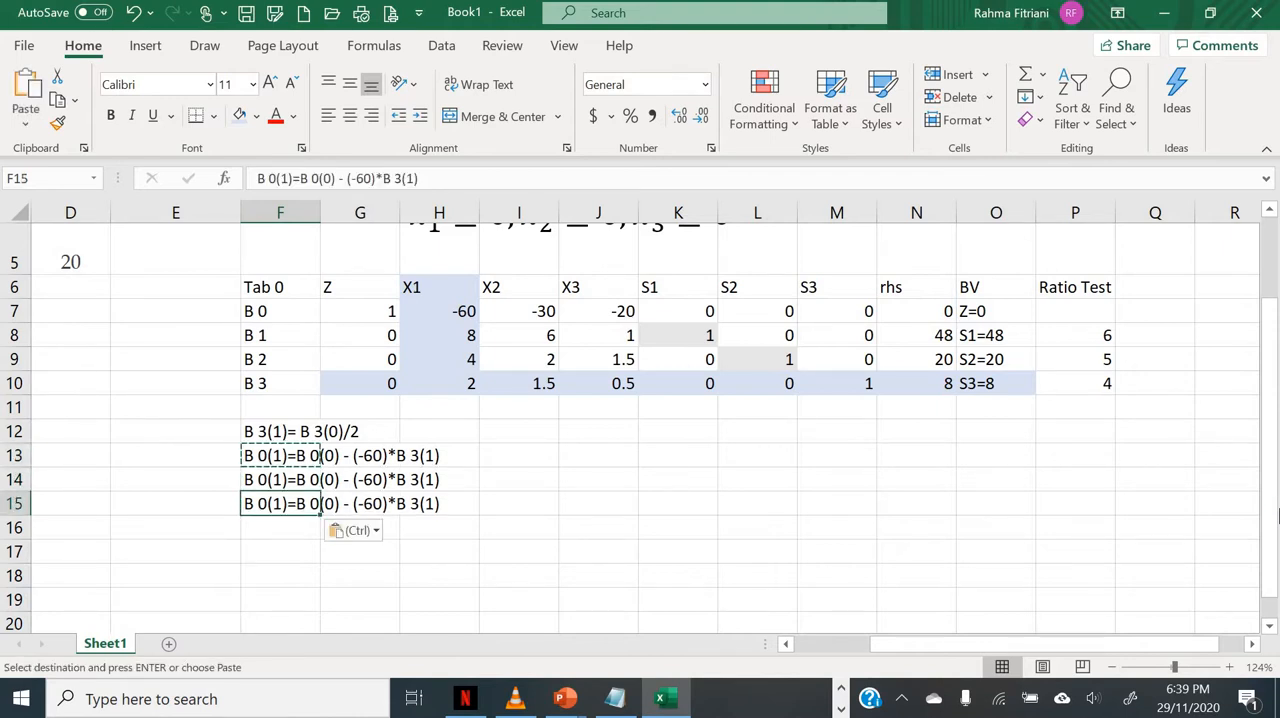
Step: Edit the copied row operation in F14 to read "B 1(1)=B 1(0) - 8*B 3(1)"
key("Up")
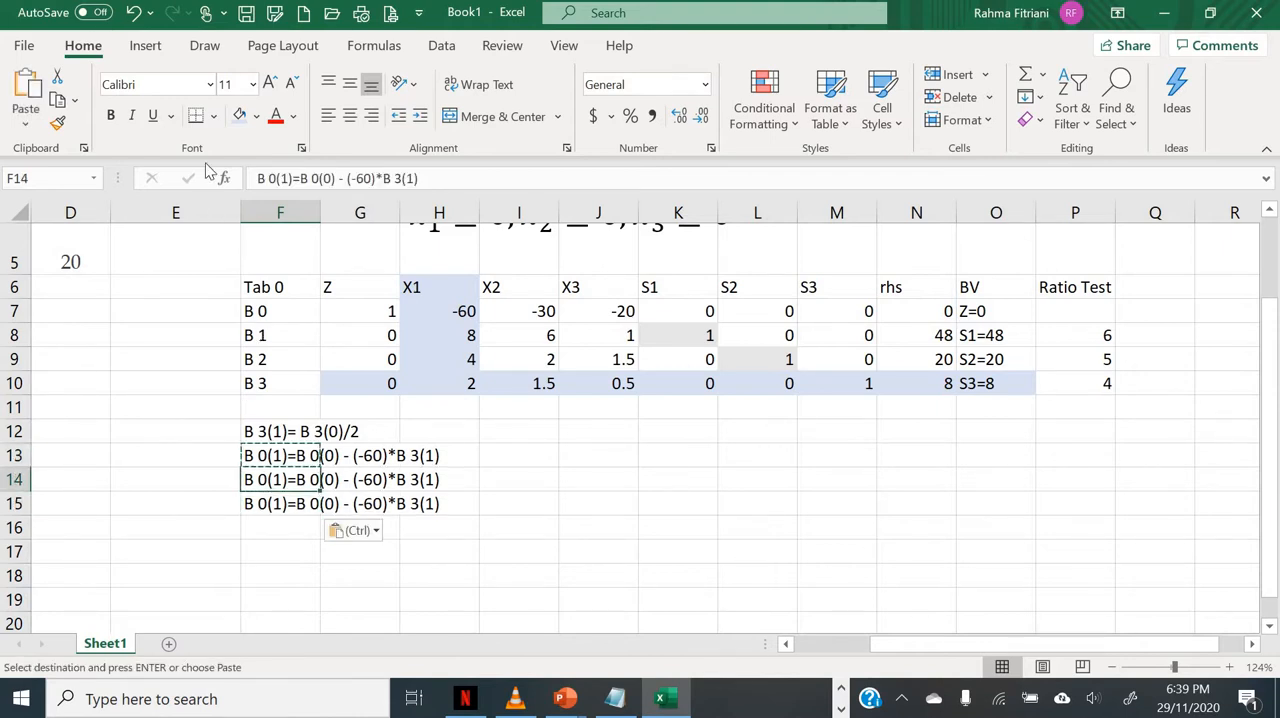
left_click(273, 177)
left_click_drag(268, 178, 321, 178)
type("1(")
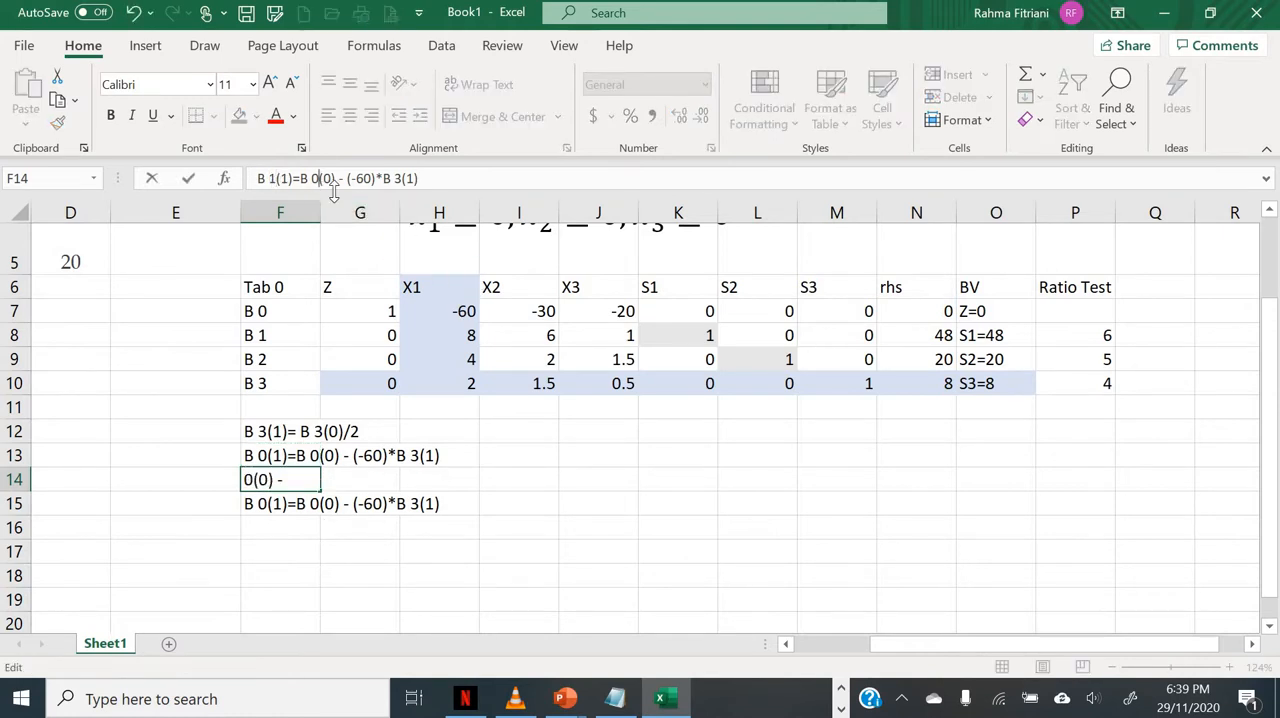
type("1")
left_click(349, 179)
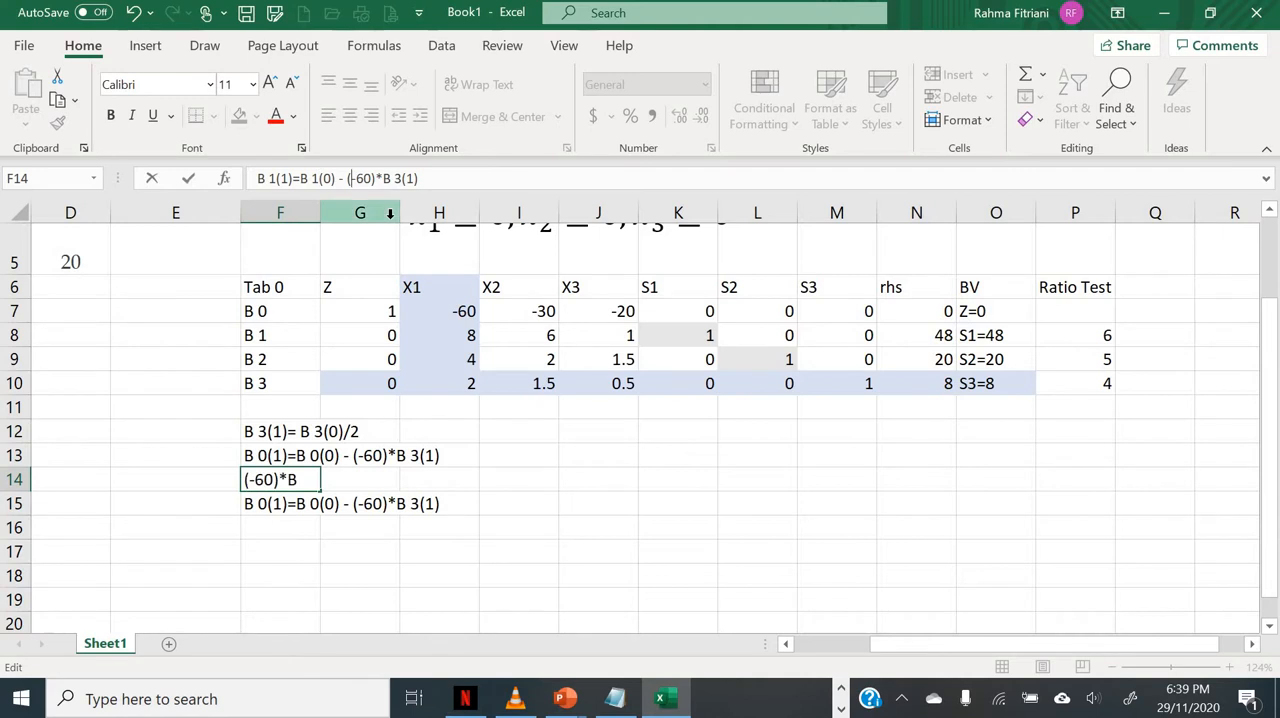
key("shift+Right")
key("shift+Right")
key("shift+Right")
key("shift+Right")
key("shift+Right")
type("8")
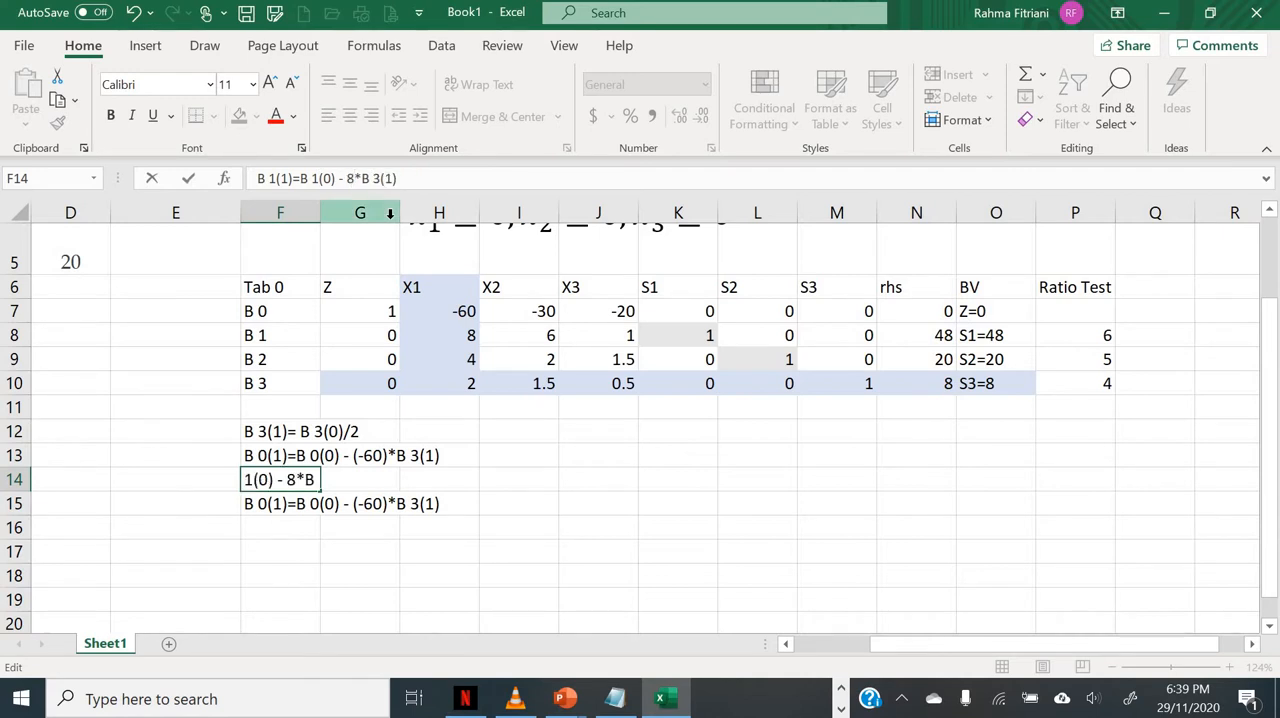
key("Return")
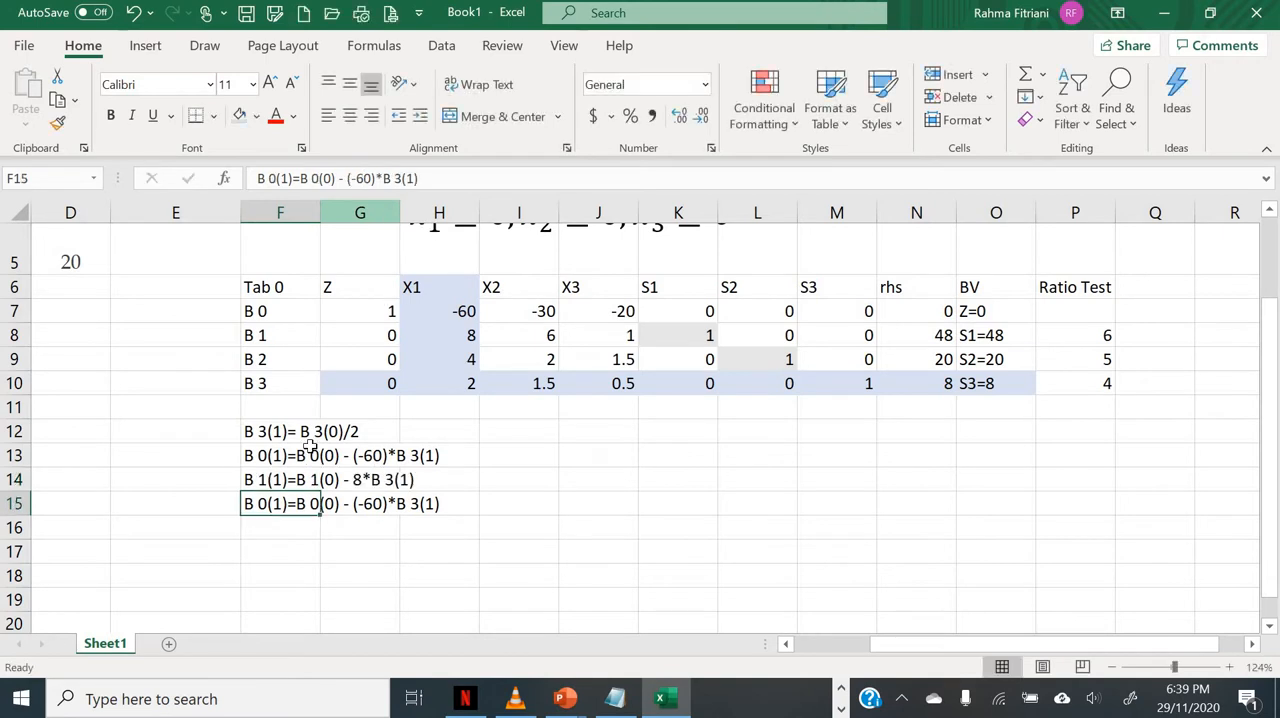
Step: Edit the copied row operation in F15 to read "B 2(1)=B 2(0) - 4*B 3(1)"
left_click(270, 180)
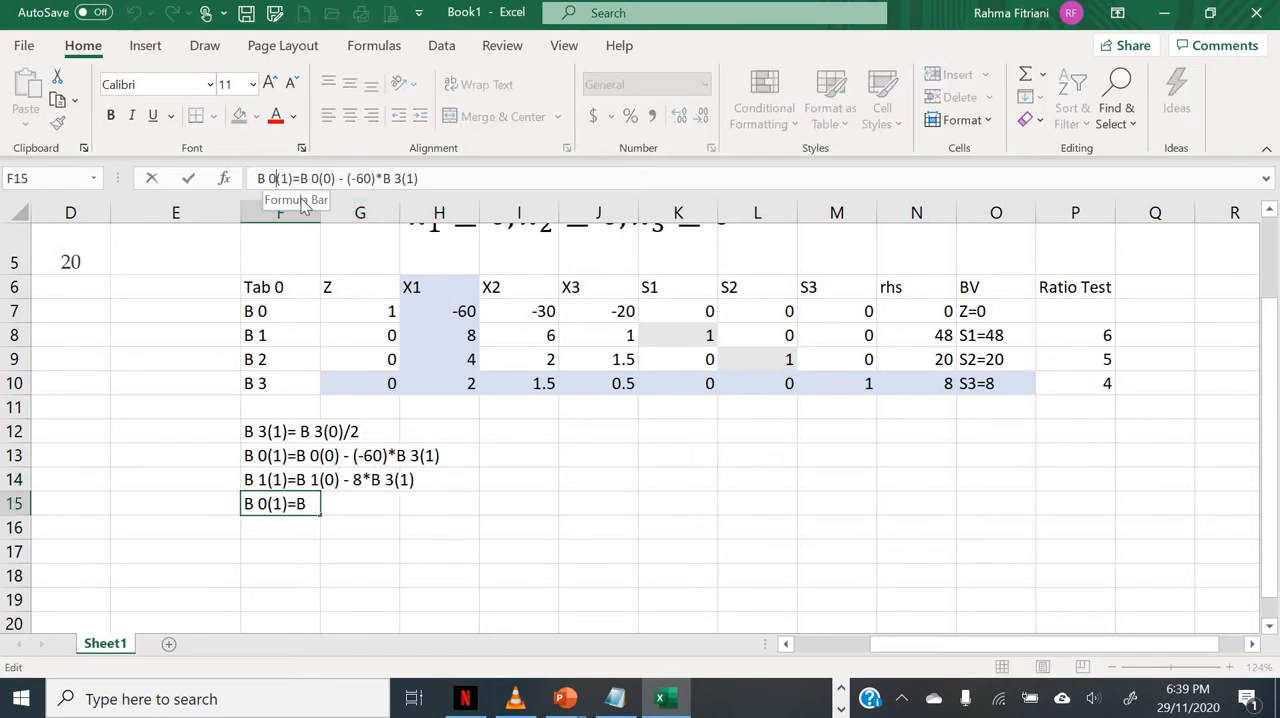
type("2")
key("Right")
key("Right")
key("Right")
key("Right")
key("Right")
key("Right")
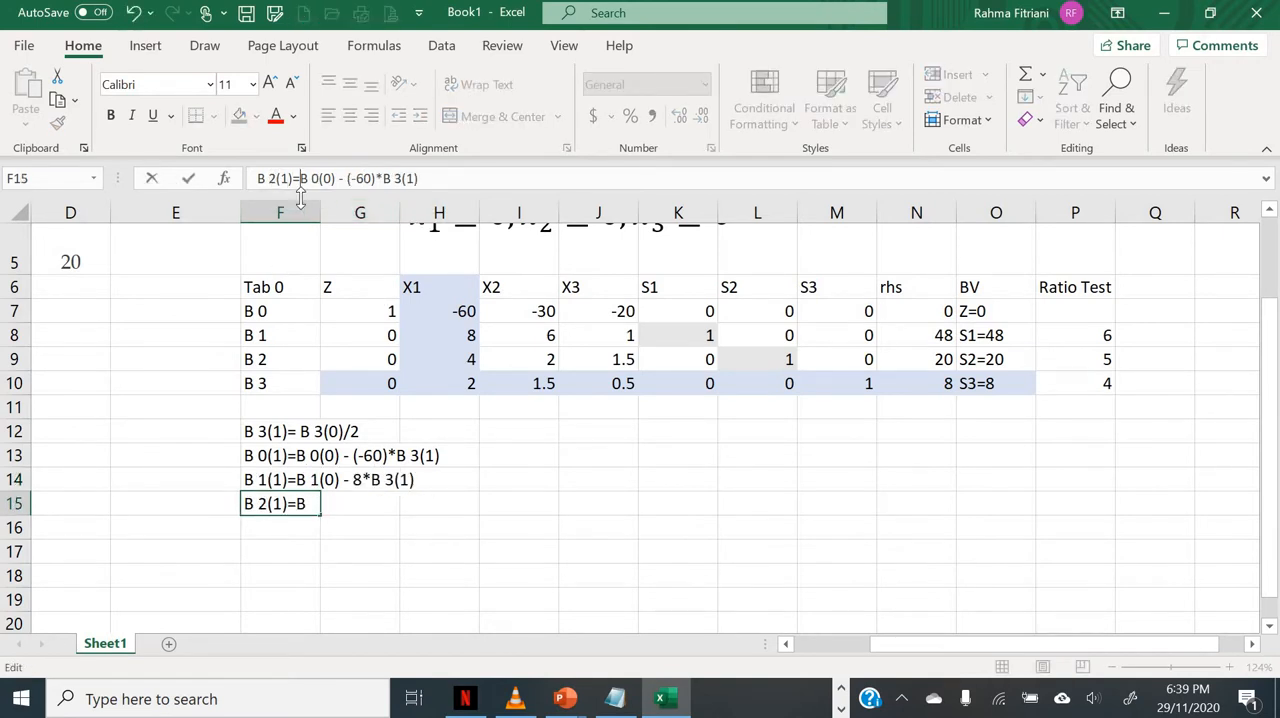
key("shift+Right")
type("2")
key("Right")
key("Right")
key("Right")
key("Right")
key("Right")
key("Right")
key("shift+Right")
key("shift+Right")
key("shift+Right")
key("shift+Right")
key("shift+Right")
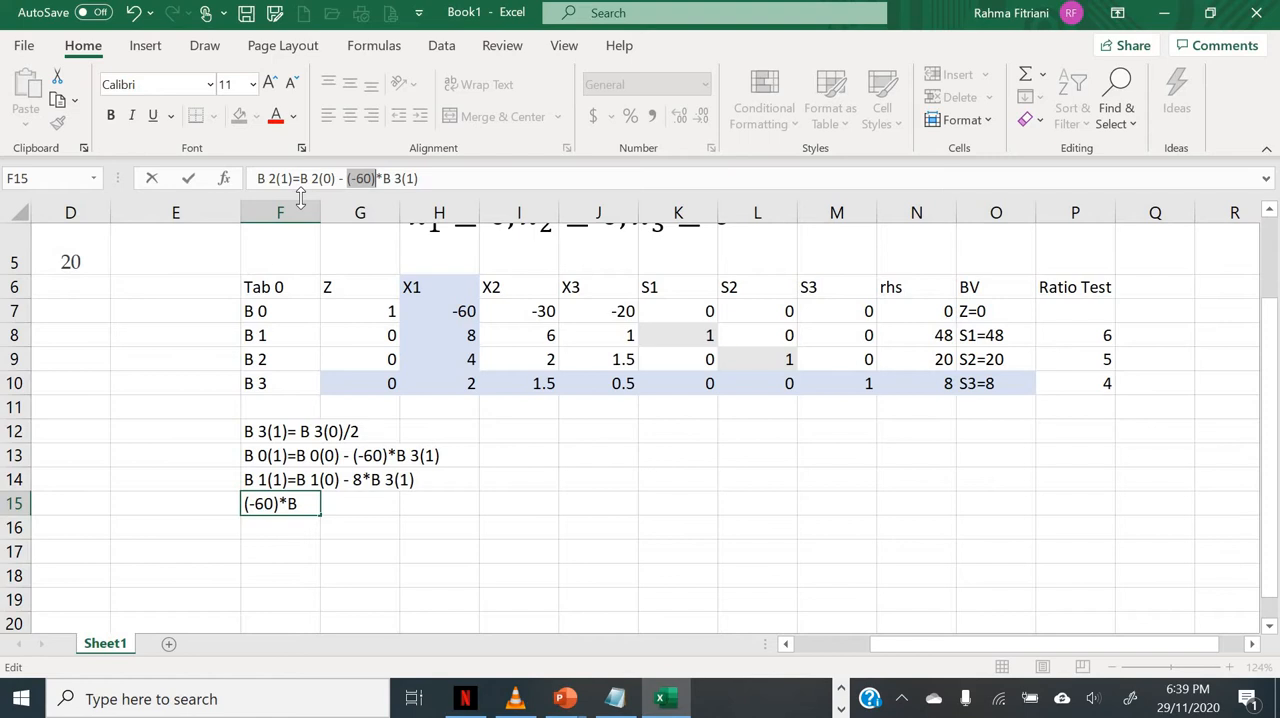
type("4")
key("Return")
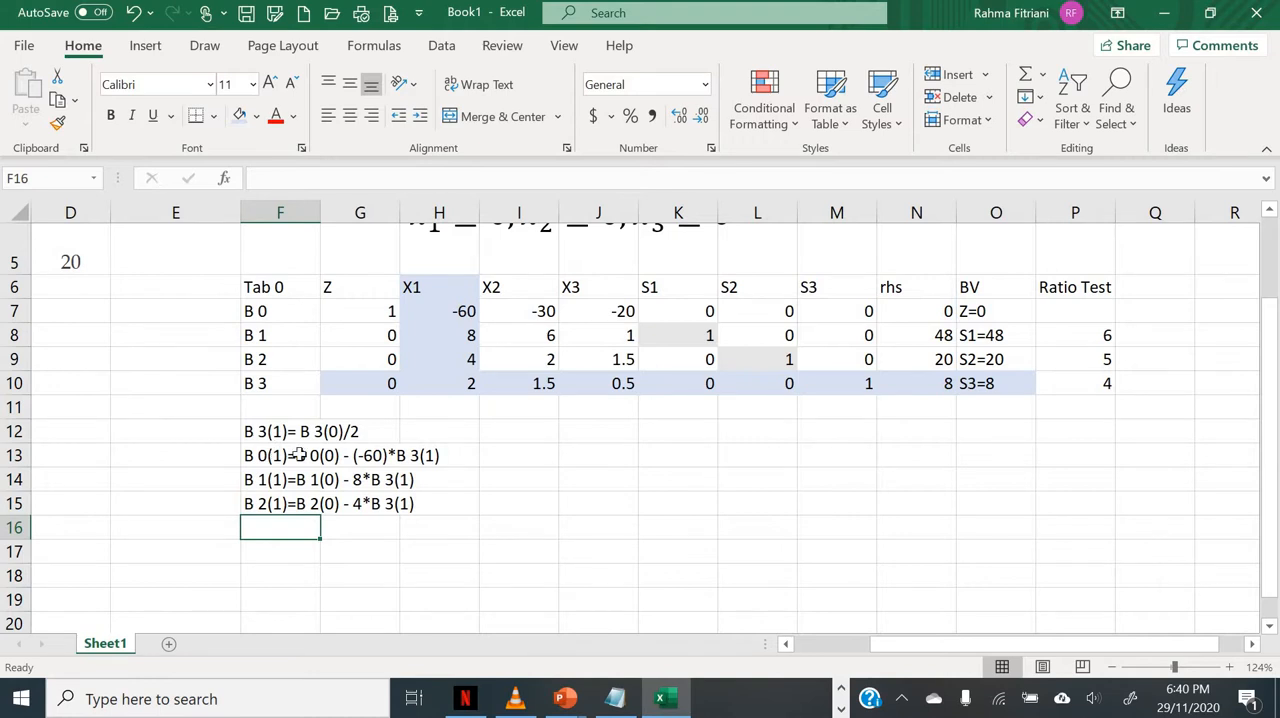
Step: Copy the Tab 0 header row F6:P6 into row 17, starting at cell F17
scroll(300, 455, "down", 1)
scroll(306, 451, "up", 1)
left_click_drag(1176, 667, 1173, 667)
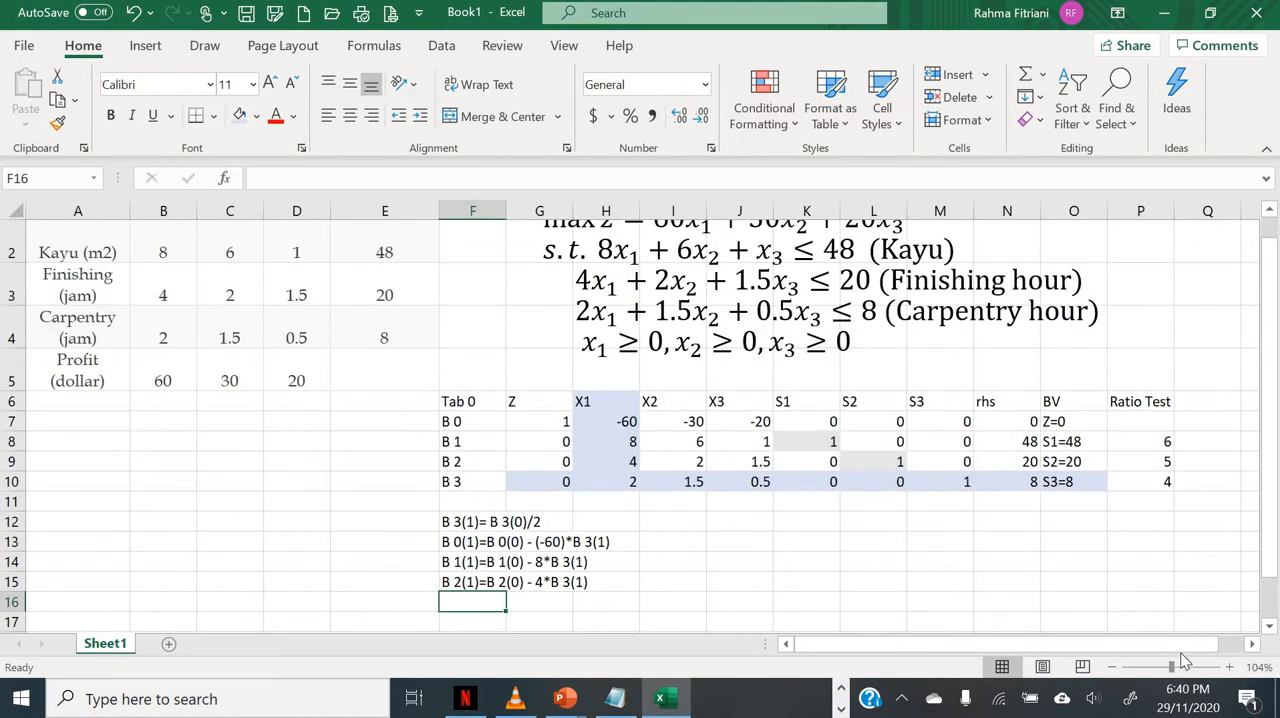
scroll(1186, 656, "down", 1)
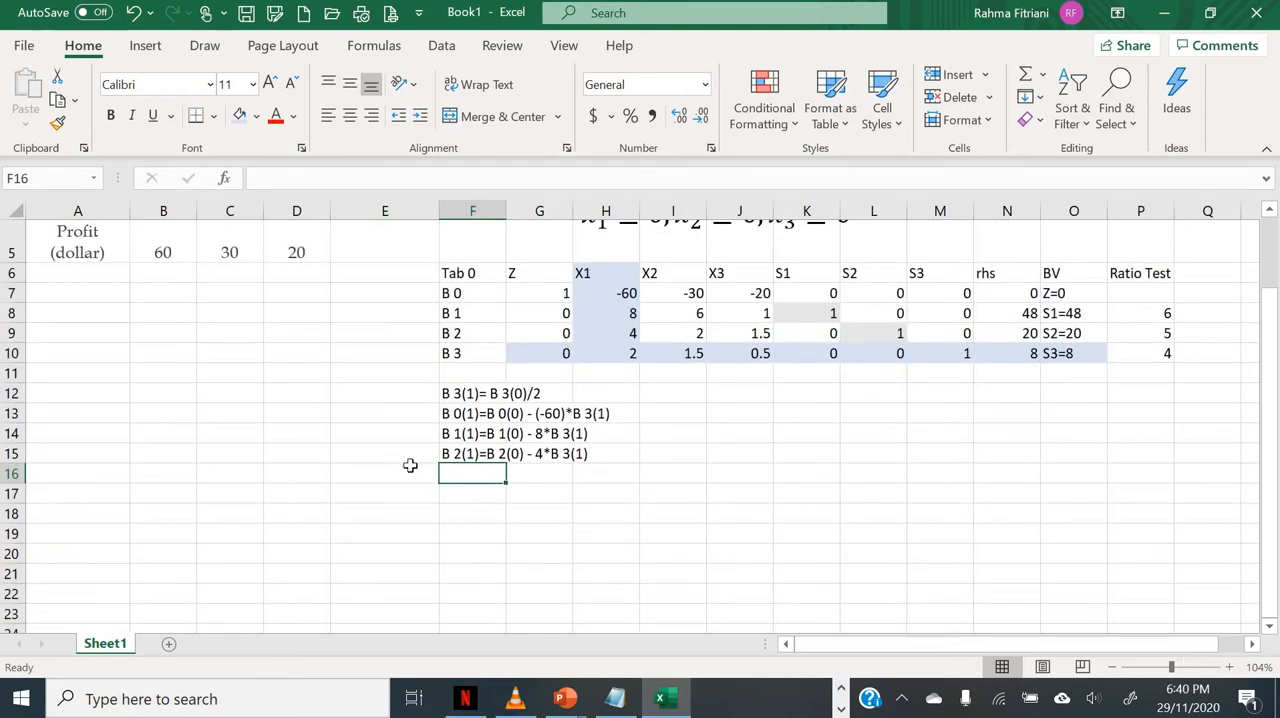
left_click_drag(462, 274, 1115, 285)
key("ctrl+c")
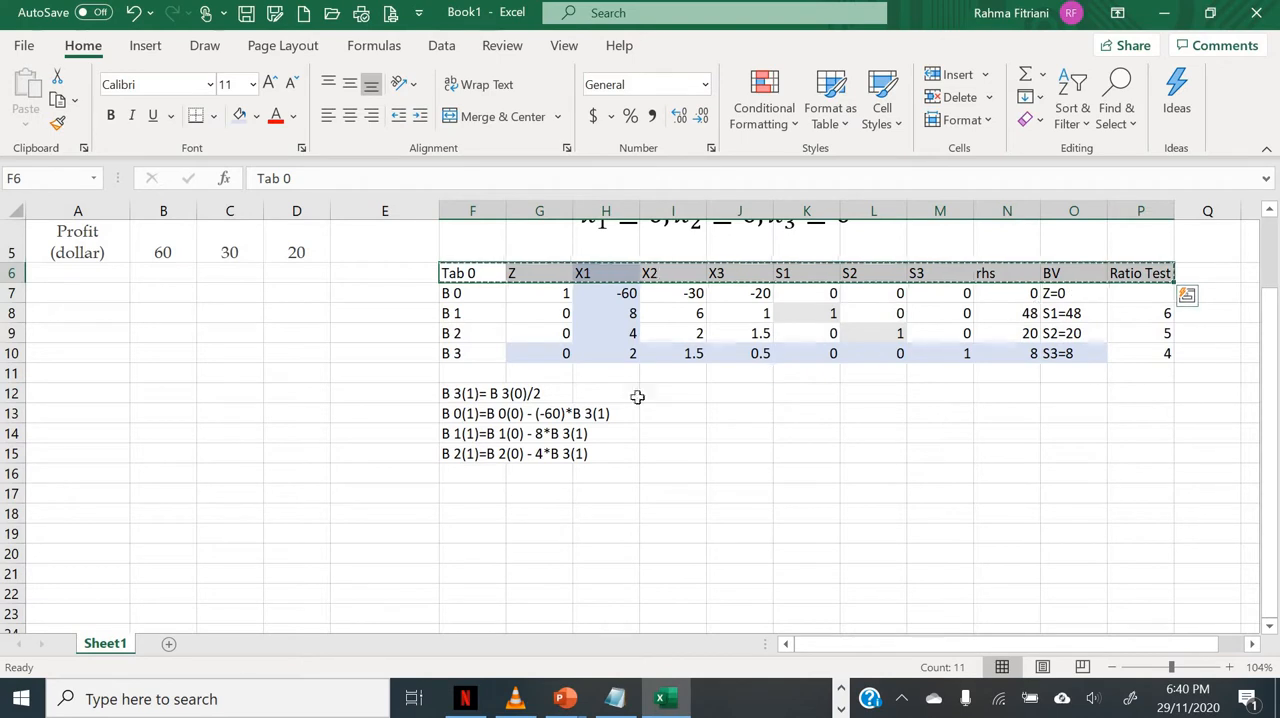
left_click(466, 492)
key("ctrl+v")
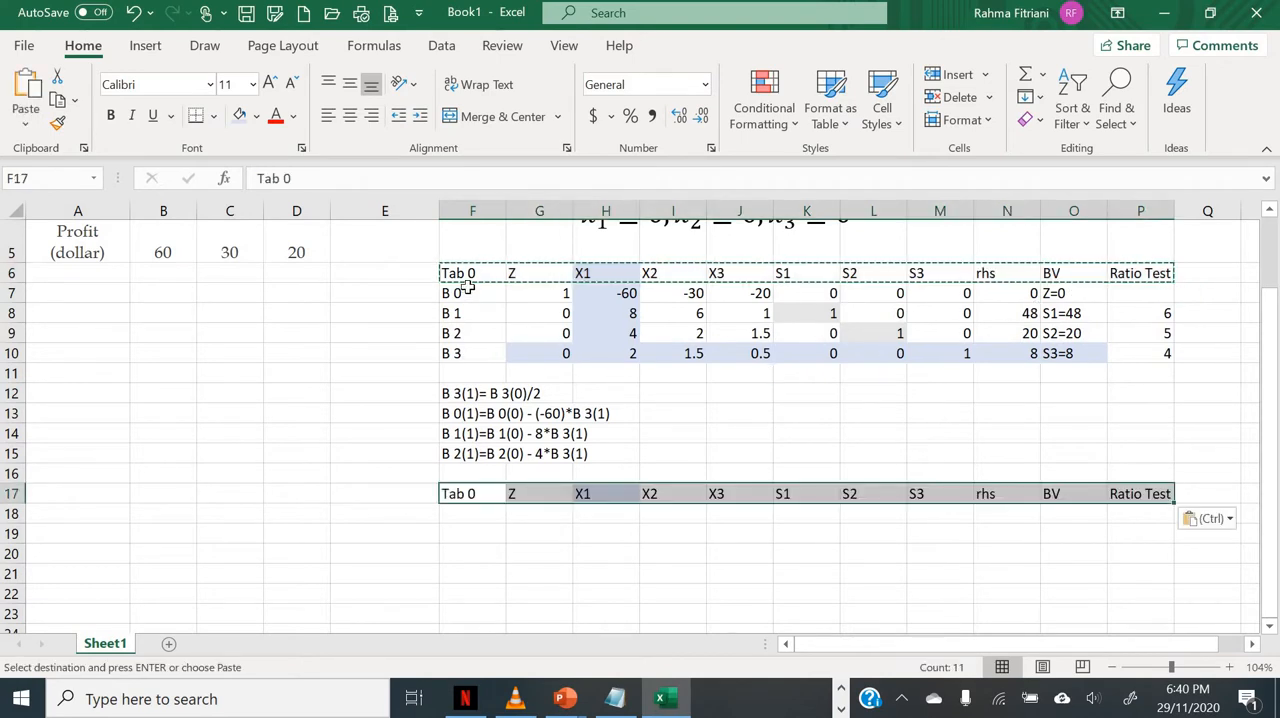
Step: Copy the row labels B 0 to B 3 from F7:F10 into F18:F21
left_click_drag(455, 293, 456, 350)
key("ctrl+c")
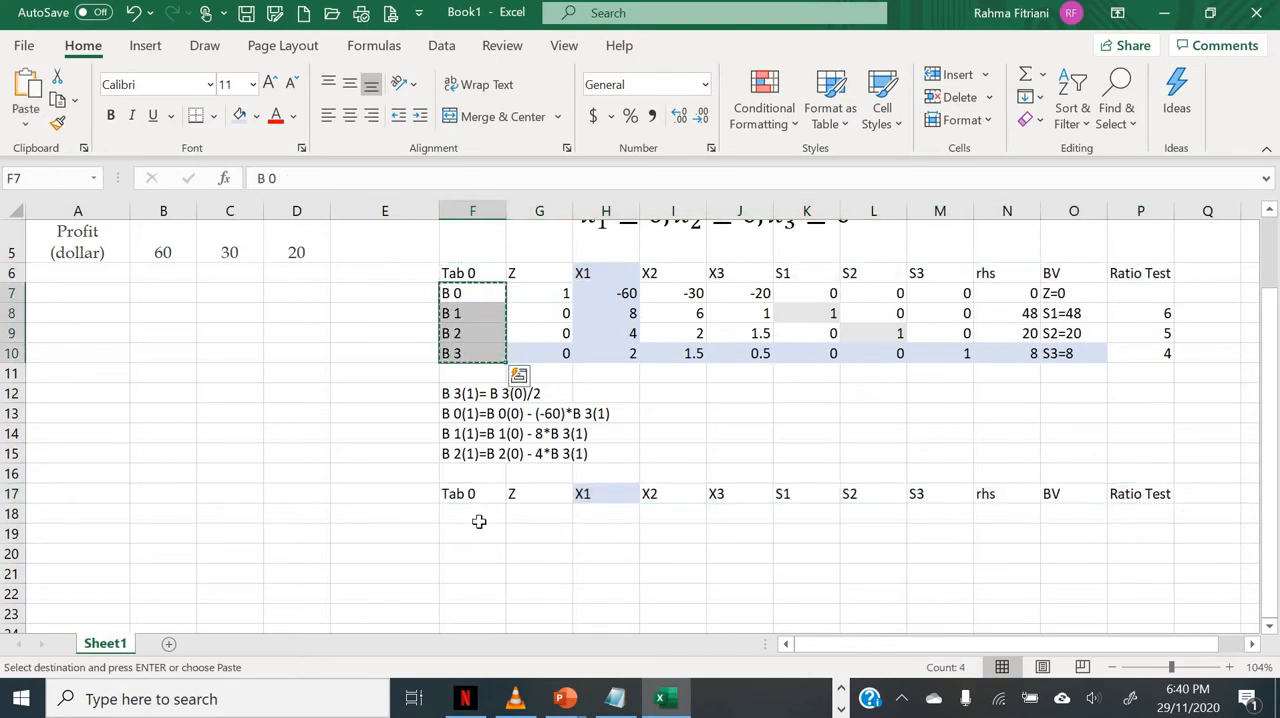
left_click(474, 514)
key("ctrl+v")
Step: Change the label of the copied header in F17 to "Tab 1"
left_click(474, 492)
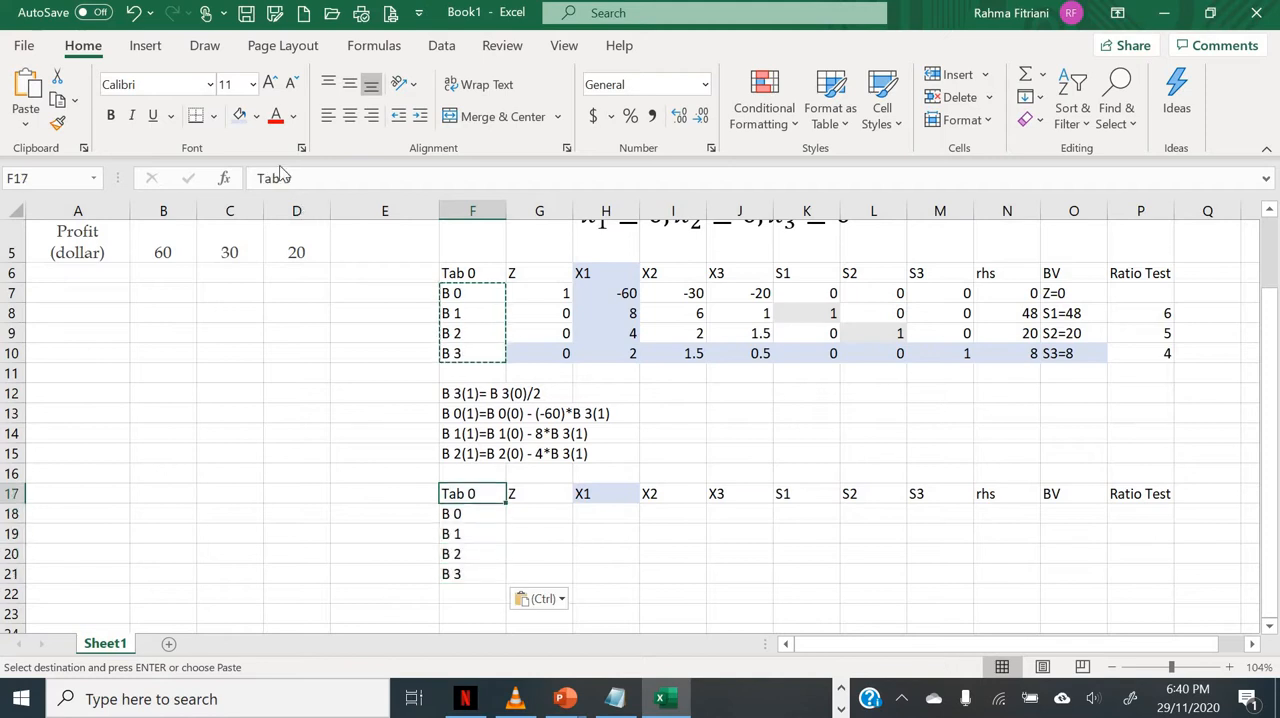
left_click(328, 177)
key("BackSpace")
type("1")
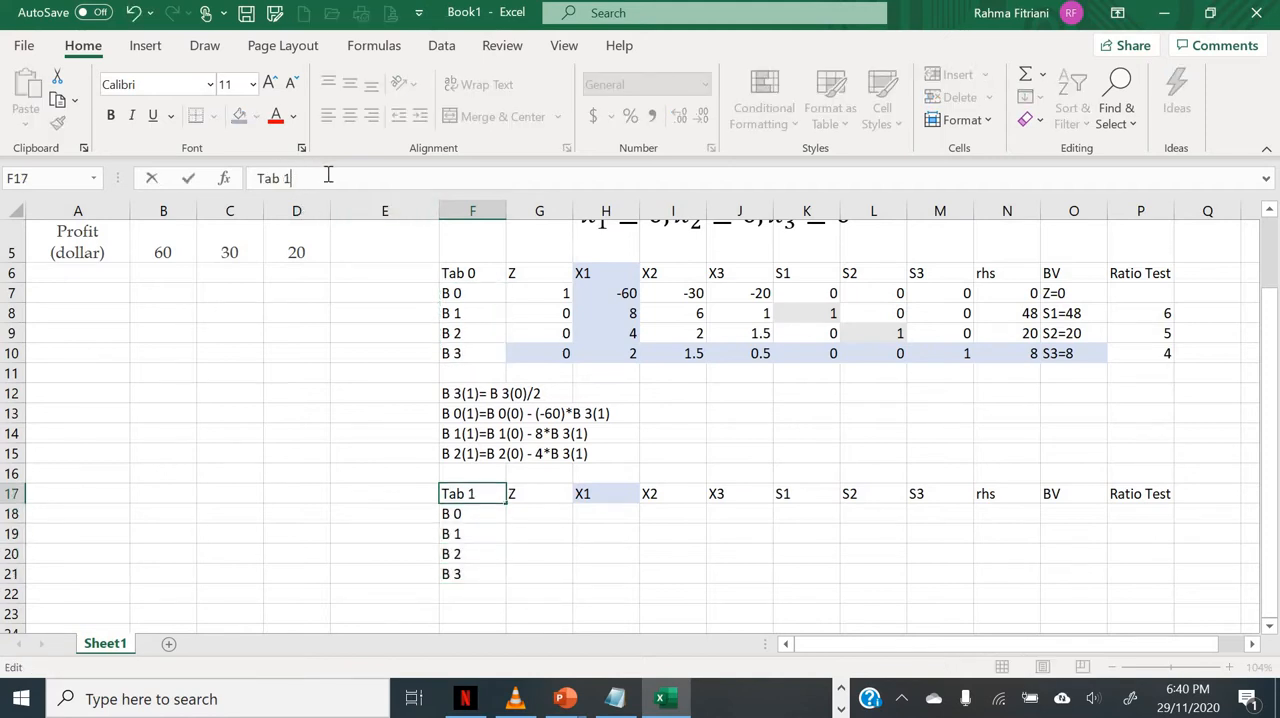
key("Return")
key("Down")
key("Down")
key("Down")
key("Right")
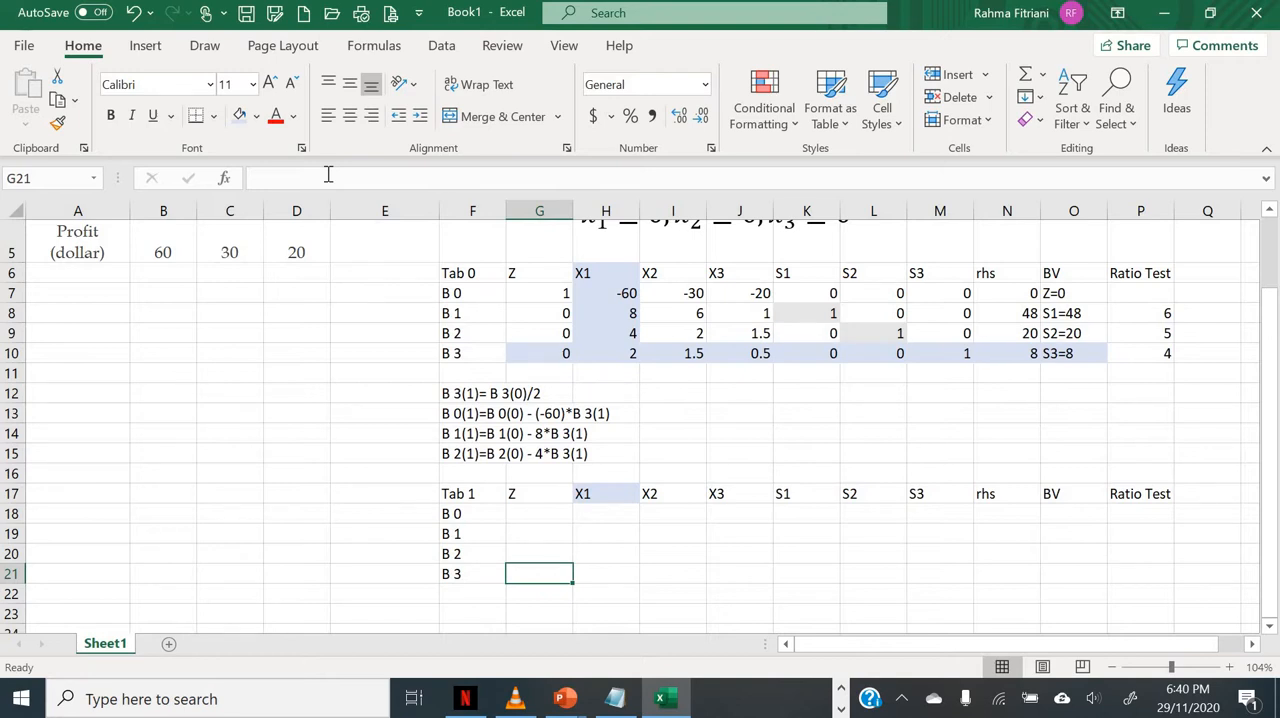
type("=")
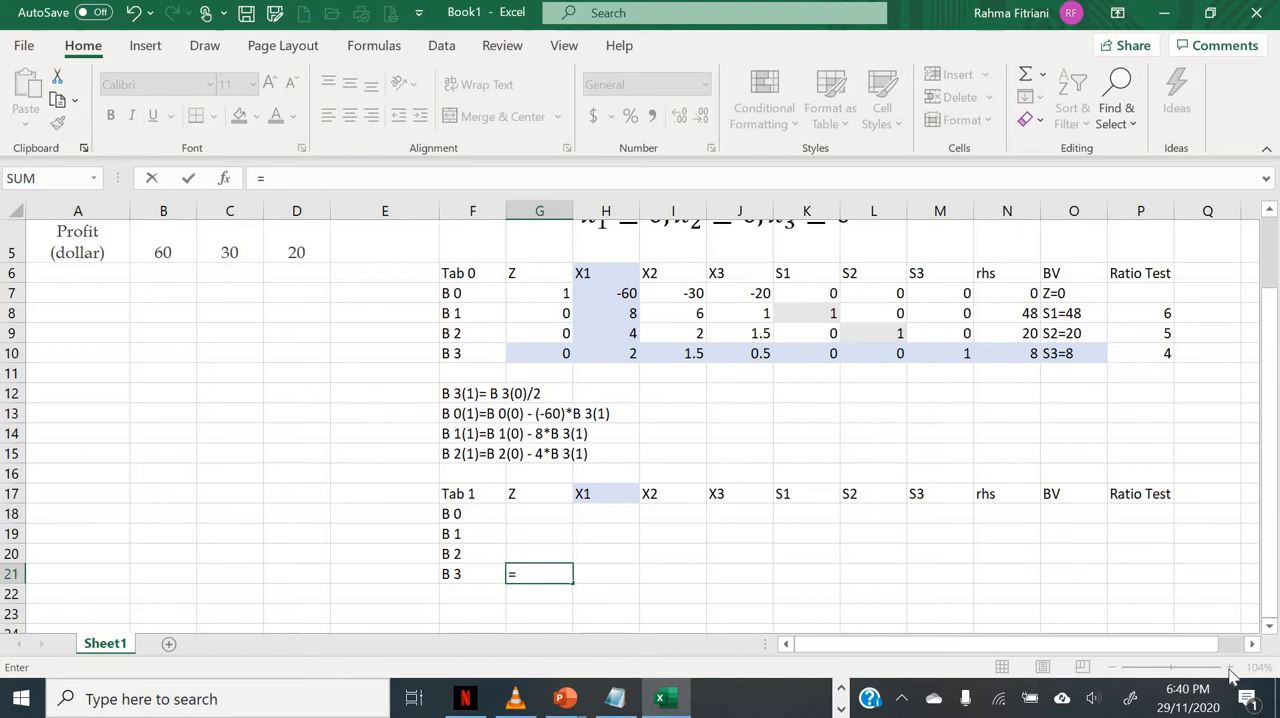
left_click(686, 568)
key("BackSpace")
key("BackSpace")
key("BackSpace")
key("BackSpace")
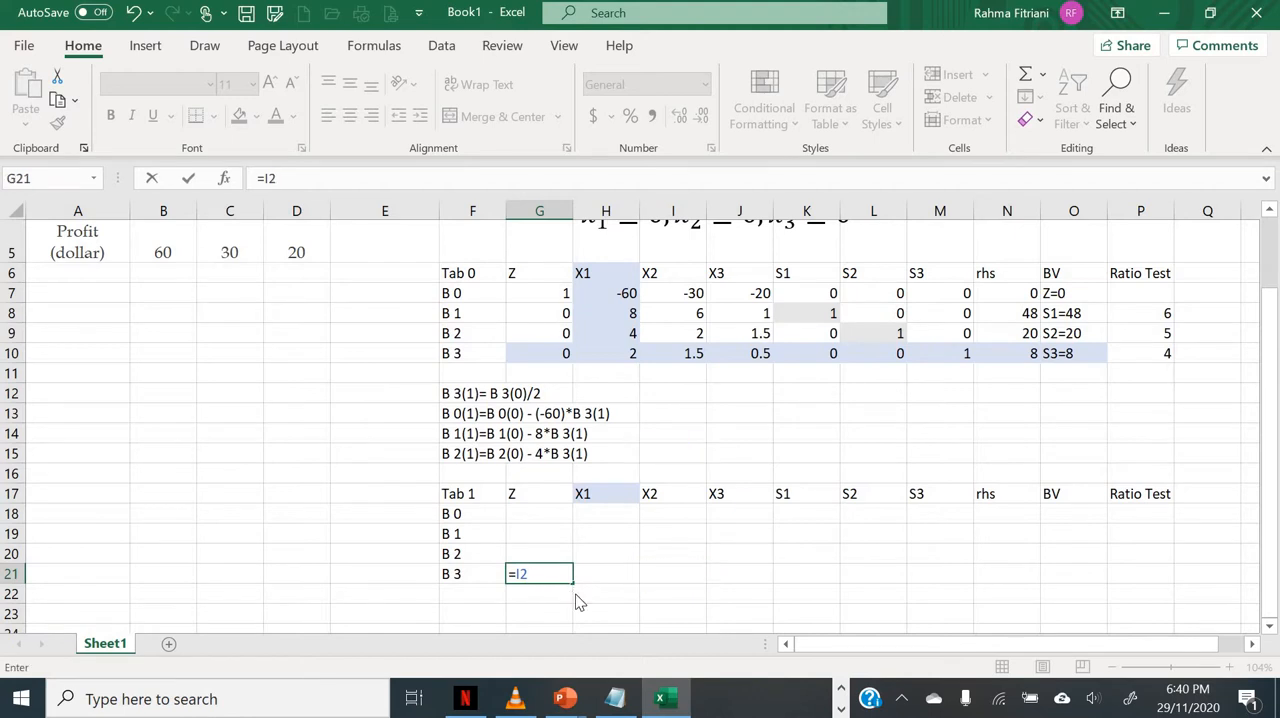
key("Return")
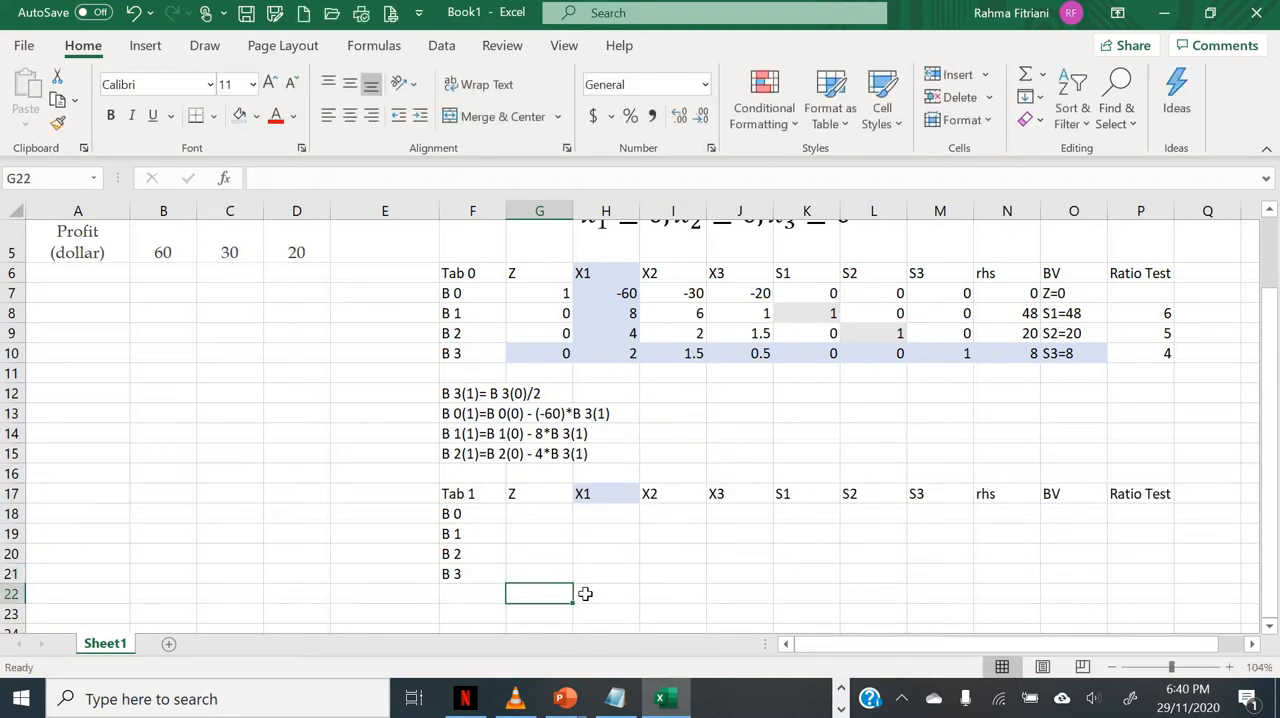
Step: Enter the formula =G10/$H$10 in G21 for the Z entry of the new B 3 row
left_click(1230, 668)
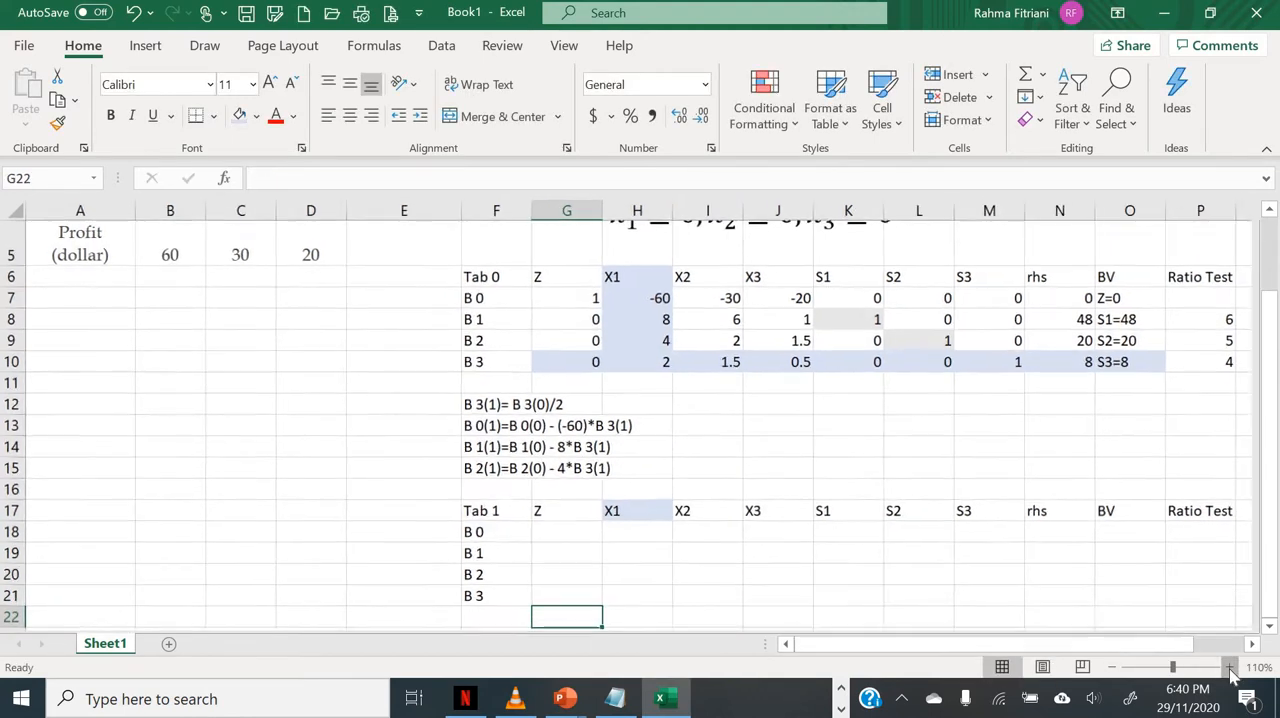
left_click(1251, 645)
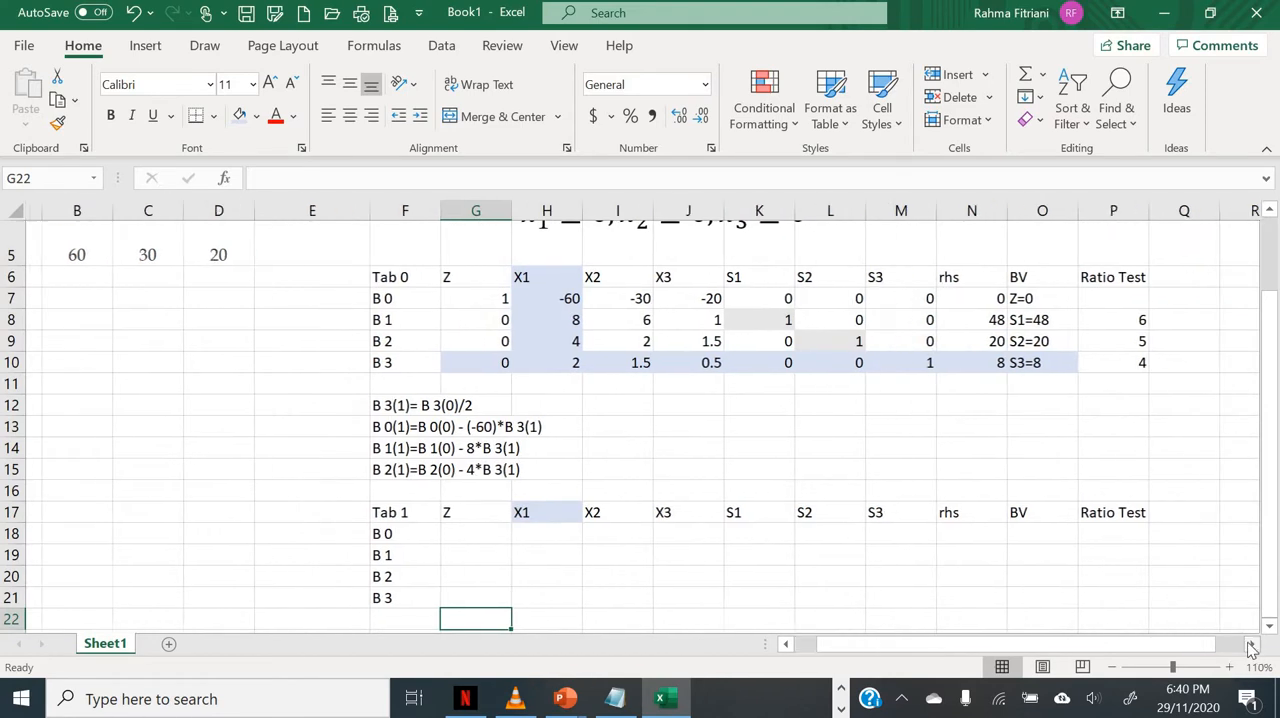
left_click(455, 595)
type("=")
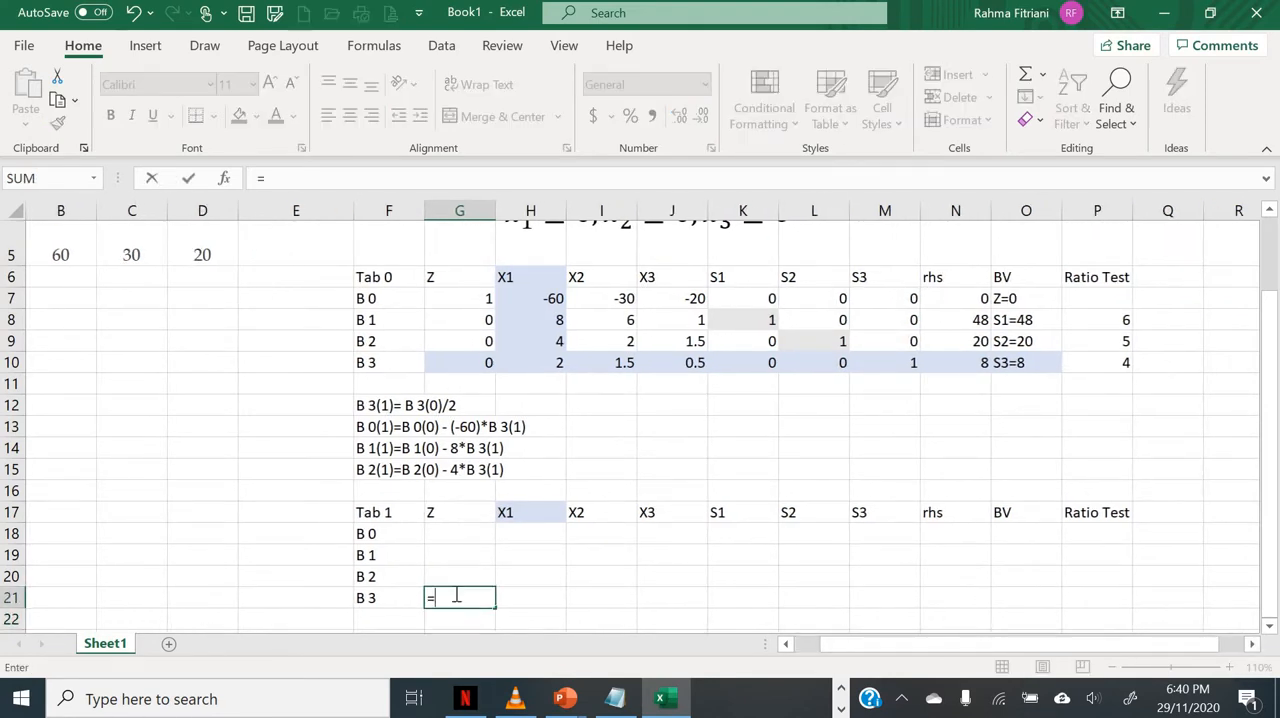
left_click(449, 367)
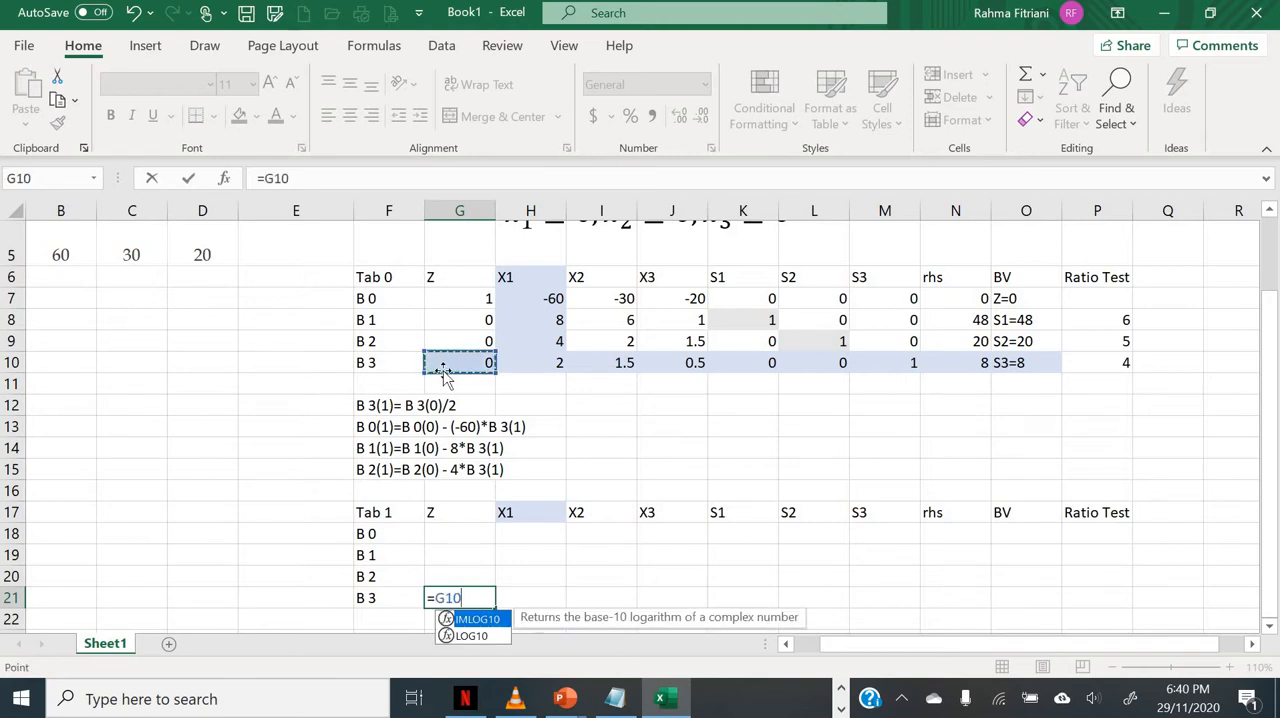
type("/")
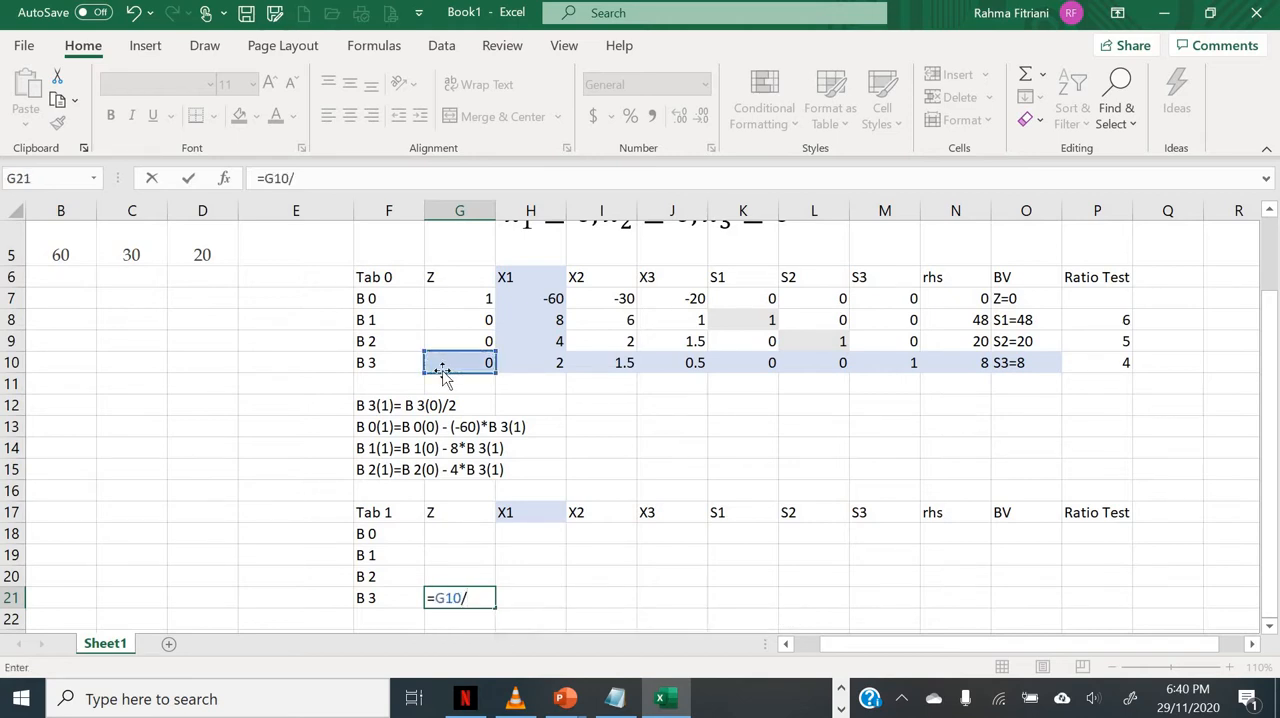
left_click(552, 362)
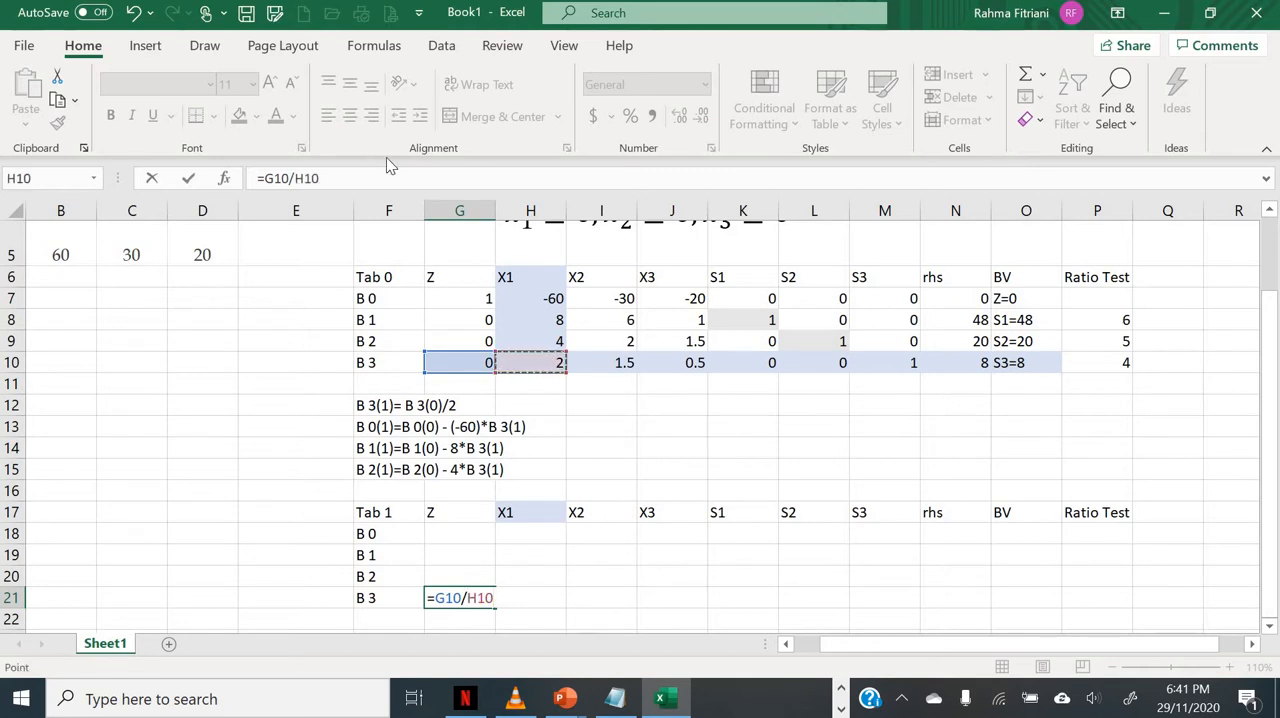
left_click(312, 178)
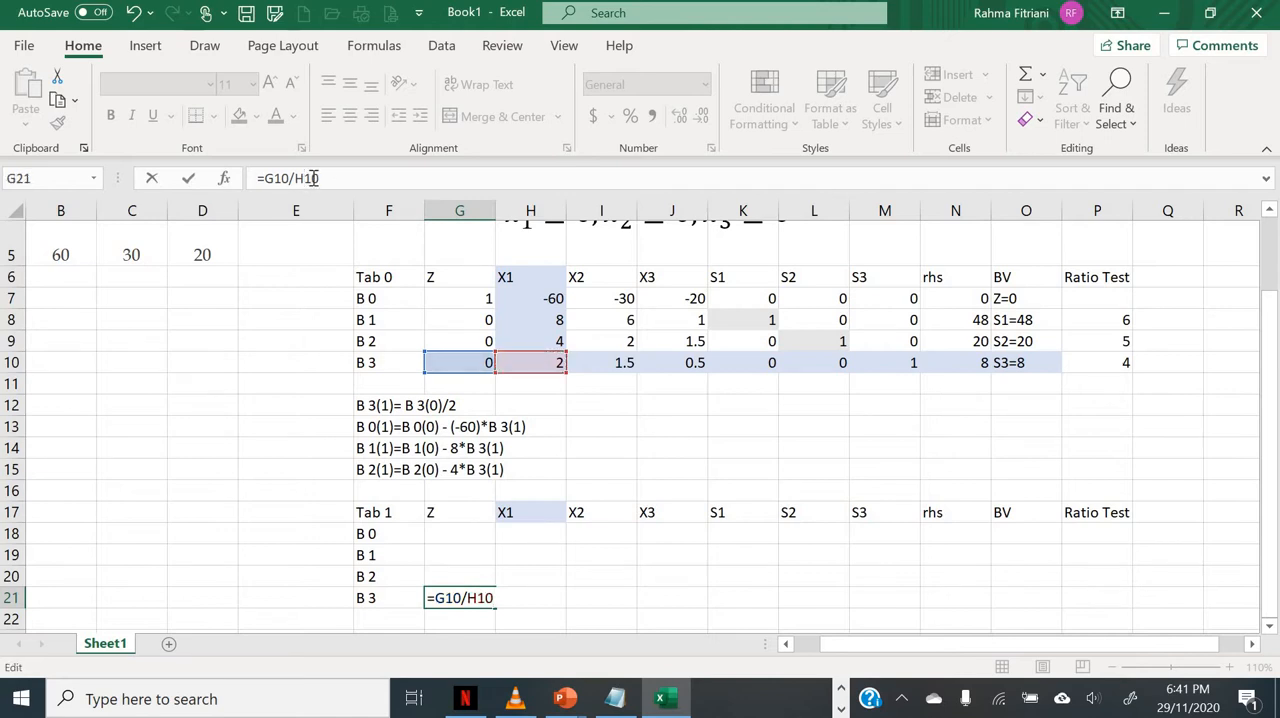
key("F4")
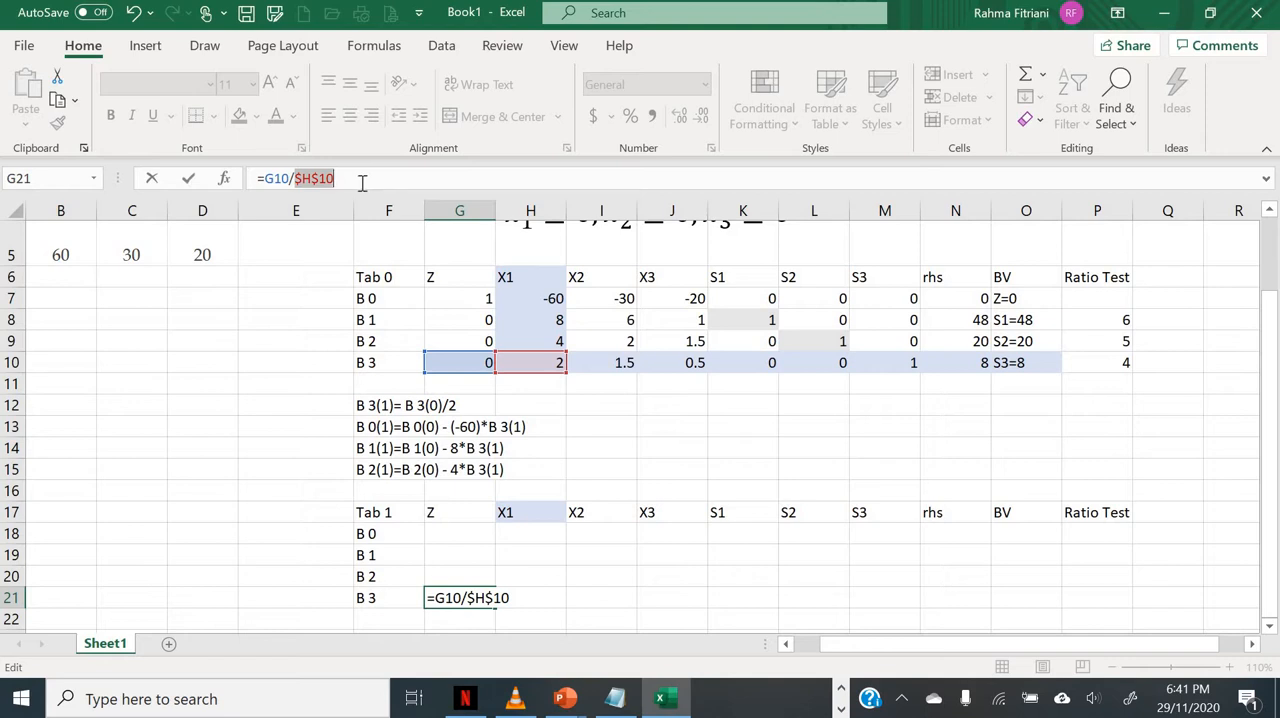
key("Return")
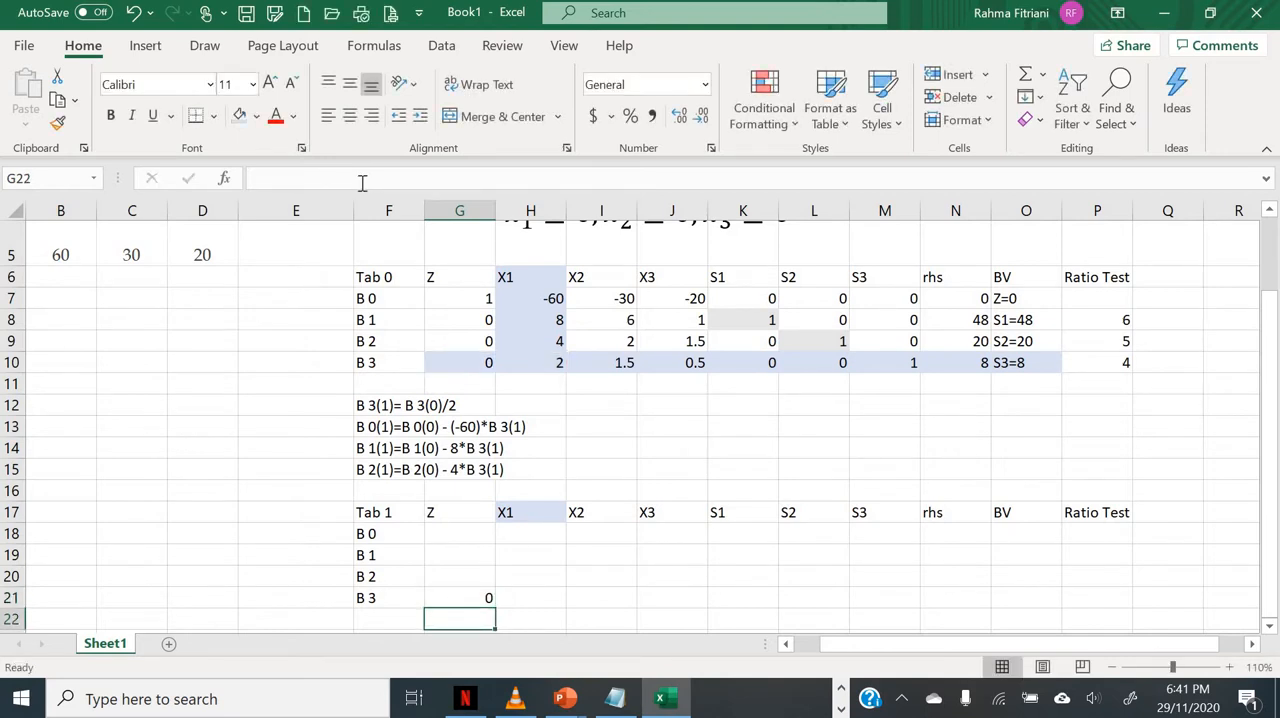
key("Up")
key("ctrl+c")
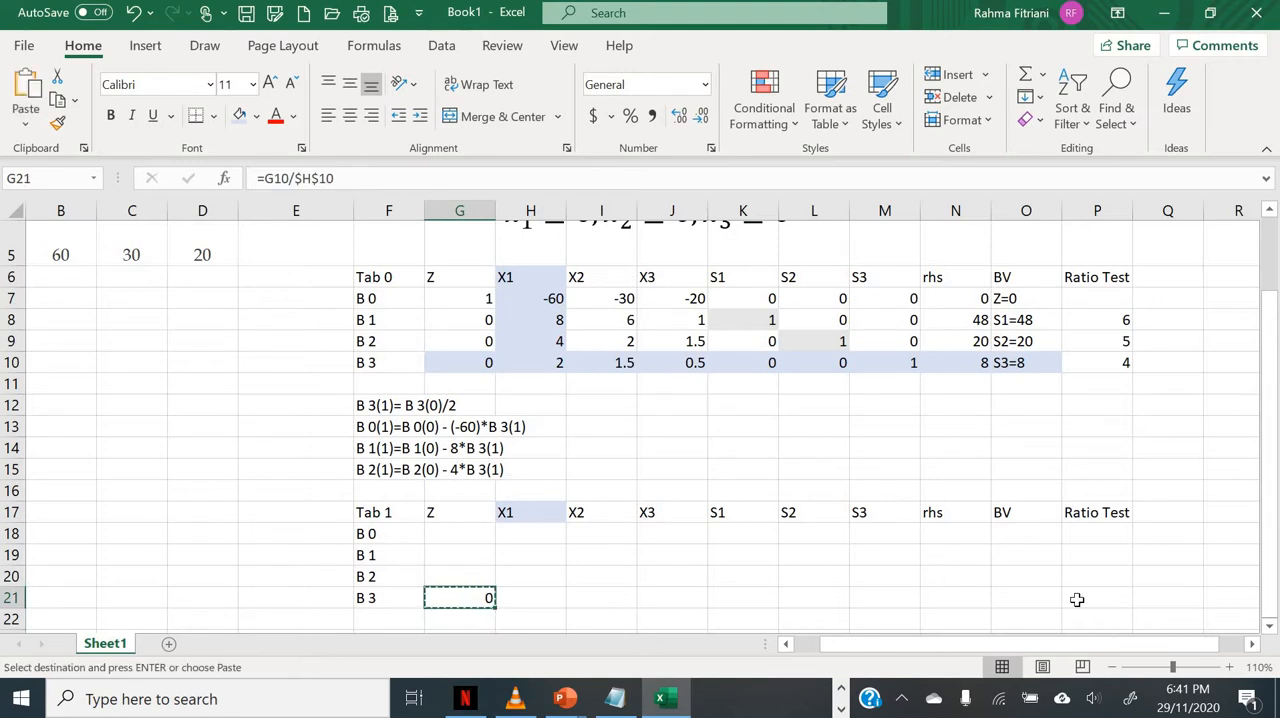
left_click(700, 594)
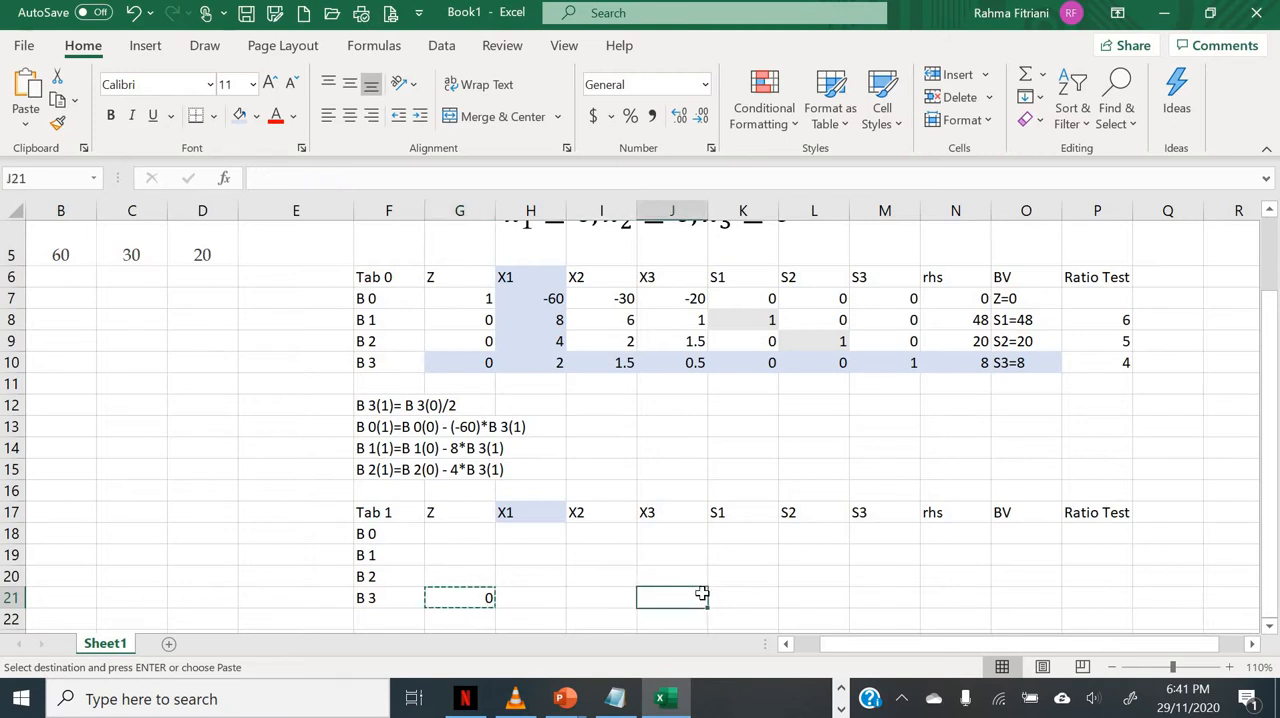
key("Left")
key("Left")
key("Left")
key("Left")
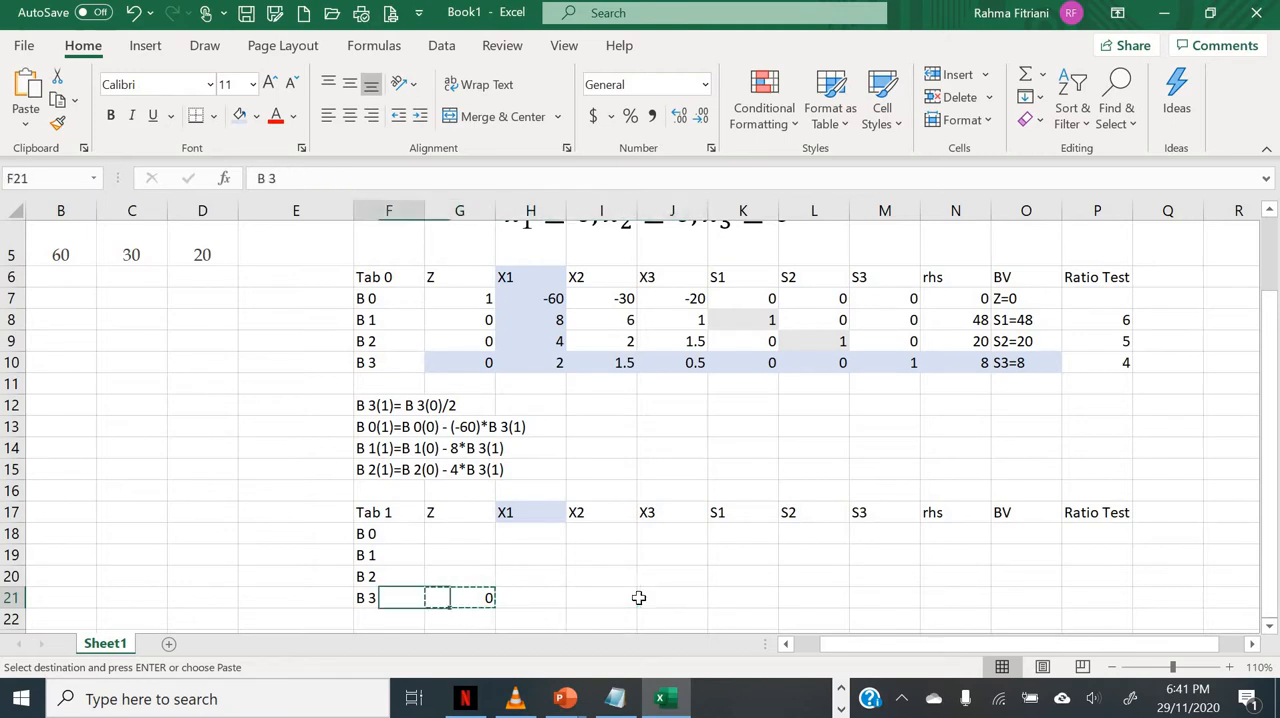
Step: Fill the G21 formula across the B 3 row of Tab 1 through the rhs column, N21
key("Right")
key("Escape")
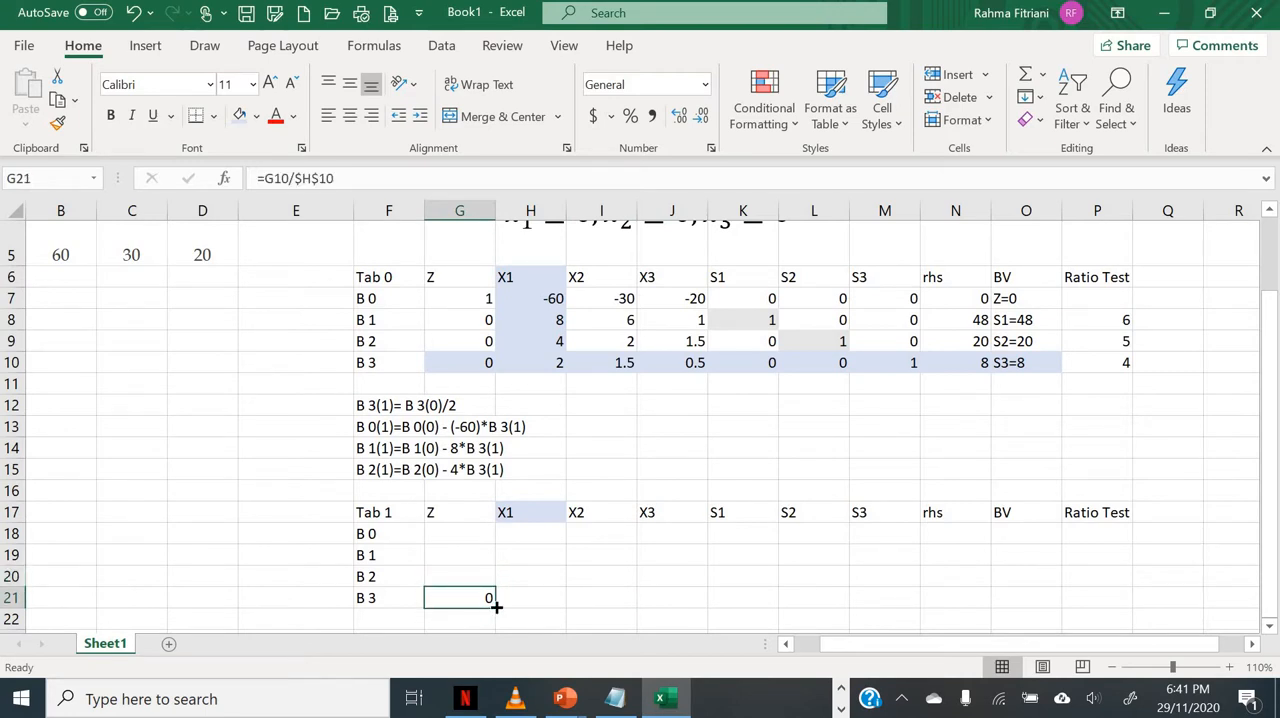
left_click_drag(496, 606, 951, 622)
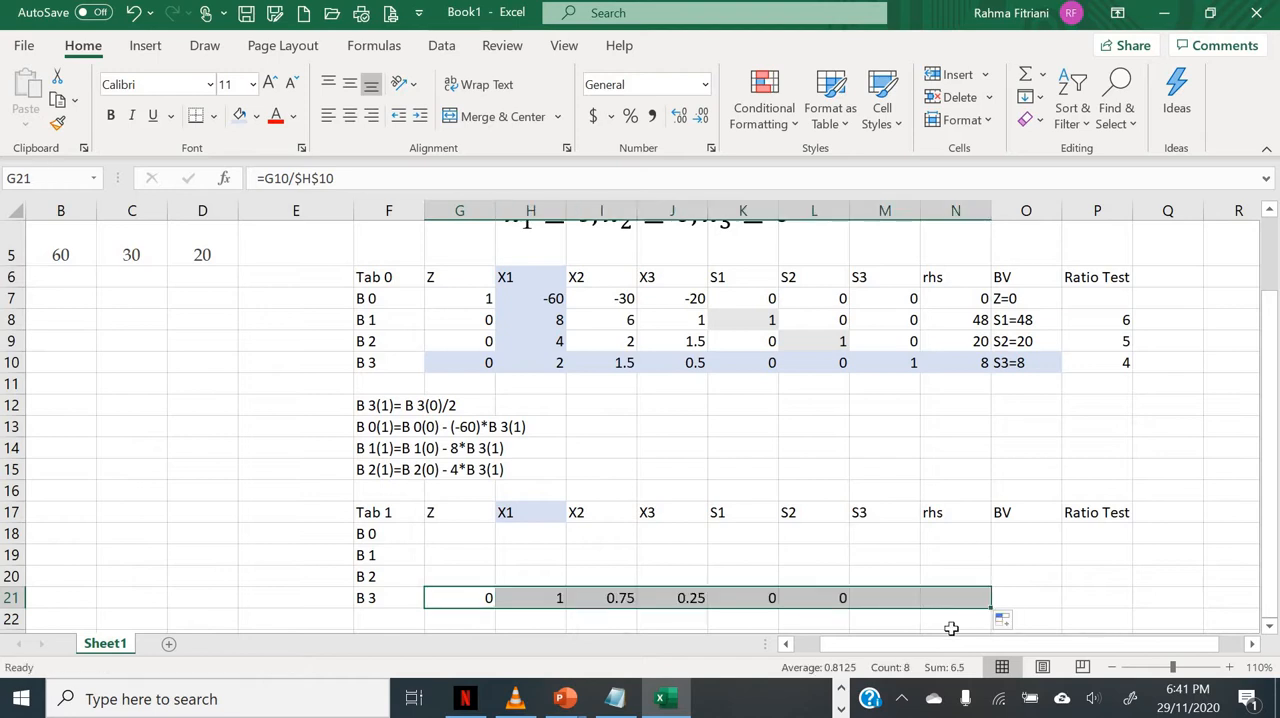
left_click(533, 600)
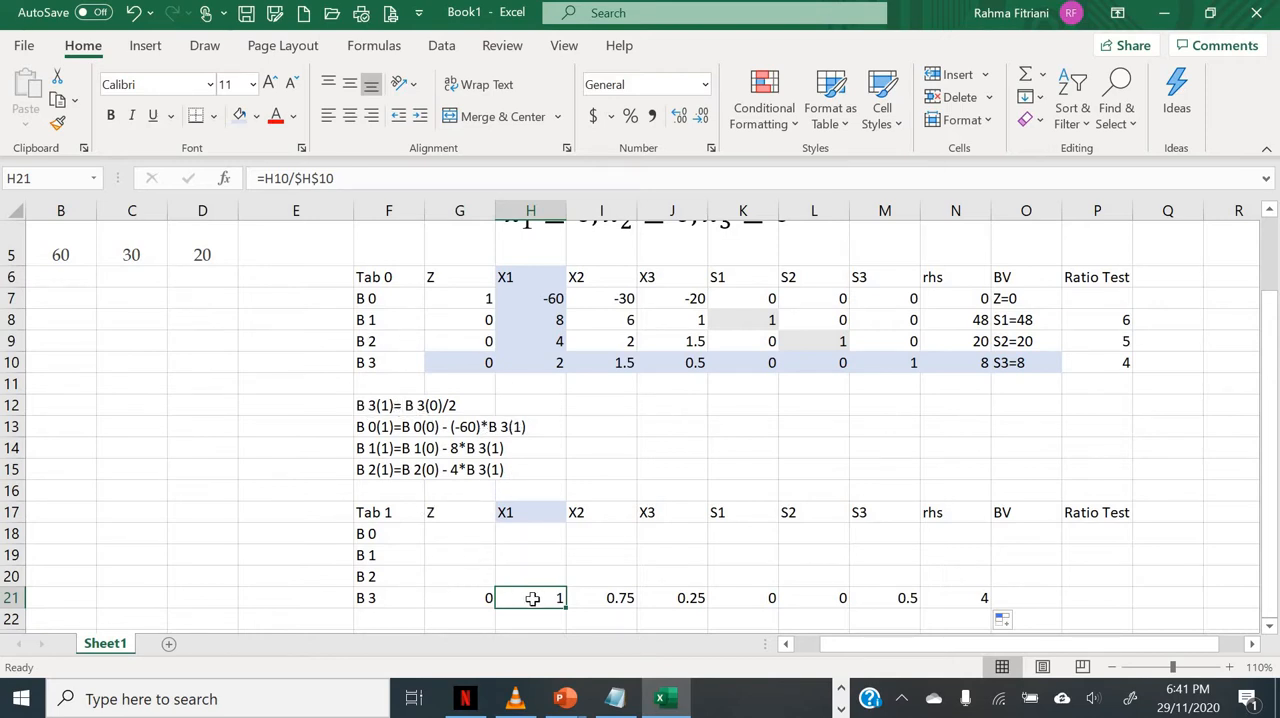
Step: Enter the formula =G7-$H$7*G21 in G18 for the Z entry of the new B 0 row
left_click(448, 538)
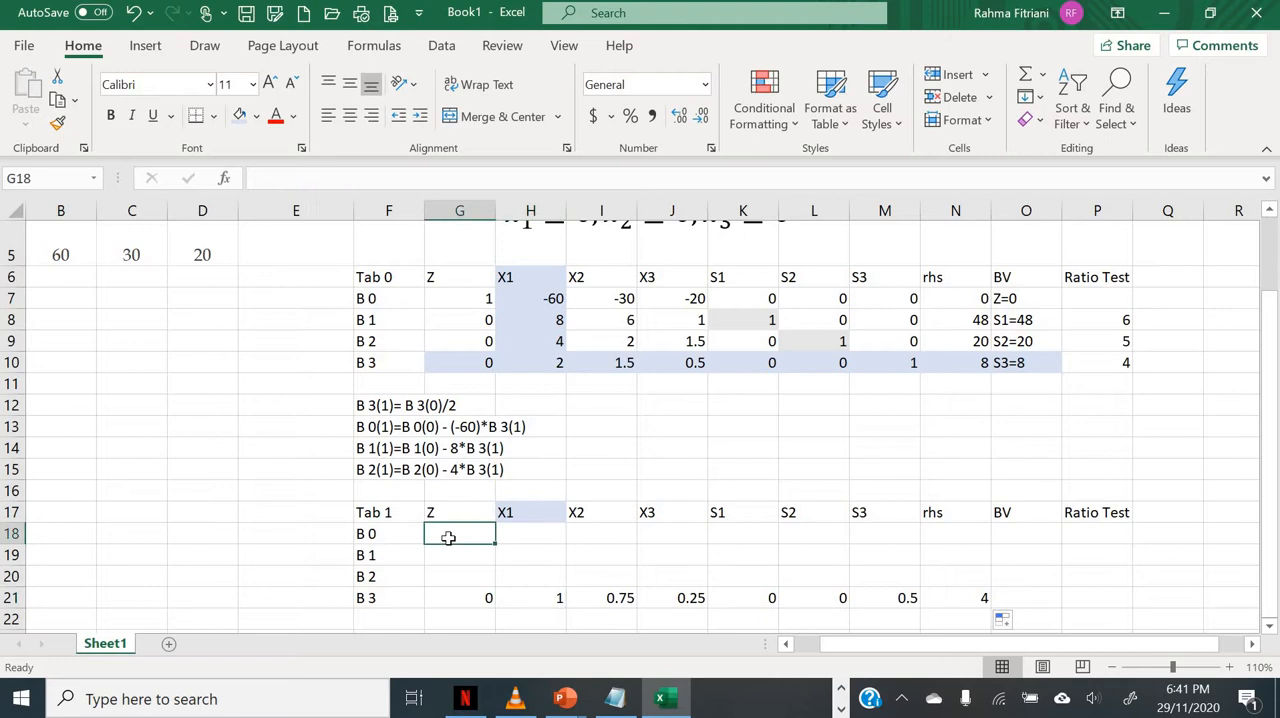
type("=")
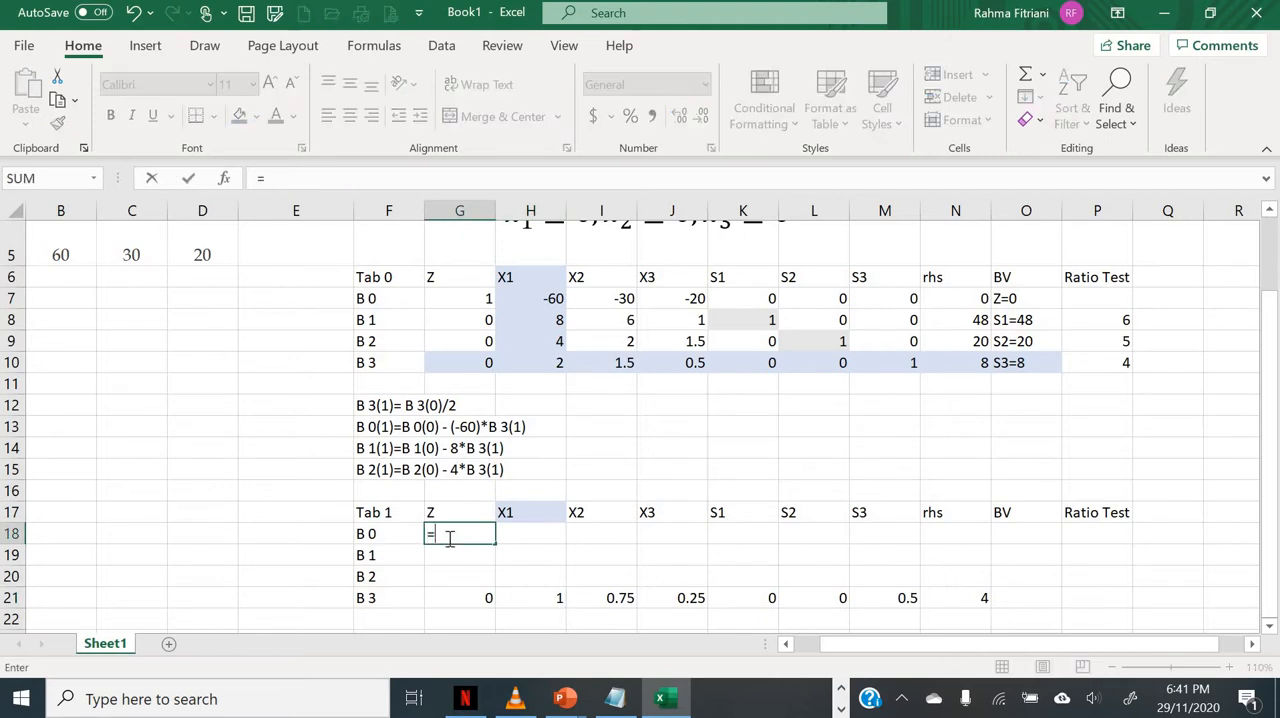
left_click(473, 298)
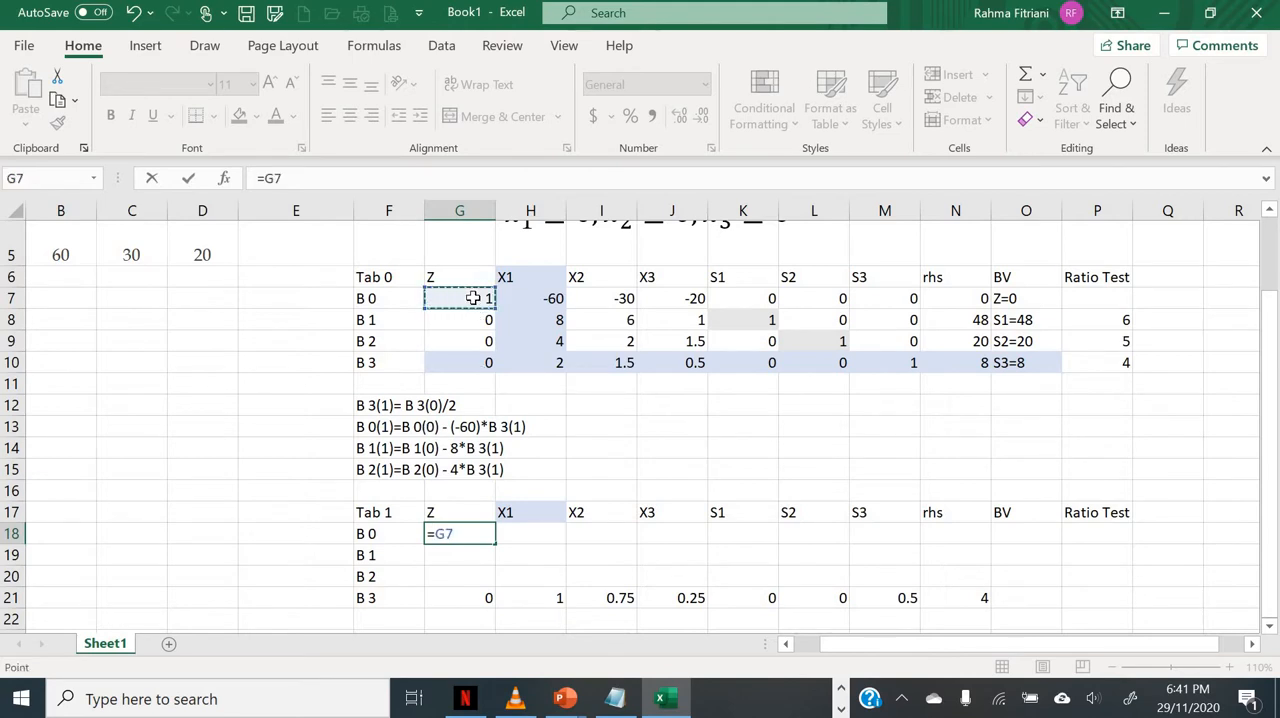
type("-")
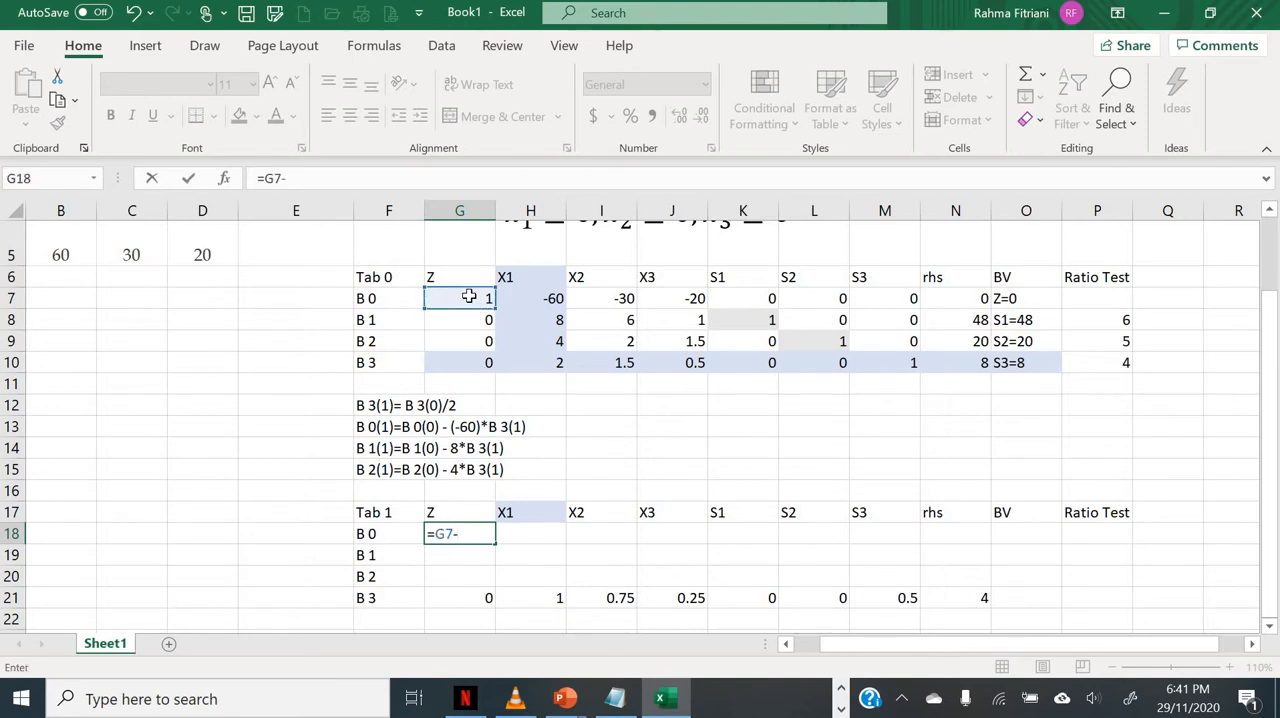
left_click(525, 299)
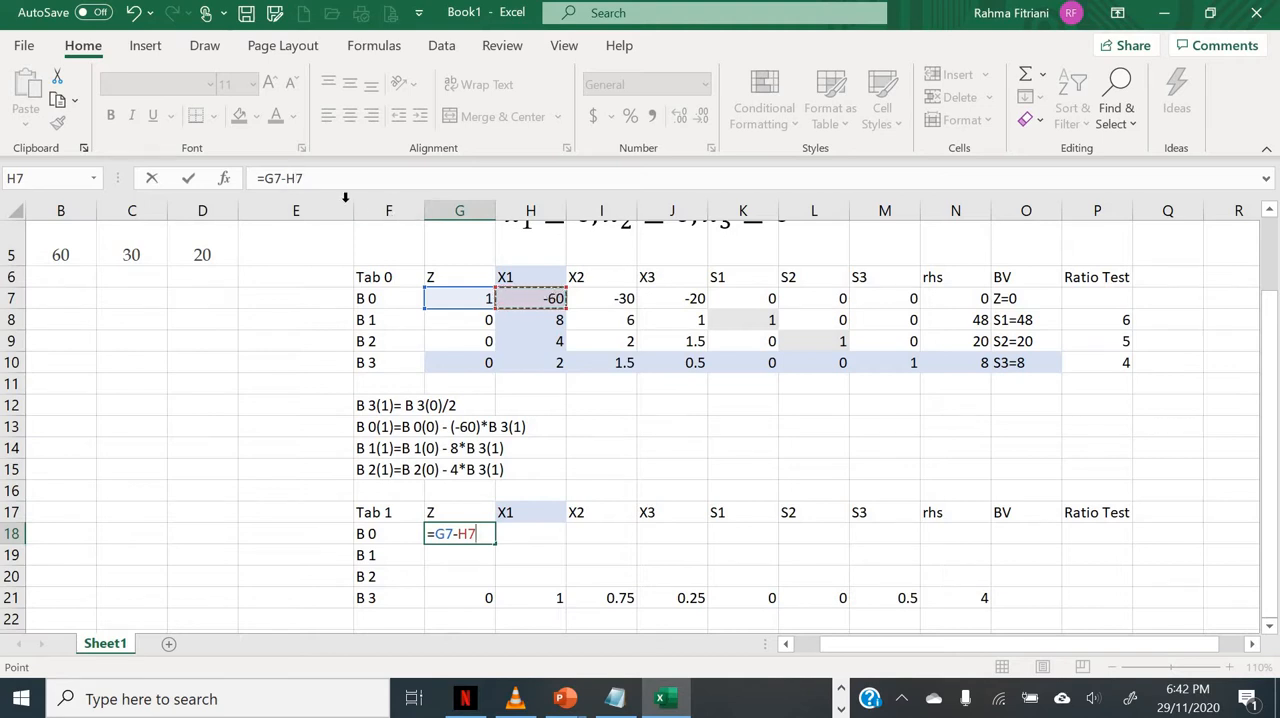
left_click(302, 179)
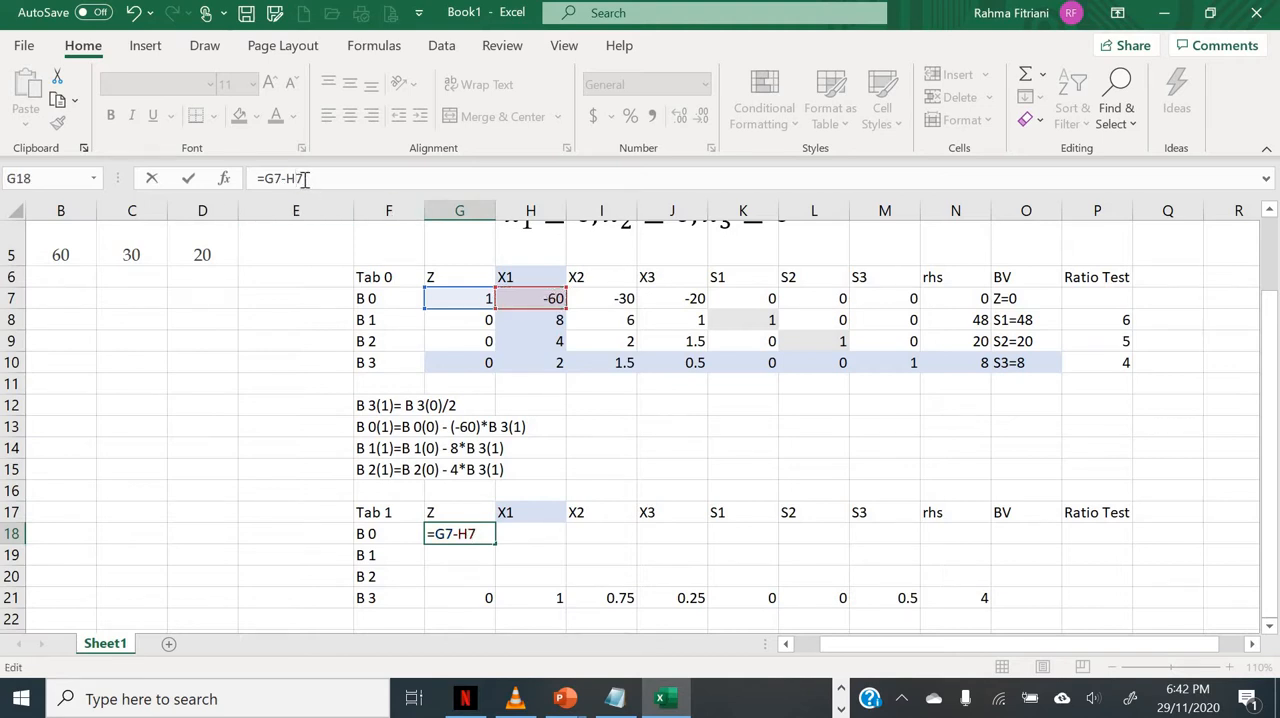
key("F4")
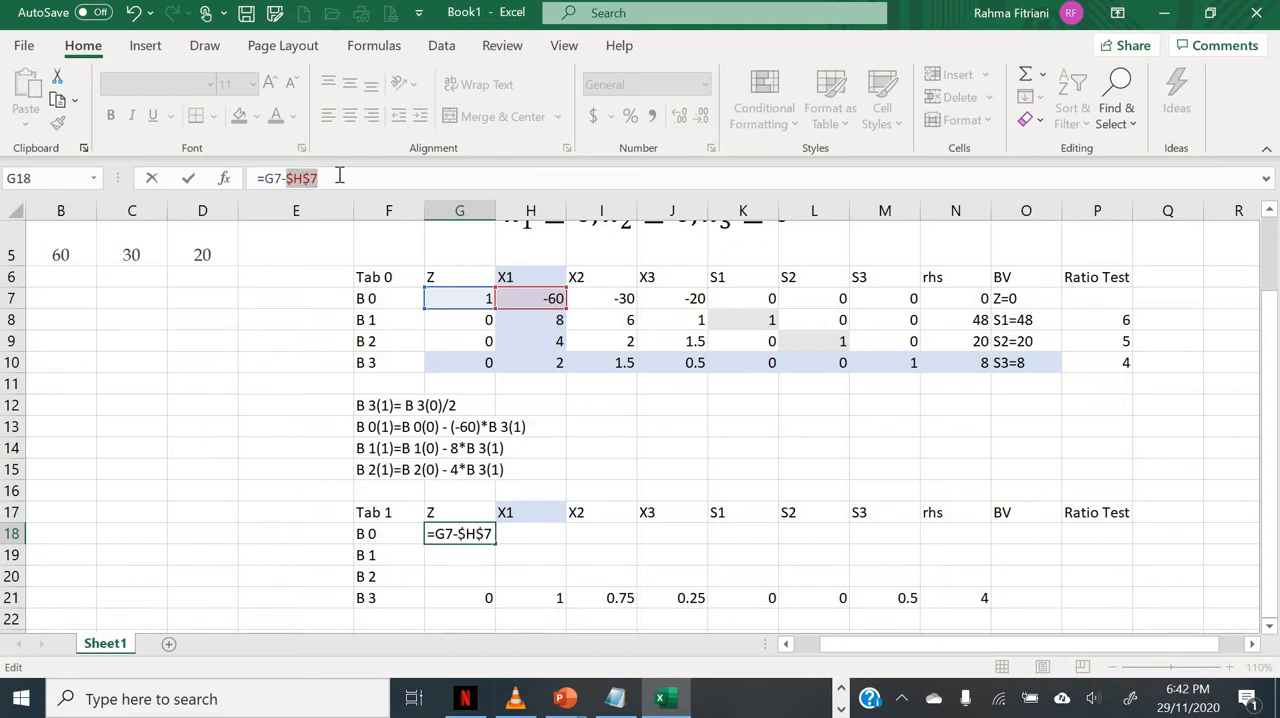
left_click(339, 177)
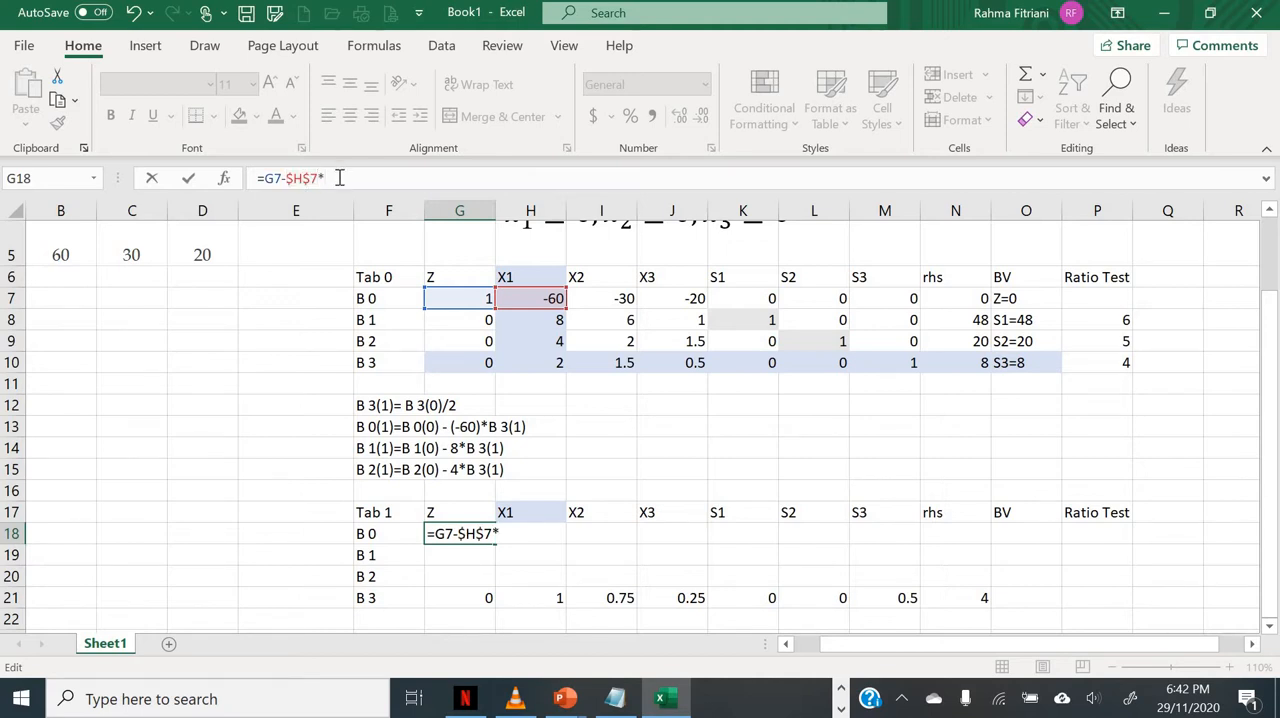
left_click(437, 594)
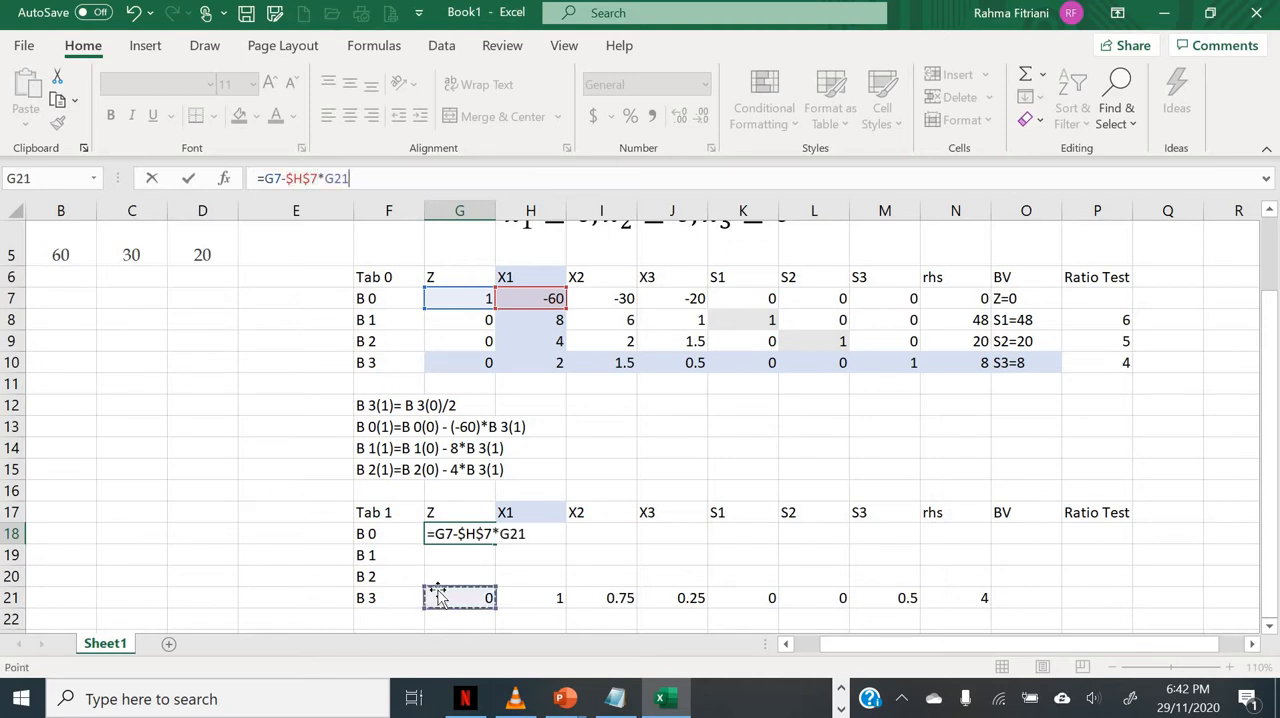
key("Return")
Step: Copy the G18 formula across the B 0 row of Tab 1 into H18:N18
key("Up")
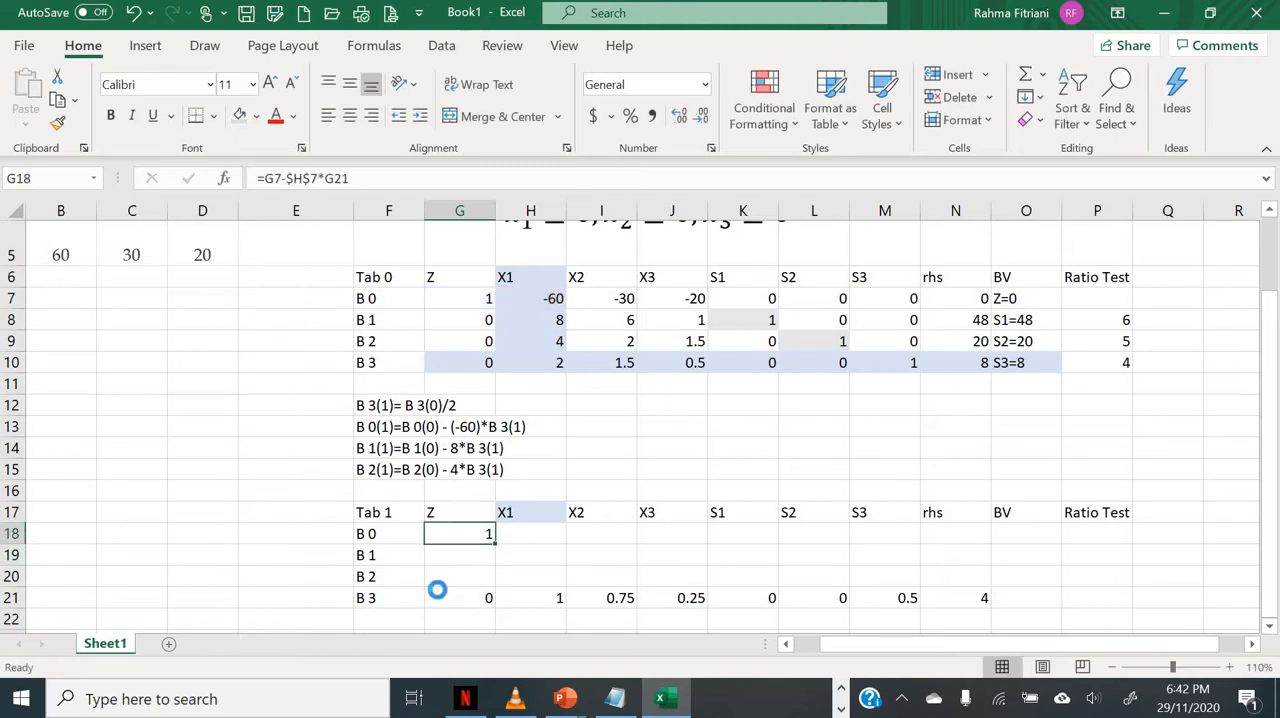
key("ctrl+c")
key("Right")
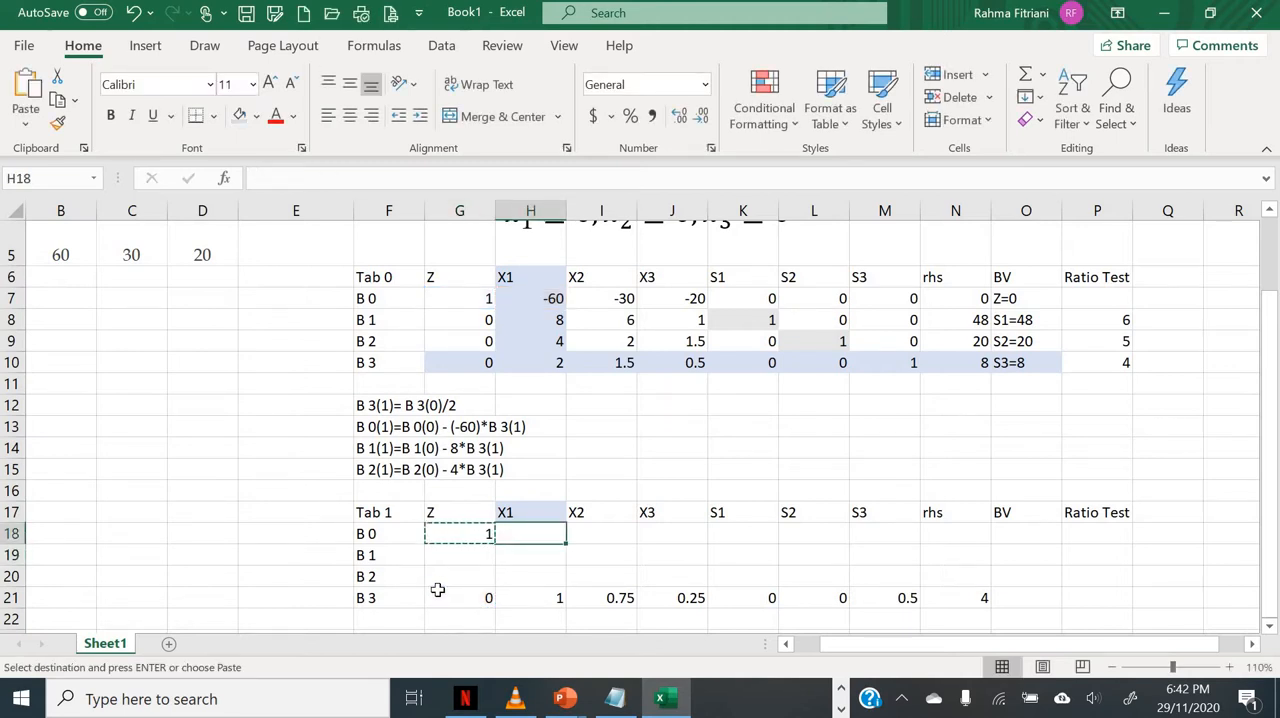
key("shift+Right")
key("shift+Right")
key("shift+Right")
key("shift+Right")
key("shift+Right")
key("shift+Right")
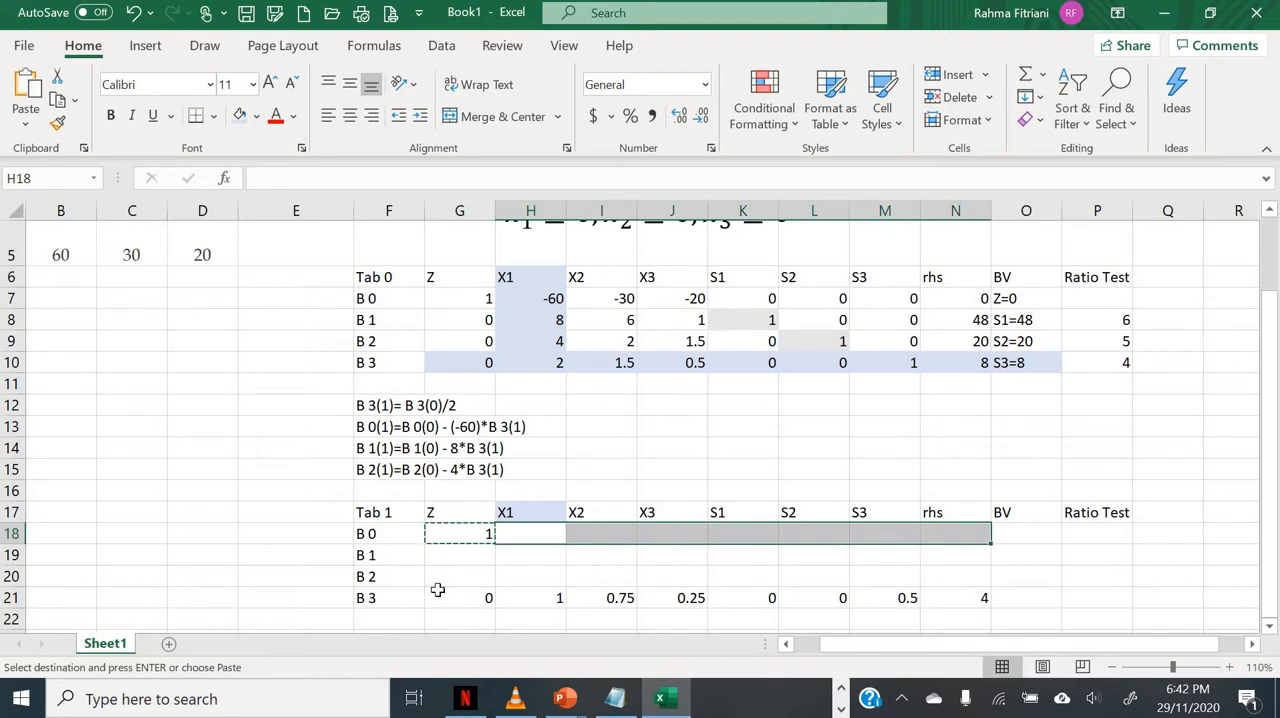
key("ctrl+v")
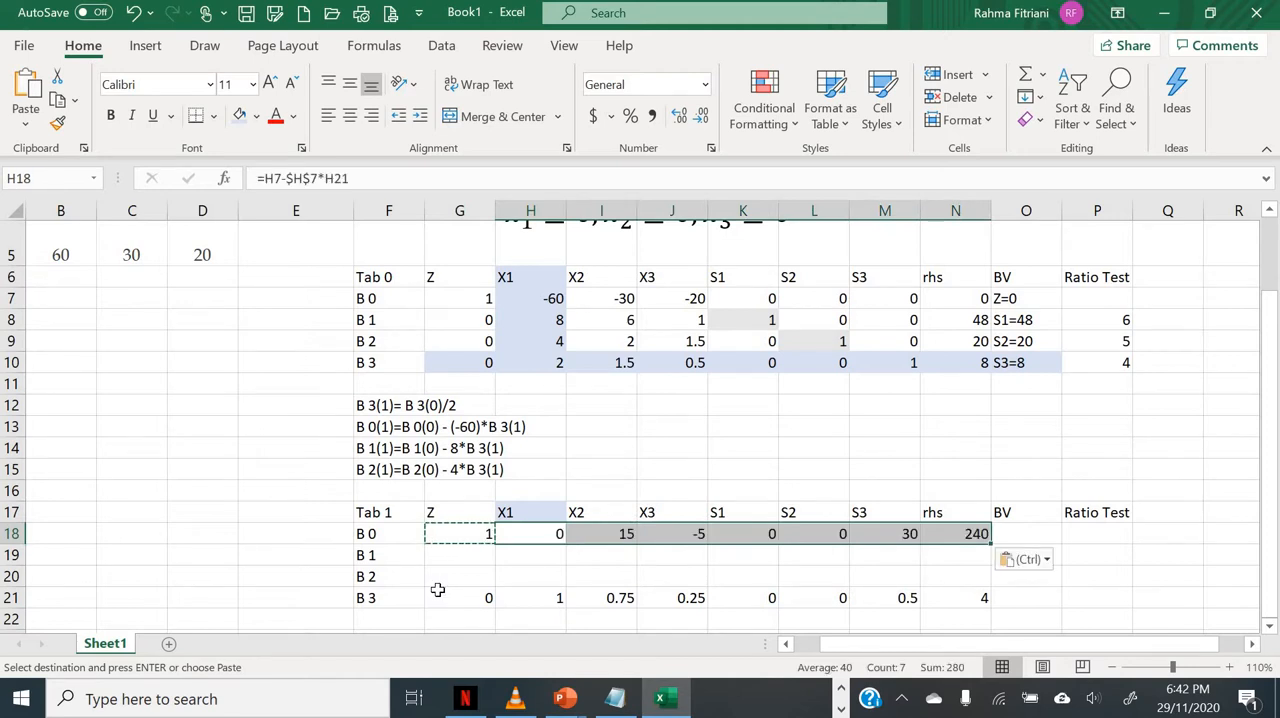
Step: Enter =G8-$H$8*G21 in G19 and fill it across the B 1 row of Tab 1 through N19
left_click(478, 557)
type("=")
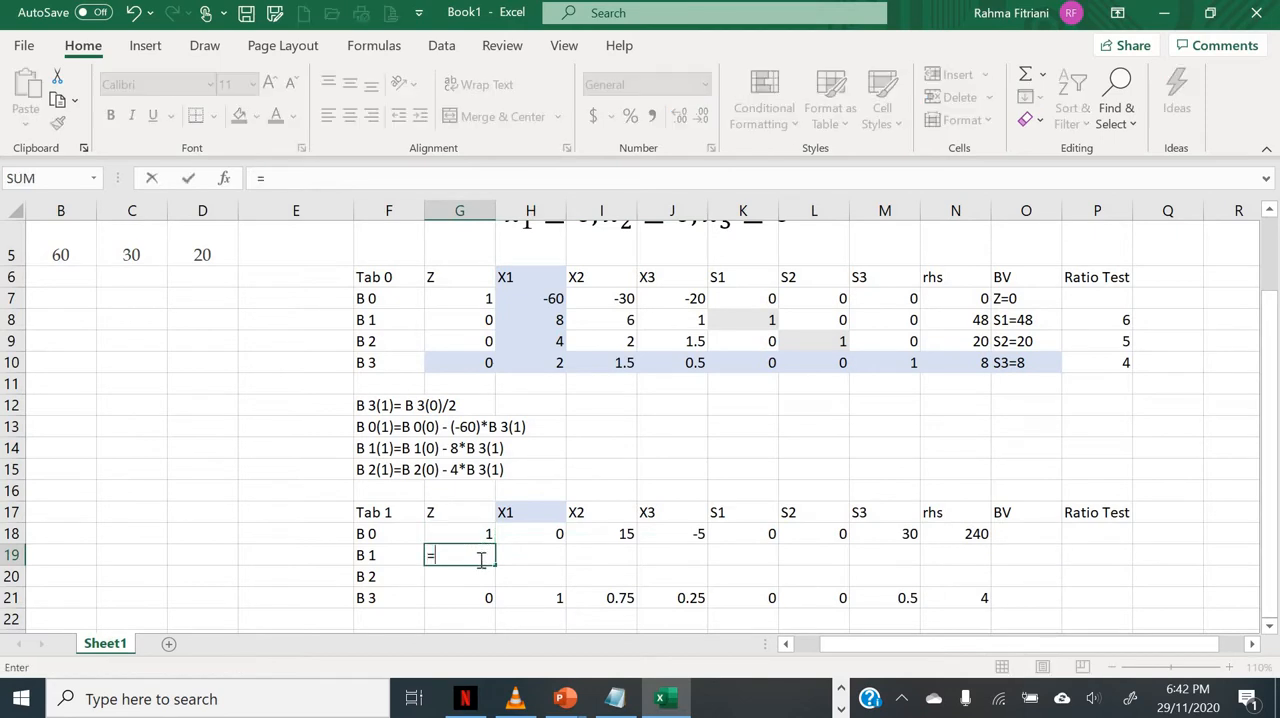
left_click(462, 320)
type("-")
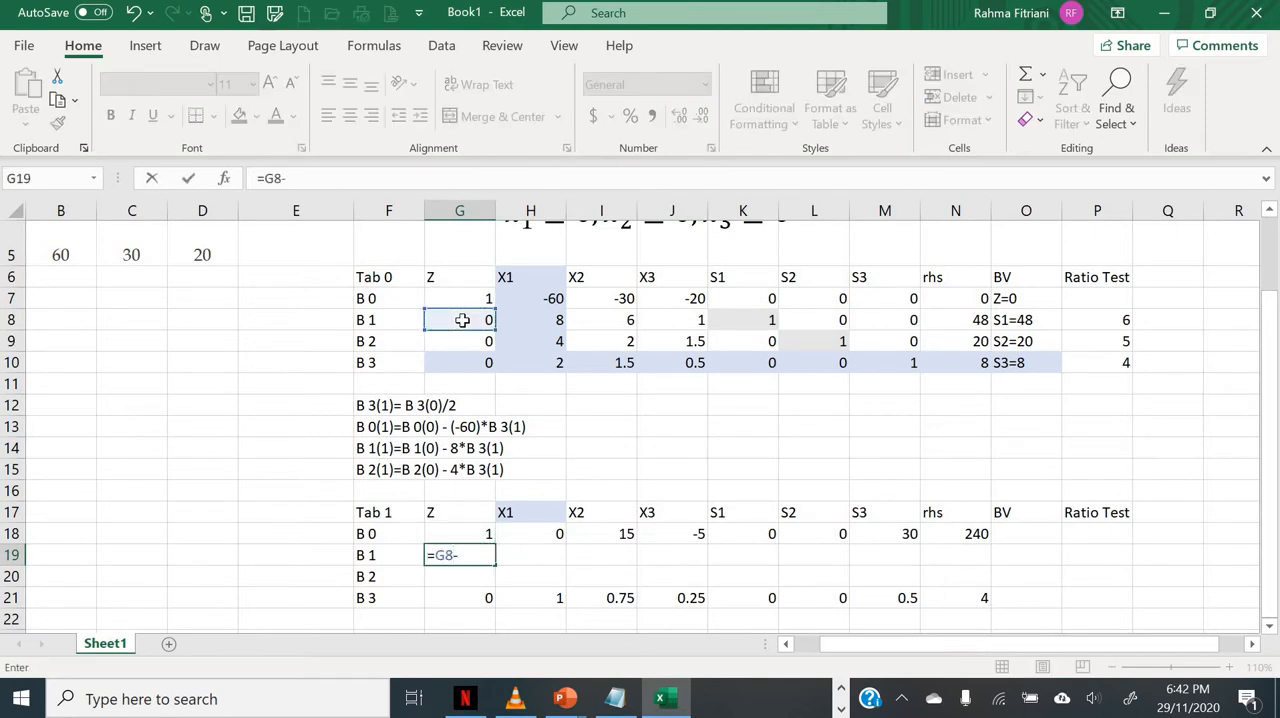
left_click(547, 320)
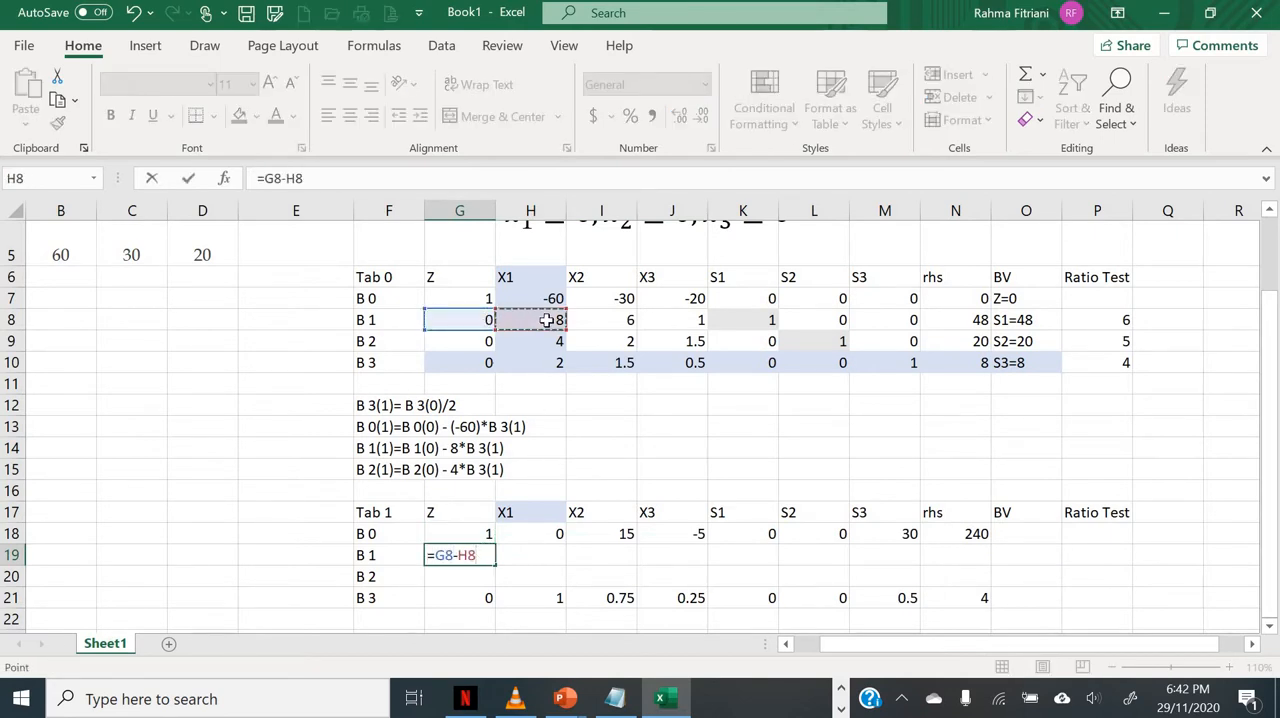
key("F4")
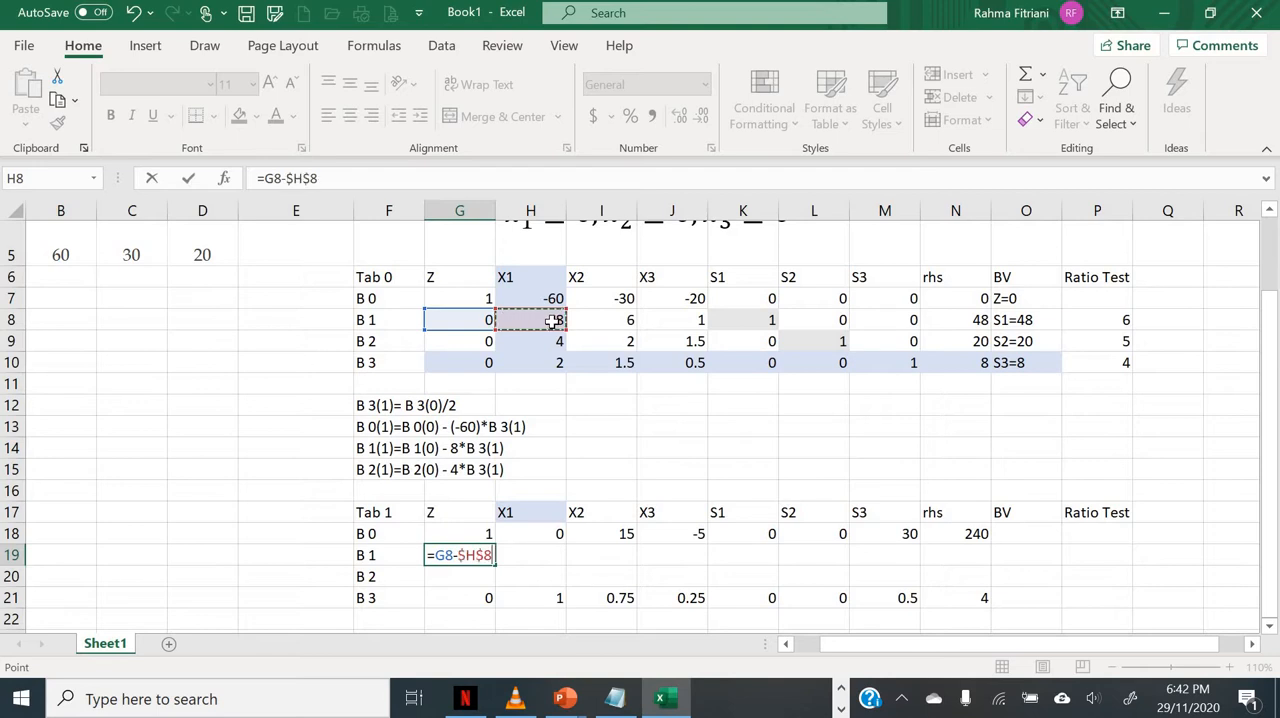
type("*")
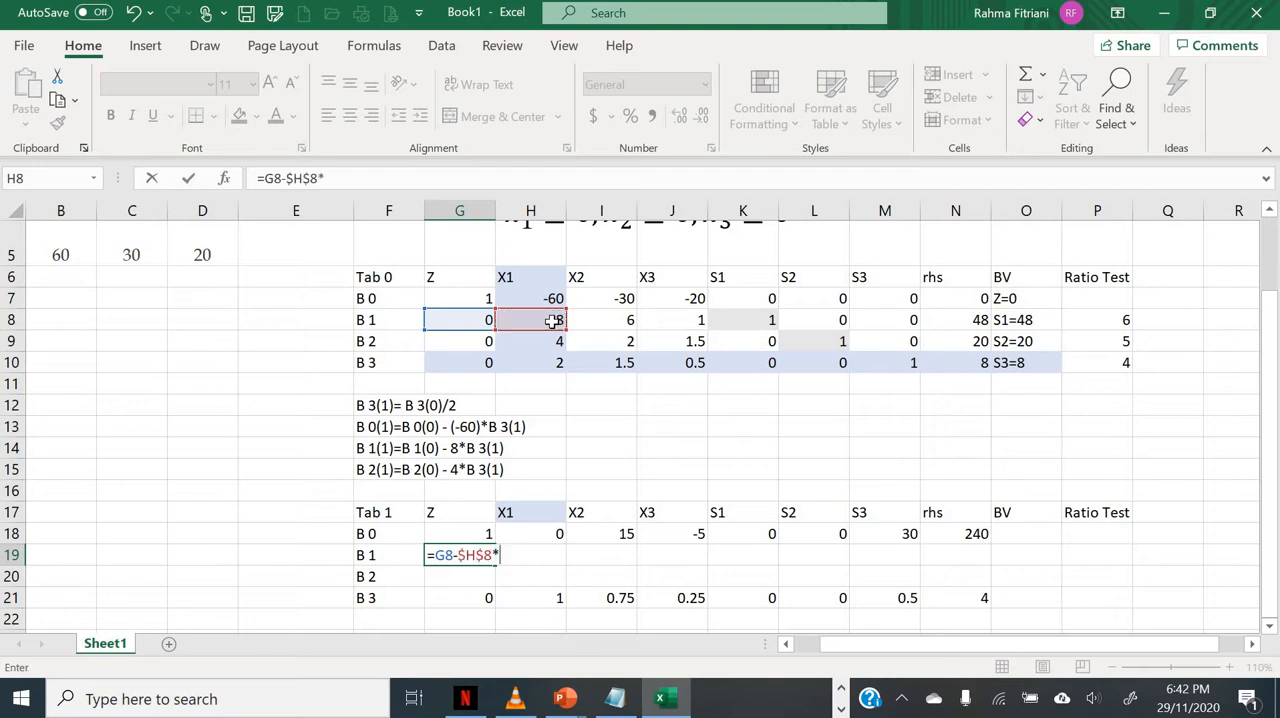
left_click(446, 604)
key("Return")
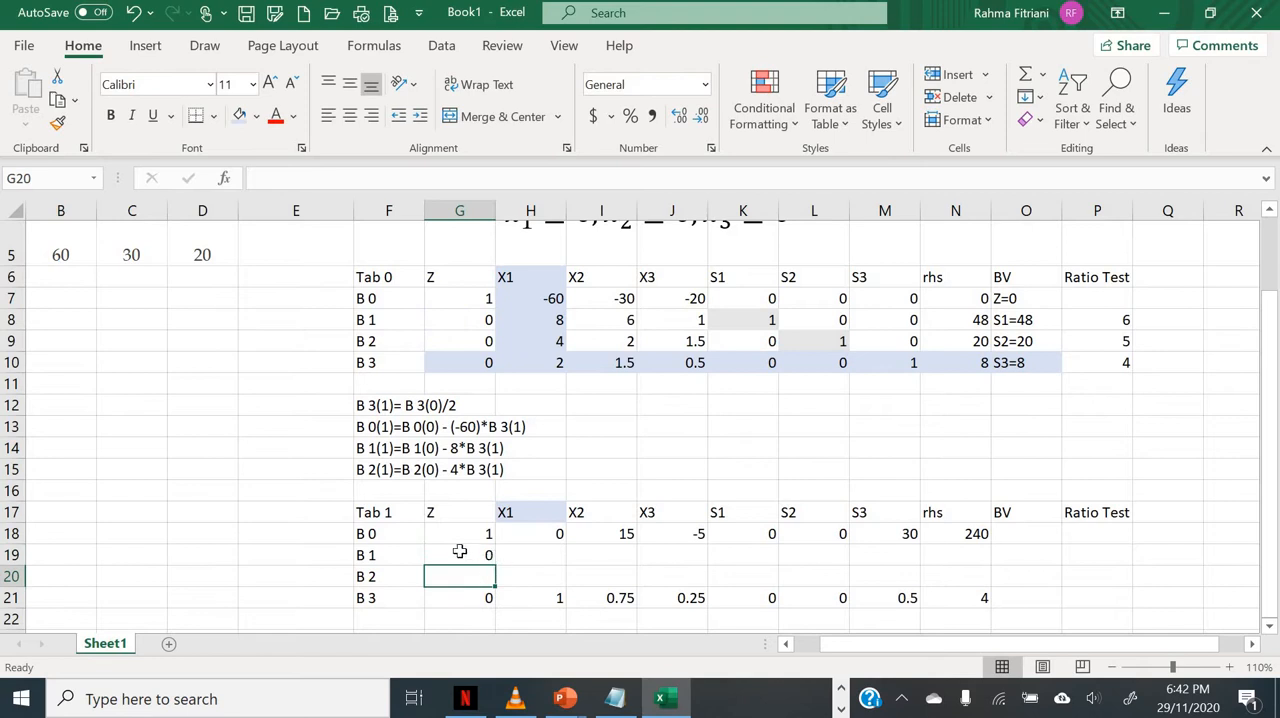
left_click(459, 551)
left_click_drag(494, 565, 975, 579)
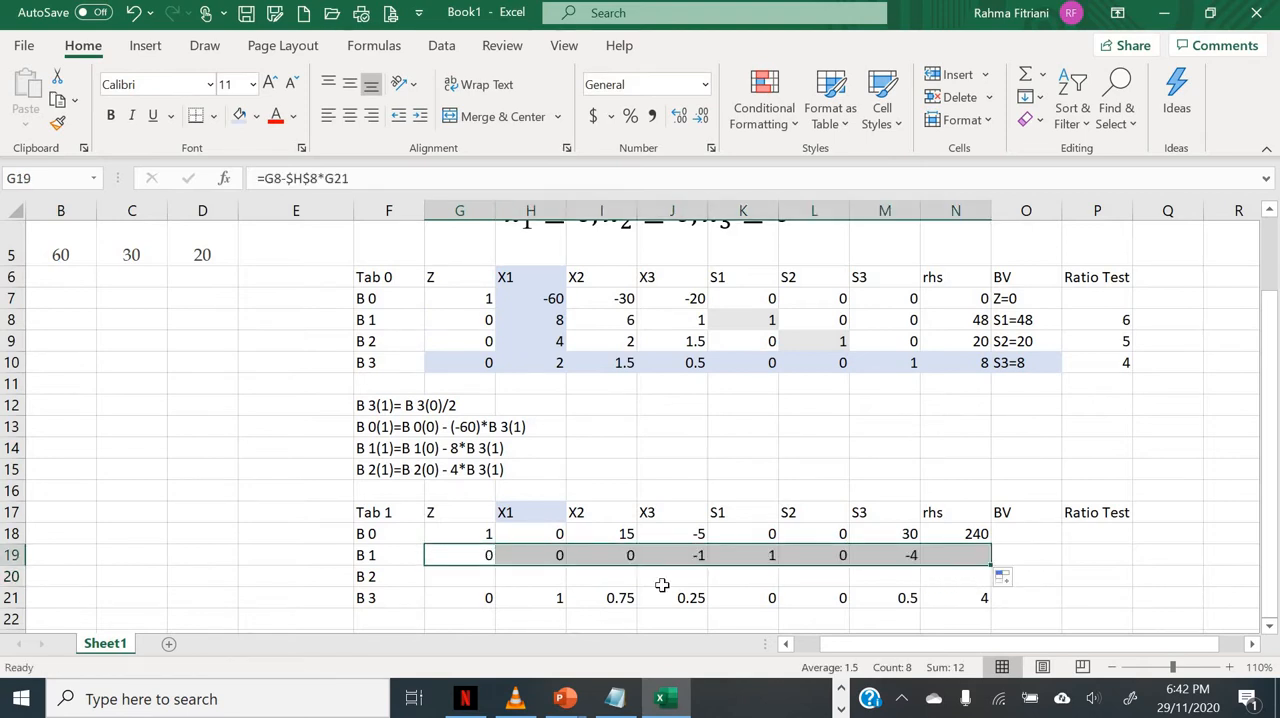
Step: Enter the formula =G9-$H$9*G21 in G20 for the Z entry of the new B 2 row
left_click(453, 576)
type("=")
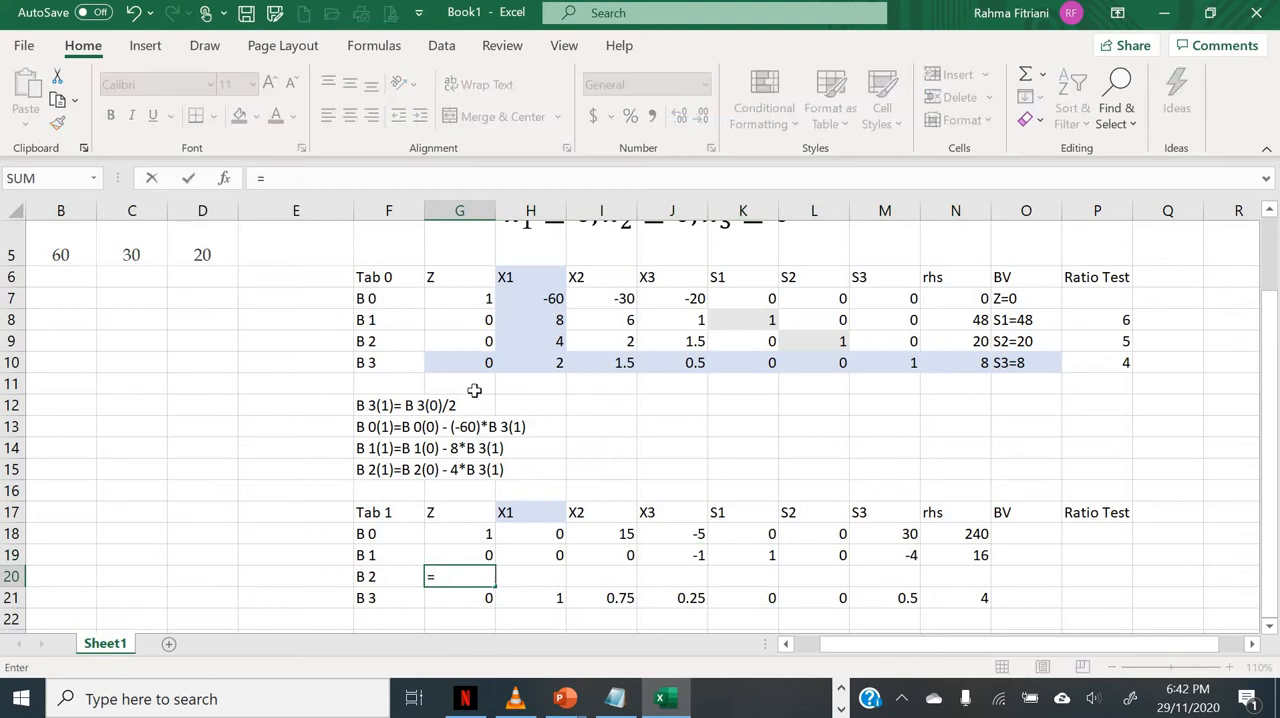
left_click(481, 341)
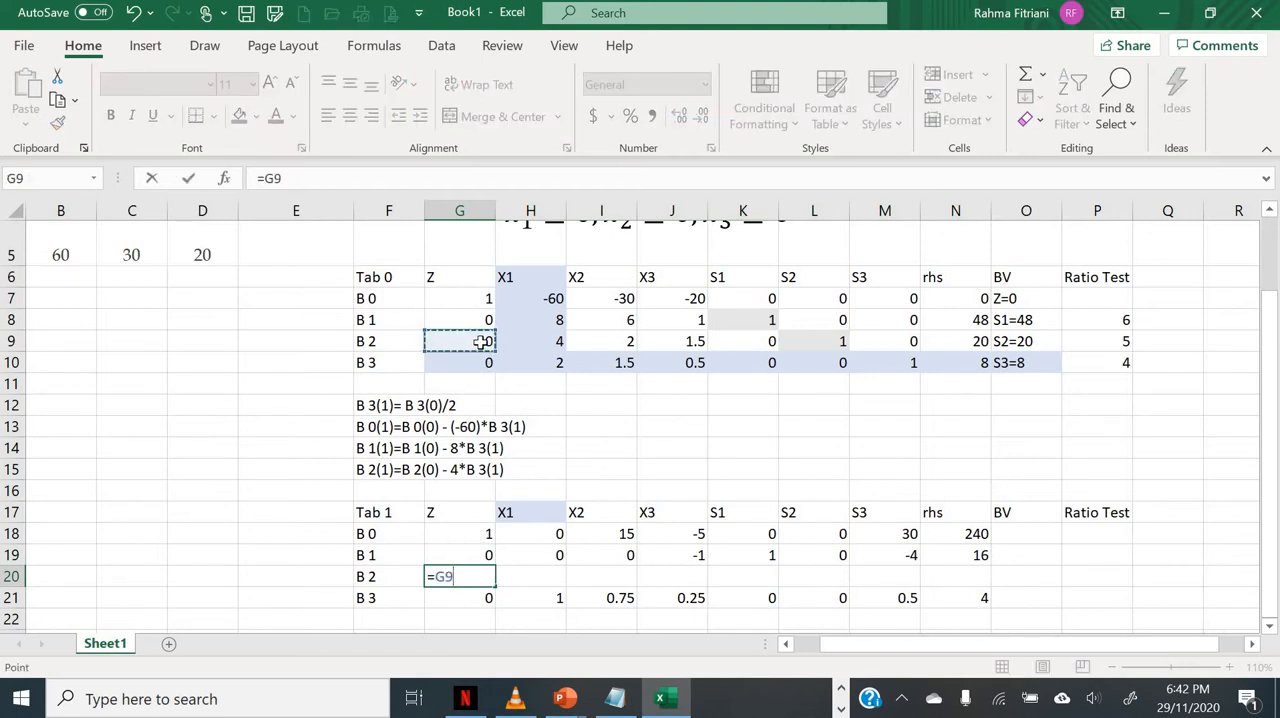
type("-")
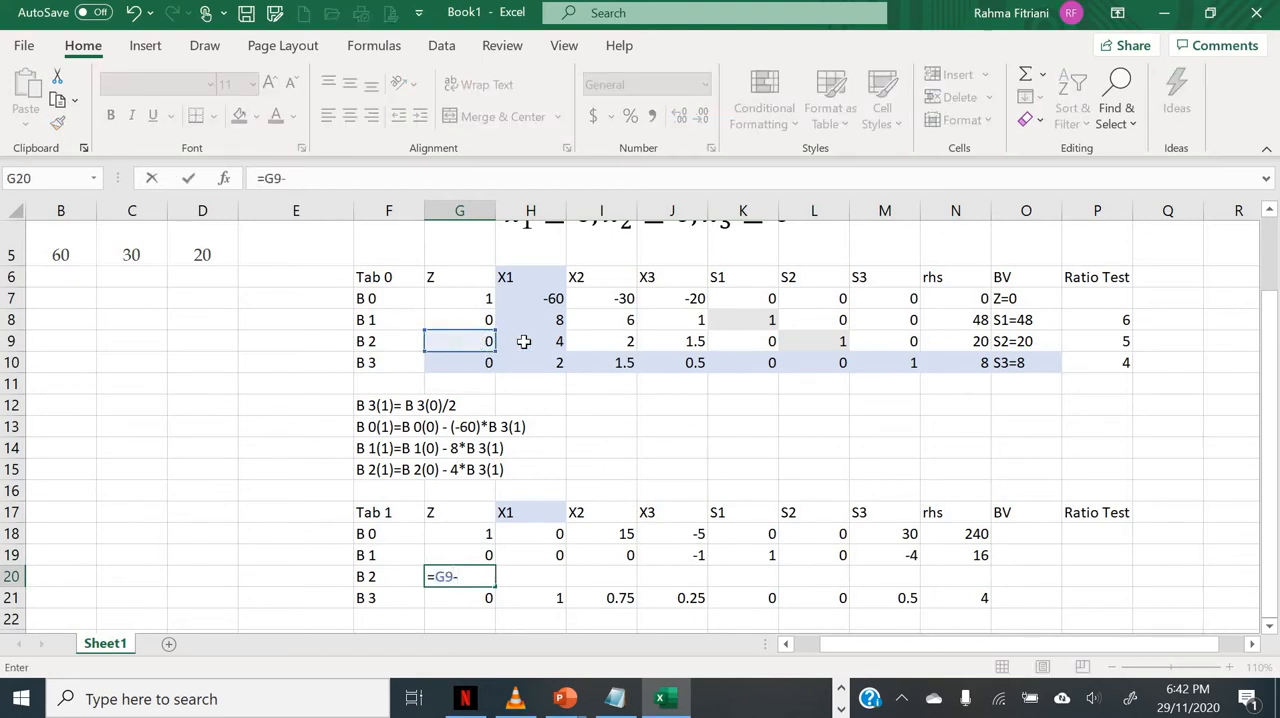
left_click(524, 341)
left_click(306, 178)
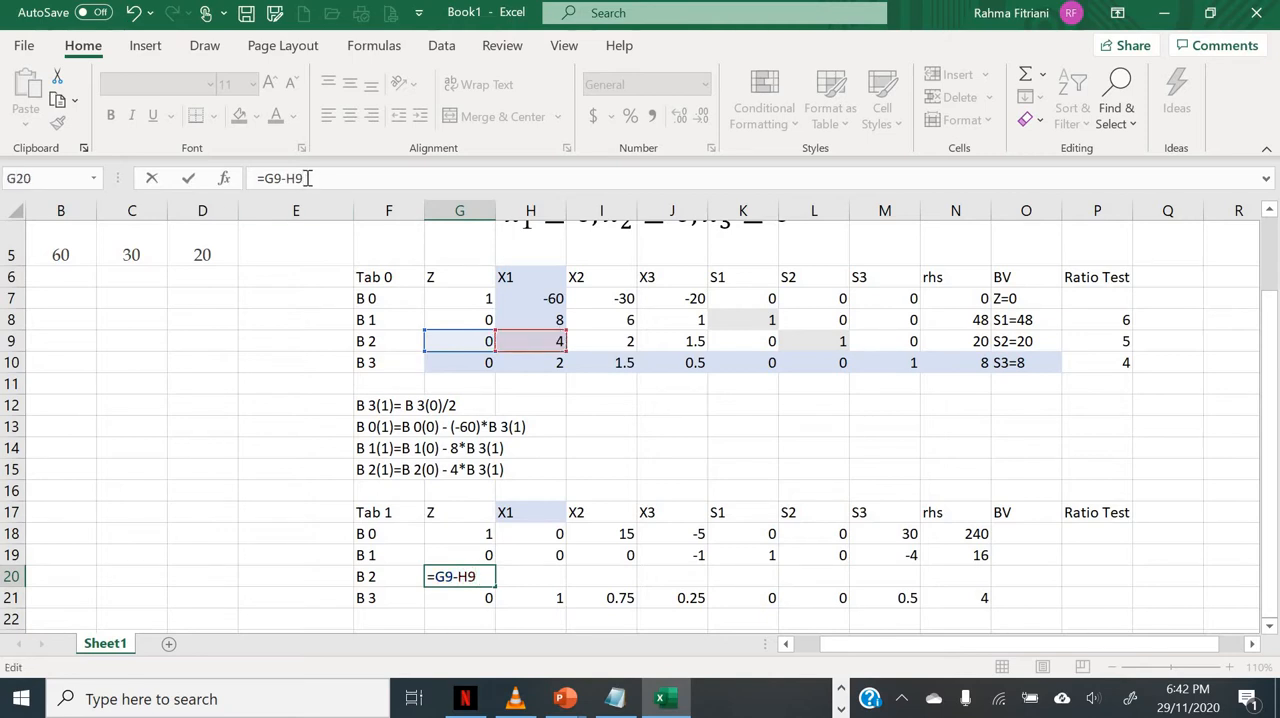
key("F4")
left_click(443, 600)
key("Return")
Step: Copy the G20 formula across the B 2 row of Tab 1 into H20:N20
key("Up")
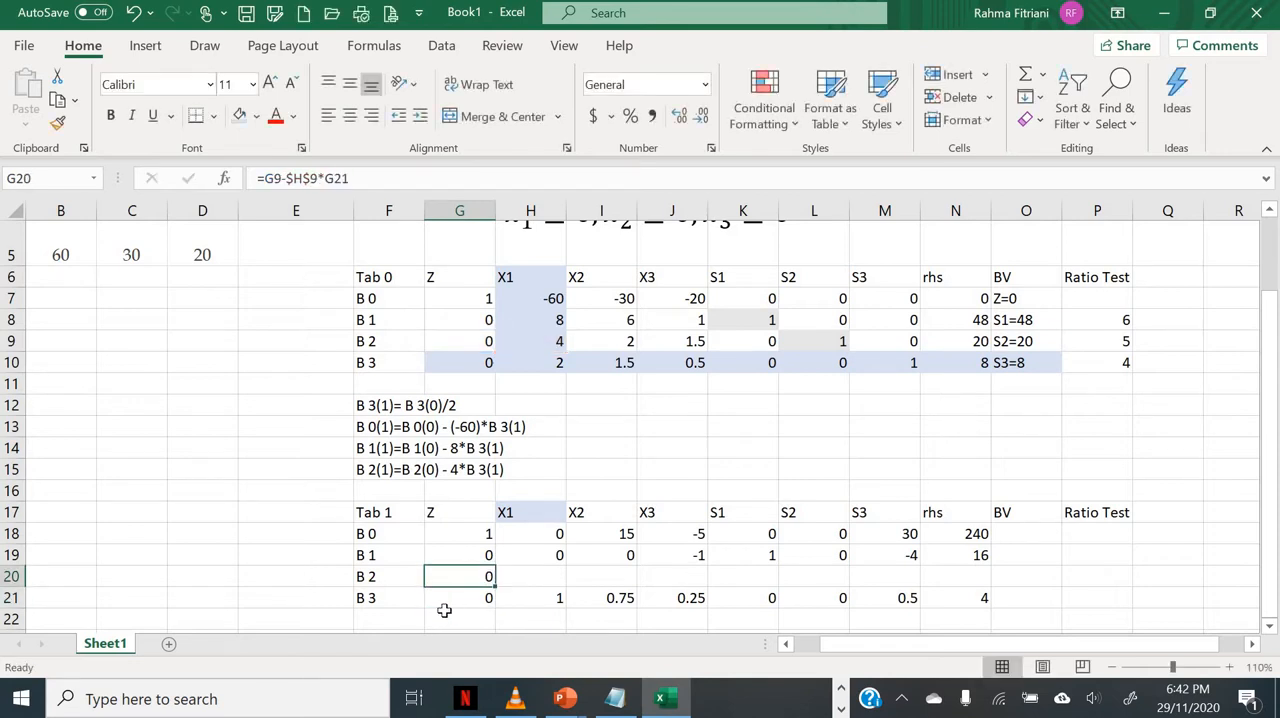
key("ctrl+c")
key("Right")
key("shift+Right")
key("shift+Right")
key("shift+Right")
key("shift+Right")
key("shift+Right")
key("shift+Right")
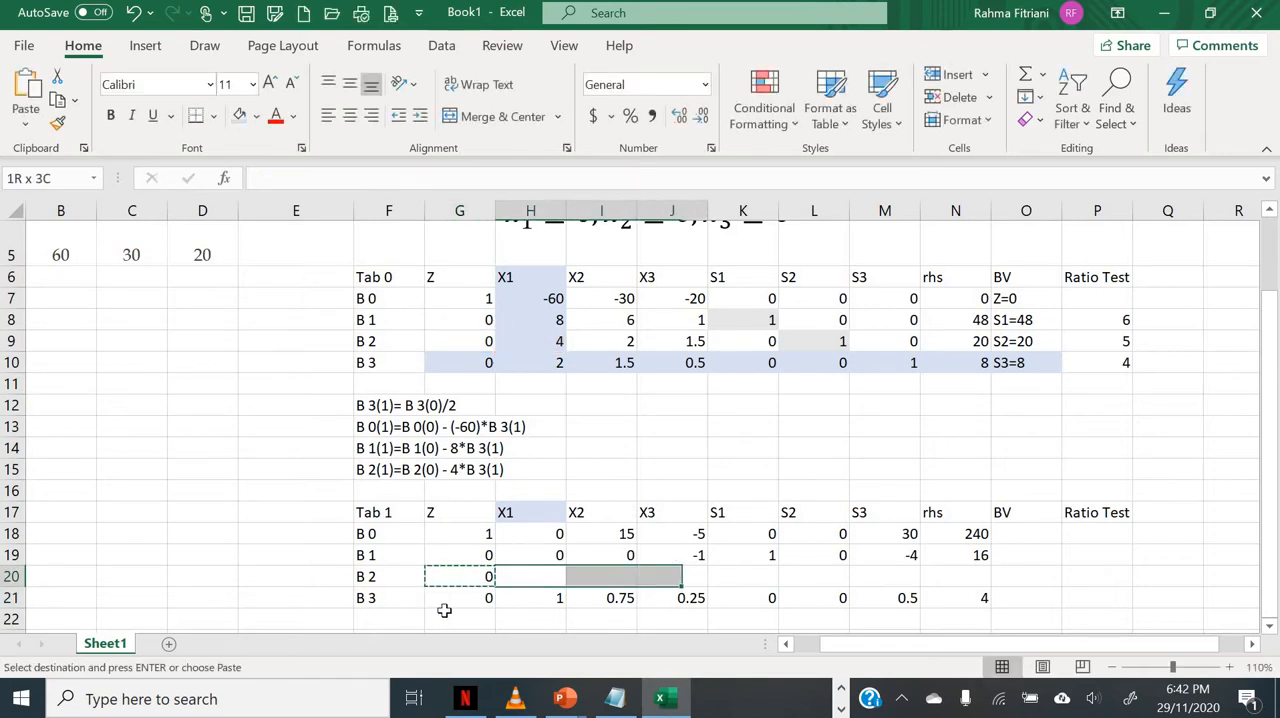
key("Return")
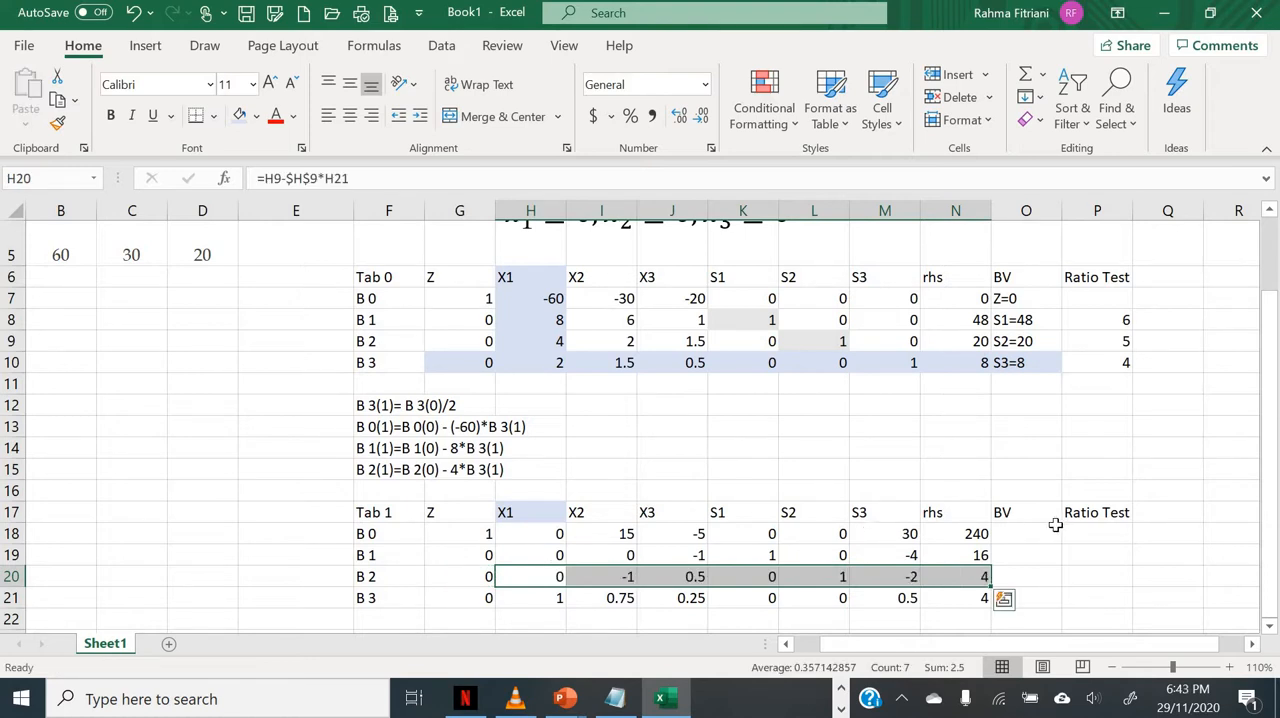
Step: Enter Z=240 in O18 as the basic variable entry of the B 0 row in Tab 1
scroll(1052, 522, "down", 1)
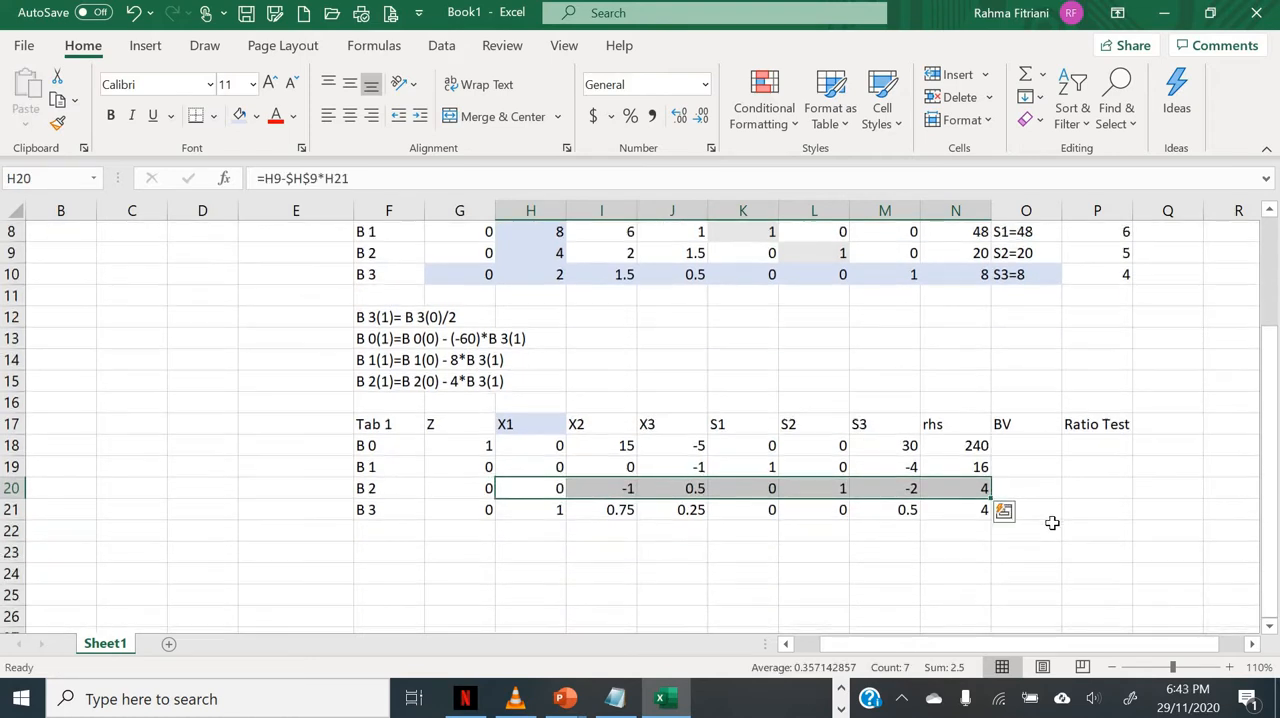
left_click(950, 546)
left_click(1034, 448)
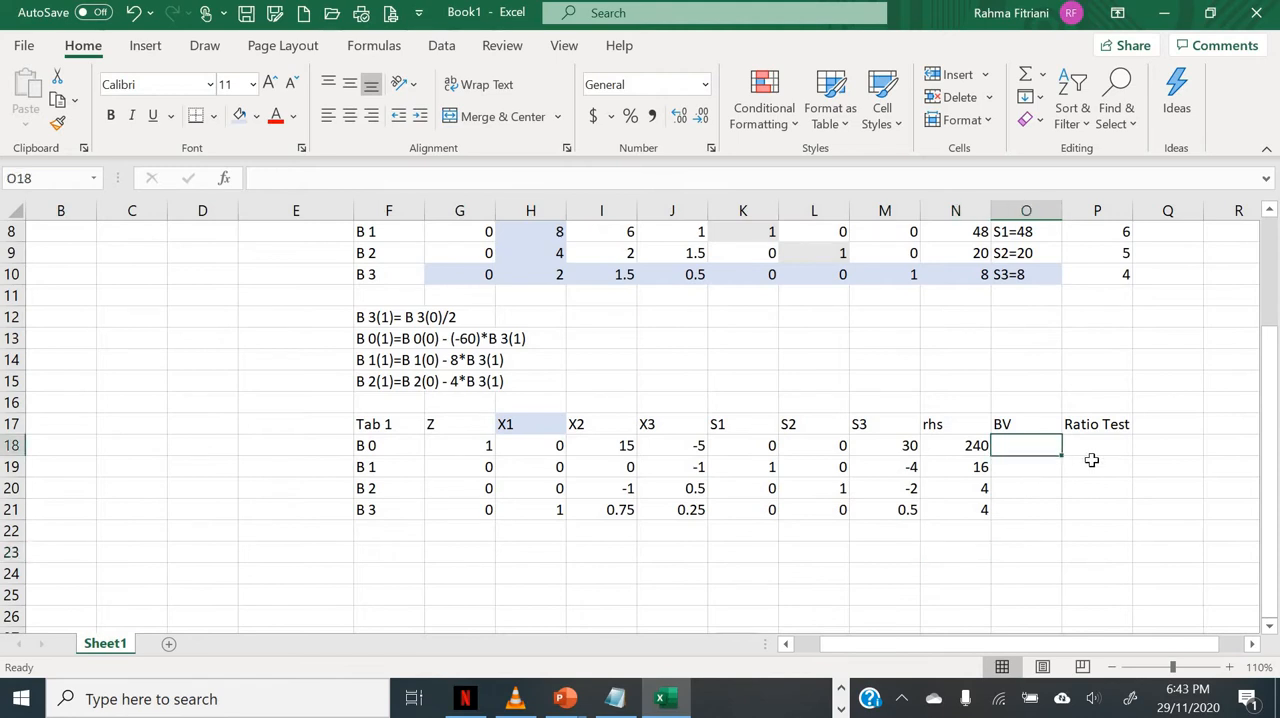
type("Z=240")
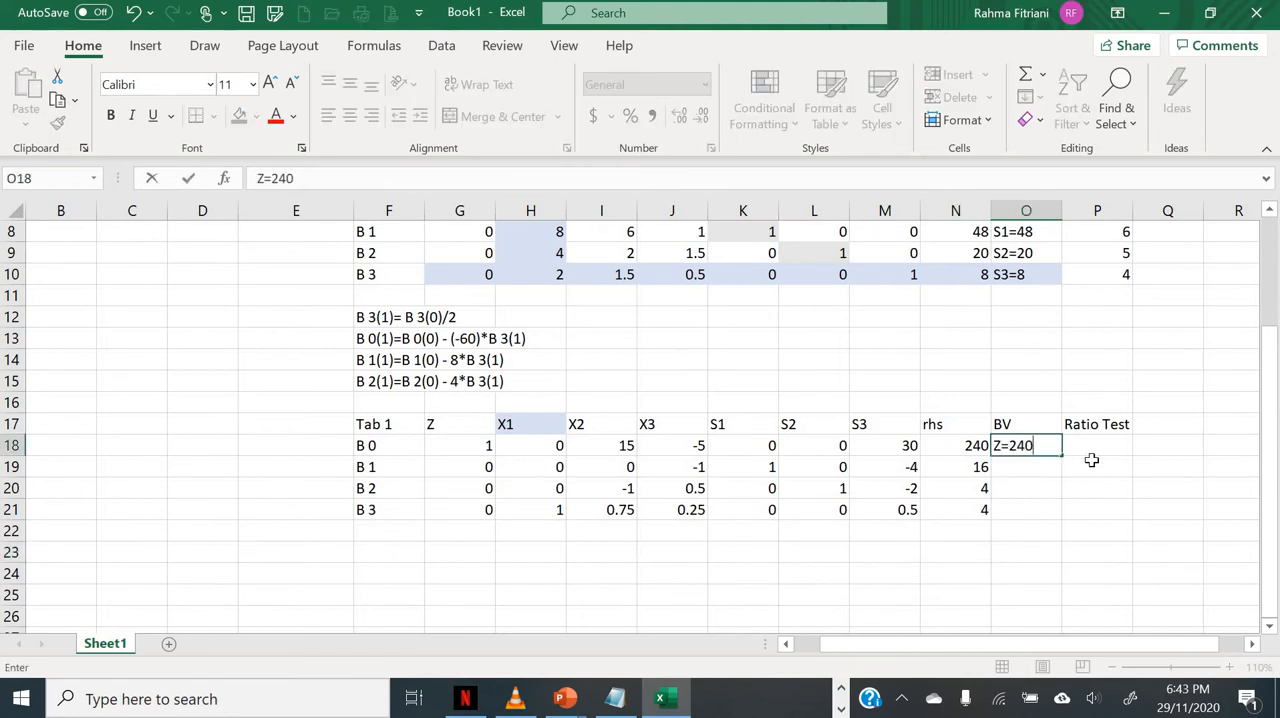
key("Return")
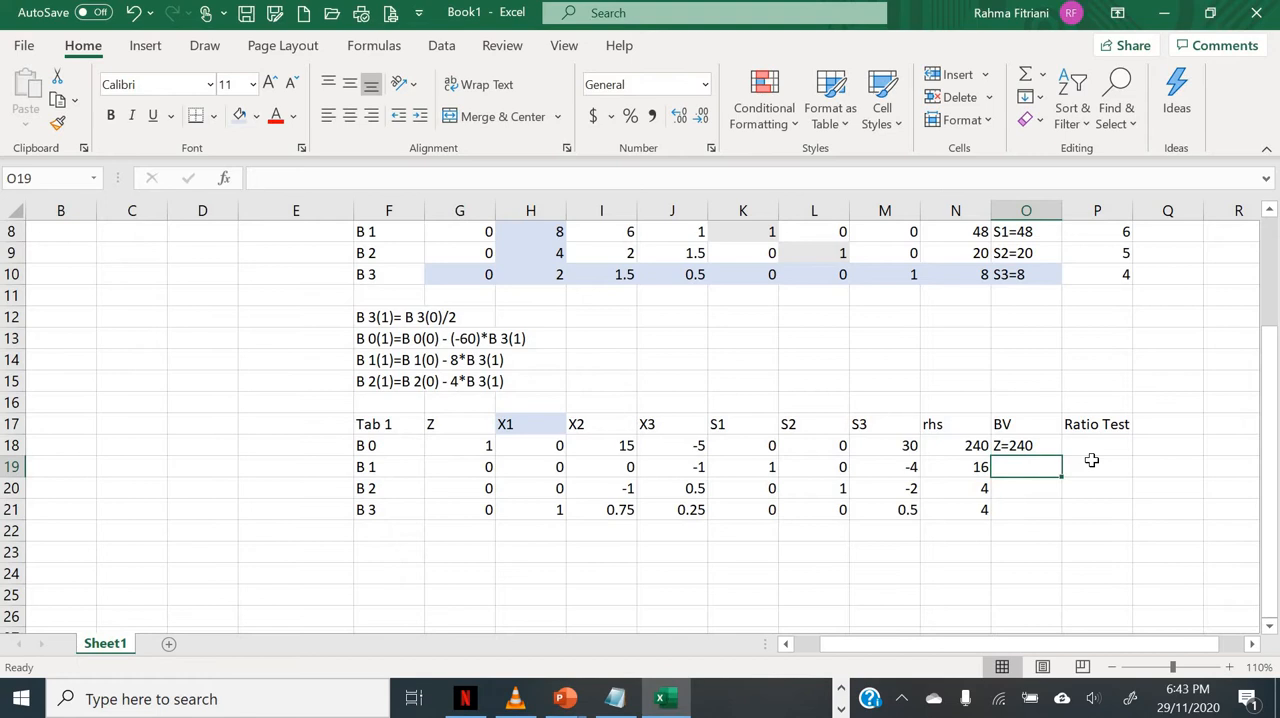
Step: Shade the basic-variable 1s of S1 in K19 and S2 in L20 with the light blue fill
left_click(760, 471)
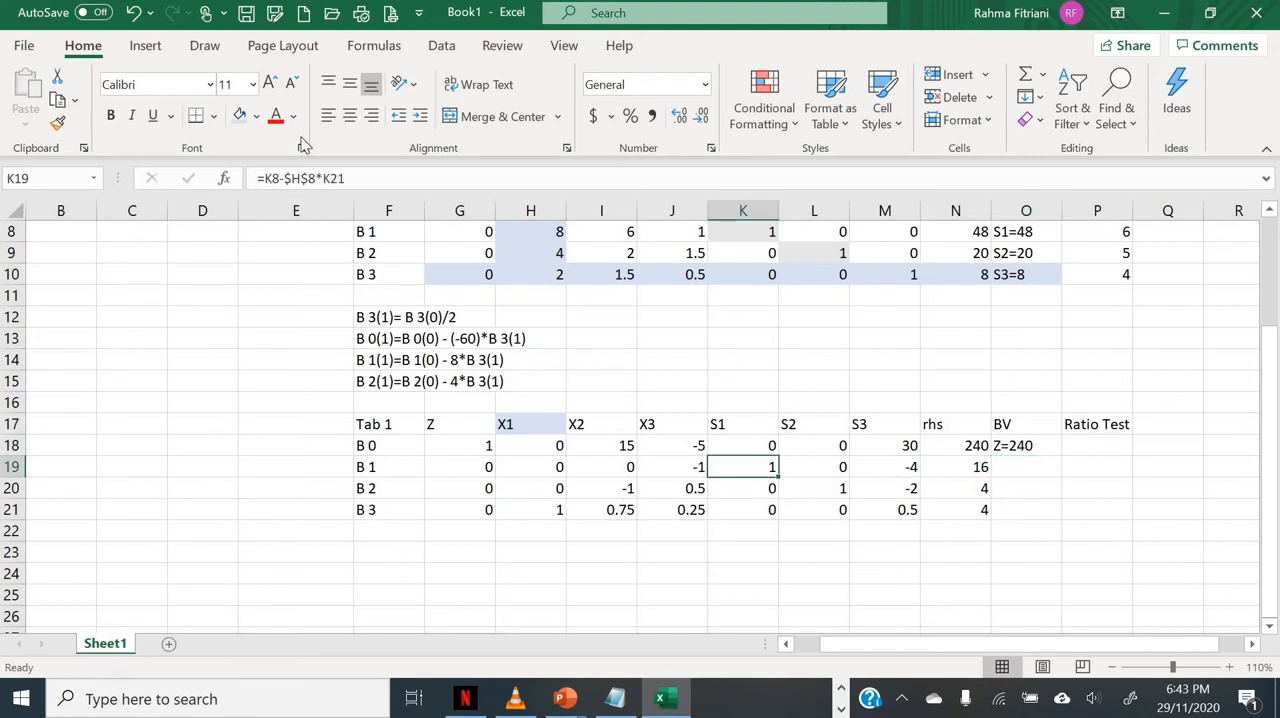
left_click(242, 117)
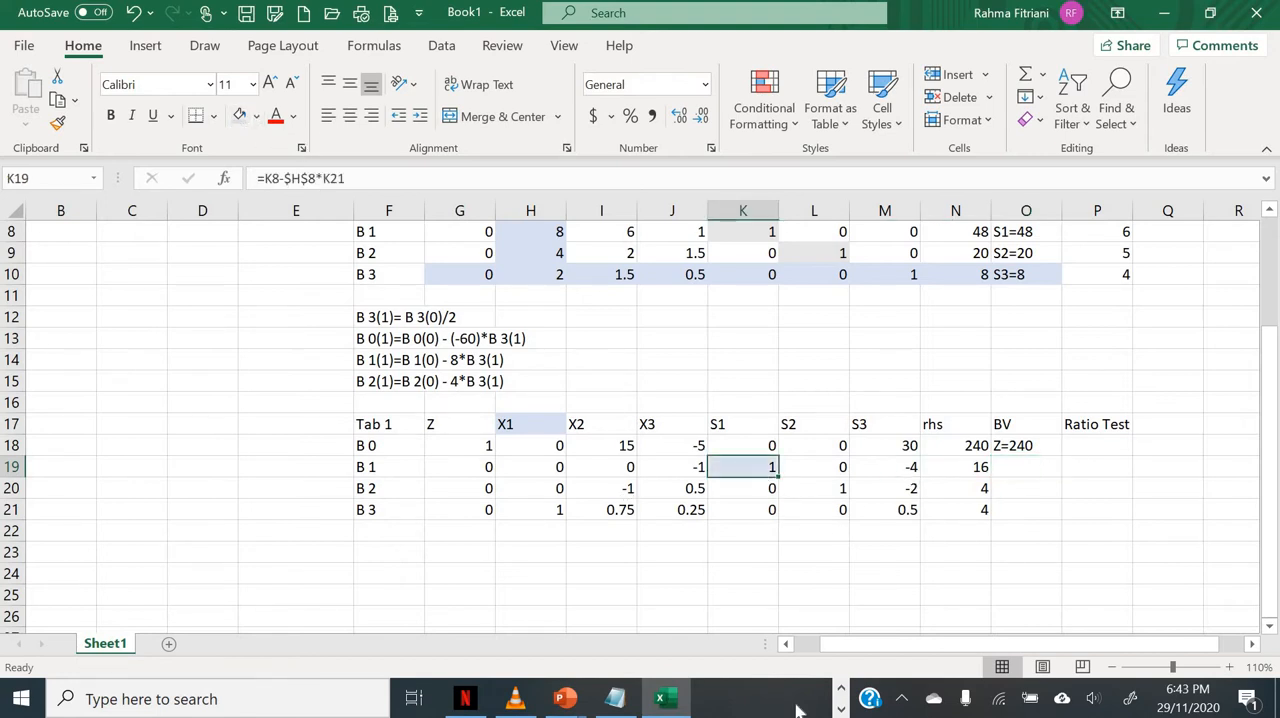
left_click(812, 492)
left_click(242, 117)
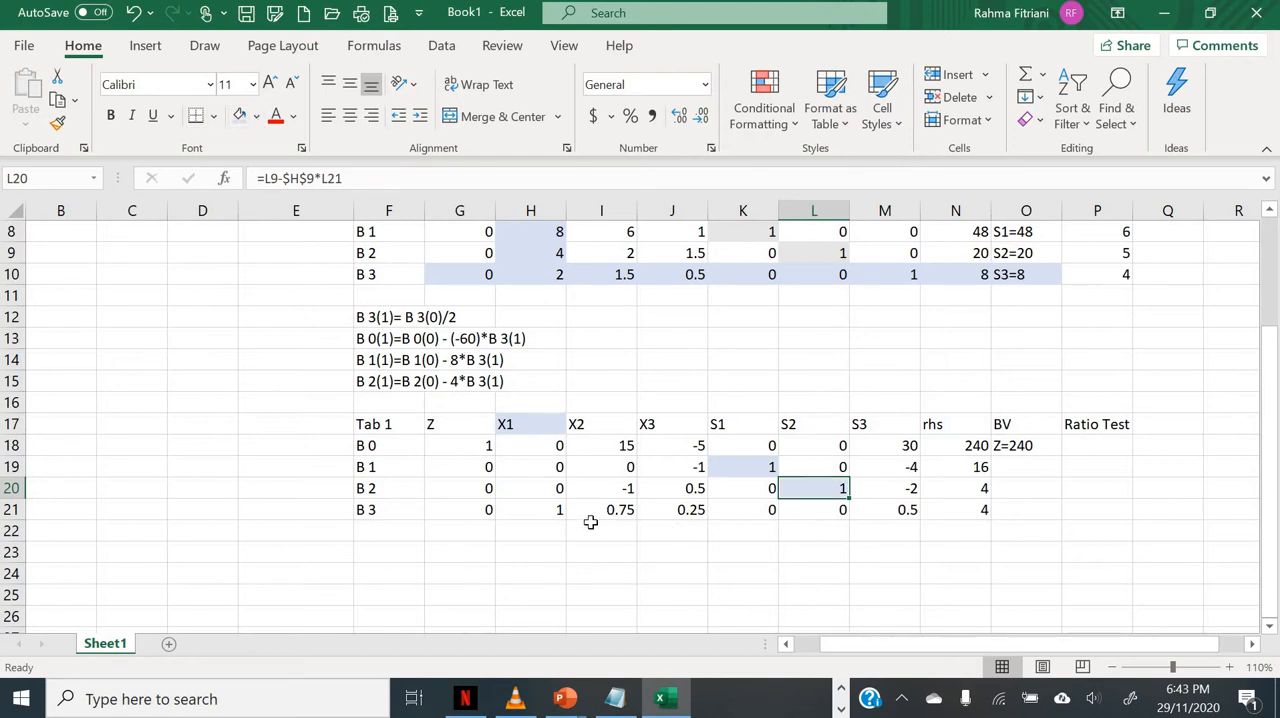
Step: Shade the basic-variable 1 of X1 in H21 with the light blue fill
left_click(543, 516)
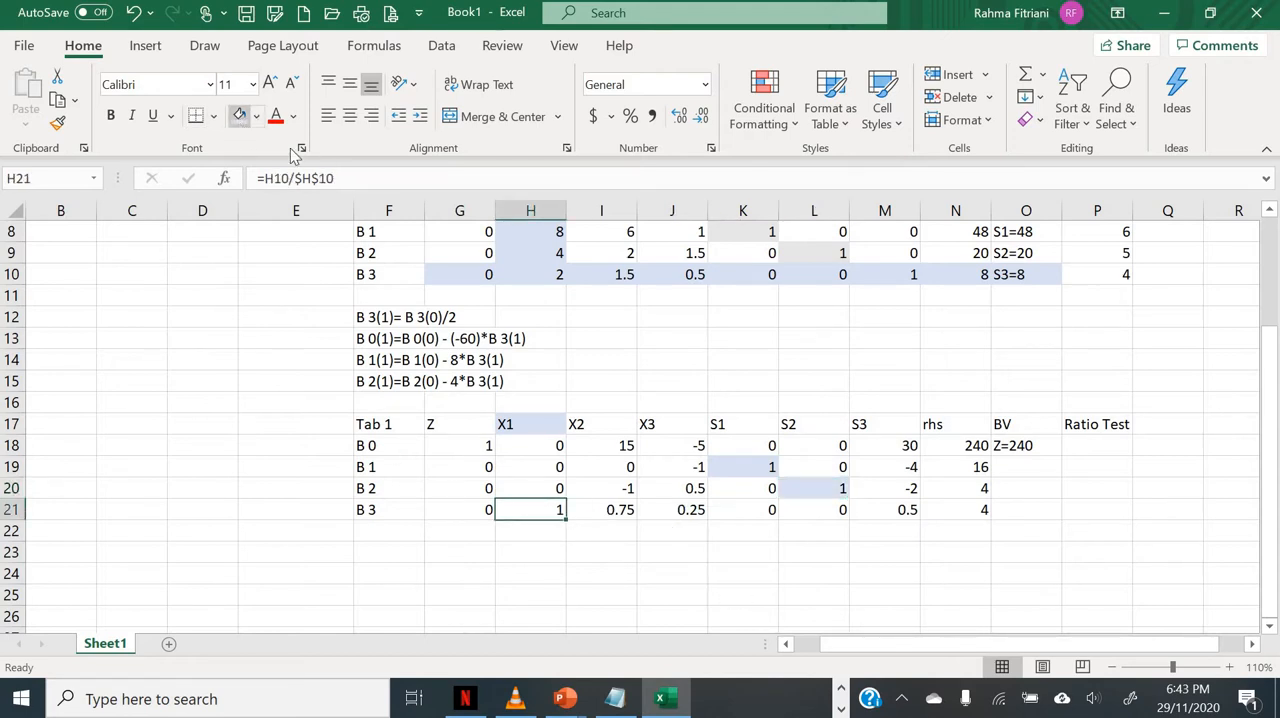
left_click(240, 116)
Step: Enter the remaining basic variables of Tab 1 in O19:O21 as S1=16, S2=4 and X1=4
left_click(1025, 466)
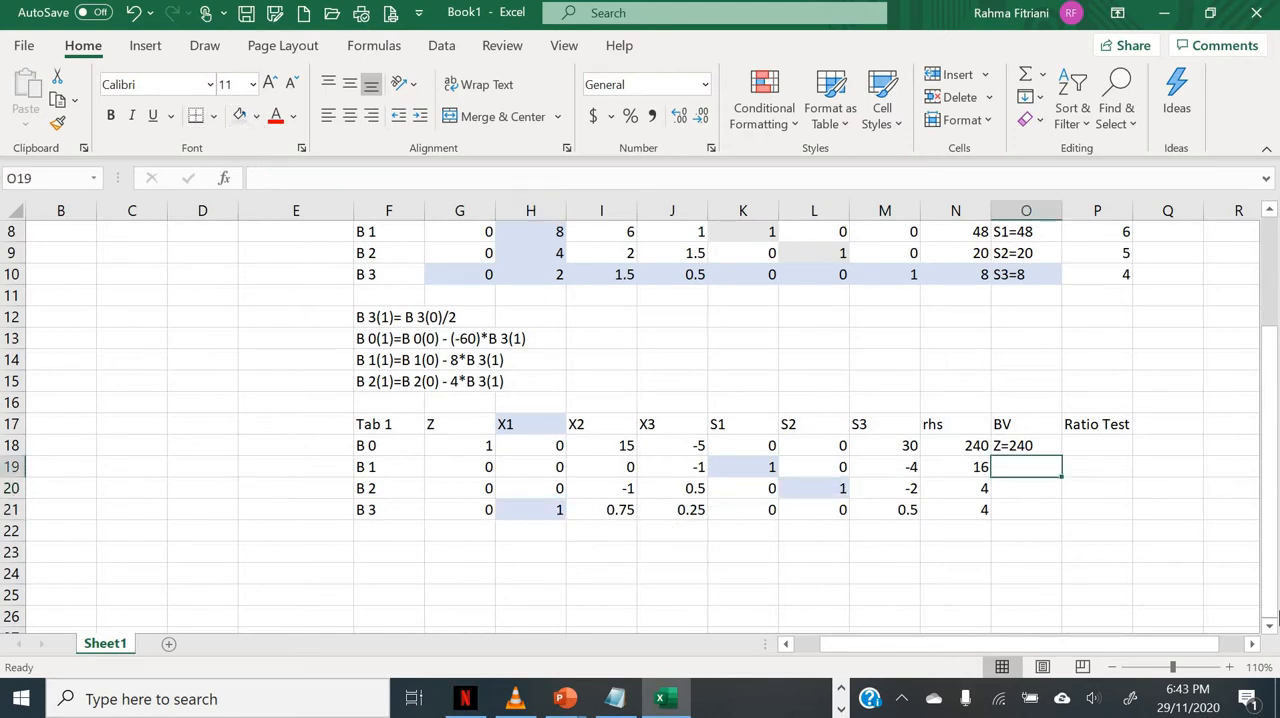
type("S1=16")
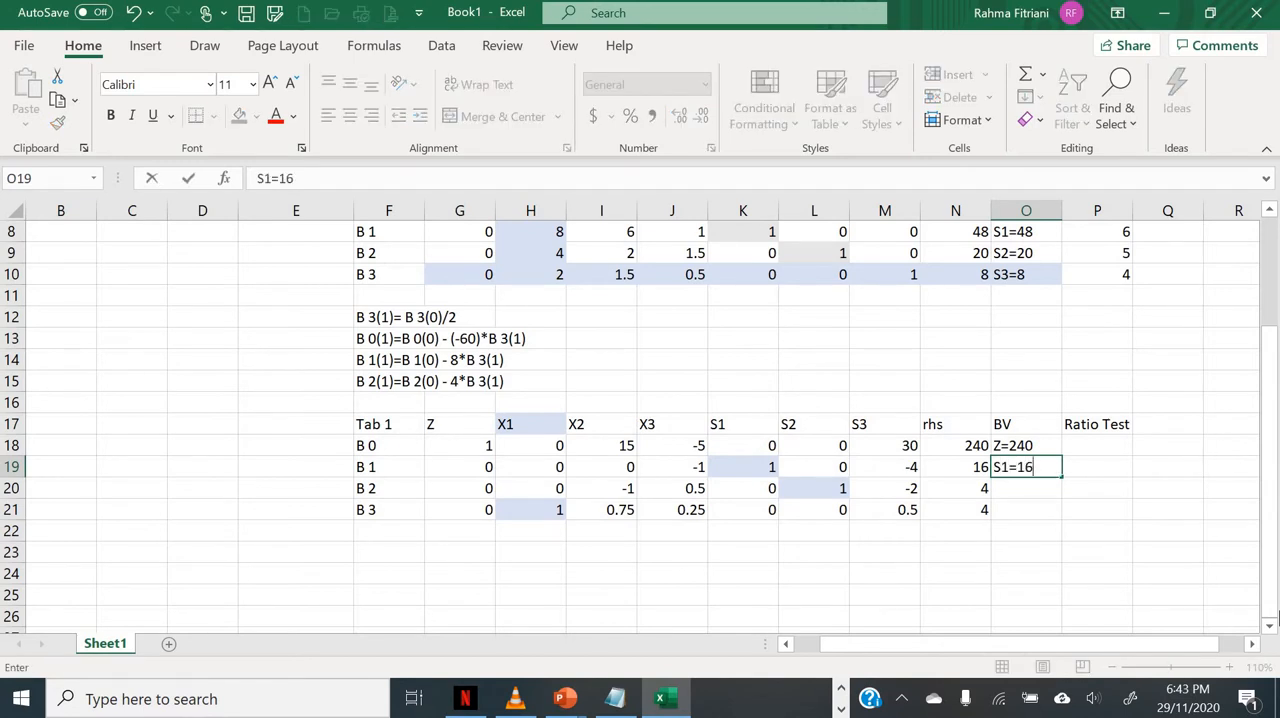
key("Return")
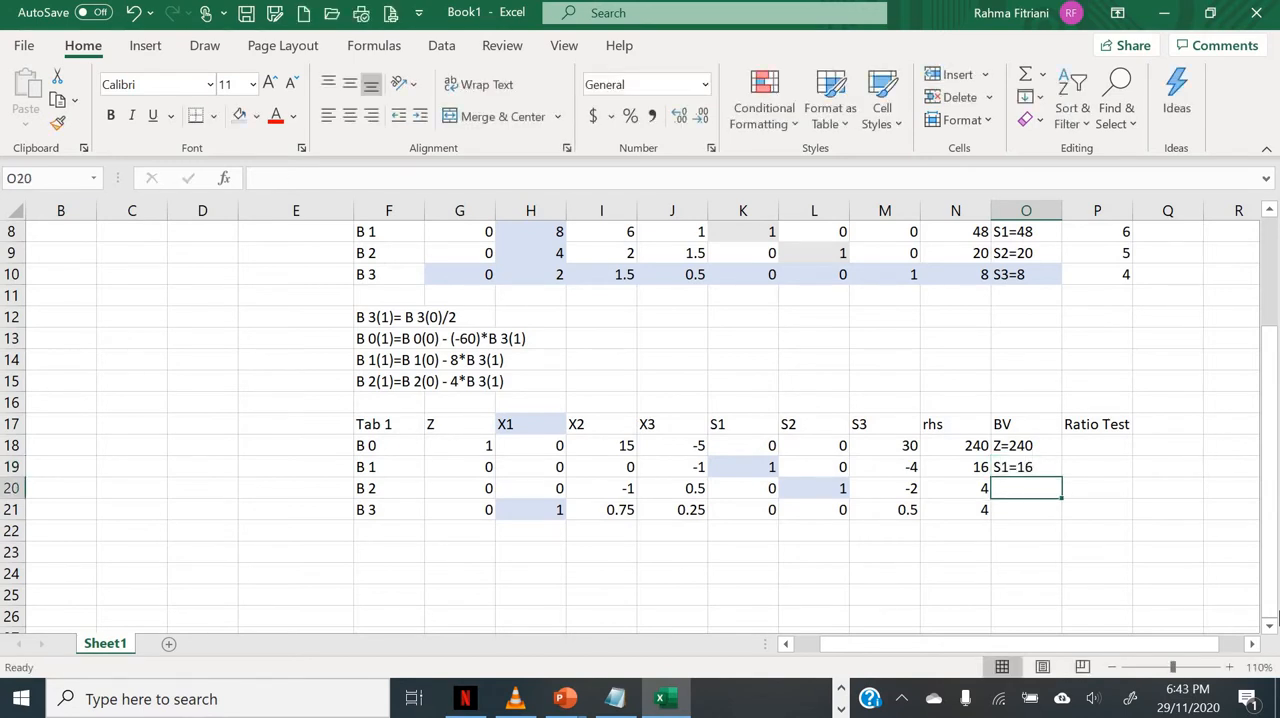
type("S2=4")
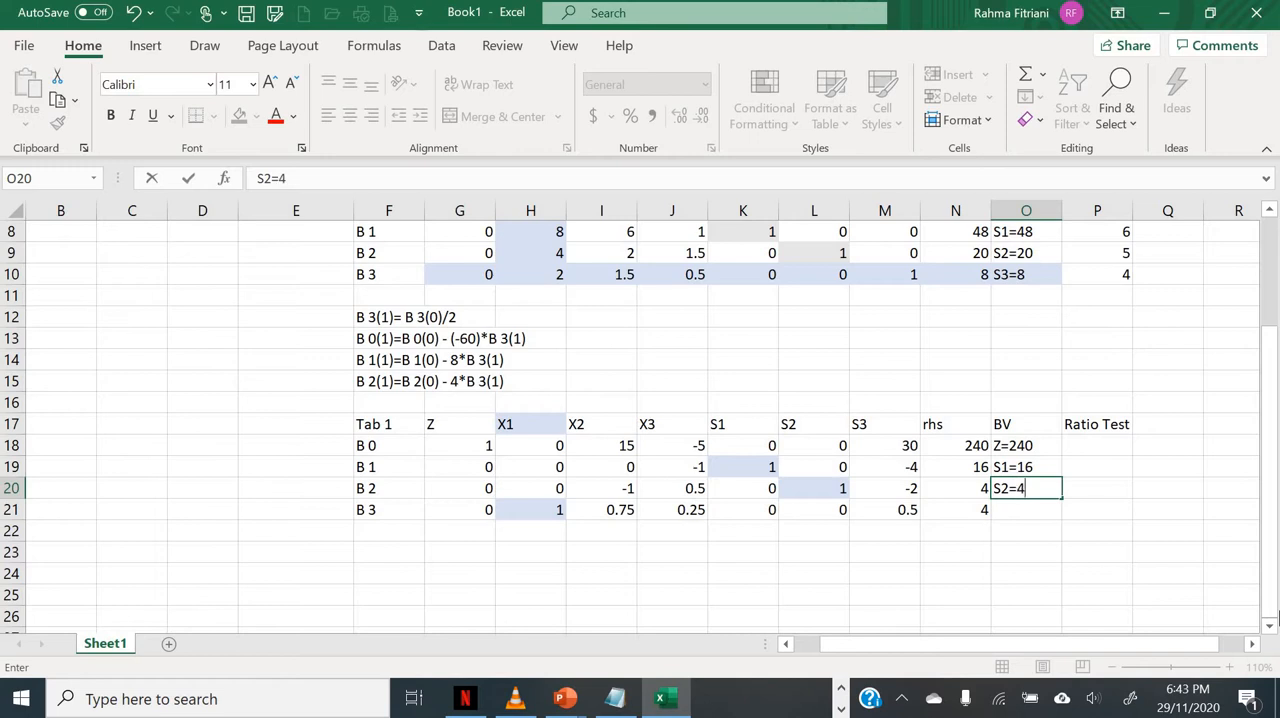
key("Return")
type("X")
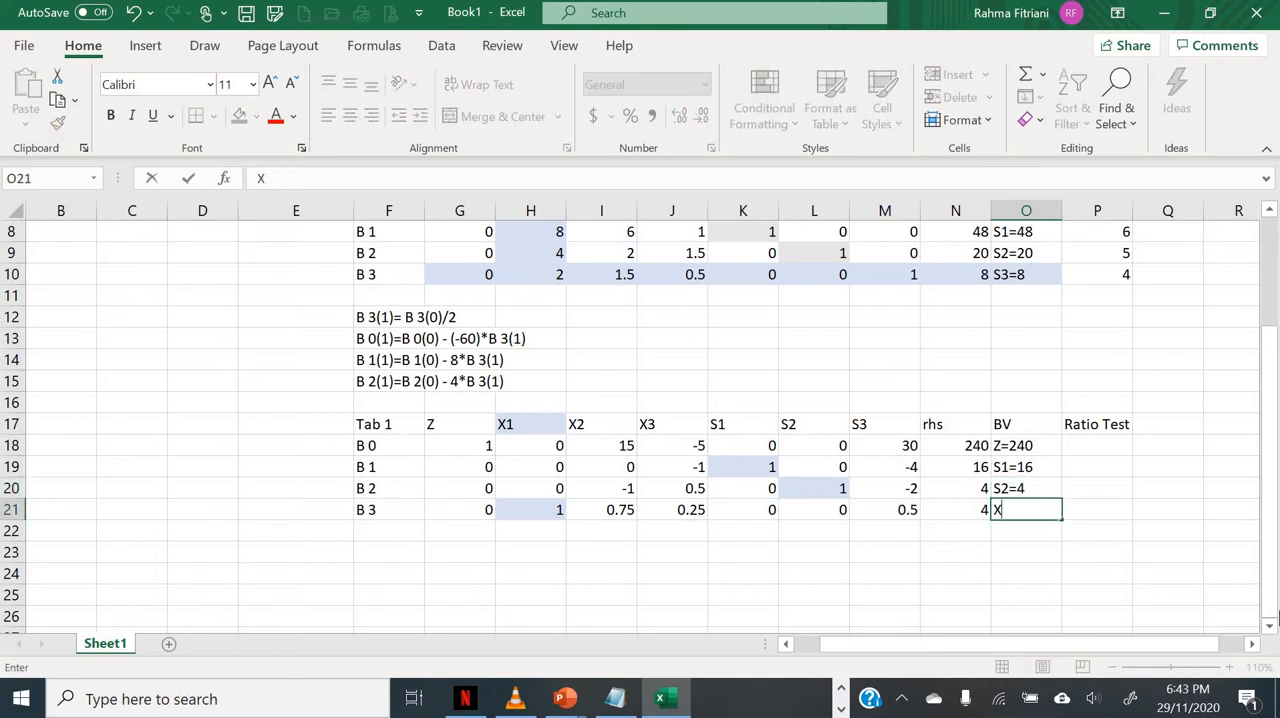
type("1=4")
key("Return")
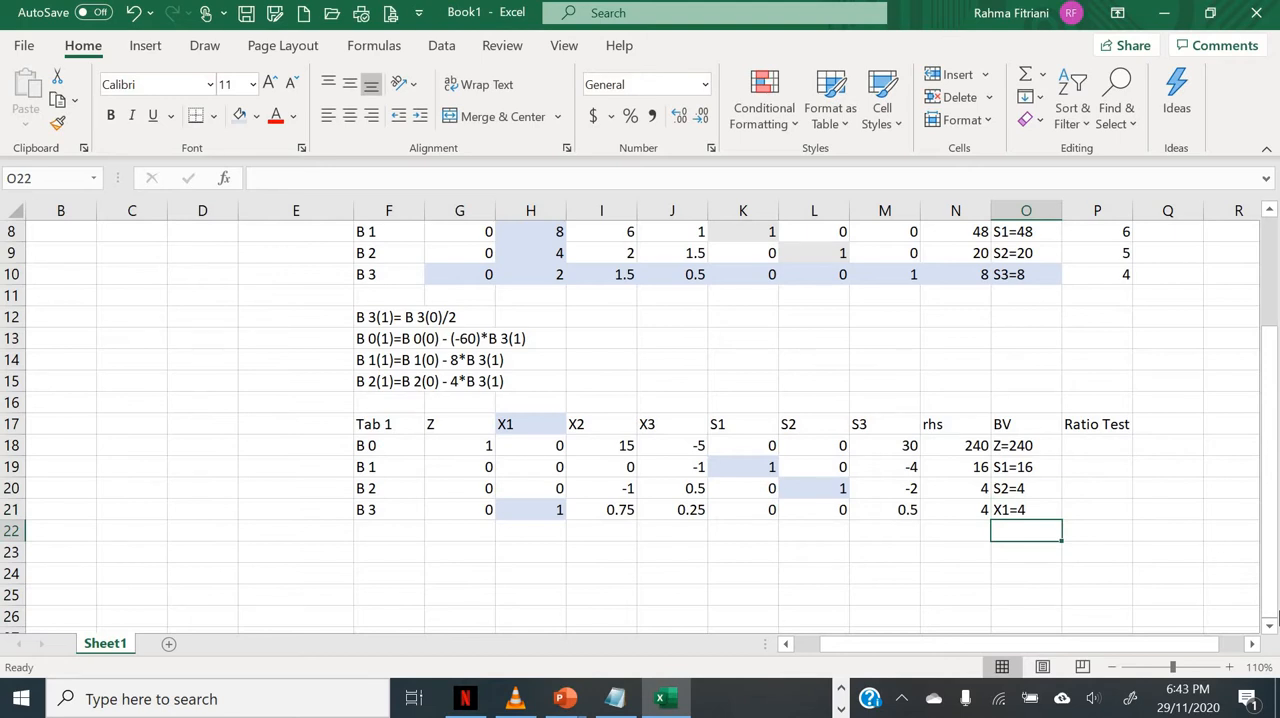
left_click(664, 444)
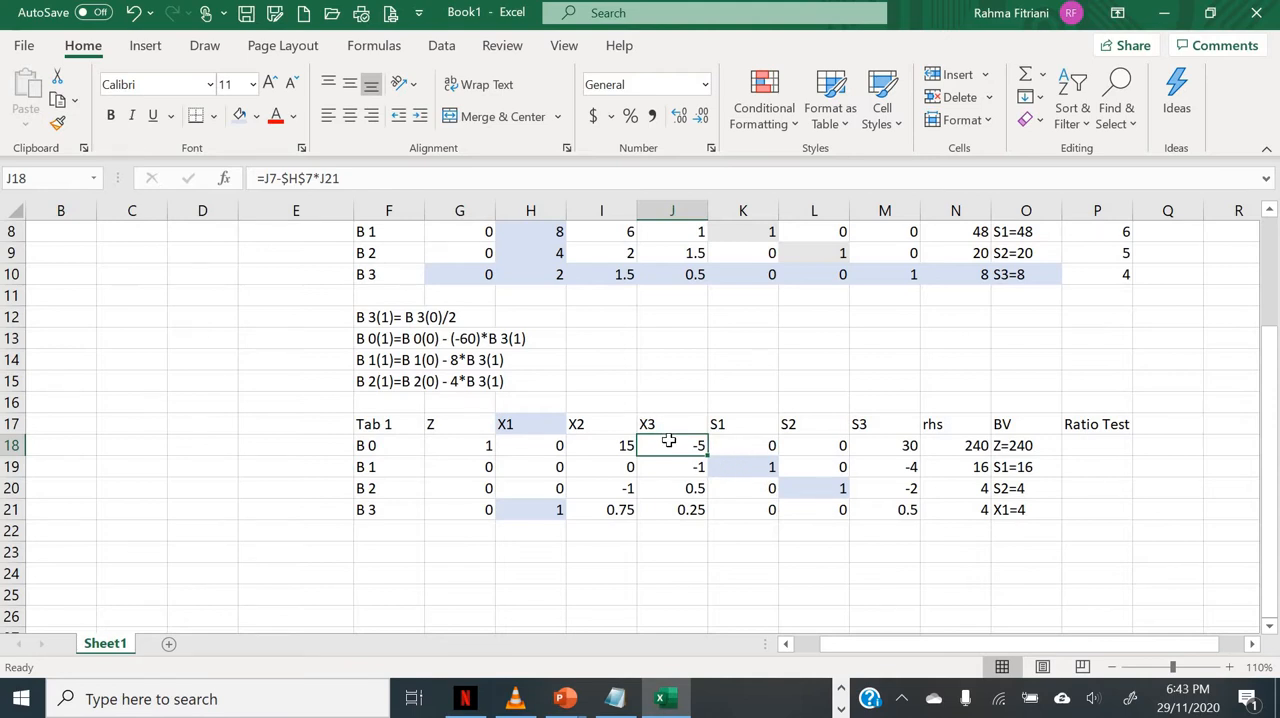
left_click_drag(668, 441, 683, 505)
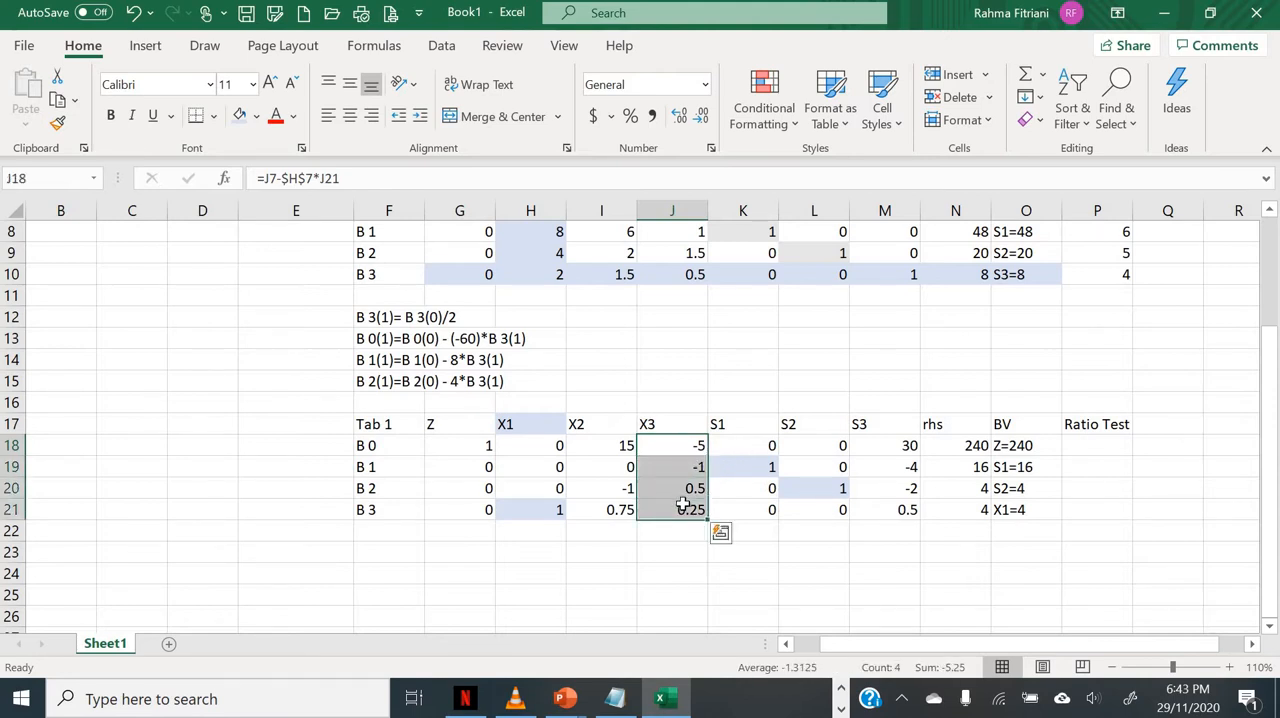
left_click(666, 552)
Step: Remove all fill colour from the Tab 1 cells F17:M21
left_click_drag(366, 425, 912, 512)
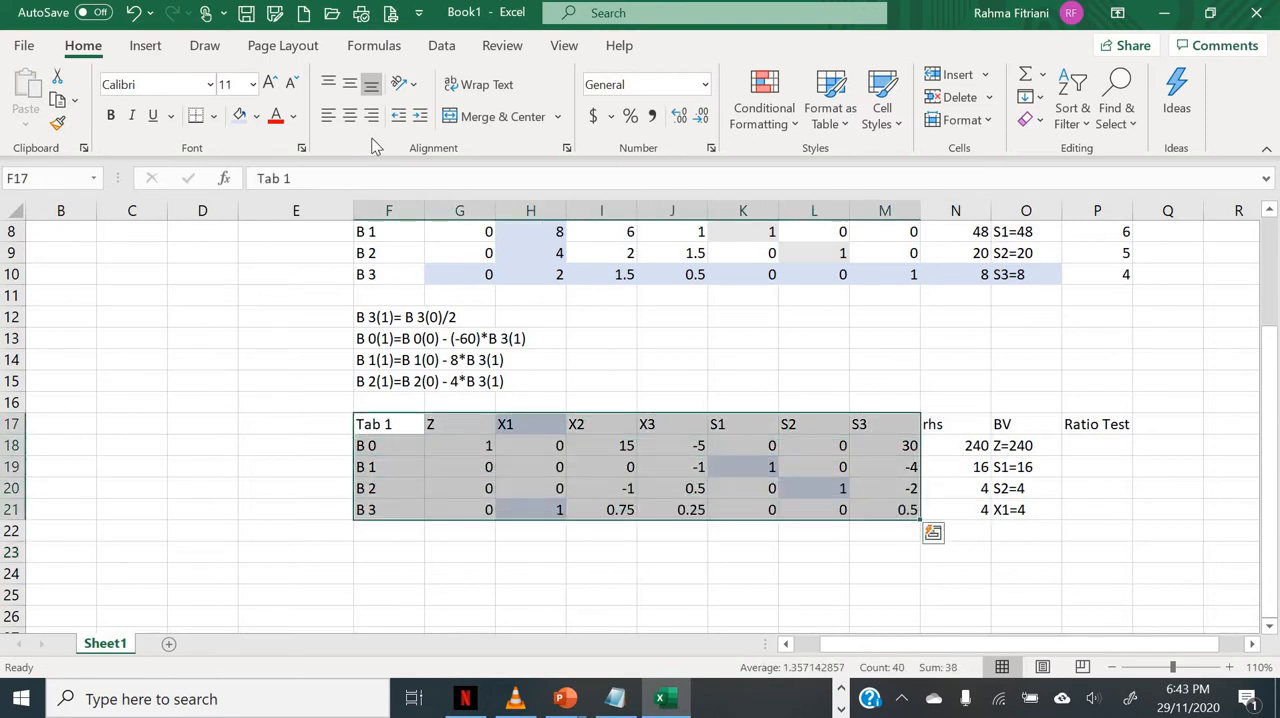
left_click(255, 117)
left_click(290, 334)
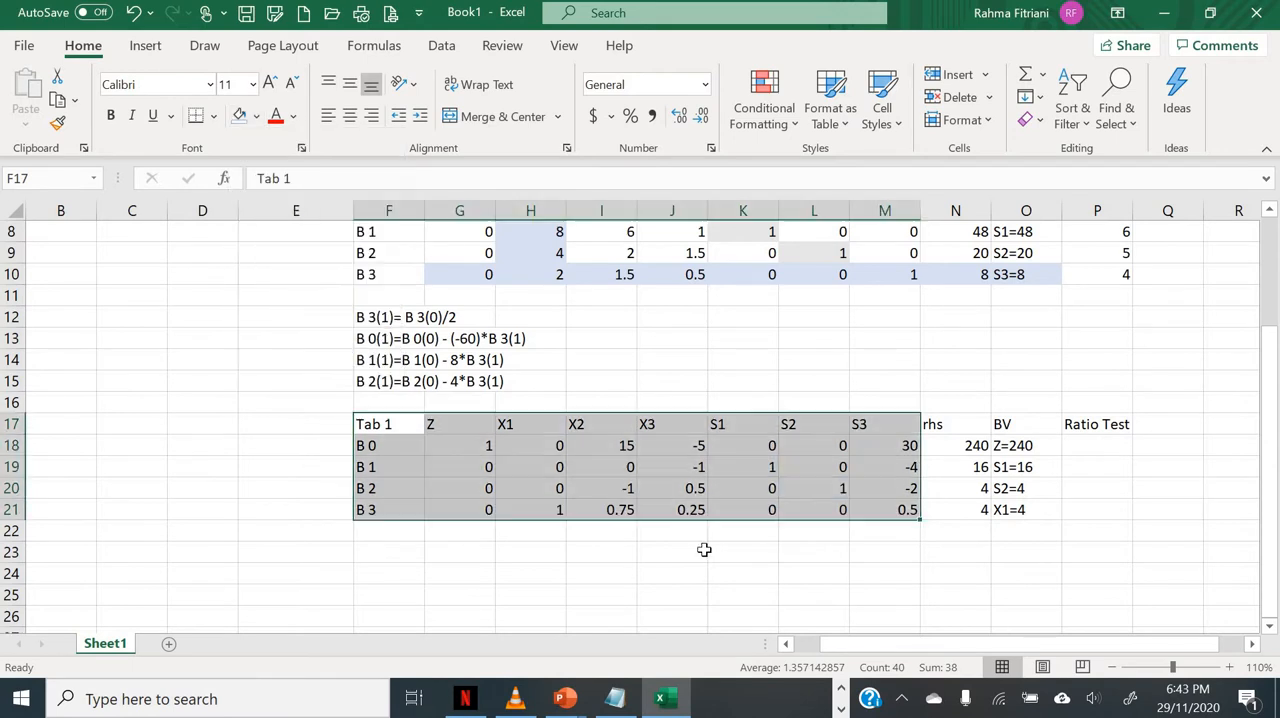
left_click(731, 599)
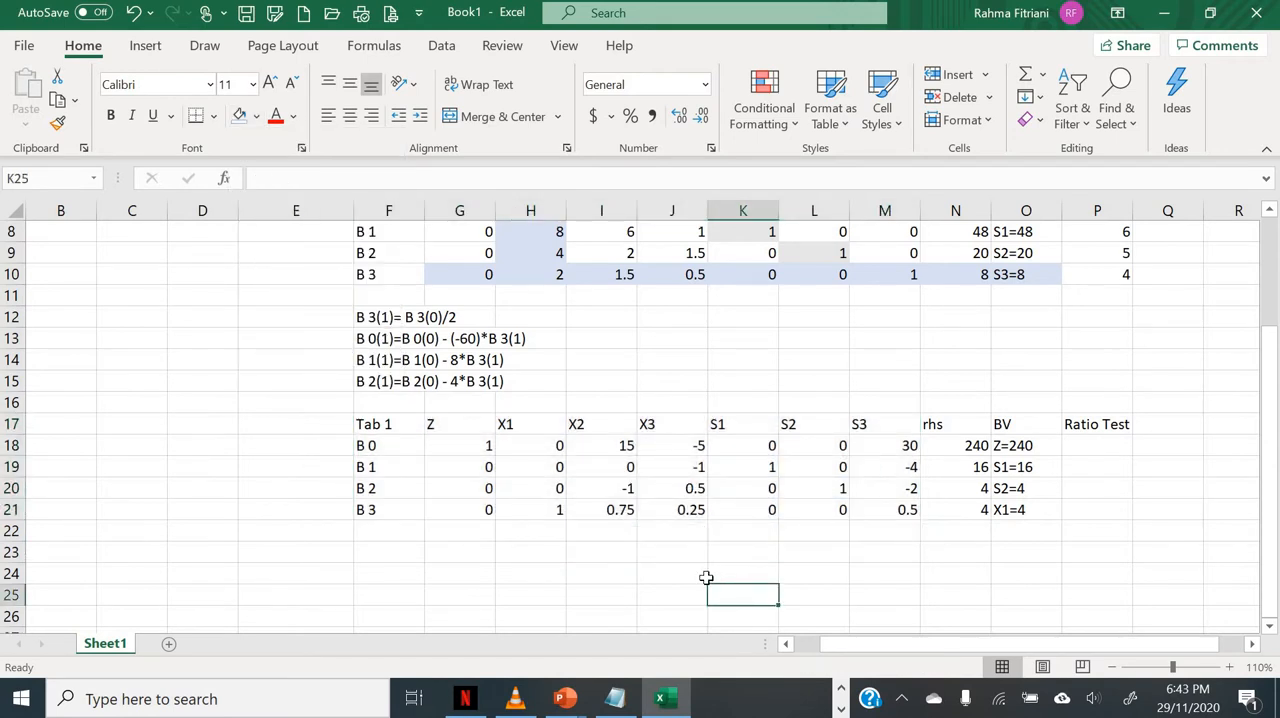
Step: Shade the X3 column of Tab 1, J17:J21, with the light blue fill as the pivot column
scroll(657, 513, "down", 2)
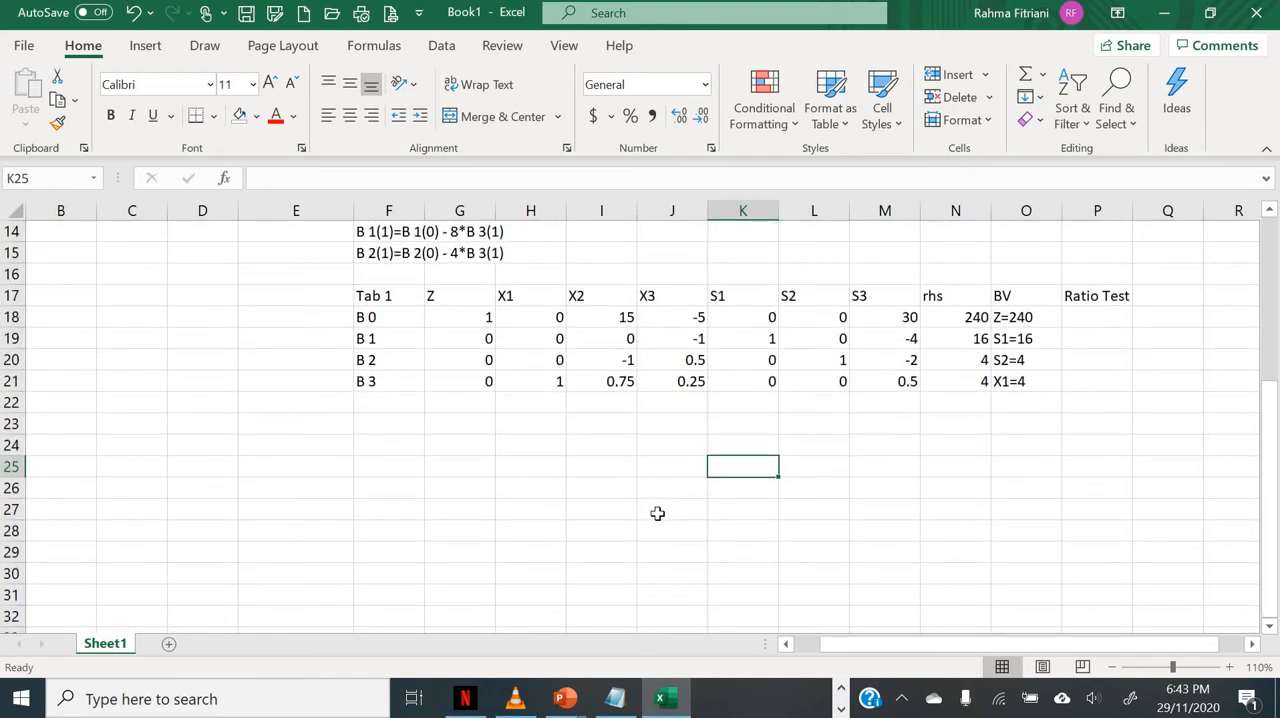
left_click_drag(676, 295, 688, 377)
left_click(257, 116)
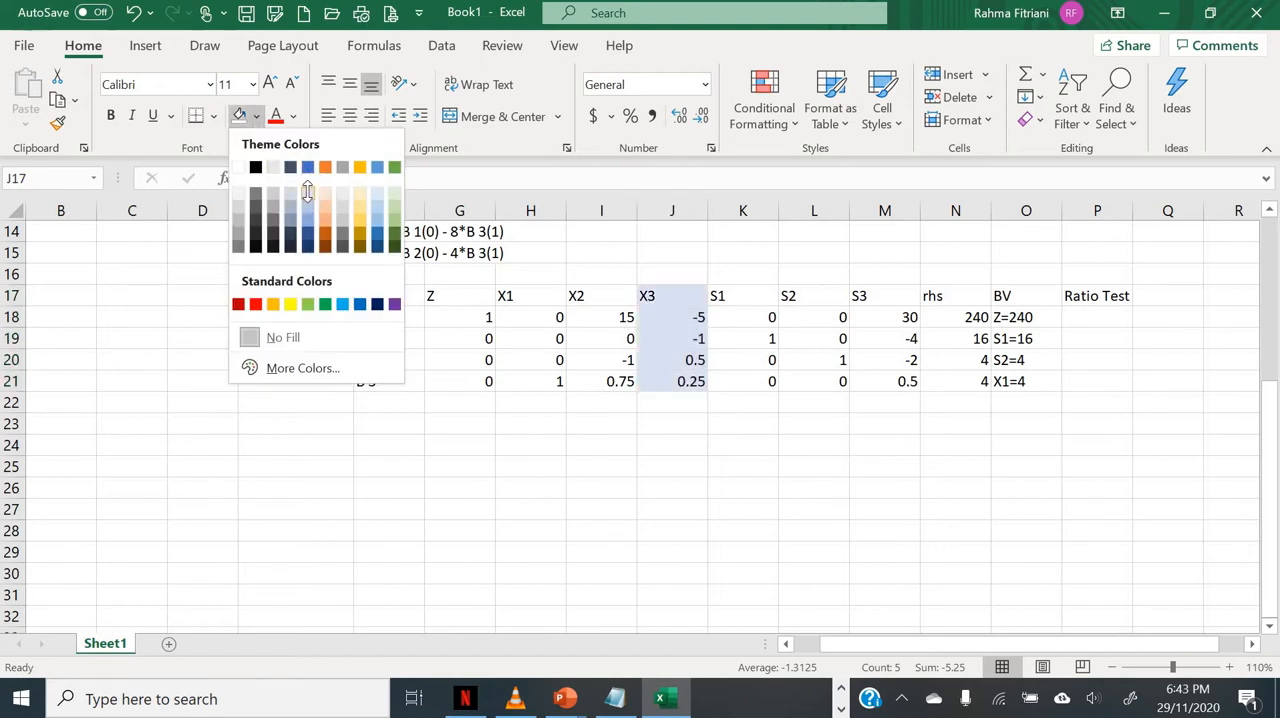
left_click(304, 191)
Step: Enter the formula =N20/J20 in P20 for the ratio test of the B 2 row in Tab 1
left_click(1096, 342)
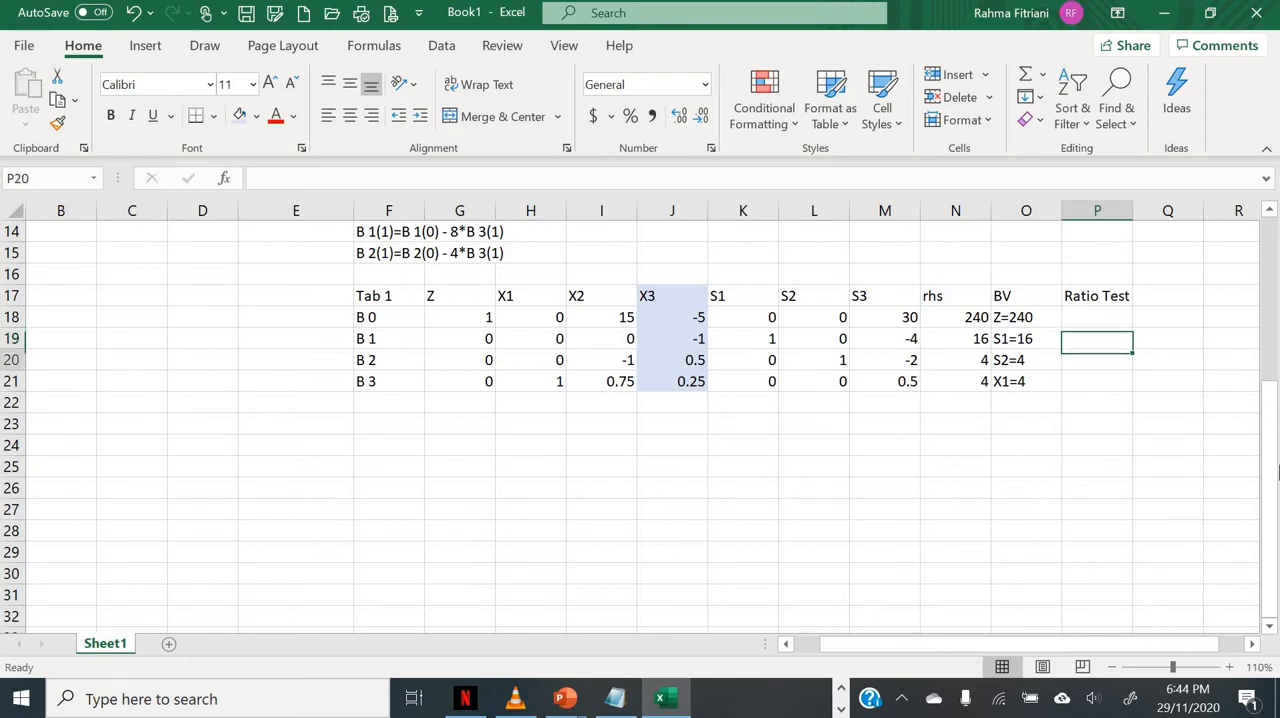
key("Down")
type("=")
key("Left")
key("Left")
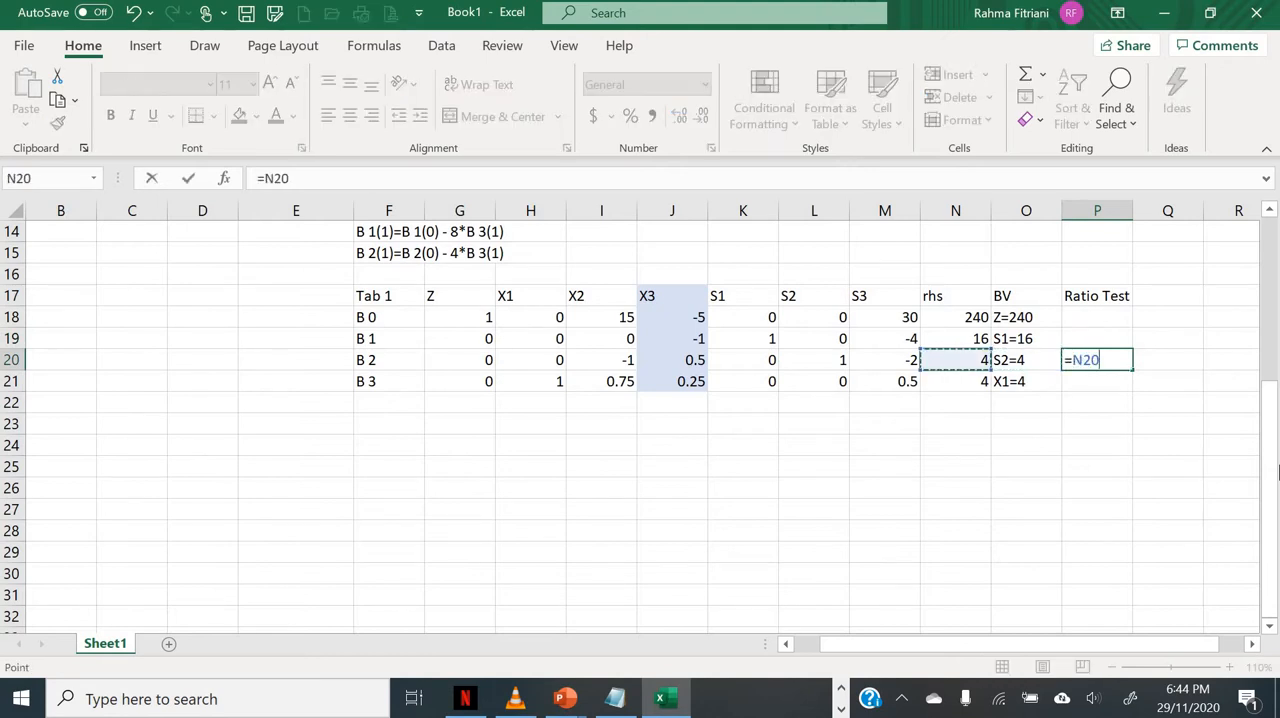
type("/")
key("Left")
key("Left")
key("Left")
key("Left")
key("Left")
key("Left")
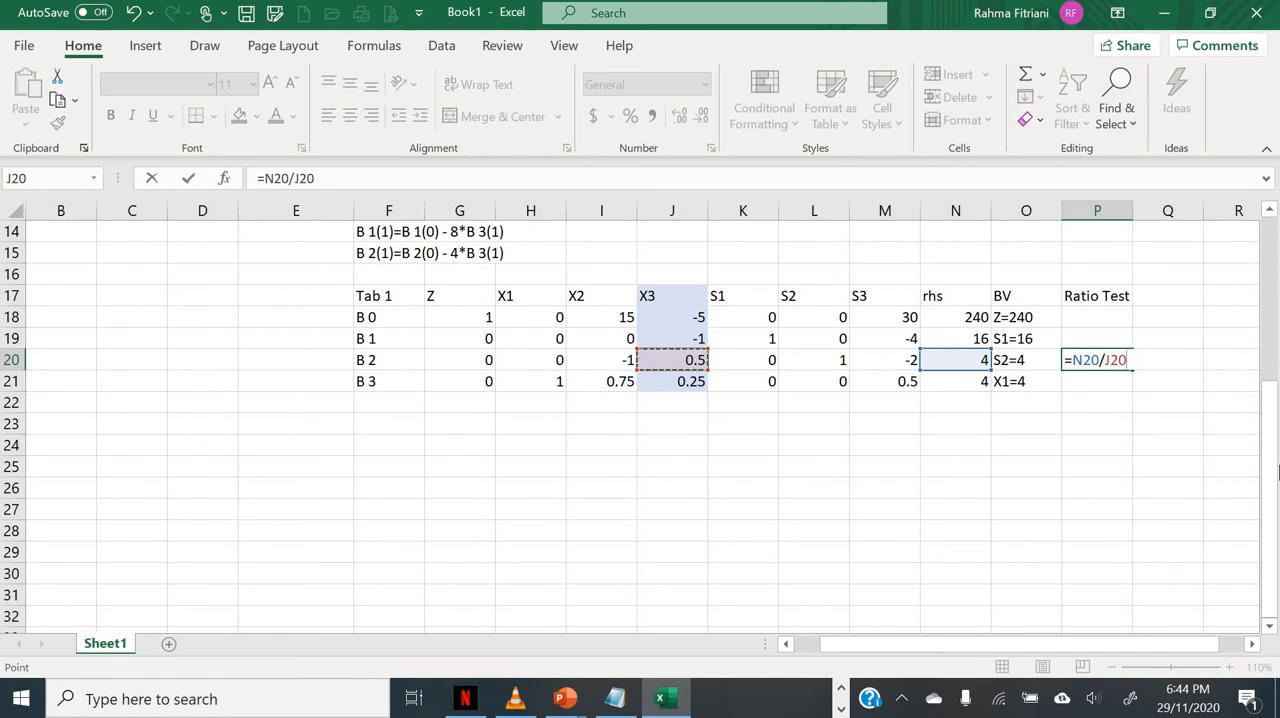
key("Return")
Step: Copy the ratio test formula from P20 down to P21 for the B 3 row
key("Up")
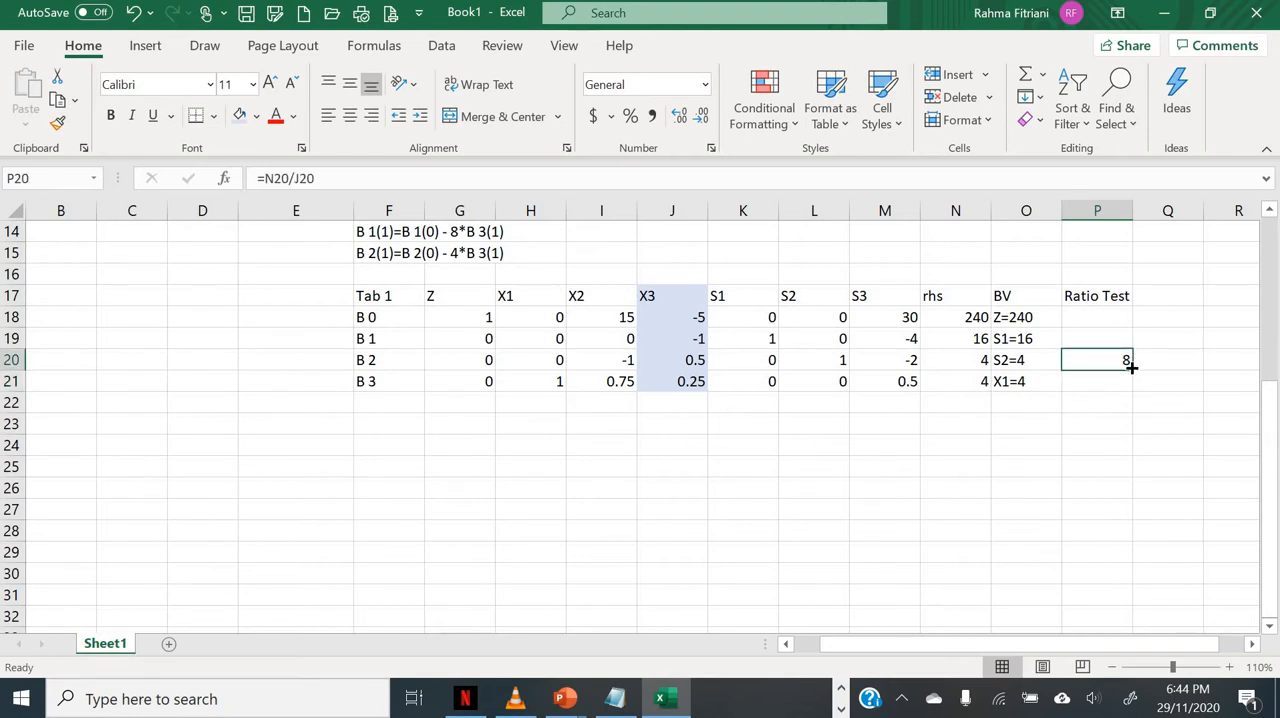
left_click_drag(1130, 367, 1135, 398)
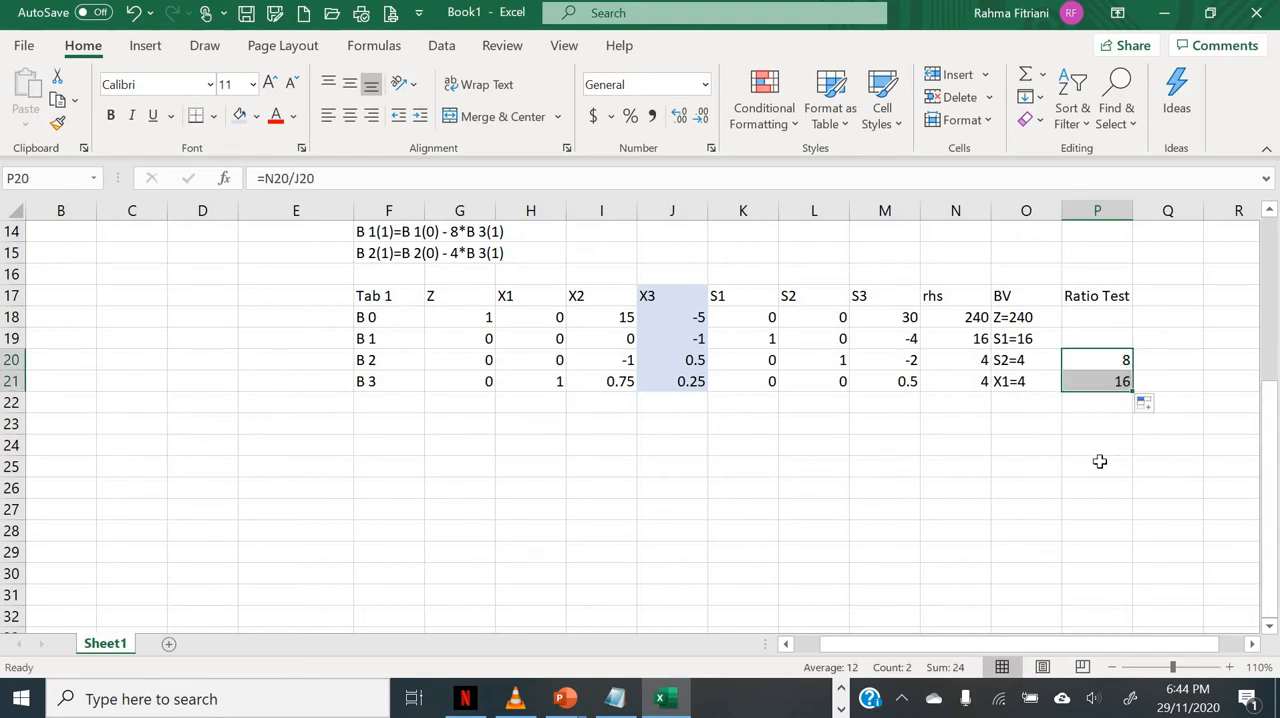
left_click(1074, 440)
Step: Shade the B 2 row of Tab 1, G20:N20, with the light blue fill as the pivot row
left_click(1082, 362)
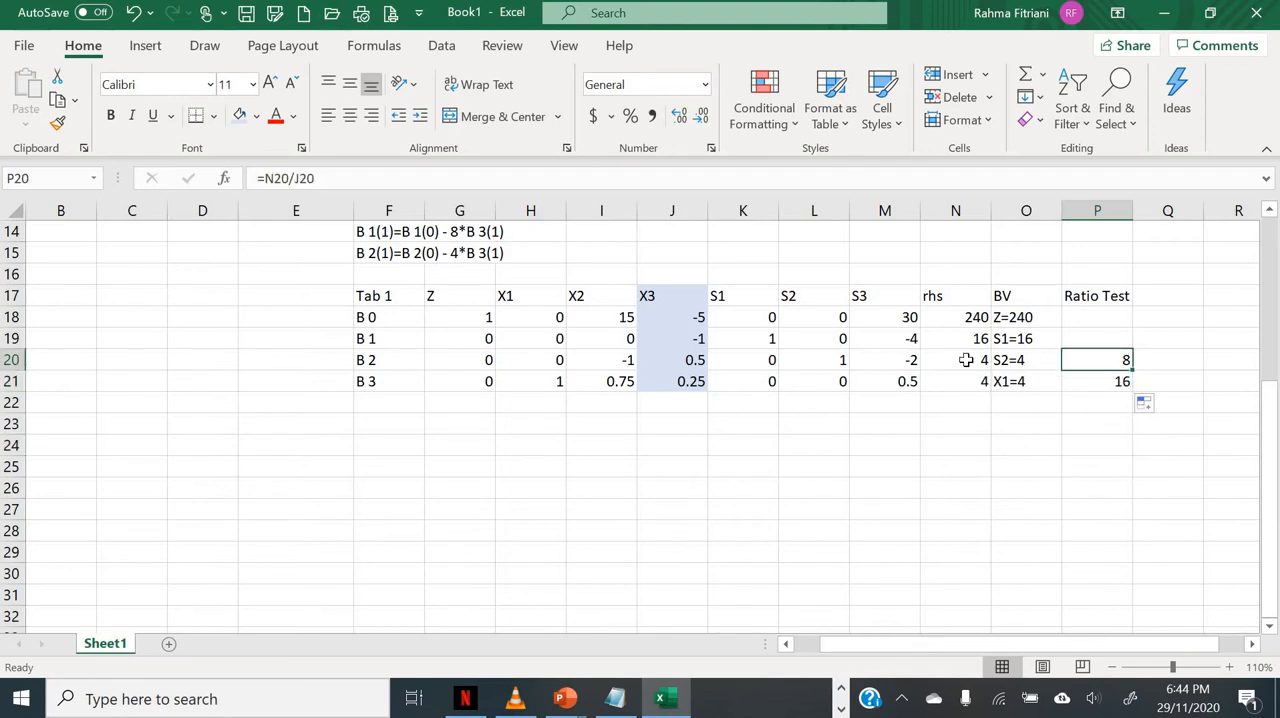
left_click_drag(965, 358, 443, 354)
left_click(237, 121)
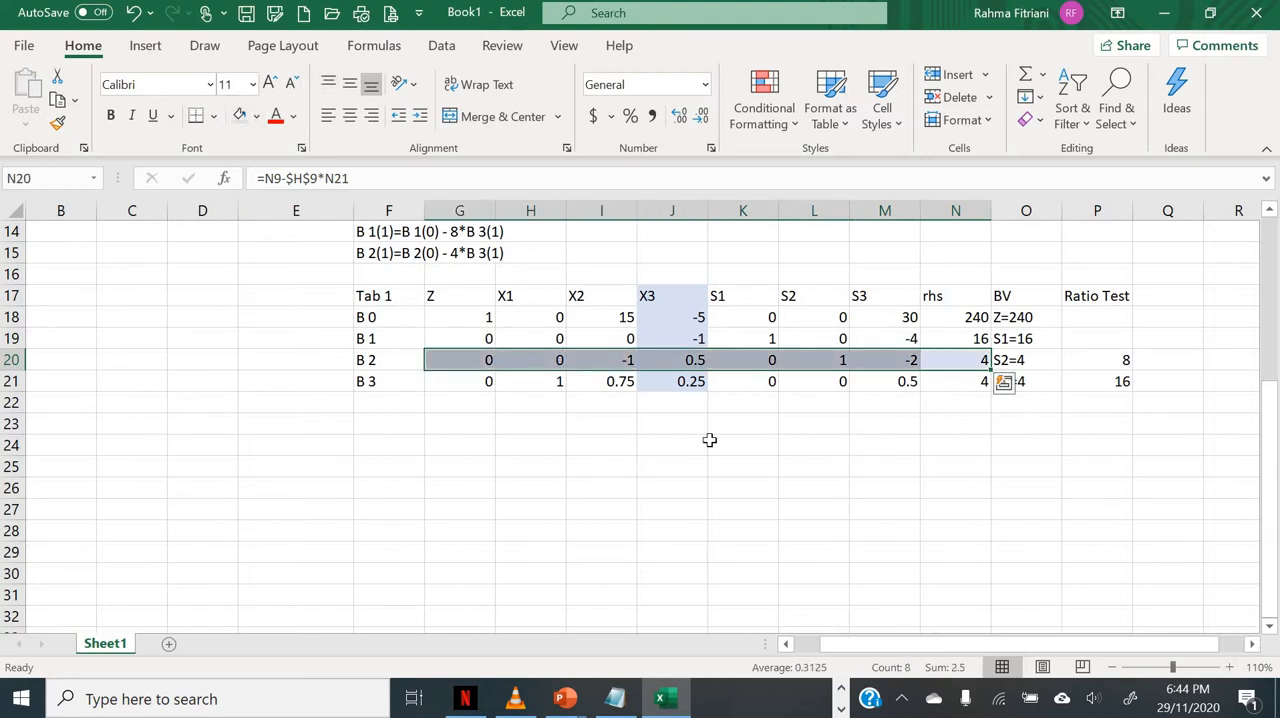
left_click(604, 426)
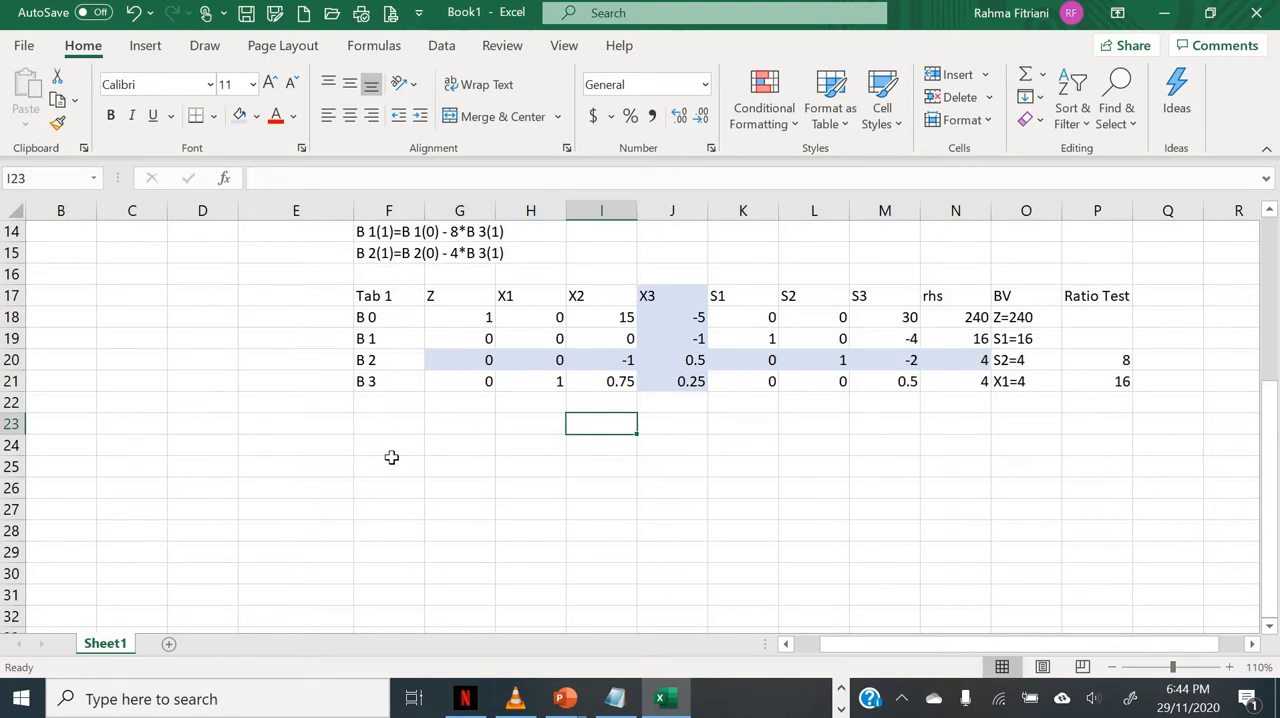
Step: Write the pivot row operation B 2(2)=B 2(1)/0.5 as text in F23 below Tab 1
scroll(391, 457, "down", 1)
left_click(365, 364)
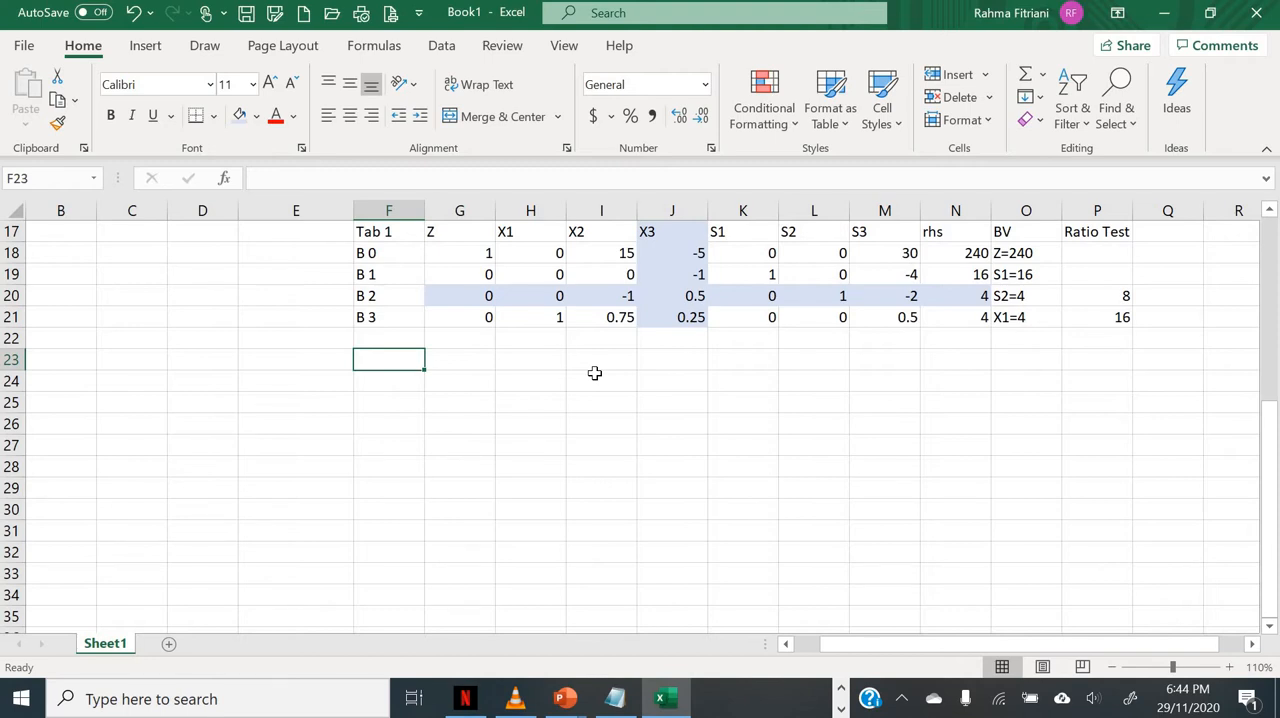
type("B")
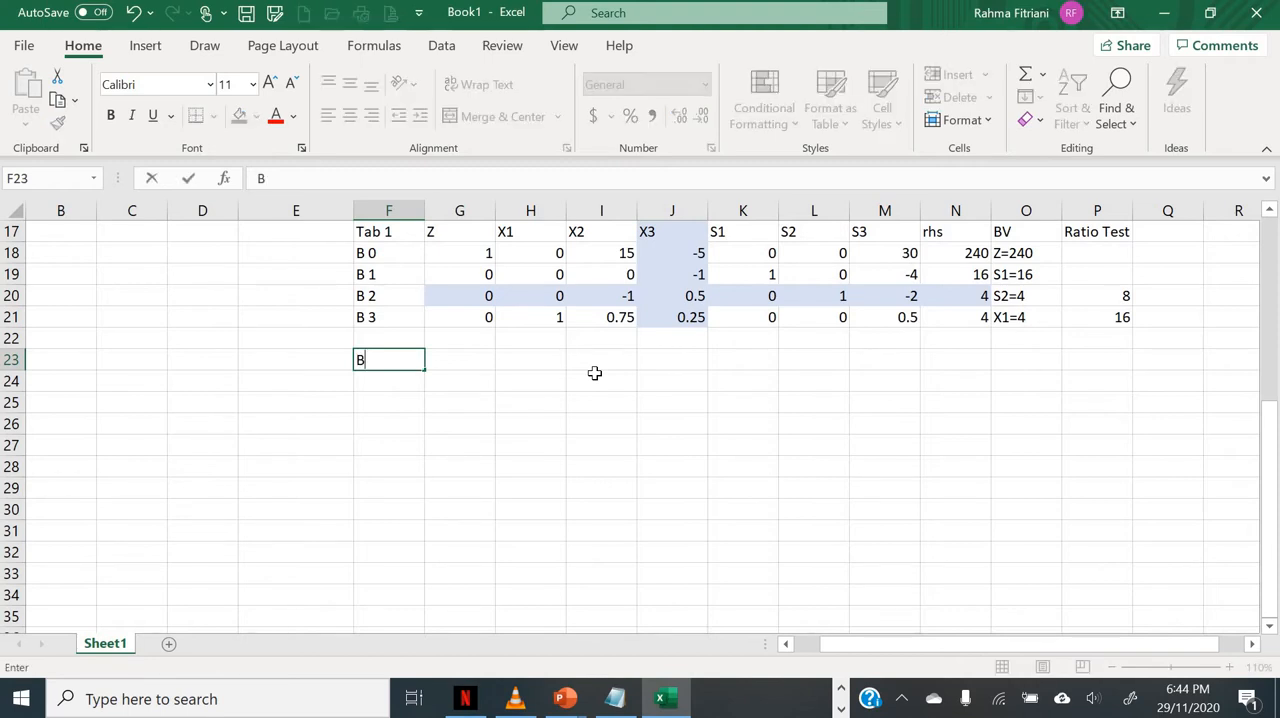
type(" 2(2)=B 2(1)/0.5")
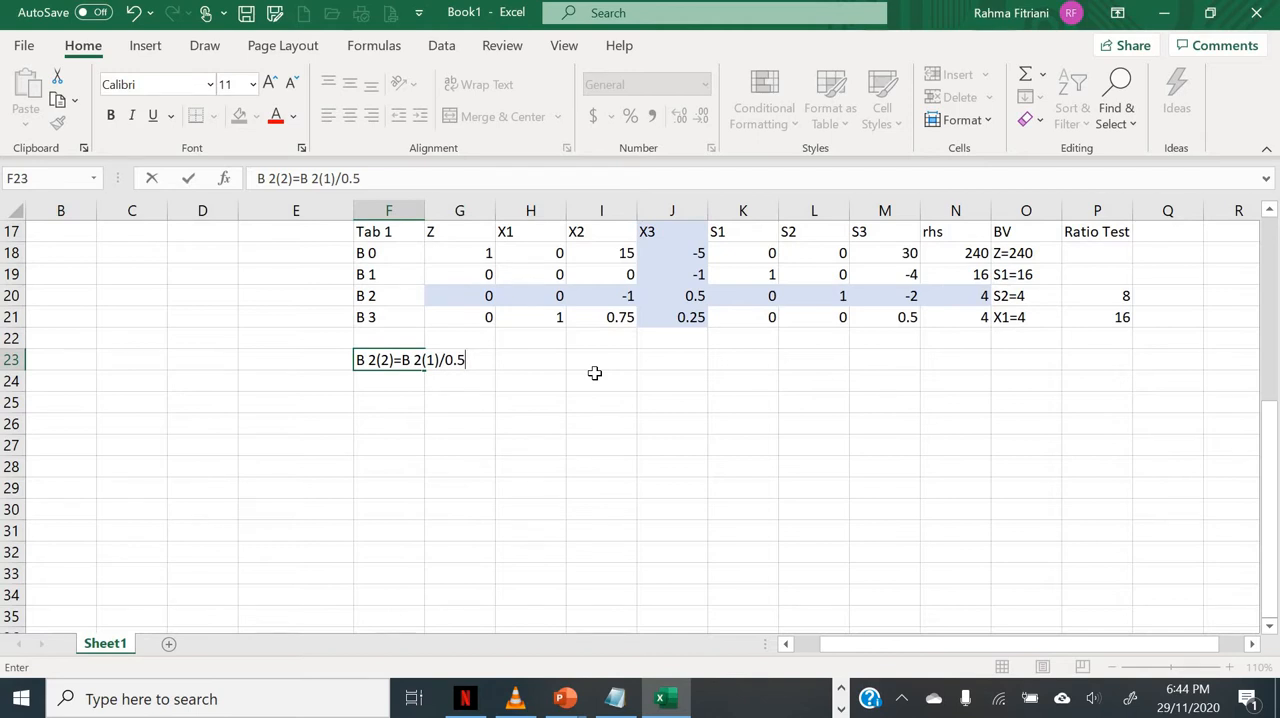
key("Return")
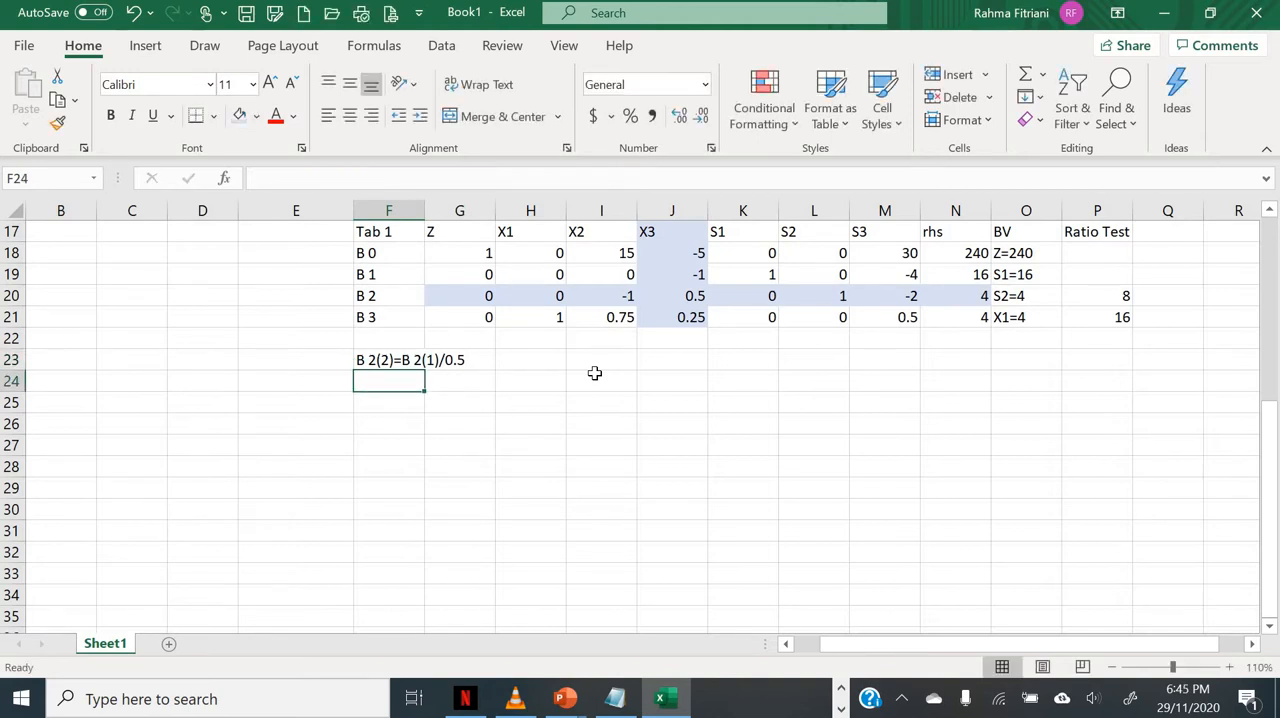
Step: Write the row operation B 0(2)=B 0(1)-(-5)*B 2(2) as text in F24
type("B")
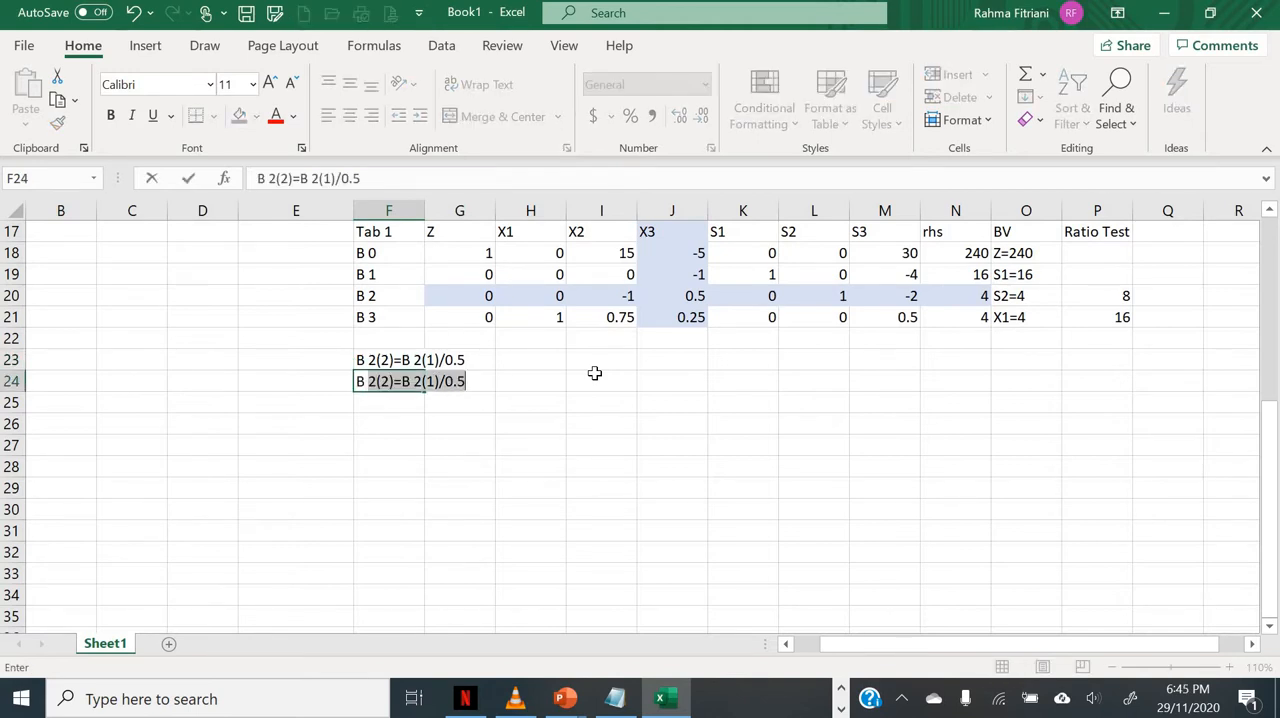
type(" 0(2")
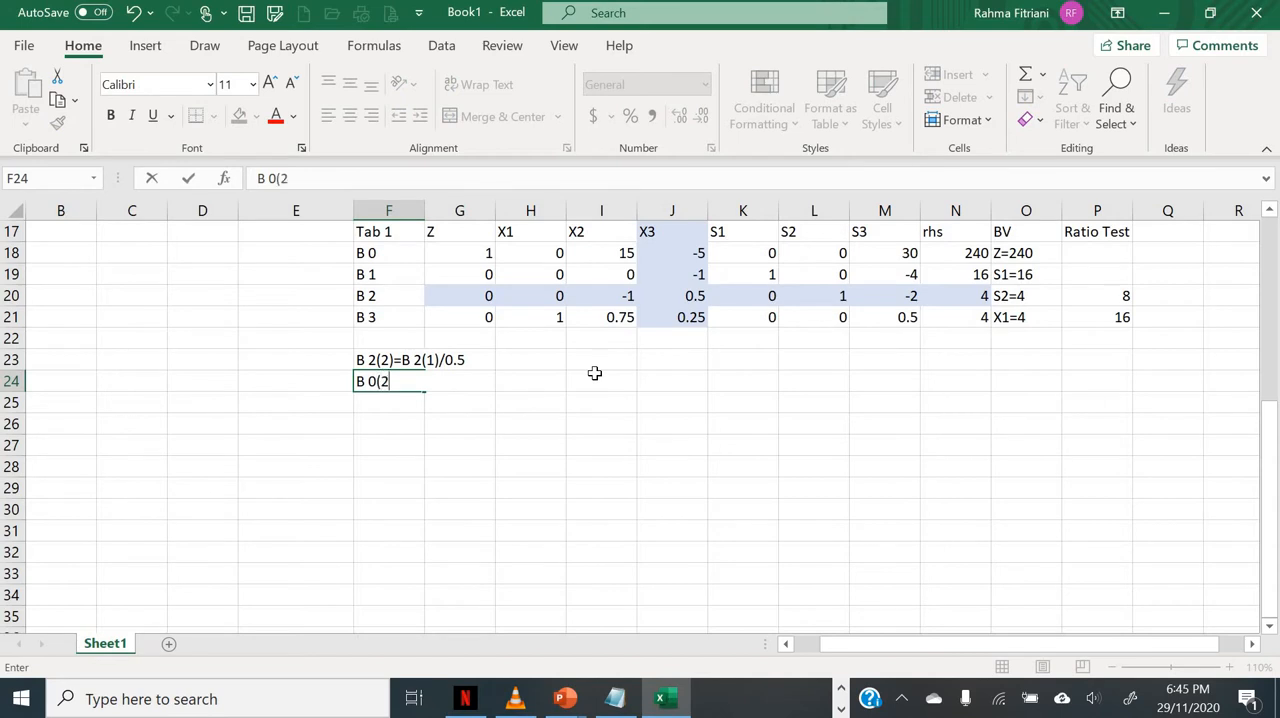
type(")=B 0(1")
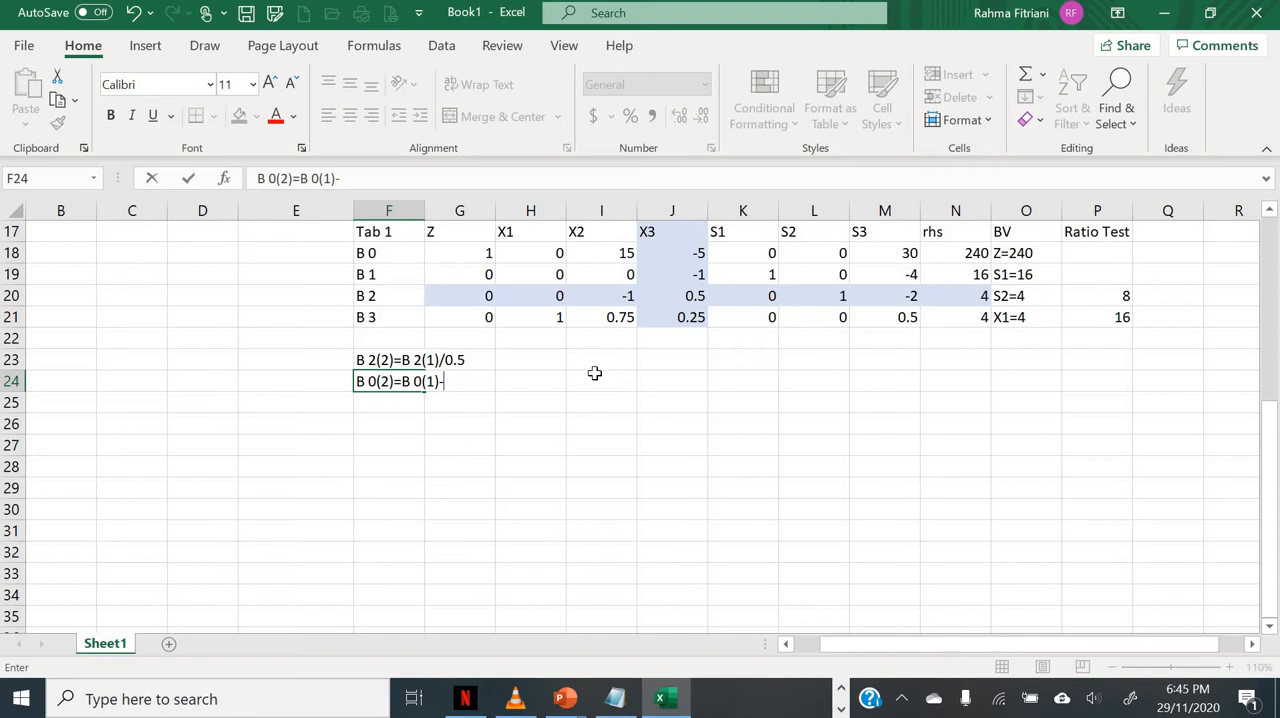
type("-(-5")
type(")*B2")
type("2")
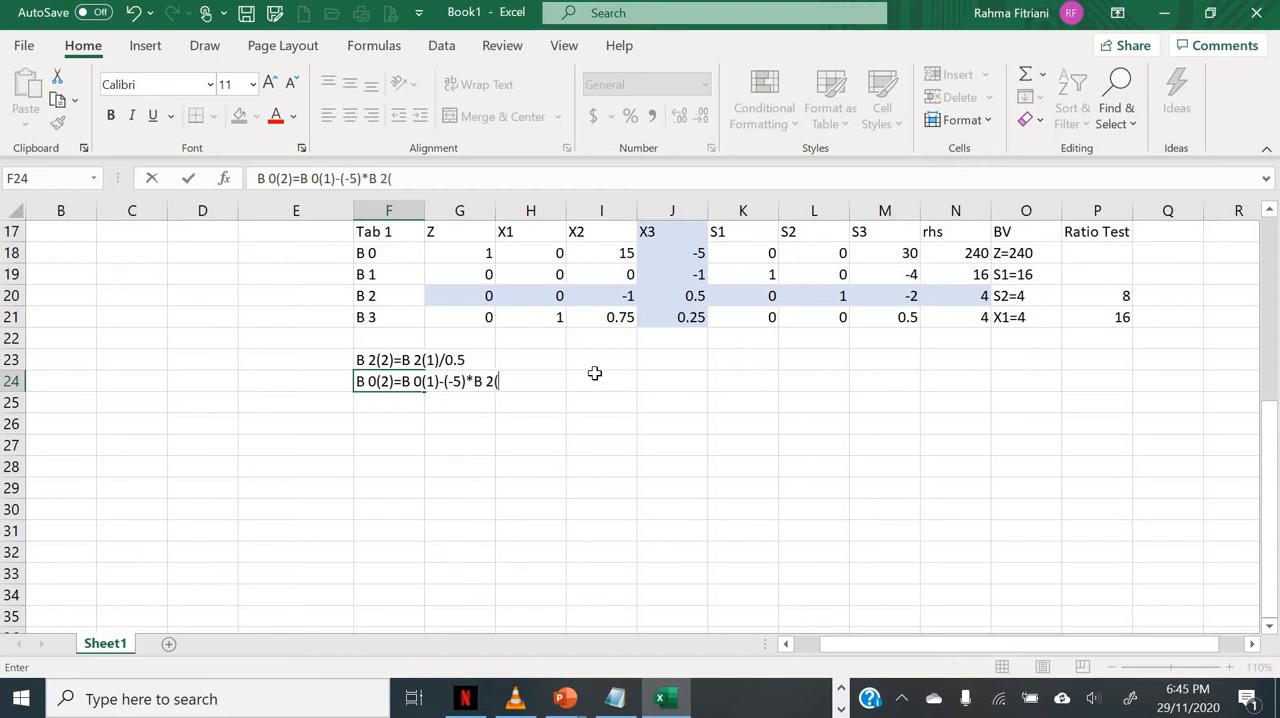
key("Return")
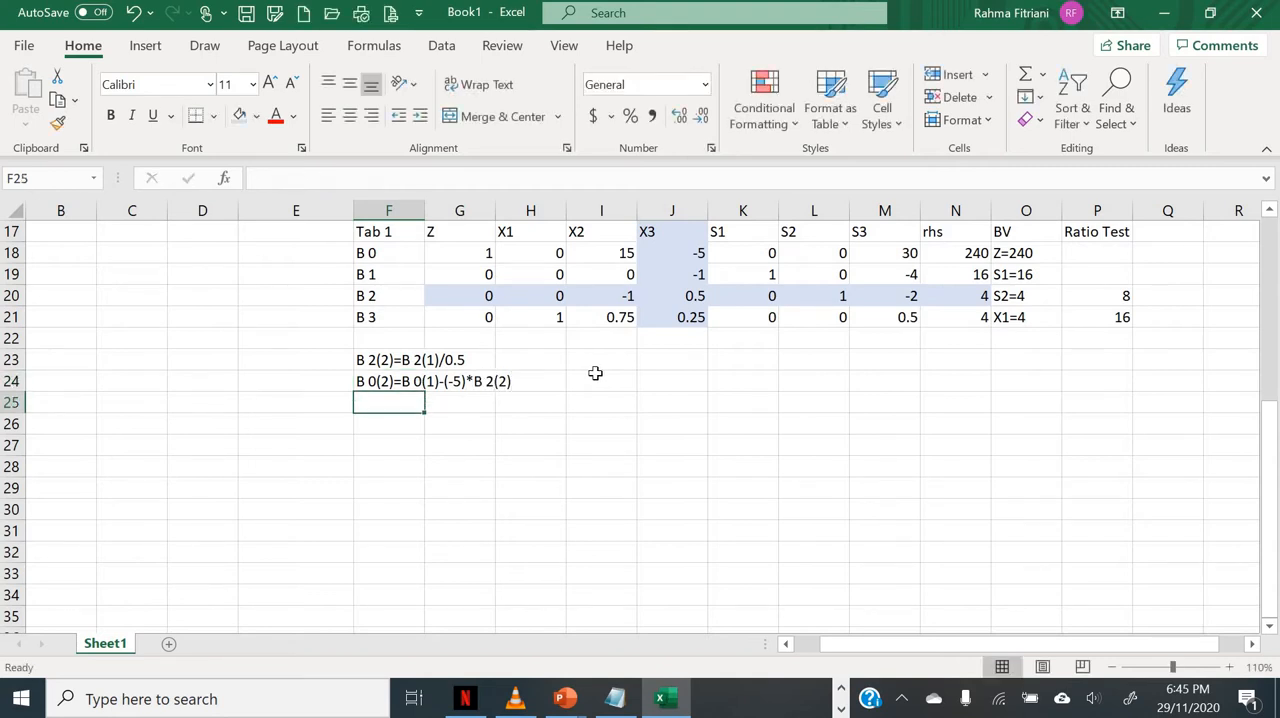
Step: Copy the B 0(2) row operation text from F24 into F25 and F26
key("Up")
key("ctrl+c")
key("Down")
key("ctrl+v")
key("Down")
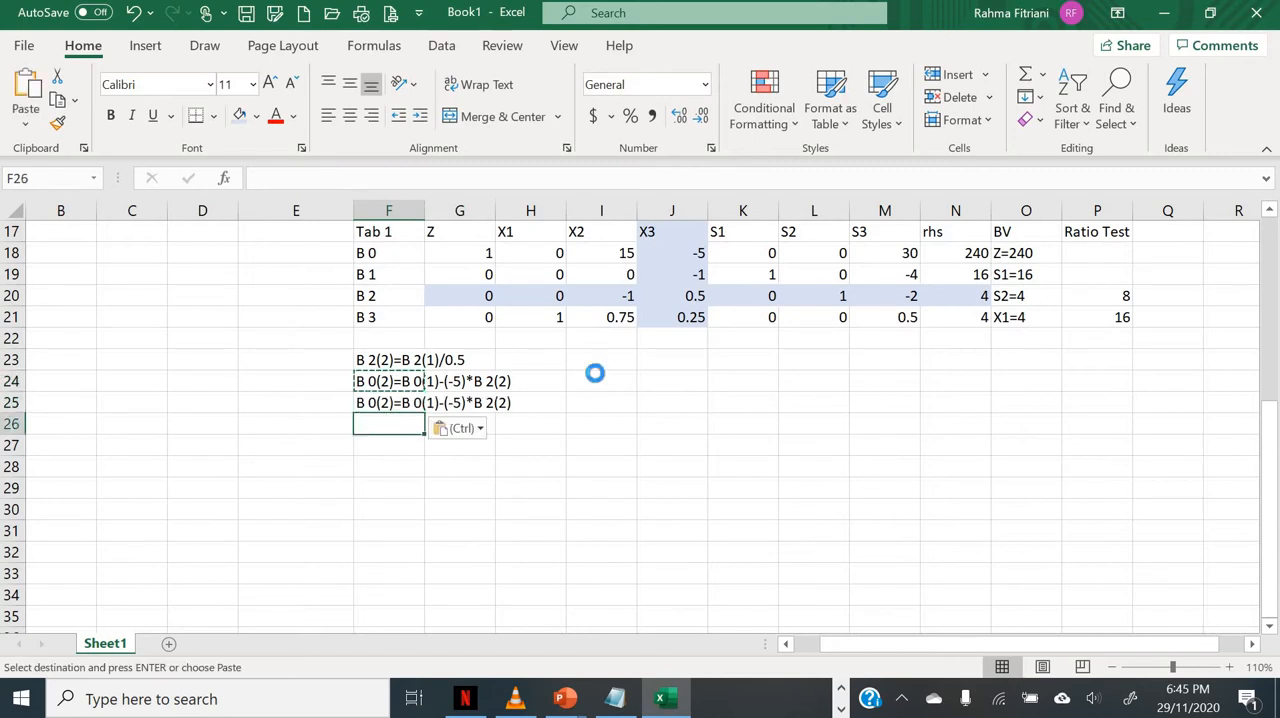
key("ctrl+v")
Step: Change both B 0 references to B 1 in the copied row operation text in F25
key("Up")
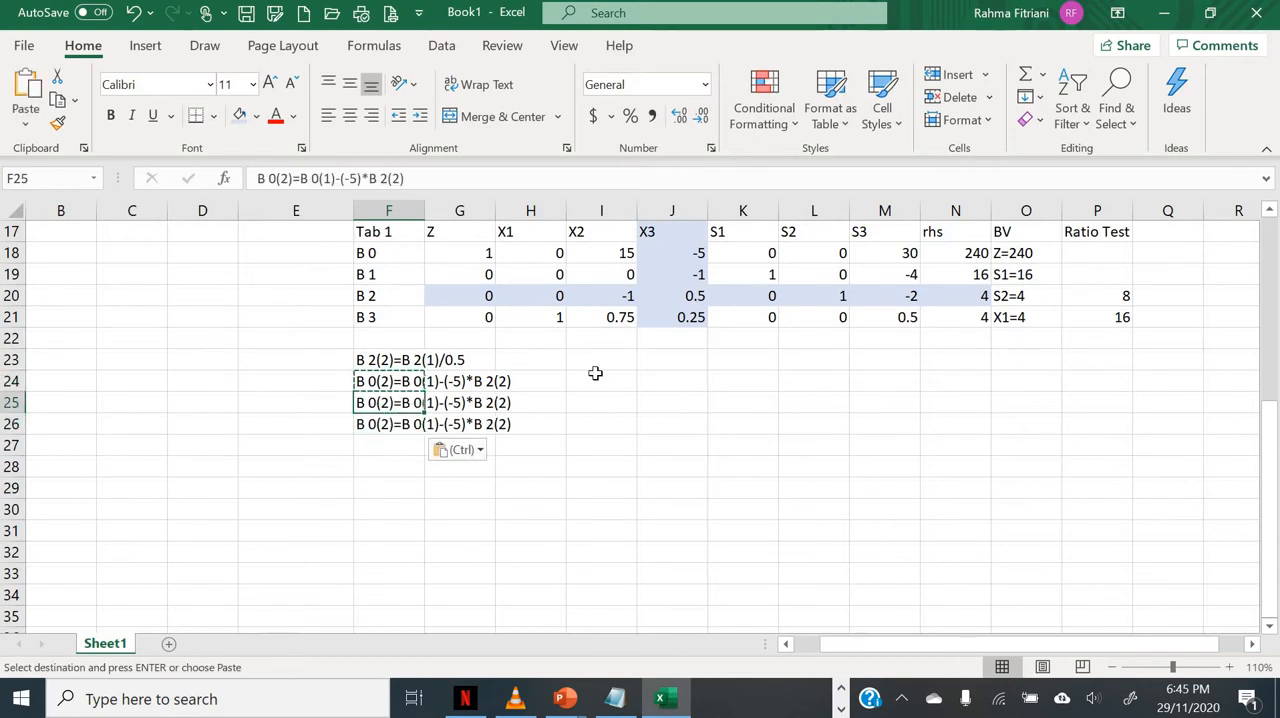
scroll(714, 517, "up", 1)
left_click(715, 516)
left_click(367, 468)
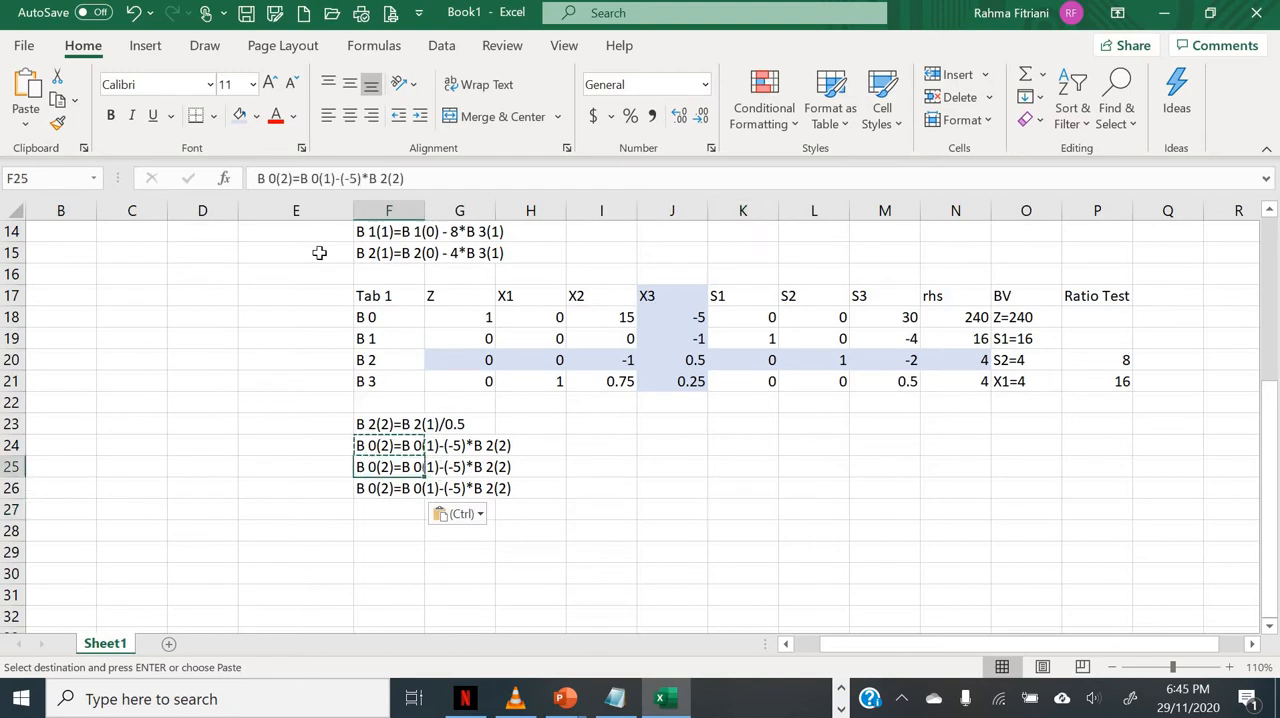
left_click(278, 178)
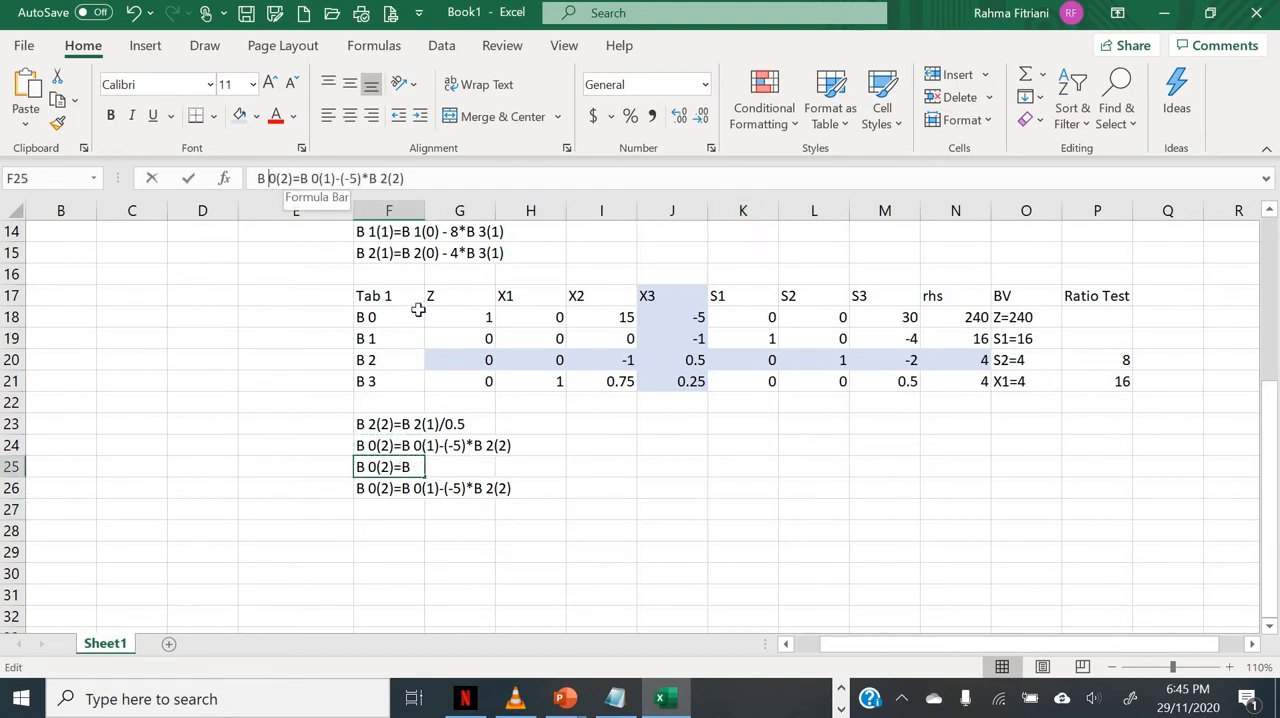
type("1")
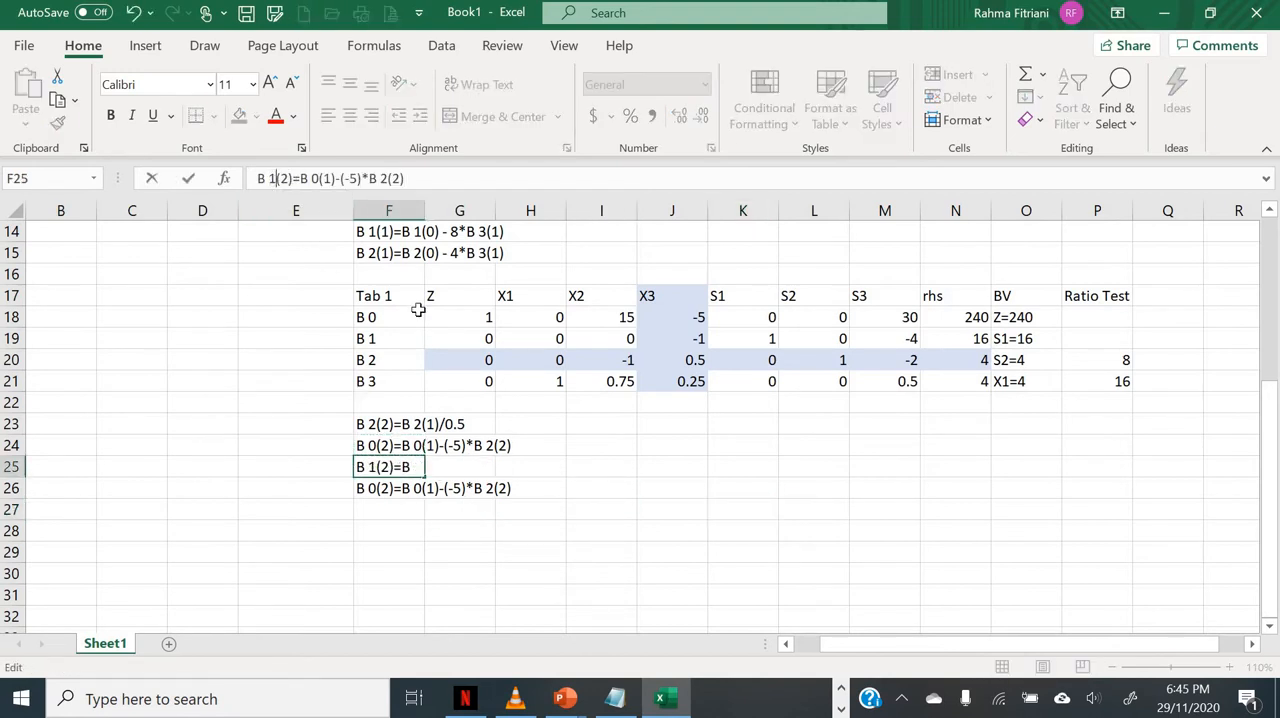
key("Right")
key("Right")
key("Right")
type("1")
Step: Replace the multiplier in F25 with (-1), so the text reads B 1(2)=B 1(1)-(-1)*B 2(2)
key("Right")
key("Right")
key("Right")
key("Right")
key("shift+Right")
key("shift+Right")
key("shift+Right")
key("shift+Right")
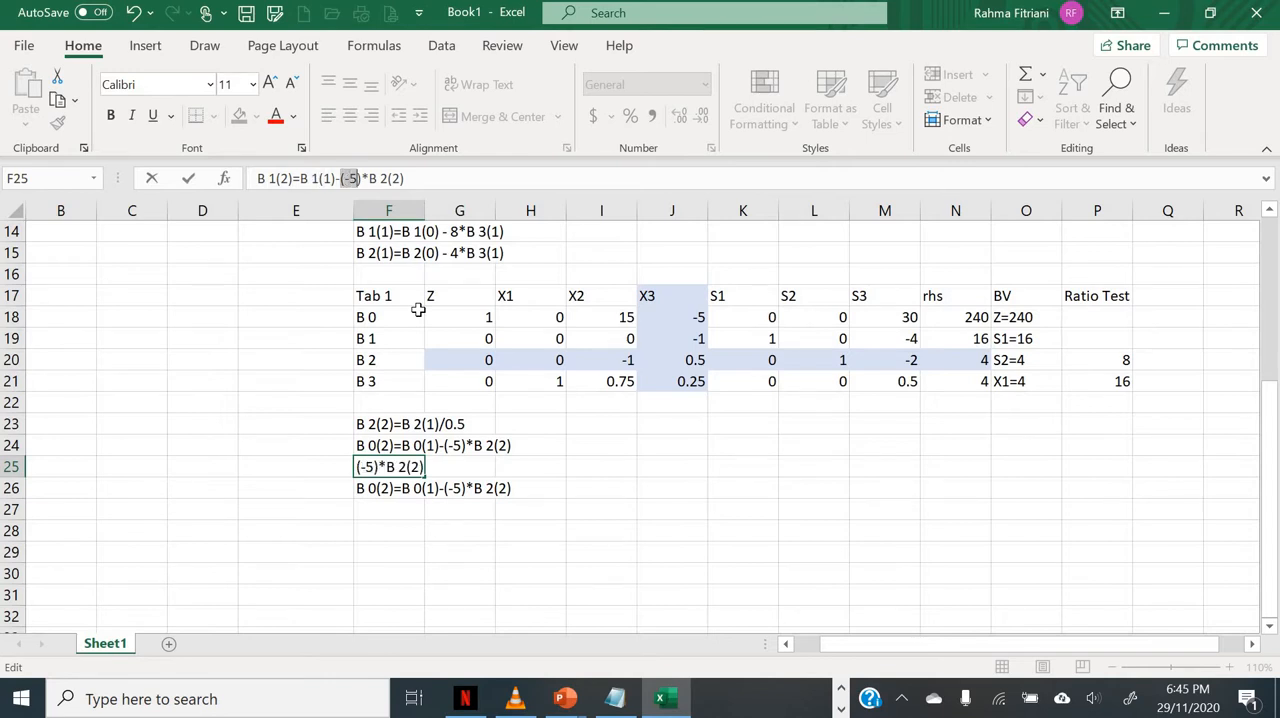
key("Delete")
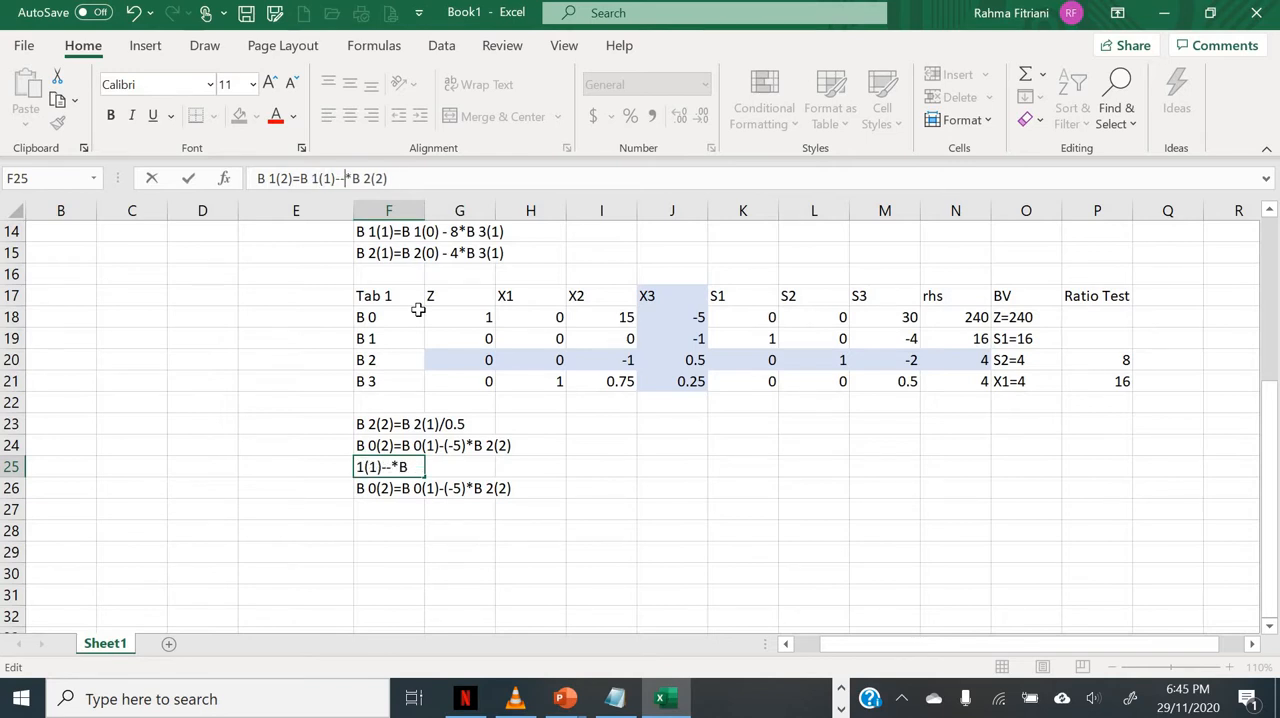
type("(-1)")
key("Return")
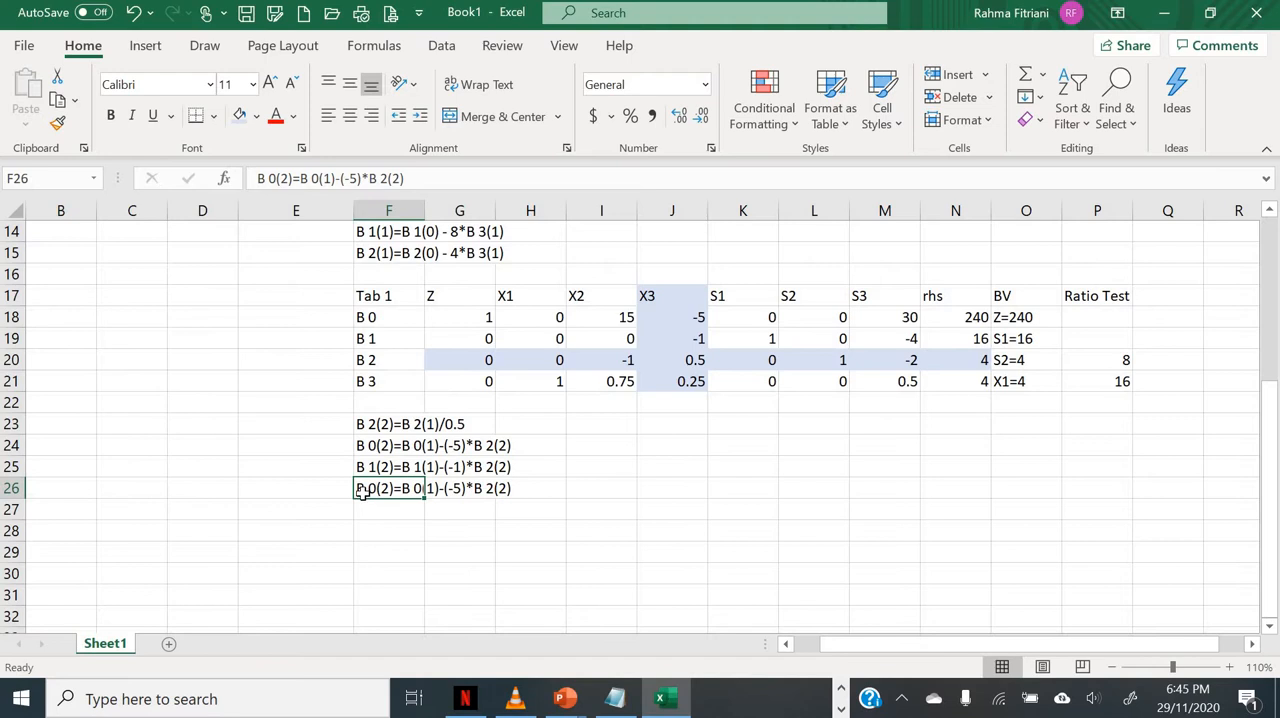
Step: Change both B 0 references to B 3 in the copied row operation text in F26
left_click(271, 179)
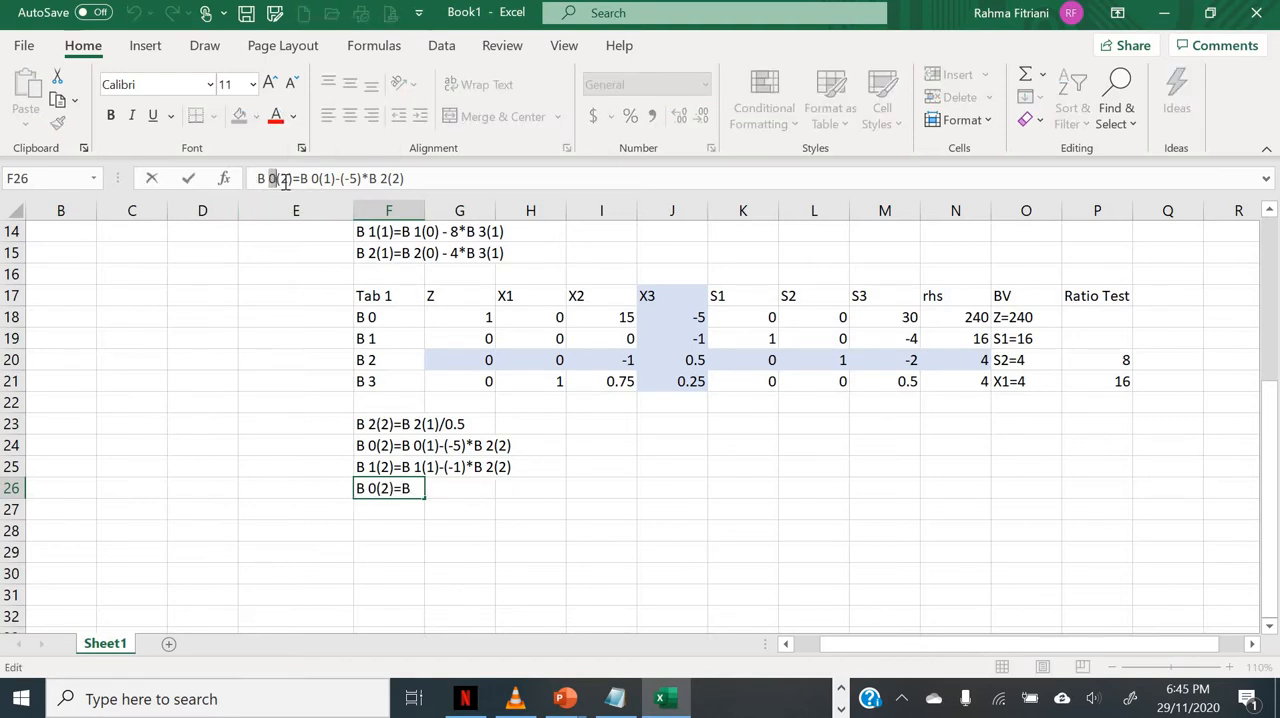
key("Delete")
type("3")
key("Right")
key("Right")
key("Right")
key("Right")
key("Right")
key("Right")
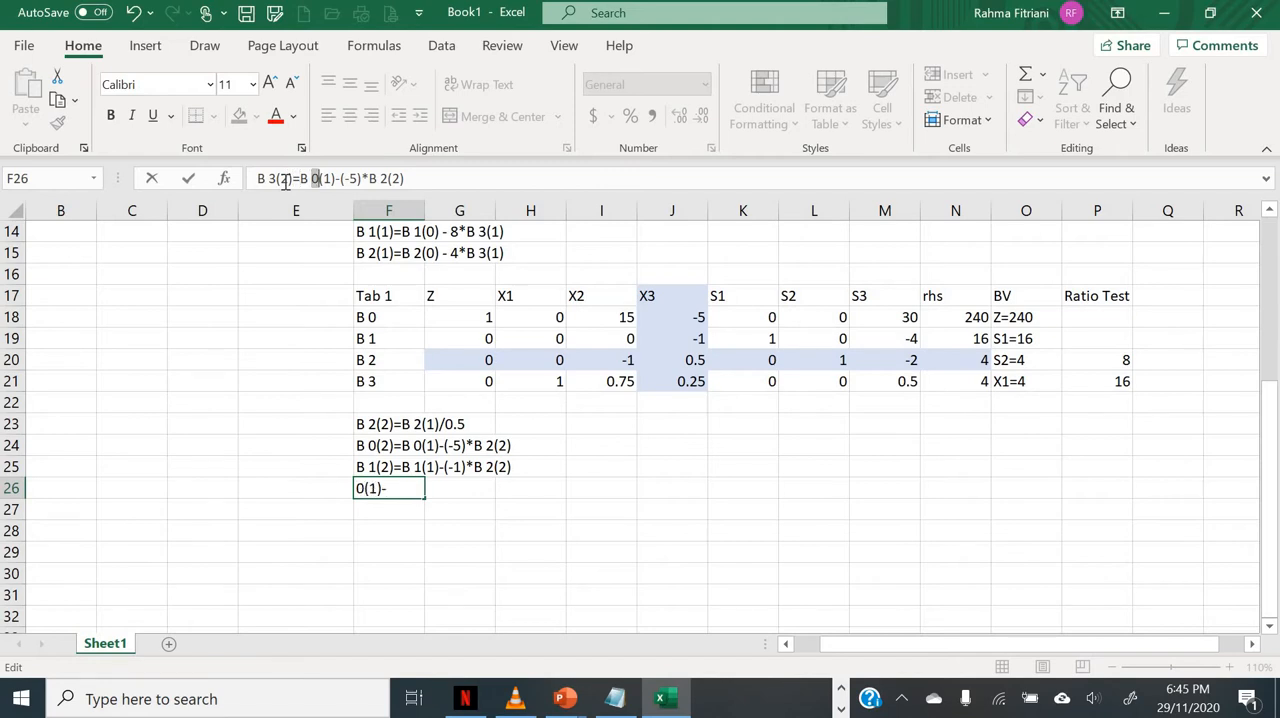
type("3")
Step: Replace the multiplier in F26 with 0.25, so the text reads B 3(2)=B 3(1)-0.25*B 2(2)
key("Right")
key("Right")
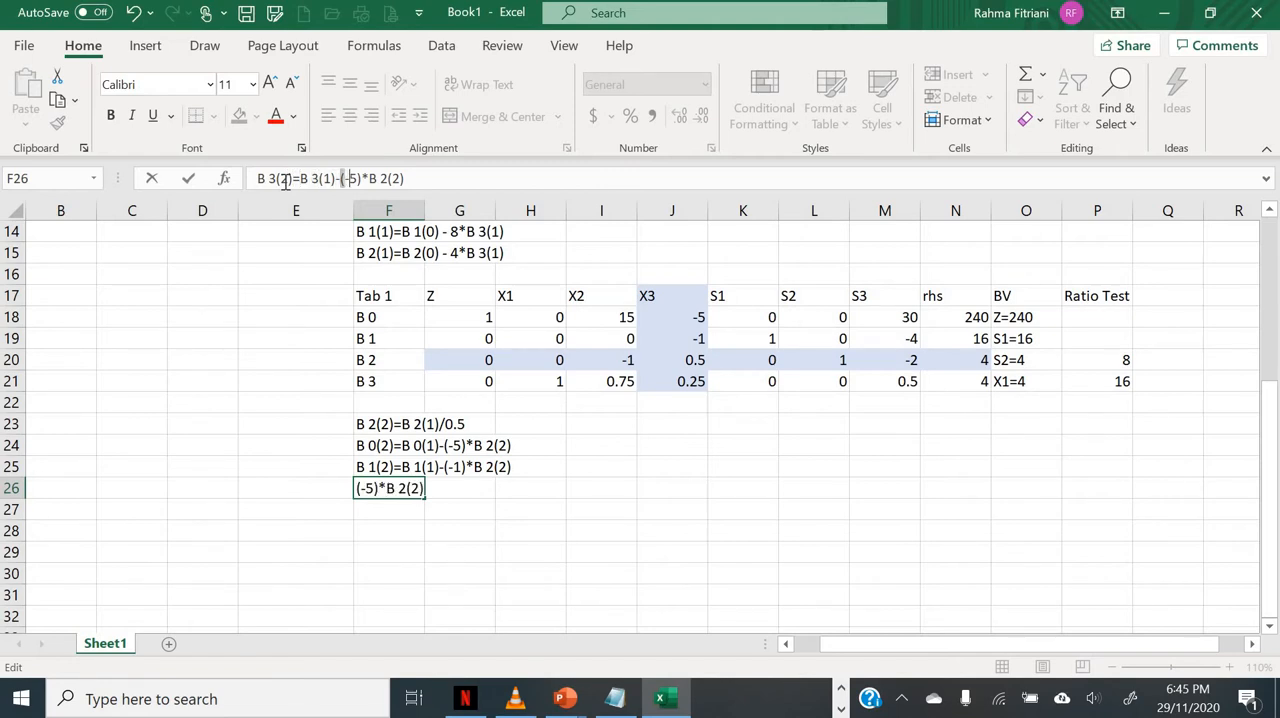
key("shift+Right")
key("shift+Right")
key("shift+Right")
key("shift+Right")
type("0.25")
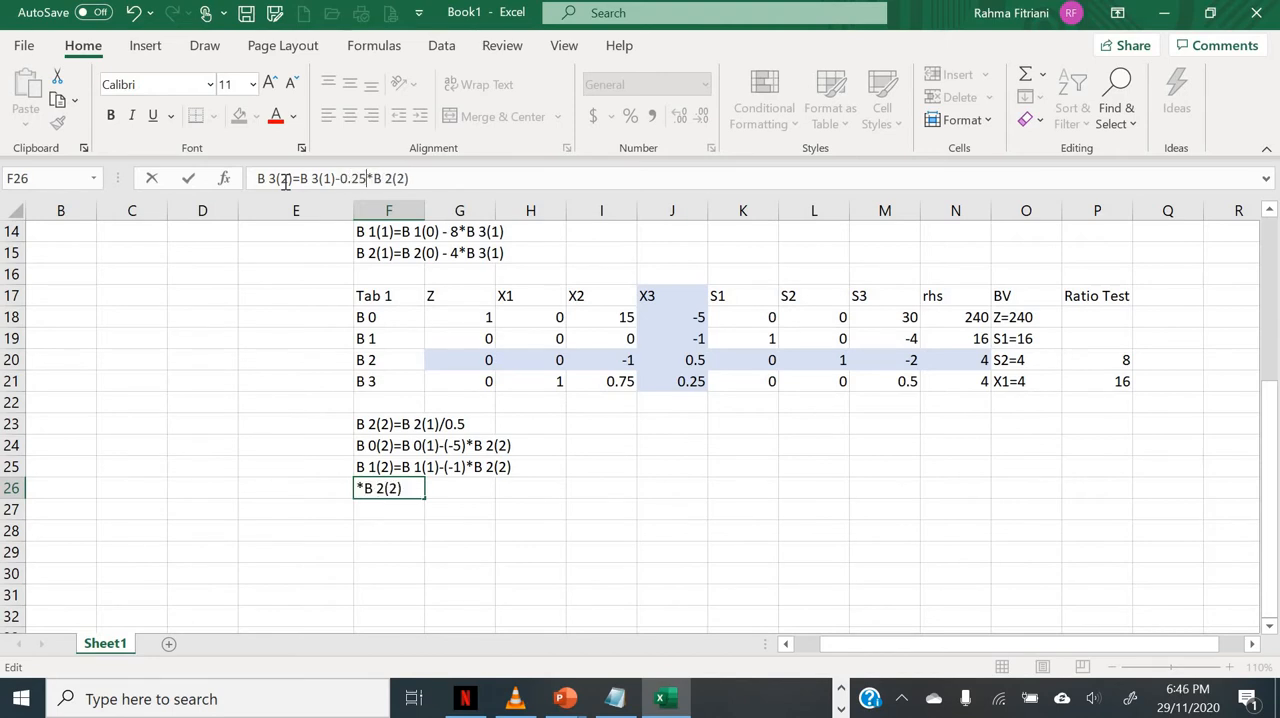
key("Return")
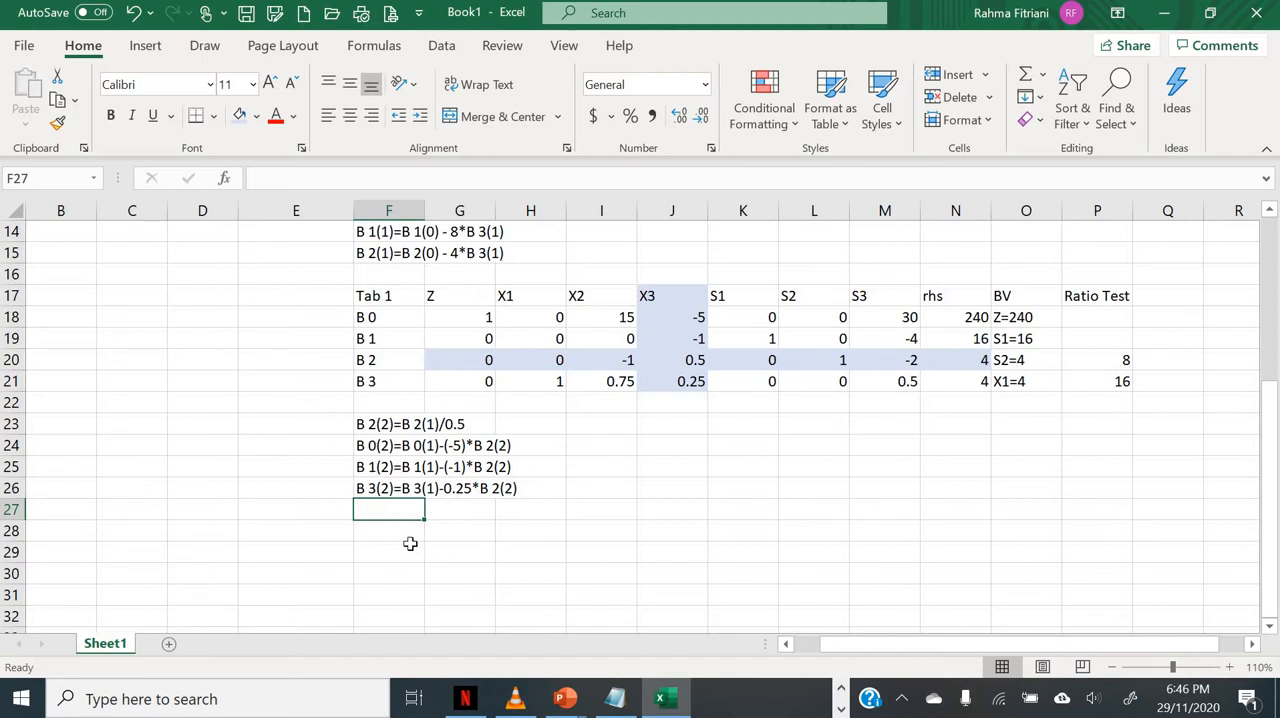
Step: Copy the Tab 1 header row, F17:P17, to row 28 starting at F28
left_click(396, 293)
key("shift+Right")
key("shift+Right")
key("shift+Right")
key("shift+Right")
key("shift+Right")
key("shift+Right")
key("shift+Right")
key("shift+Right")
key("shift+Right")
key("shift+Right")
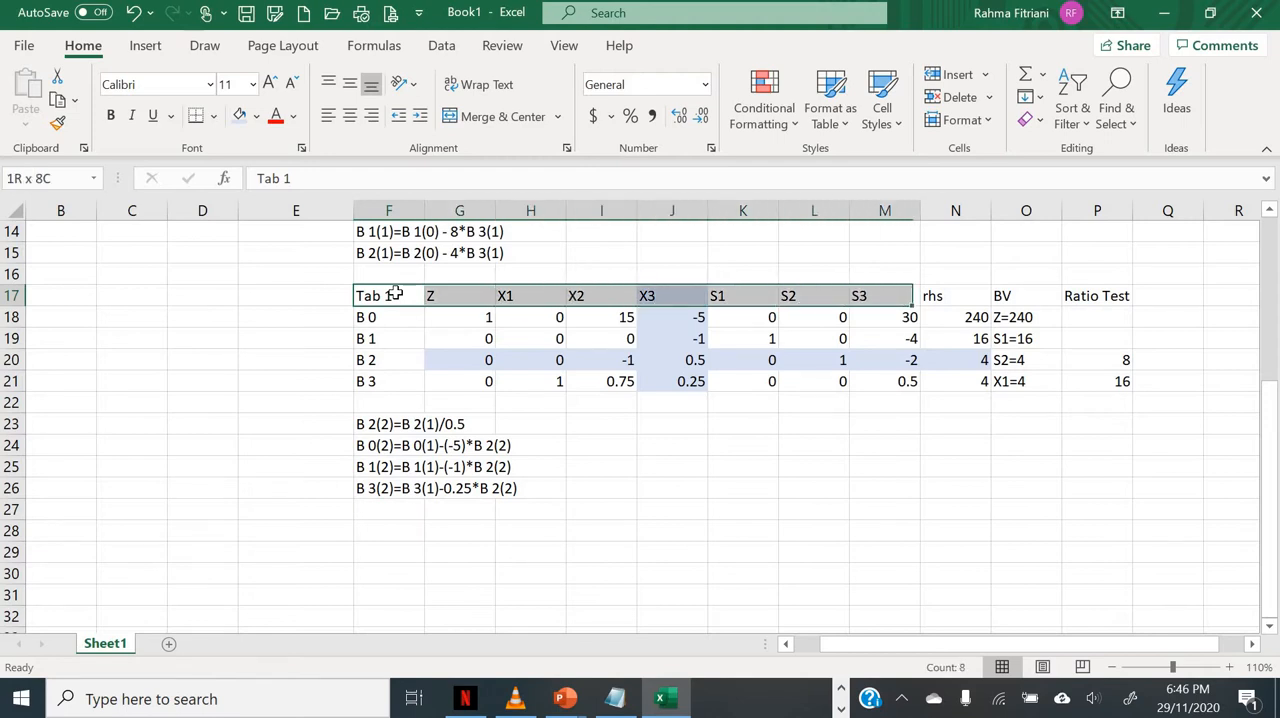
key("ctrl+c")
key("Down")
key("Down")
key("Down")
key("Down")
key("Down")
key("Down")
key("Down")
key("Down")
key("Down")
key("Down")
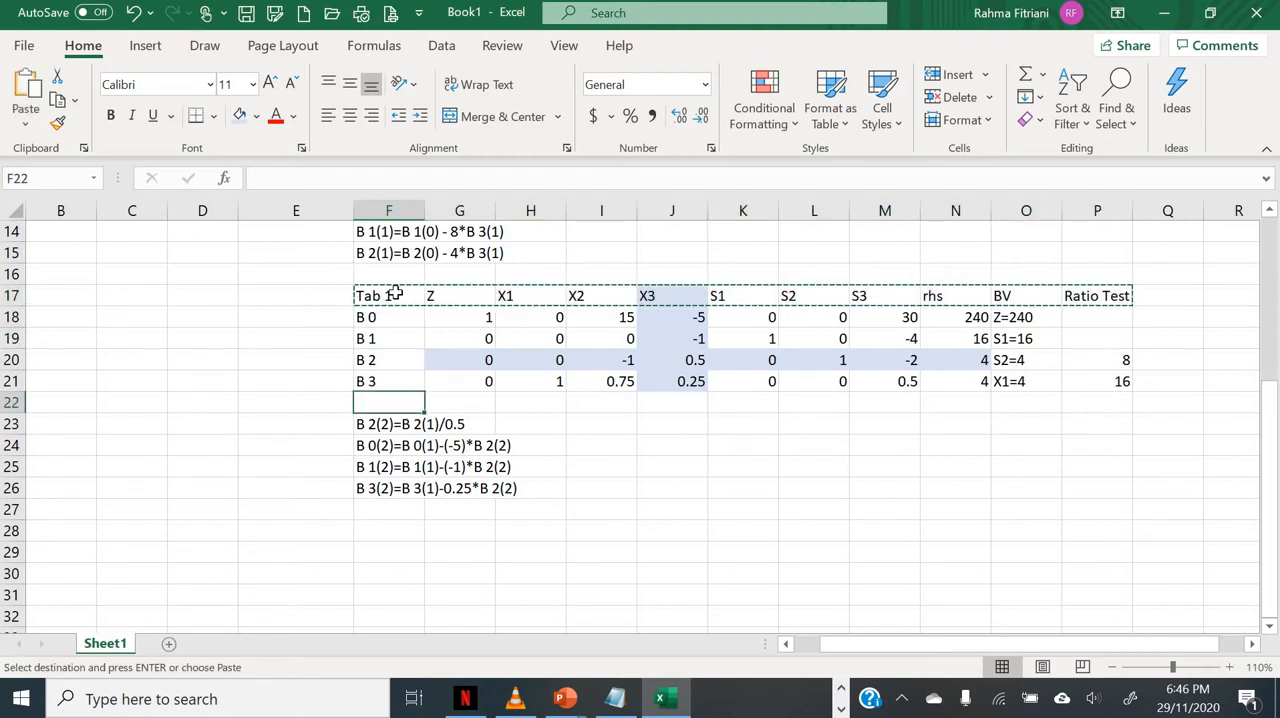
key("Down")
key("Return")
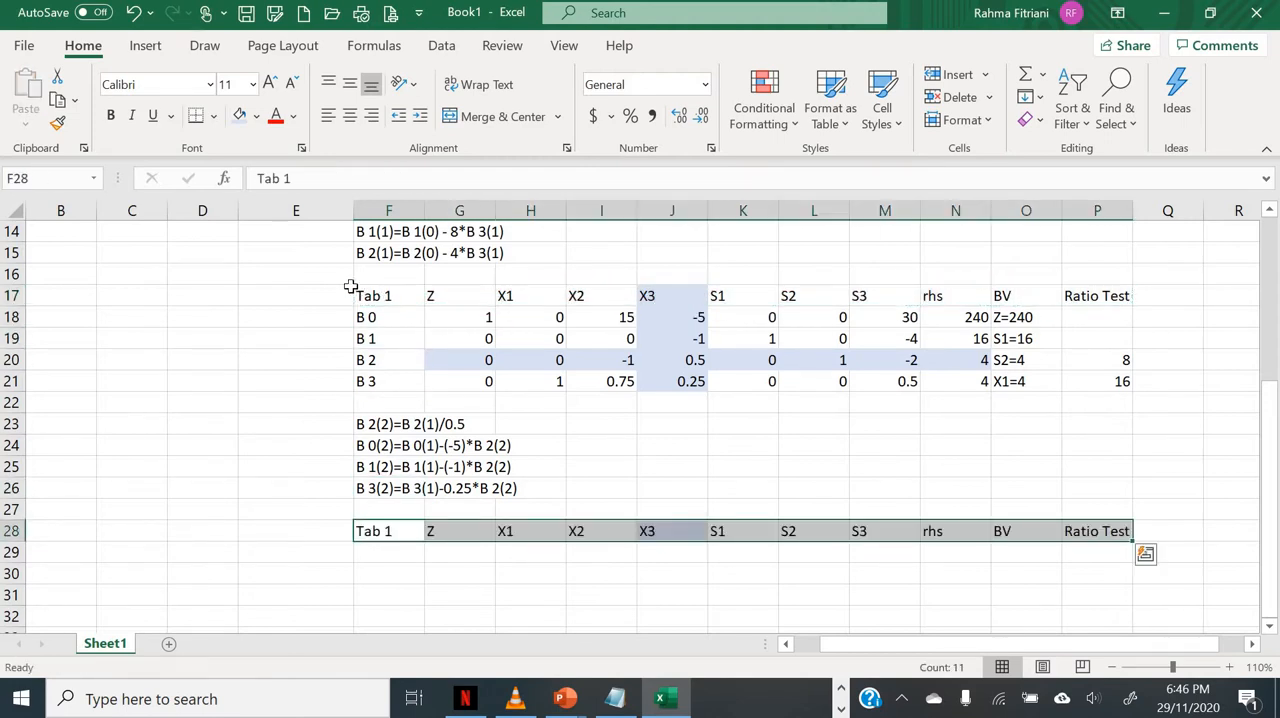
Step: Copy the row labels B 0 to B 3 from F18:F21 into F29:F32 below the new header row
left_click_drag(377, 317, 388, 398)
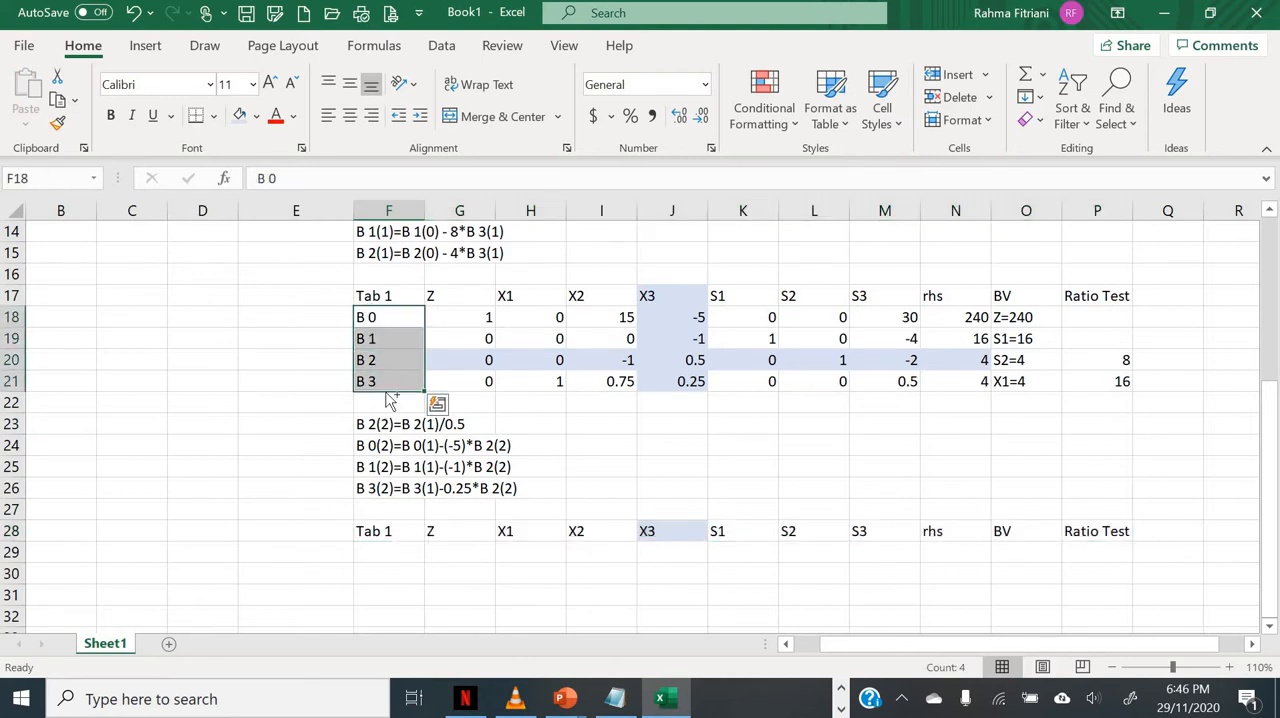
key("ctrl+c")
left_click(385, 552)
key("ctrl+v")
Step: Rename the new table's title in F28 as Tab 2
key("Up")
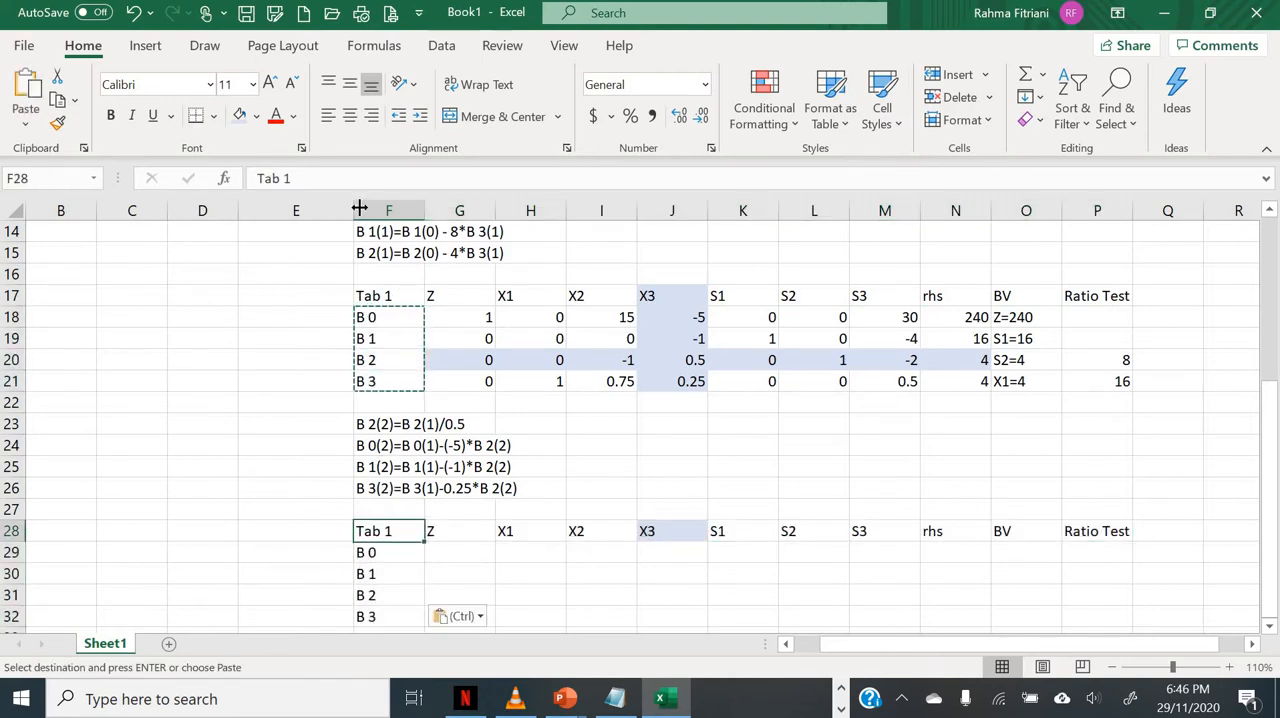
key("Escape")
key("BackSpace")
type("2")
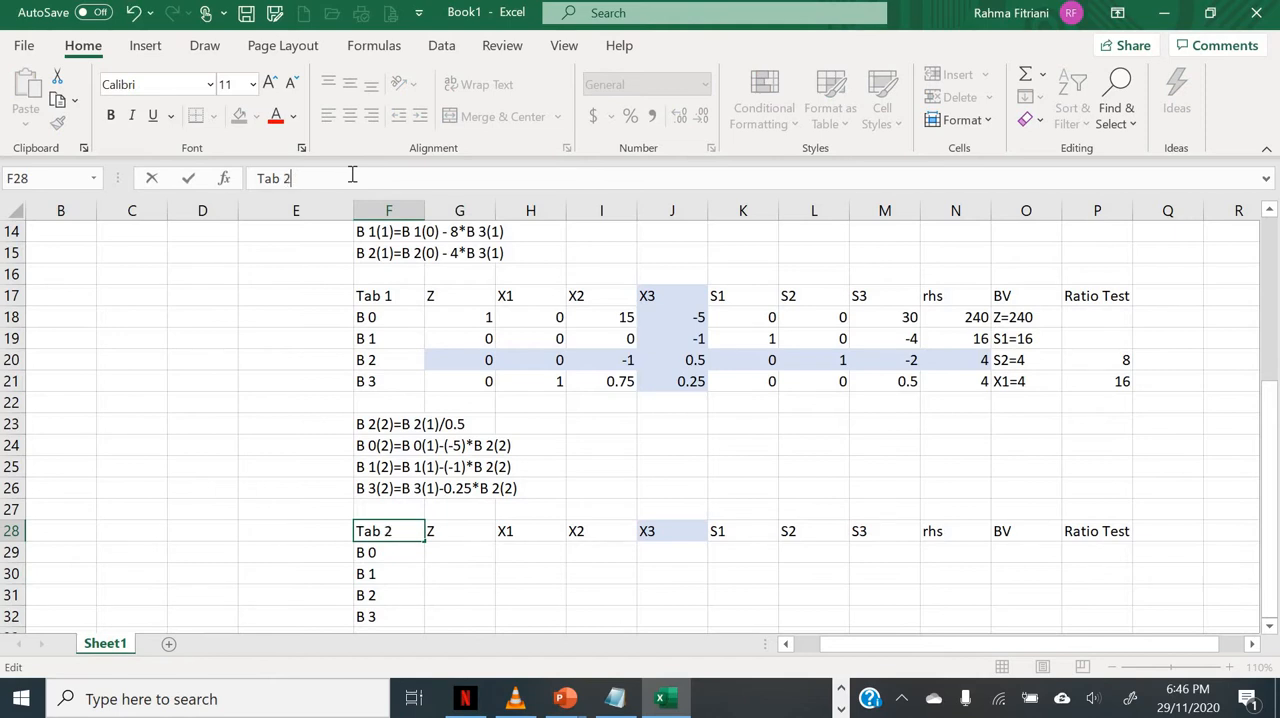
key("Return")
Step: Enter the pivot row formula =G20/$J$20 in G31, the Z cell of row B 2 in Tab 2
key("Down")
key("Down")
key("Down")
key("Down")
key("Down")
key("Down")
key("Down")
key("Down")
key("Down")
key("Down")
key("Down")
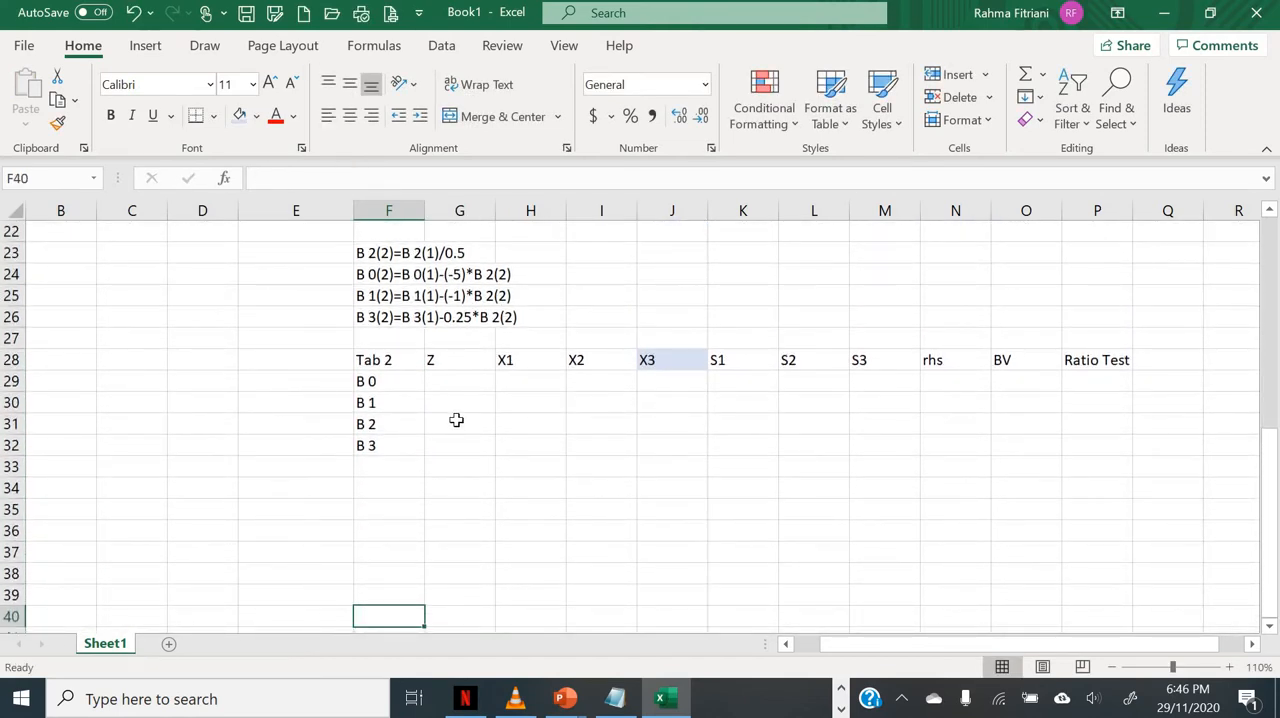
scroll(460, 423, "up", 2)
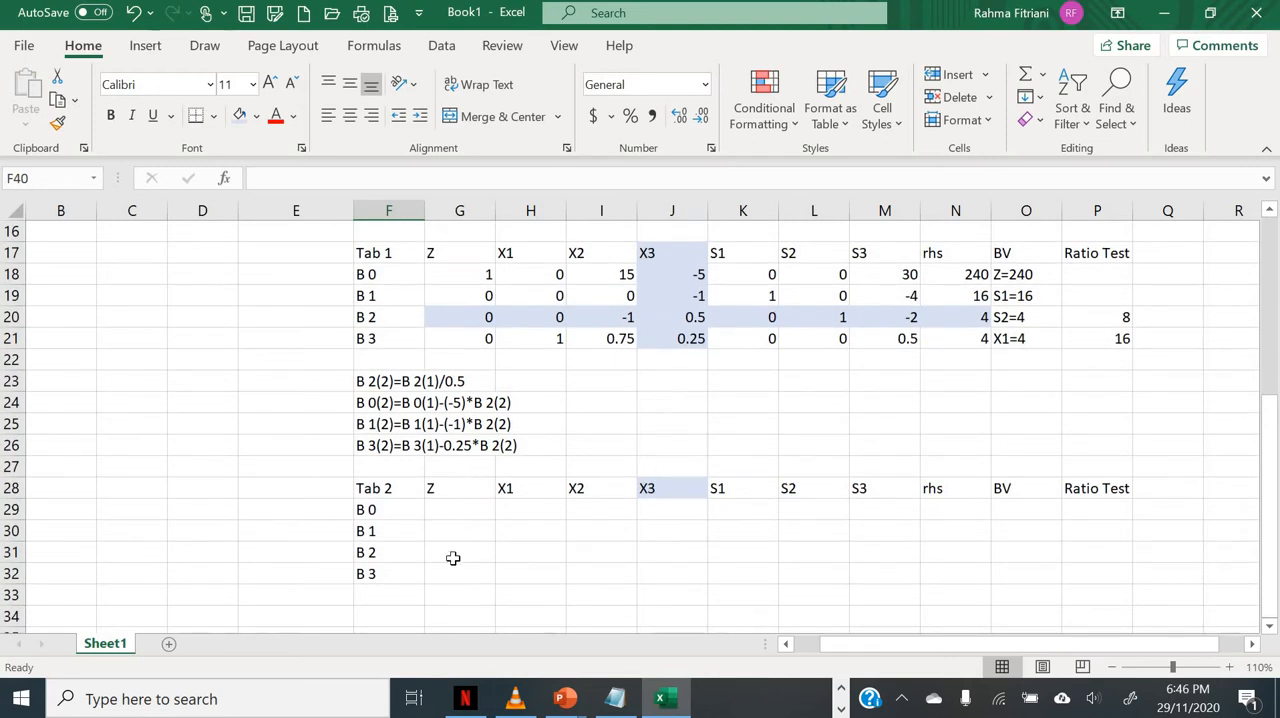
left_click(453, 558)
type("=")
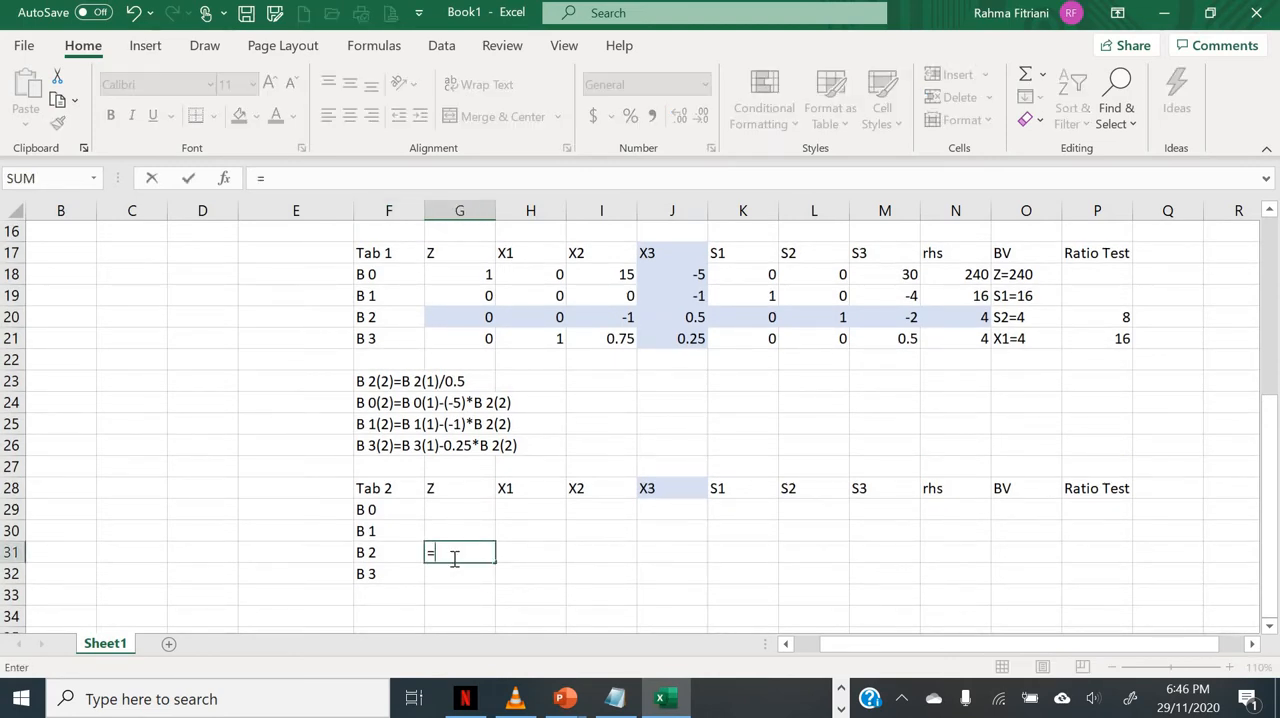
left_click(446, 318)
type("/")
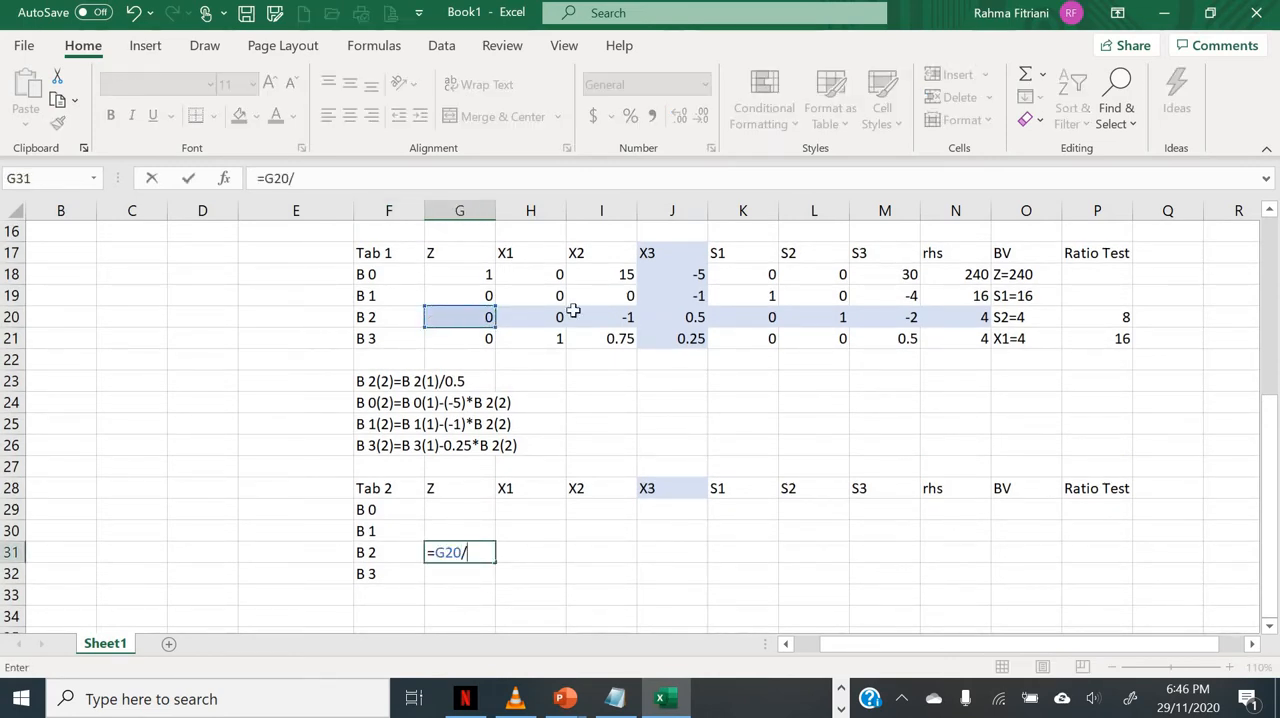
left_click(673, 317)
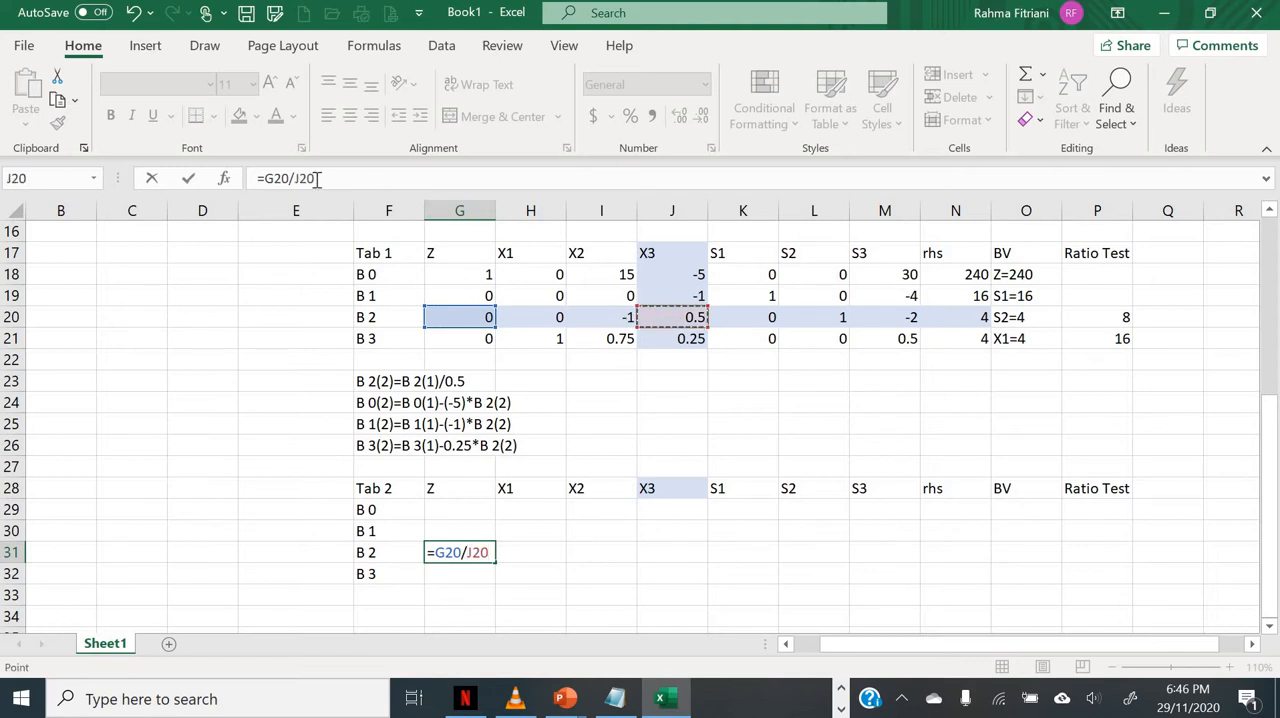
left_click(316, 178)
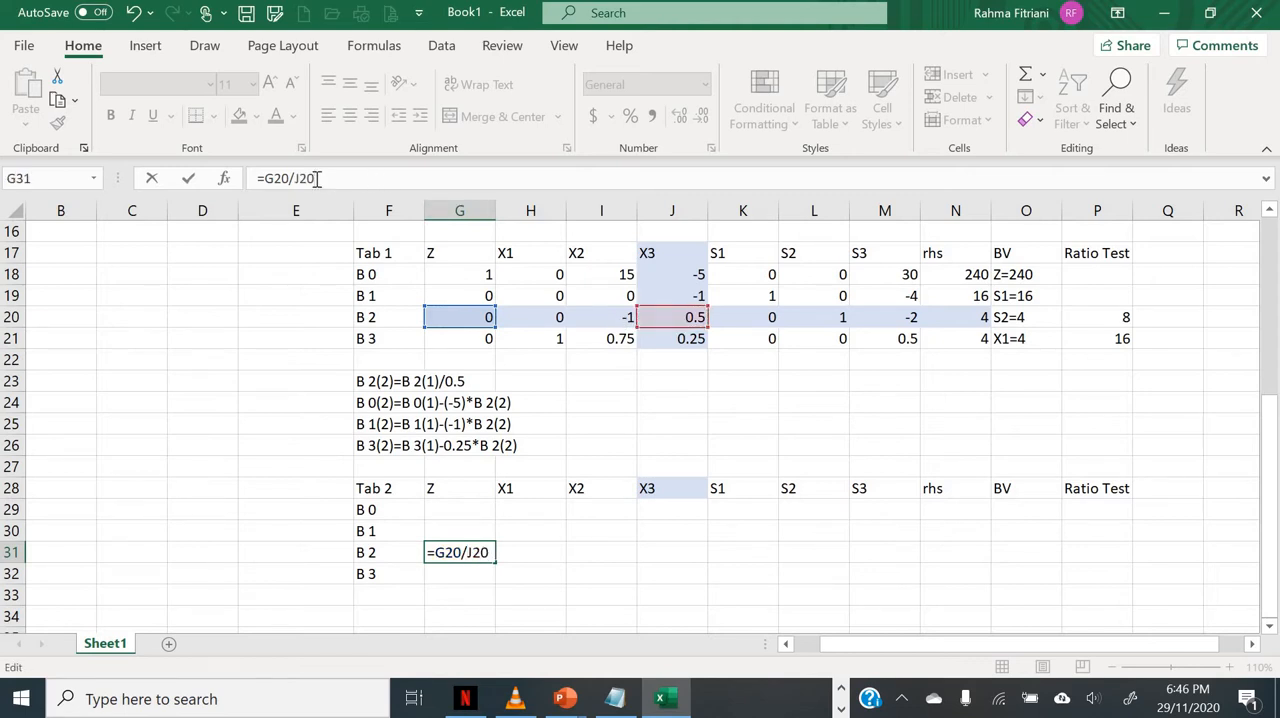
key("F4")
key("Return")
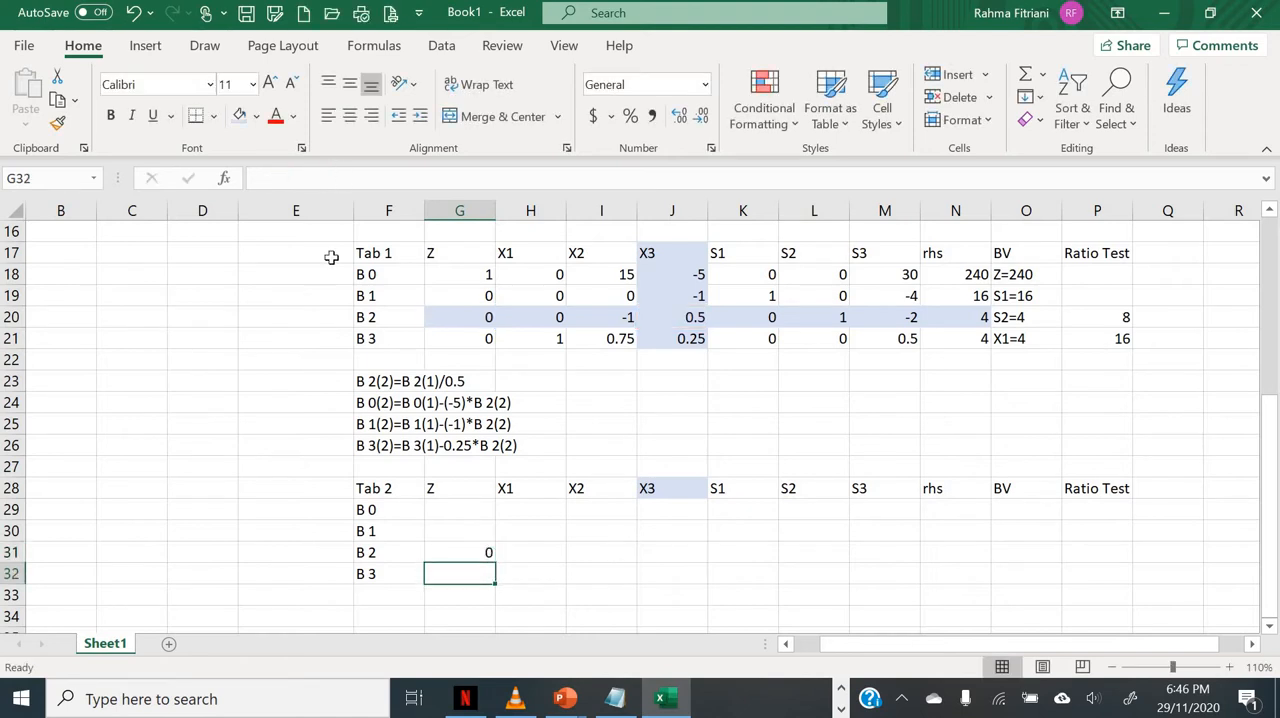
Step: Fill the pivot row formula from G31 across to the rhs column in N31
left_click(486, 553)
left_click_drag(494, 564, 975, 546)
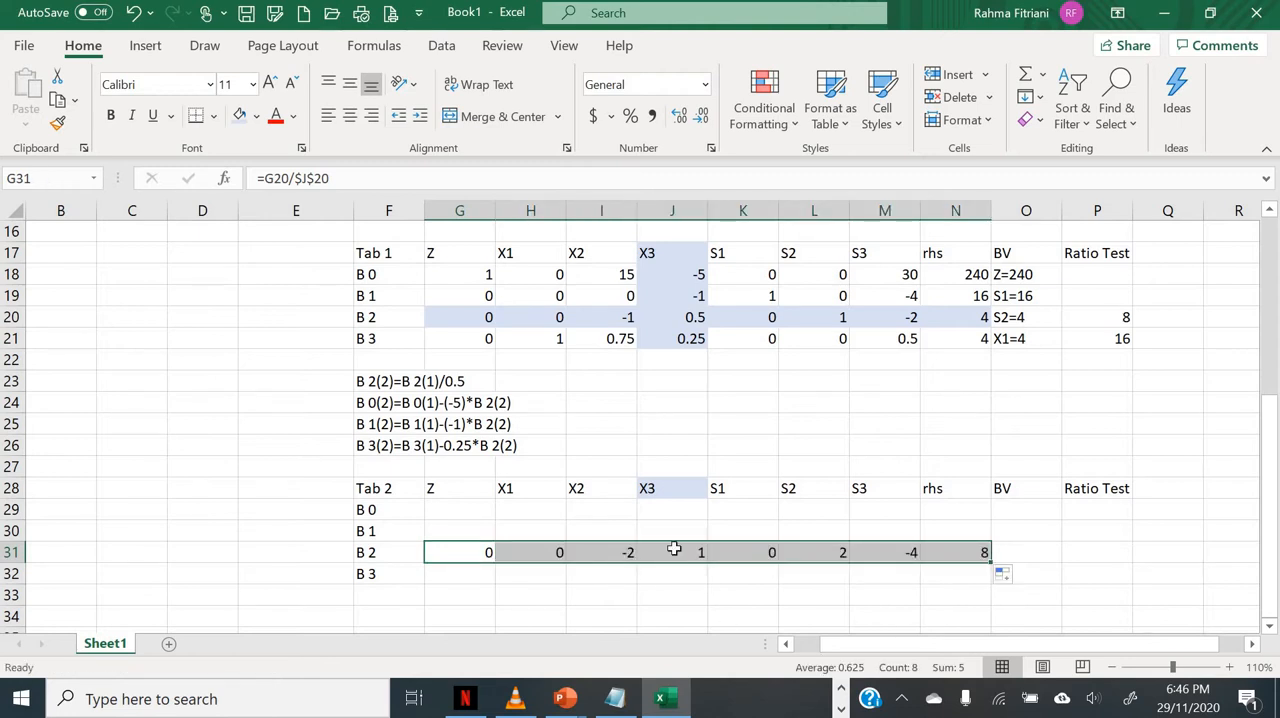
left_click(674, 550)
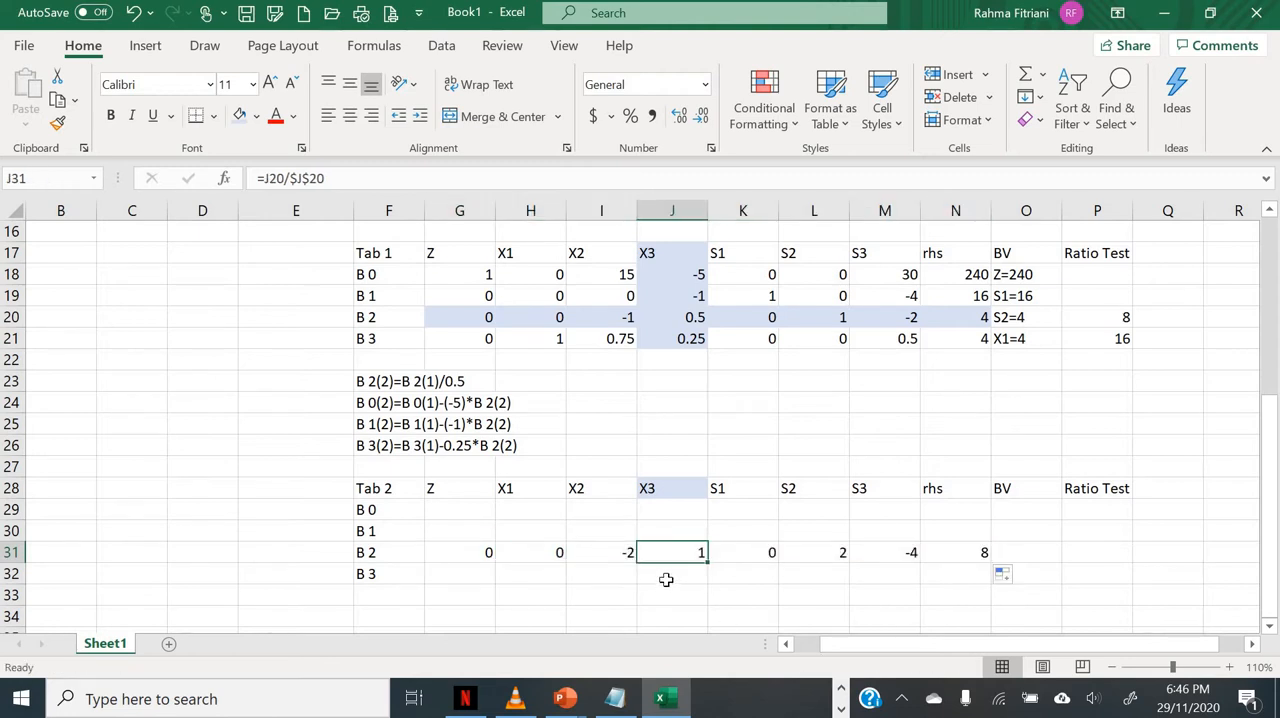
Step: Enter the formula =G18-$J$18*G31 in G29, the Z cell of row B 0 in Tab 2
left_click(444, 510)
type("=")
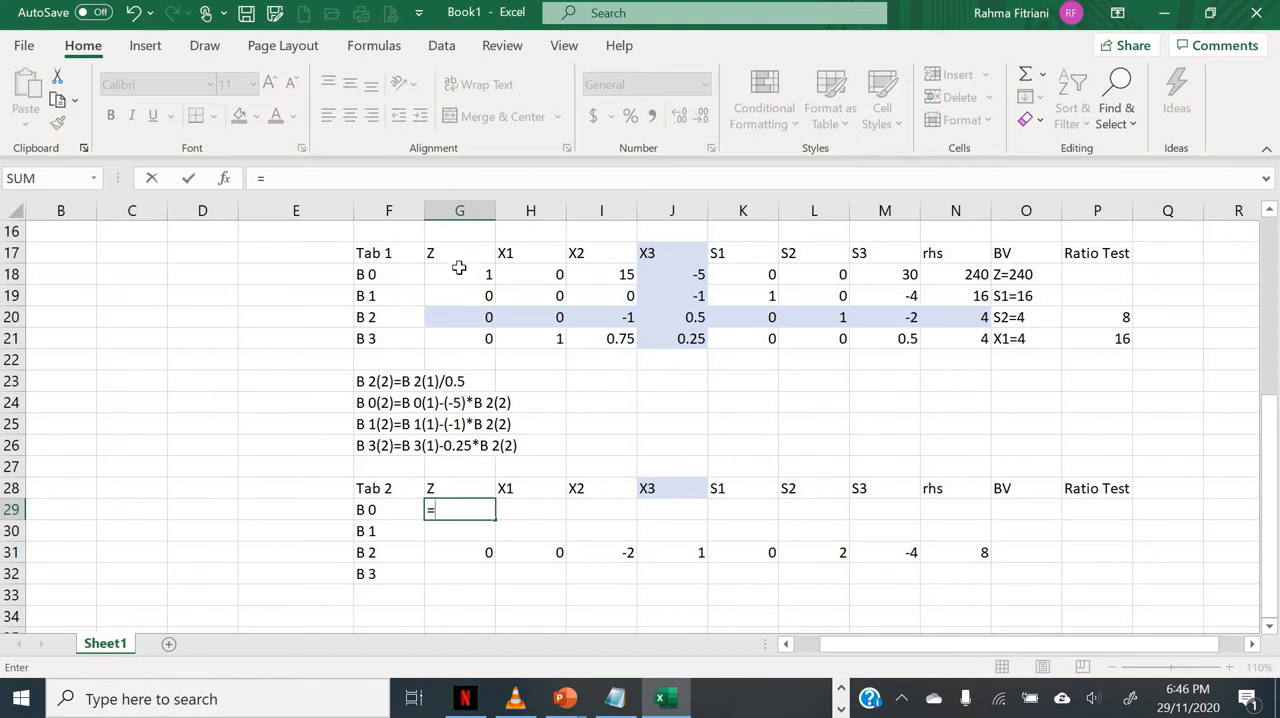
left_click(459, 271)
type("-")
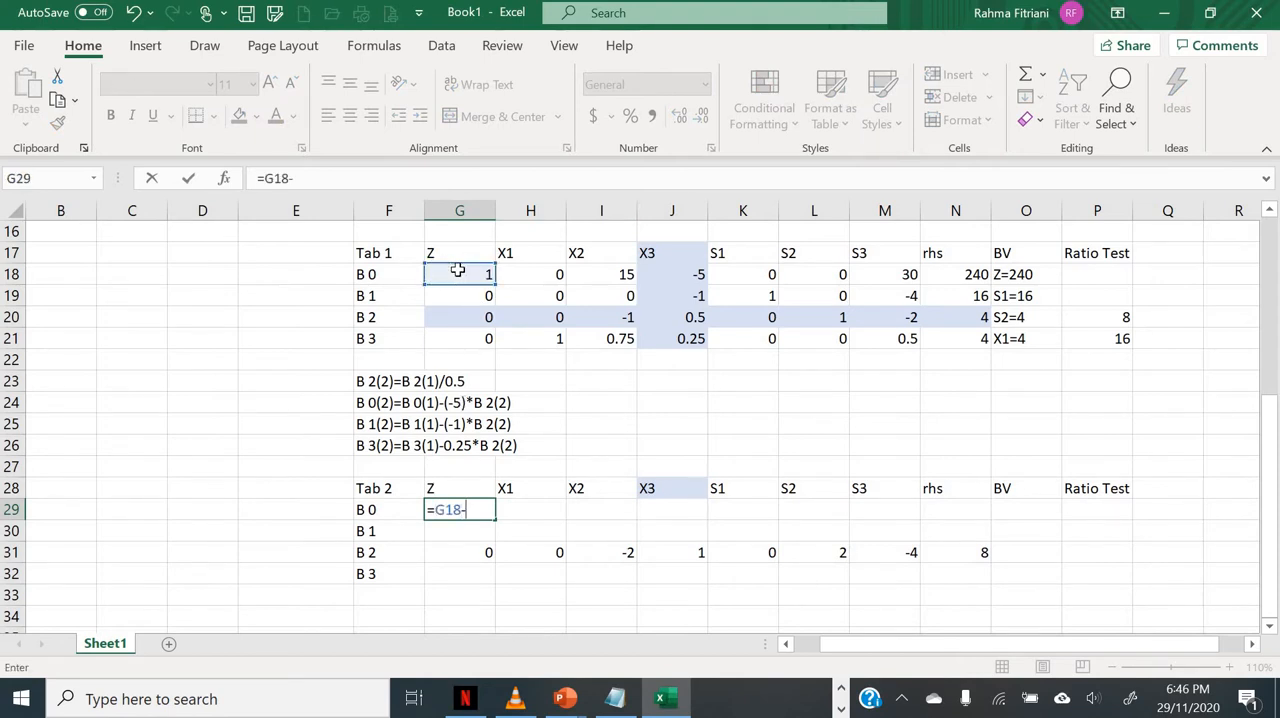
left_click(673, 274)
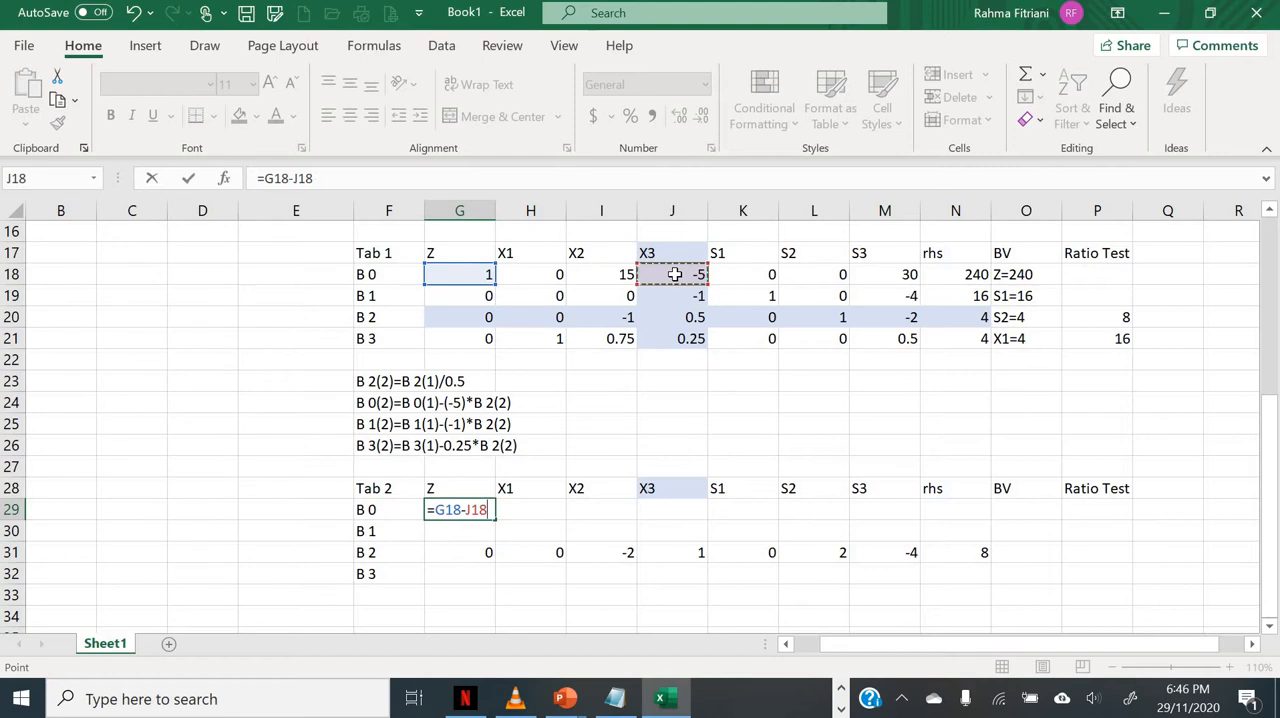
left_click(313, 178)
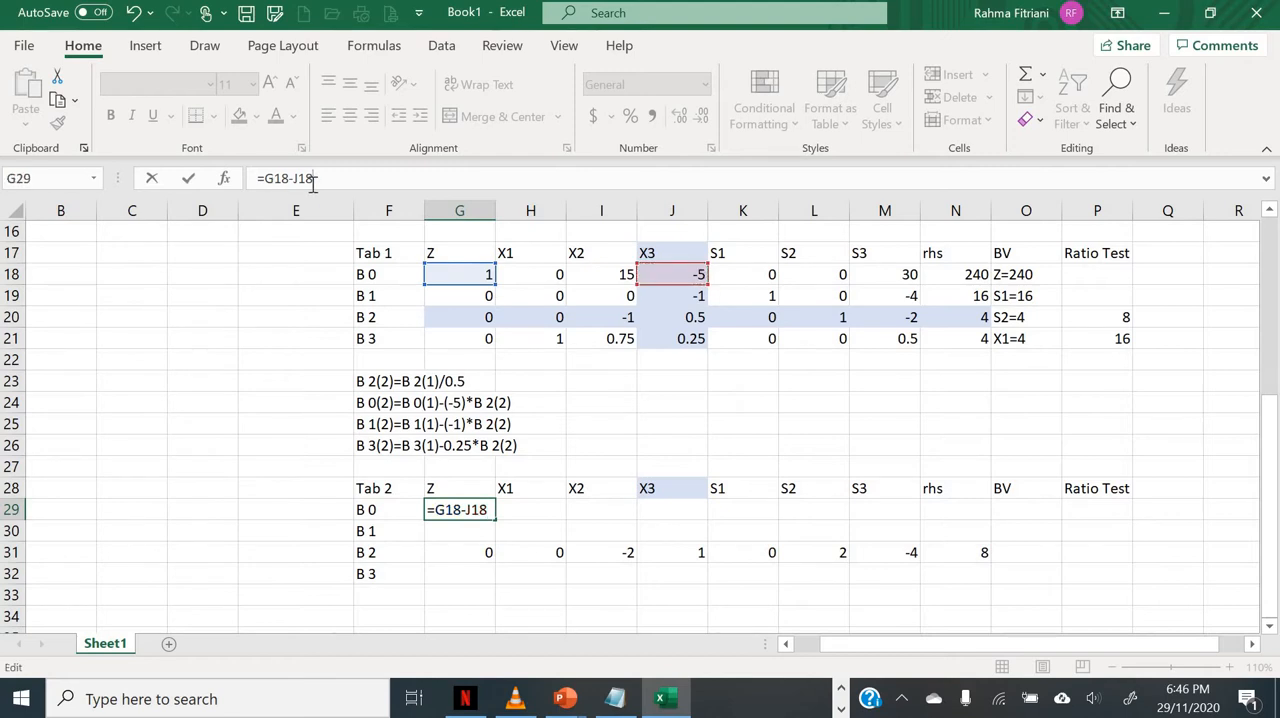
key("F4")
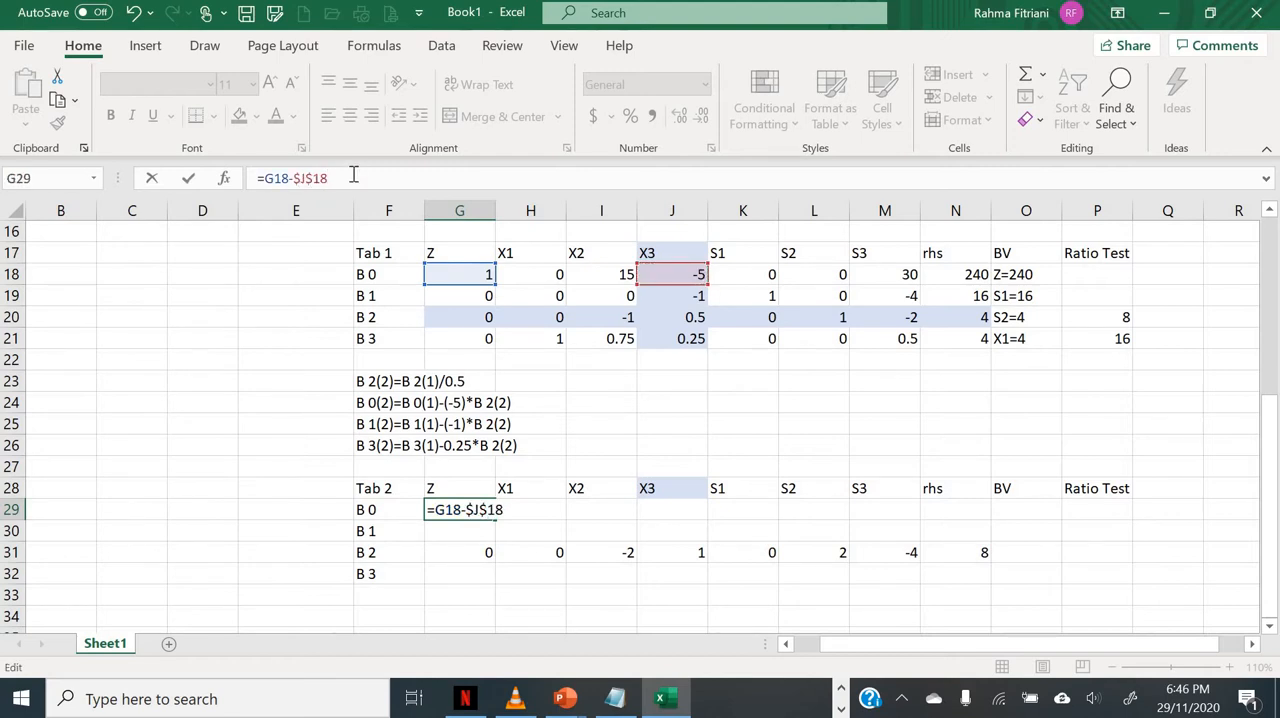
type("*")
left_click(452, 554)
key("Return")
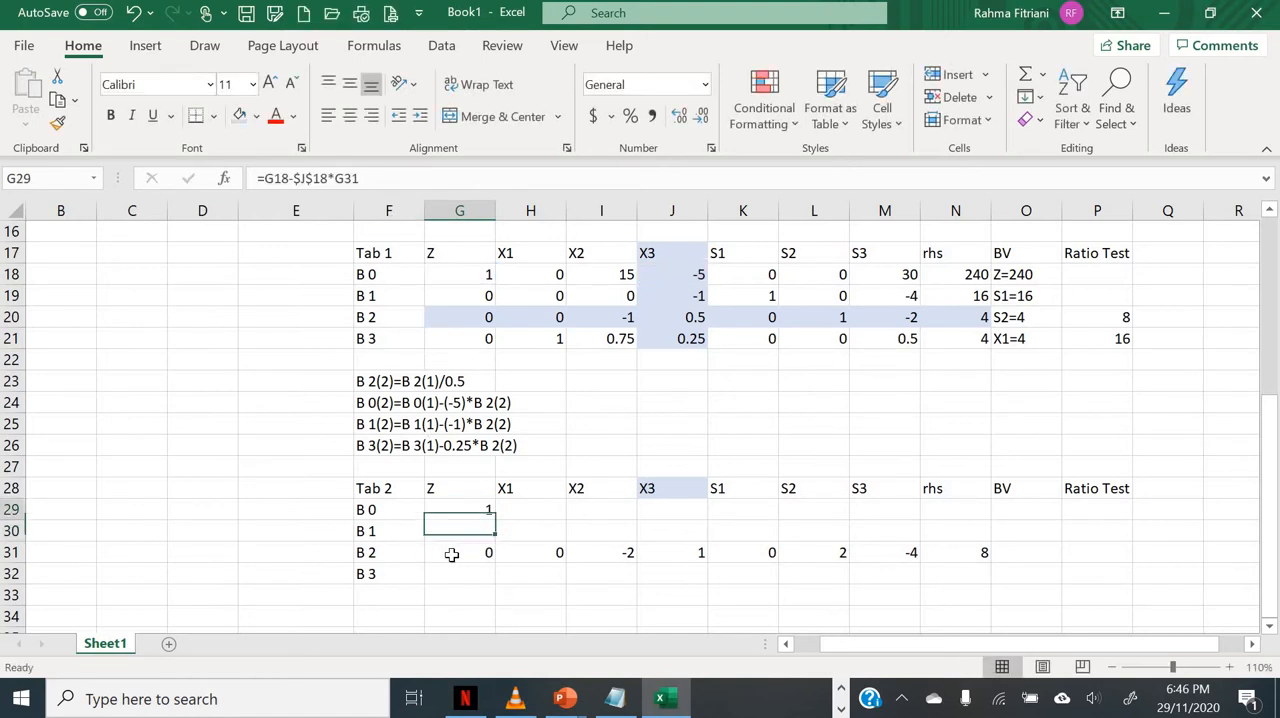
Step: Copy the B 0 formula from G29 into H29:N29
key("Up")
key("ctrl+c")
key("Right")
key("shift+Right")
key("shift+Right")
key("shift+Right")
key("shift+Right")
key("shift+Right")
key("shift+Right")
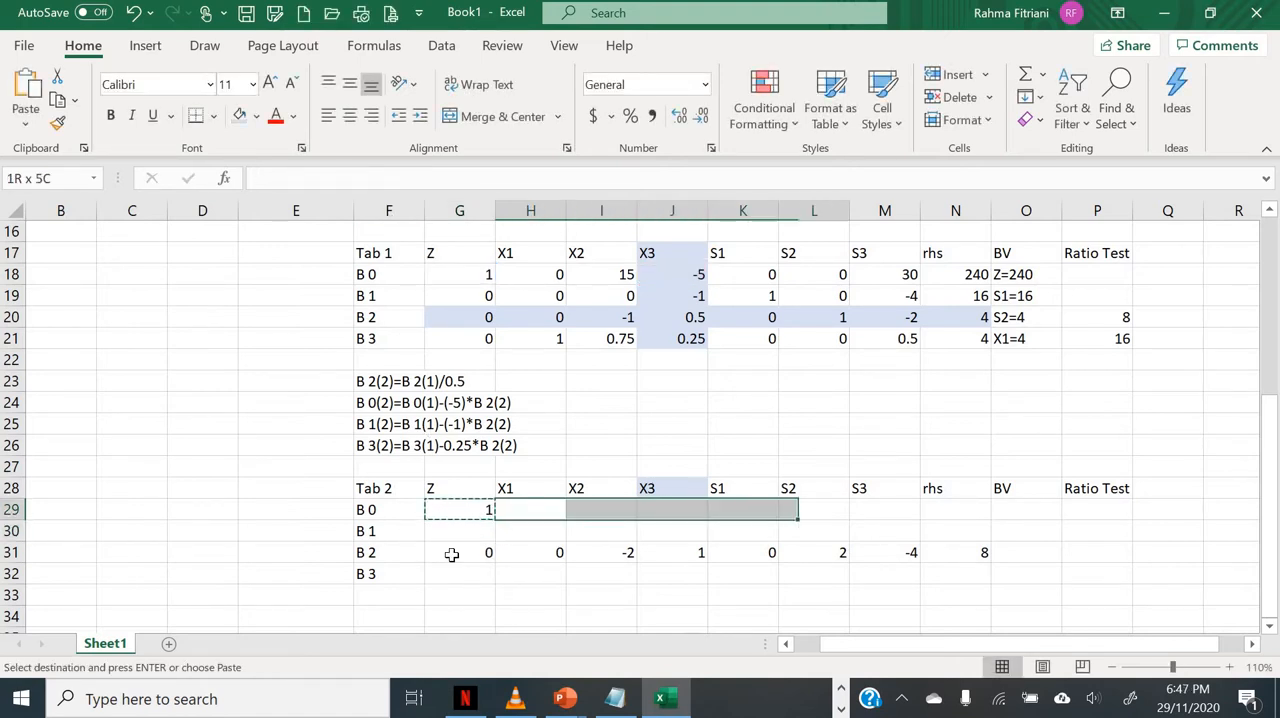
key("Return")
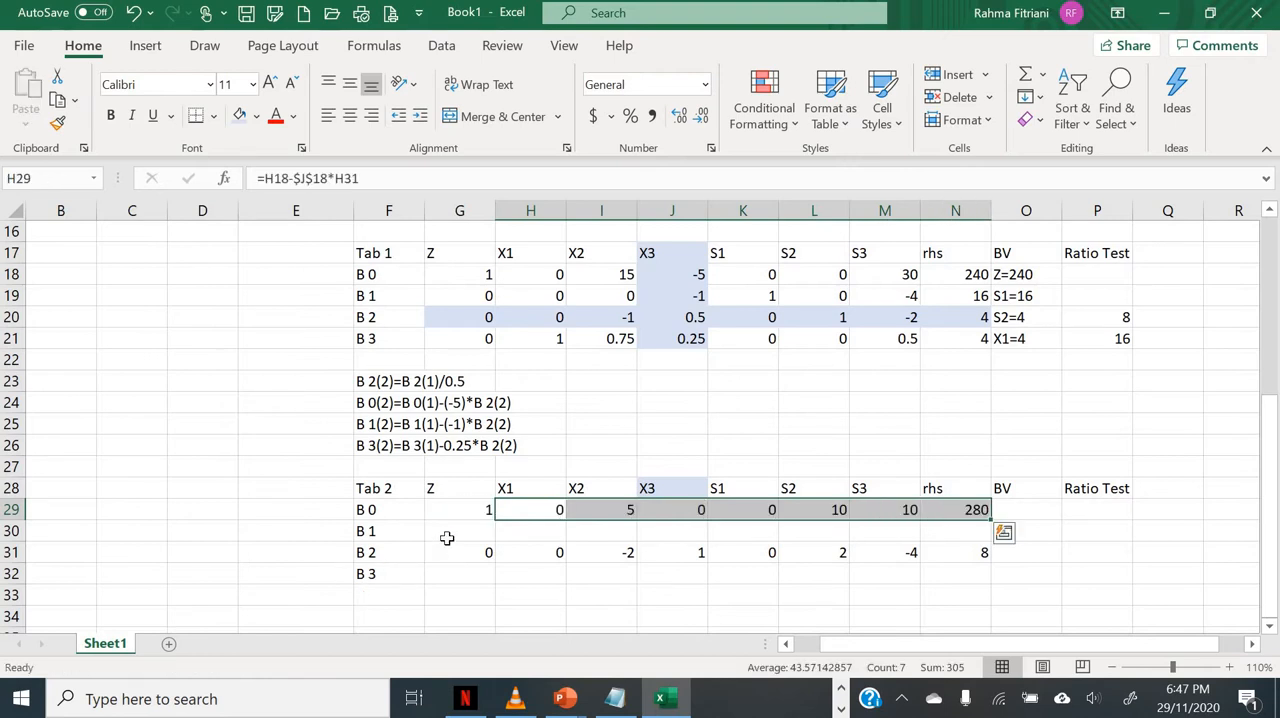
Step: Enter the formula =G19-$J$19*G31 in G30 for row B 1 of Tab 2 and fill it across to N30
left_click(457, 534)
type("=")
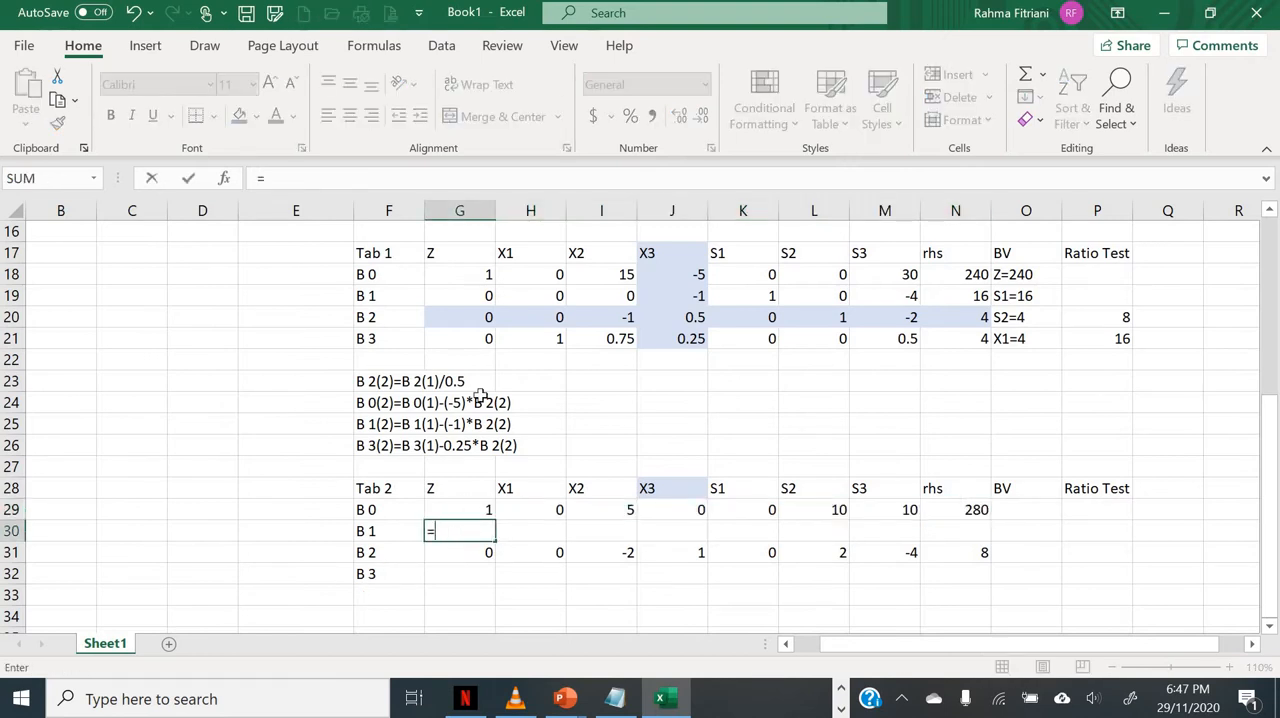
left_click(449, 291)
type("-")
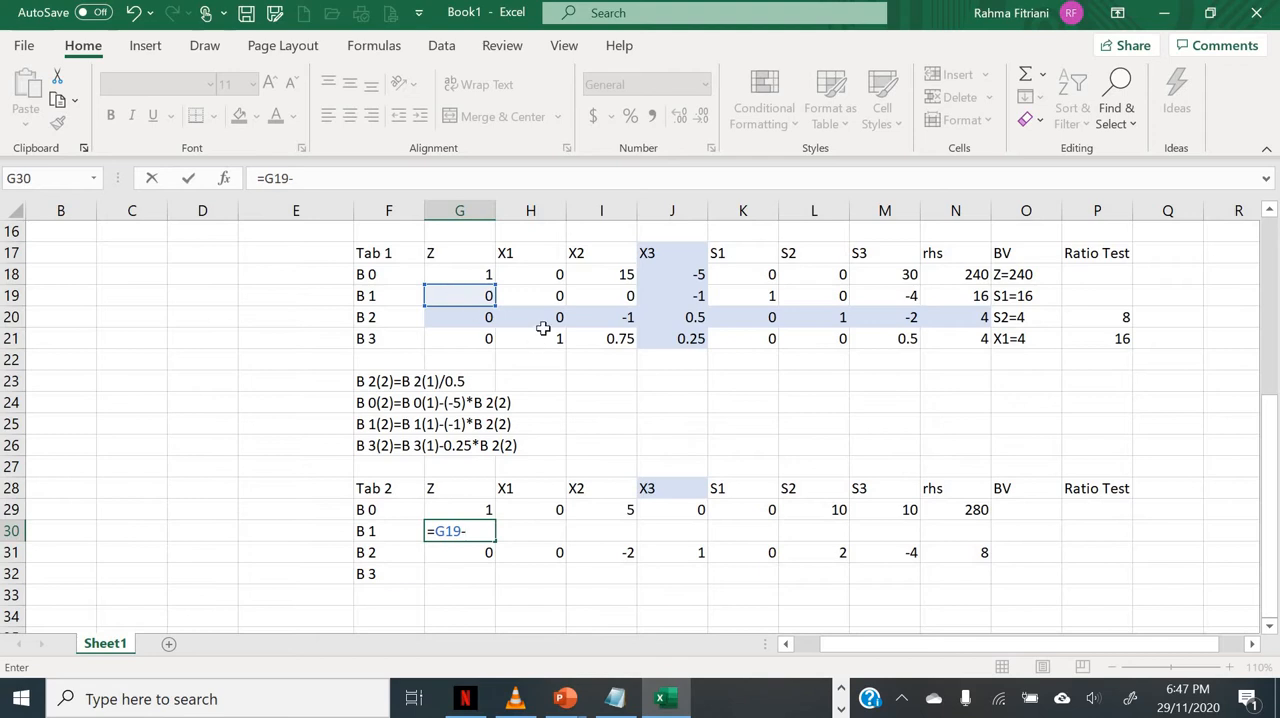
left_click(683, 300)
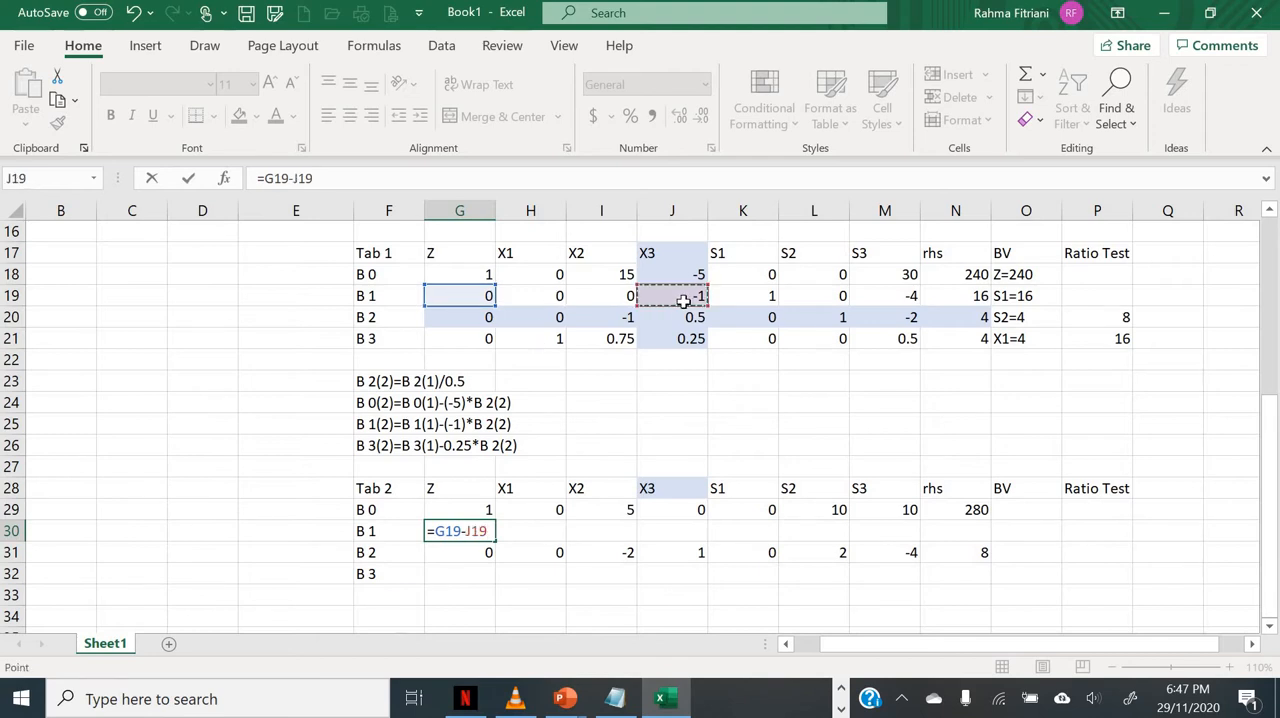
key("F4")
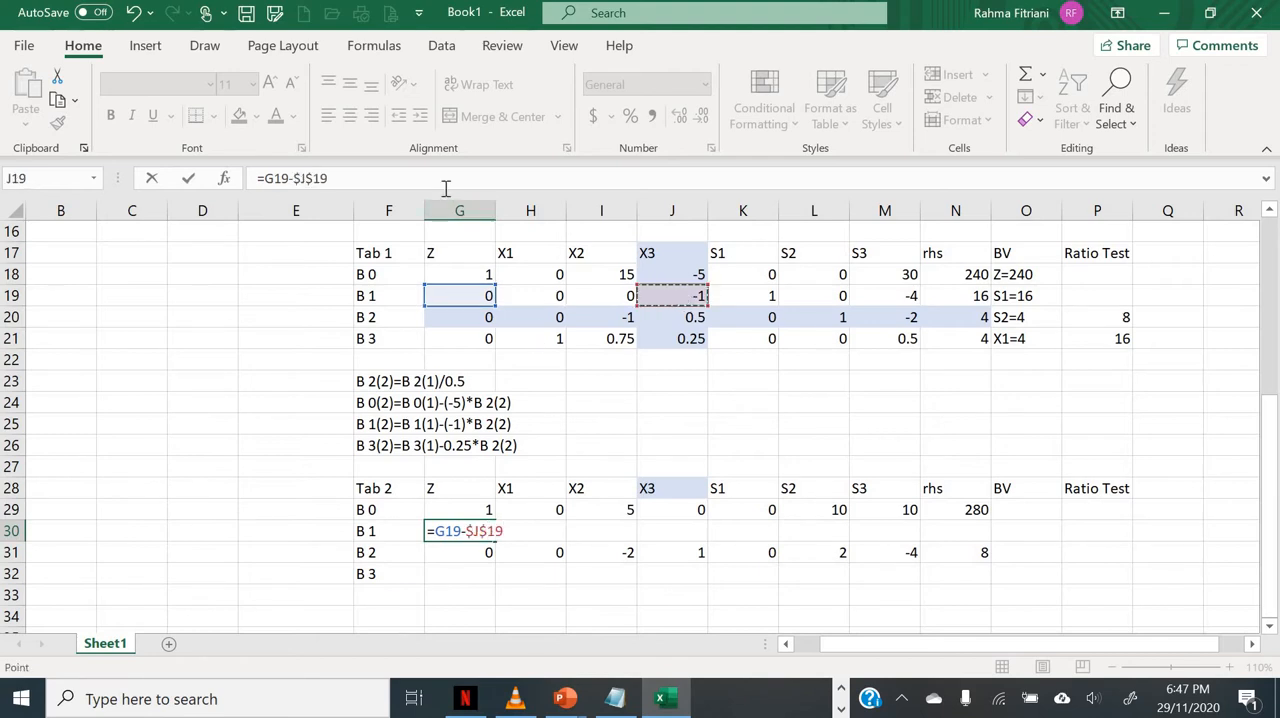
type("*")
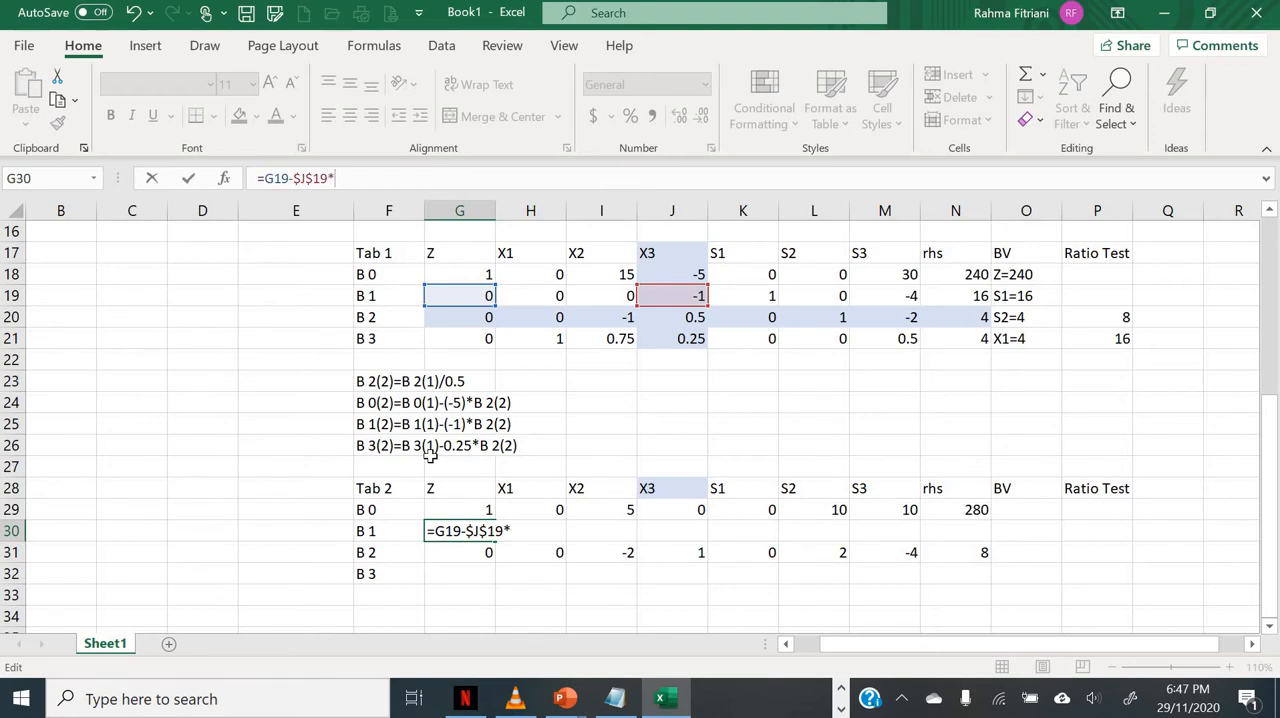
left_click(458, 558)
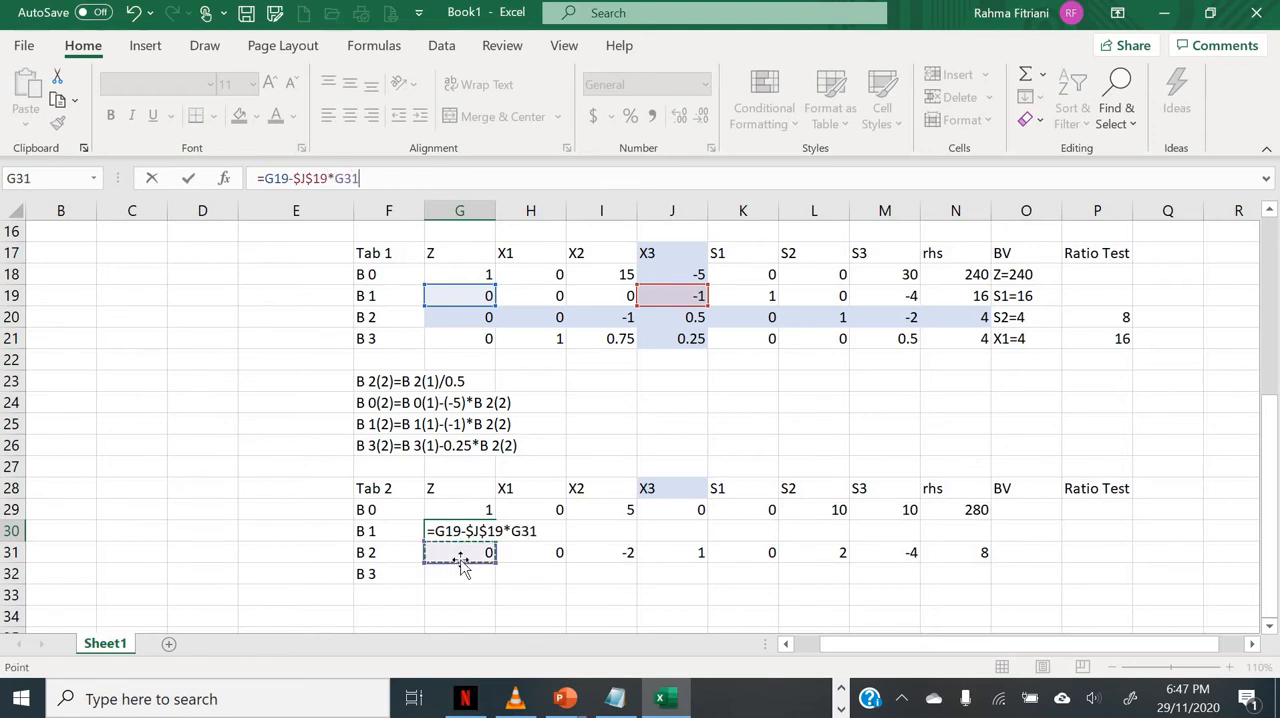
key("ctrl+Return")
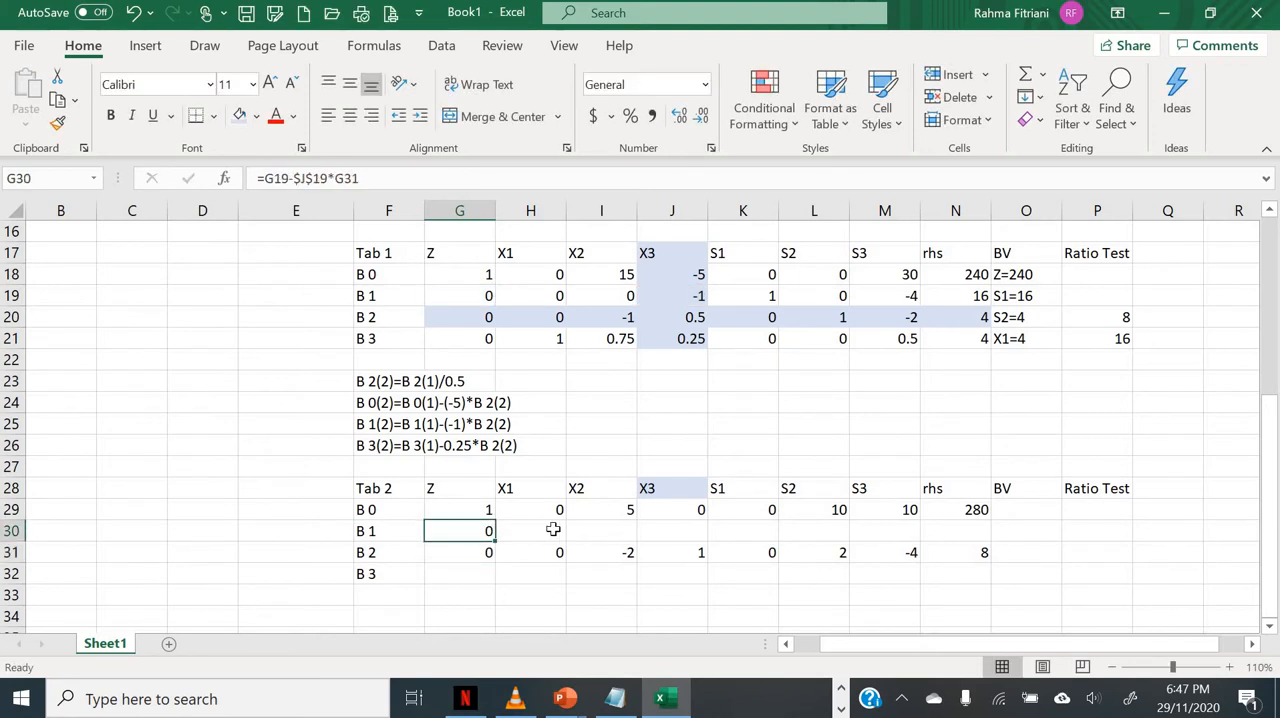
left_click_drag(494, 541, 972, 545)
Step: Enter the formula =G21-$J$21*G31 in G32 for row B 3 of Tab 2 and fill it across to N32
left_click(453, 578)
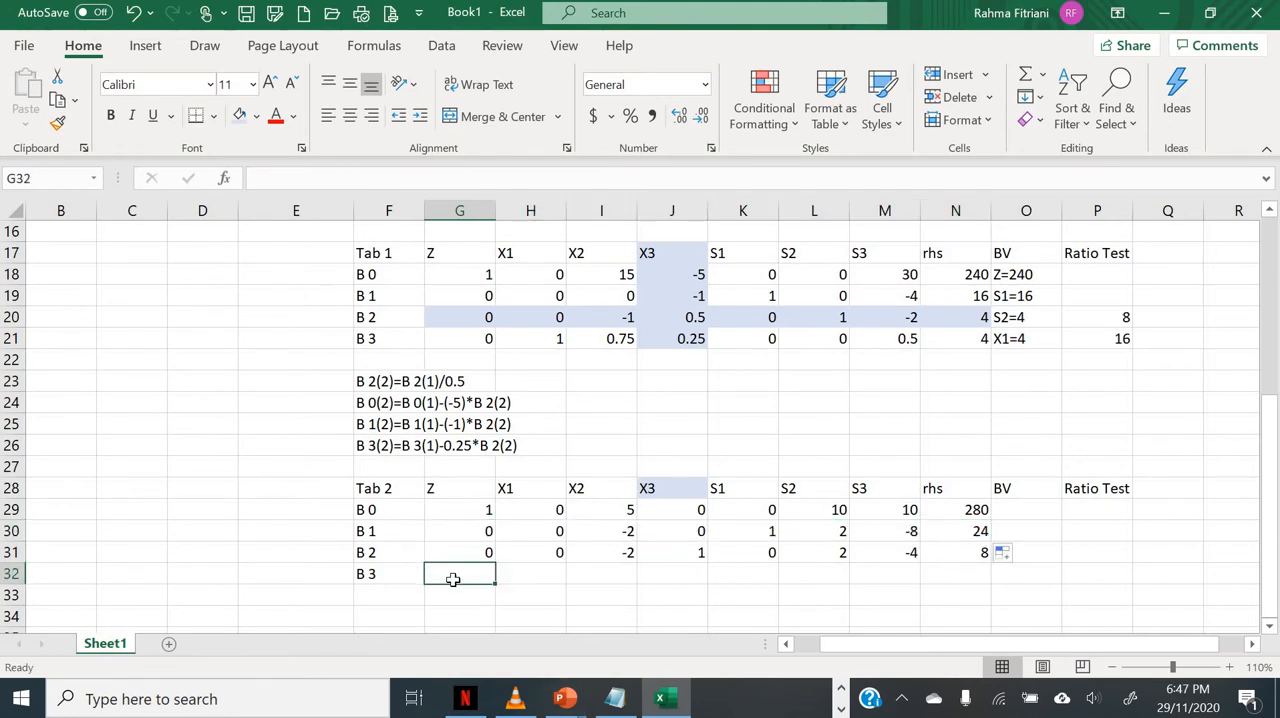
type("=")
left_click(444, 342)
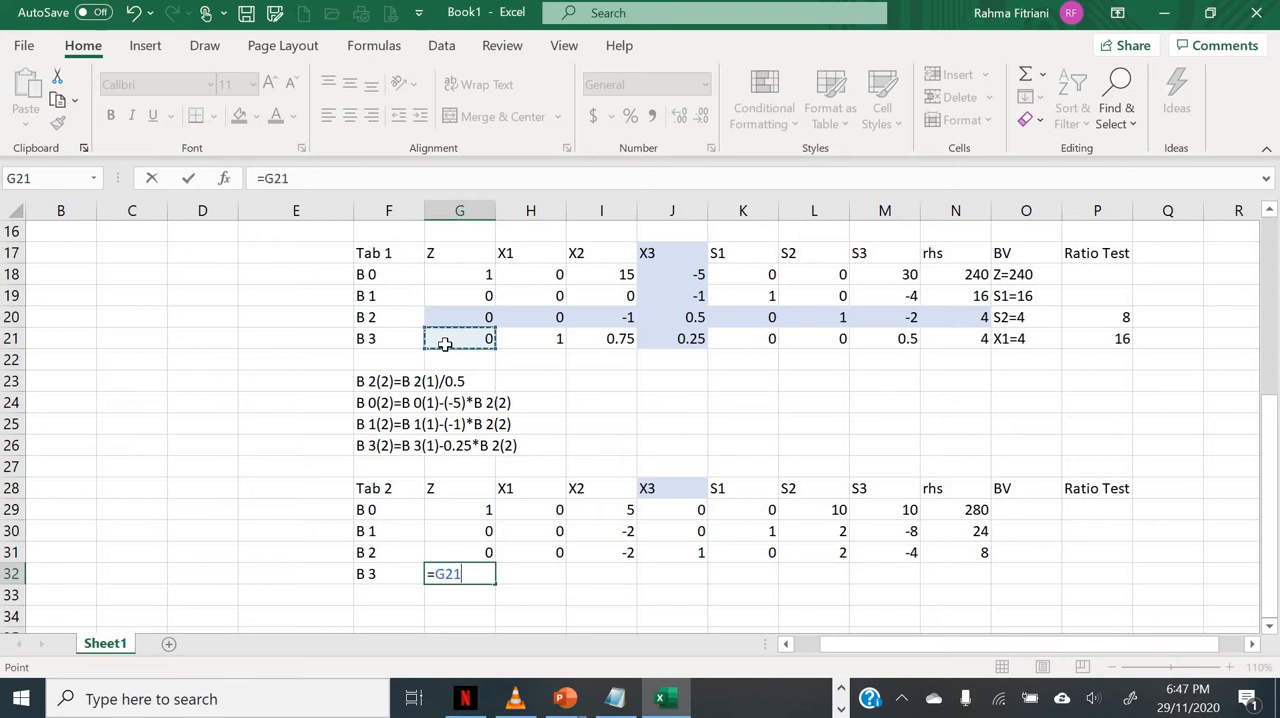
type("-")
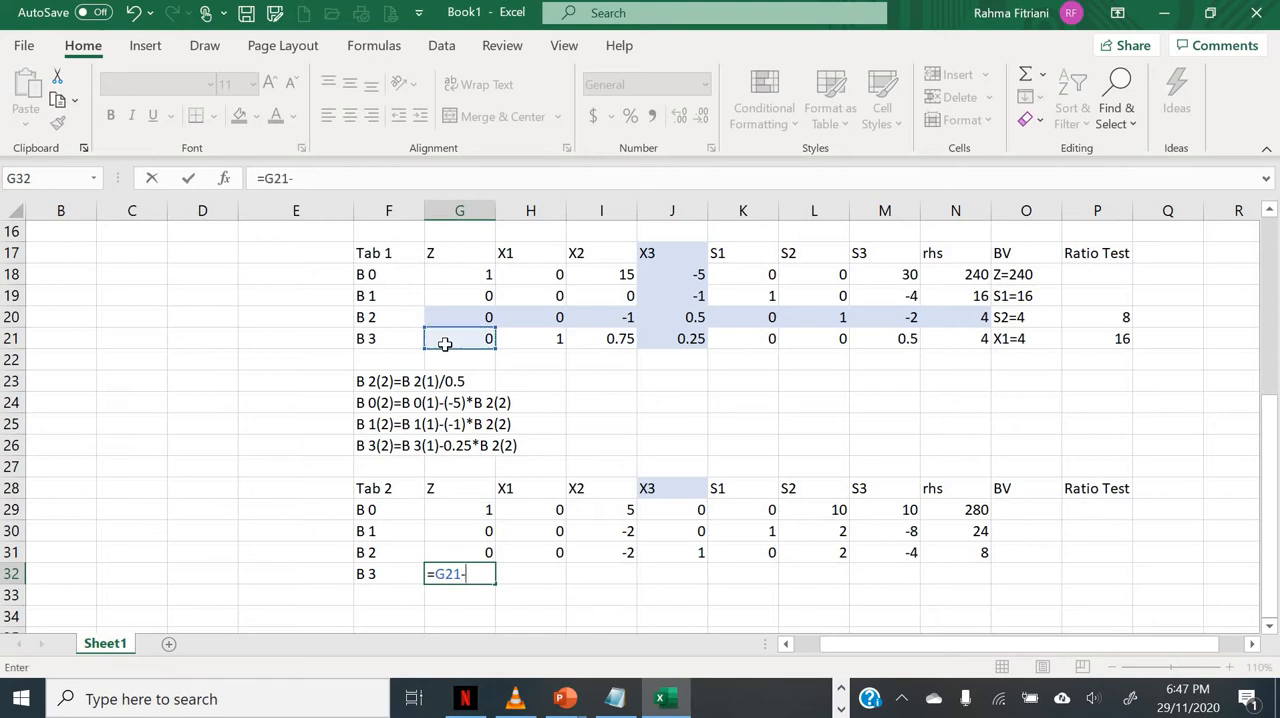
left_click(680, 339)
left_click(303, 178)
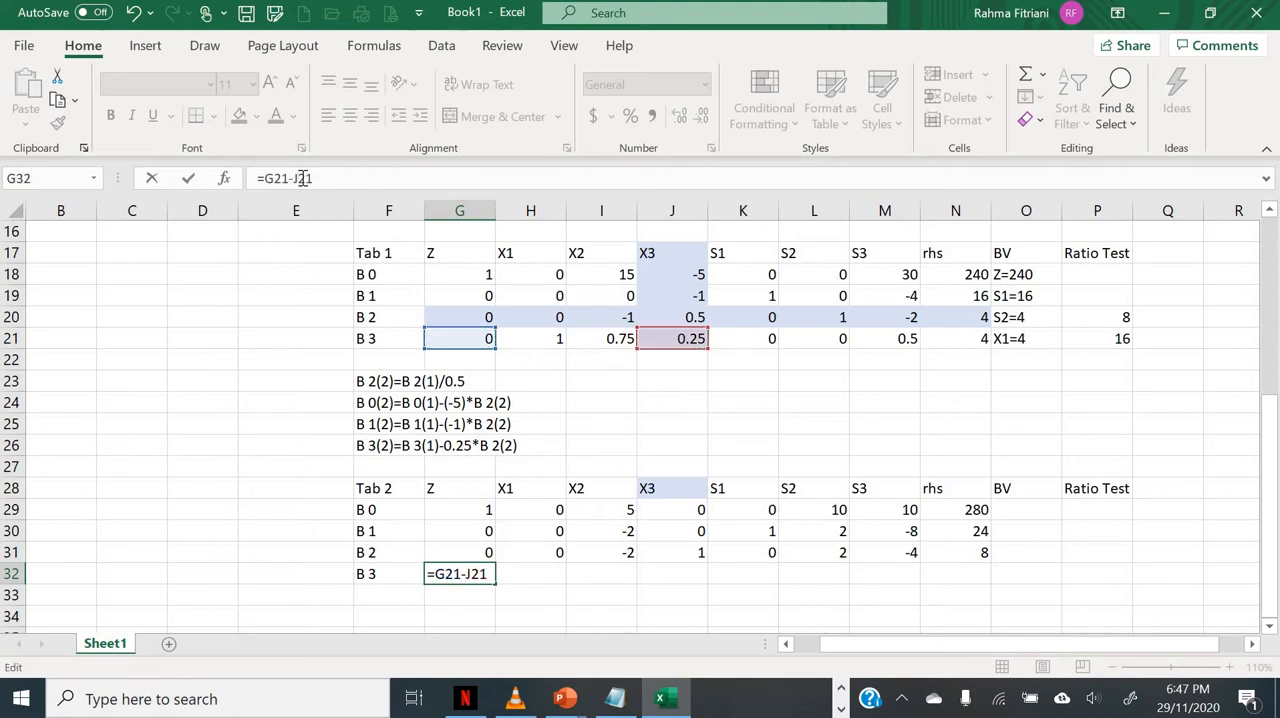
key("F4")
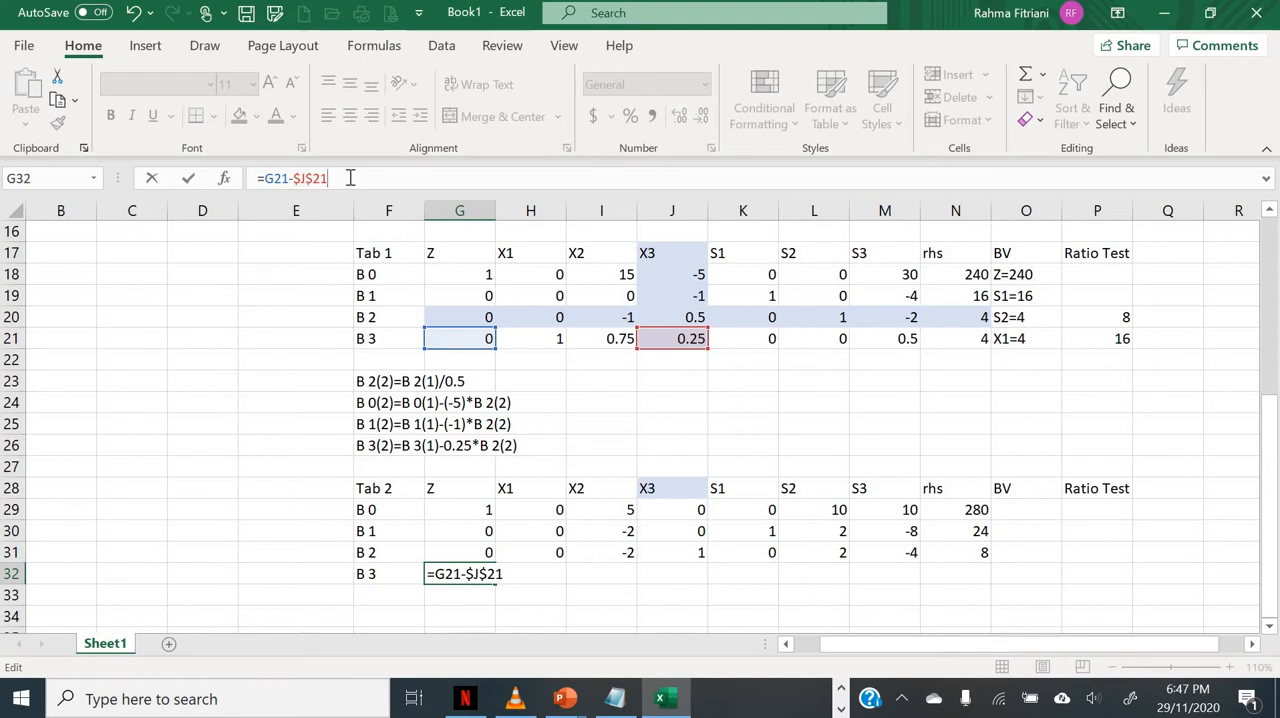
type("*")
left_click(438, 552)
key("Return")
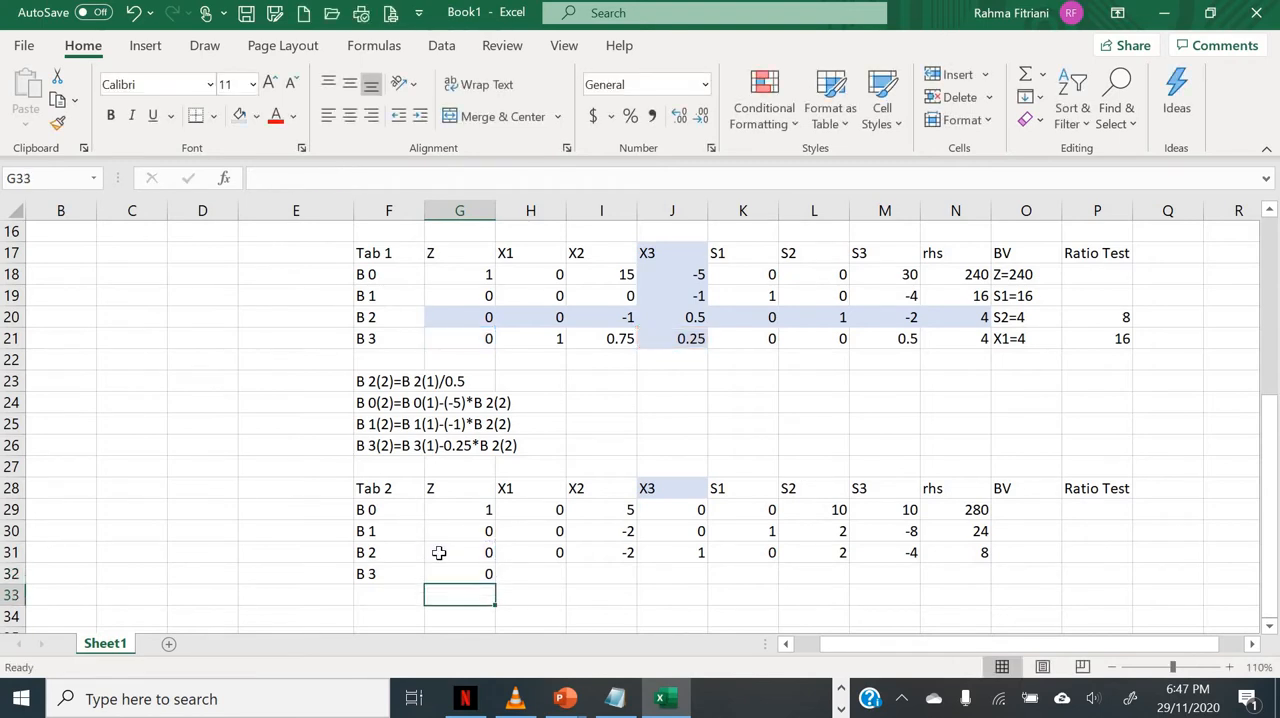
key("Up")
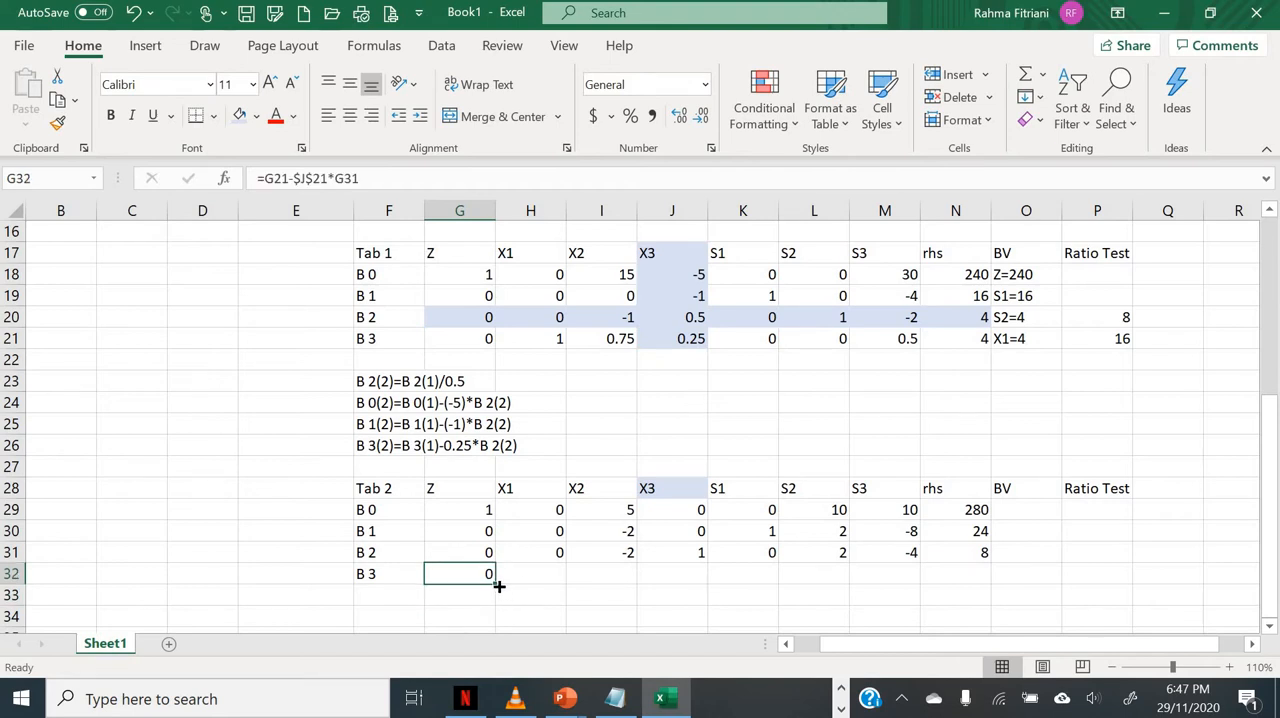
left_click_drag(622, 579, 995, 576)
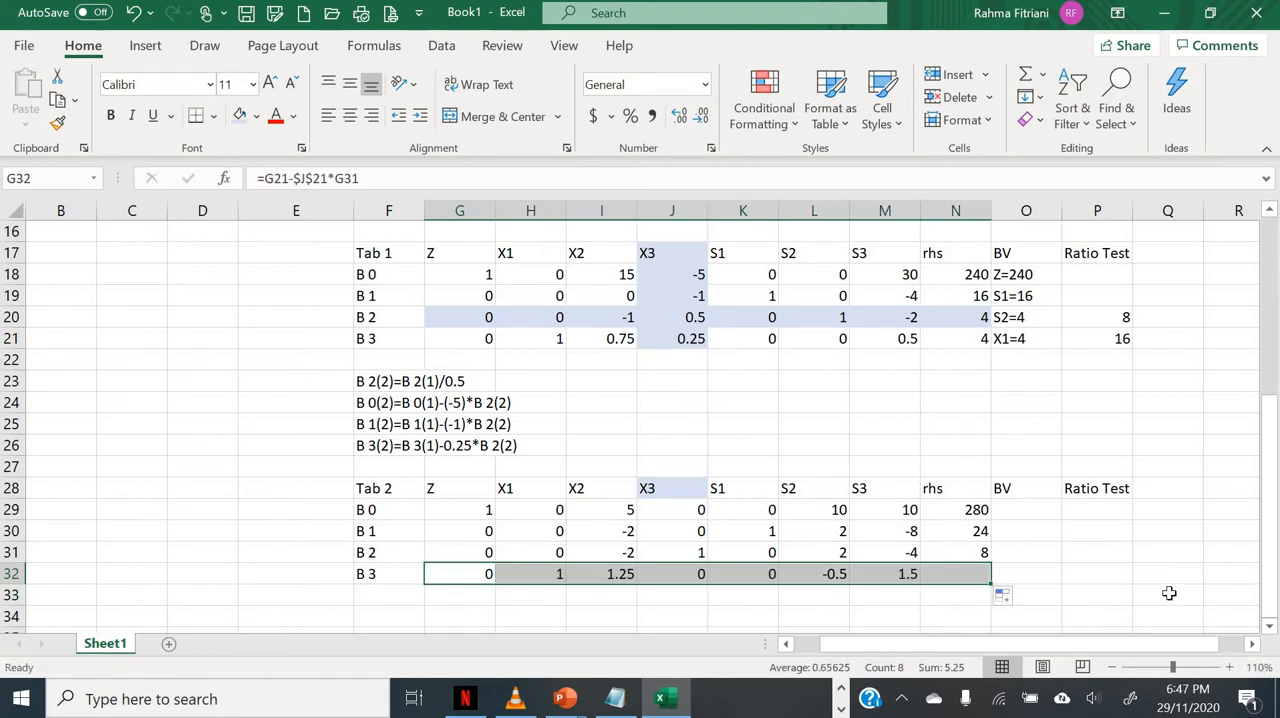
Step: Shade the basic variable cells of Tab 2 light blue: K30 for S1, J31 for X3 and H32 for X1
left_click(1047, 512)
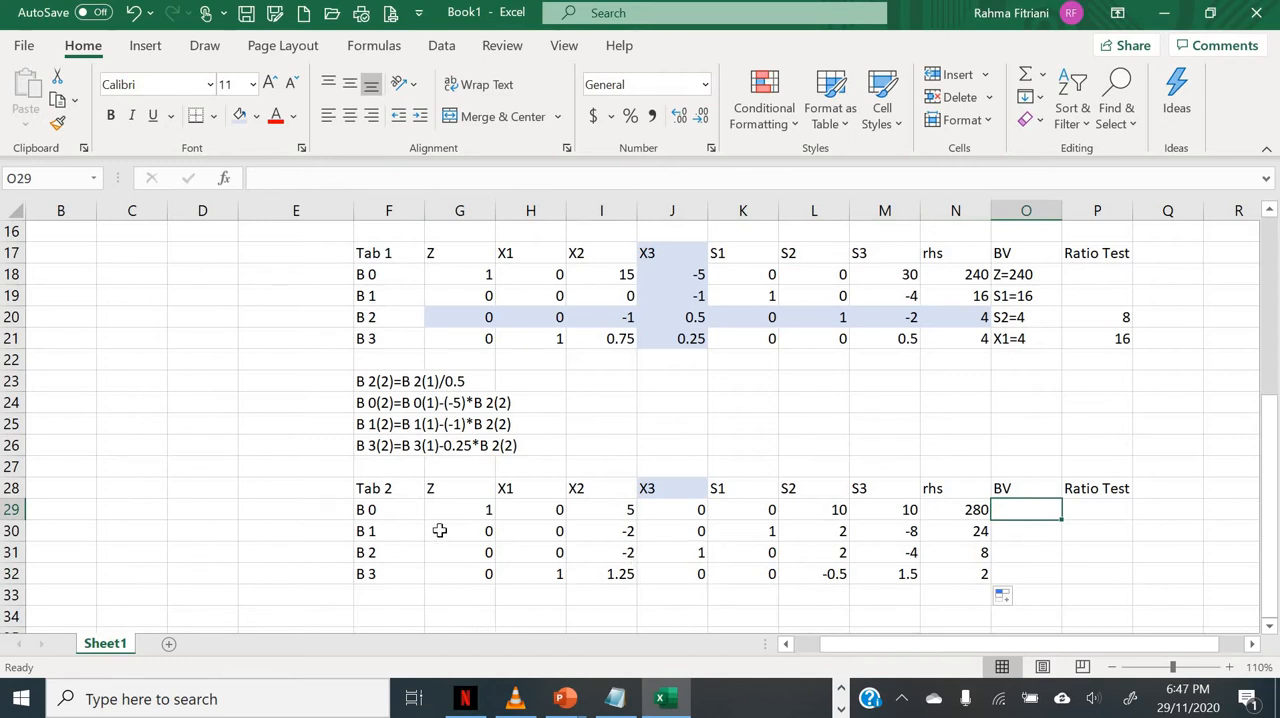
left_click(722, 531)
left_click(244, 120)
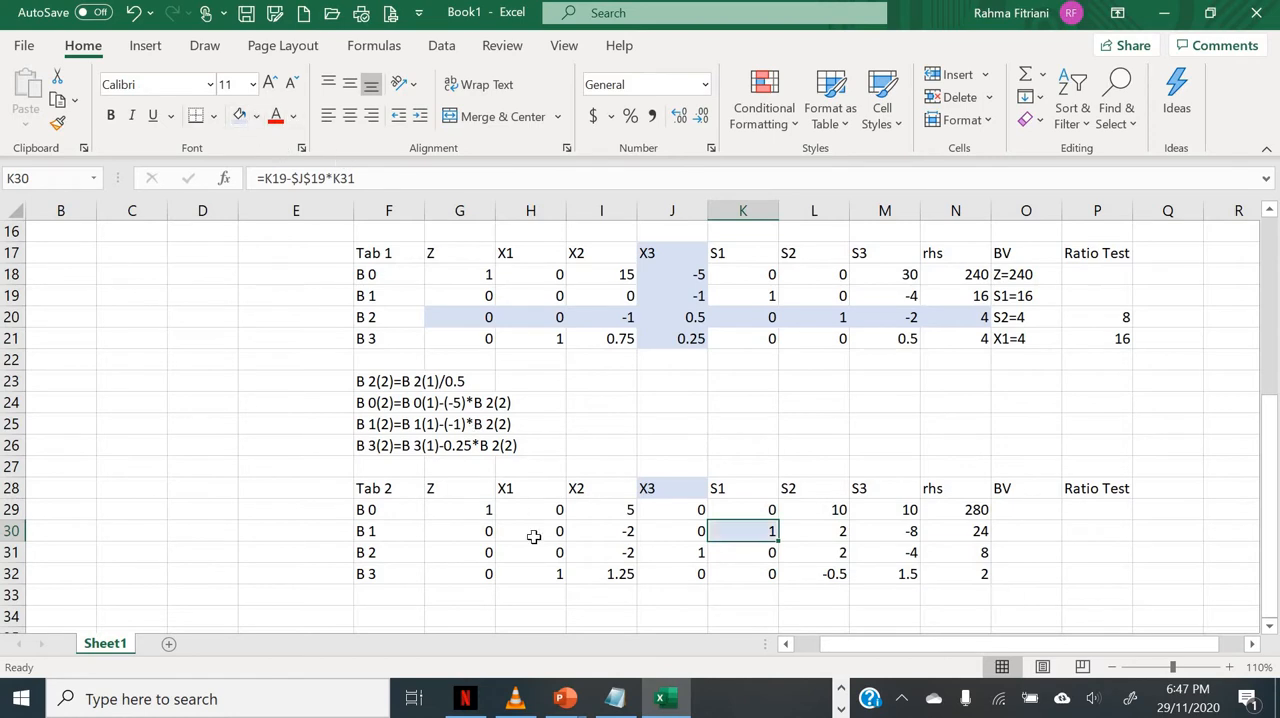
left_click(646, 557)
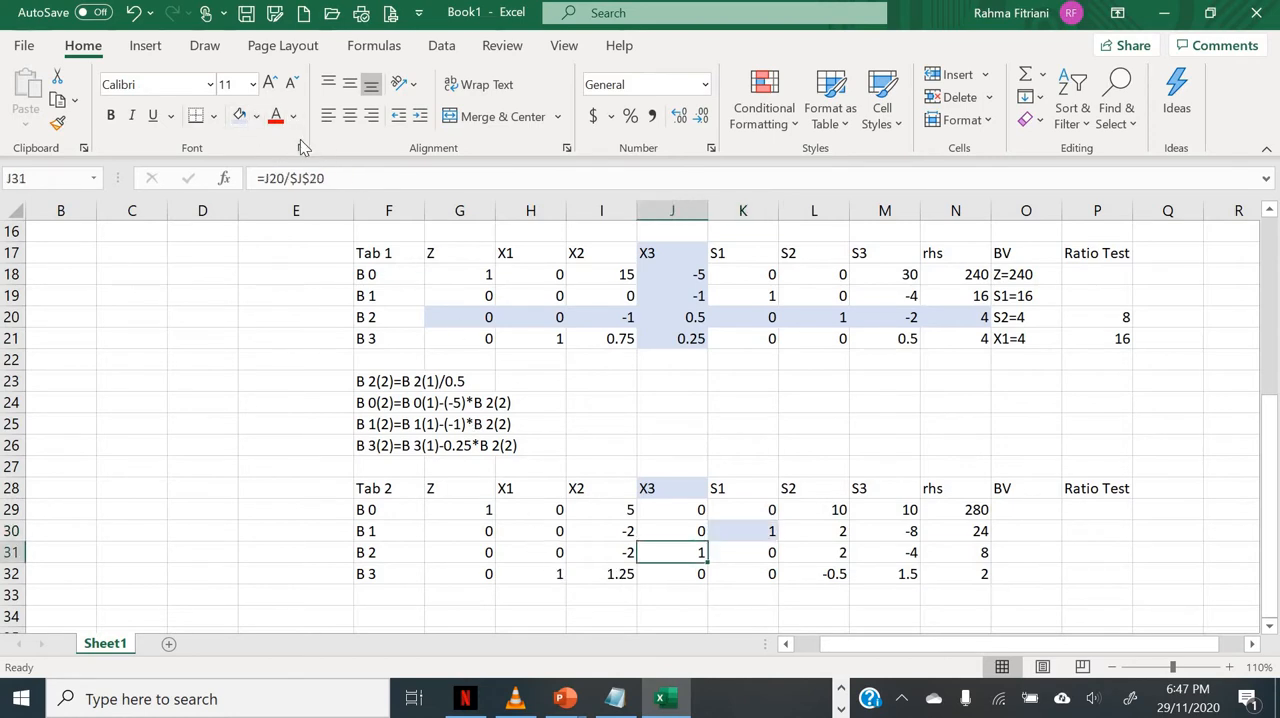
left_click(244, 116)
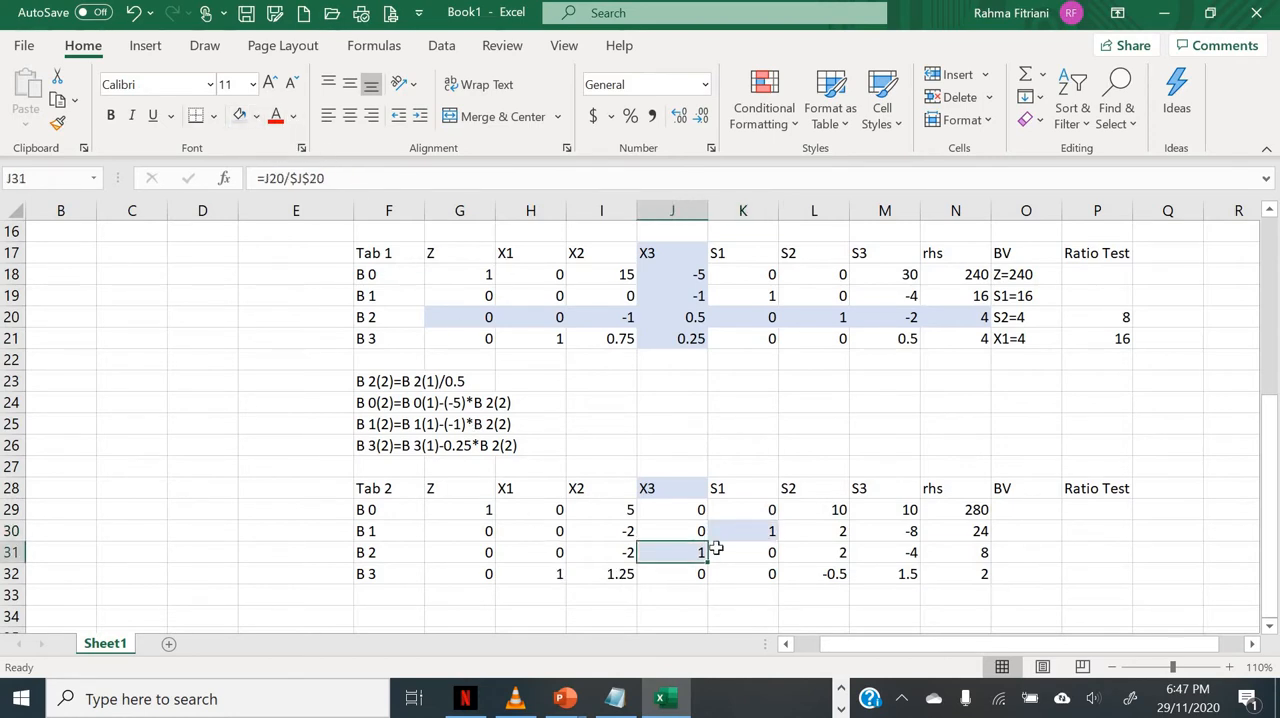
left_click(543, 571)
left_click(244, 116)
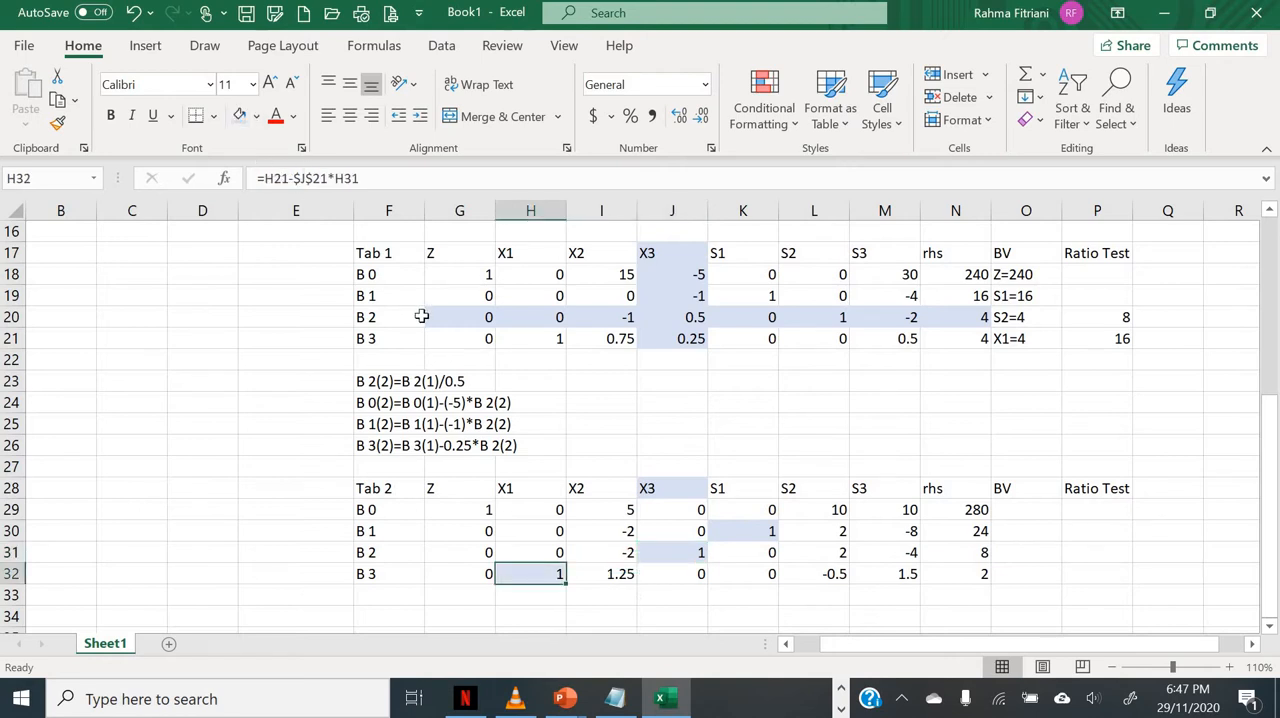
Step: Enter Z=280 in O29 and S1=24 in O30 in the BV column of Tab 2
left_click(1035, 512)
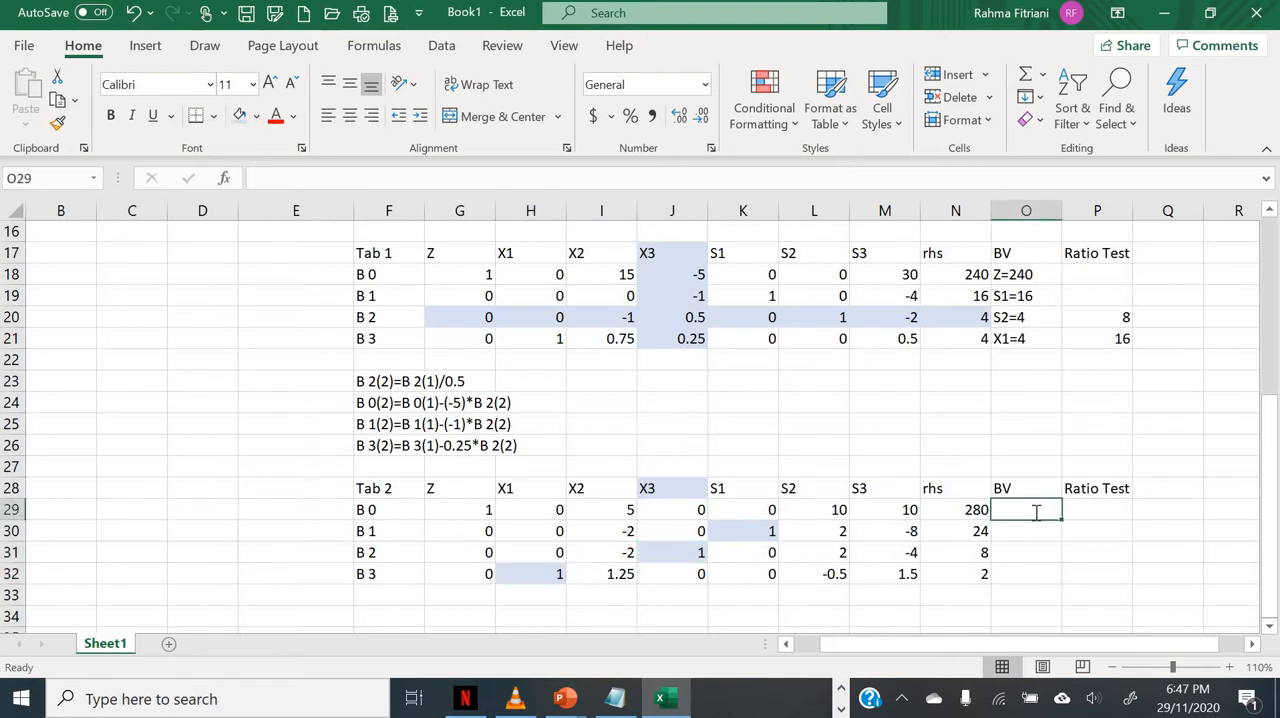
type("Z=2")
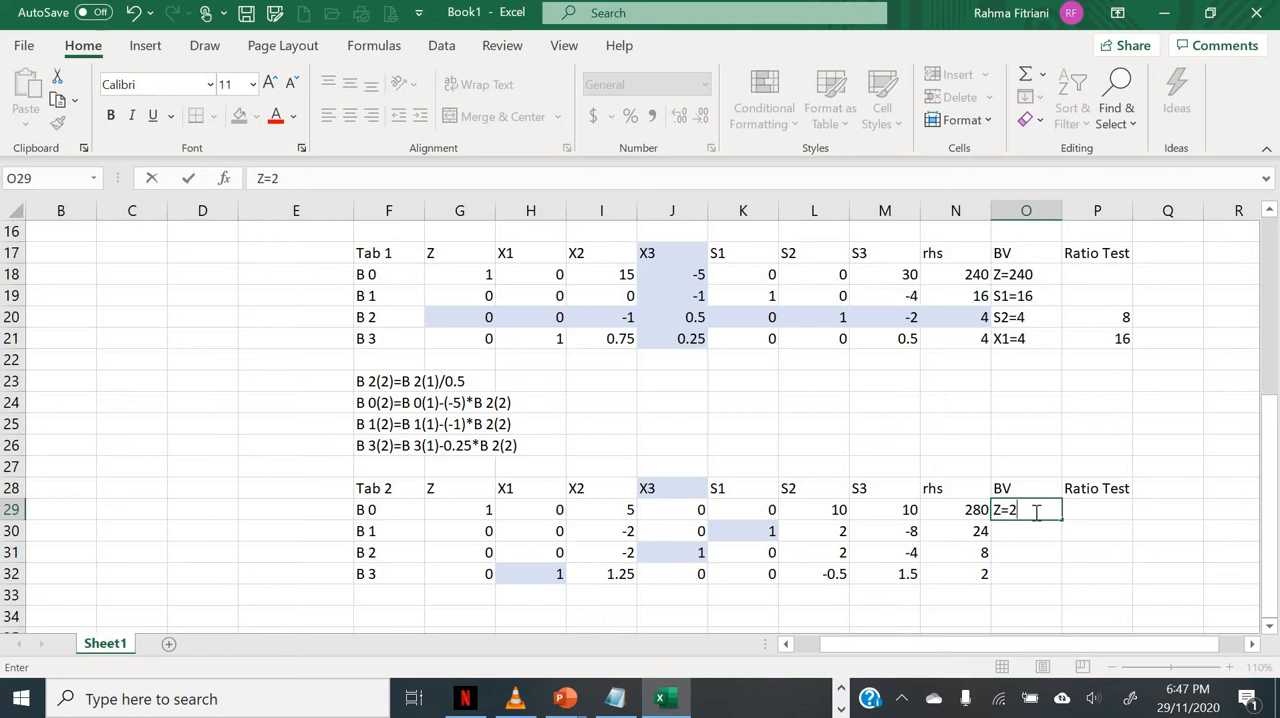
type("80")
key("Return")
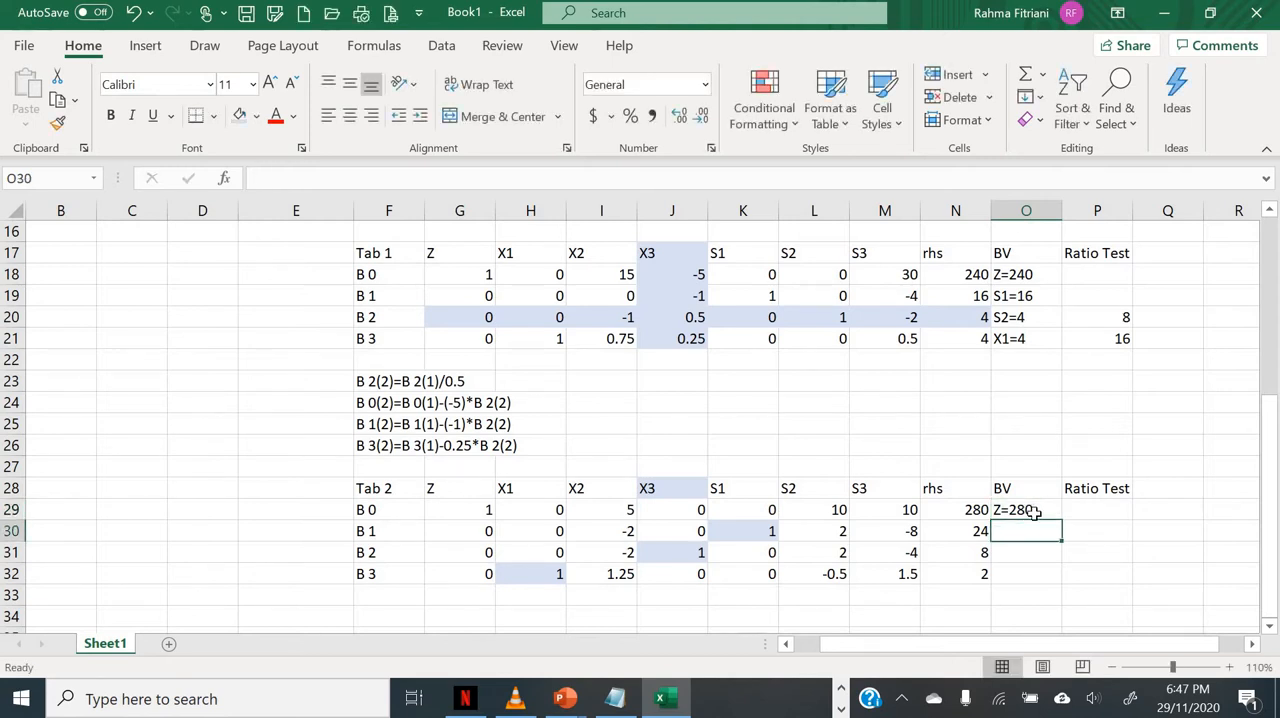
type("S1=2")
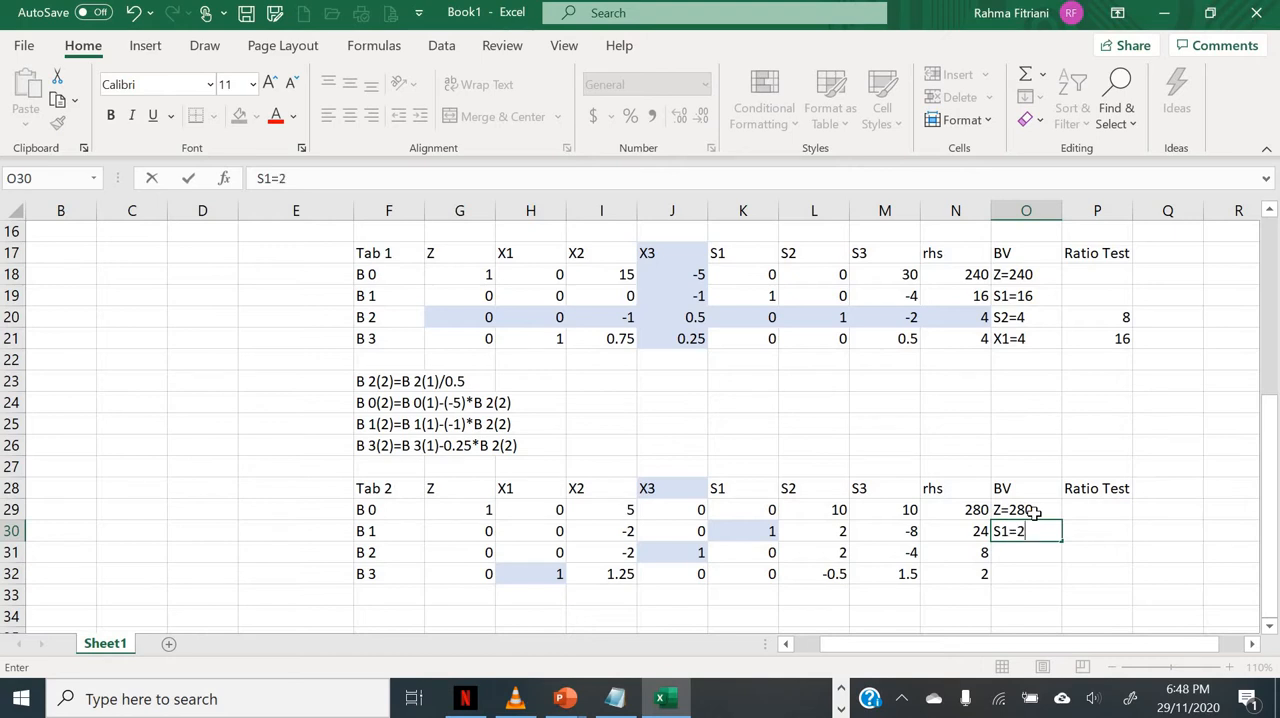
type("4")
key("Return")
Step: Enter X3=8 in O31 and X1=2 in O32 to complete the BV column of Tab 2
type("X")
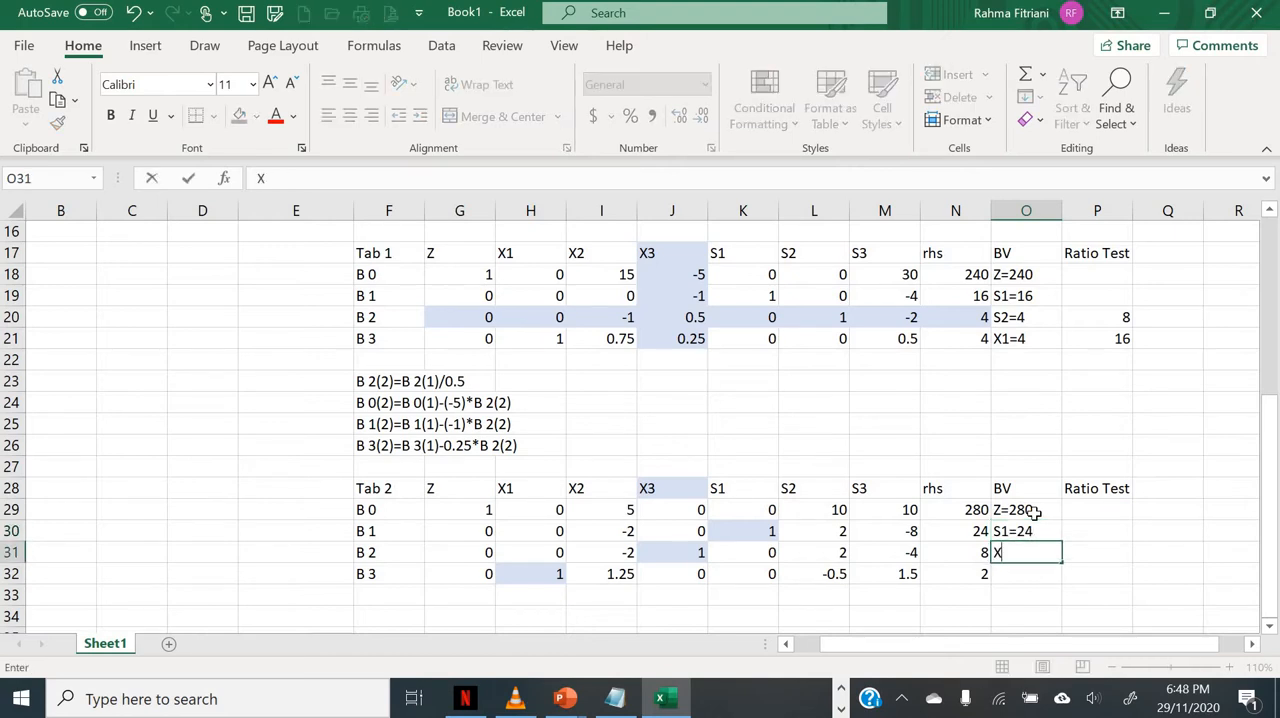
type("3=8")
key("Return")
type("X1")
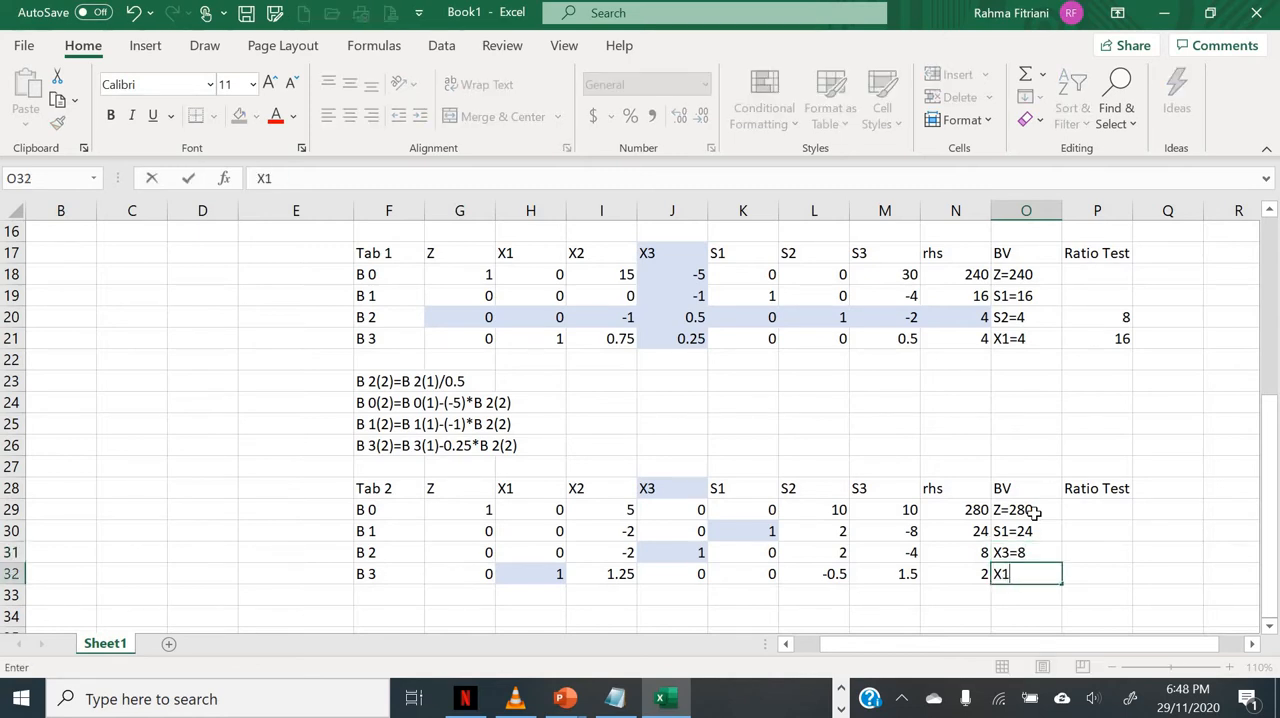
type("=2")
key("Return")
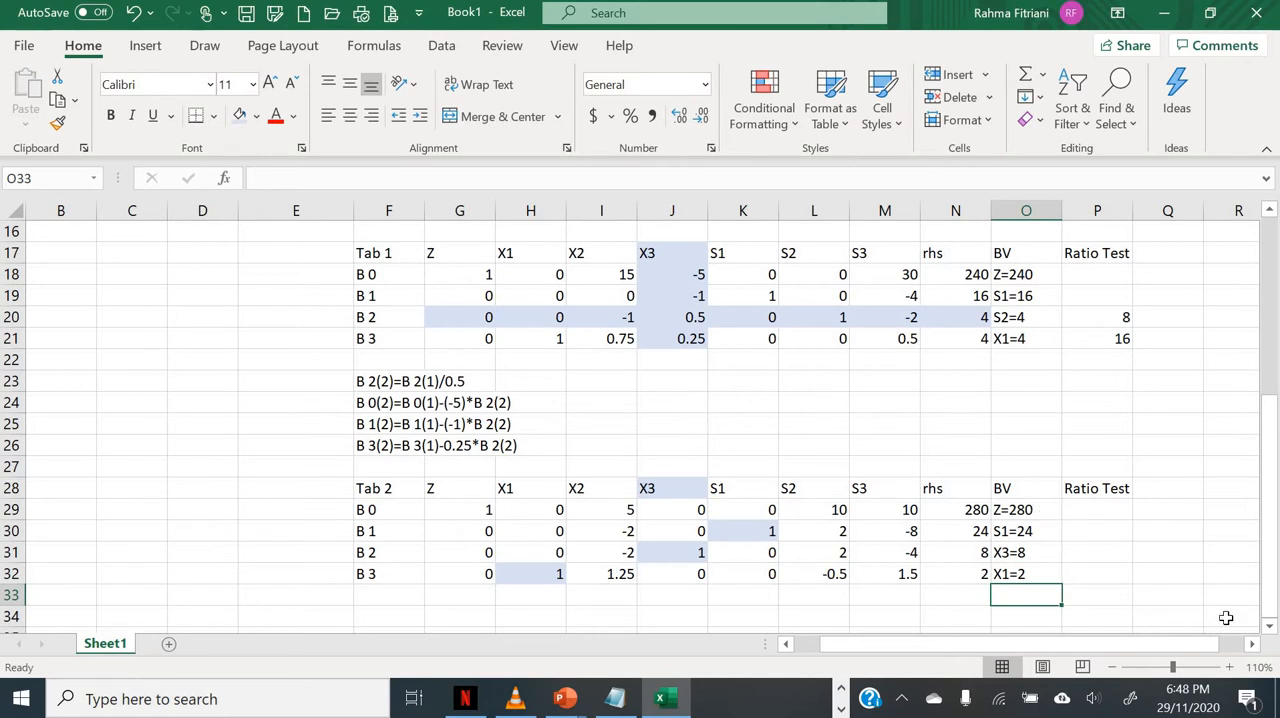
Step: Examine the B 0 row coefficients of Tab 2 for optimality and review the earlier tableaus and the original model
scroll(1226, 618, "down", 1)
scroll(1226, 618, "down", 1)
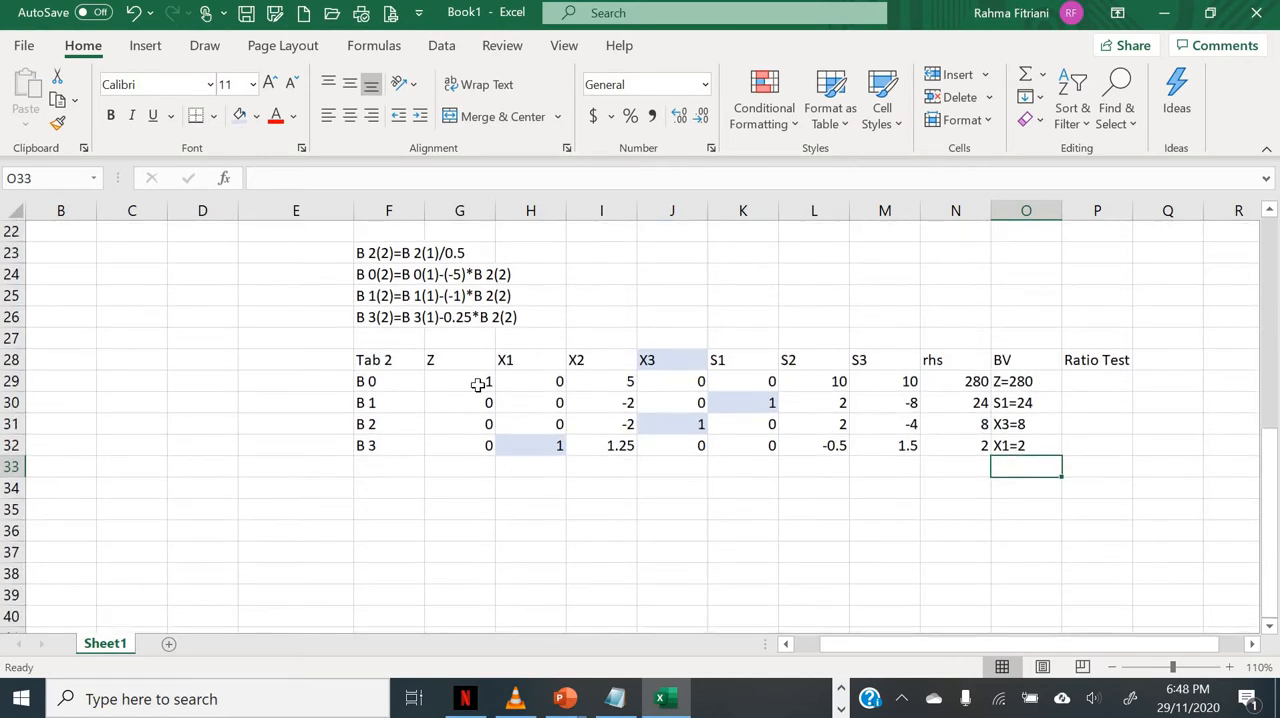
left_click_drag(471, 384, 916, 382)
left_click(822, 506)
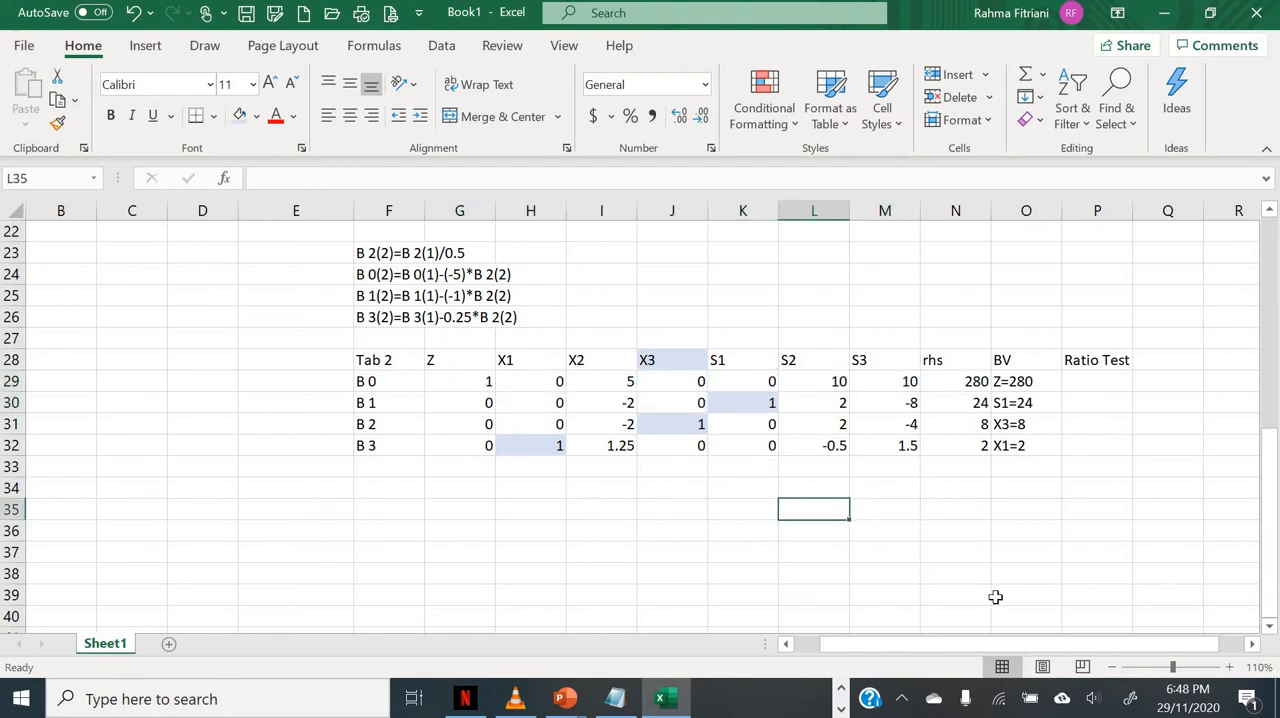
scroll(1071, 574, "up", 4)
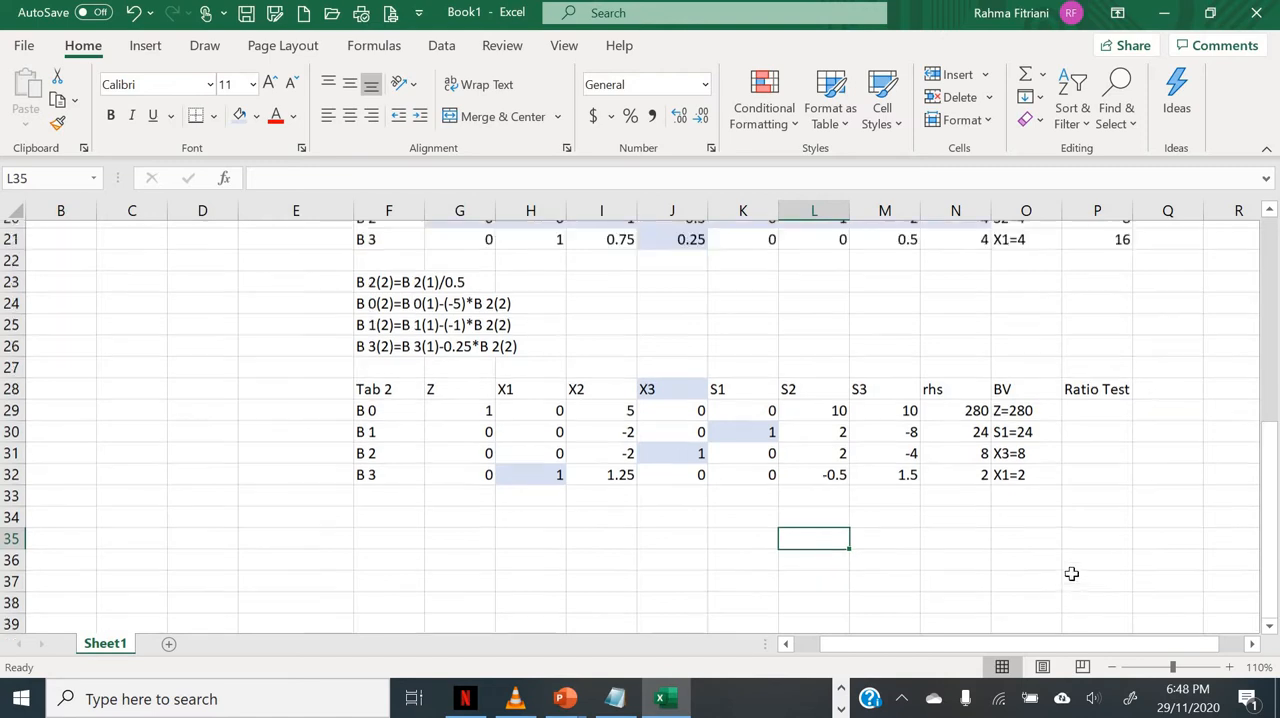
scroll(1071, 572, "up", 4)
scroll(1071, 572, "down", 2)
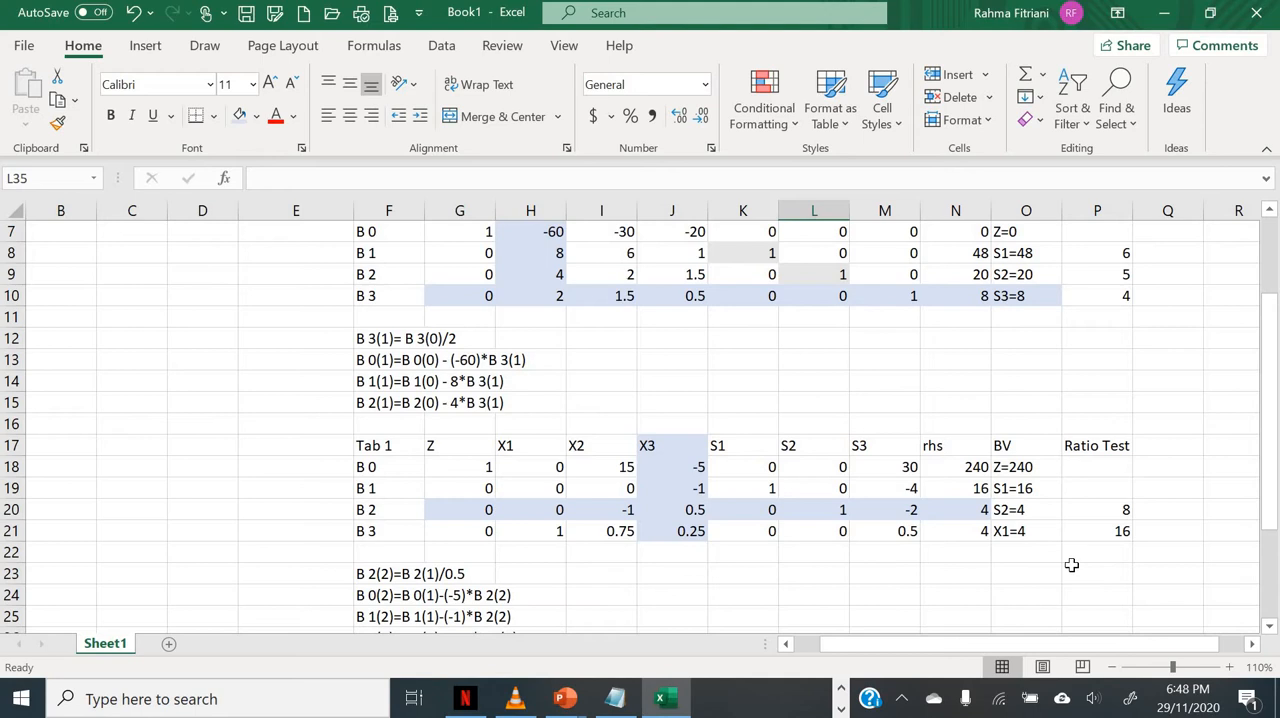
scroll(1071, 565, "down", 1)
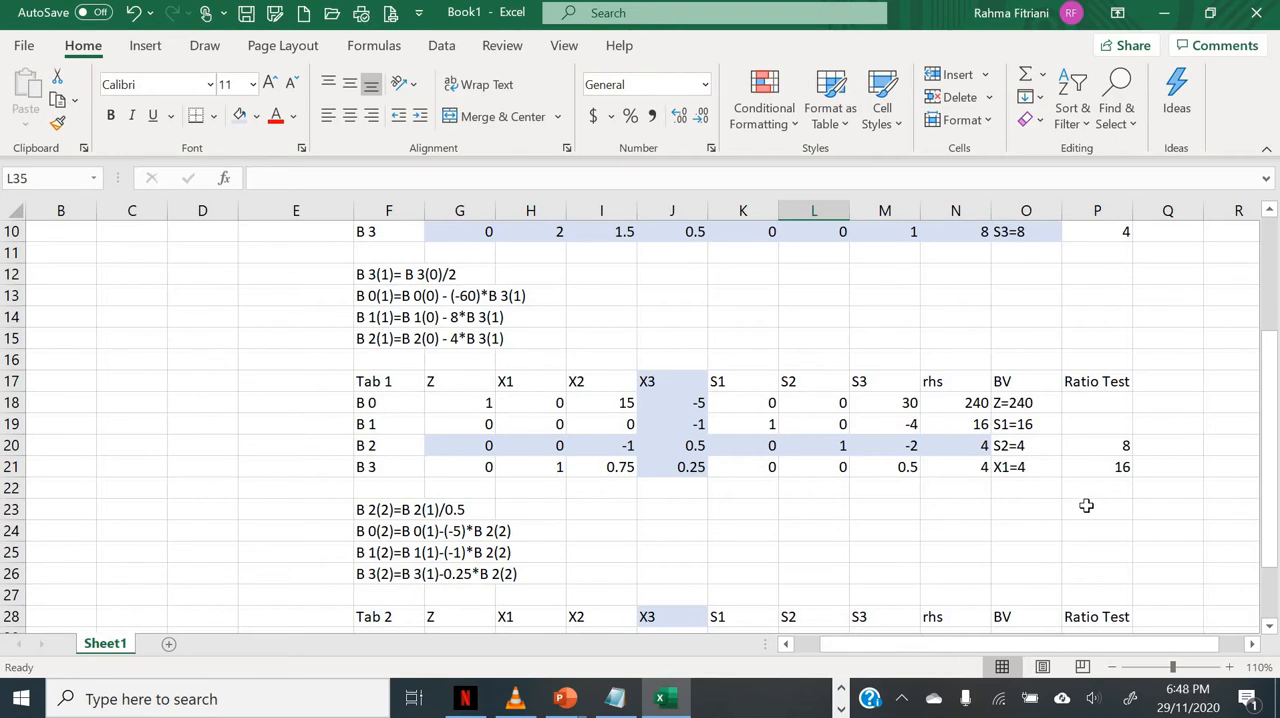
scroll(1086, 503, "up", 3)
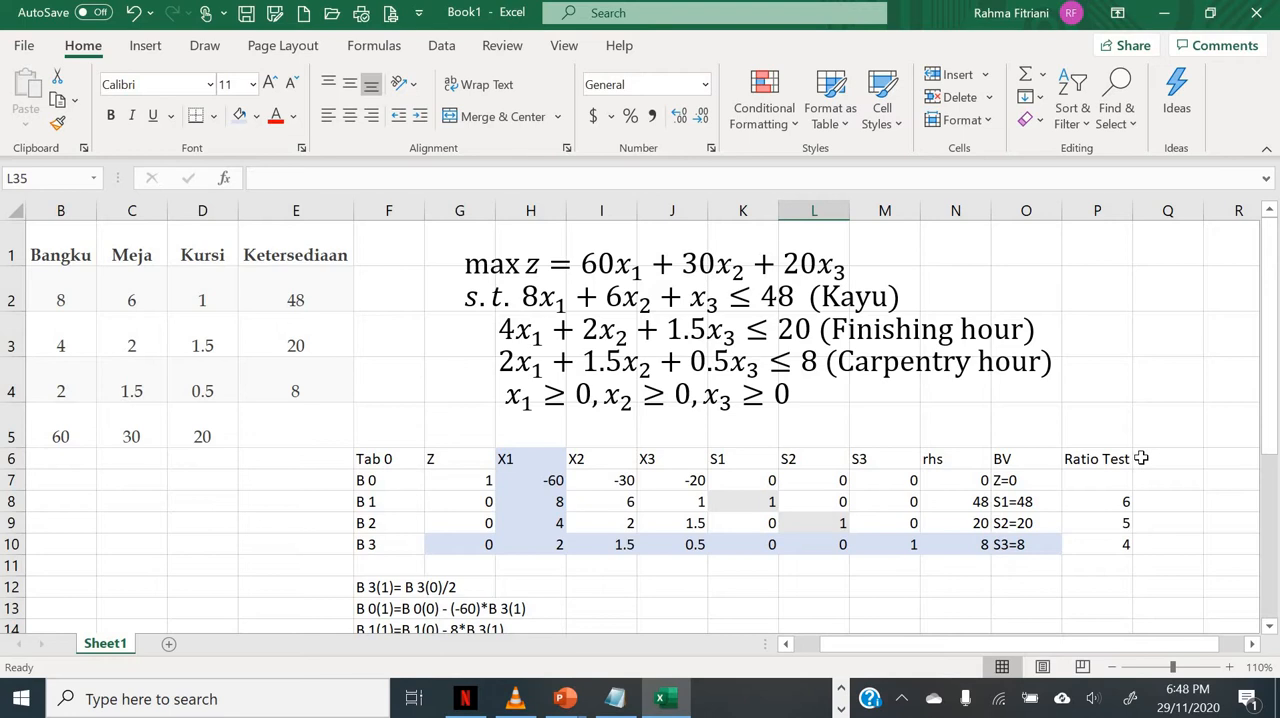
Step: Review the tableaus and the original model on Sheet1, and add a new worksheet to the workbook
scroll(1143, 458, "down", 3)
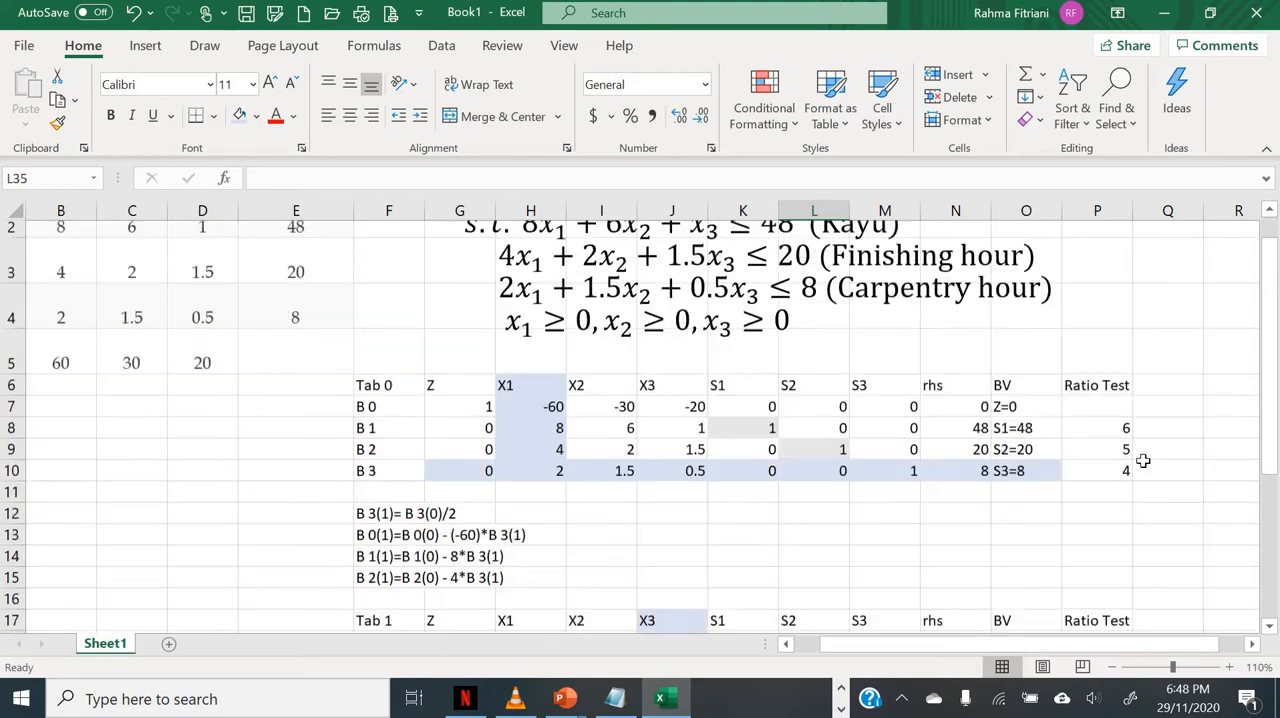
scroll(1143, 462, "down", 3)
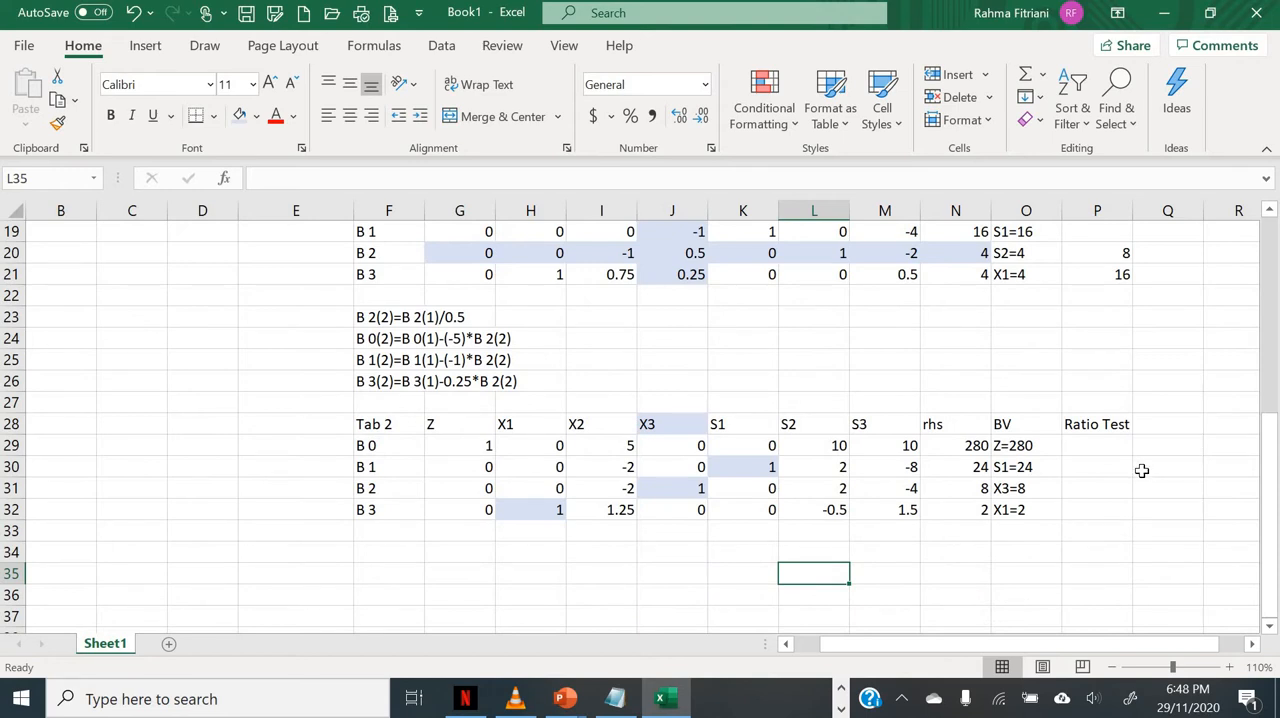
scroll(1143, 473, "up", 6)
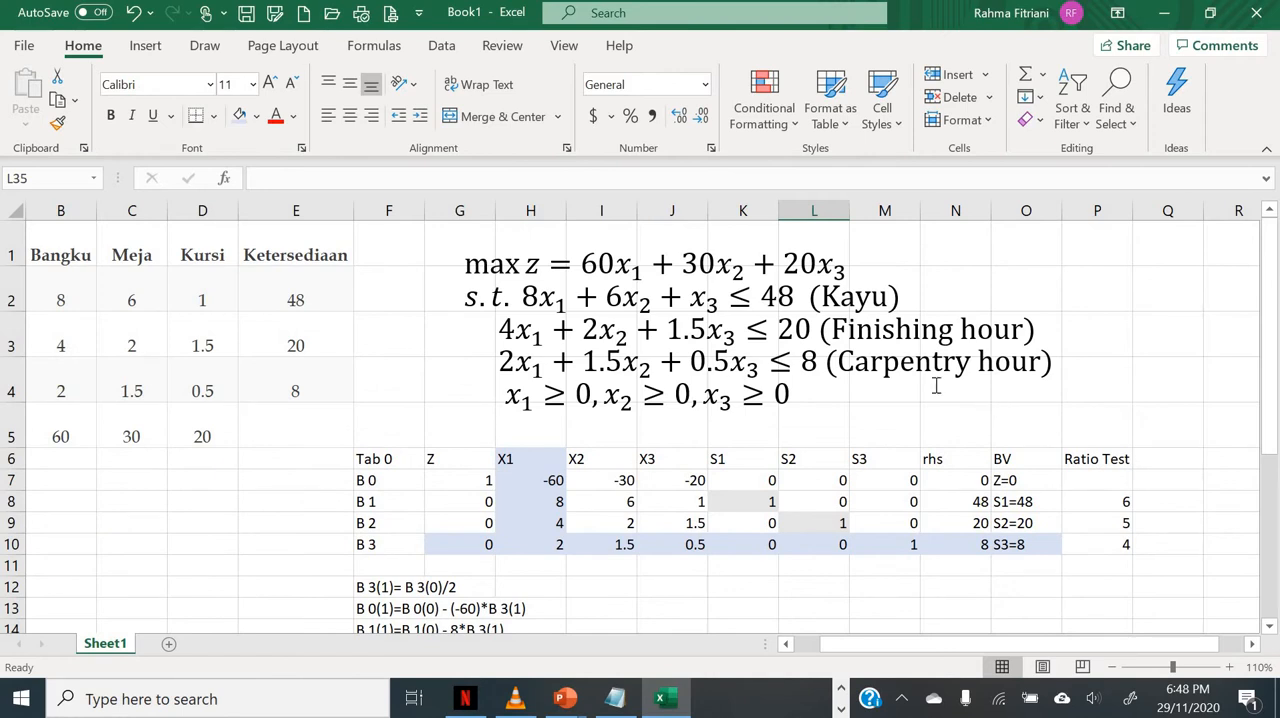
left_click(708, 322)
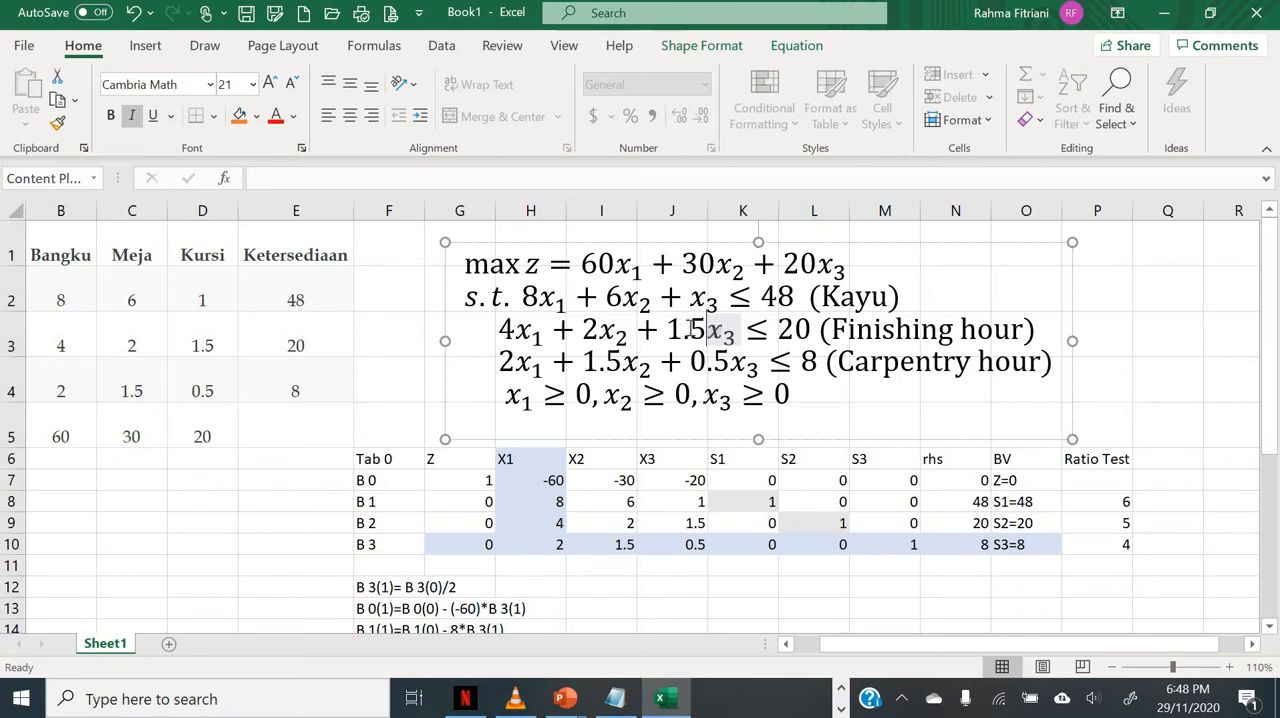
left_click(166, 644)
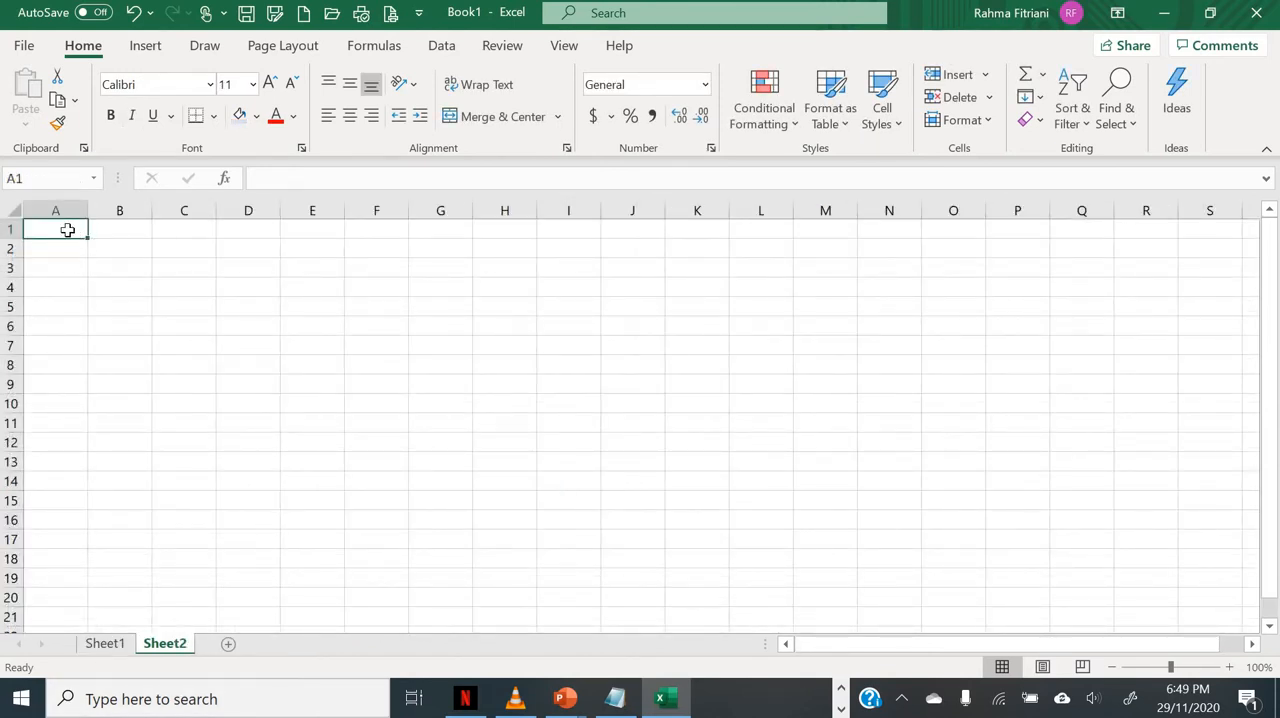
Step: Copy the text box with the linear programming model from Sheet1 into Sheet2
left_click(104, 644)
left_click(693, 415)
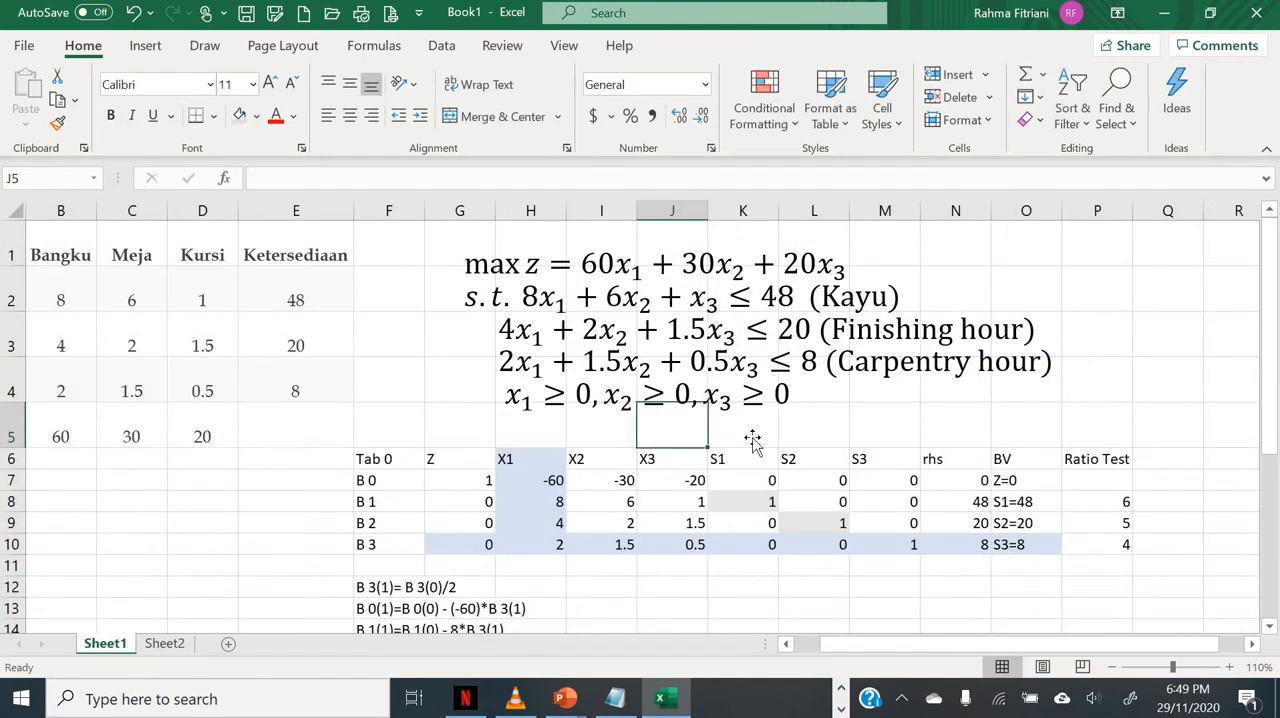
left_click(779, 372)
left_click(843, 441)
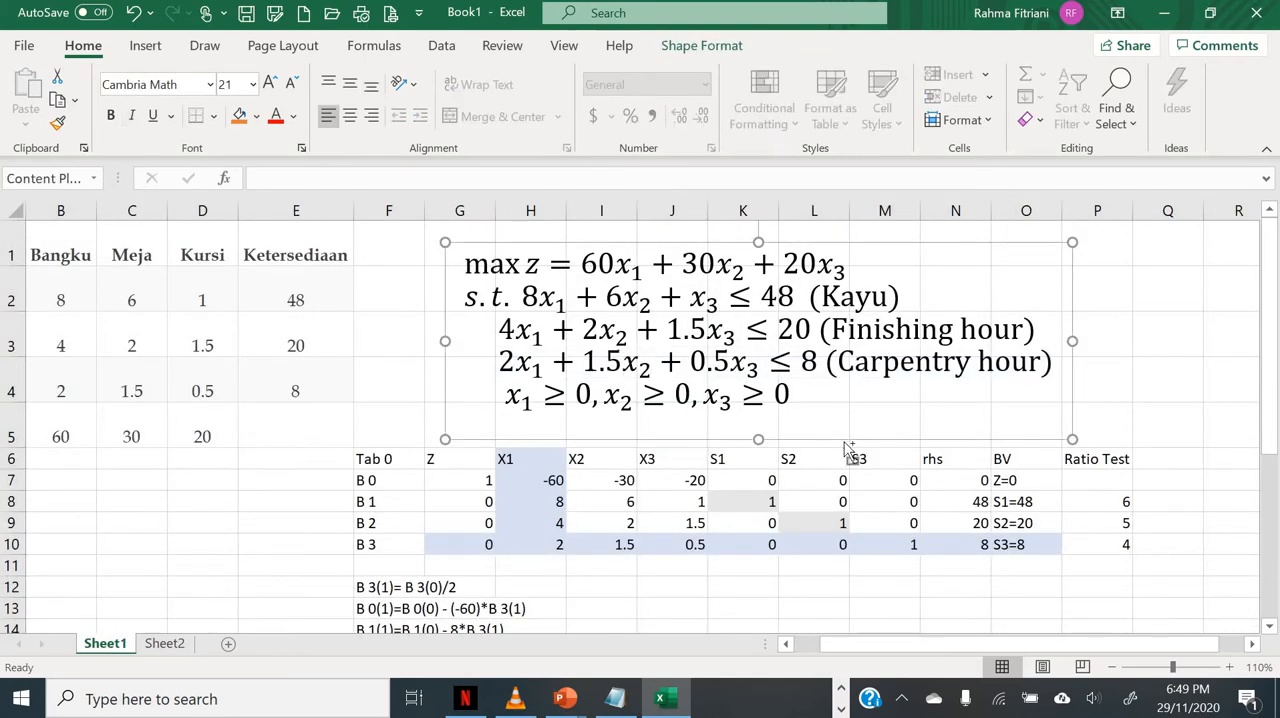
key("ctrl+c")
left_click(165, 643)
key("ctrl+v")
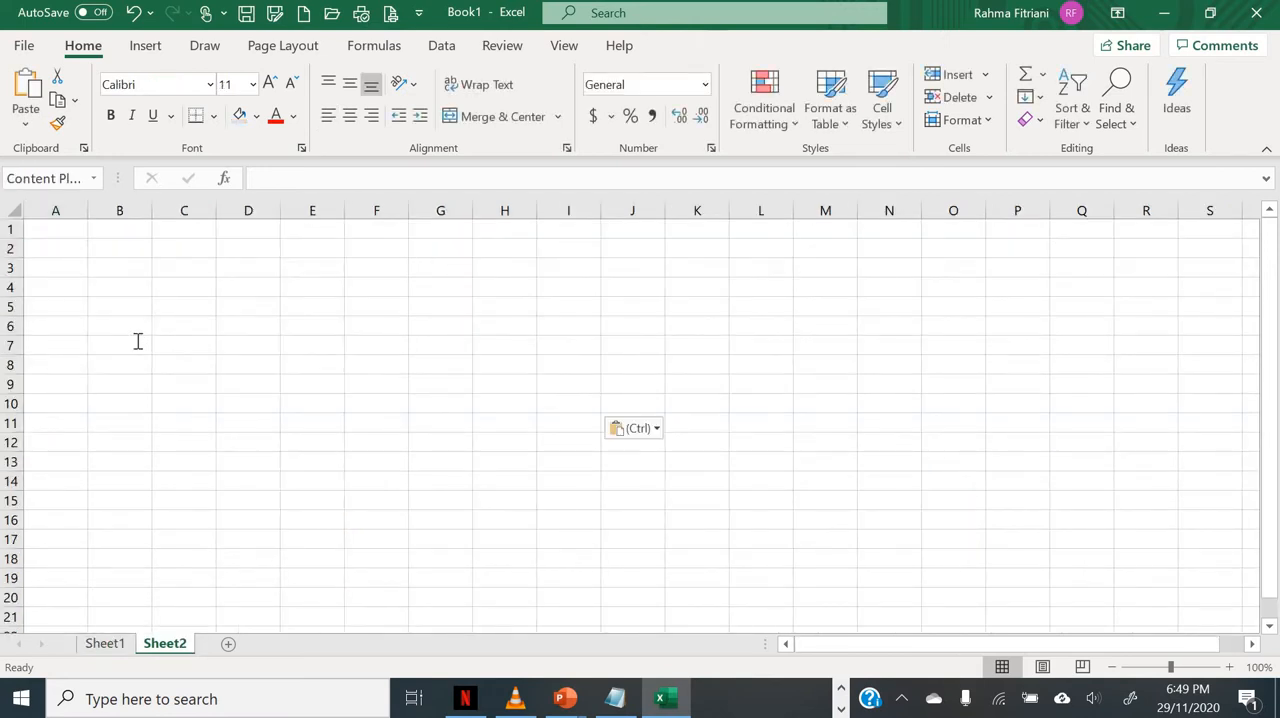
left_click(1231, 667)
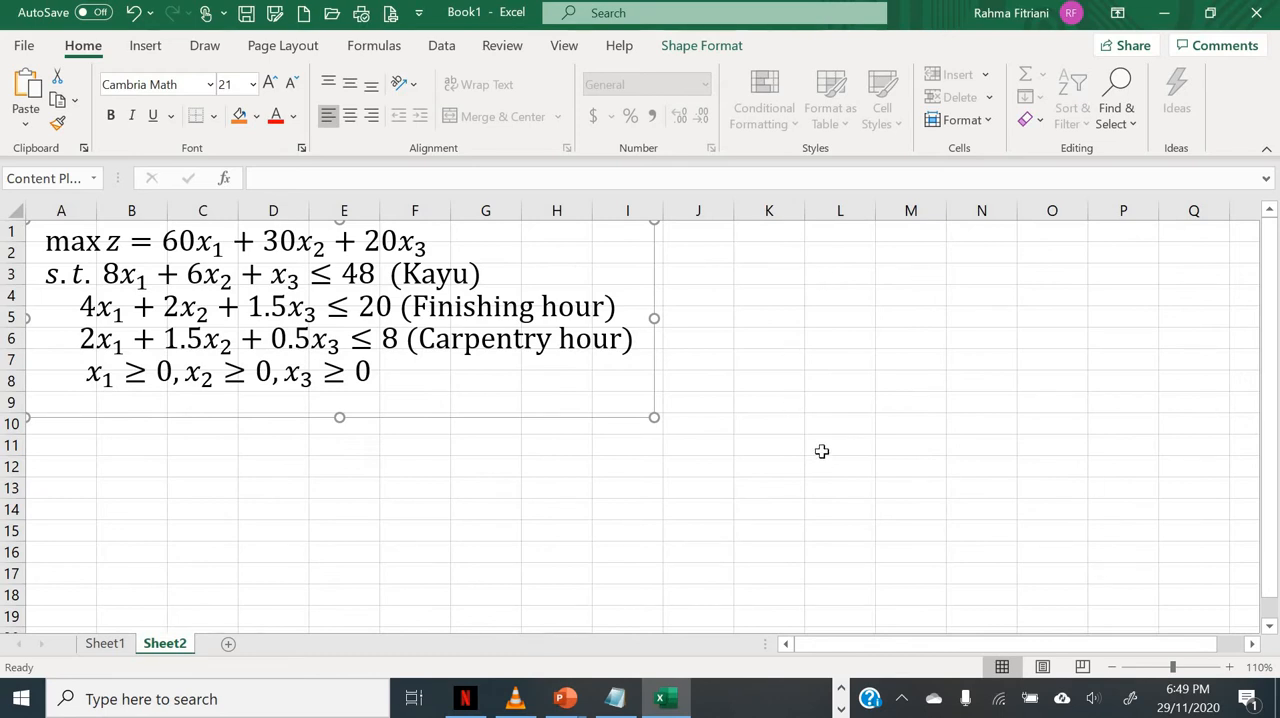
Step: Locate the Solver command among the data analysis tools
left_click(441, 45)
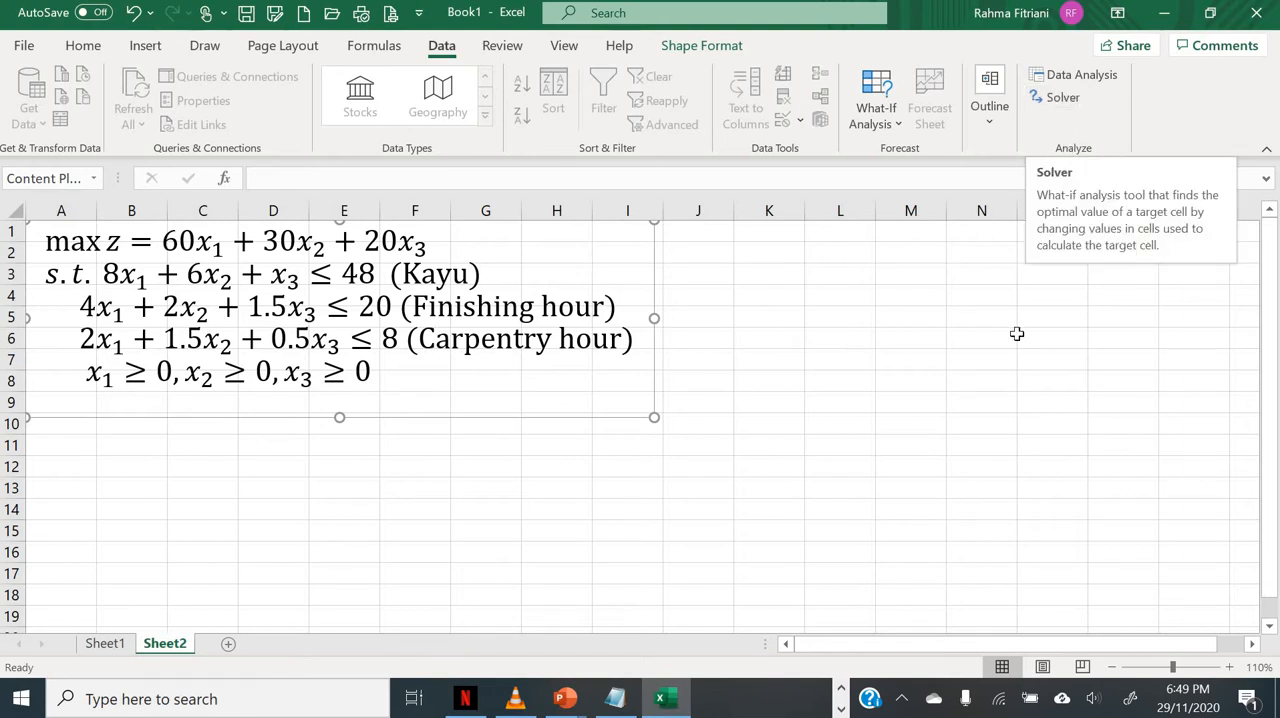
left_click(797, 320)
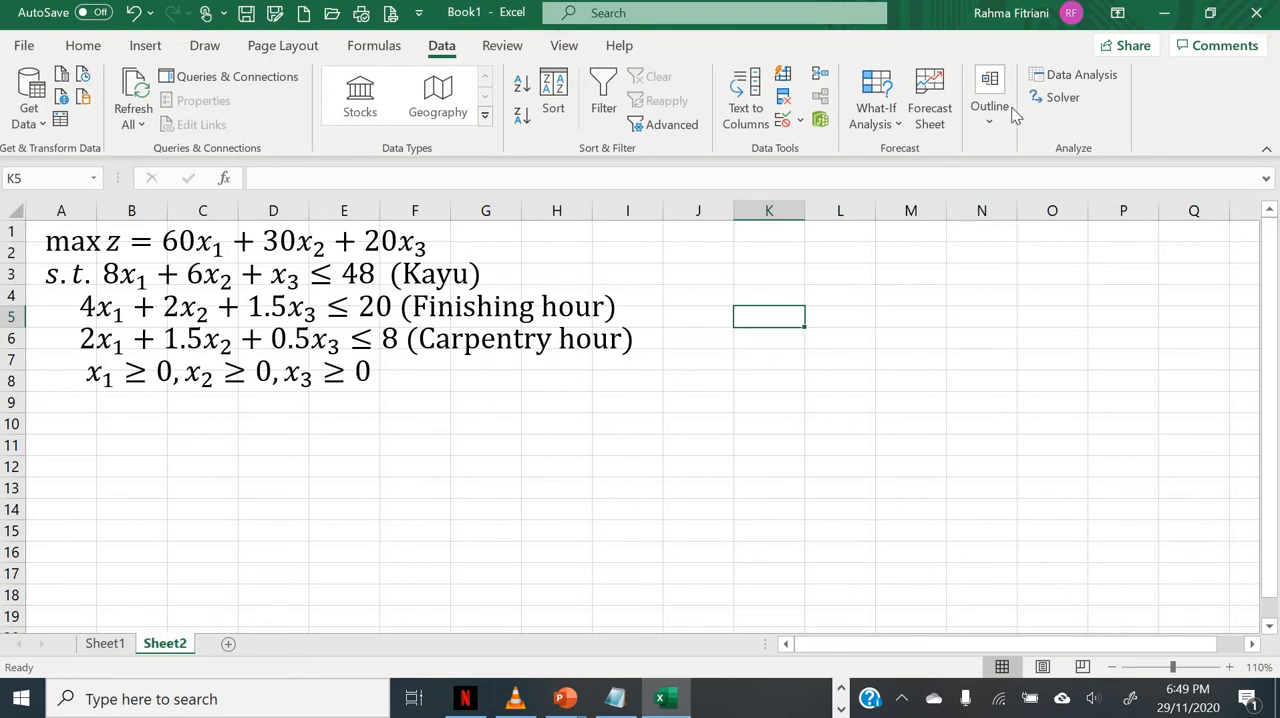
right_click(1101, 128)
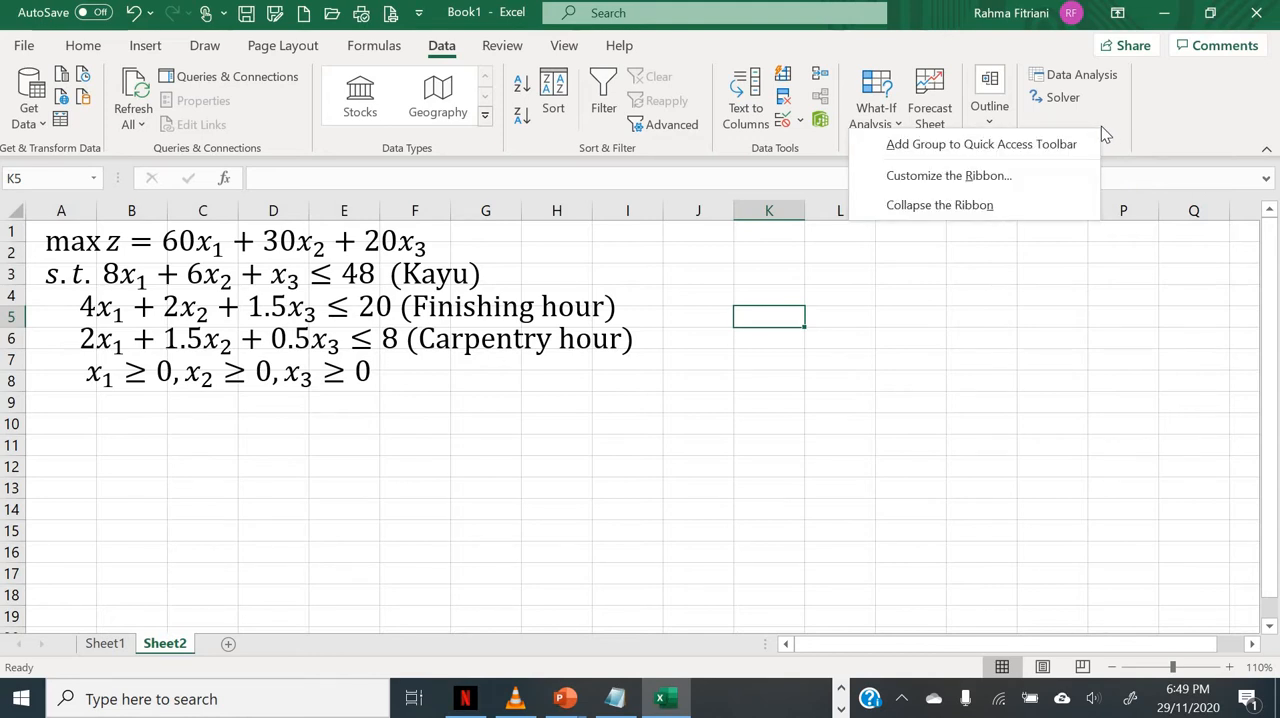
left_click(1087, 299)
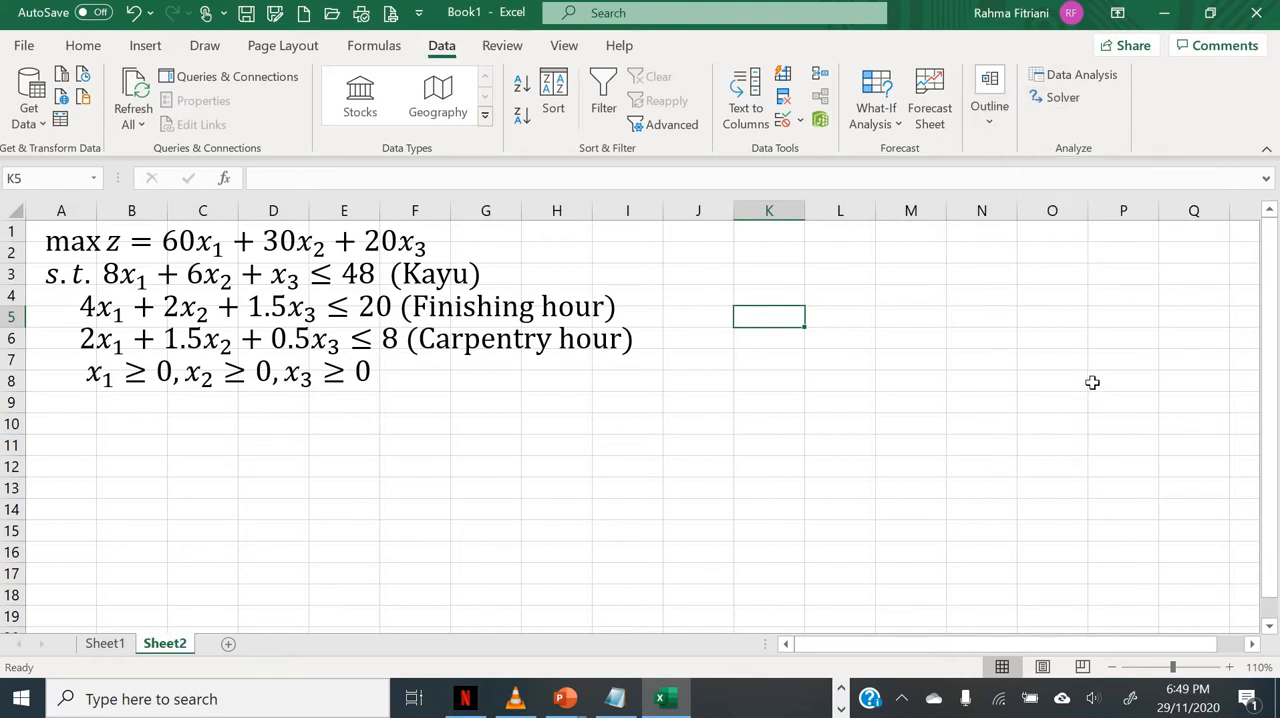
Step: Check in the program's add-in options that the Solver Add-in is enabled, and confirm the list of add-ins
left_click(24, 46)
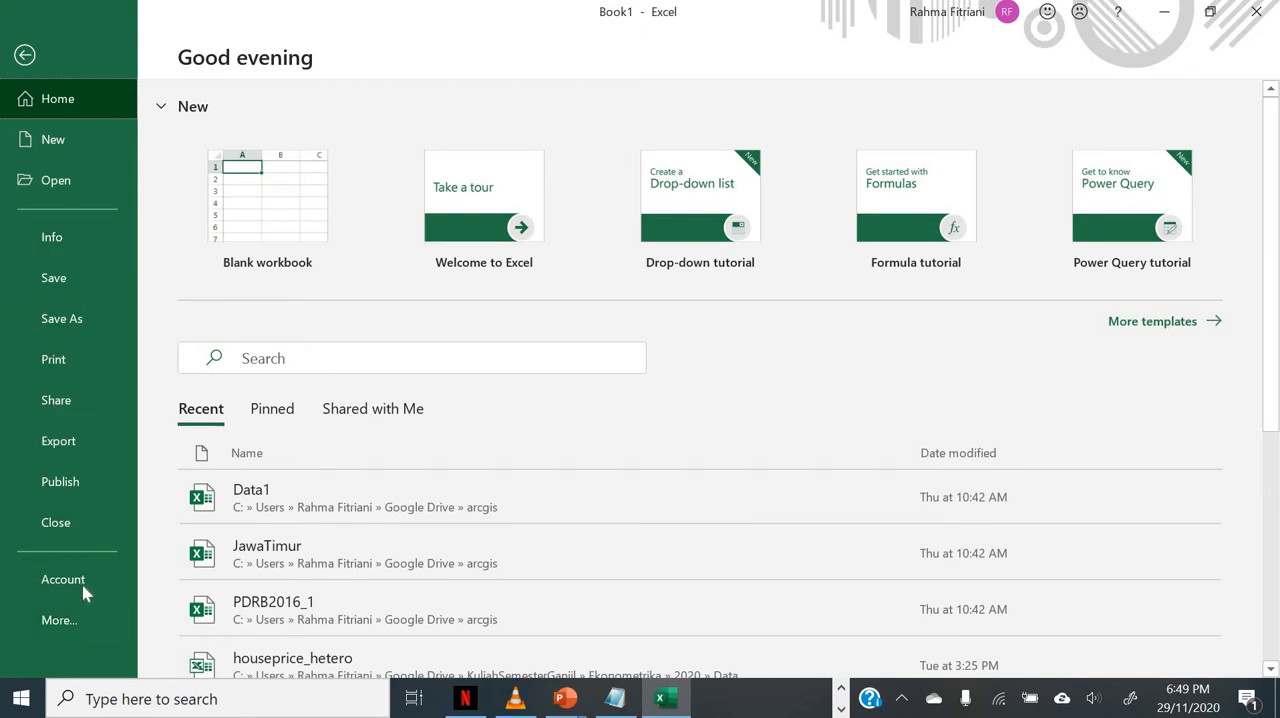
left_click(72, 622)
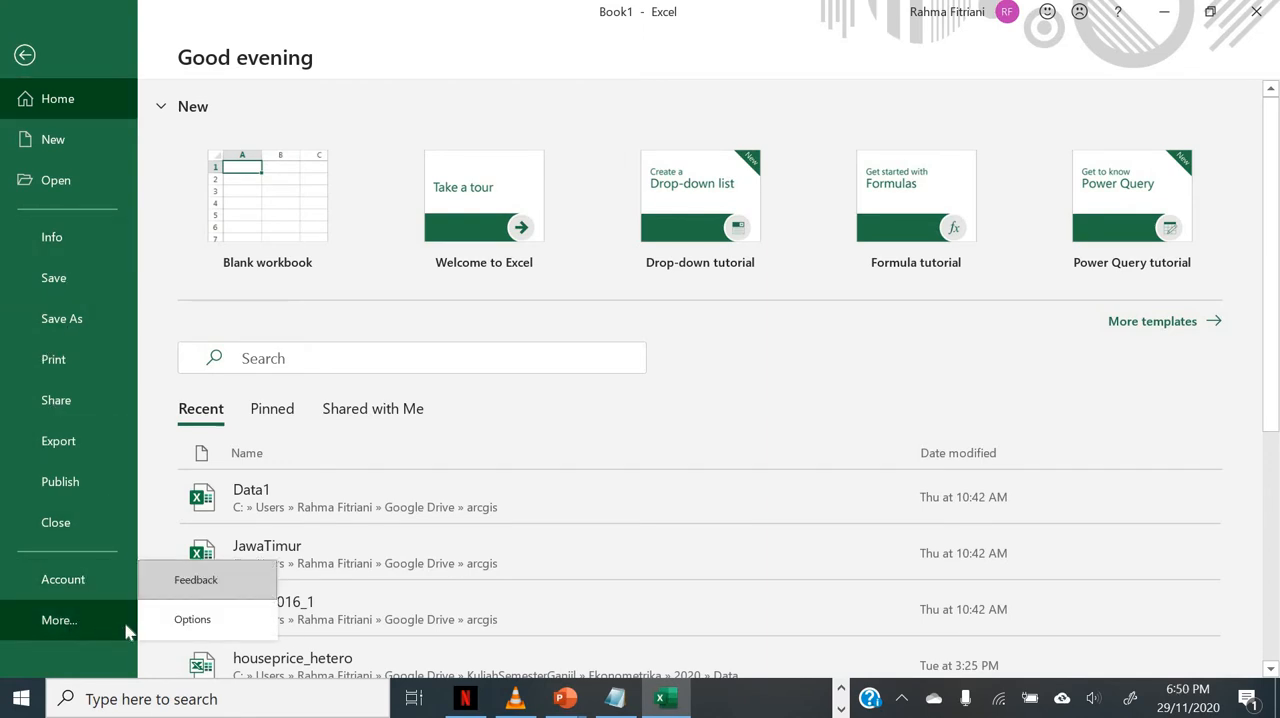
left_click(168, 624)
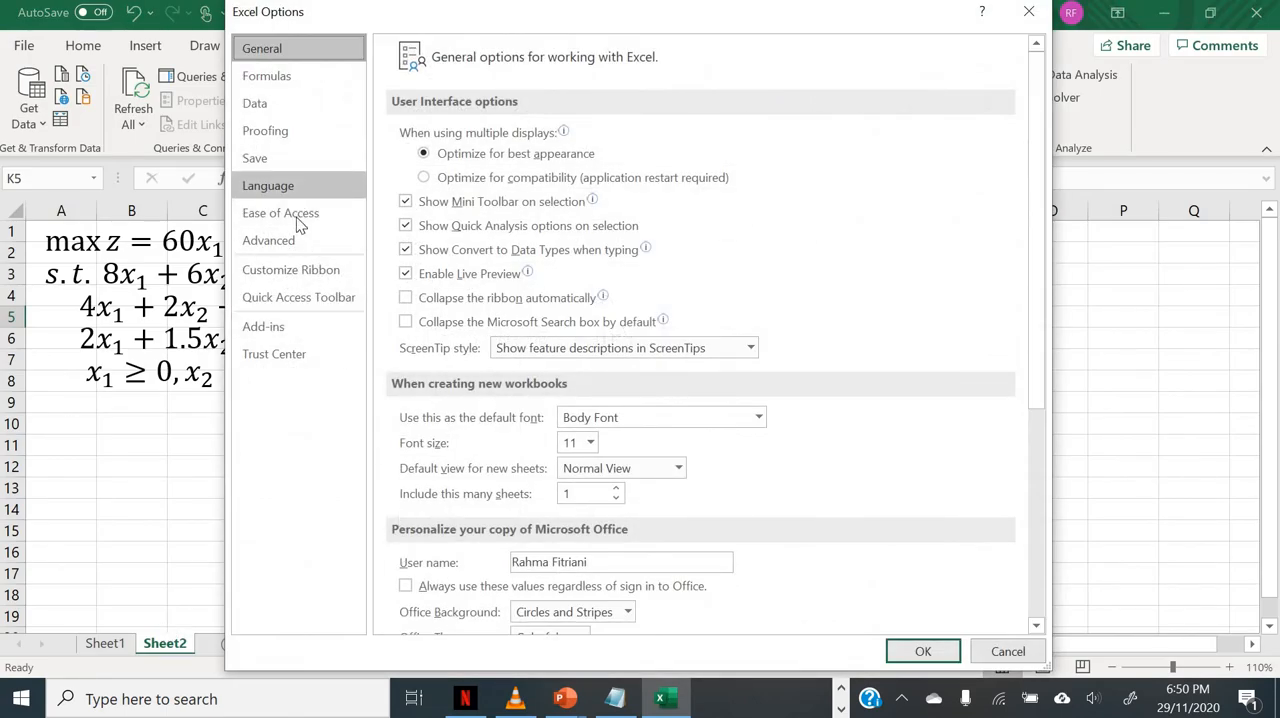
left_click(289, 326)
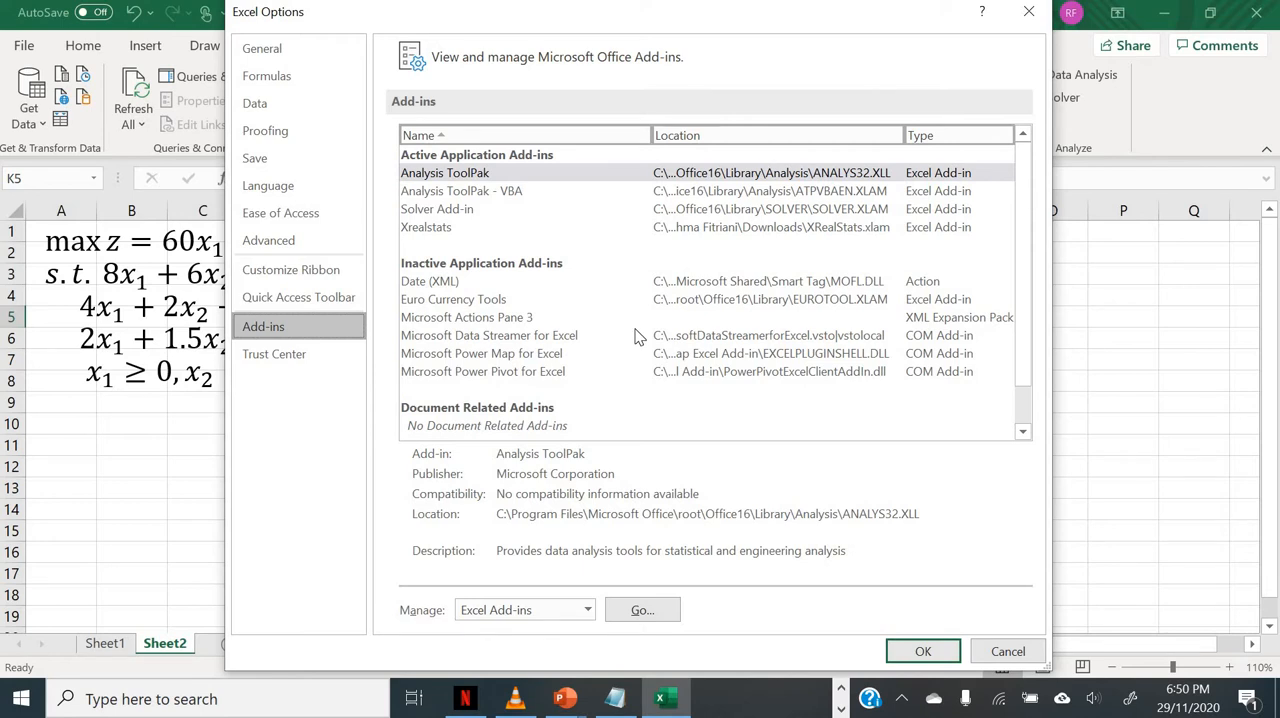
left_click(641, 610)
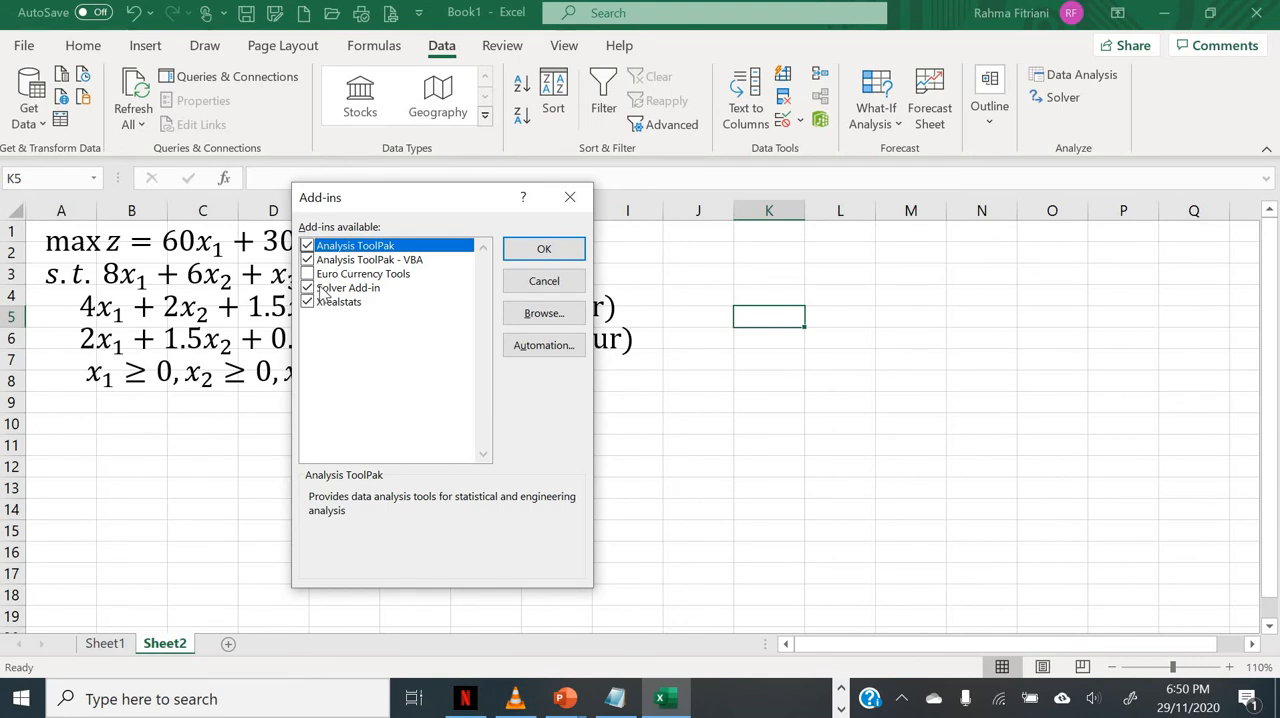
left_click(537, 249)
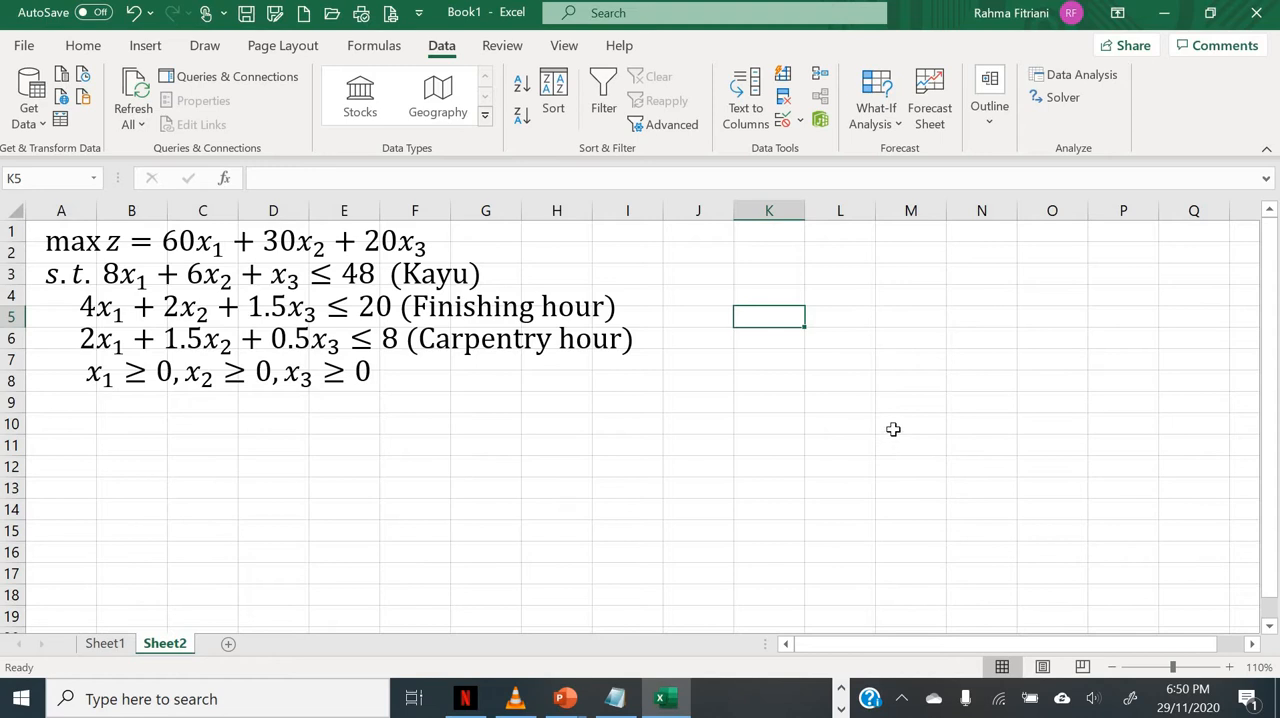
Step: Examine the Solver parameters, including the non-negativity setting, the solving methods and the solver options, and close Solver without solving
left_click(1062, 97)
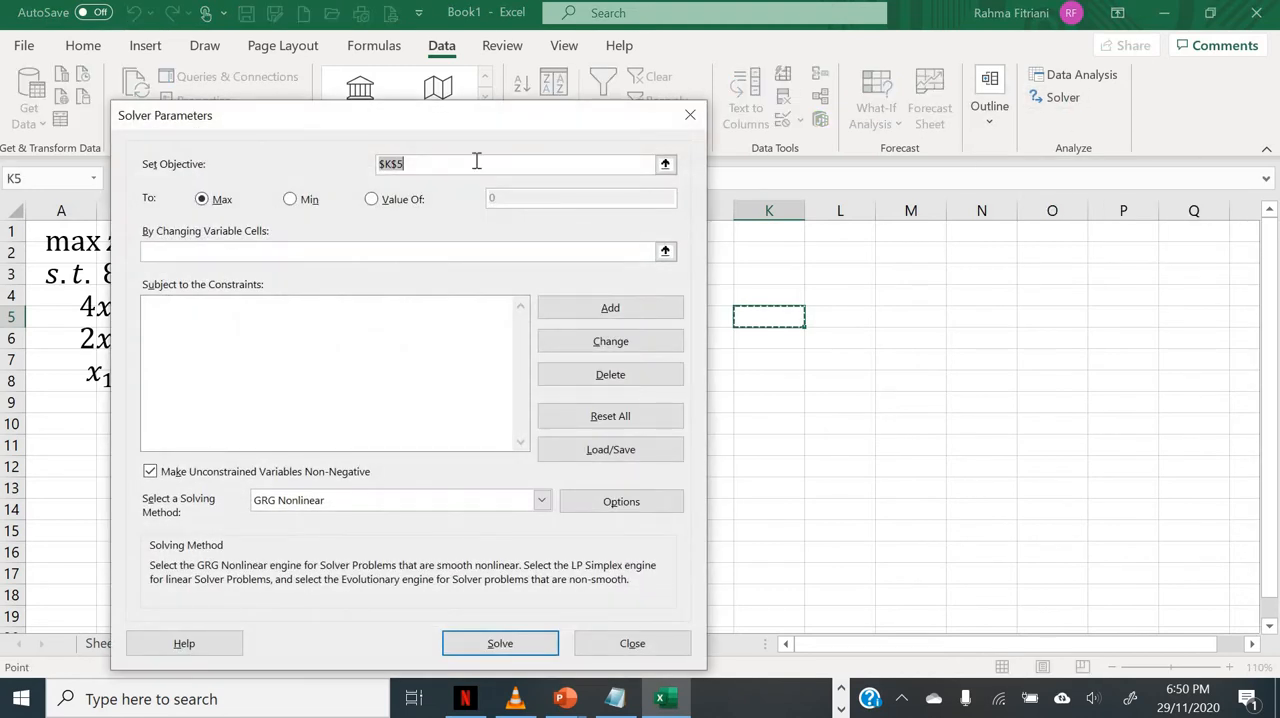
left_click_drag(425, 119, 659, 72)
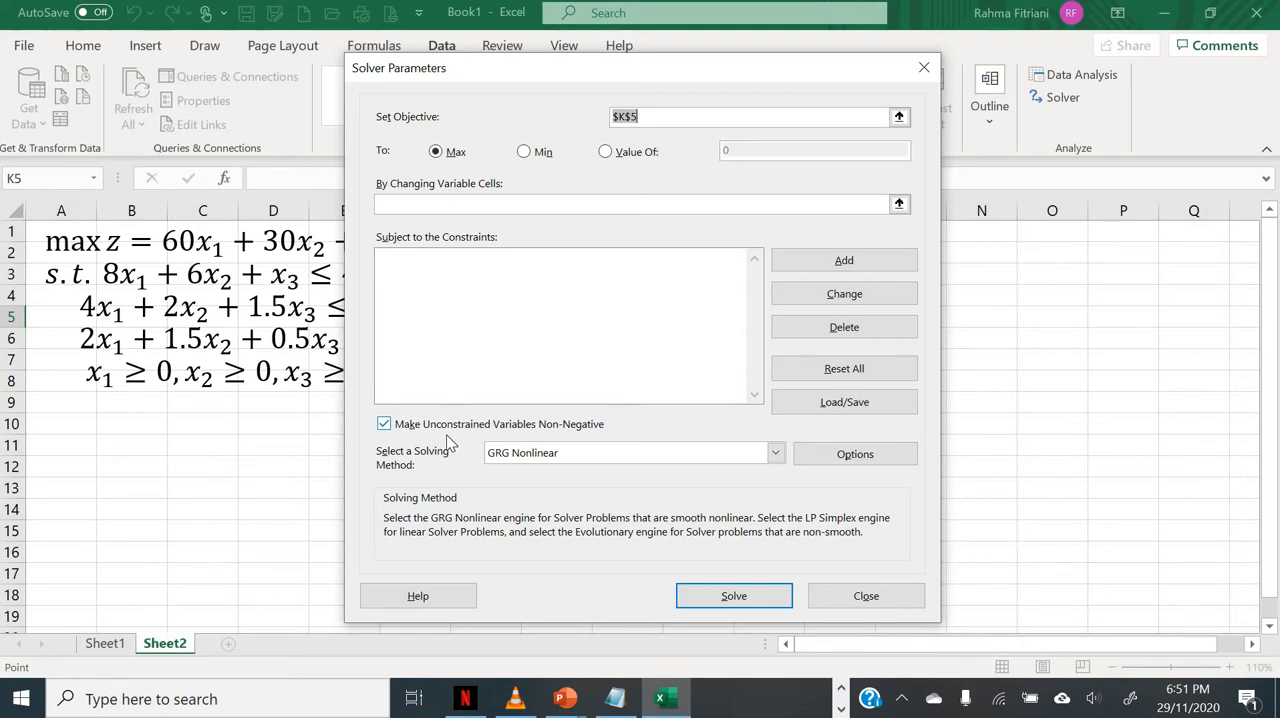
left_click(392, 427)
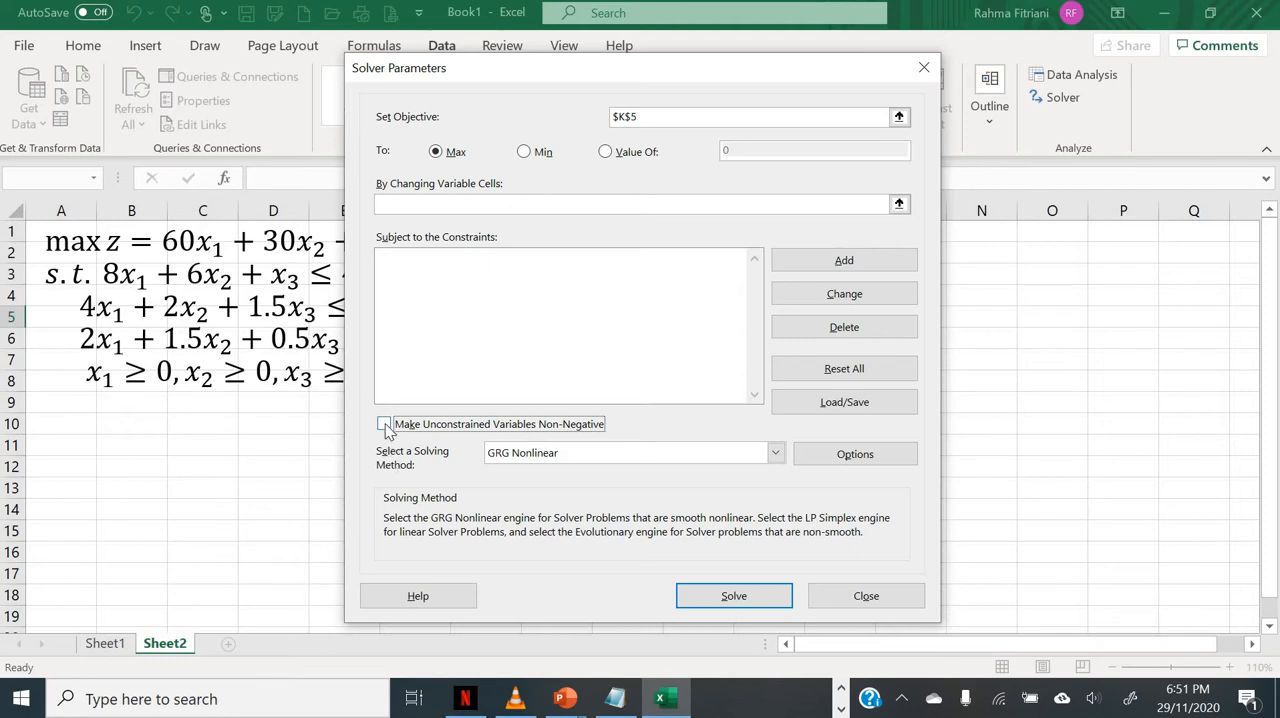
left_click(386, 426)
left_click(739, 462)
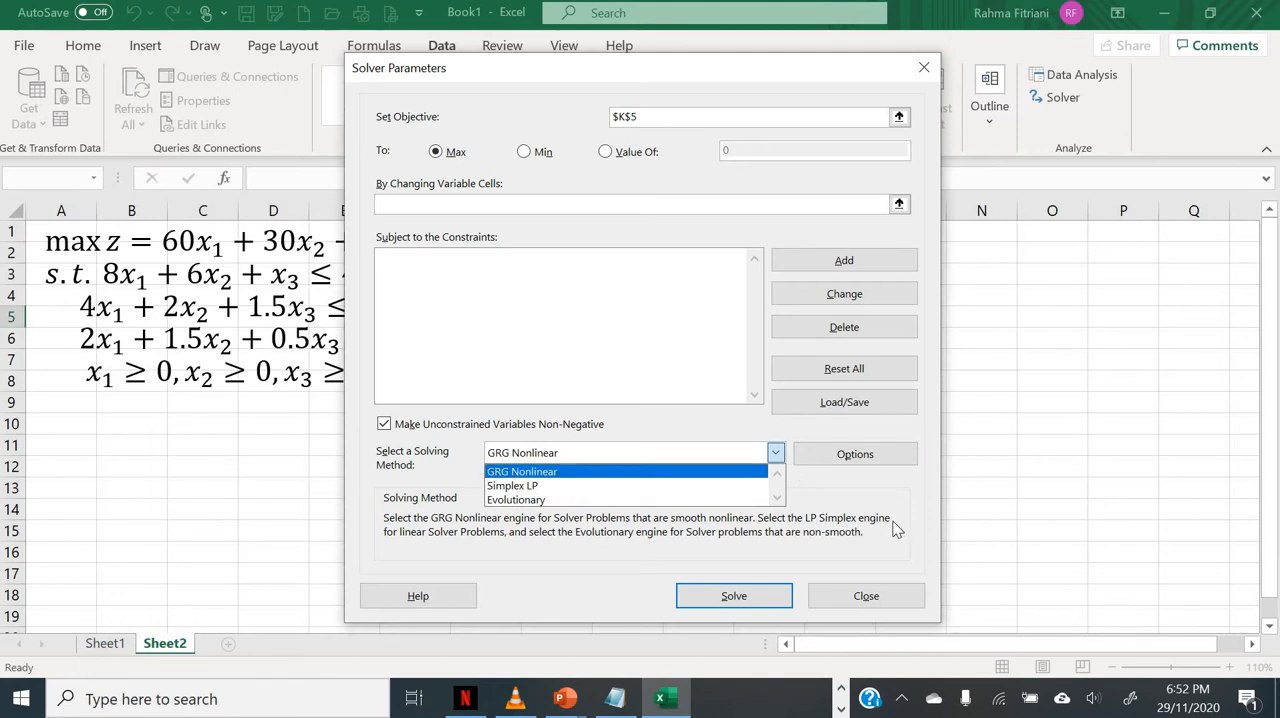
left_click(918, 500)
left_click(886, 452)
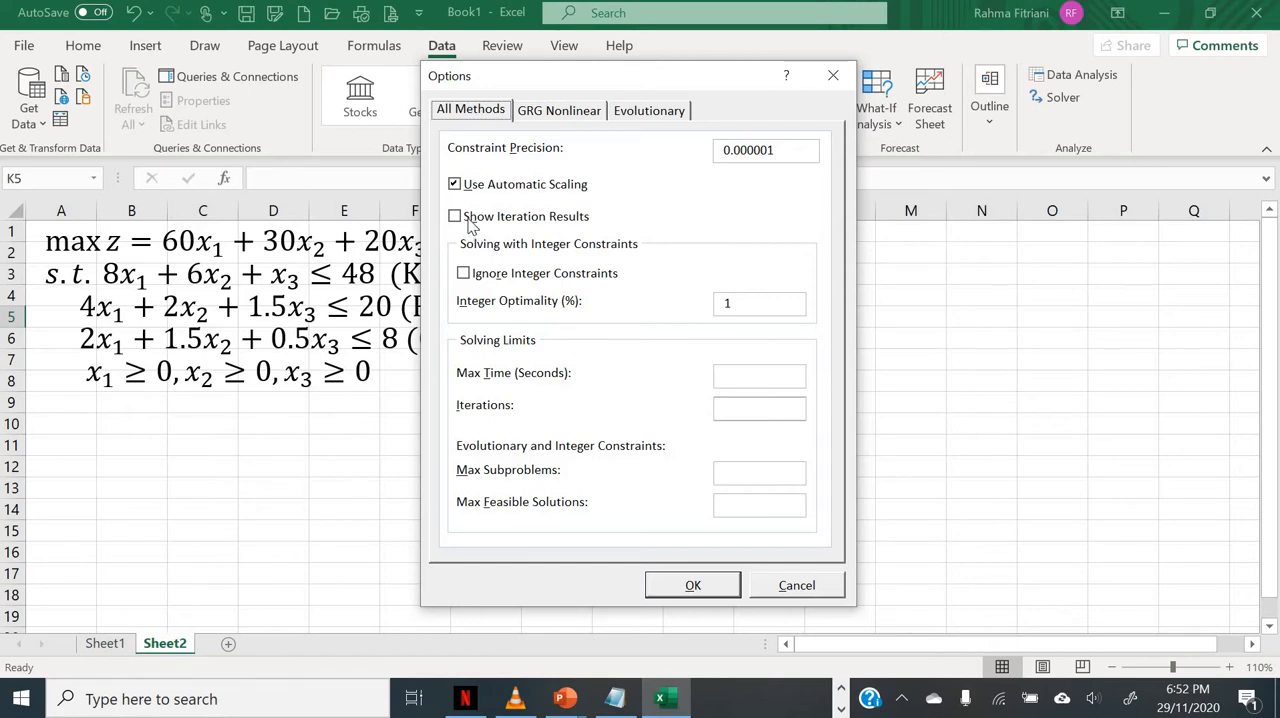
left_click(835, 77)
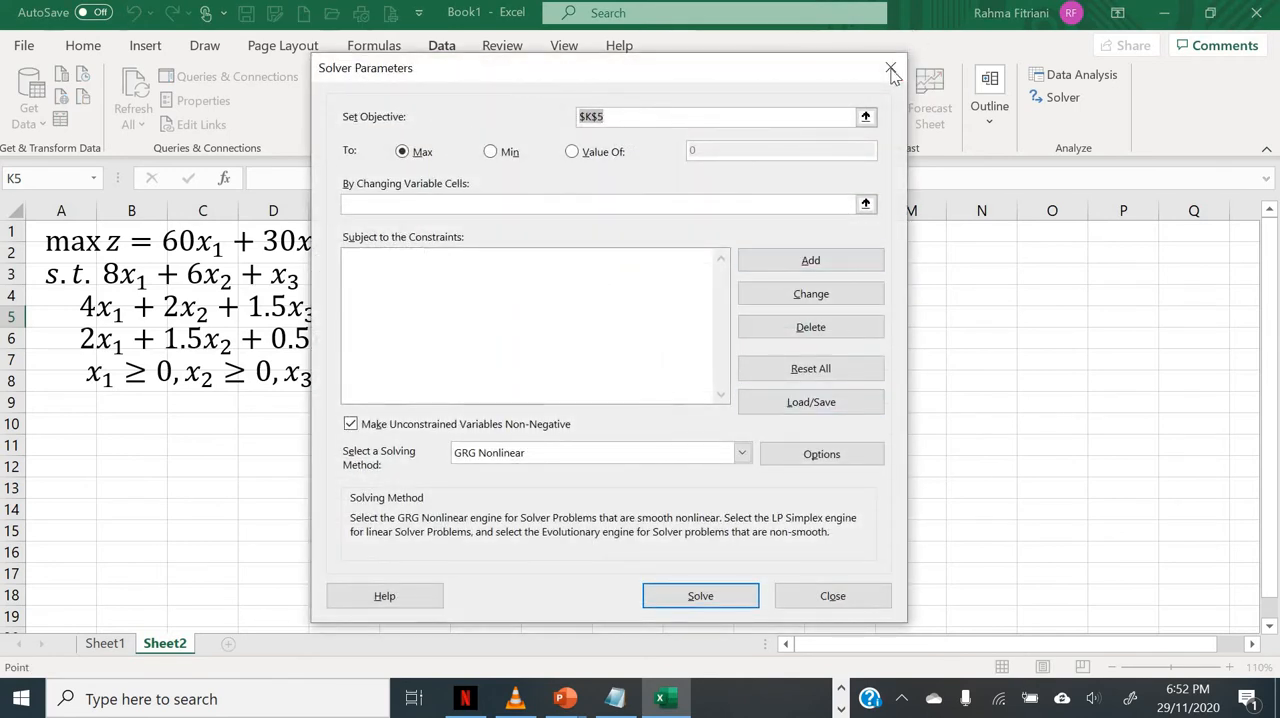
left_click(889, 68)
Step: Select cell K1 in Sheet2, in the empty area beside the model
left_click(843, 249)
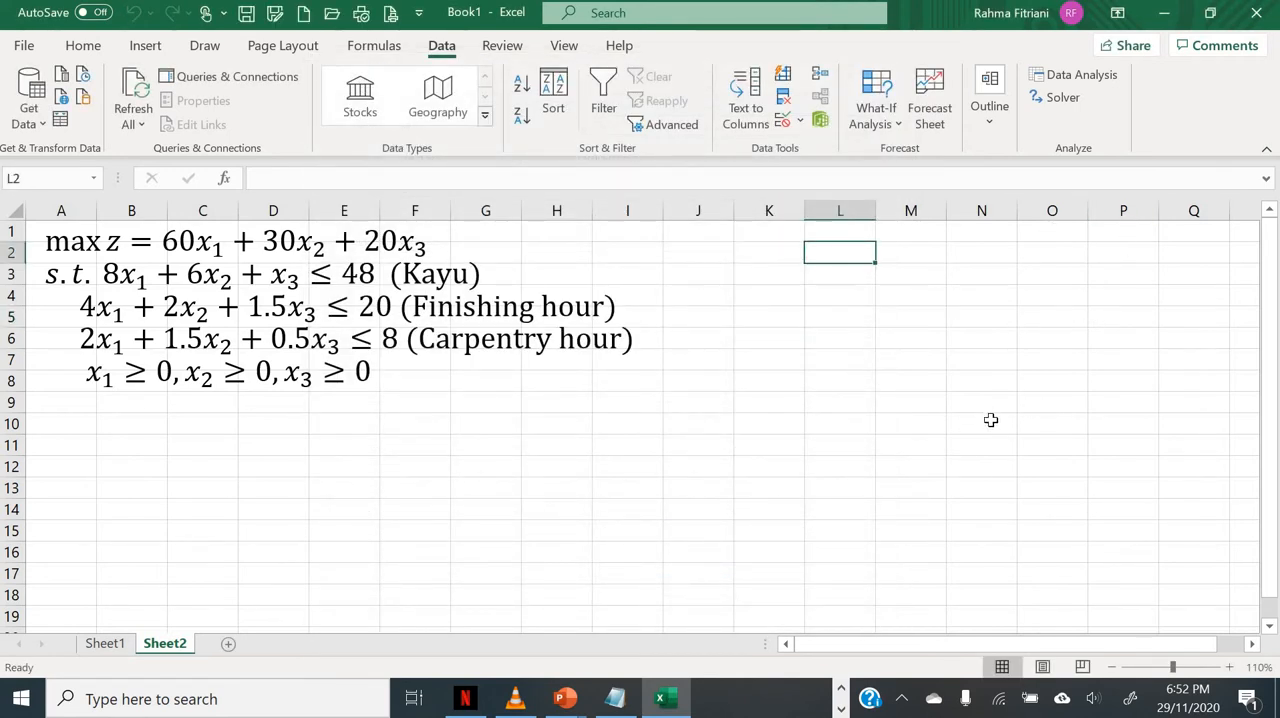
key("Up")
key("Left")
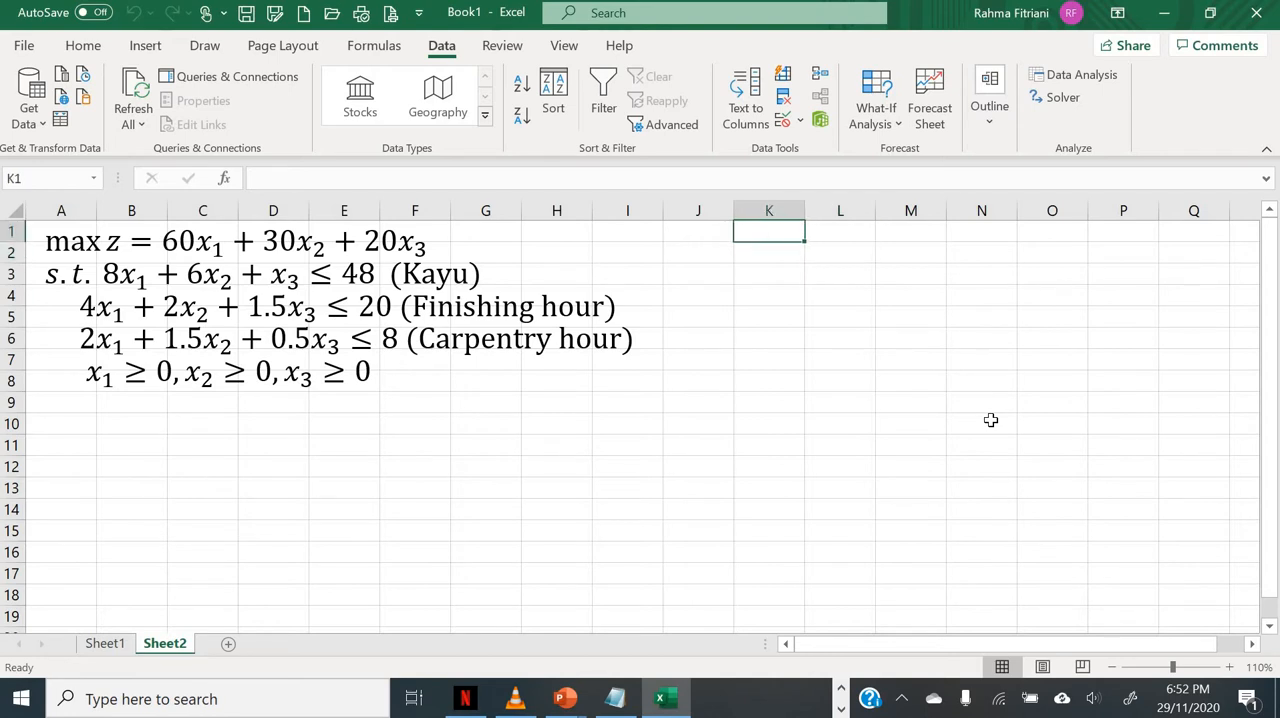
type("Z")
key("BackSpace")
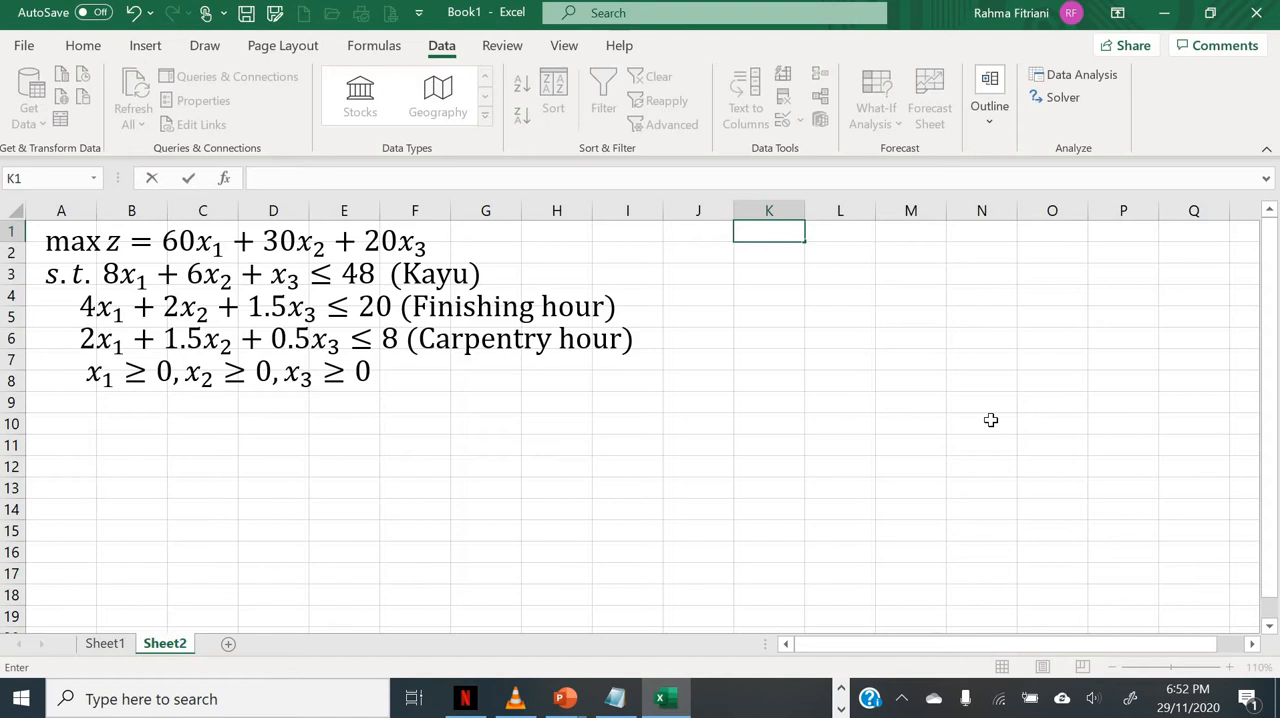
key("Escape")
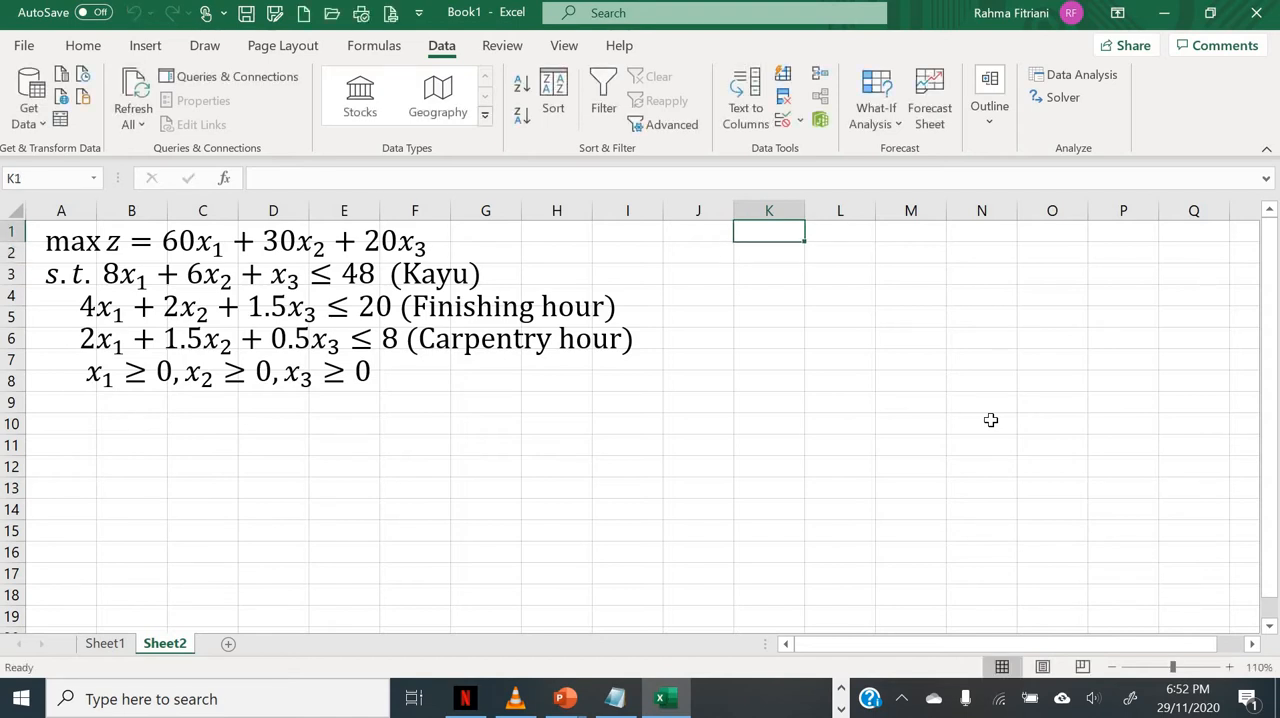
Step: Enter the variable labels X1, X2 and X3 in cells K1, L1 and M1
type("X1")
key("Tab")
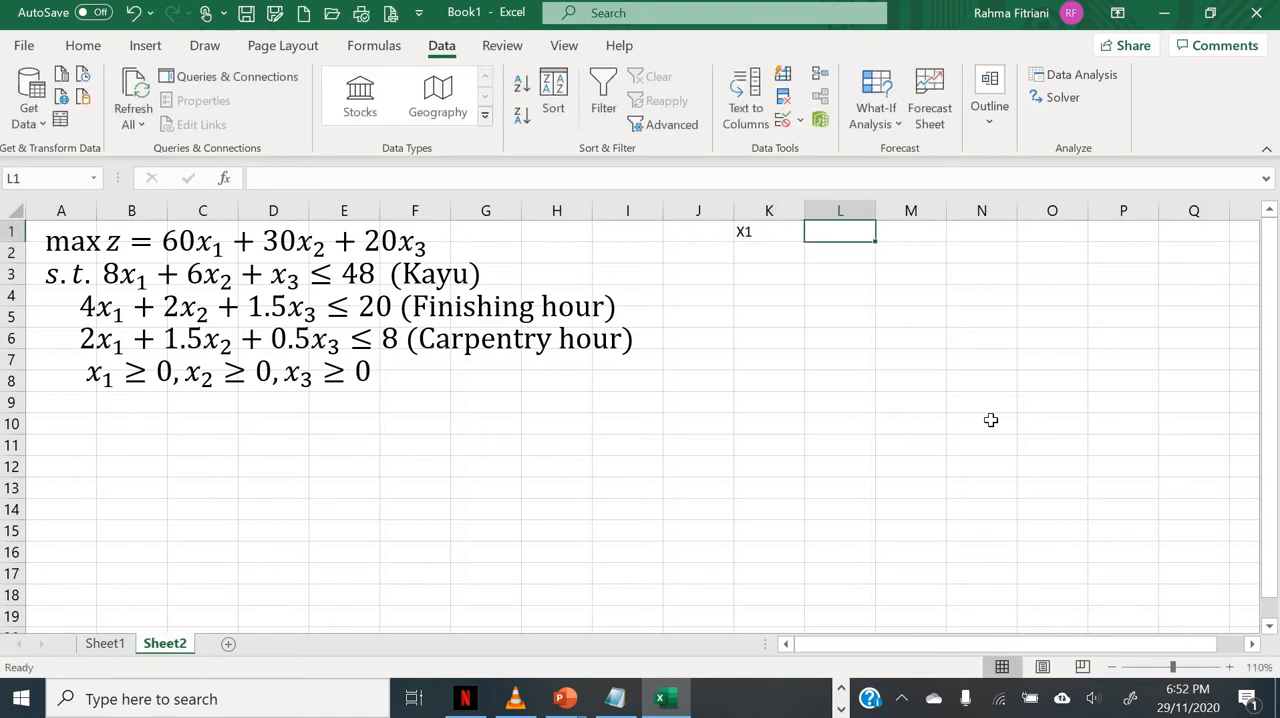
type("X2")
key("Tab")
type("X3")
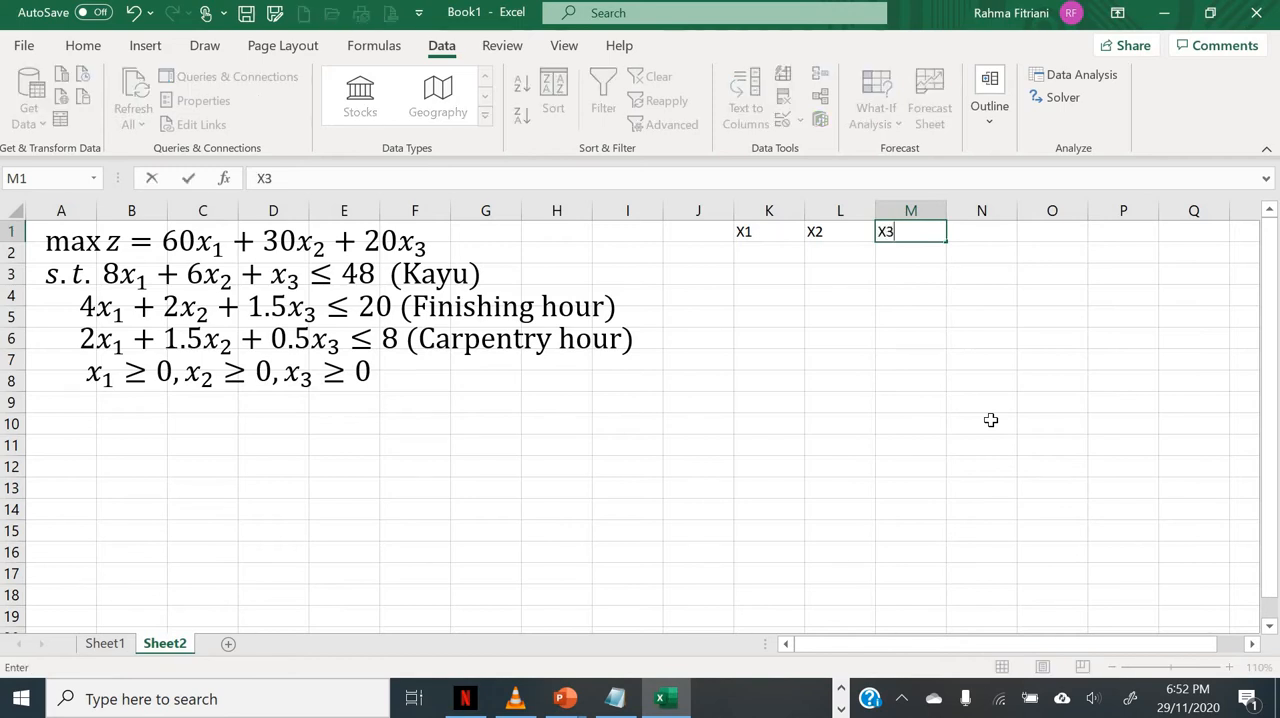
key("Tab")
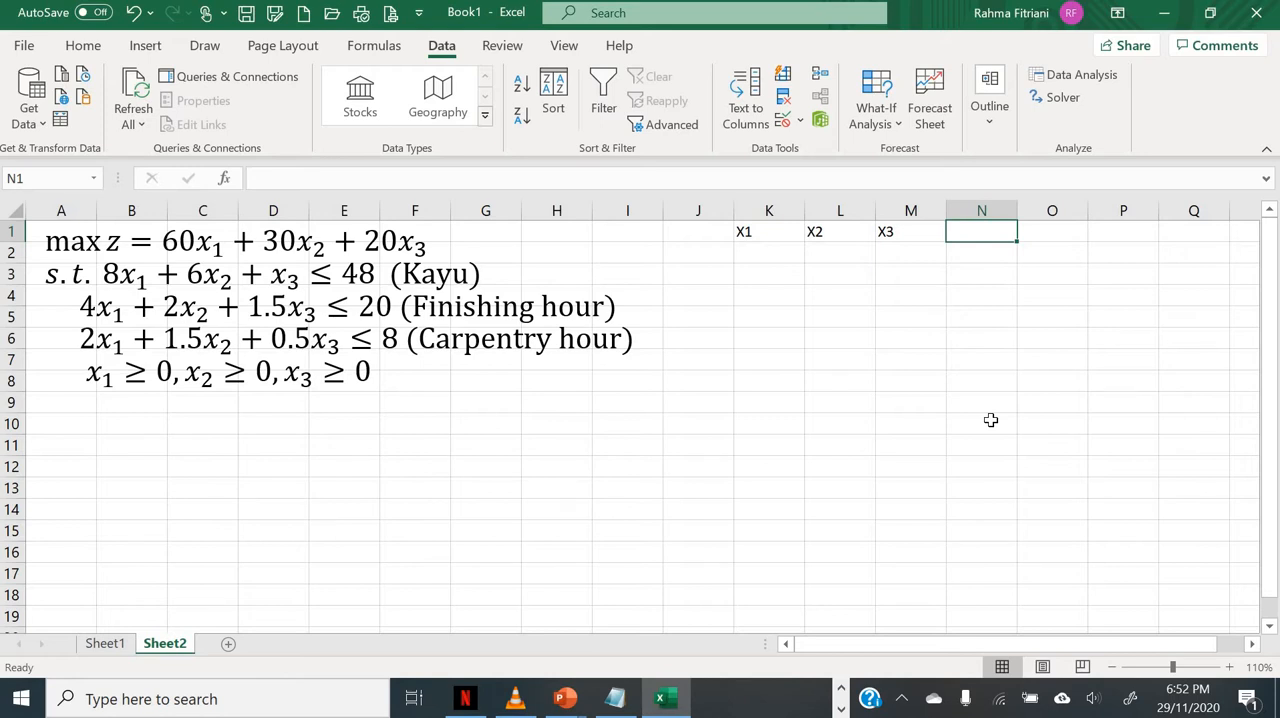
Step: Shade the empty cells K2:M2 beneath the variable labels with the light blue fill colour
key("Down")
key("Left")
key("Left")
key("Left")
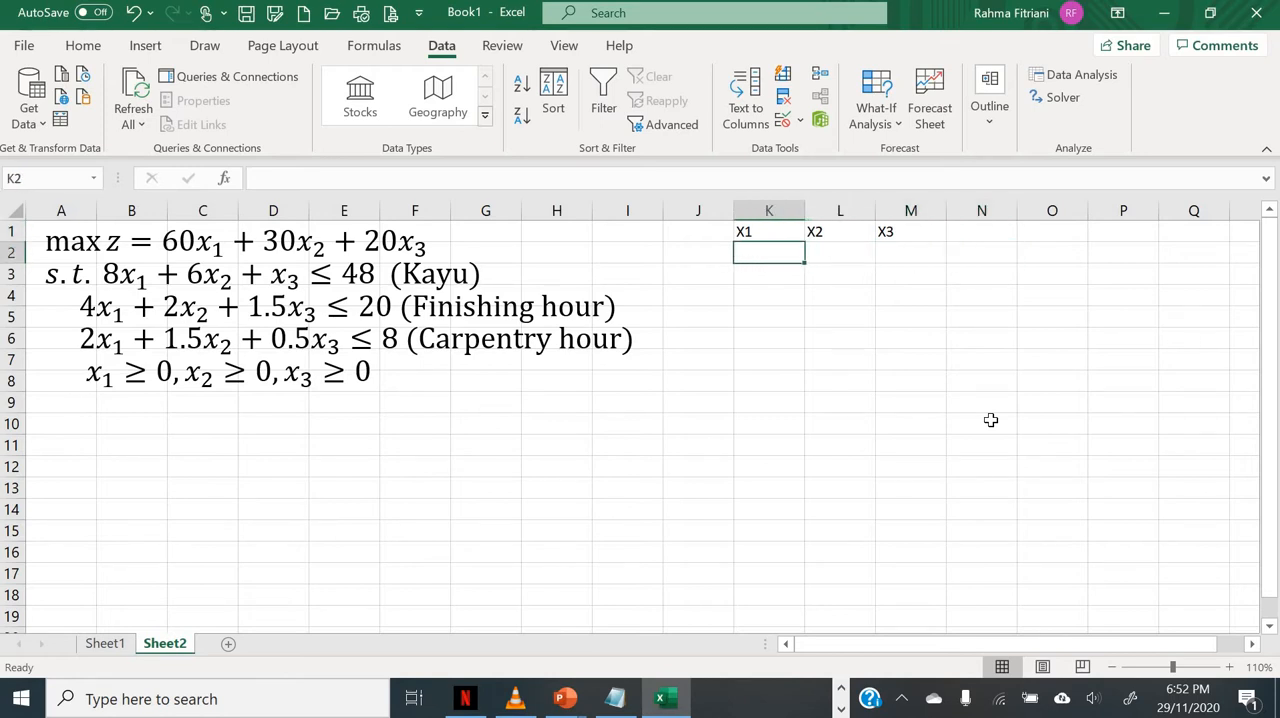
key("shift+Right")
key("shift+Right")
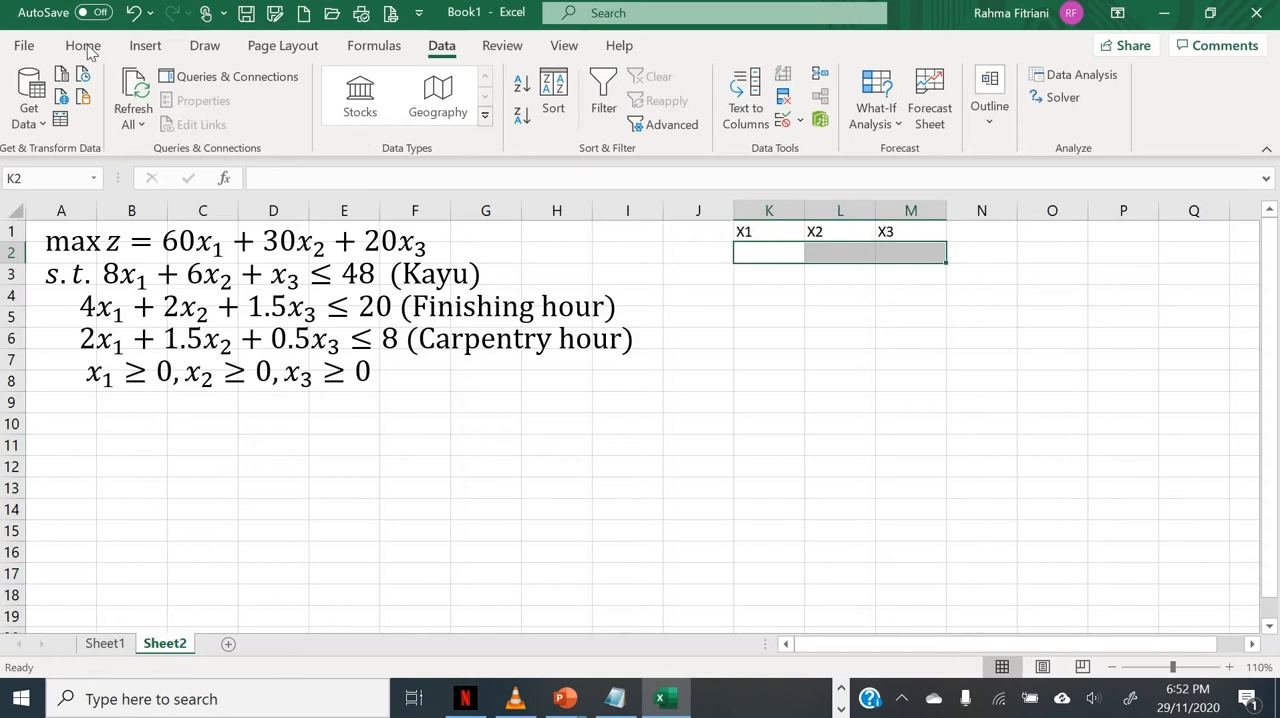
left_click(84, 46)
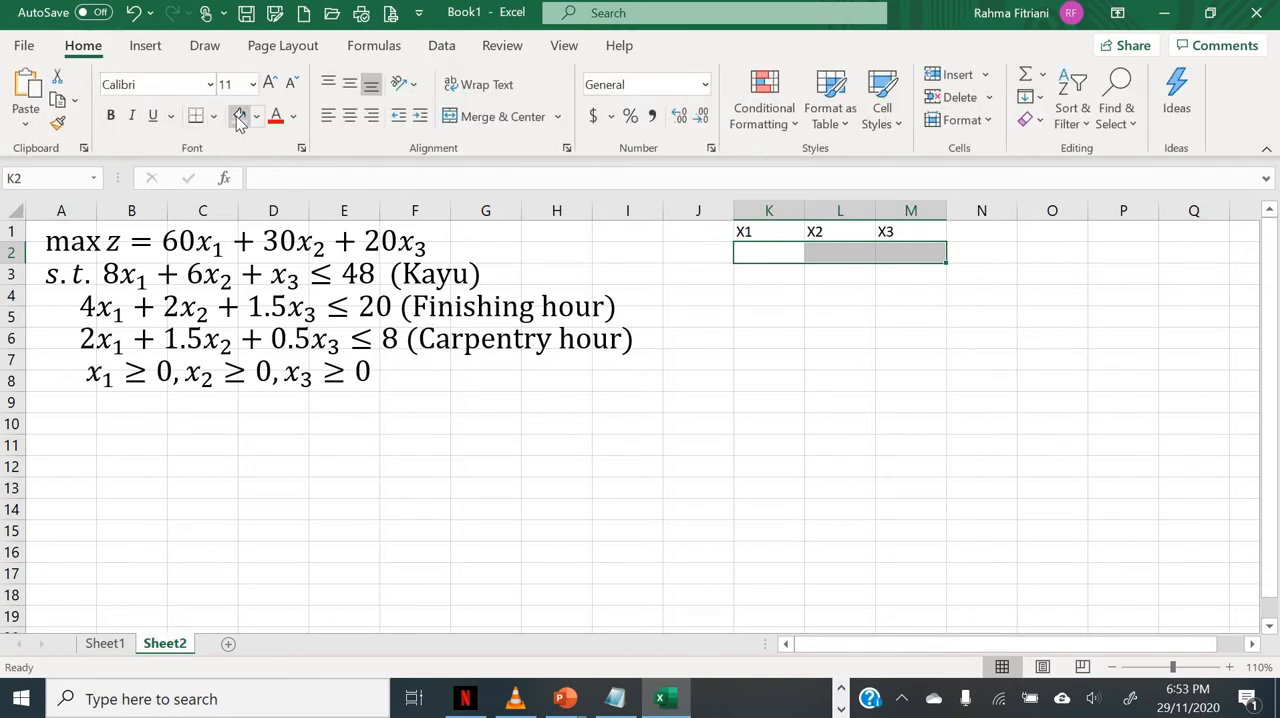
left_click(239, 115)
left_click(782, 270)
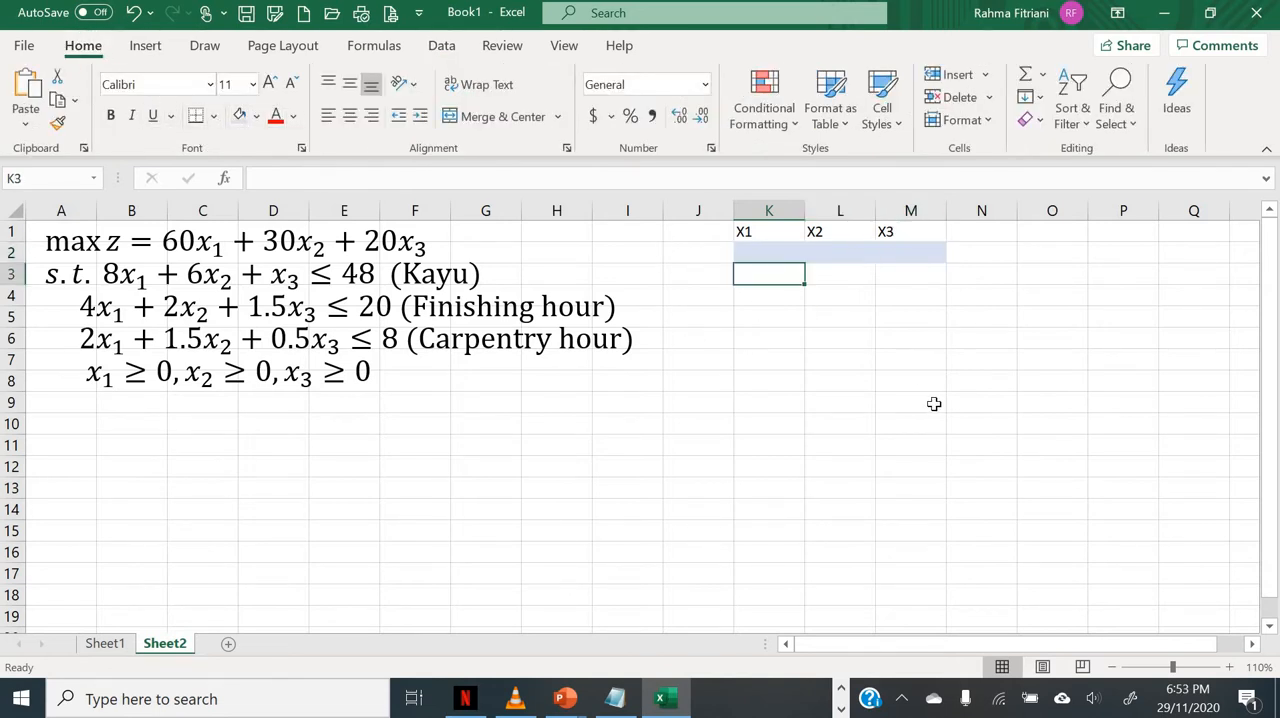
Step: Enter 1 as the starting value of each variable in cells K2, L2 and M2
key("Up")
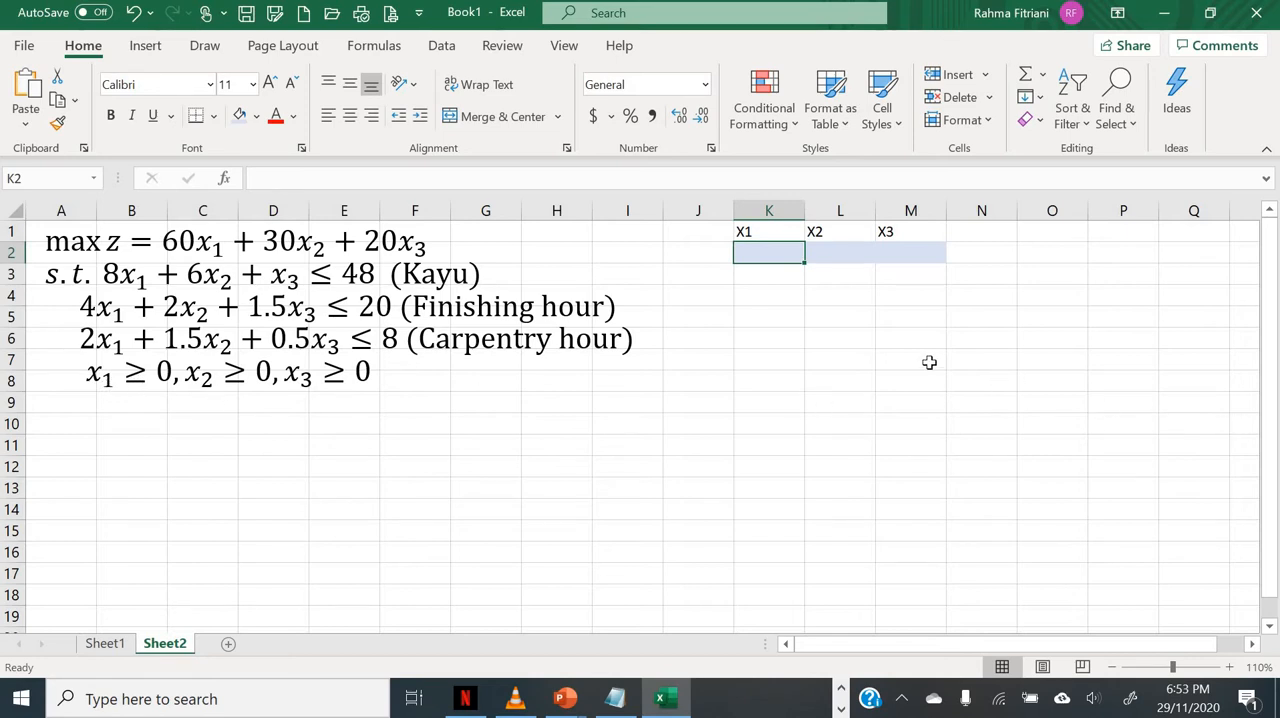
type("1")
key("Tab")
type("1")
key("Tab")
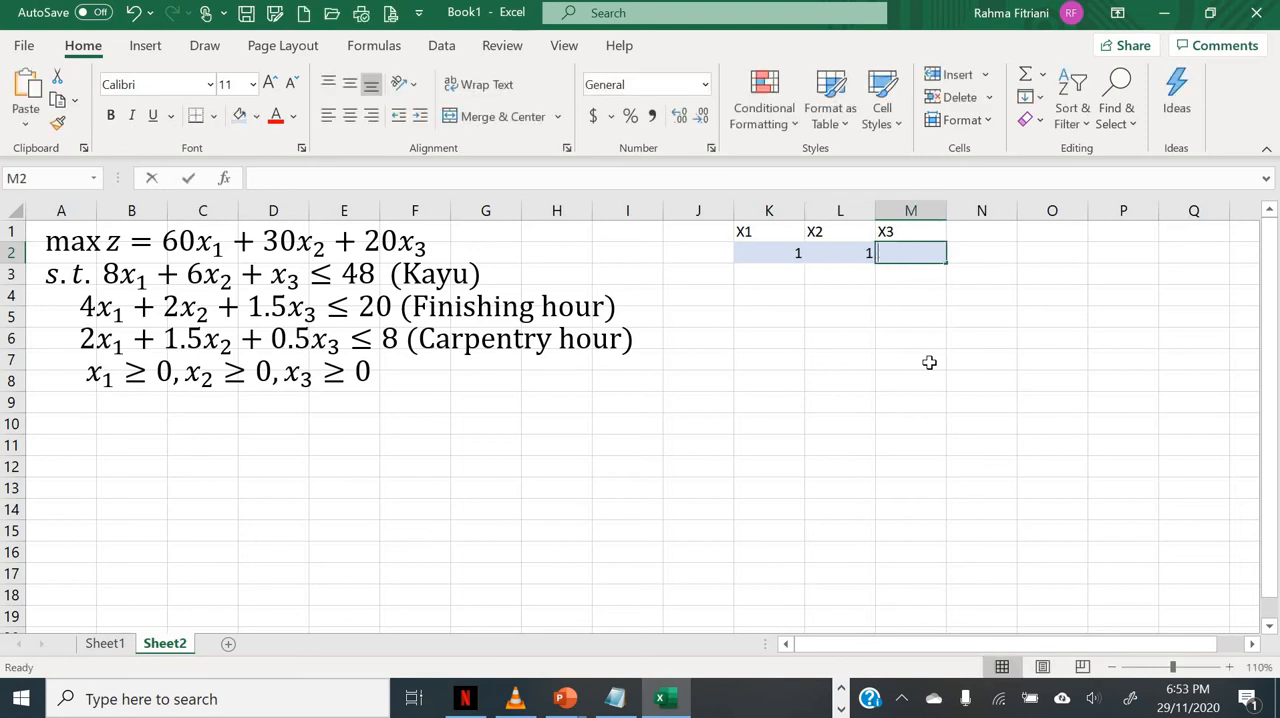
type("1")
key("Tab")
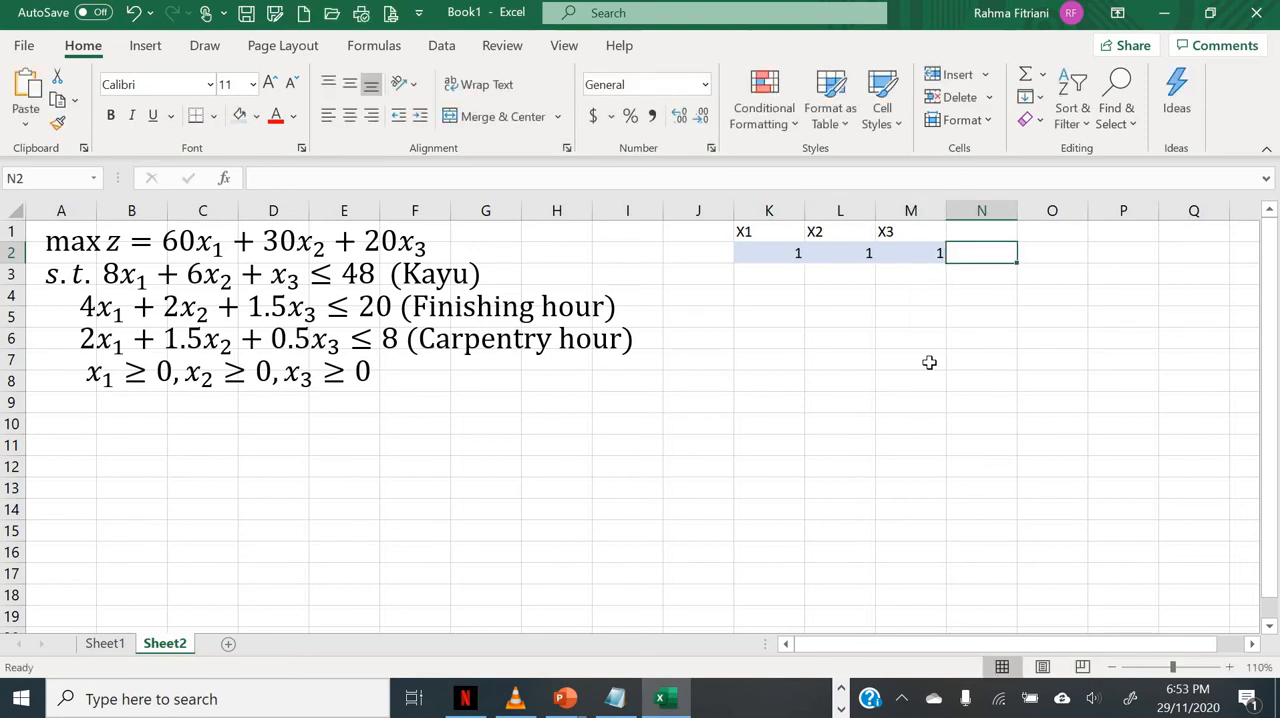
Step: Label the objective function row by entering Fs obyektif in cell J3
key("shift+Tab")
key("shift+Tab")
key("shift+Tab")
key("shift+Tab")
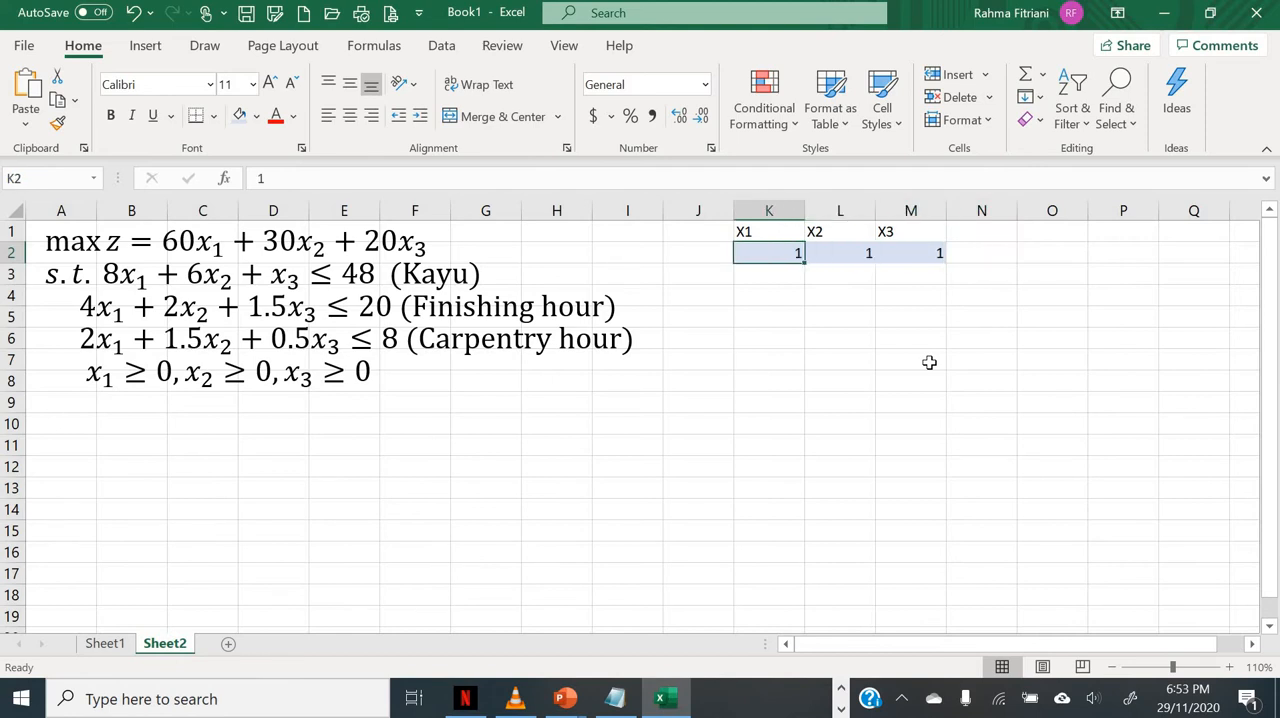
key("Down")
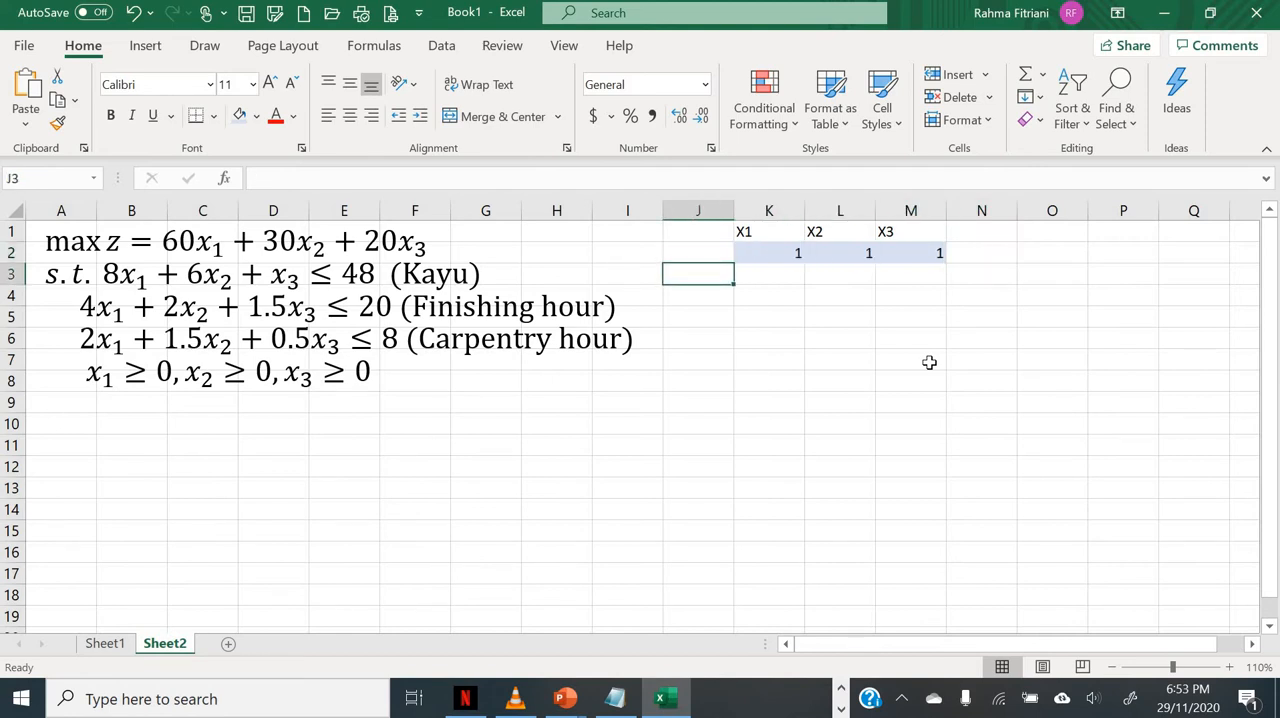
type("F")
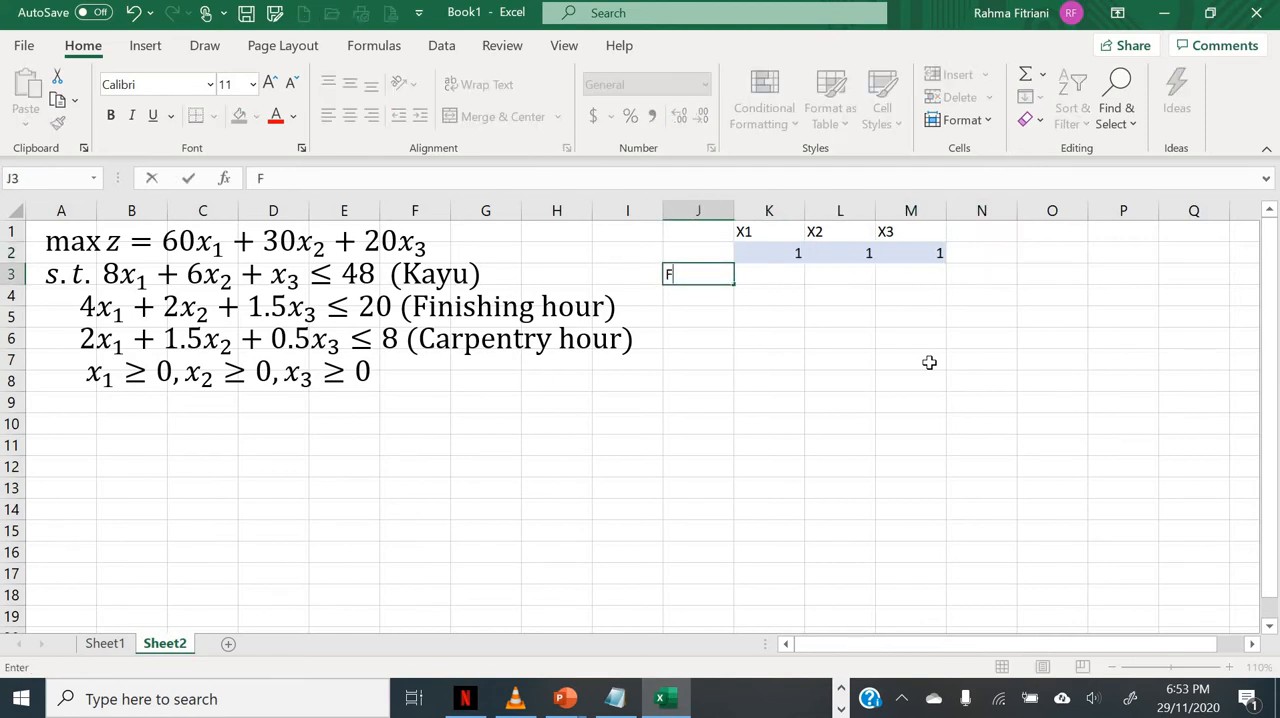
type("s obyektif")
key("Return")
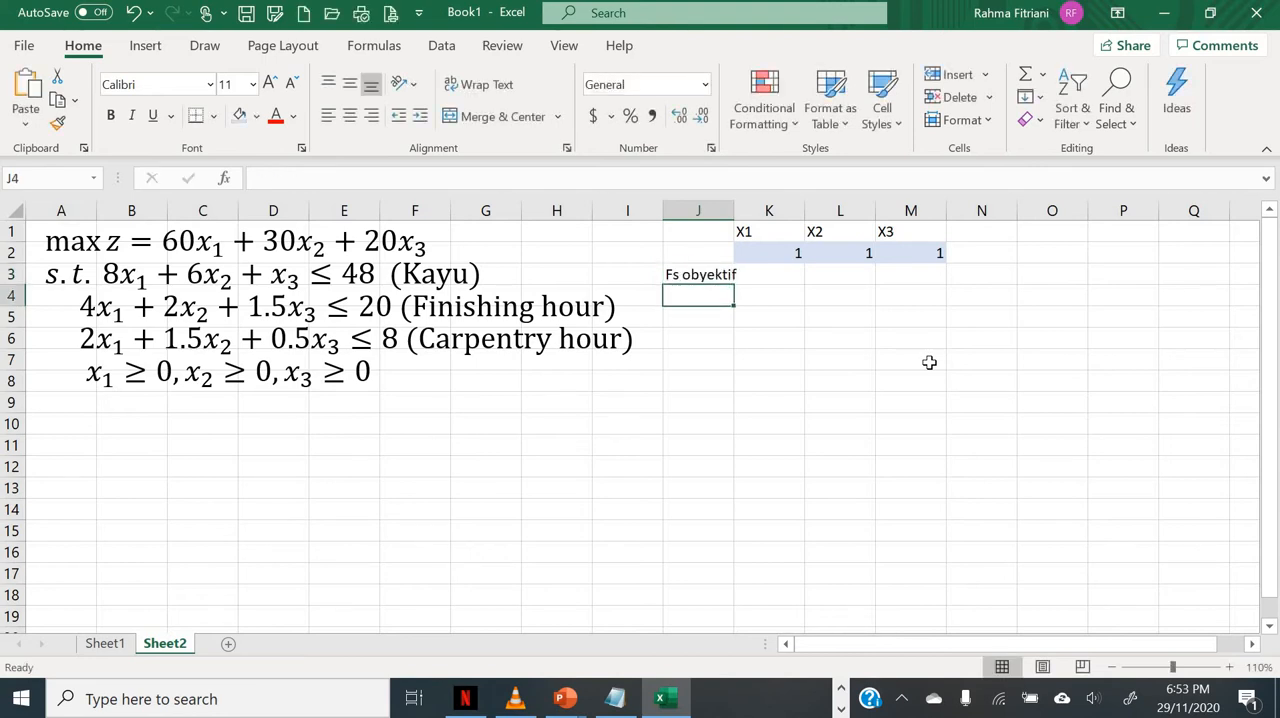
Step: Enter the objective function coefficients 60, 30 and 20 in cells K3, L3 and M3
key("Up")
key("Right")
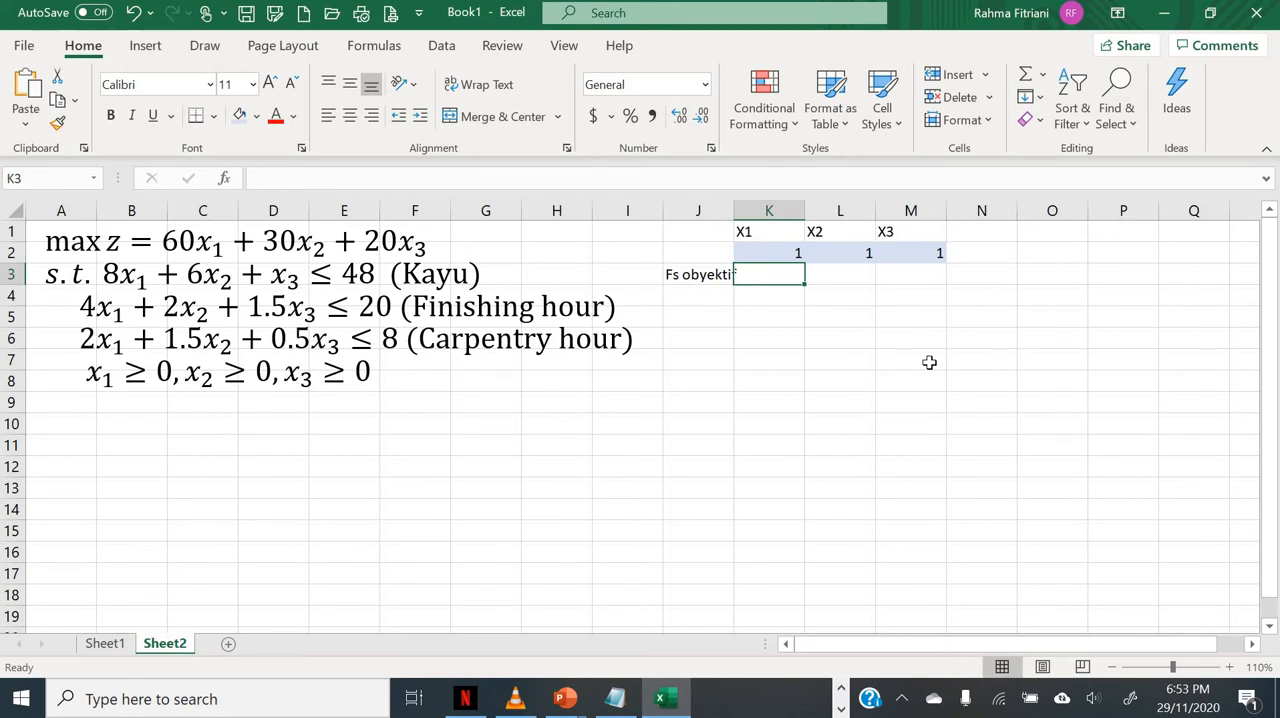
type("60")
key("Tab")
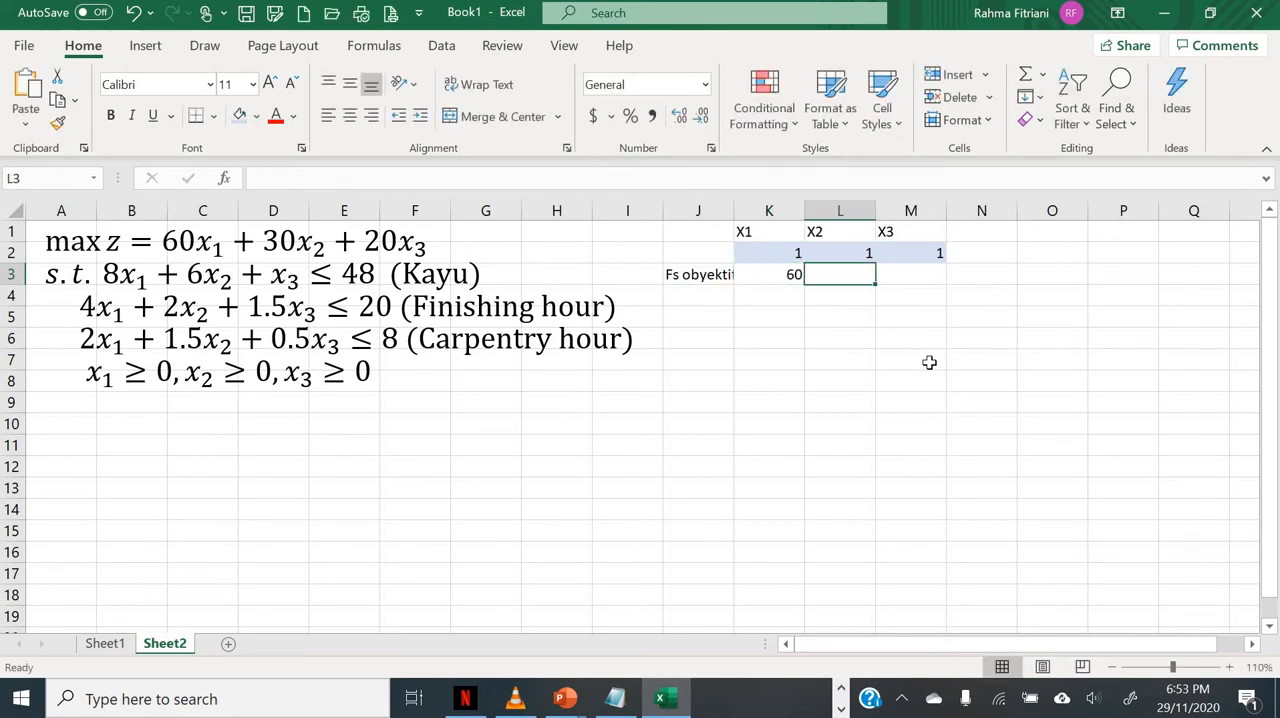
type("30")
key("Tab")
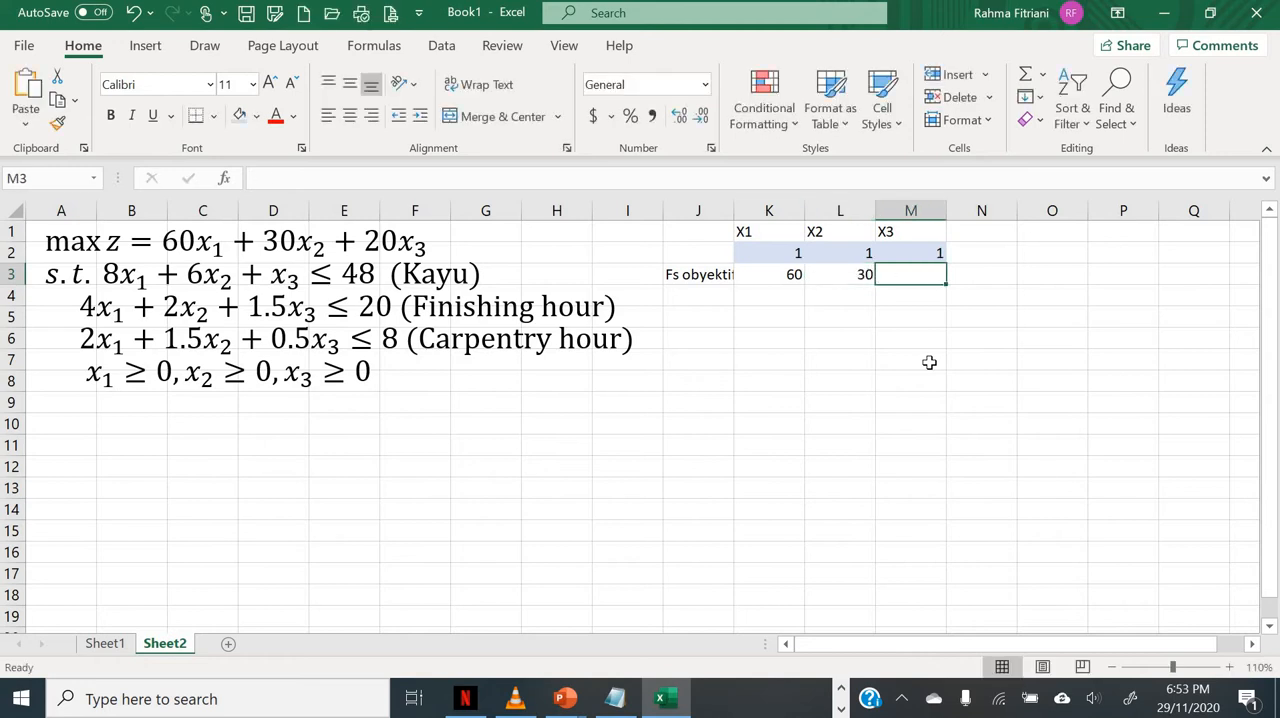
type("20")
key("Down")
Step: Label the first constraint row Kendala I in cell J4
key("Left")
key("Left")
key("Left")
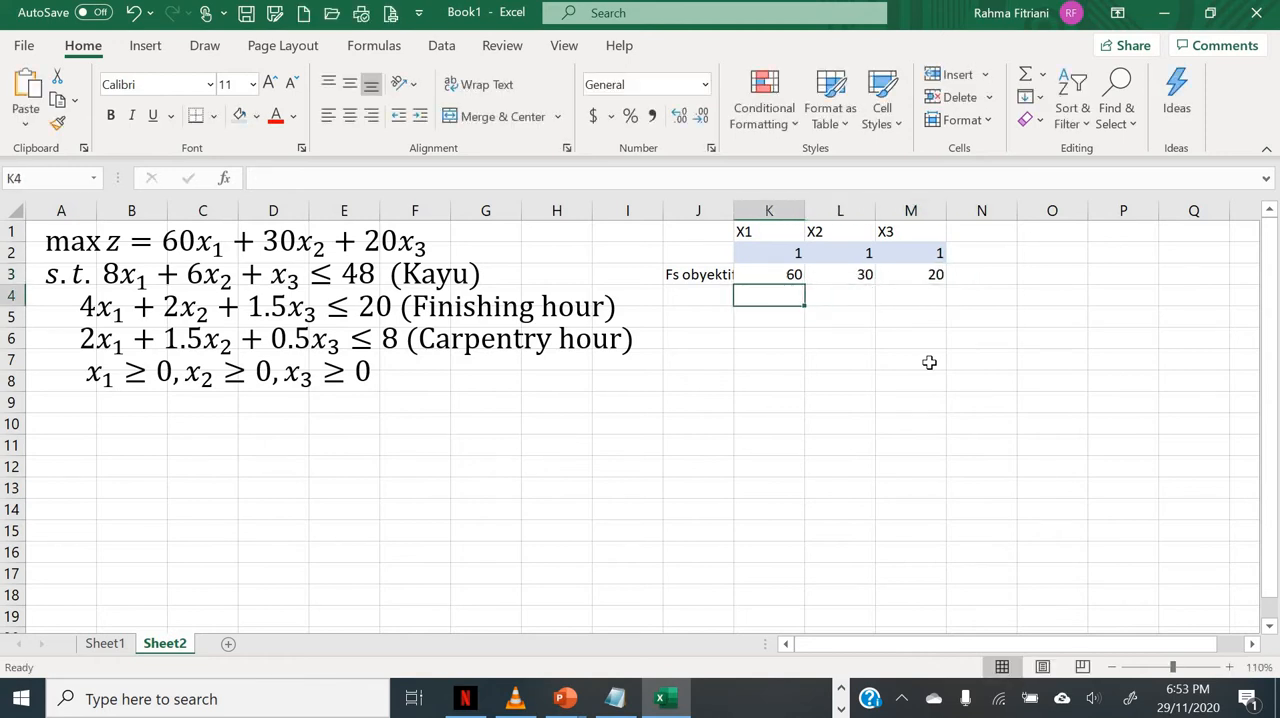
type("Kendal")
key("BackSpace")
key("BackSpace")
key("BackSpace")
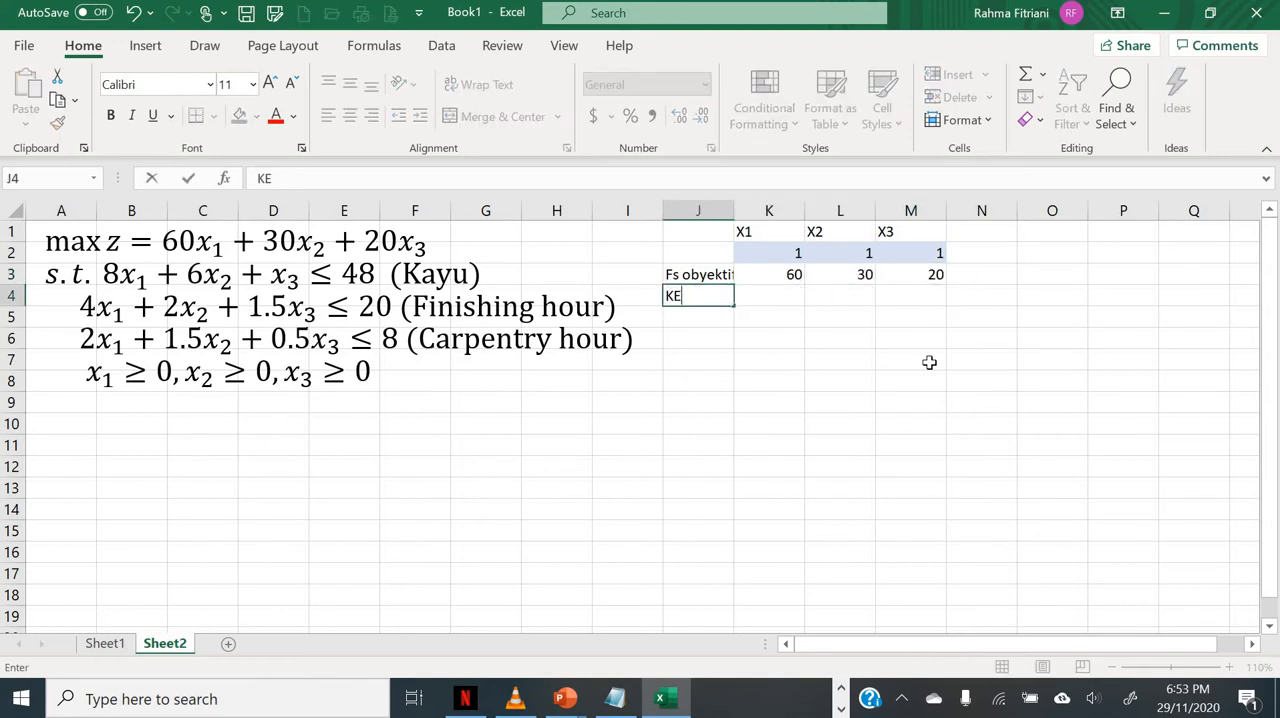
type("ndala I")
key("Return")
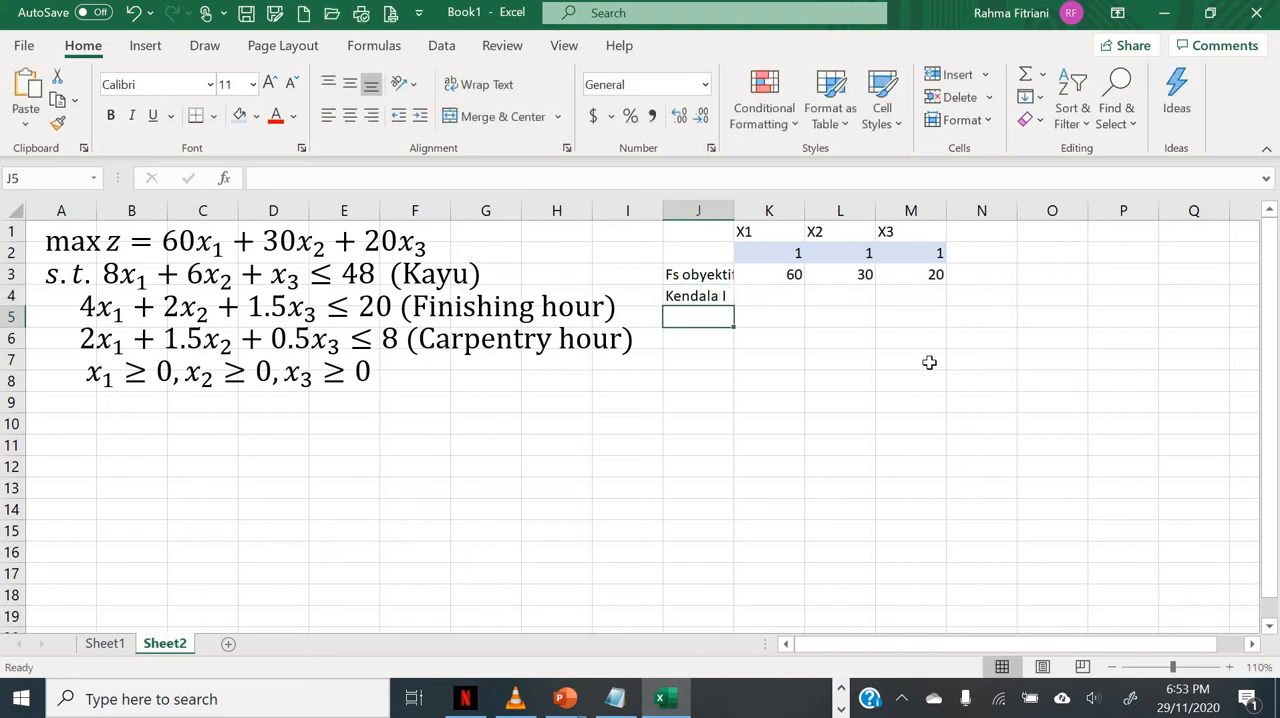
Step: Label the second and third constraint rows Kendala II in cell J5 and Kendala III in cell J6
type("Kendala II")
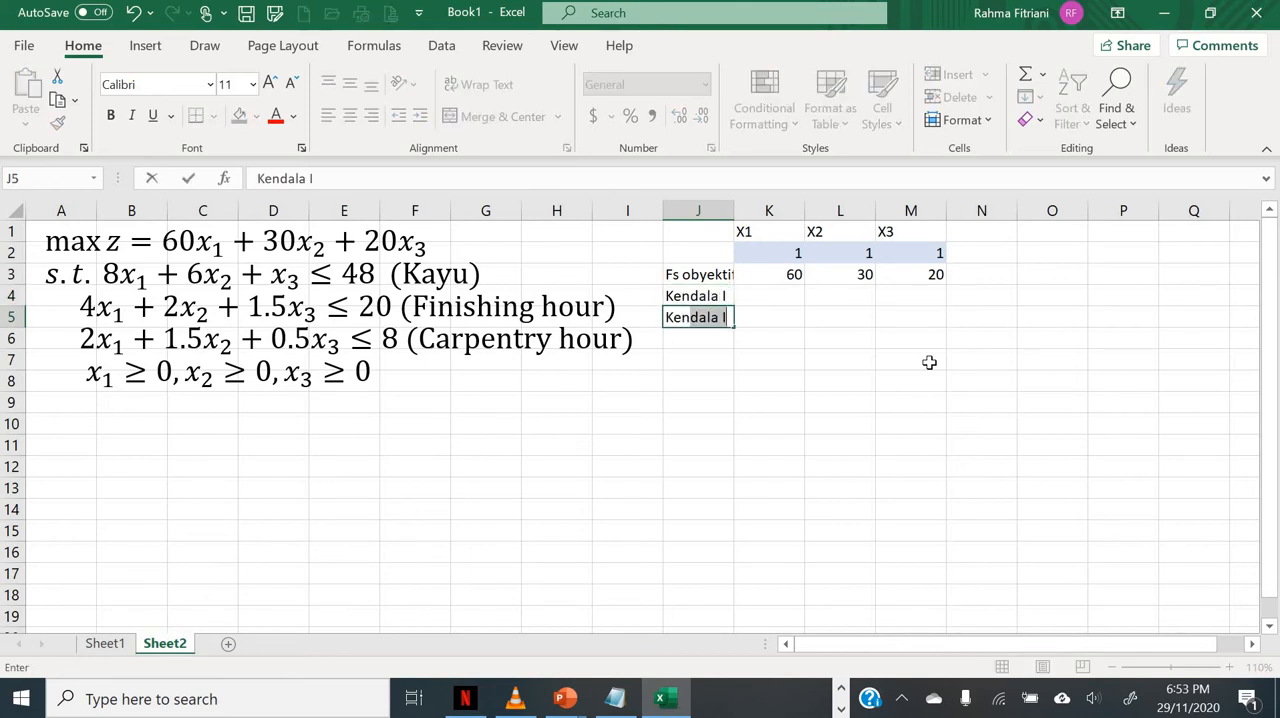
key("Return")
type("Kenala II")
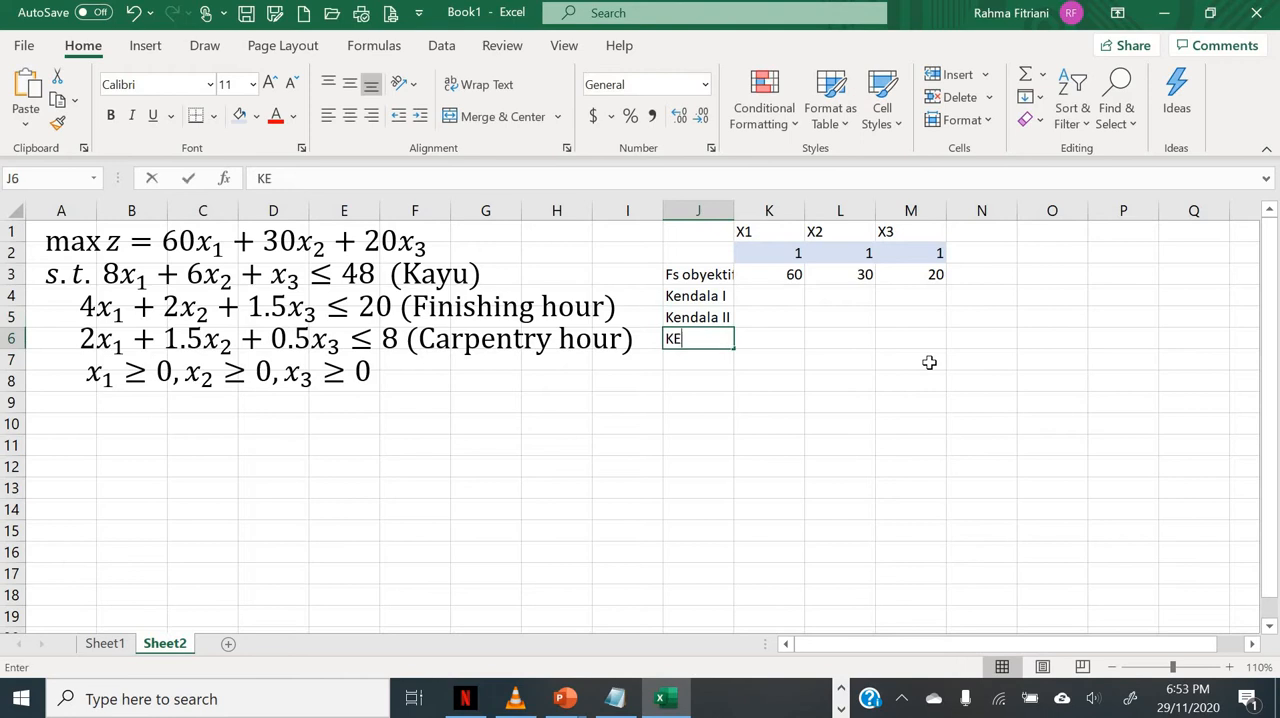
key("BackSpace")
key("BackSpace")
key("BackSpace")
key("BackSpace")
type("endala III")
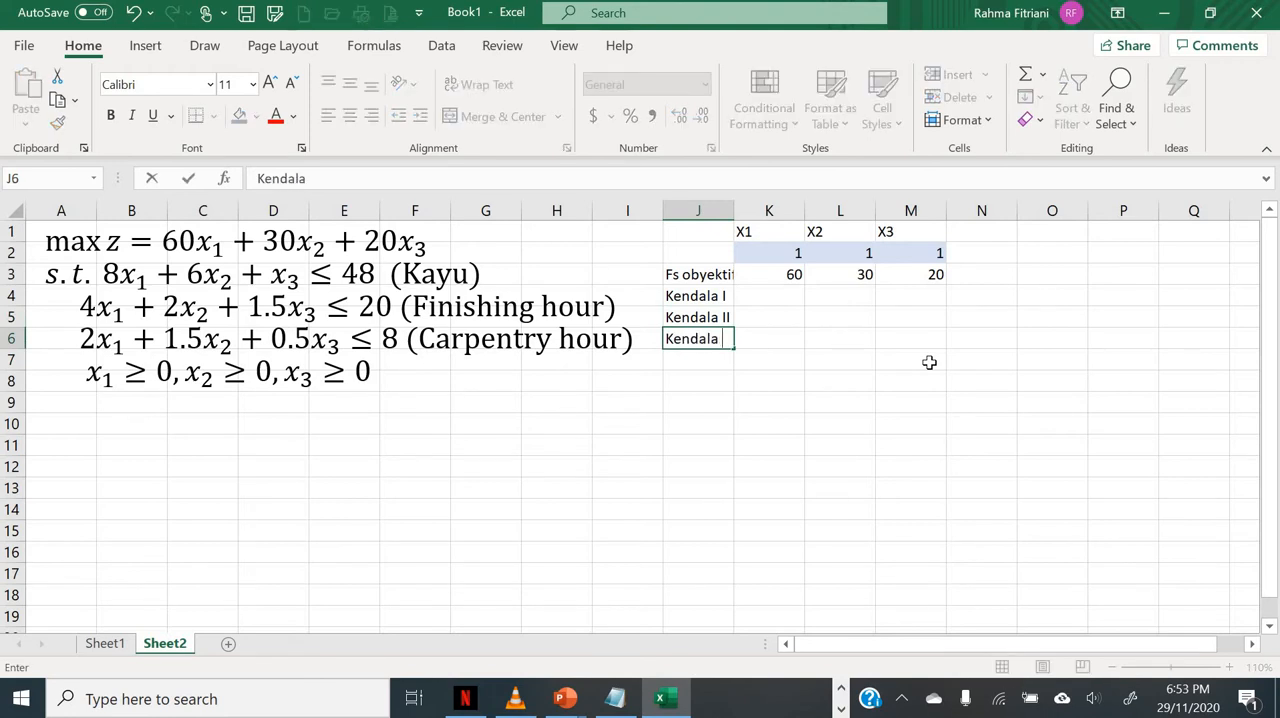
key("Return")
Step: Enter the Kendala I coefficients 8, 6 and 1 in cells K4, L4 and M4
key("Up")
key("Up")
key("Up")
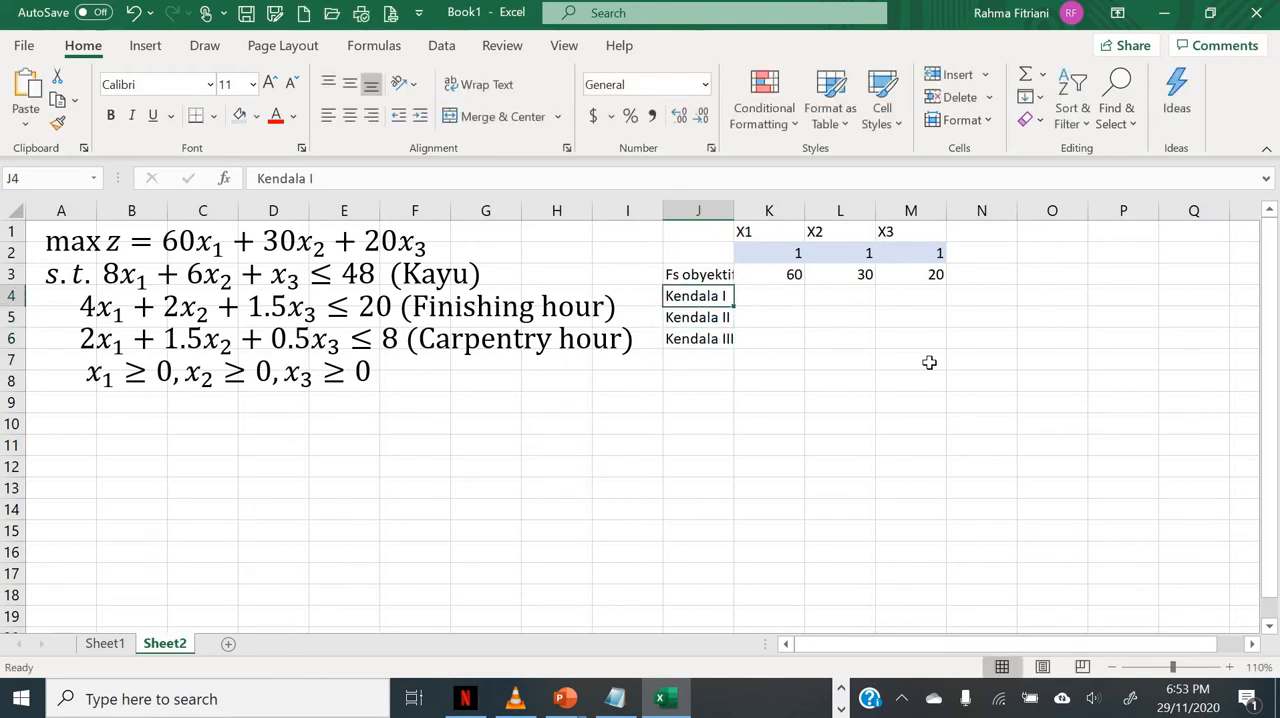
key("Right")
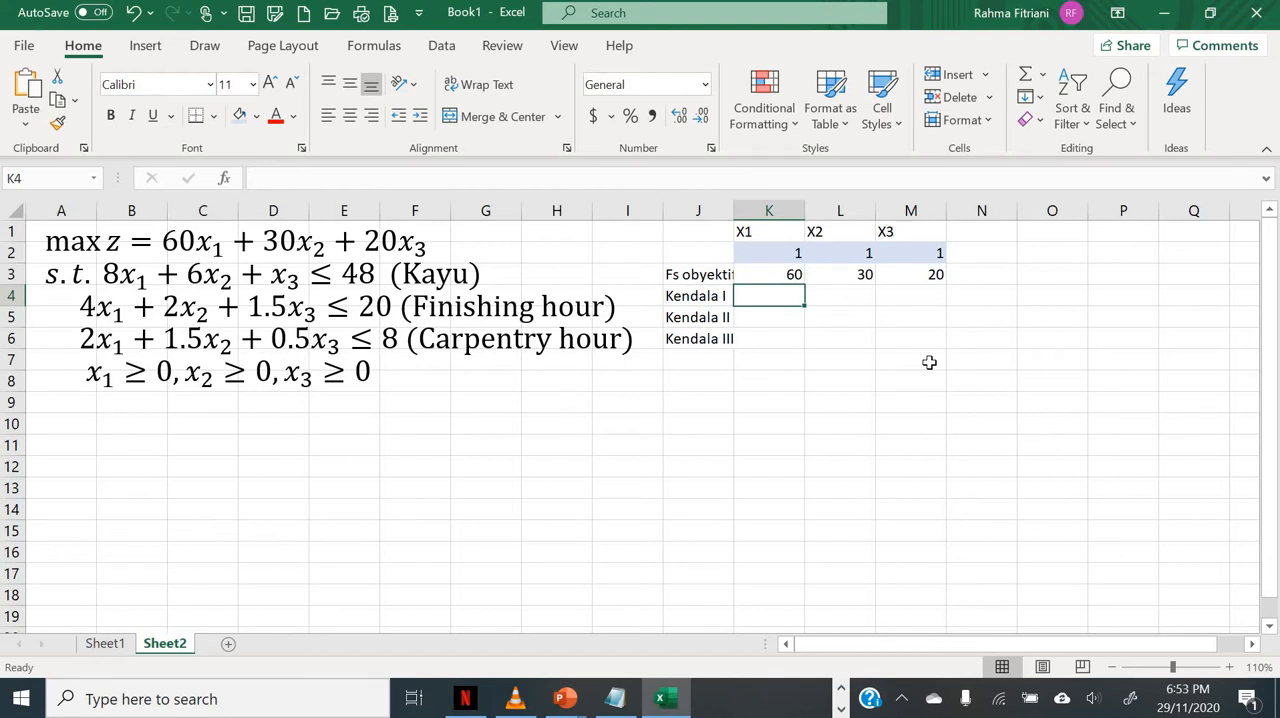
type("8")
key("Tab")
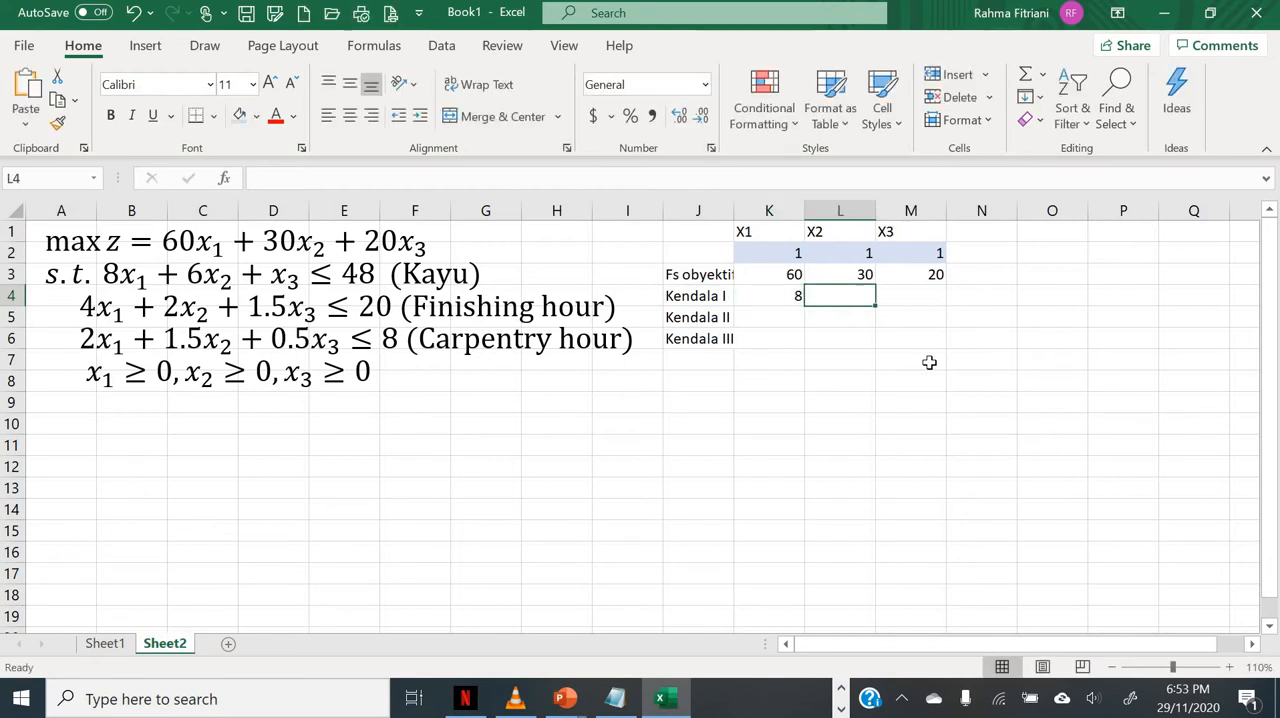
type("6")
key("Tab")
type("1")
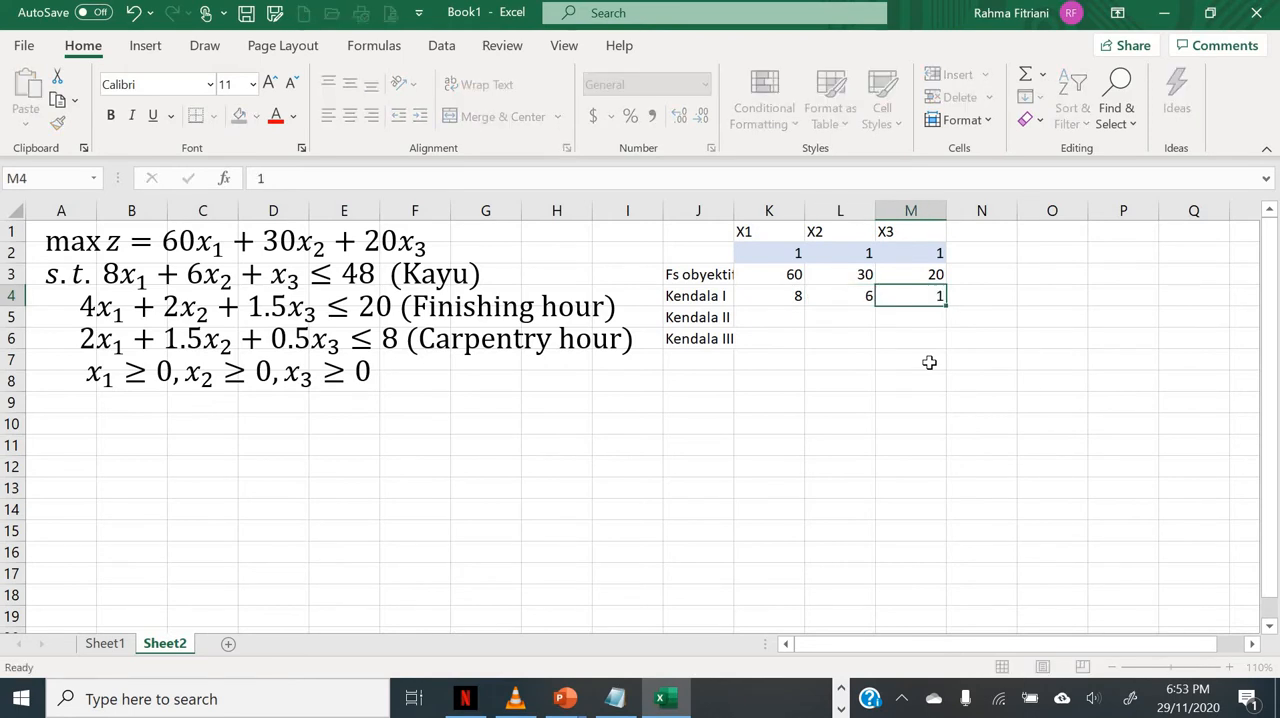
key("Tab")
key("Return")
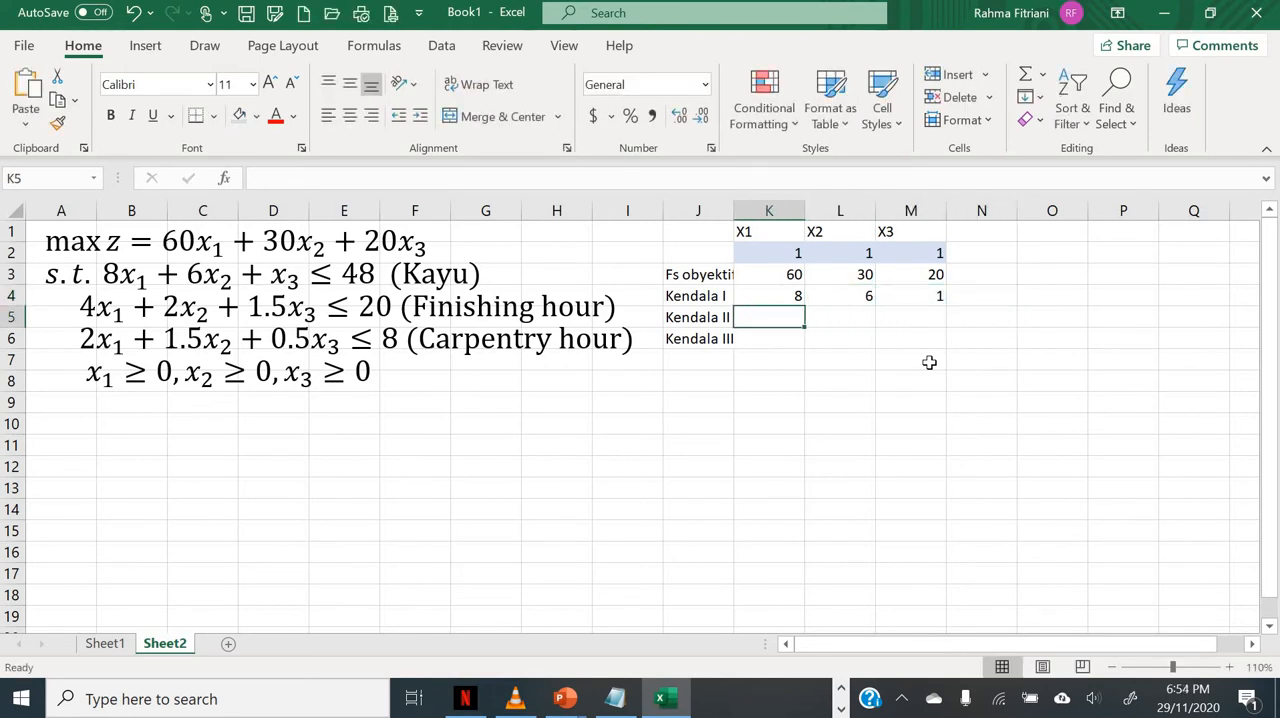
Step: Enter the Kendala II coefficients 4, 2 and 1.5 in cells K5, L5 and M5
type("4")
key("Tab")
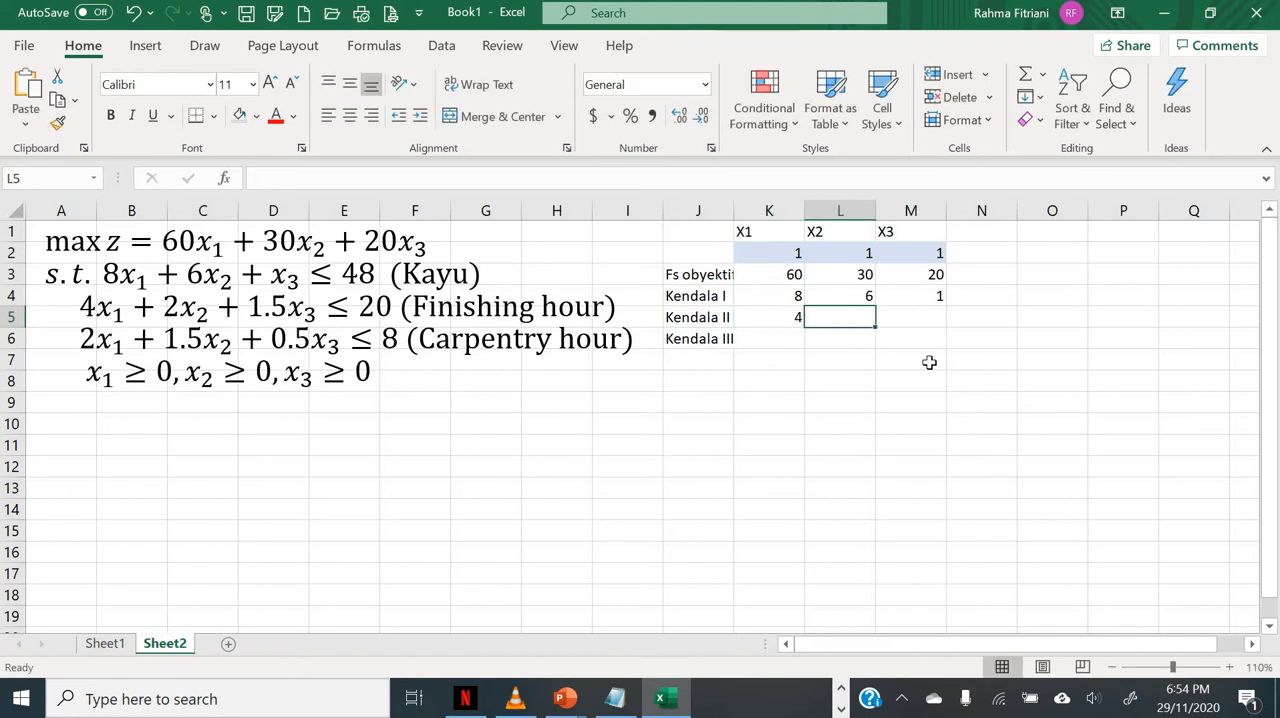
type("2")
key("Tab")
type("1.5")
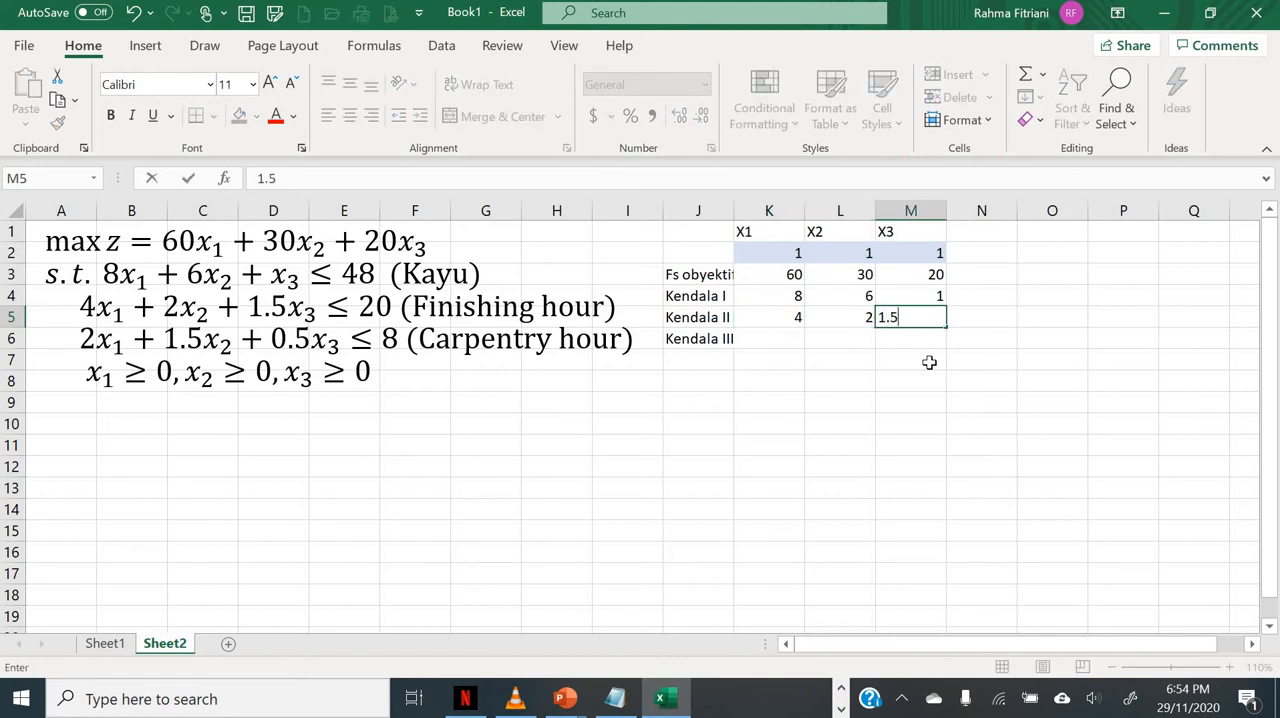
key("Tab")
Step: Enter the Kendala III coefficients 2, 1.5 and 0.5 in cells K6, L6 and M6
key("Down")
key("Left")
key("Left")
key("Left")
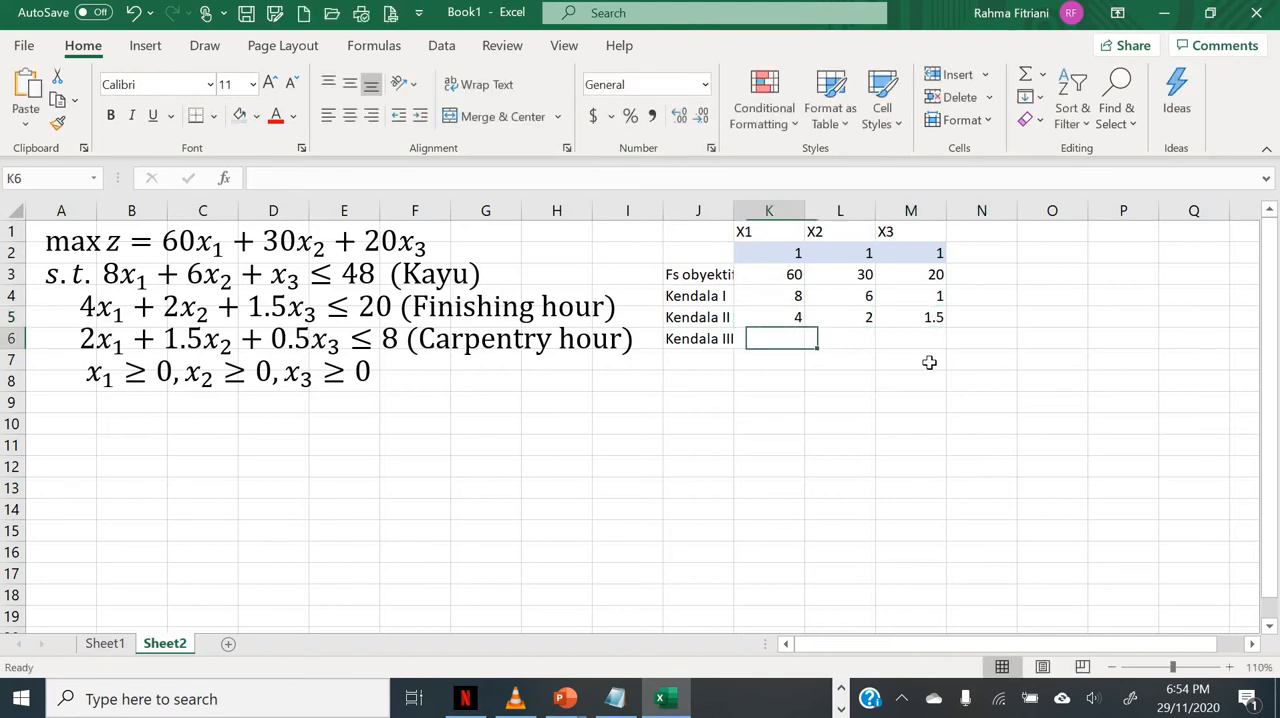
type("2")
key("Tab")
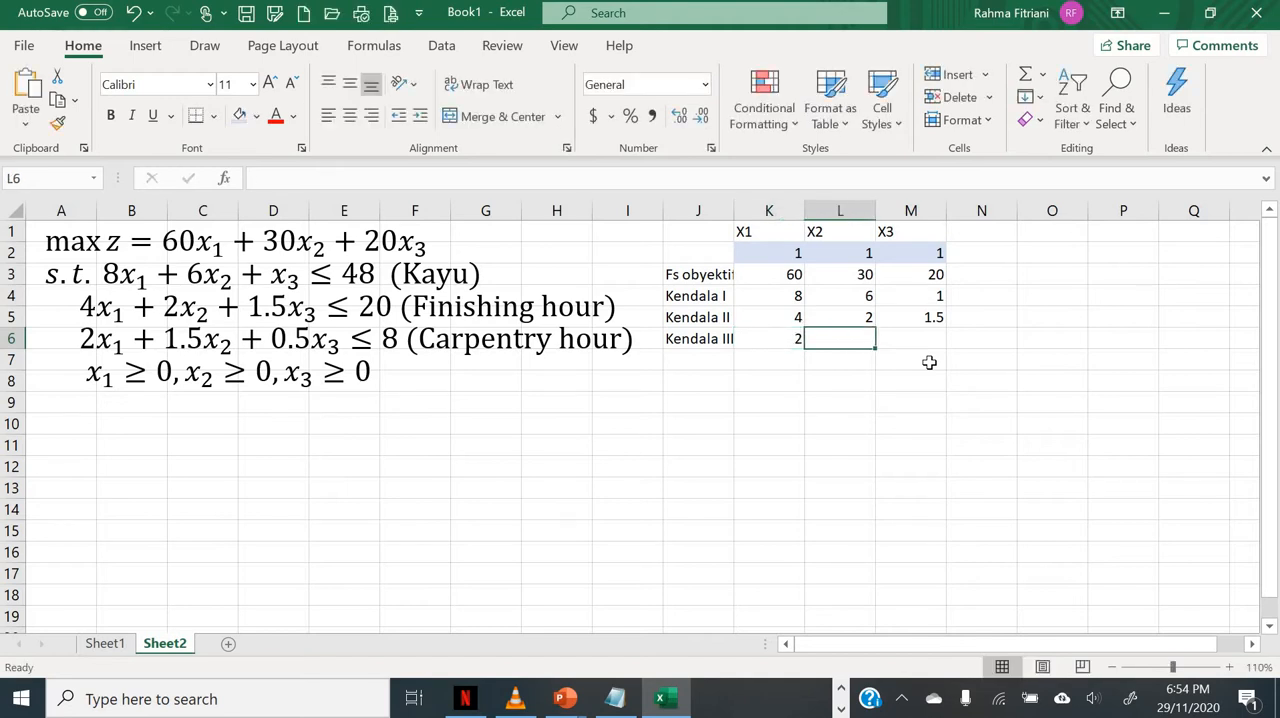
type("1.5")
key("Tab")
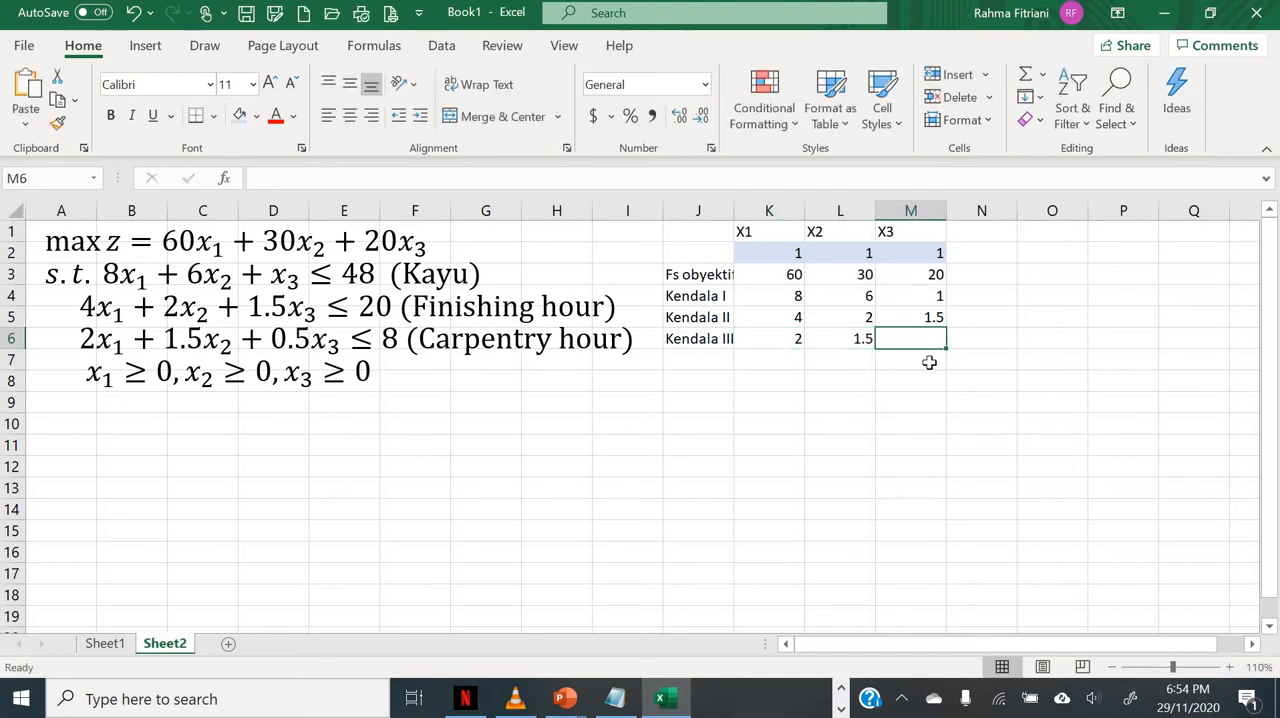
type("0.5")
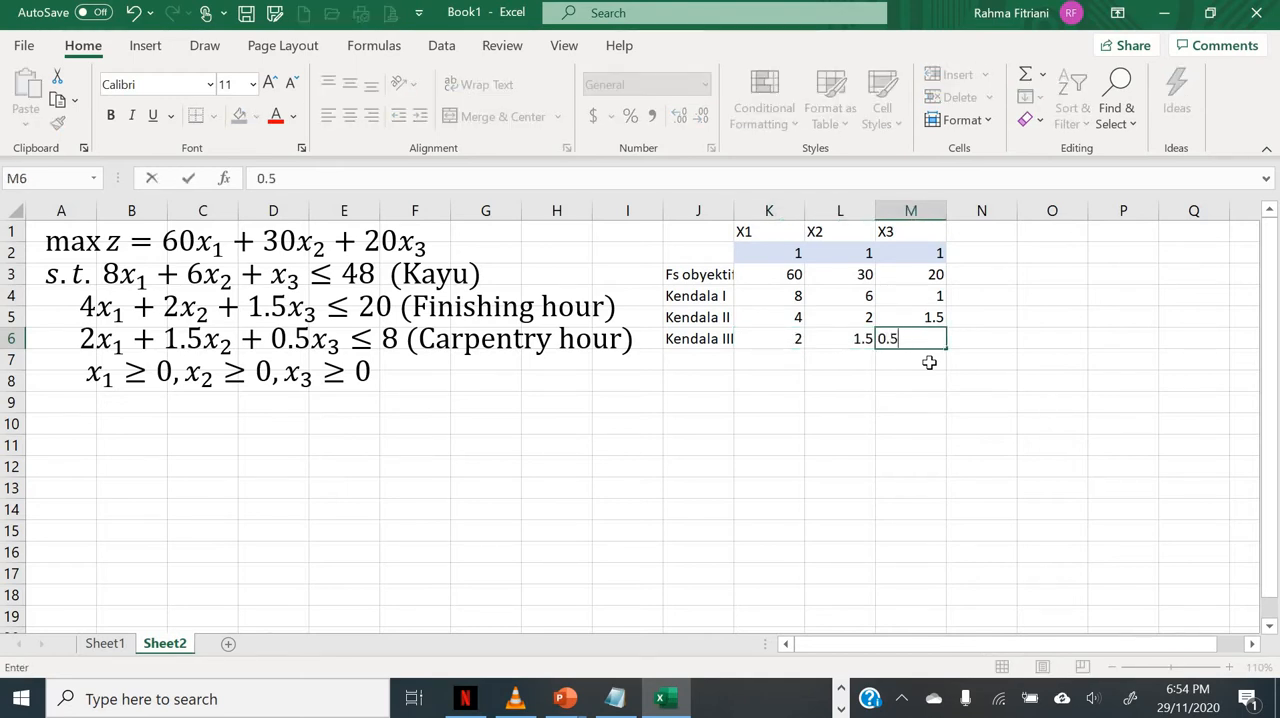
key("Tab")
key("Tab")
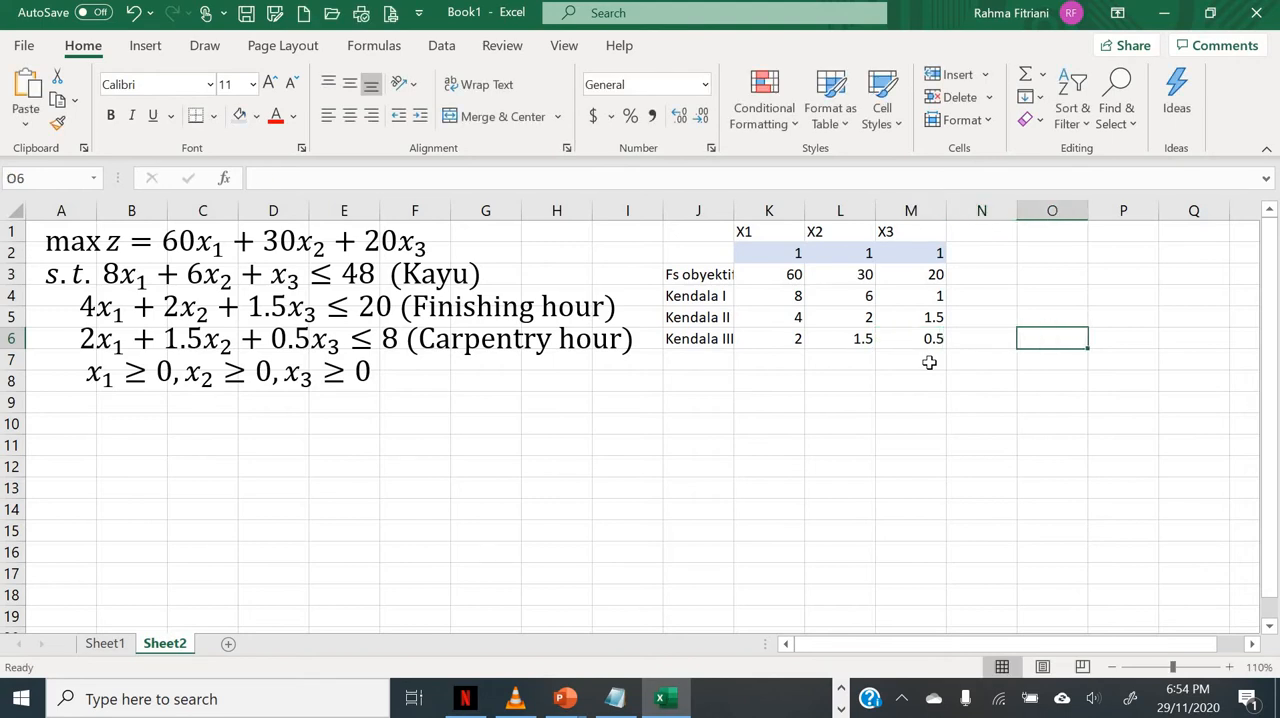
Step: Confirm the Kendala III coefficient 0.5 in M6 and select cell N3 in the objective function row
key("Up")
key("Up")
key("Up")
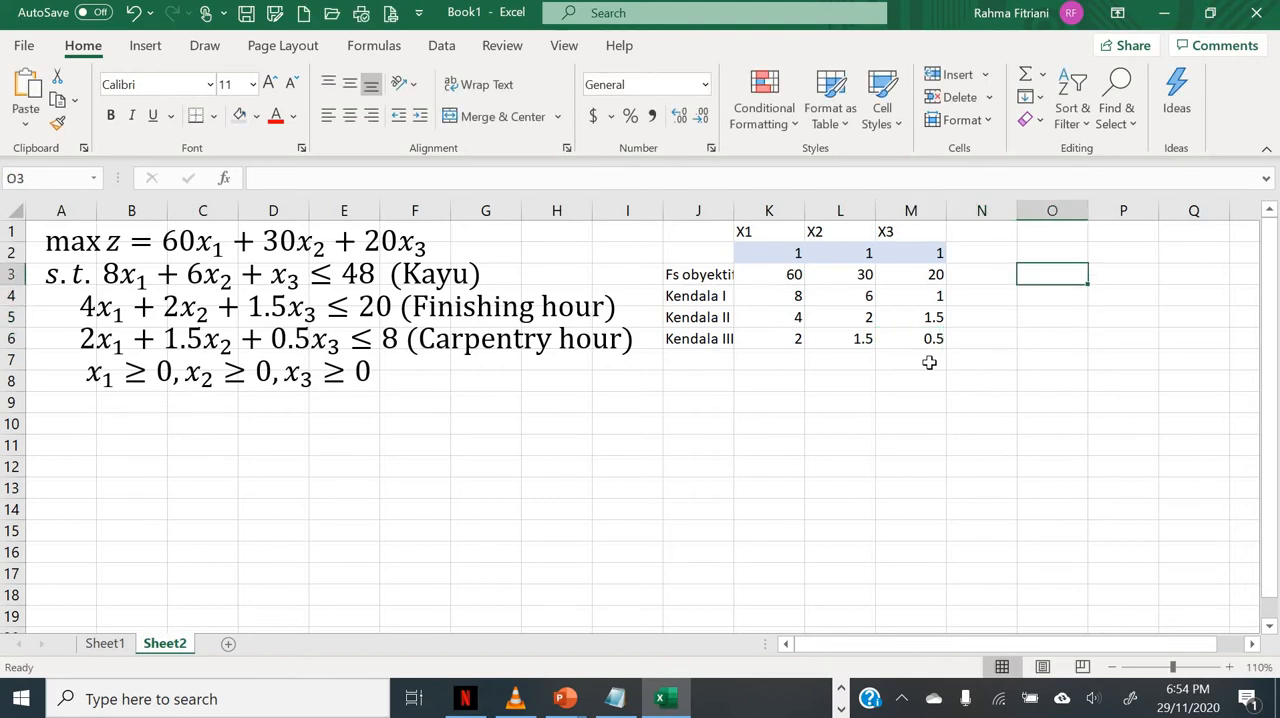
key("Left")
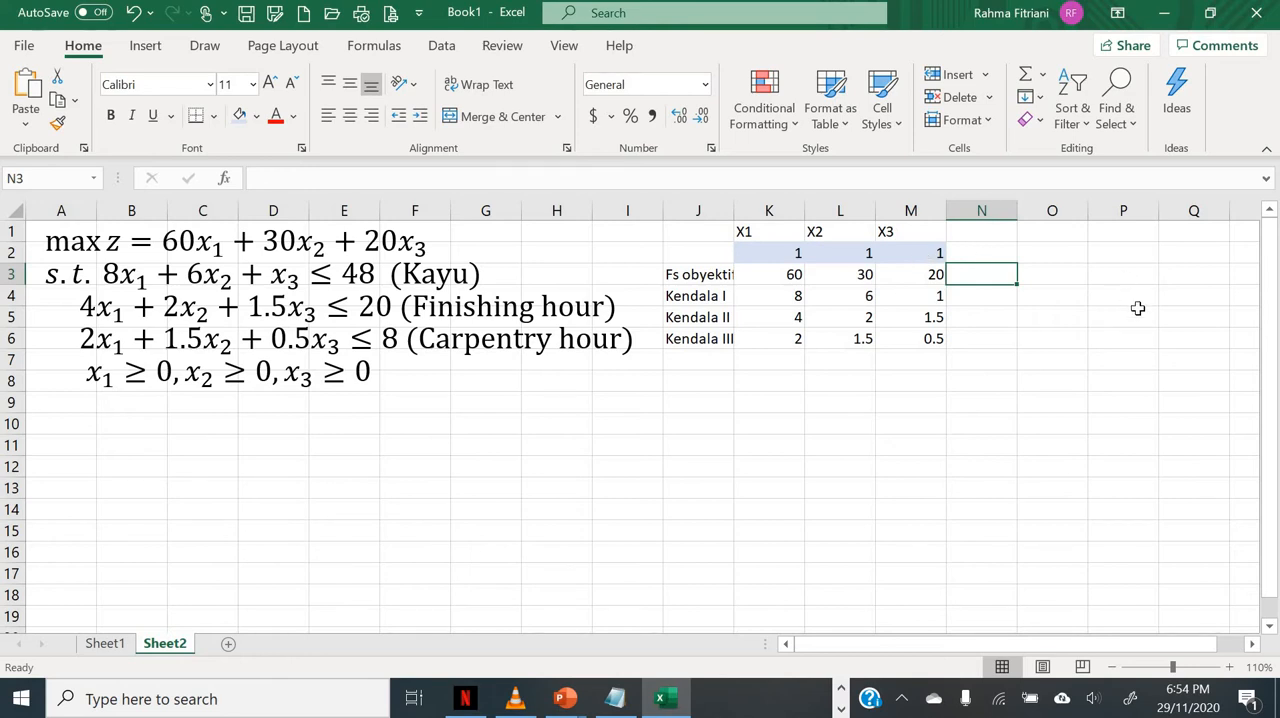
type("=")
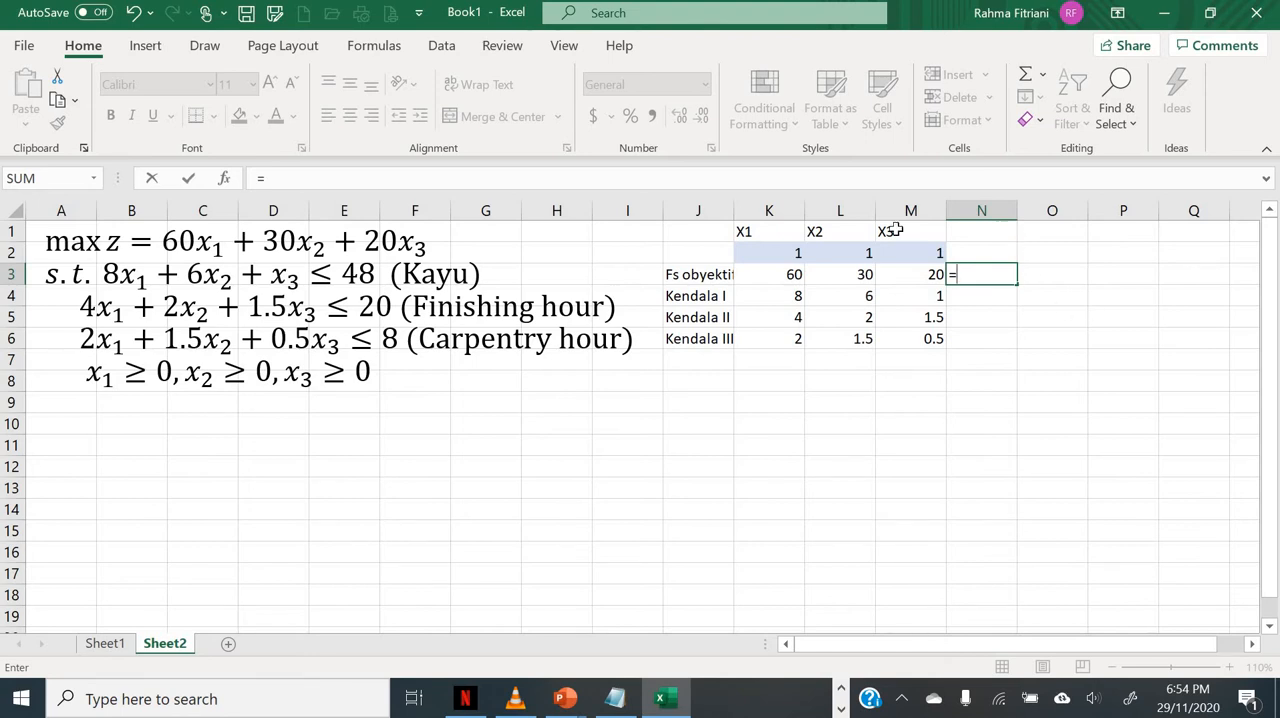
left_click(778, 276)
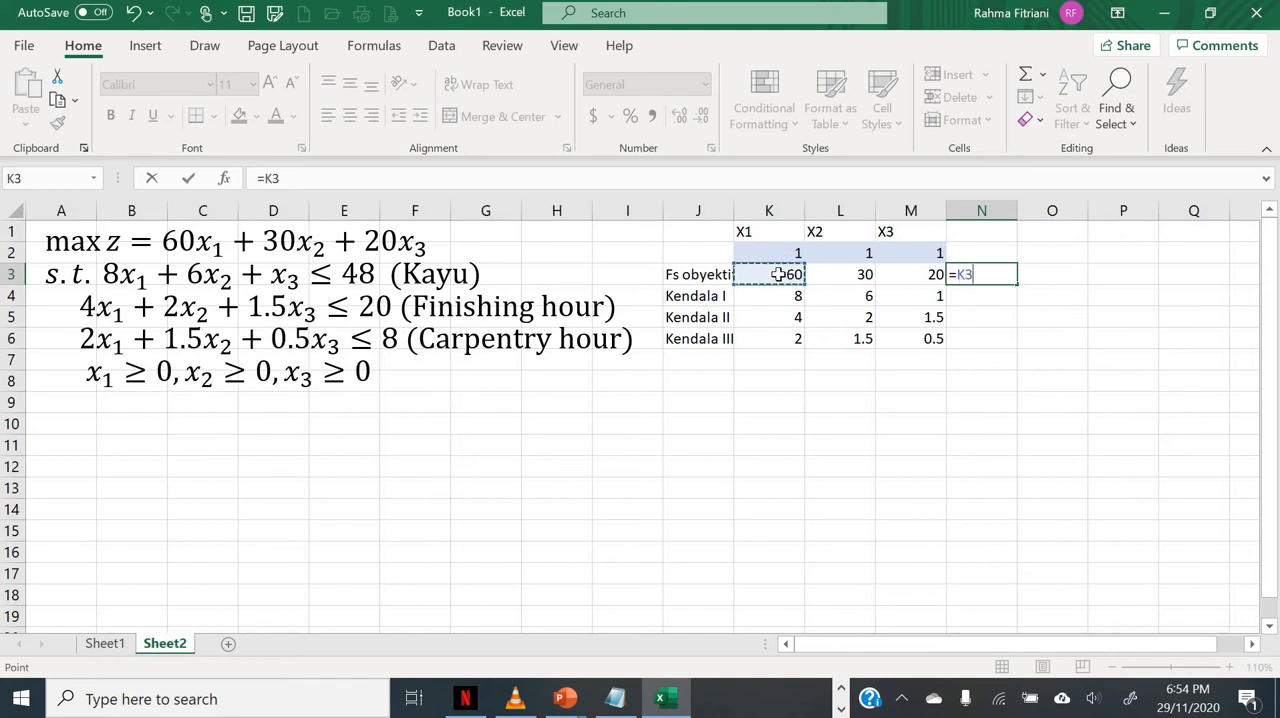
type("*")
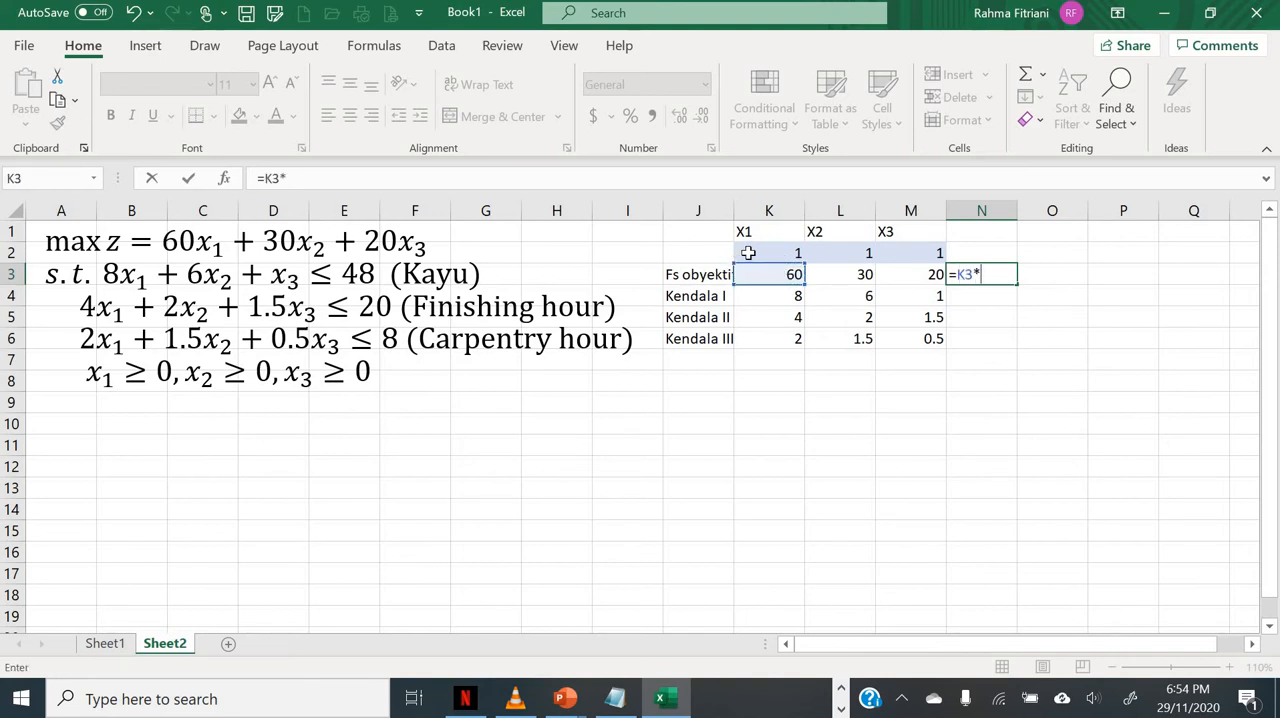
left_click(748, 253)
type("+")
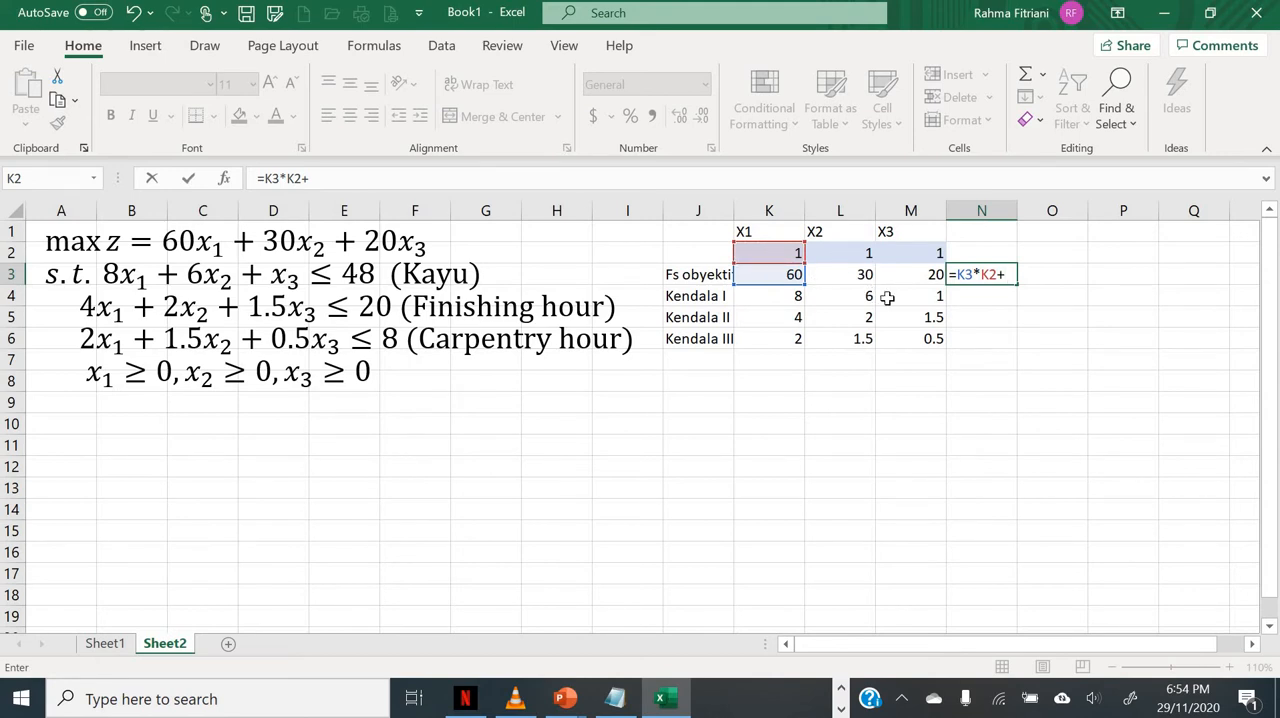
key("BackSpace")
key("BackSpace")
key("BackSpace")
key("BackSpace")
key("BackSpace")
key("BackSpace")
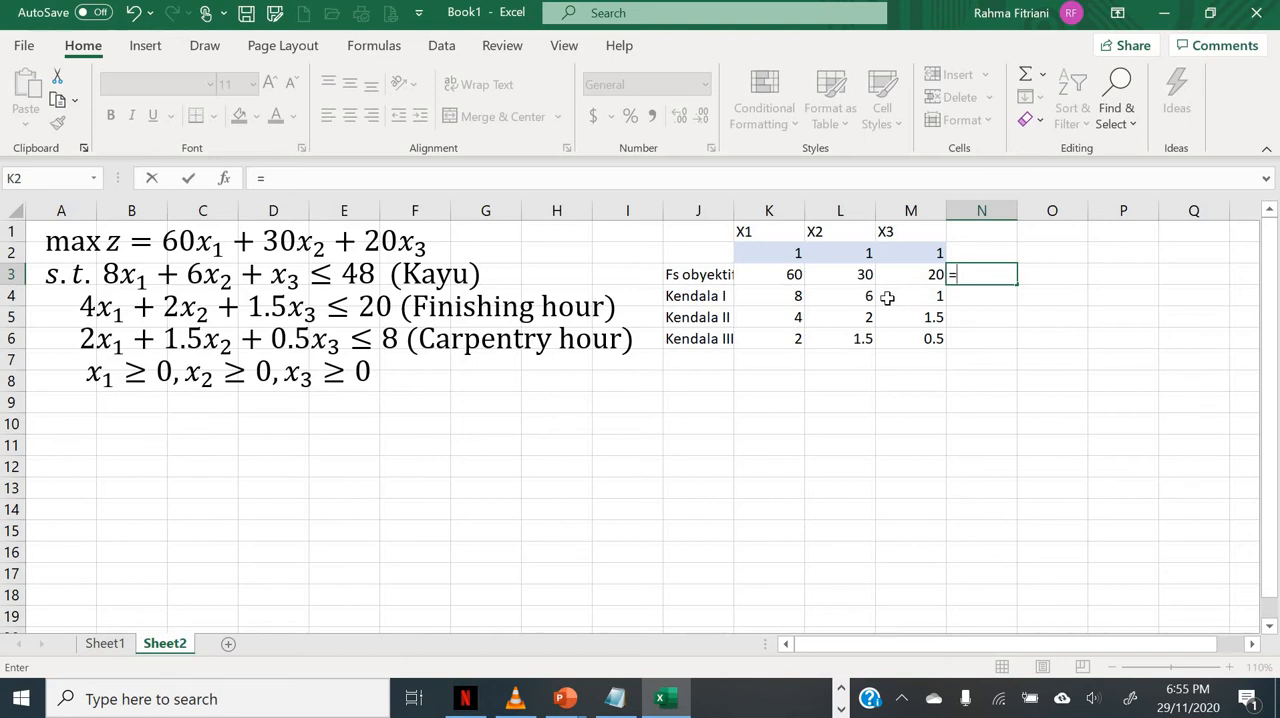
Step: Enter the objective function formula =SUMPRODUCT(K2:M2,K3:M3) in cell N3
type("s")
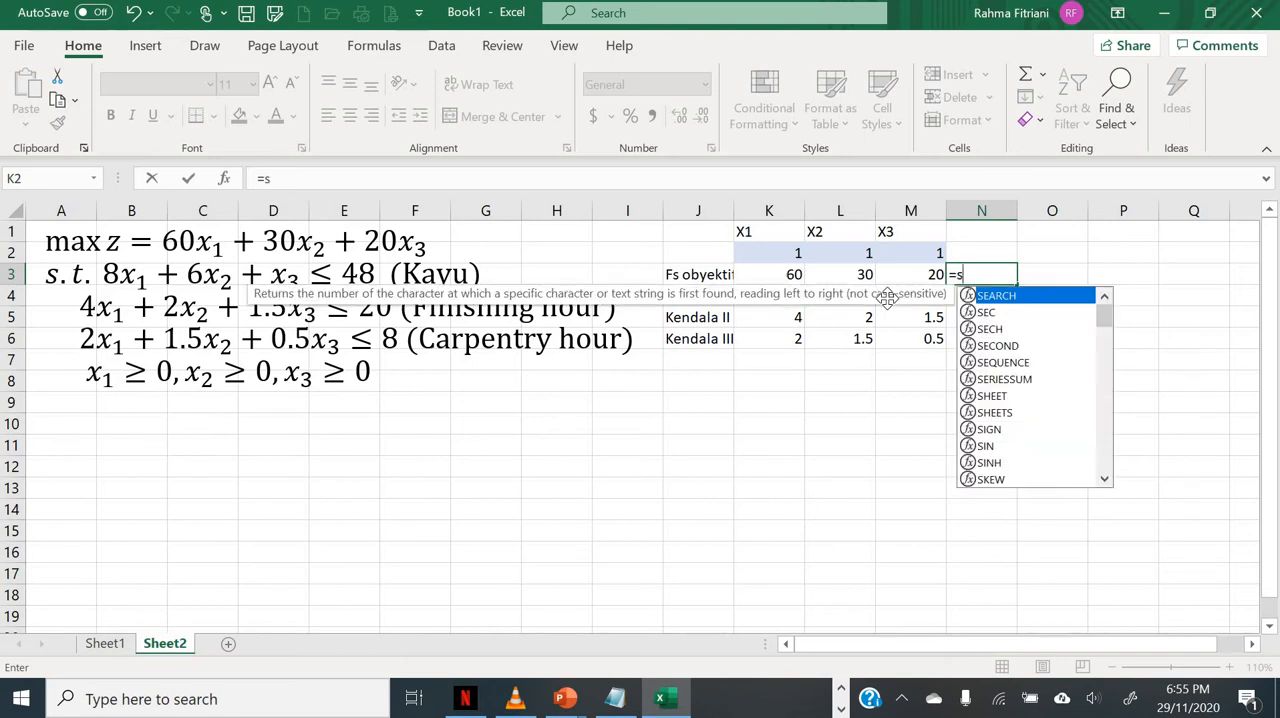
type("umproduct(")
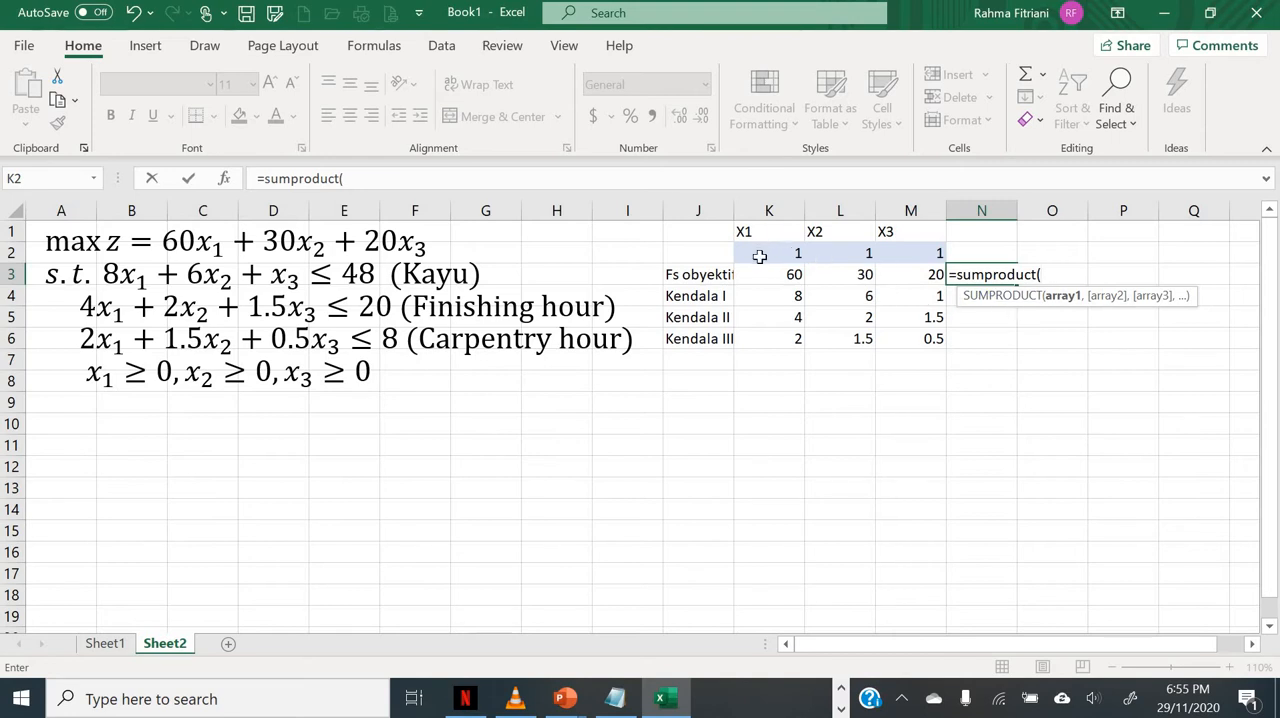
left_click_drag(760, 256, 915, 253)
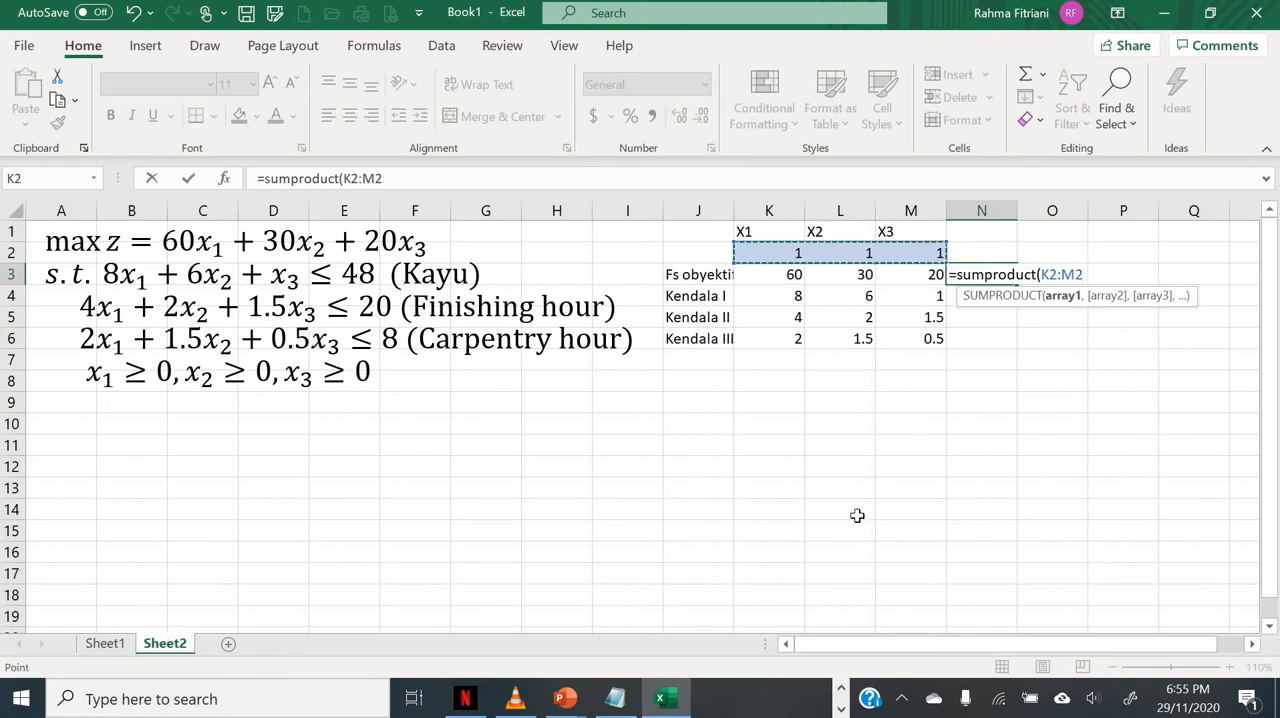
type(",")
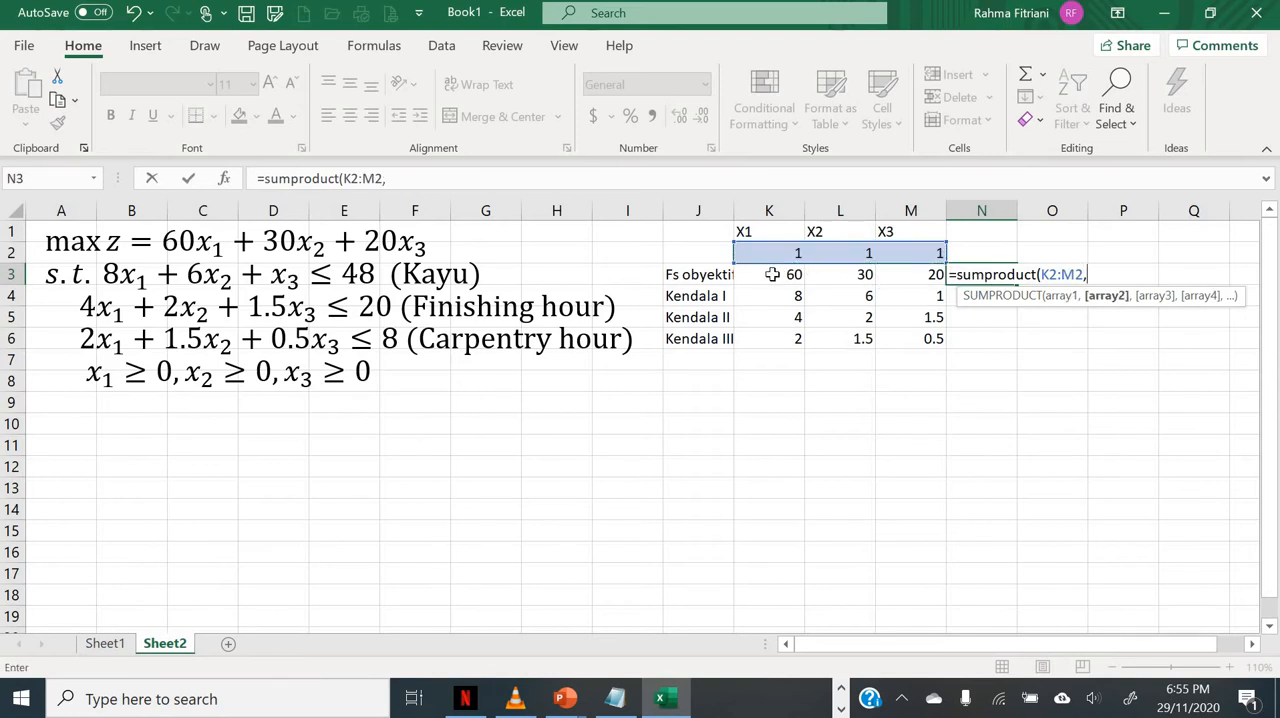
left_click_drag(772, 274, 891, 280)
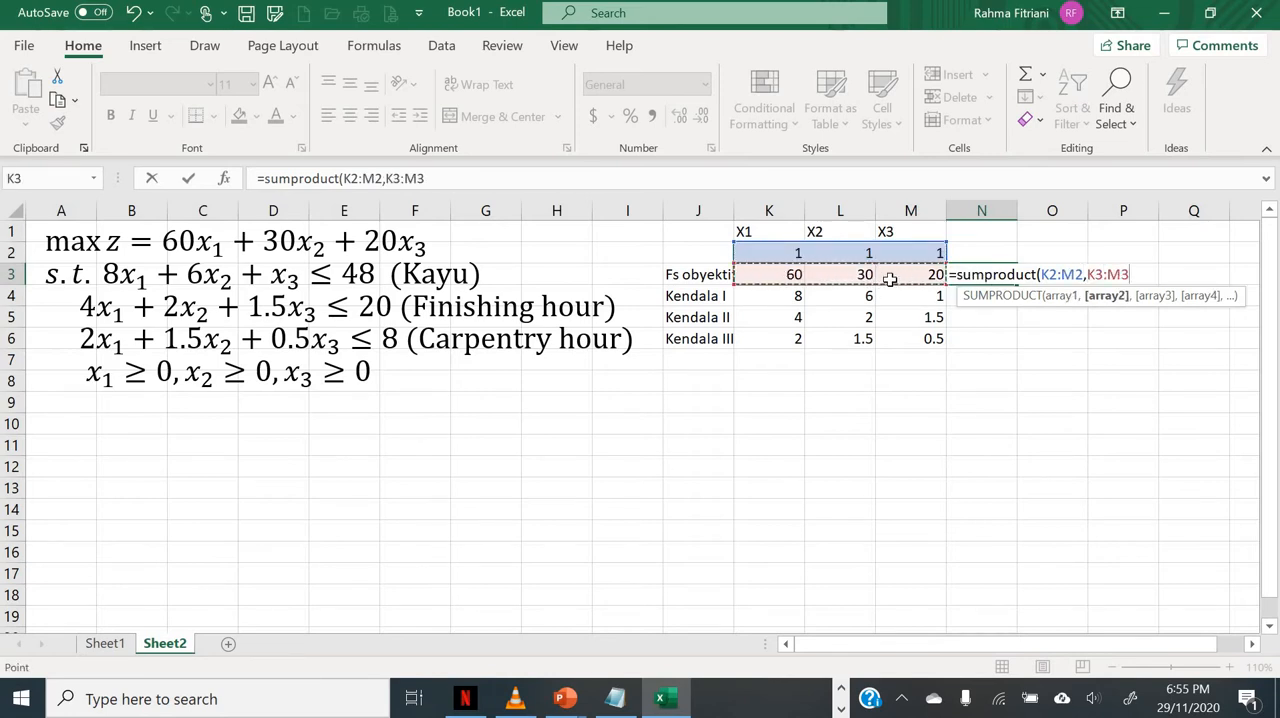
type(")")
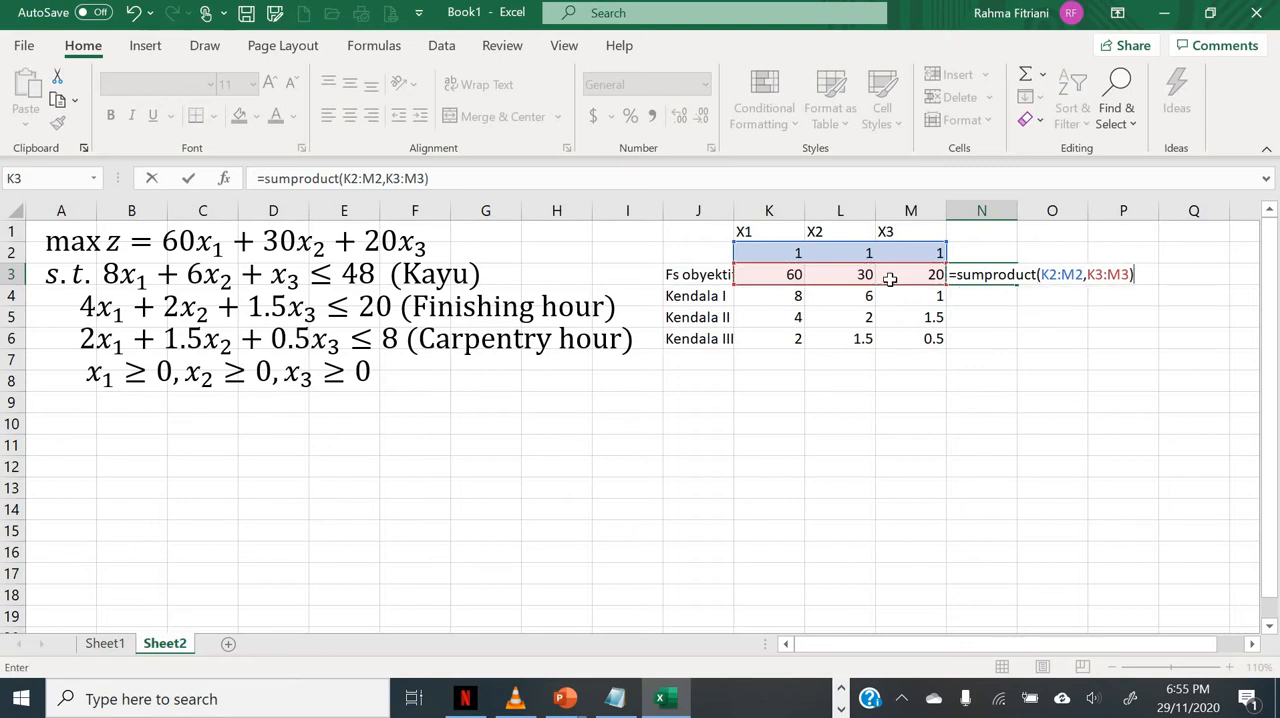
key("Return")
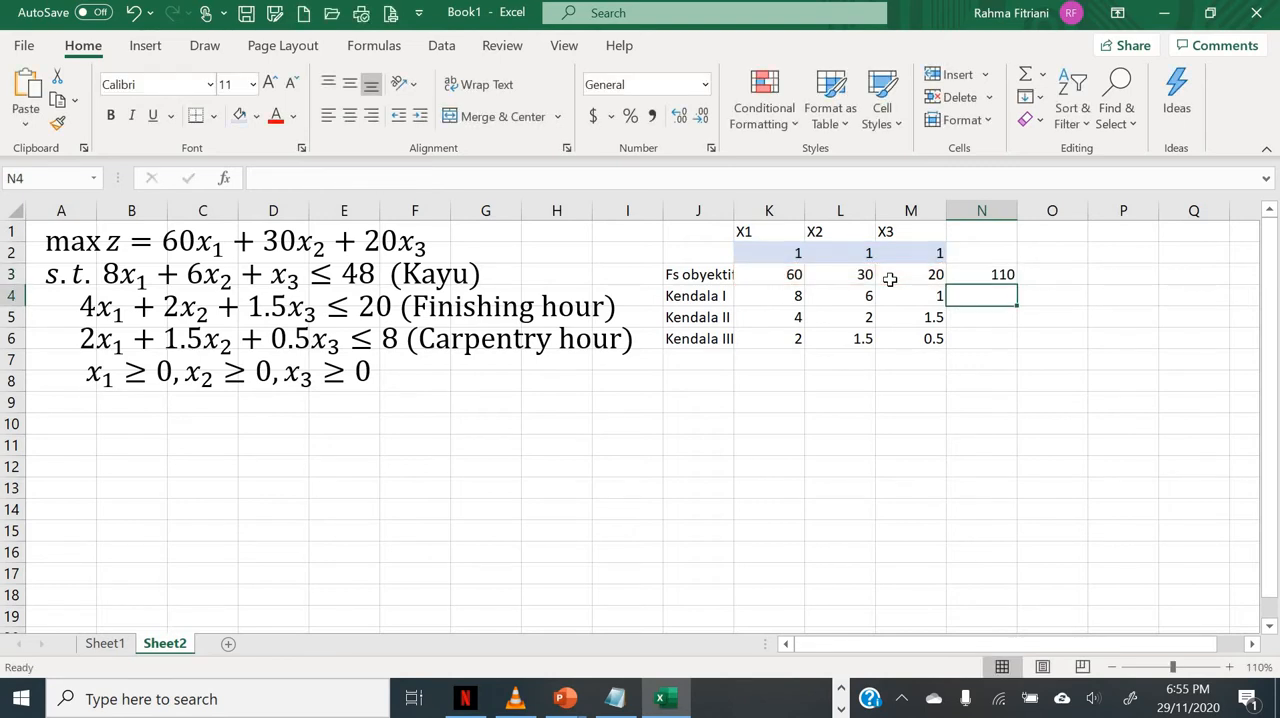
key("Up")
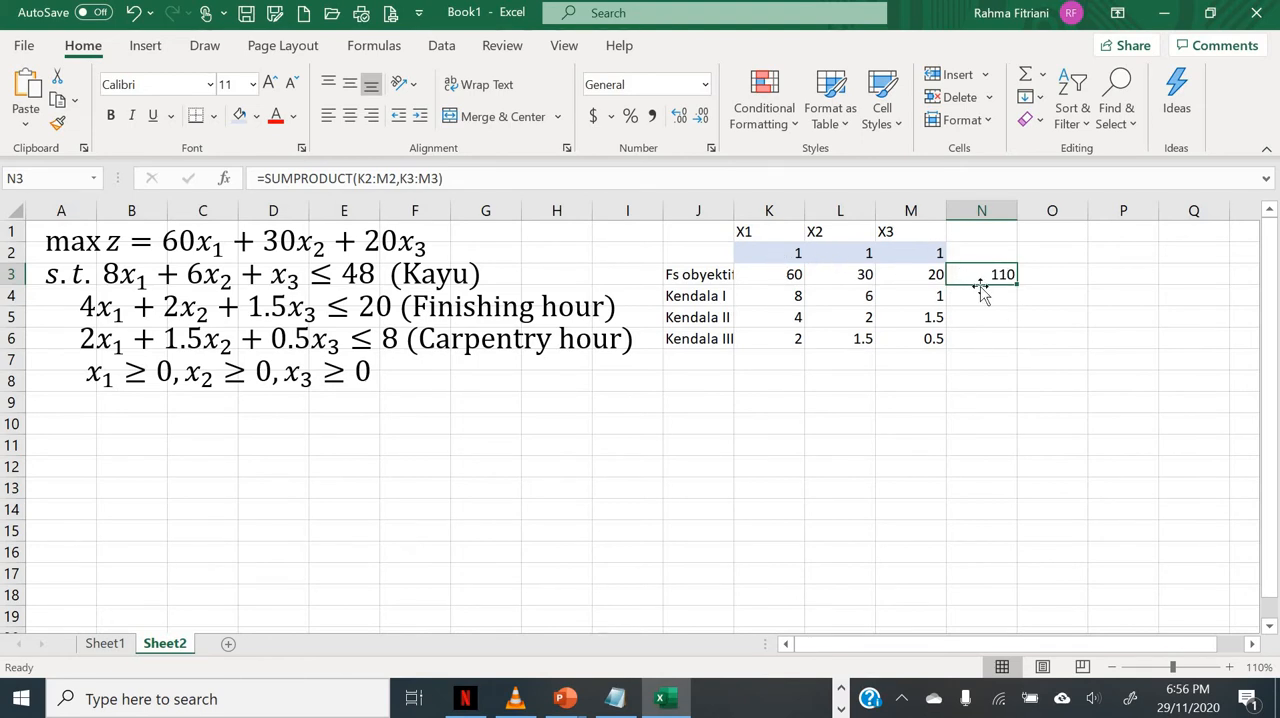
Step: Test the objective formula with trial values by setting X1 in K2 to 5 and X2 in L2 to 0
left_click(773, 257)
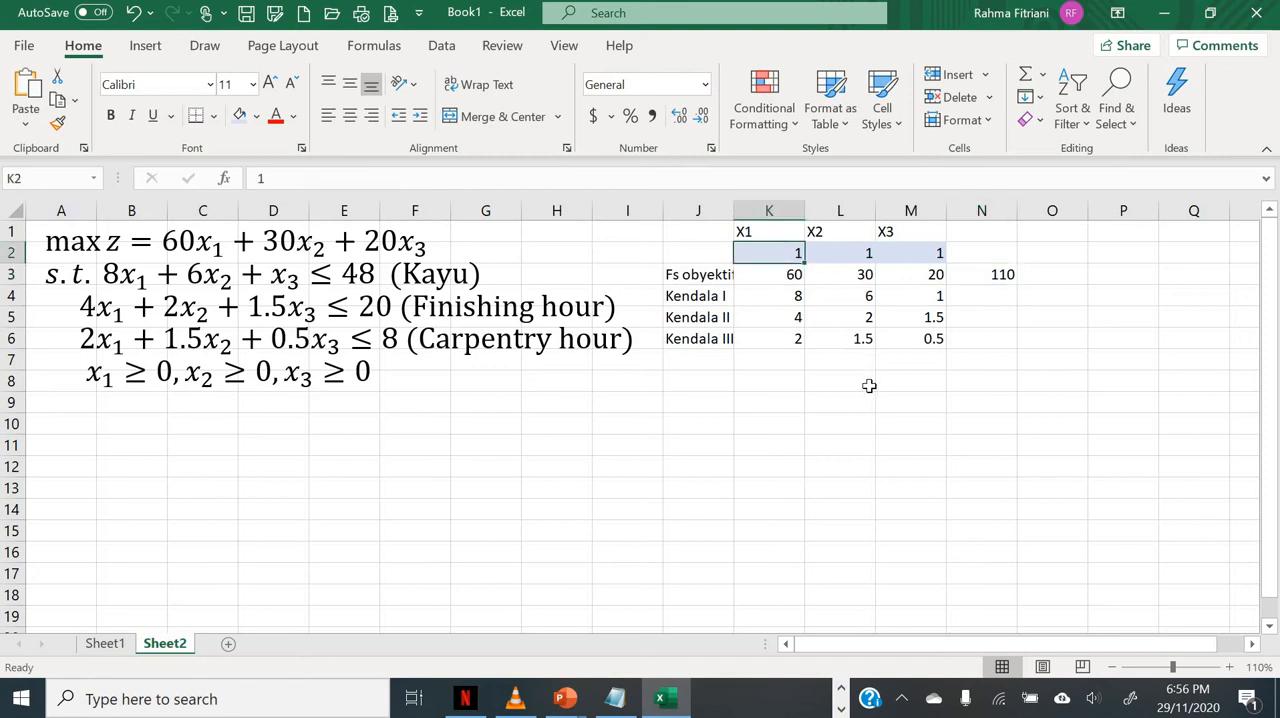
type("5")
key("Return")
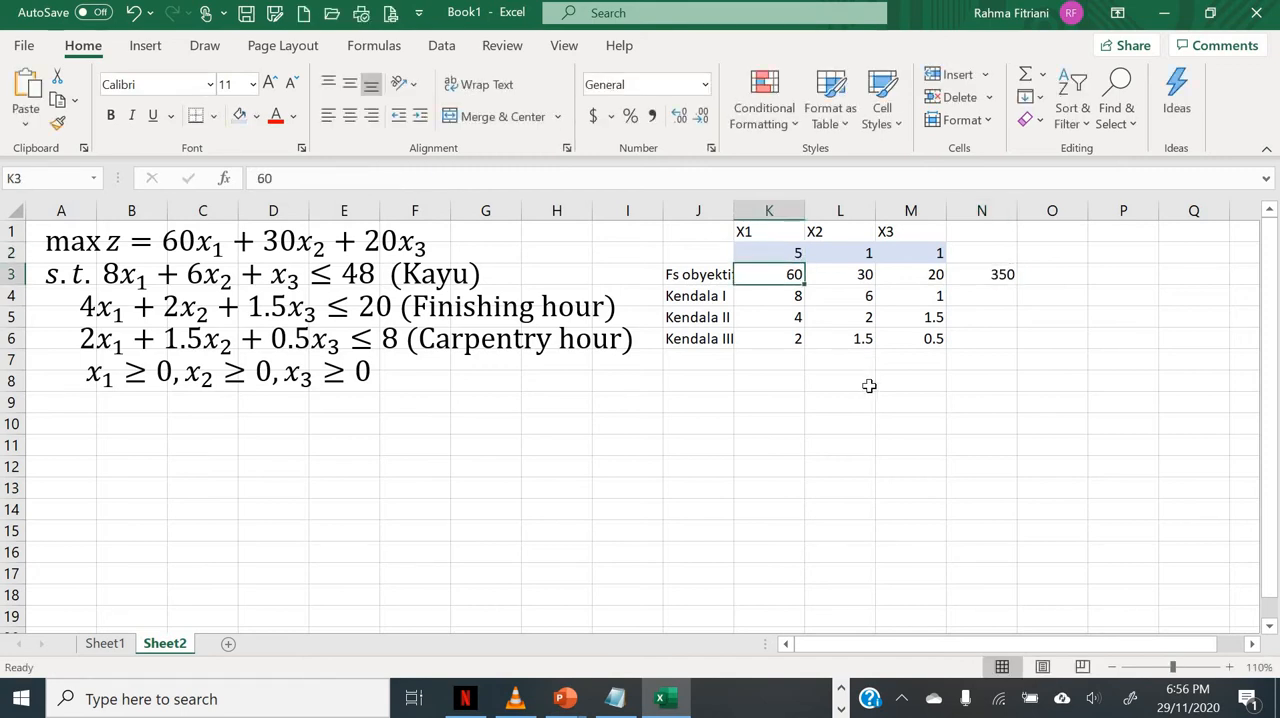
key("Up")
key("Right")
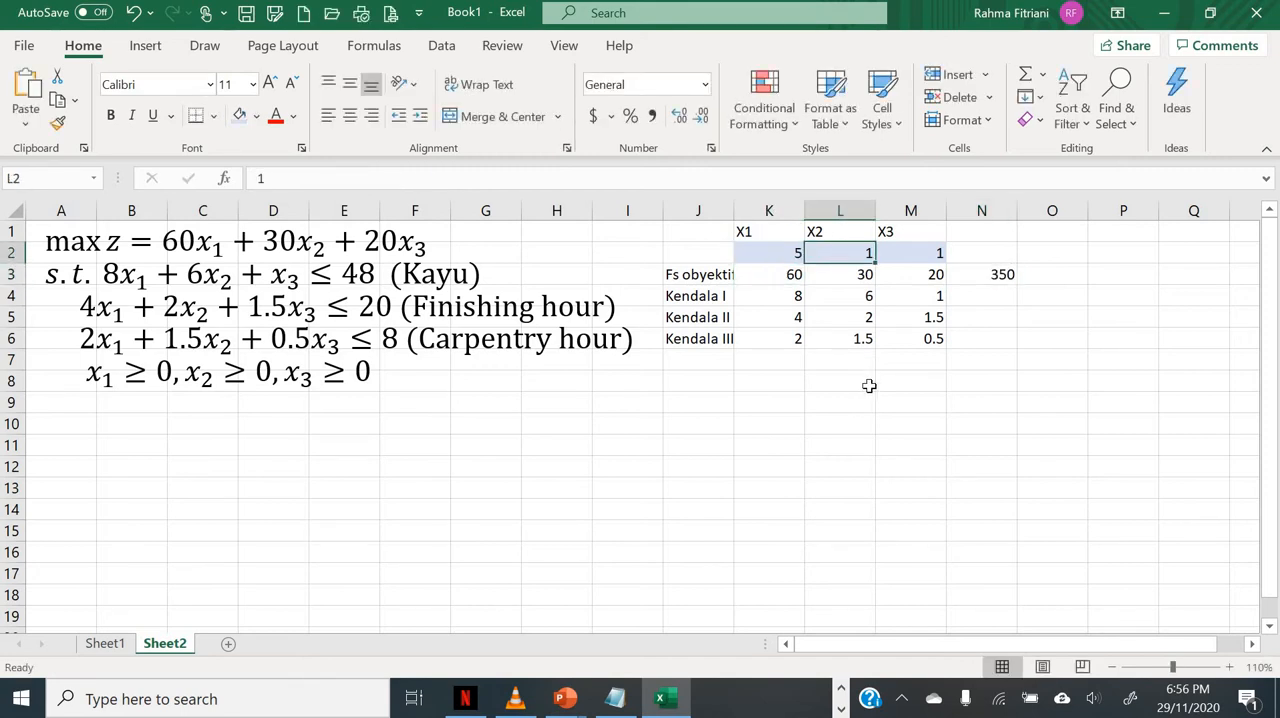
type("0")
key("Return")
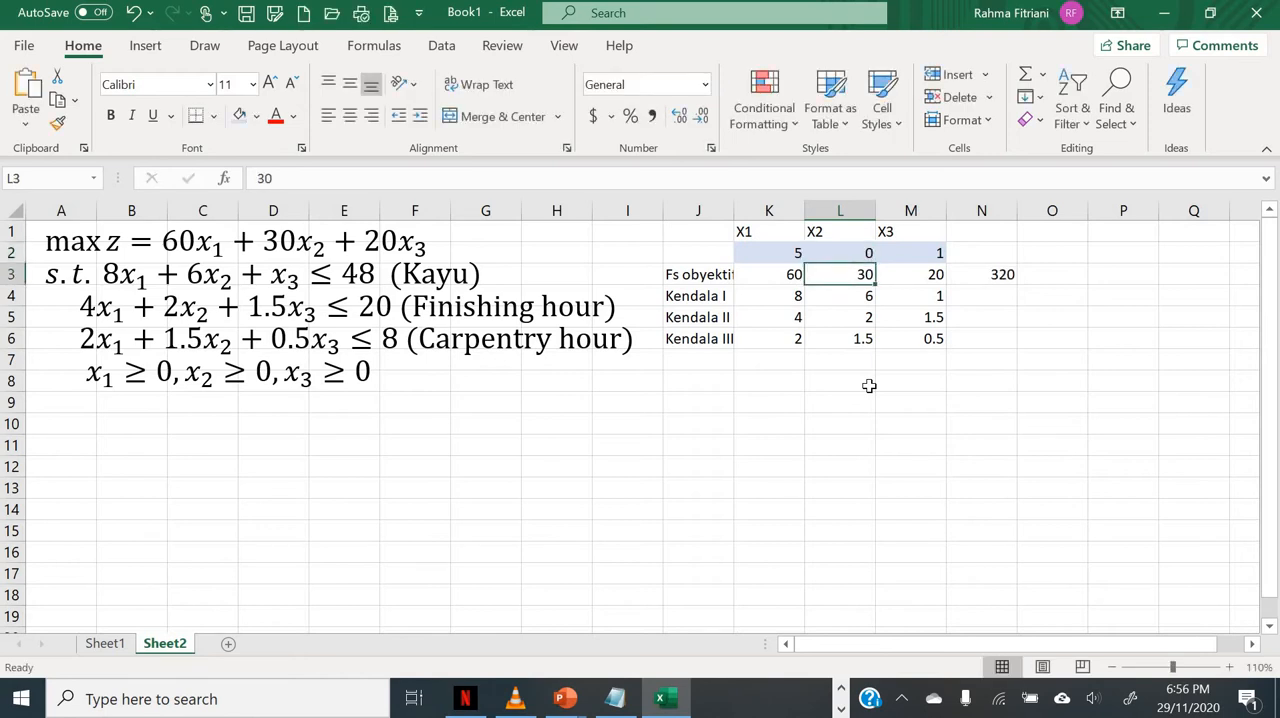
Step: Restore the starting value 1 for both X1 in K2 and X2 in L2
key("Up")
key("Left")
type("1")
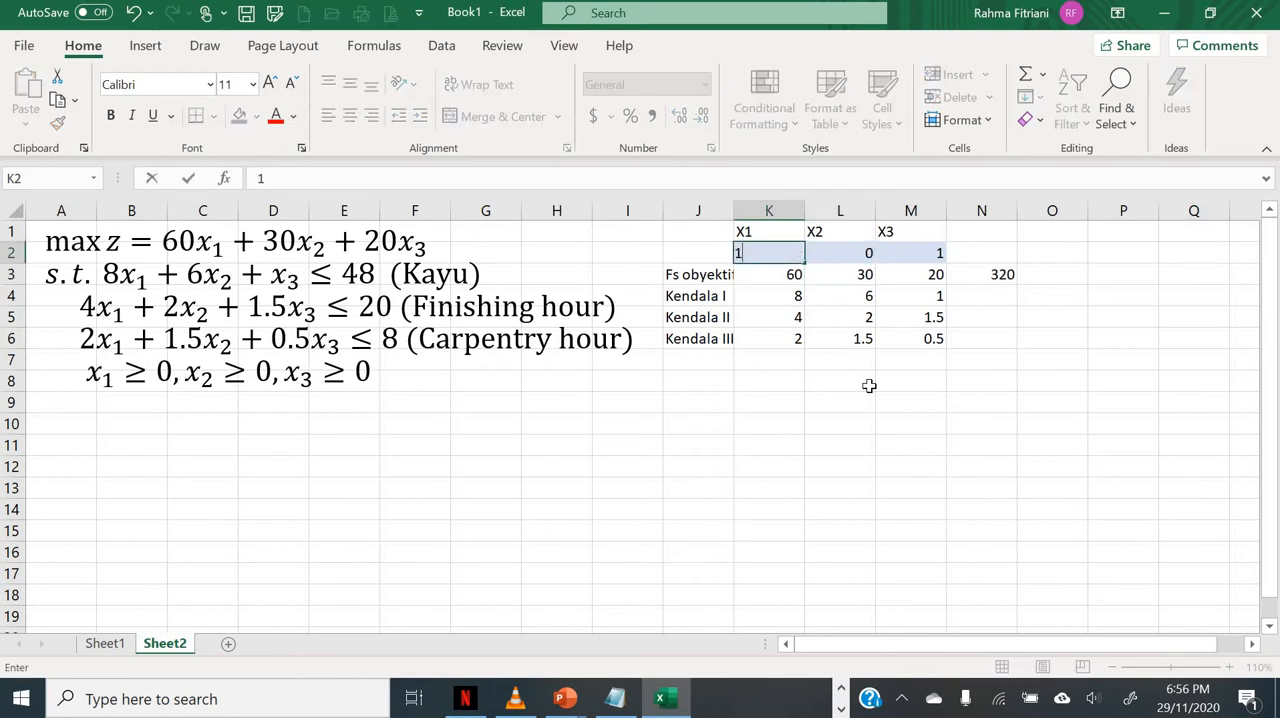
key("Right")
type("1")
key("Return")
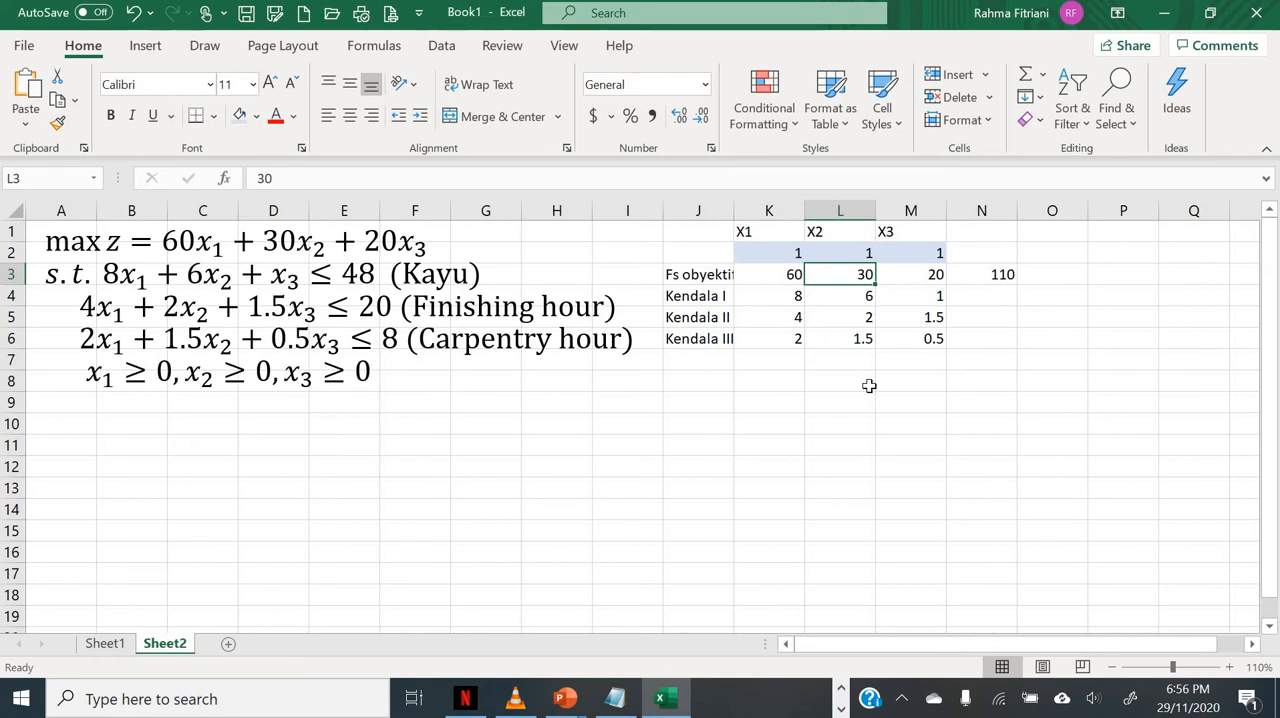
key("Up")
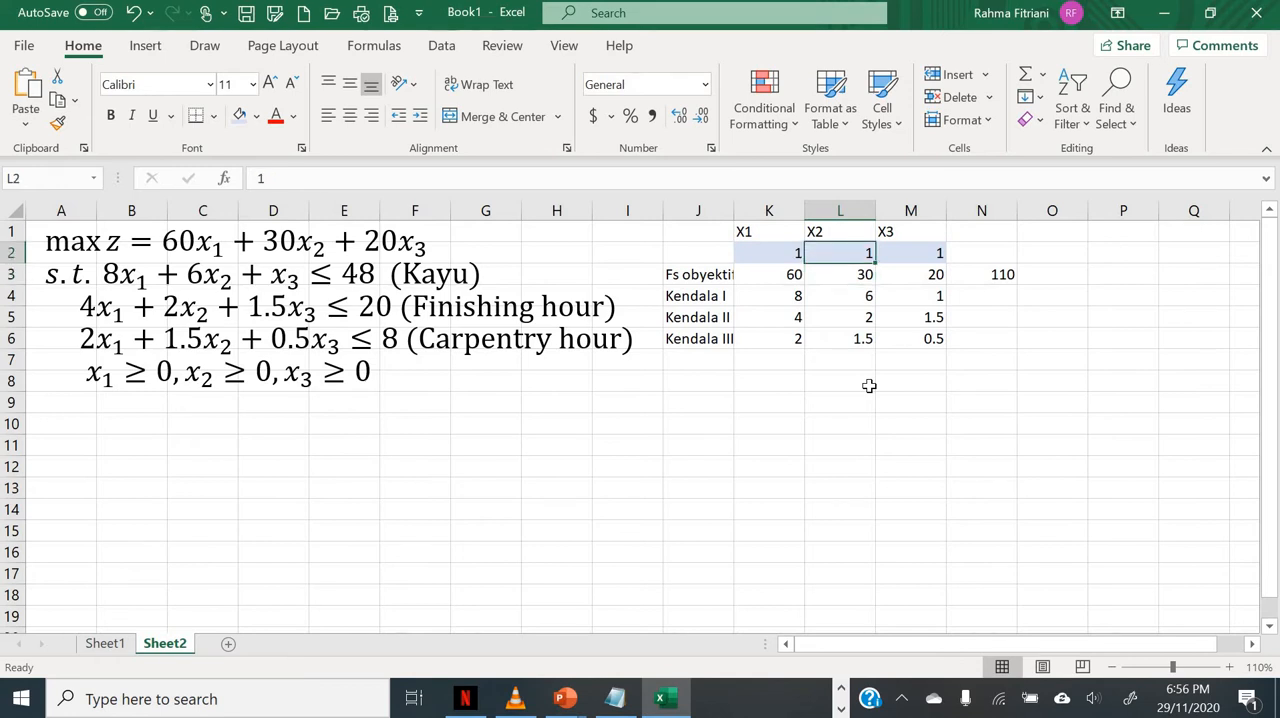
key("Left")
key("Right")
key("Right")
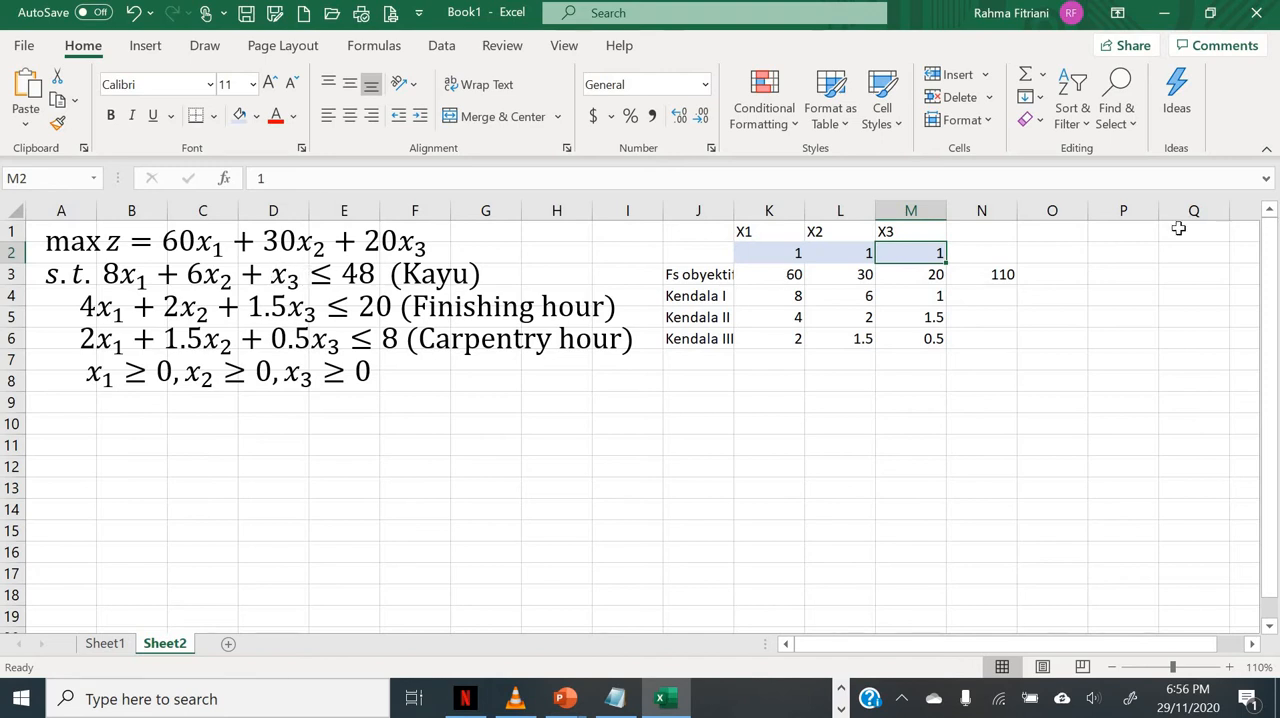
Step: Make the variable range in the N3 formula absolute, giving =SUMPRODUCT($K$2:$M$2,K3:M3)
left_click(986, 292, "ctrl")
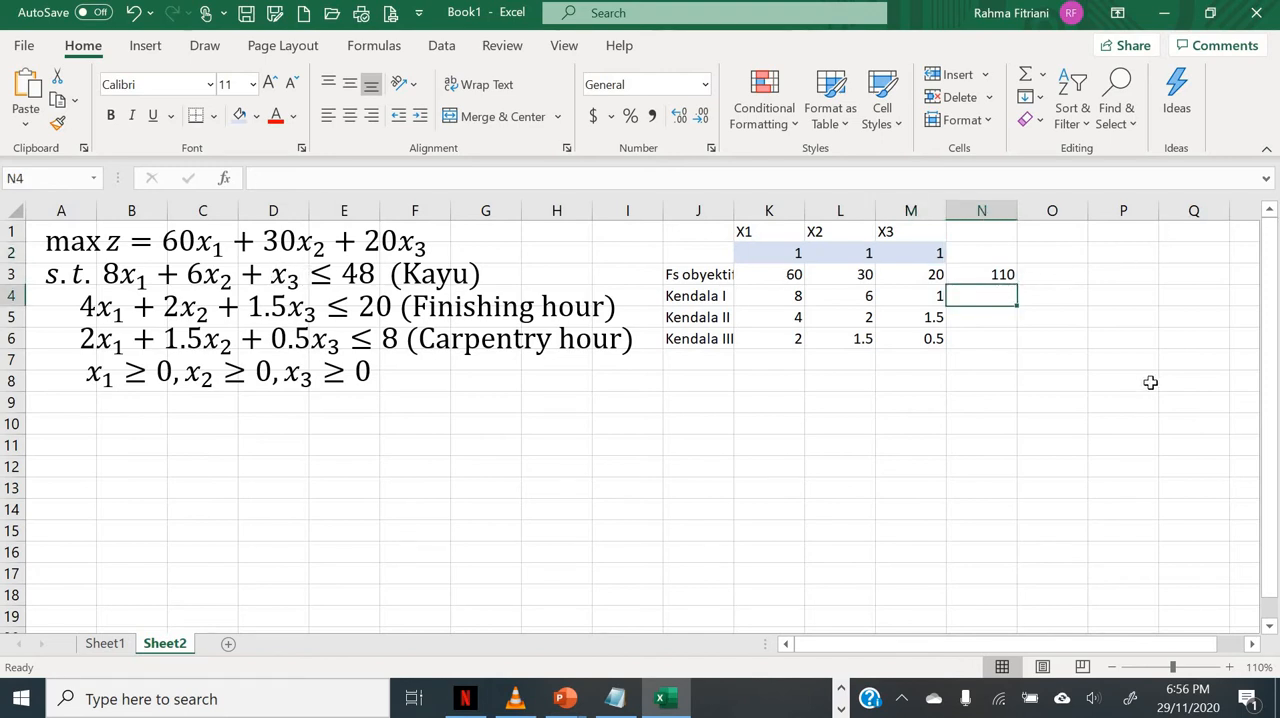
left_click(986, 274)
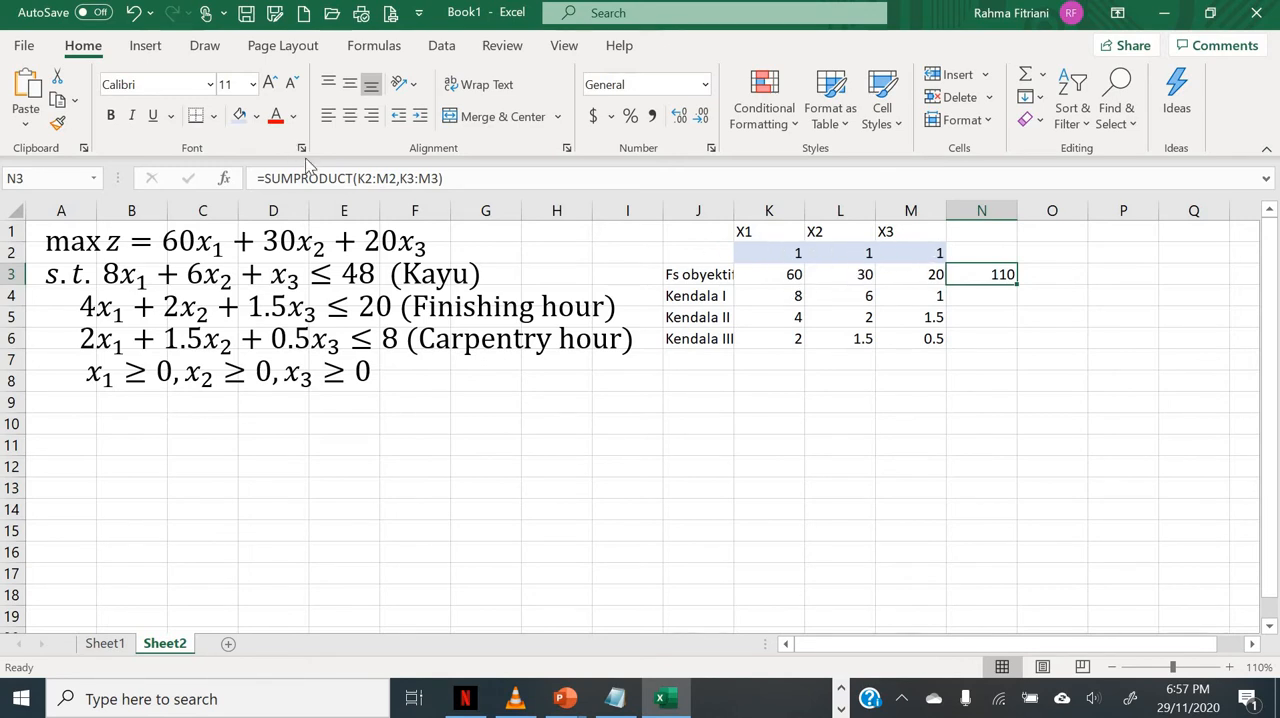
left_click(410, 180)
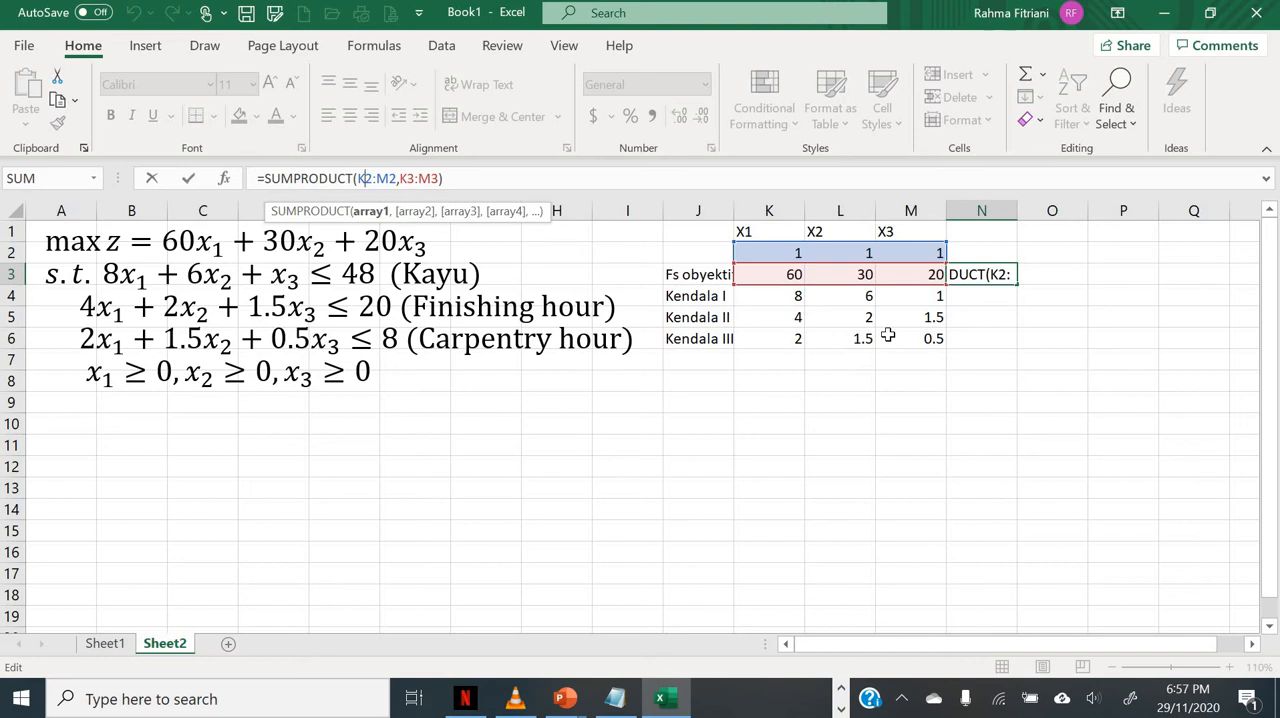
key("F4")
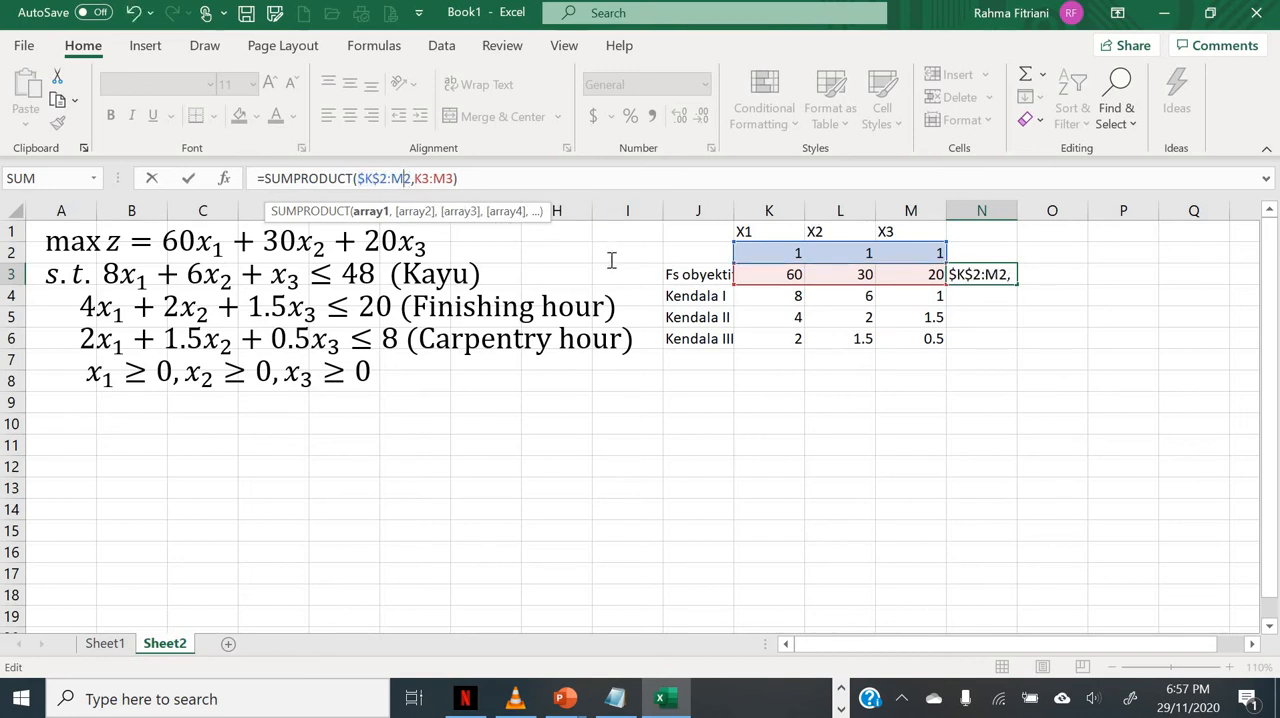
key("F4")
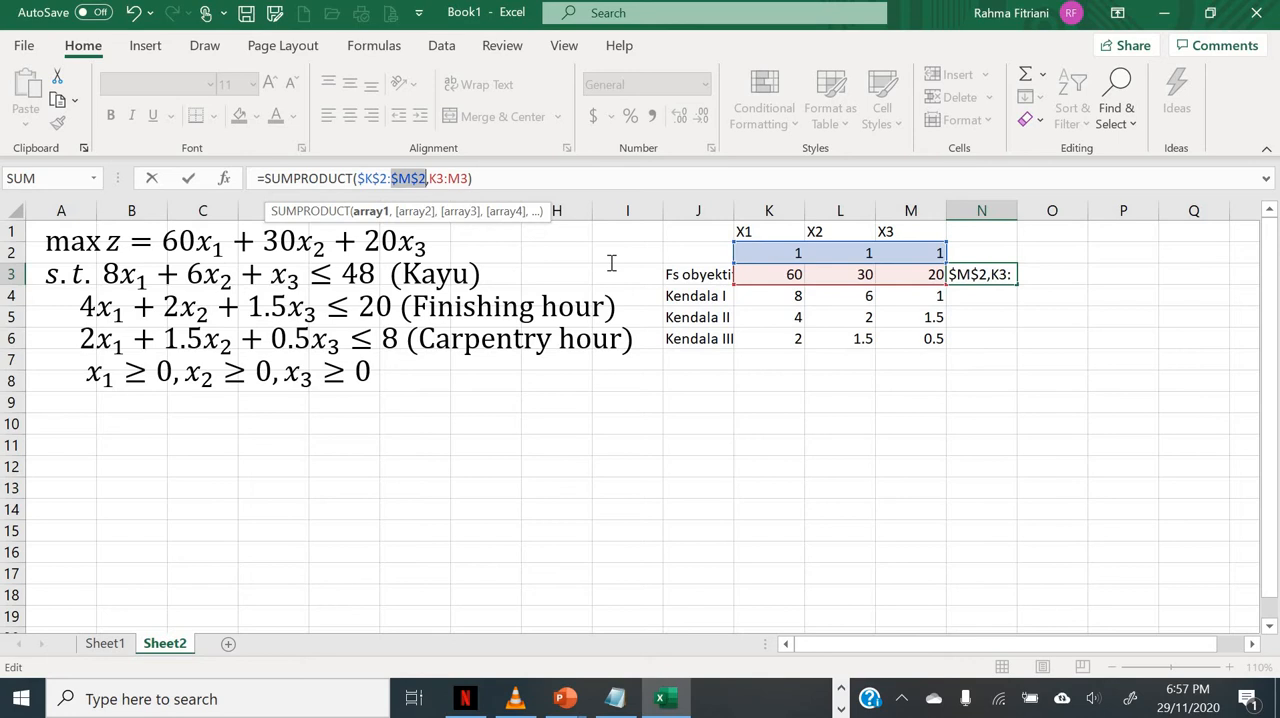
key("Return")
Step: Fill the N3 formula down through N6 and check the copied formulas in the three constraint rows
left_click(960, 270)
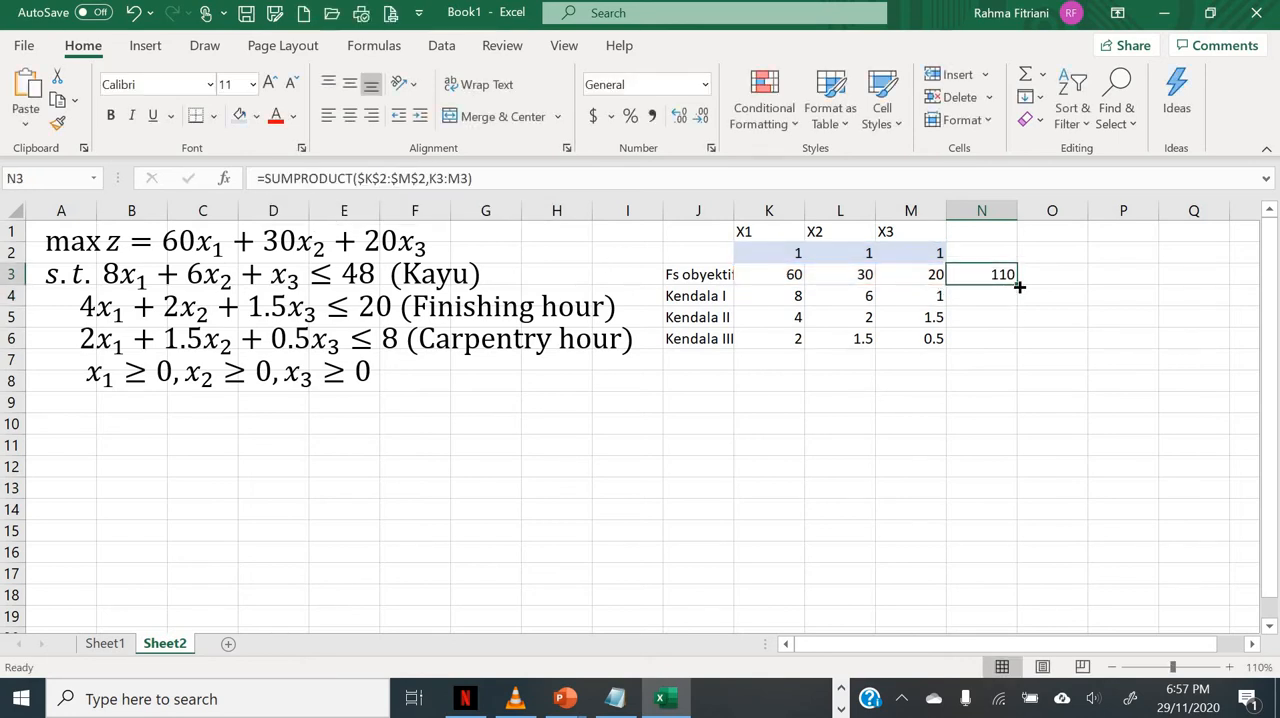
left_click_drag(1017, 285, 1020, 348)
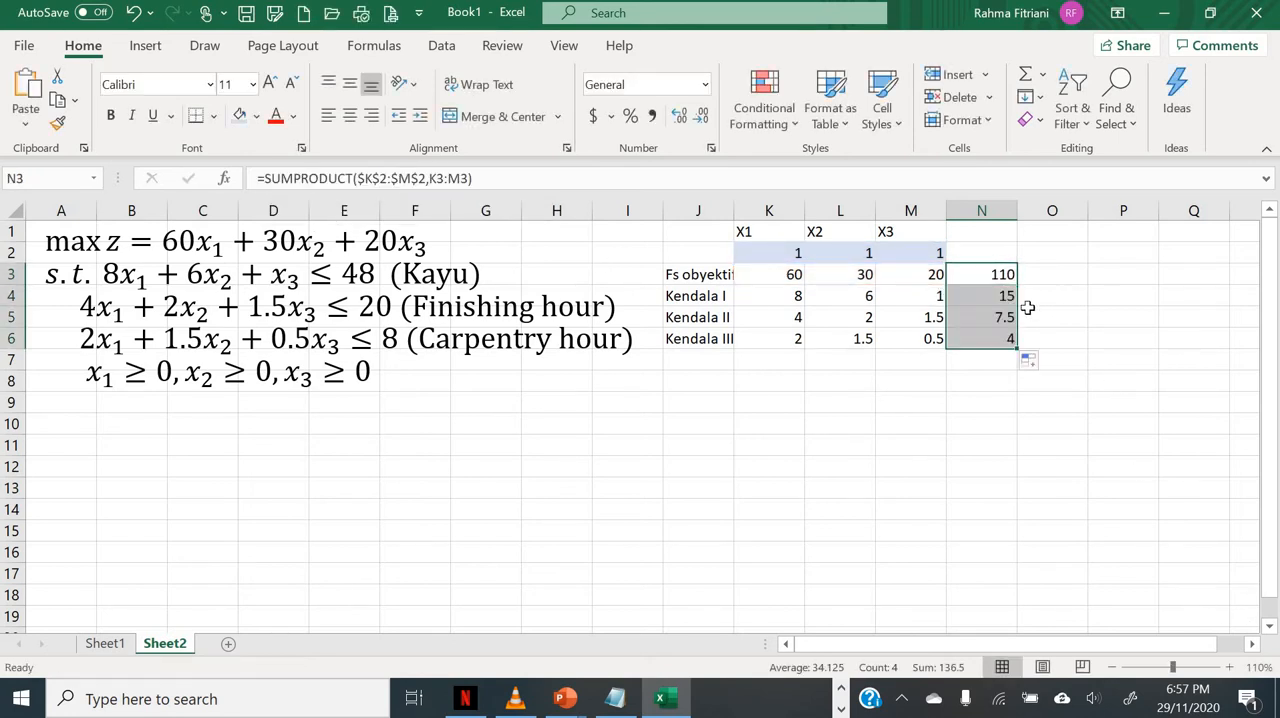
left_click(982, 298)
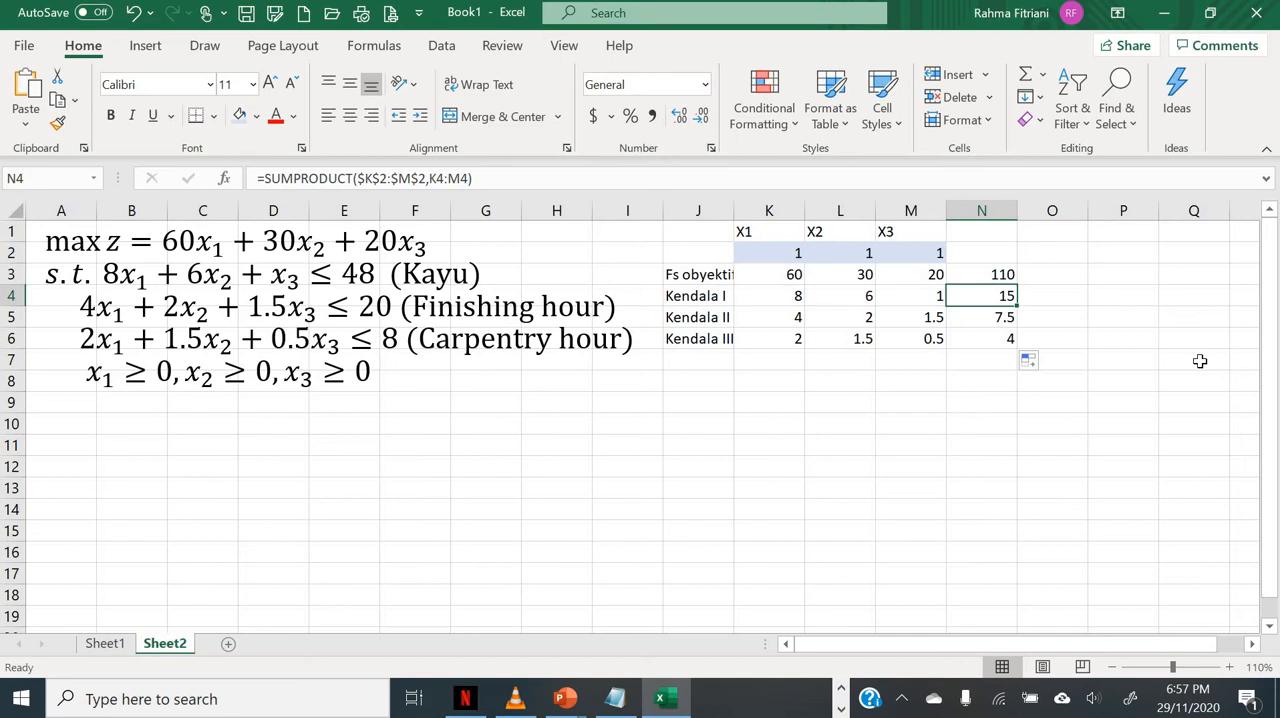
key("Down")
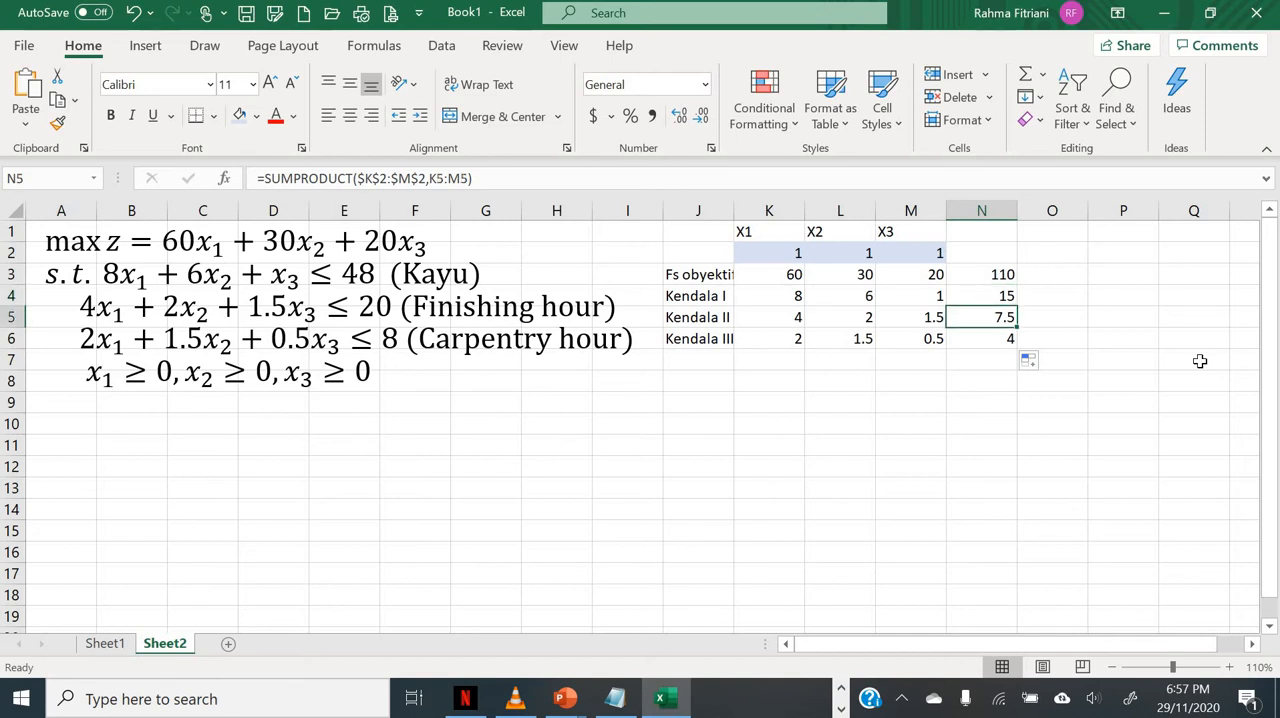
key("Down")
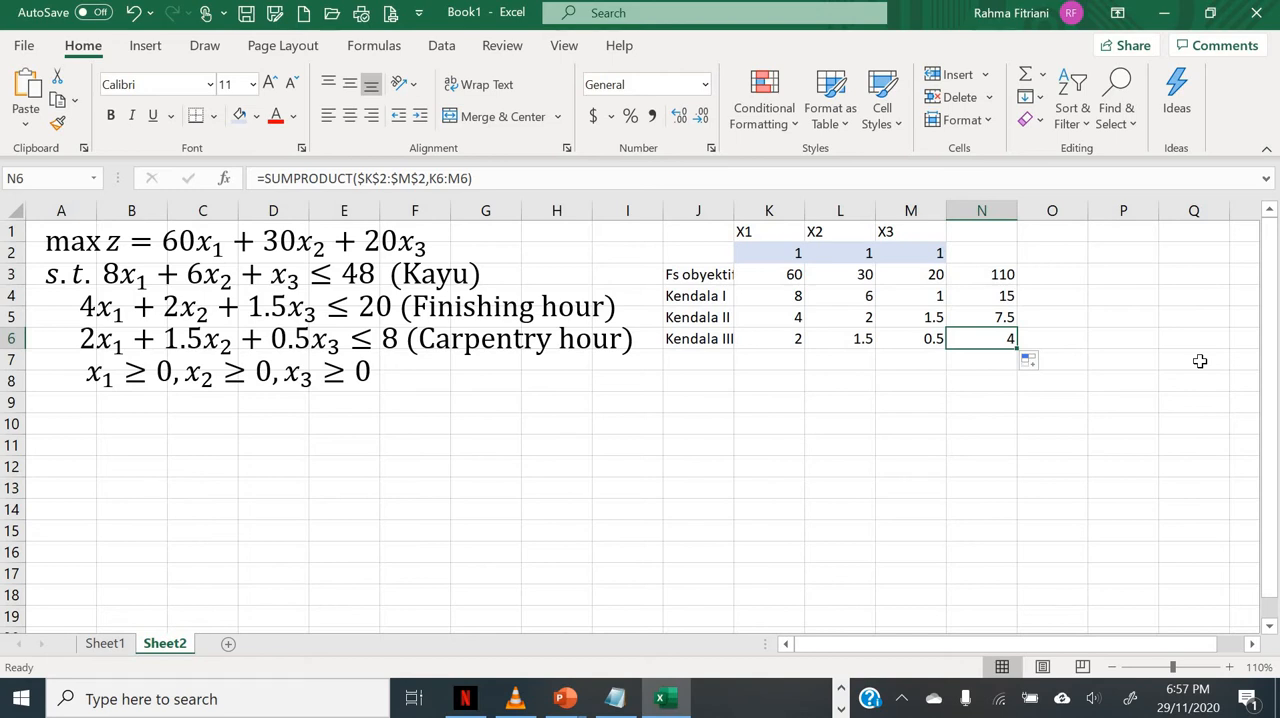
Step: Enter the column header rhs in cell P1
key("Right")
key("Right")
key("Up")
key("Up")
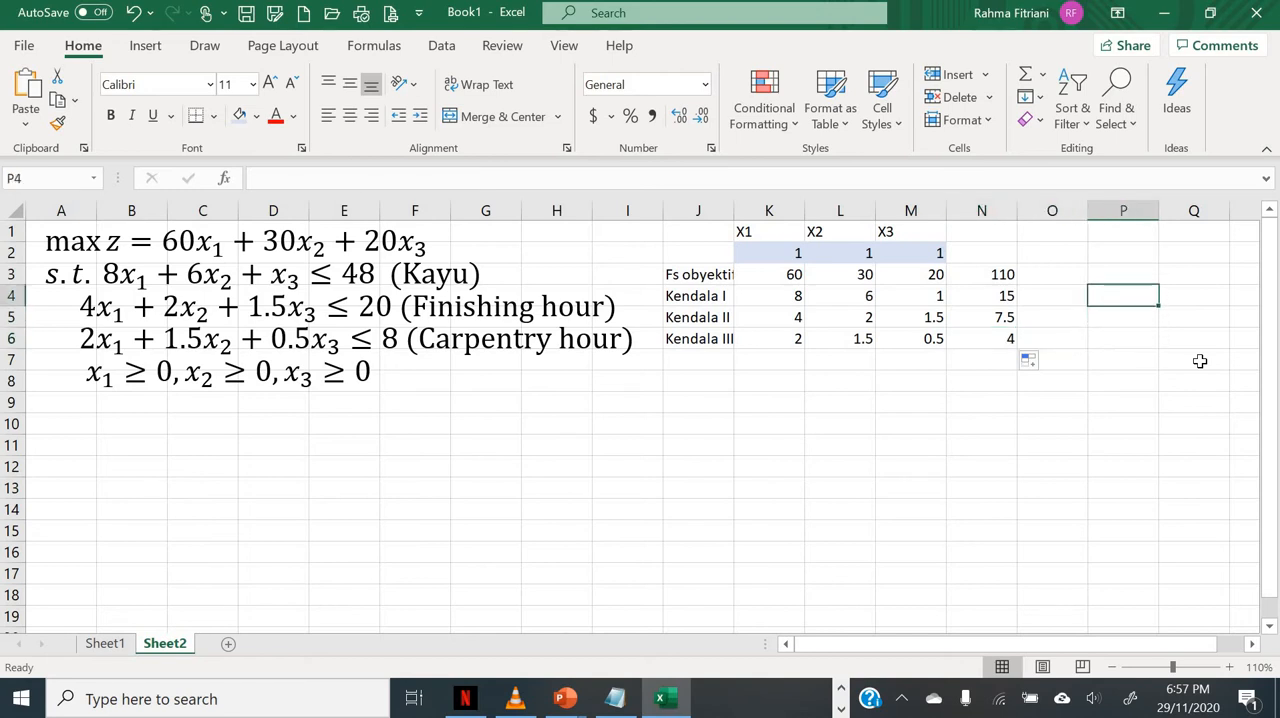
key("Up")
key("Up")
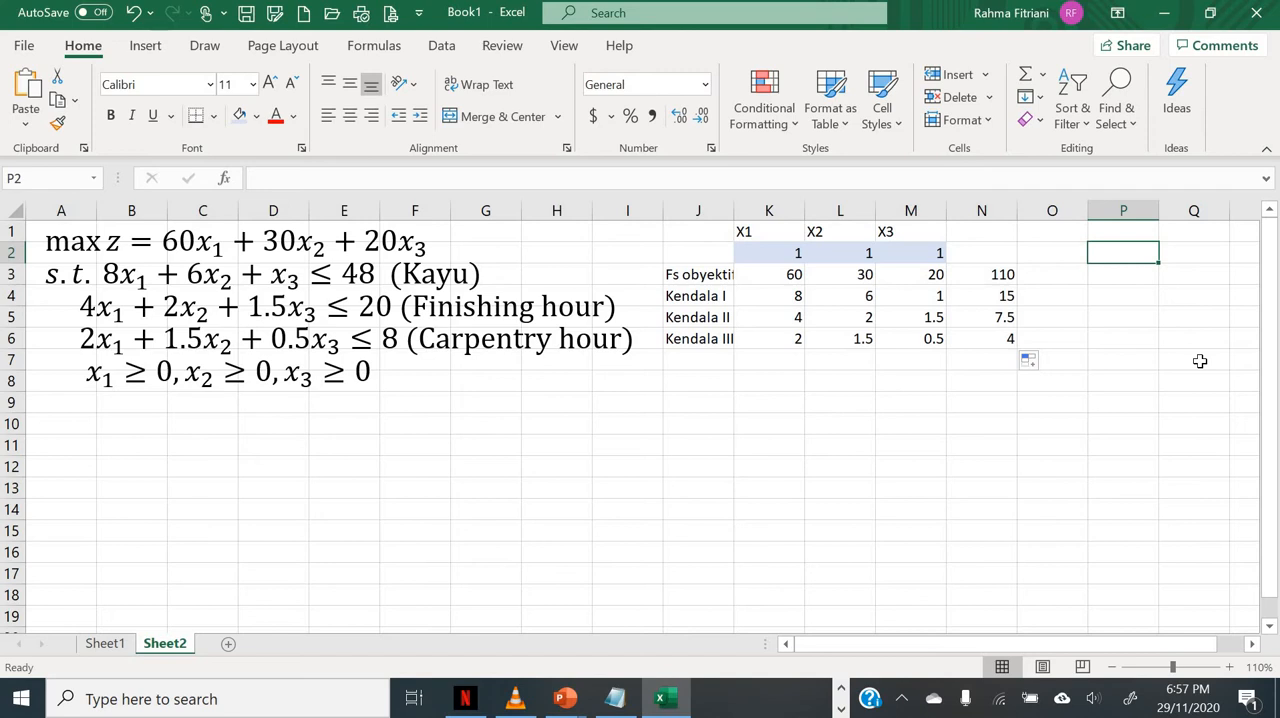
key("Up")
type("rhs")
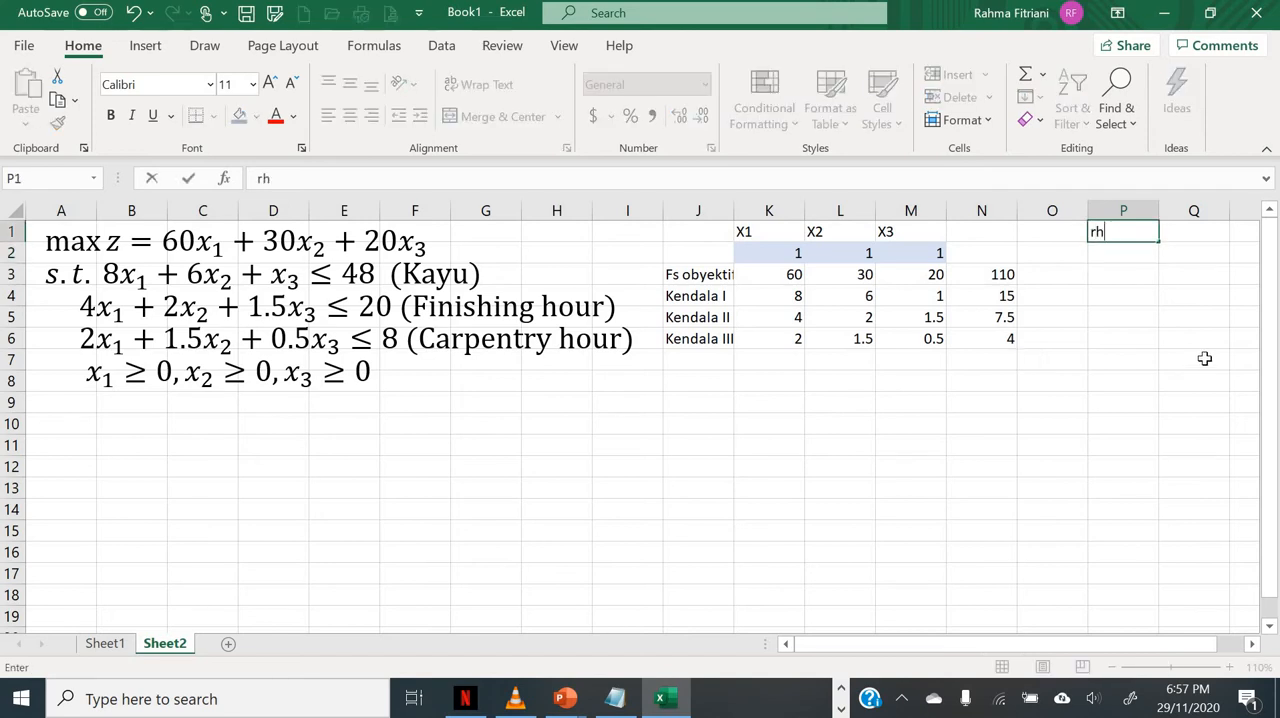
key("Return")
Step: Enter the constraint limits 48, 20 and 8 in cells P4, P5 and P6 of the rhs column
key("Down")
key("Down")
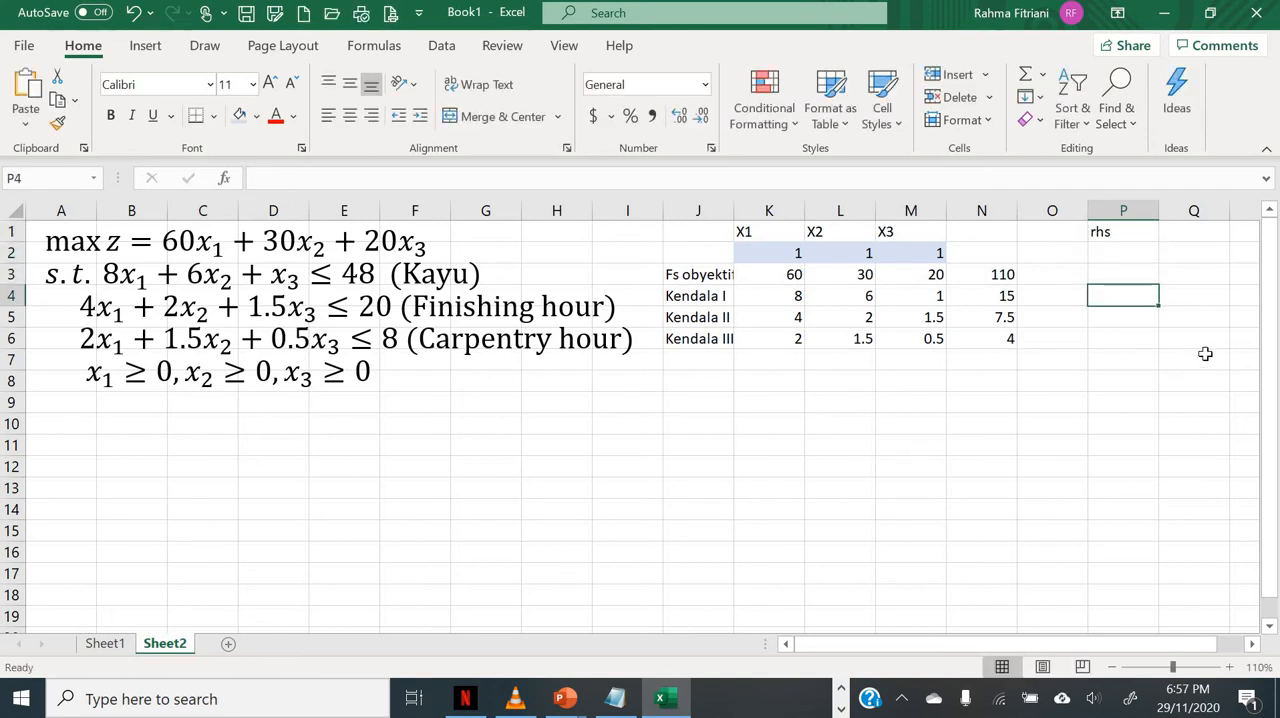
type("48")
key("Return")
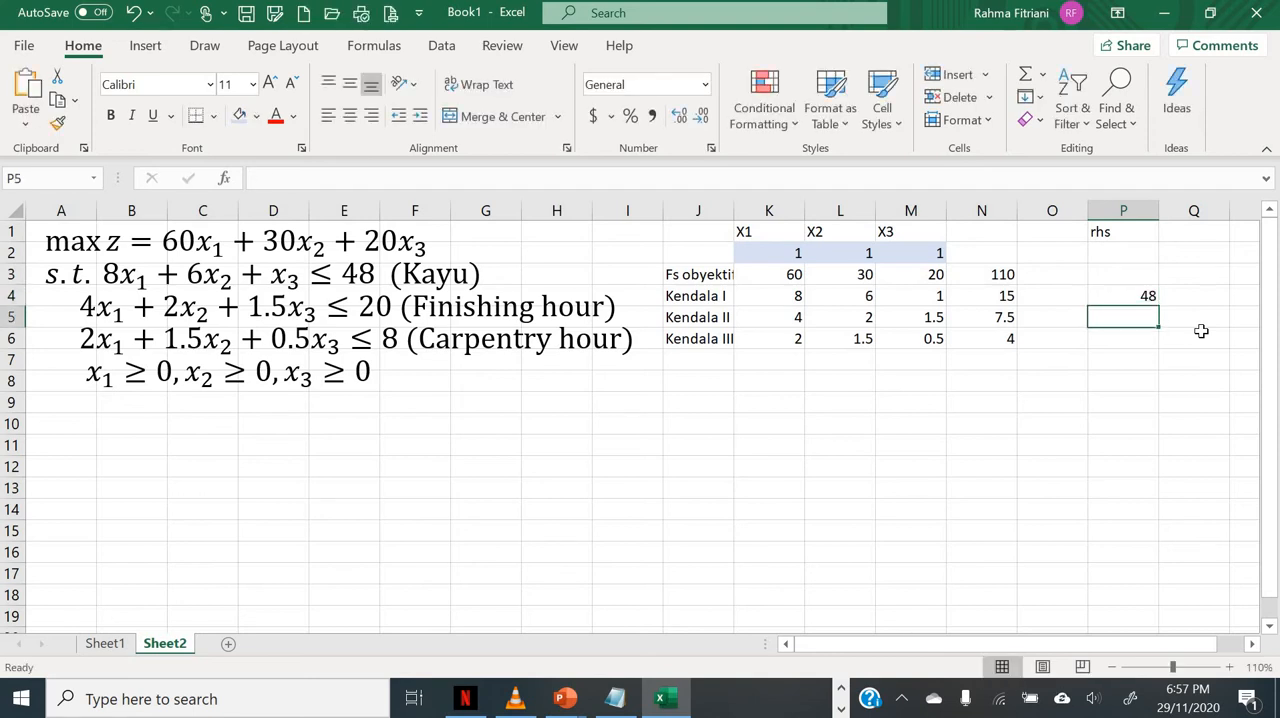
type("20")
key("Return")
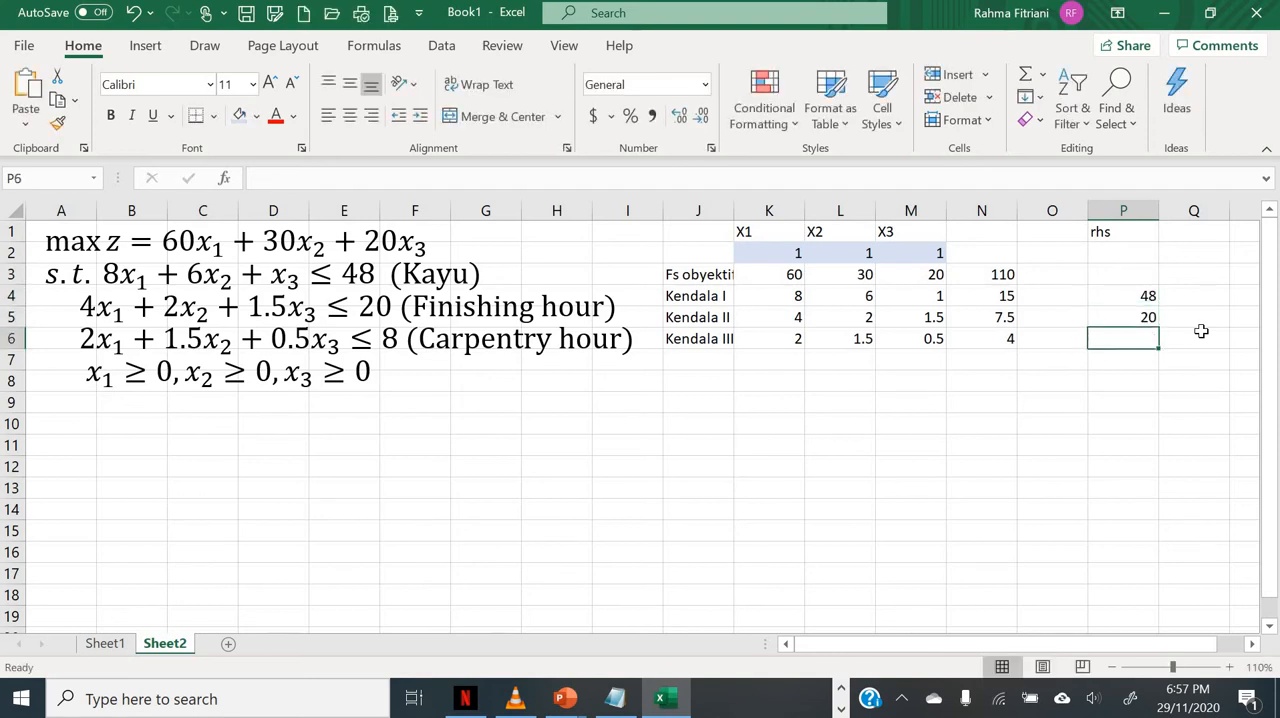
type("8")
key("Return")
Step: Enter the inequality sign <= in O4, O5 and O6 between the constraint formulas and their limits
key("Up")
key("Up")
key("Up")
key("Left")
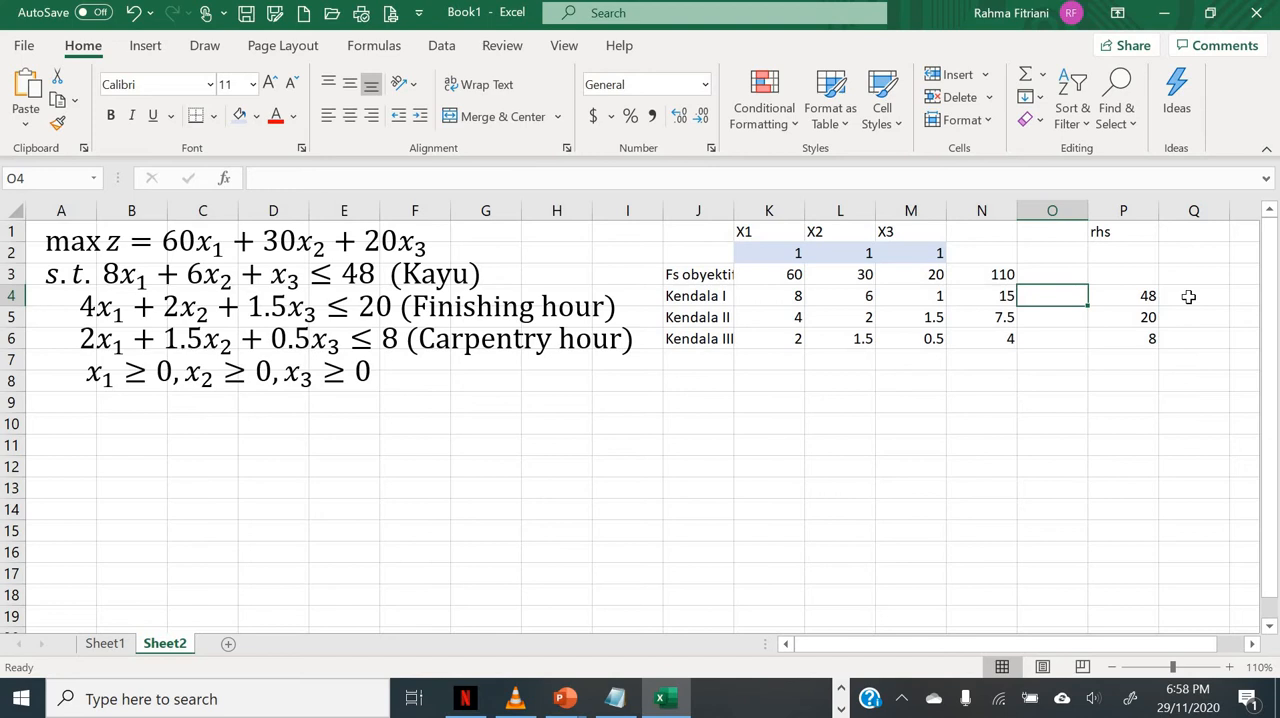
type("<=")
key("Return")
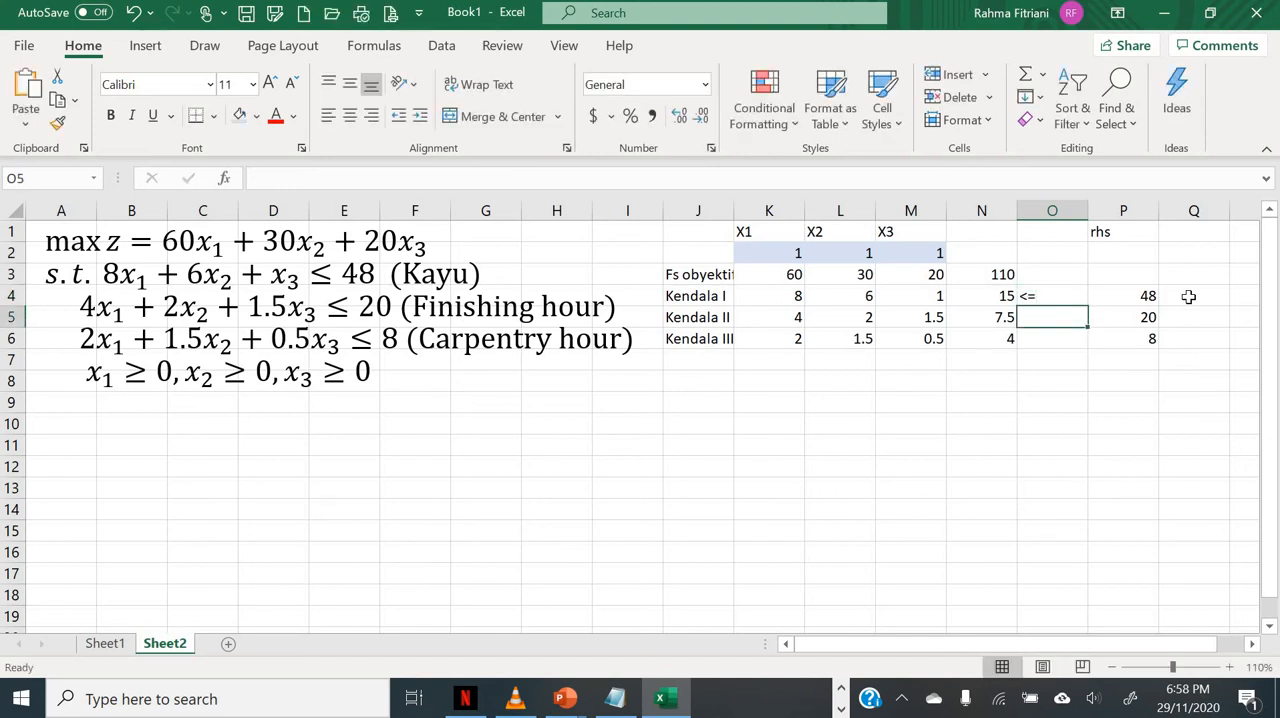
type("<=")
key("Return")
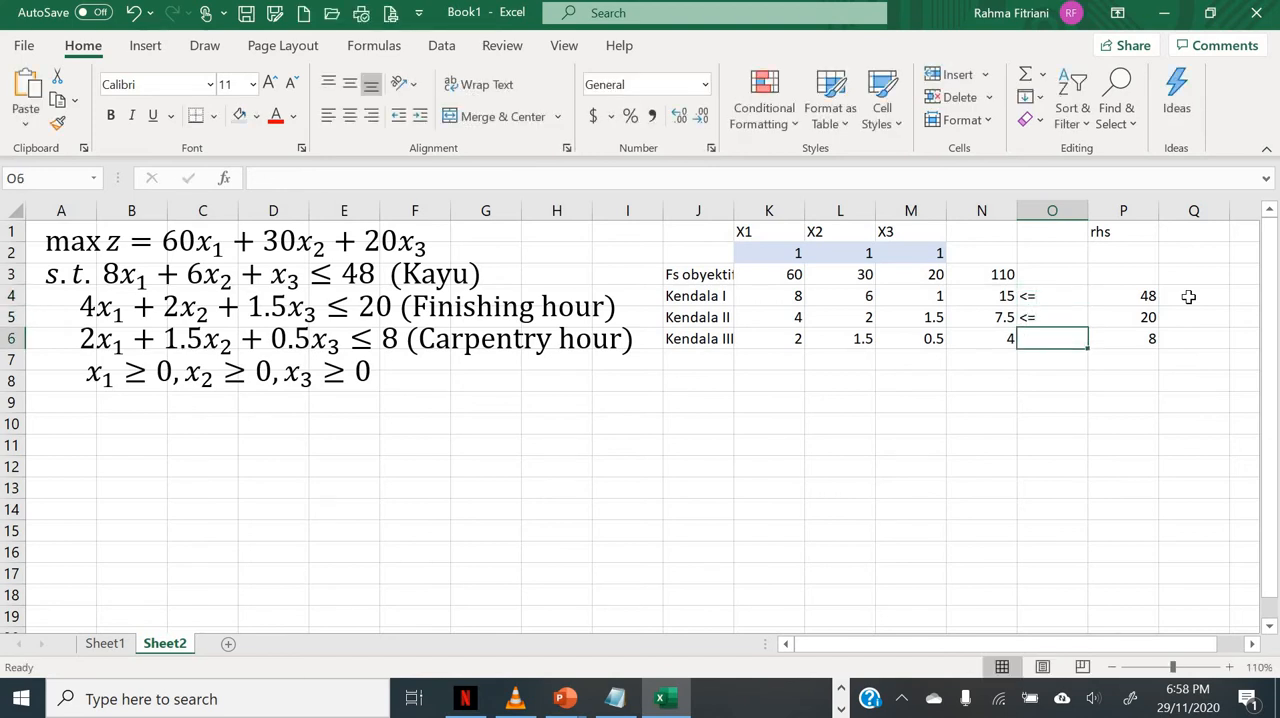
type("<=")
key("Return")
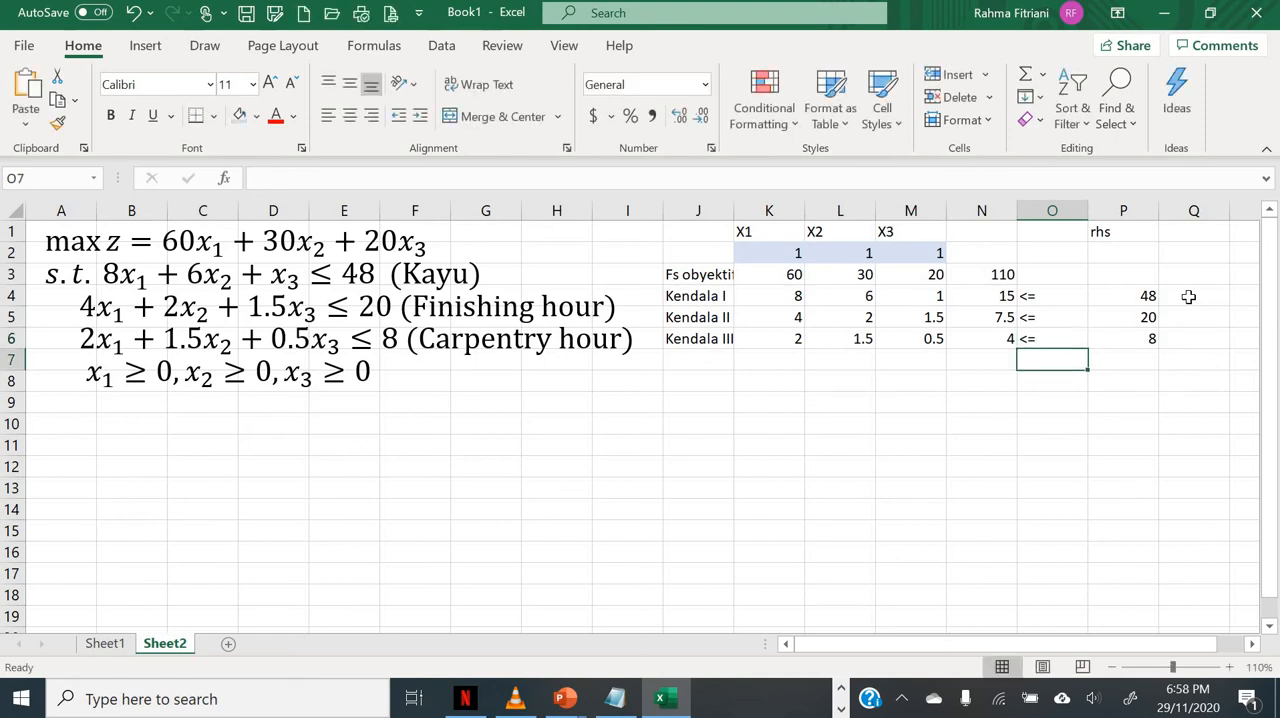
Step: Try the wording "kurang dari" in O4 in place of the inequality sign
key("Up")
key("Up")
key("Up")
type("kruang")
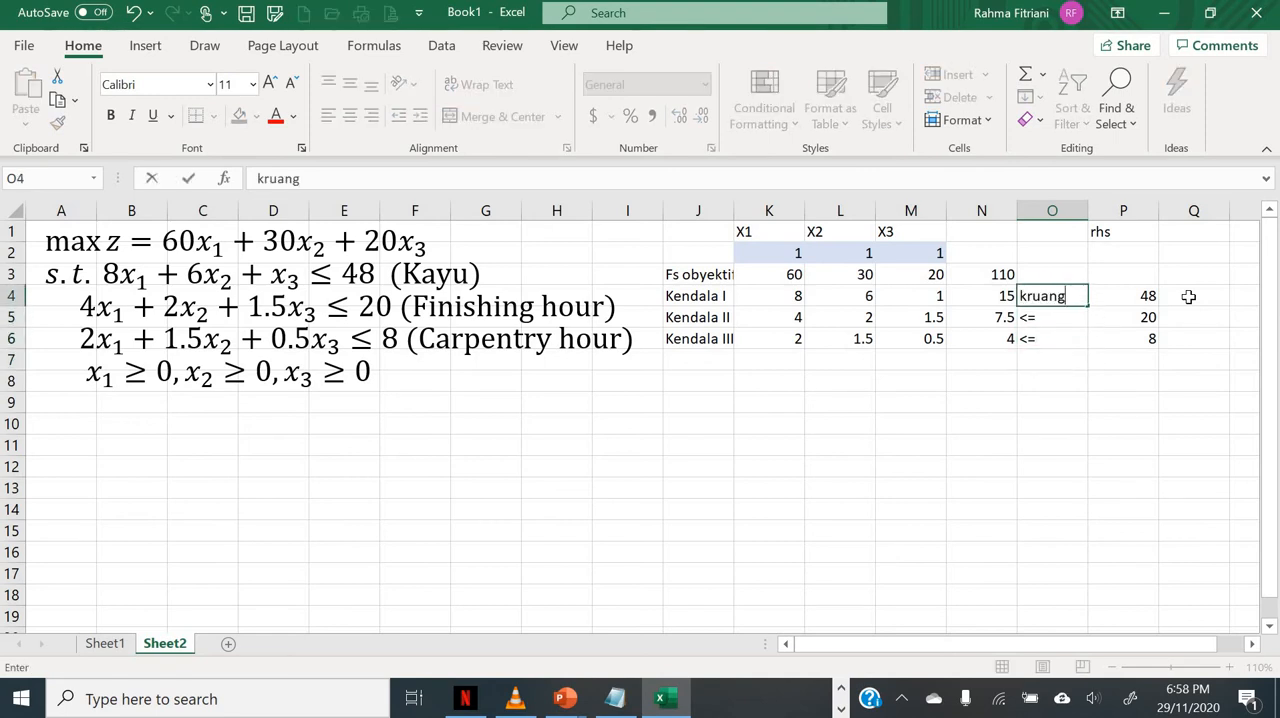
key("BackSpace")
key("BackSpace")
key("BackSpace")
key("BackSpace")
key("BackSpace")
type("urang dari")
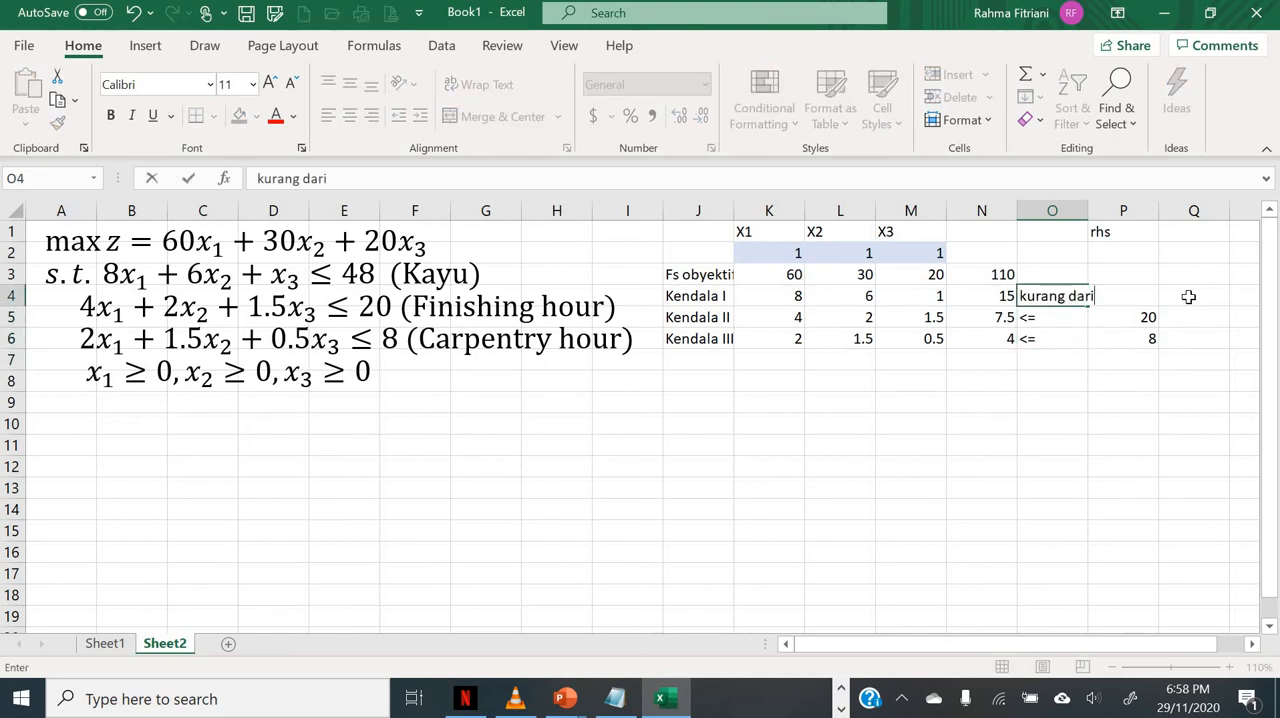
key("Return")
Step: Restore the <= sign in cell O4
key("Up")
type("<")
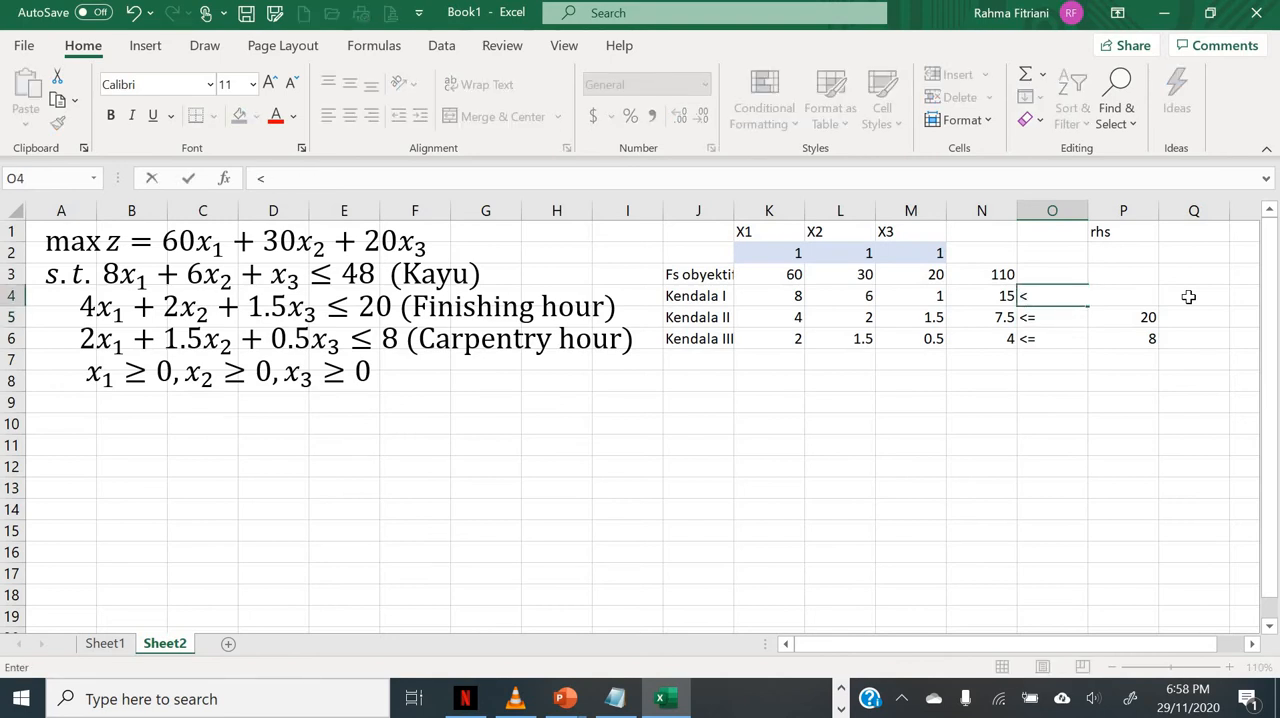
key("Return")
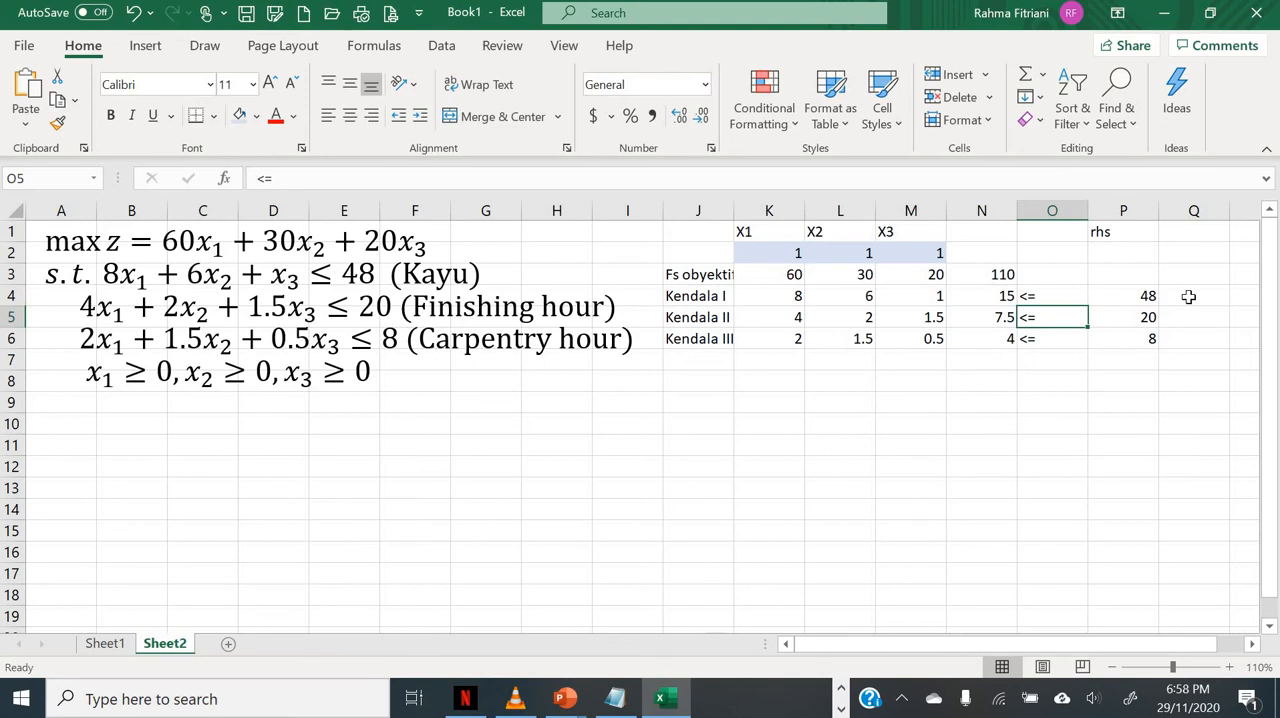
Step: Review the objective formula in N3 and the constraint formulas in N4, N5 and N6 against the written model
left_click(1254, 648)
left_click(1254, 648)
left_click(1254, 648)
left_click(1254, 648)
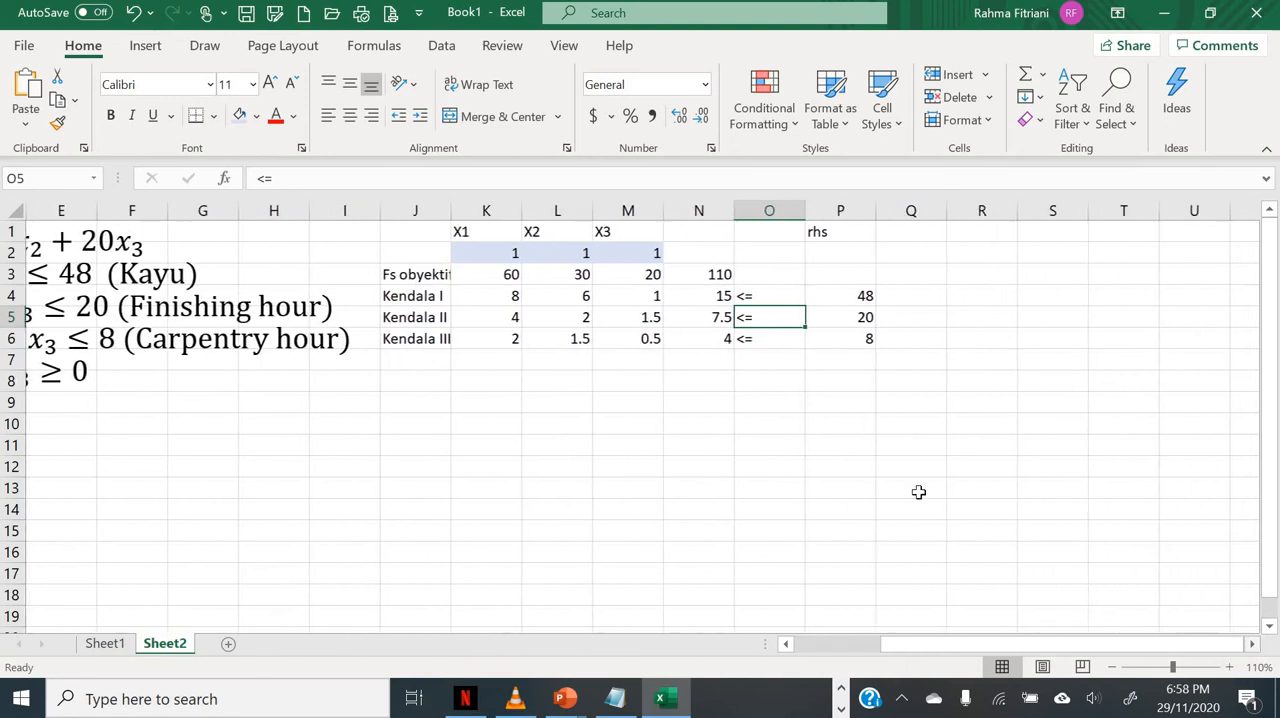
left_click(826, 425)
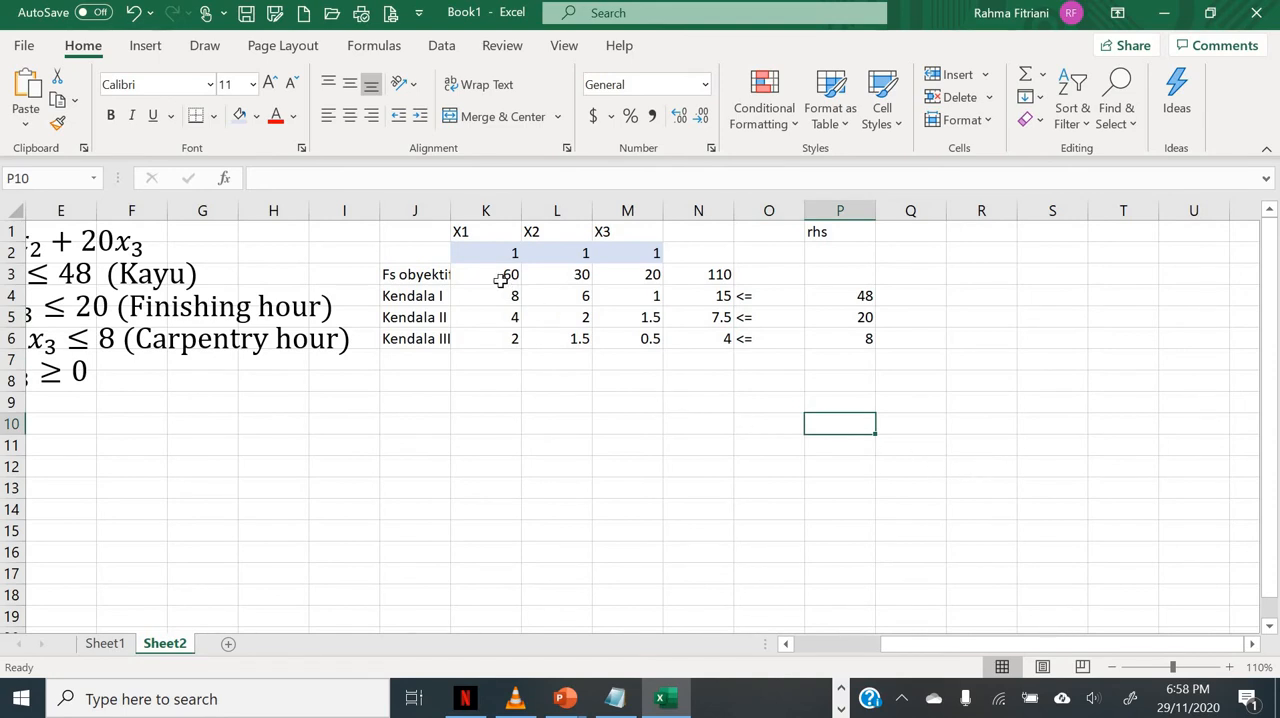
left_click(684, 271)
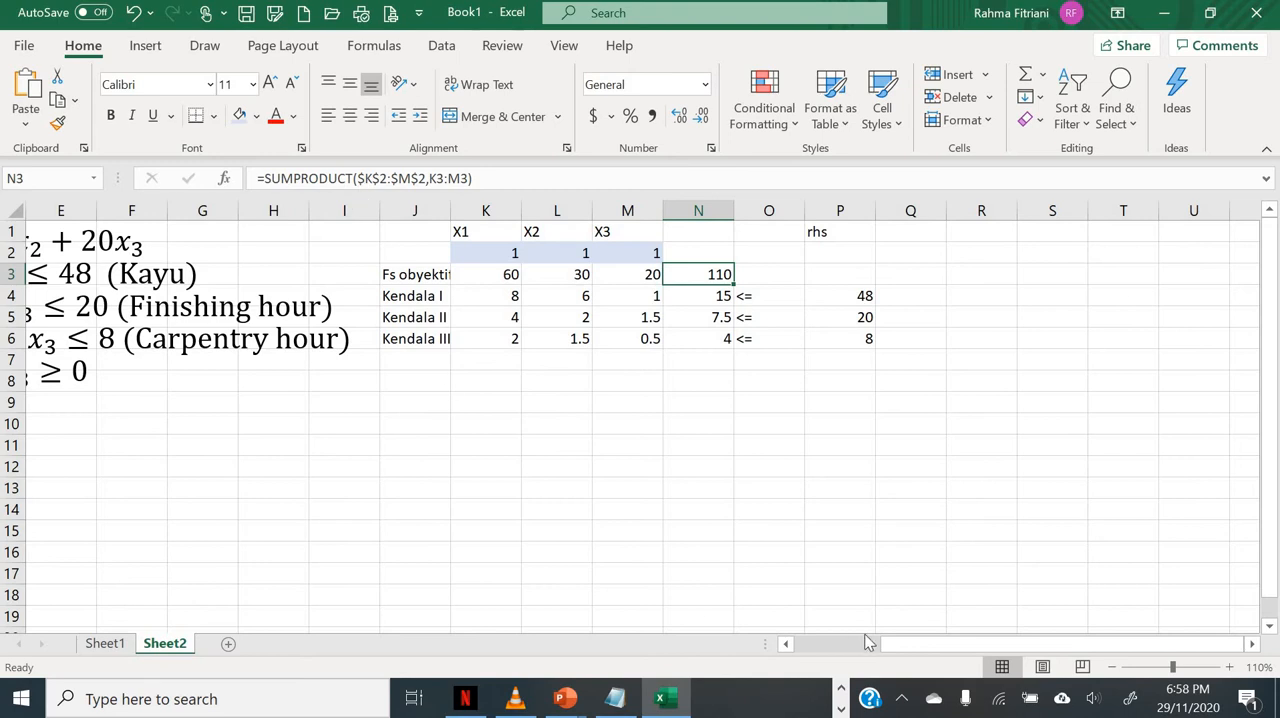
left_click_drag(919, 650, 809, 652)
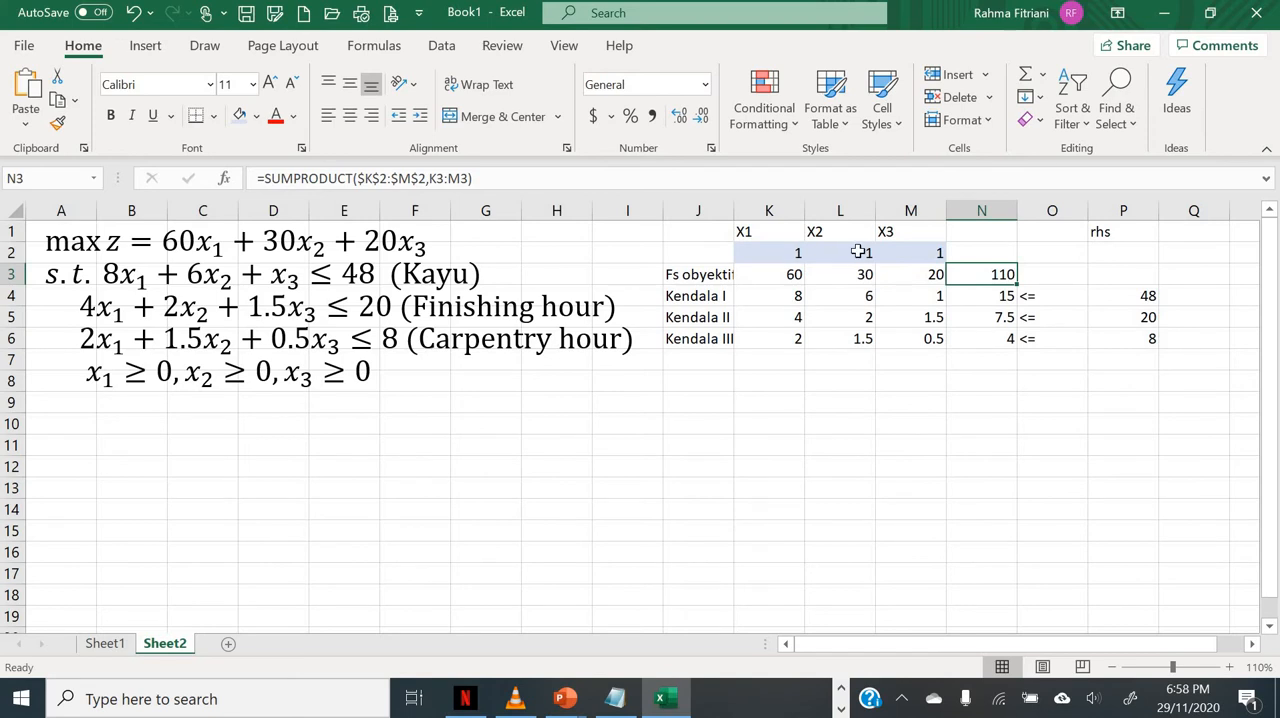
left_click(976, 295)
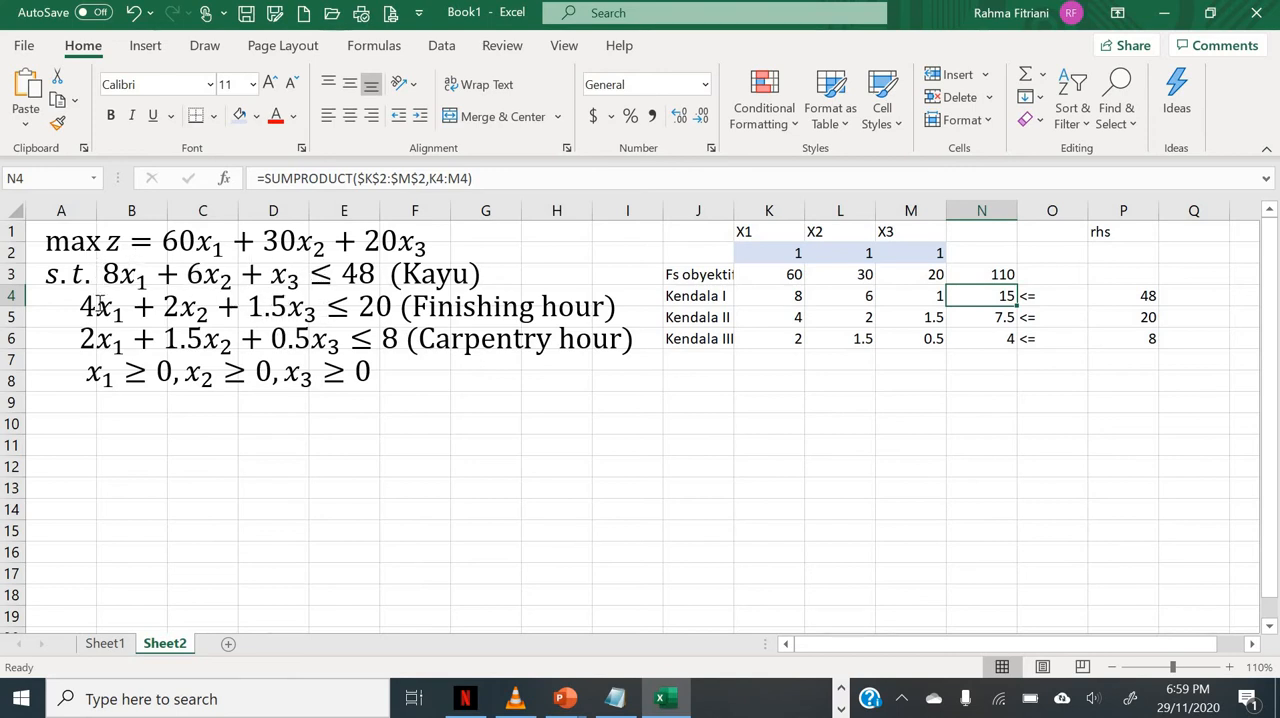
left_click(970, 317)
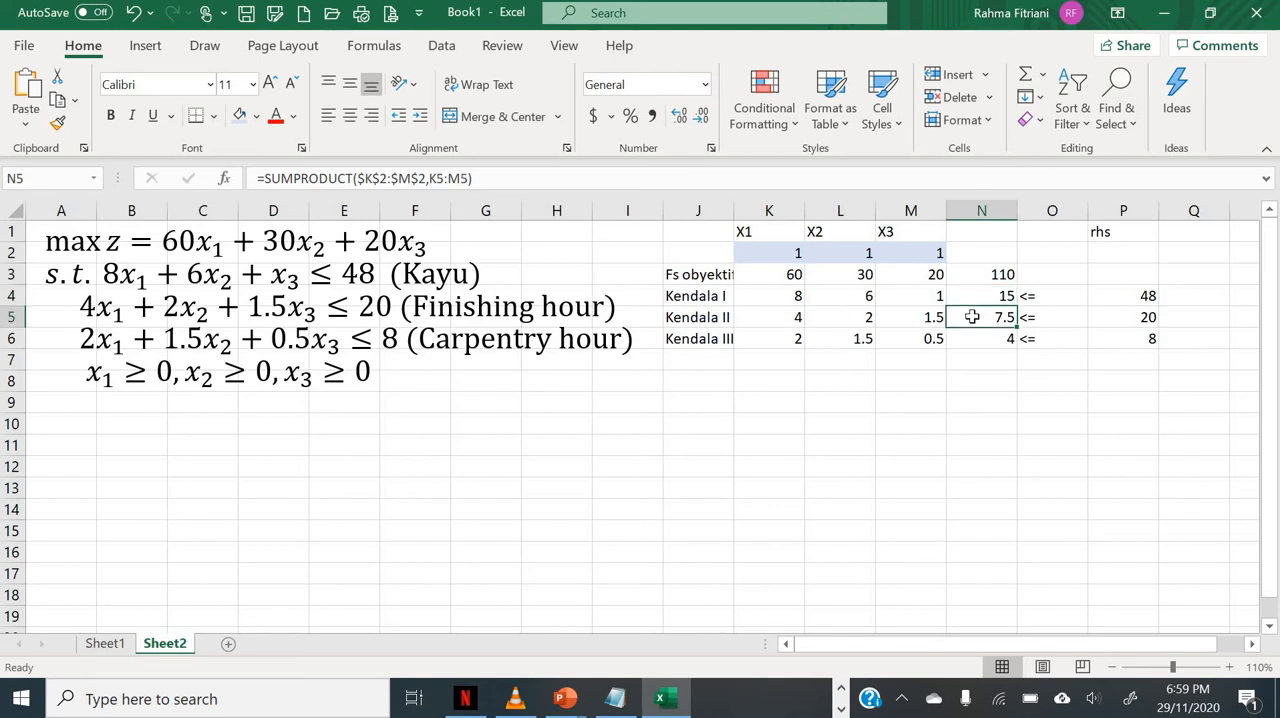
left_click(974, 337)
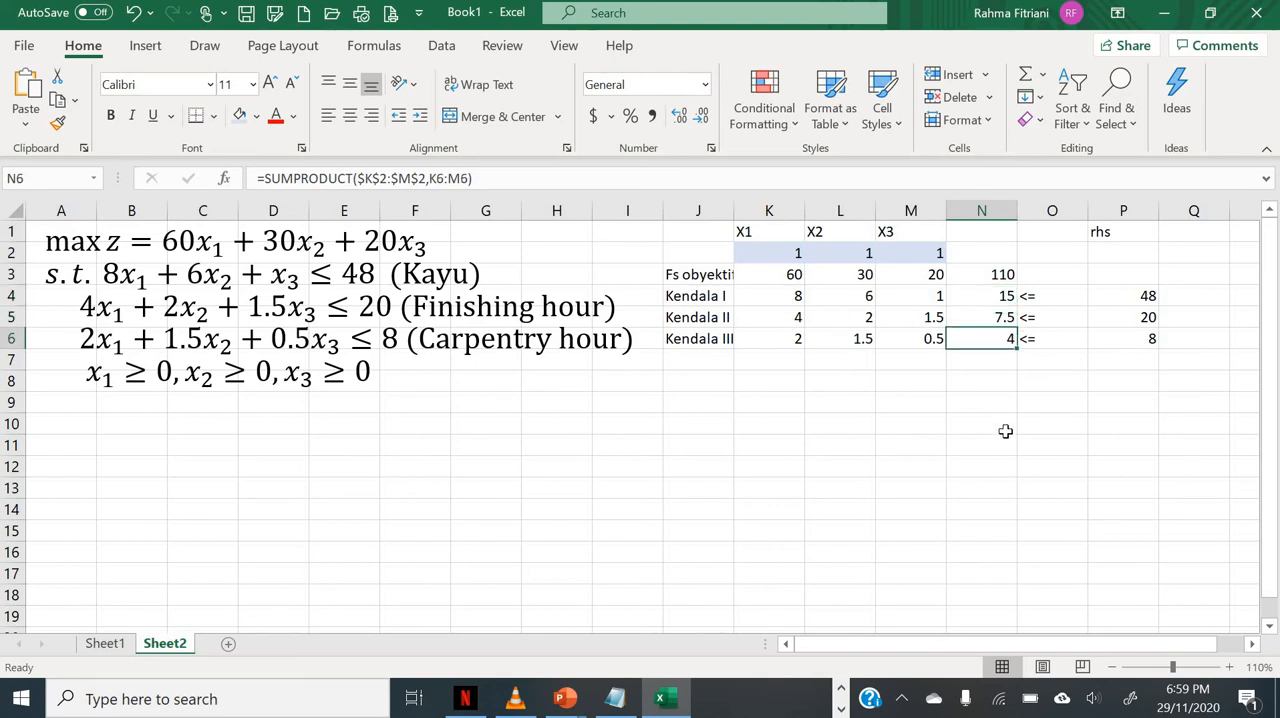
Step: Test the model by setting X1 in K2 to 2 and check the objective in N3 and the constraints in N4:N6
left_click(746, 254)
type("2")
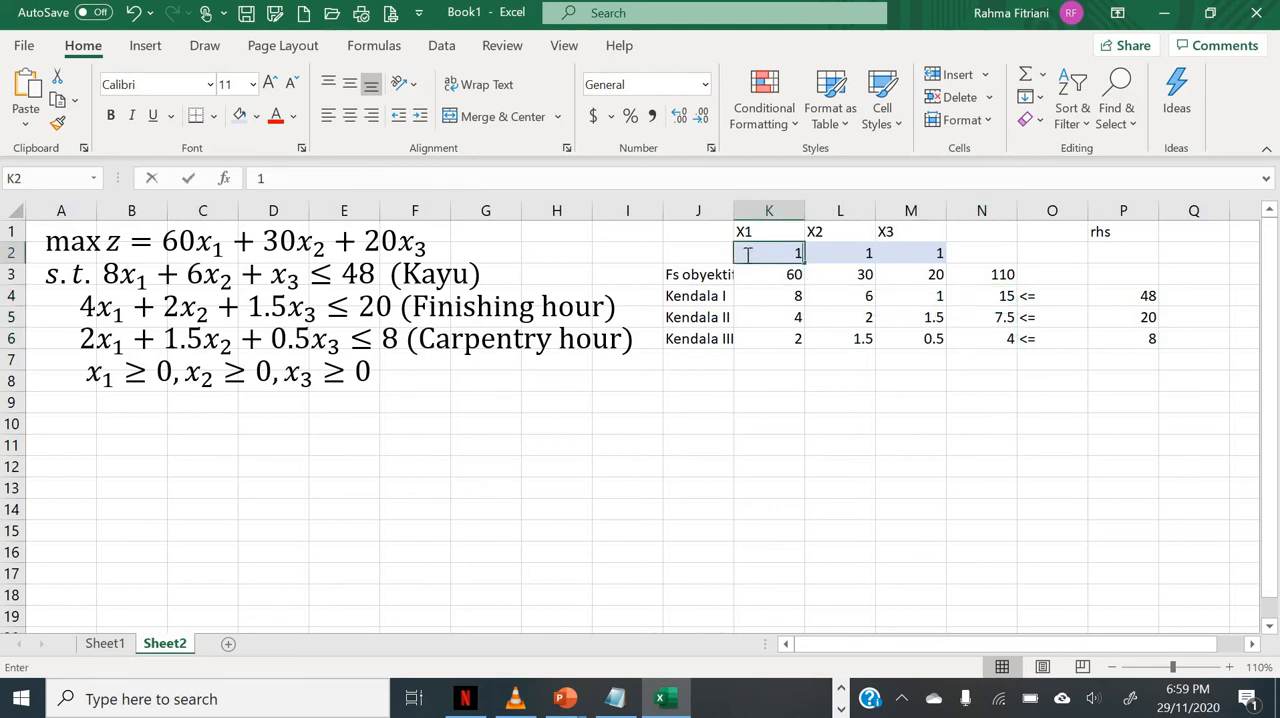
key("Return")
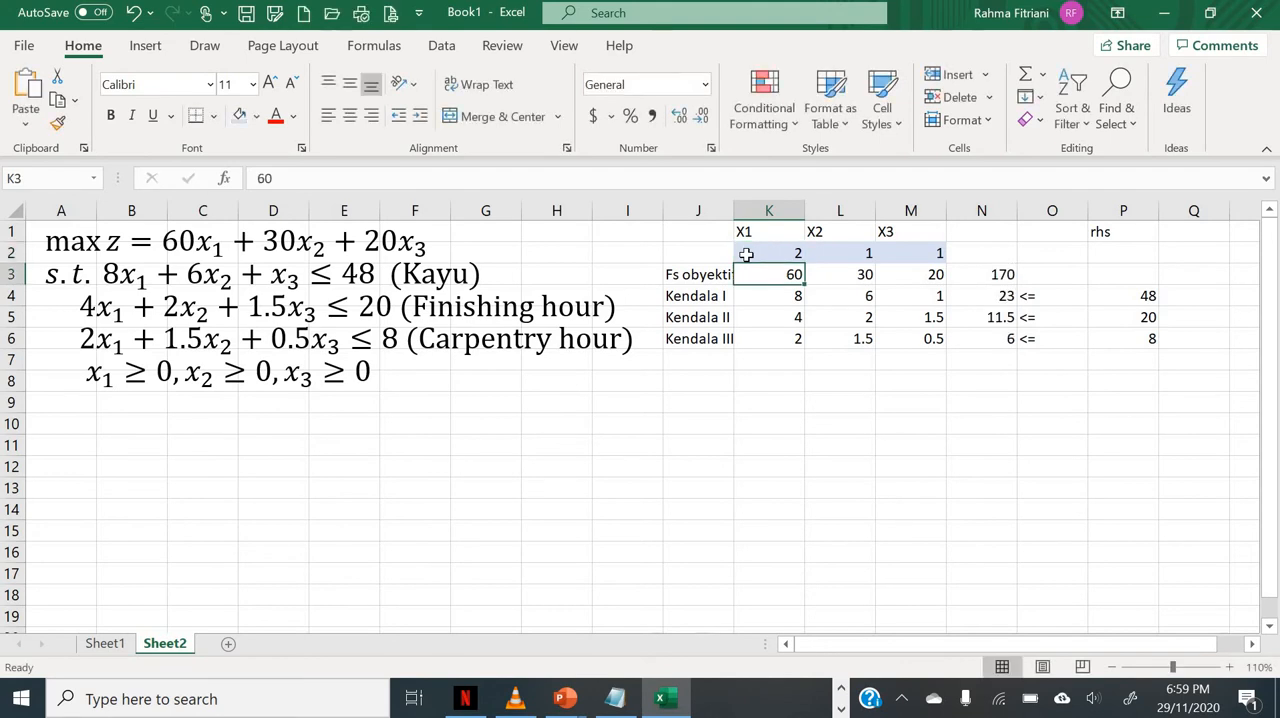
left_click(746, 254)
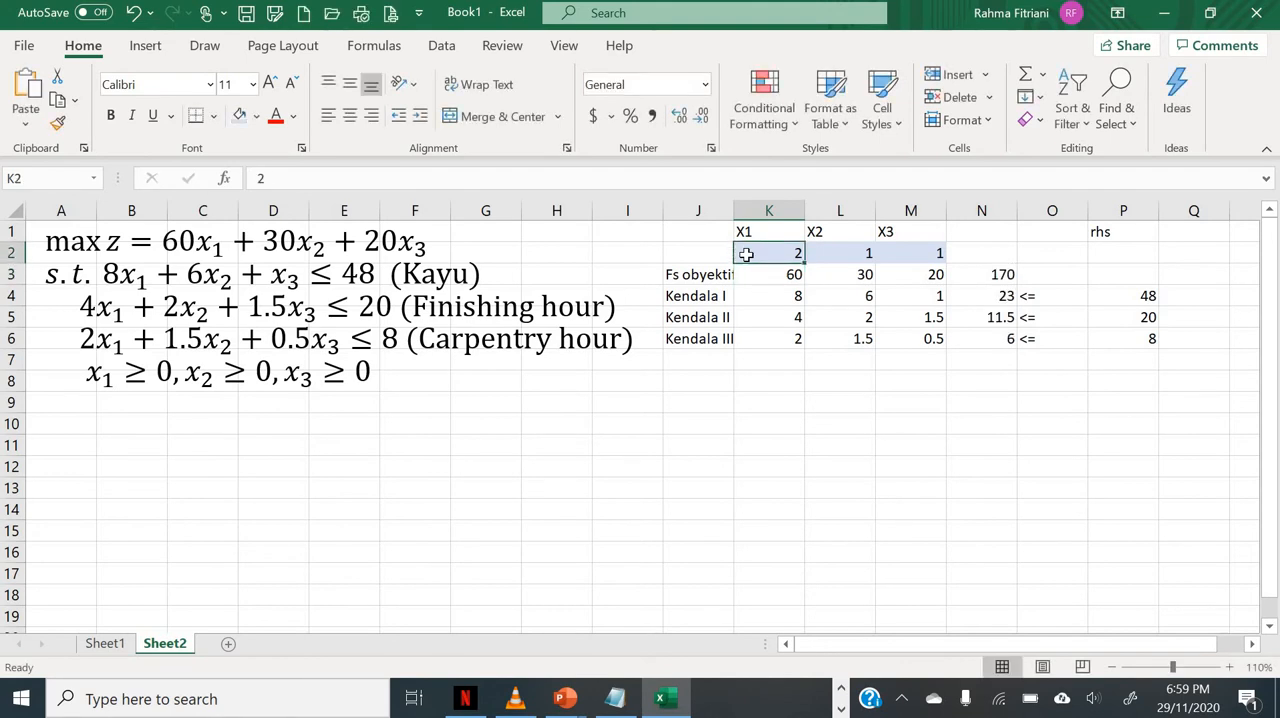
key("shift+Right")
key("shift+Right")
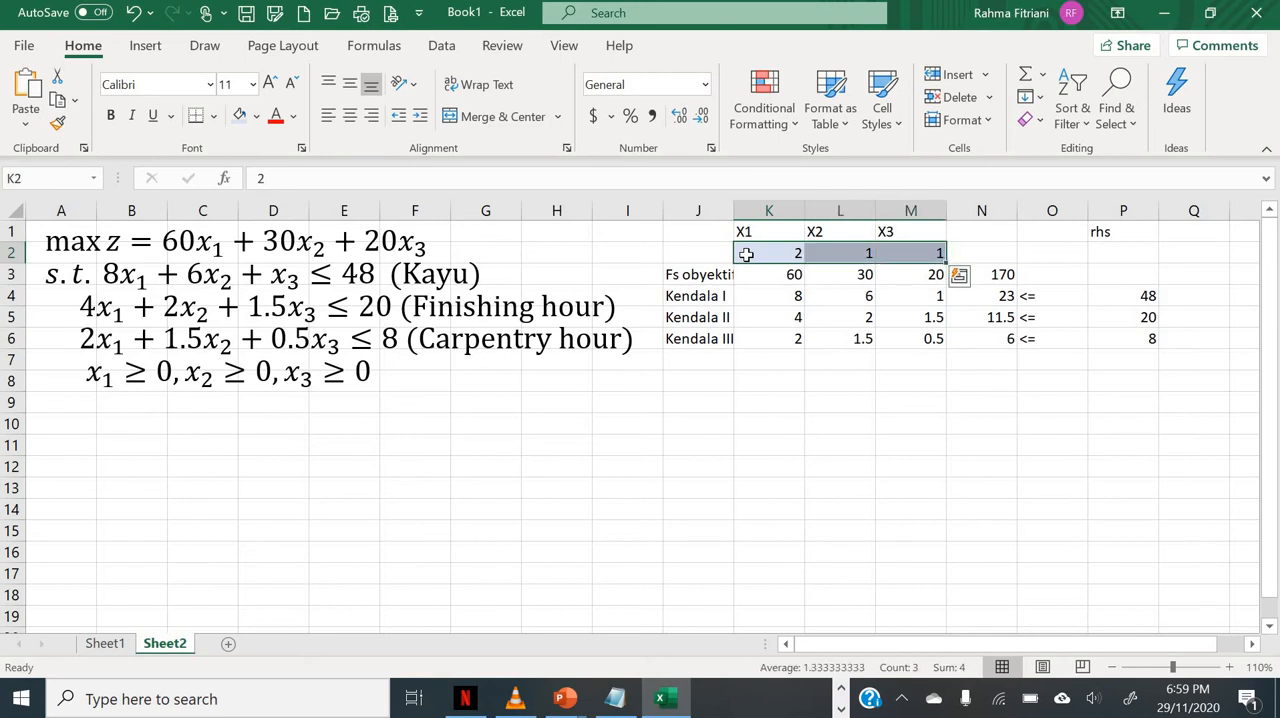
key("Right")
key("Right")
key("Right")
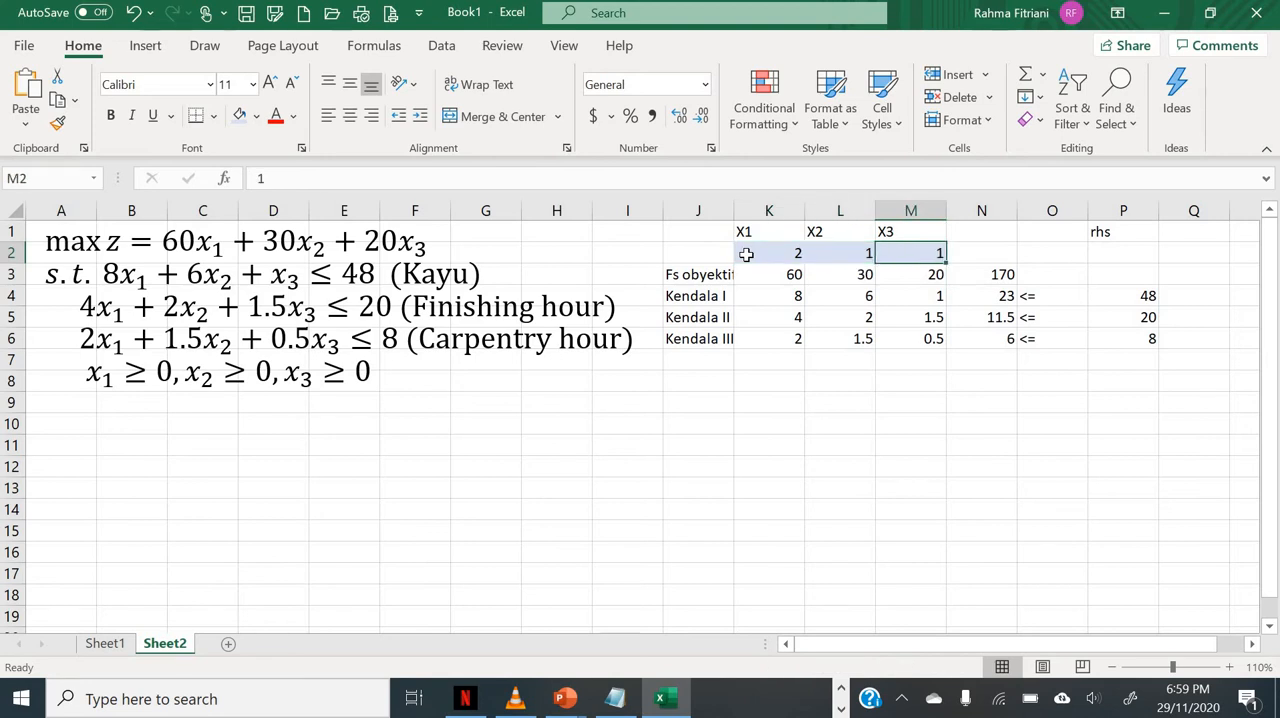
key("Down")
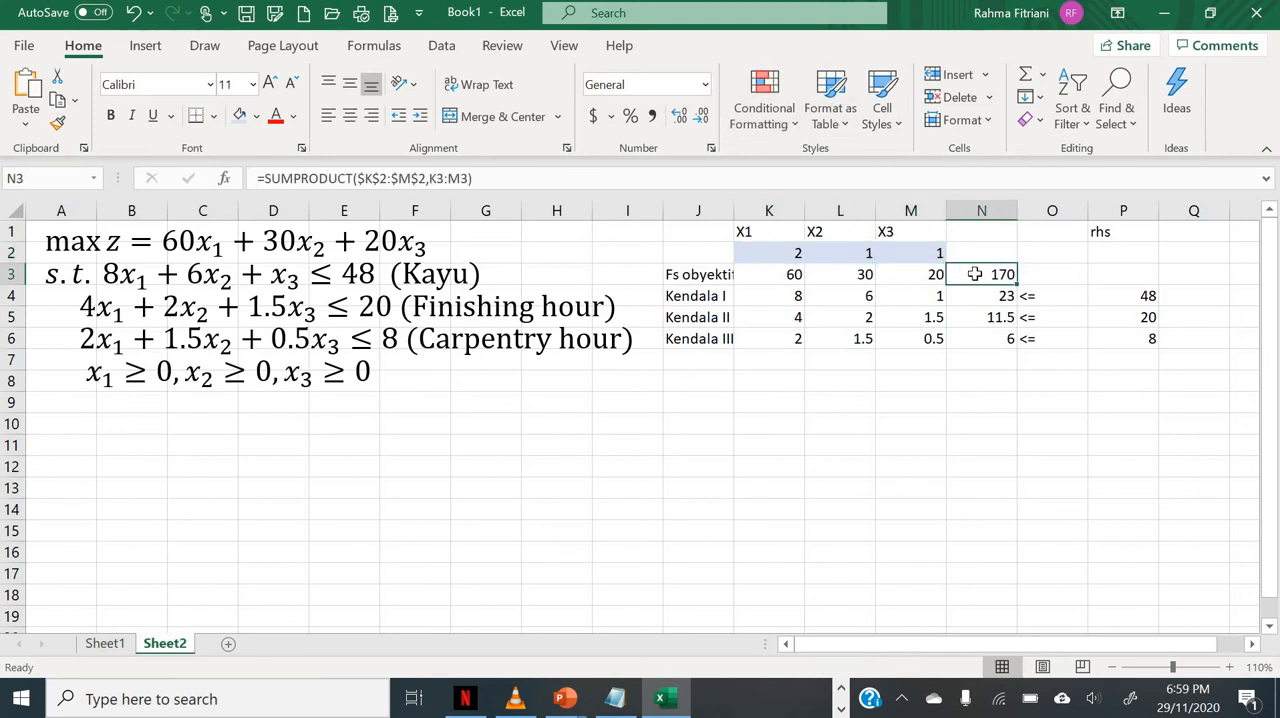
left_click_drag(980, 300, 976, 339)
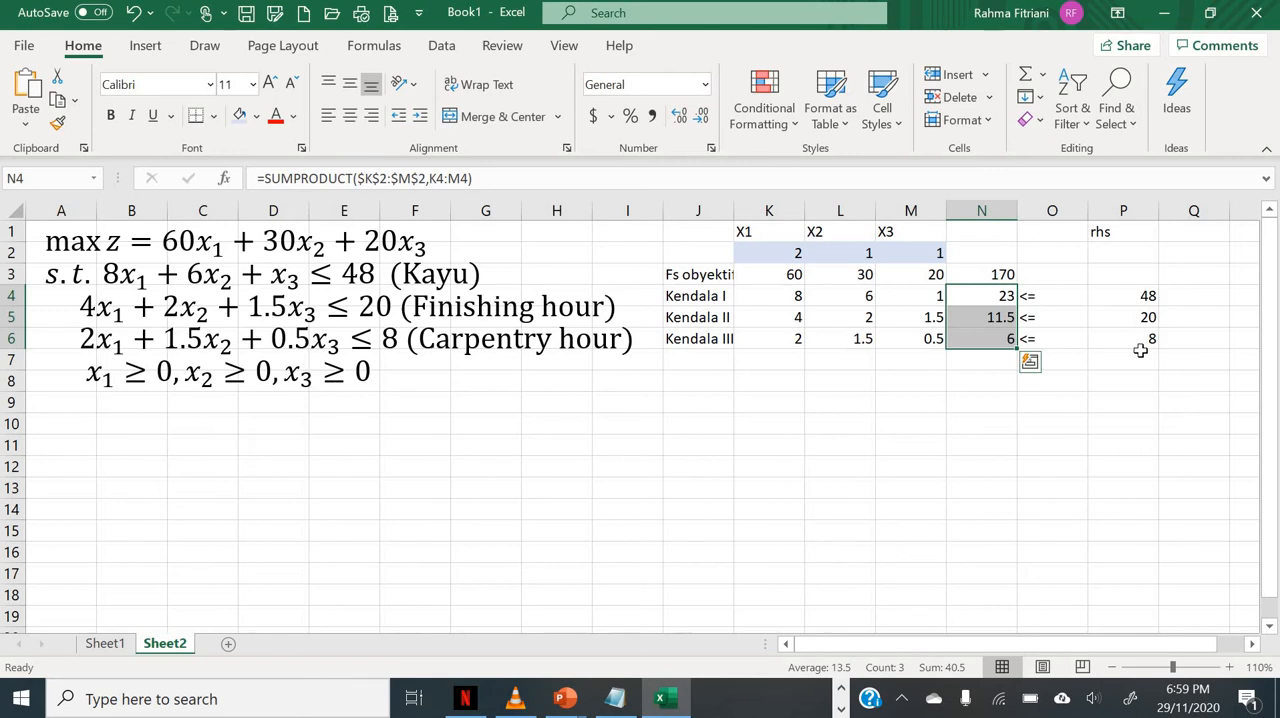
Step: Restore the starting value 1 for X1 in K2
left_click(763, 254)
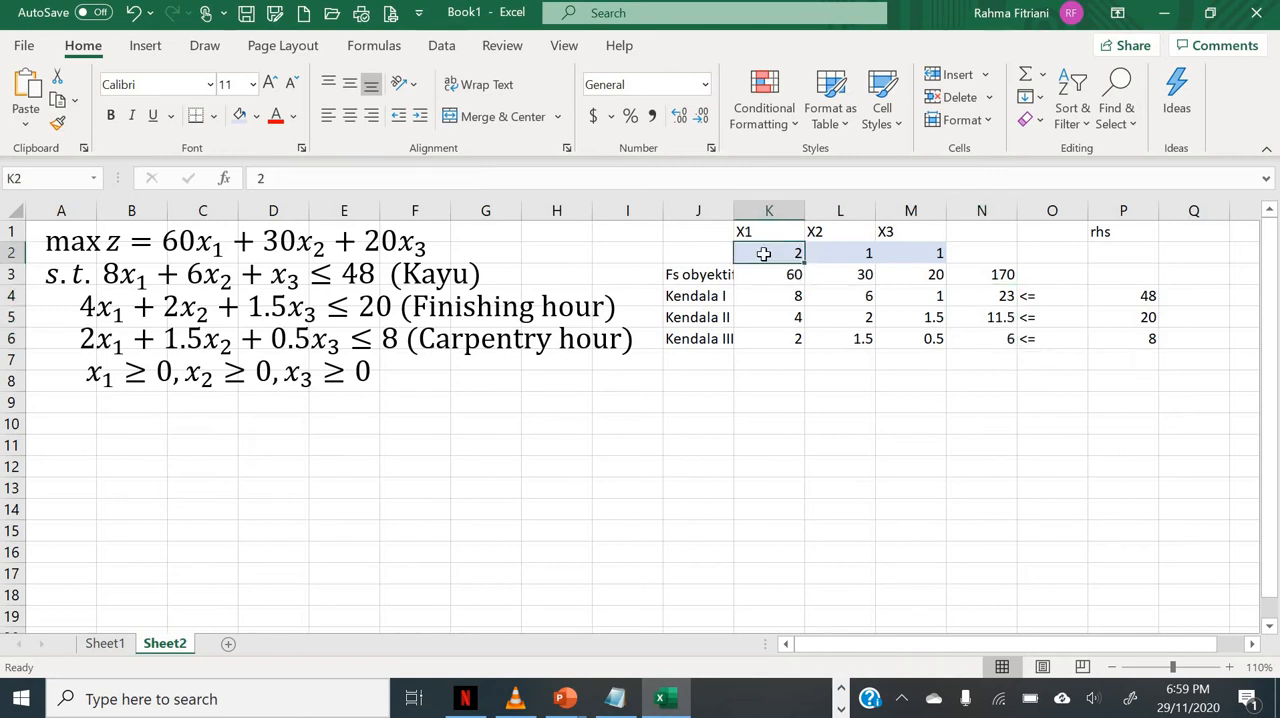
type("1")
key("Return")
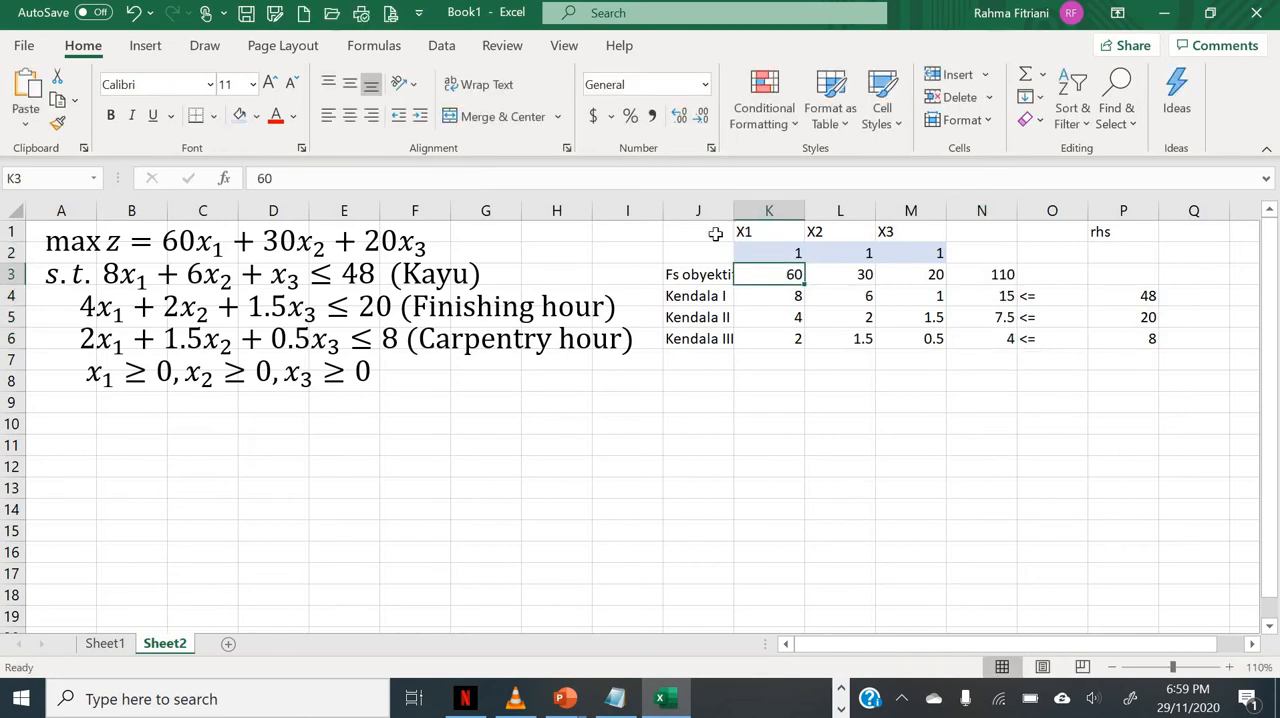
Step: Open Solver and set its objective to cell N3 with the goal Max
left_click(441, 45)
left_click(1058, 97)
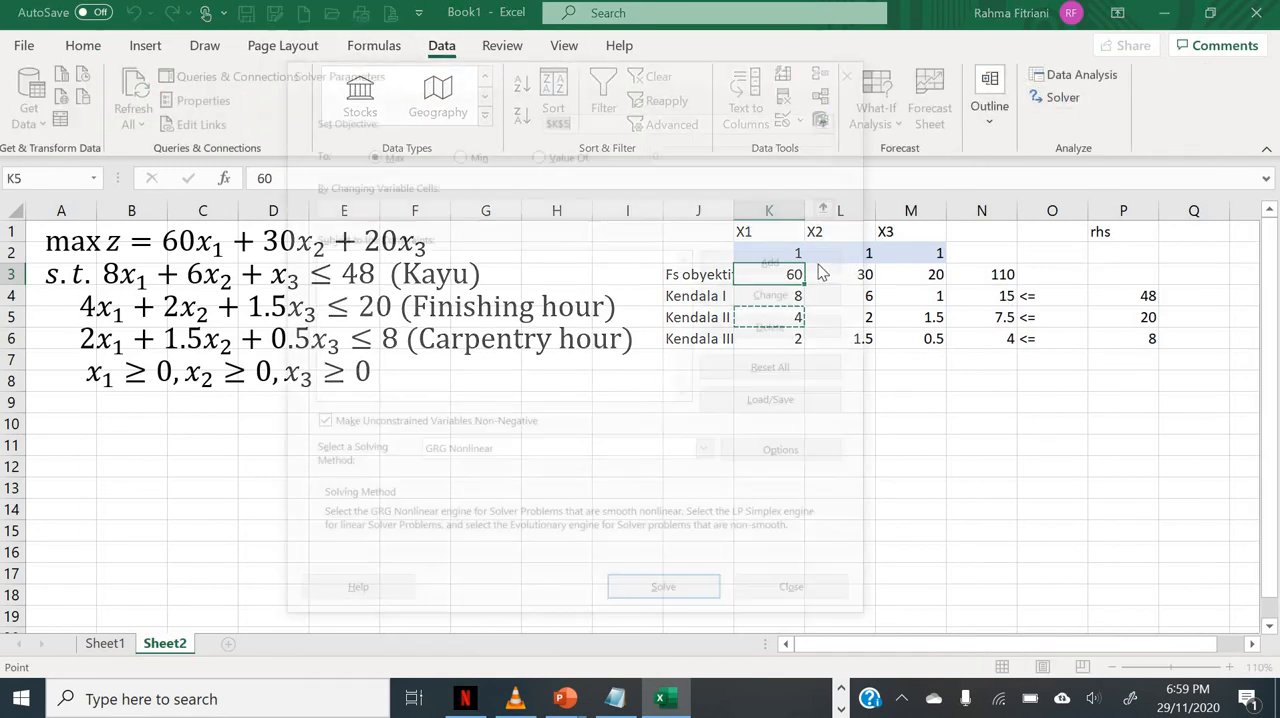
left_click_drag(672, 78, 432, 86)
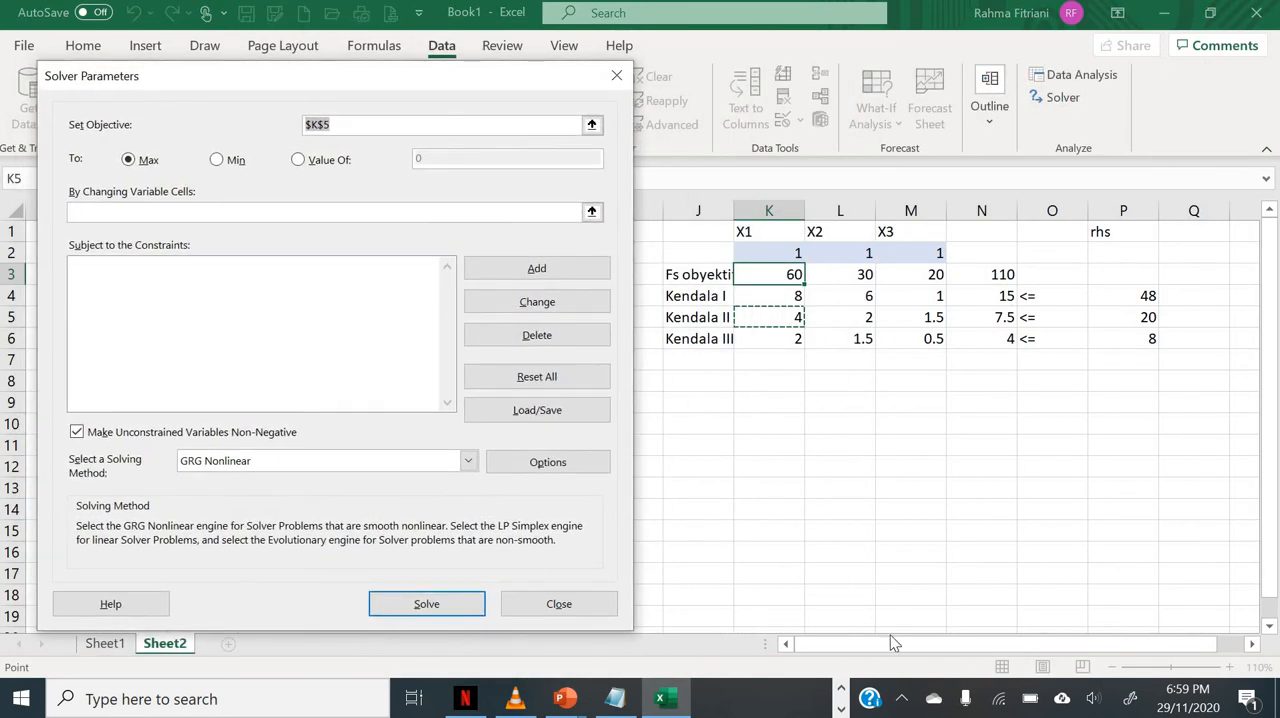
left_click(986, 274)
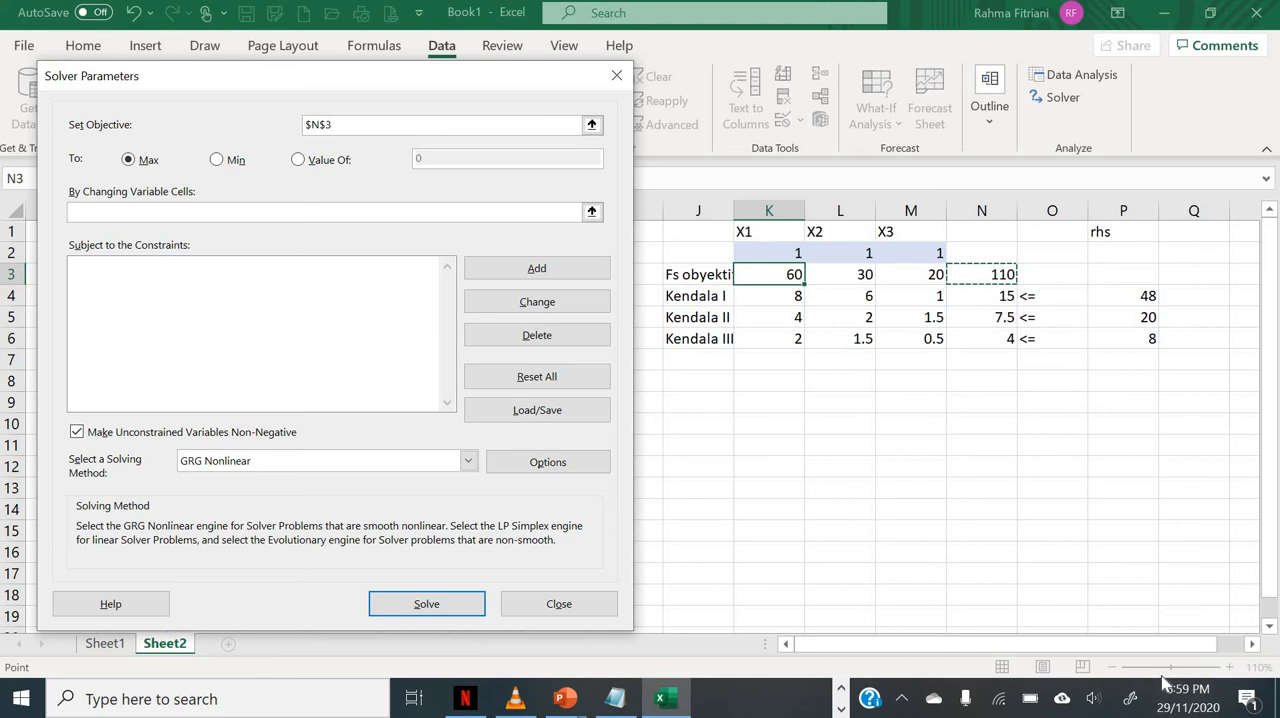
left_click(130, 163)
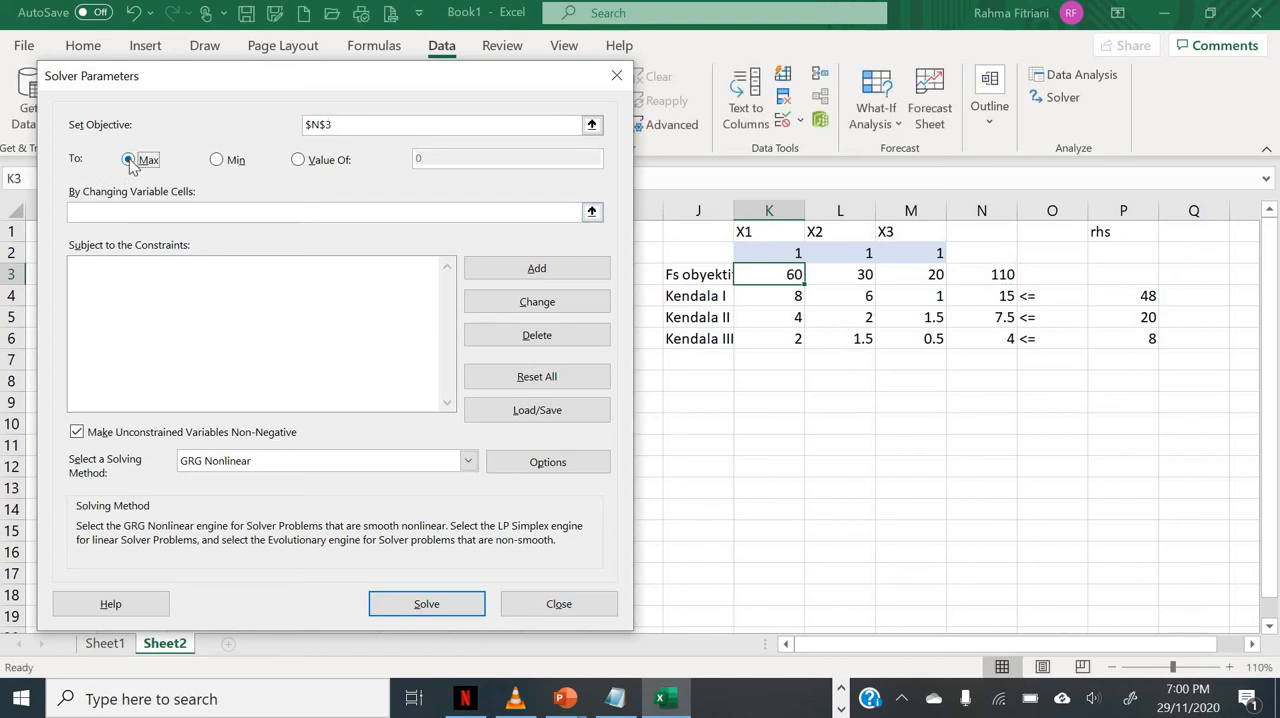
Step: Set Solver's changing variable cells to K2:M2
left_click(267, 222)
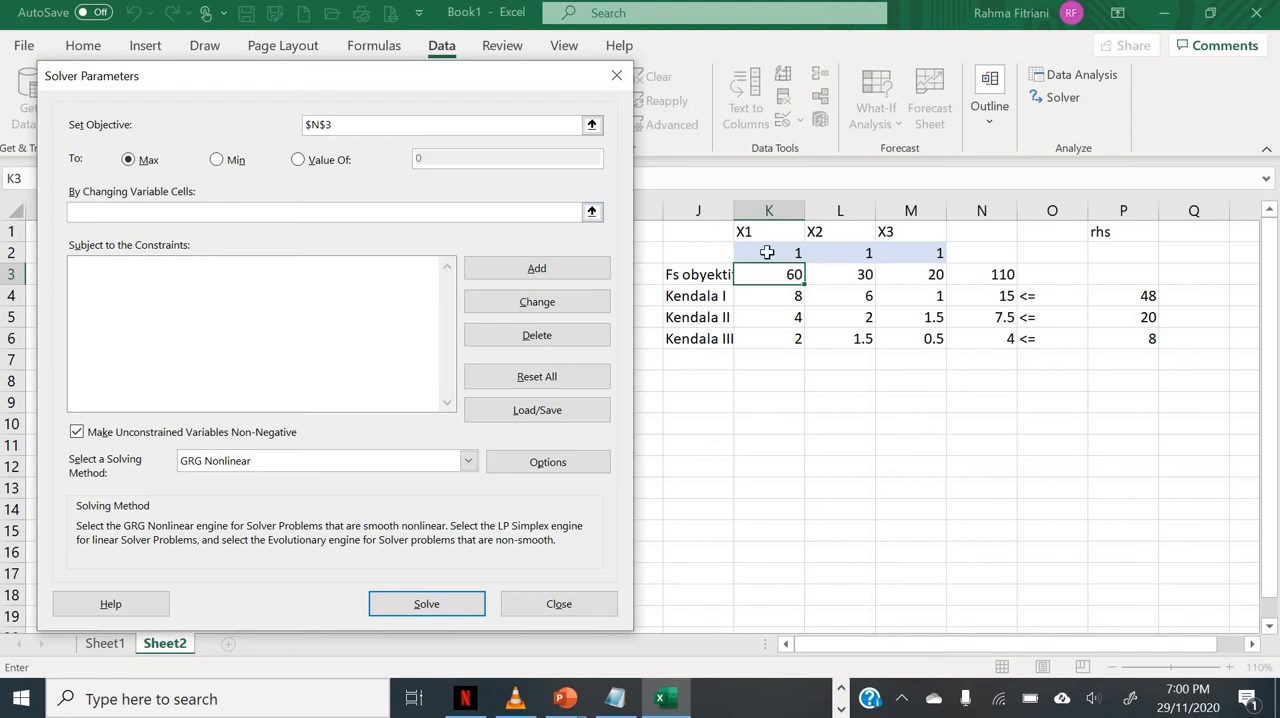
left_click_drag(766, 253, 935, 256)
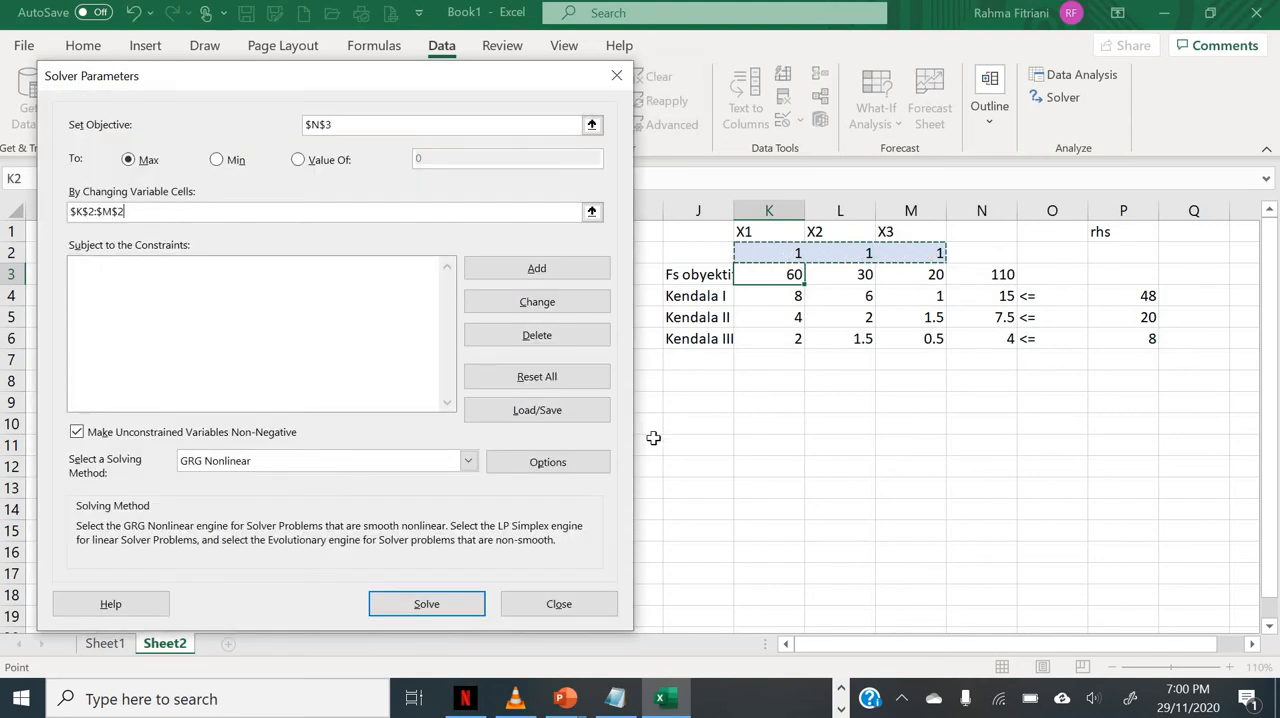
left_click(77, 214)
Step: Add a Solver constraint requiring N4 to be <= P4, dismissing the mail notifications
left_click(538, 267)
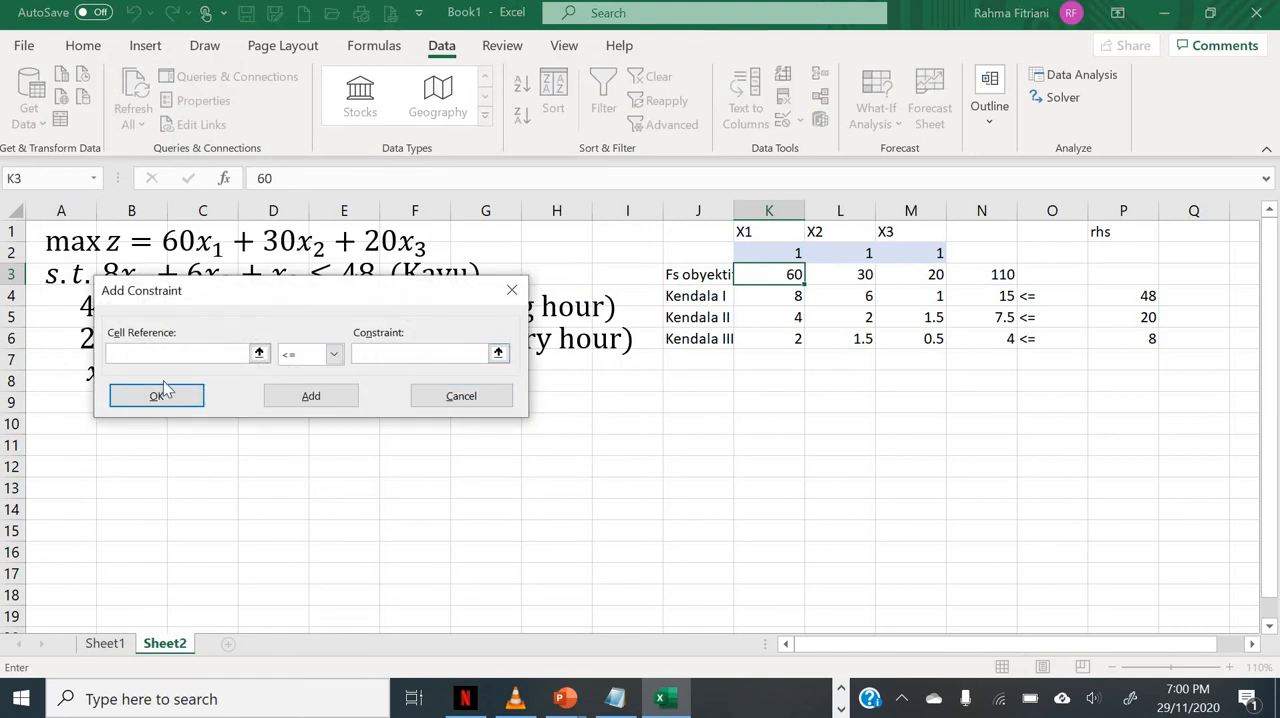
left_click_drag(286, 289, 608, 430)
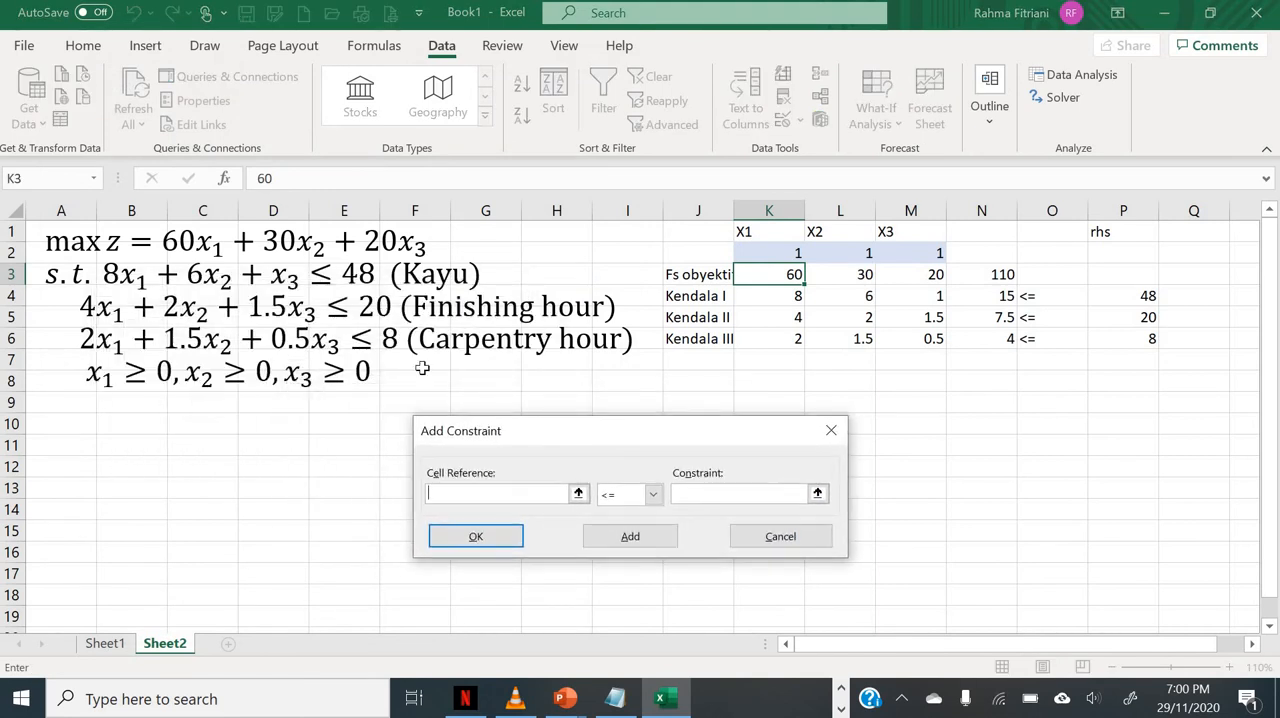
left_click(963, 296)
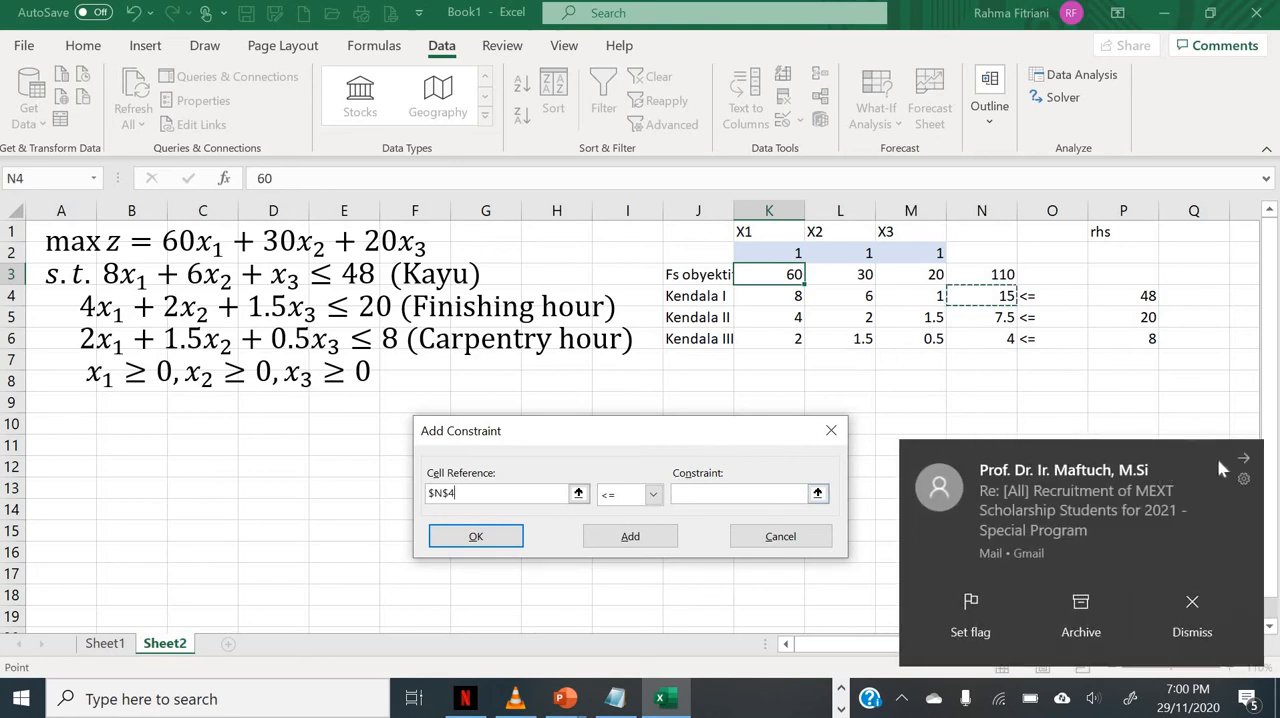
left_click(1191, 598)
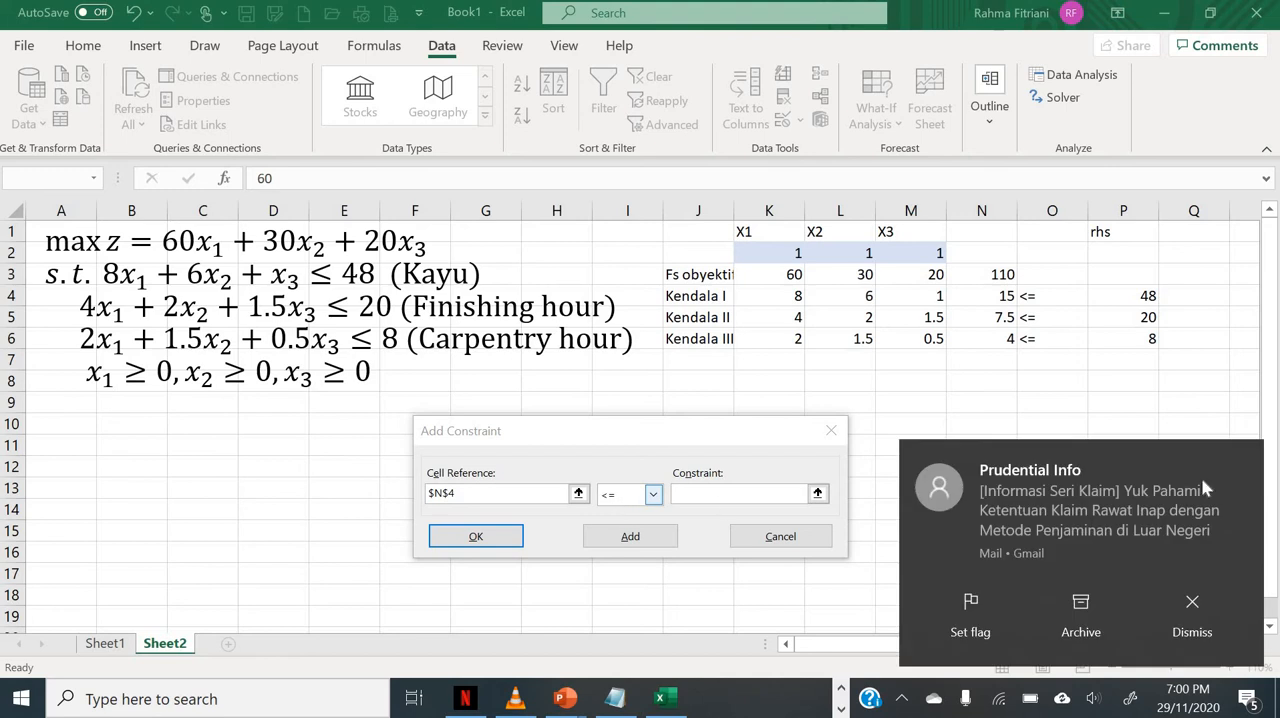
left_click(1243, 466)
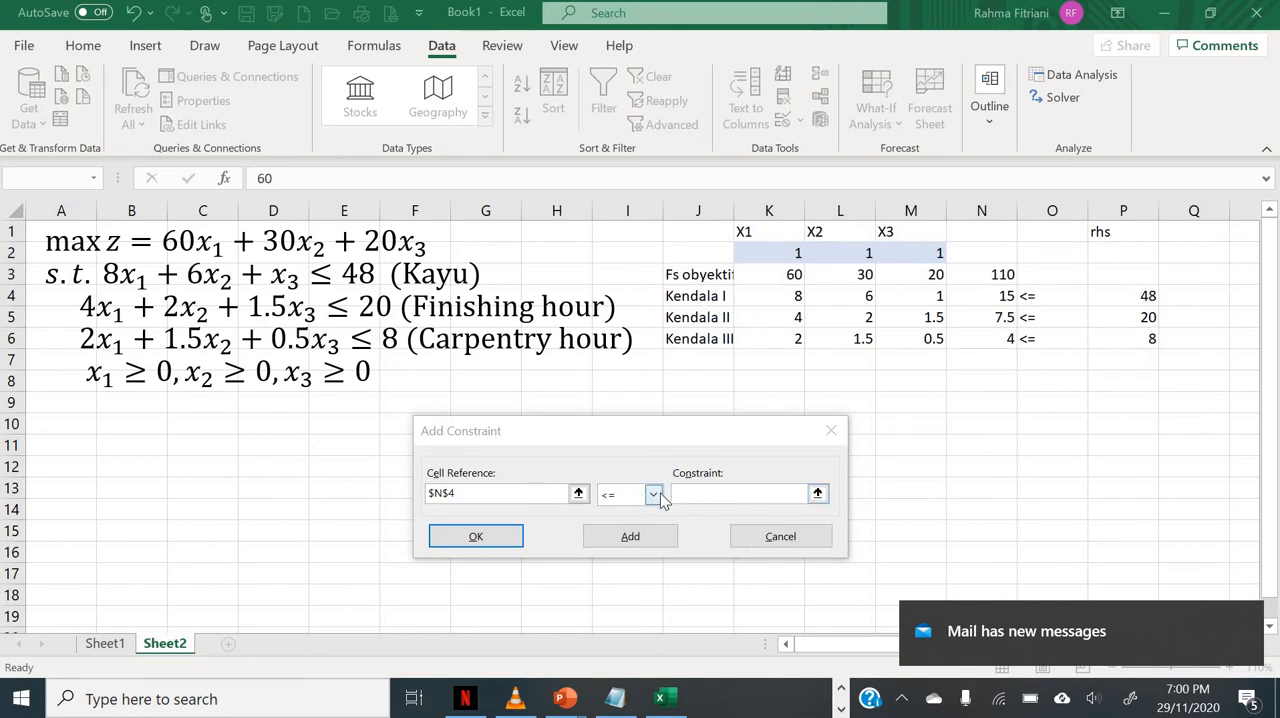
left_click(653, 495)
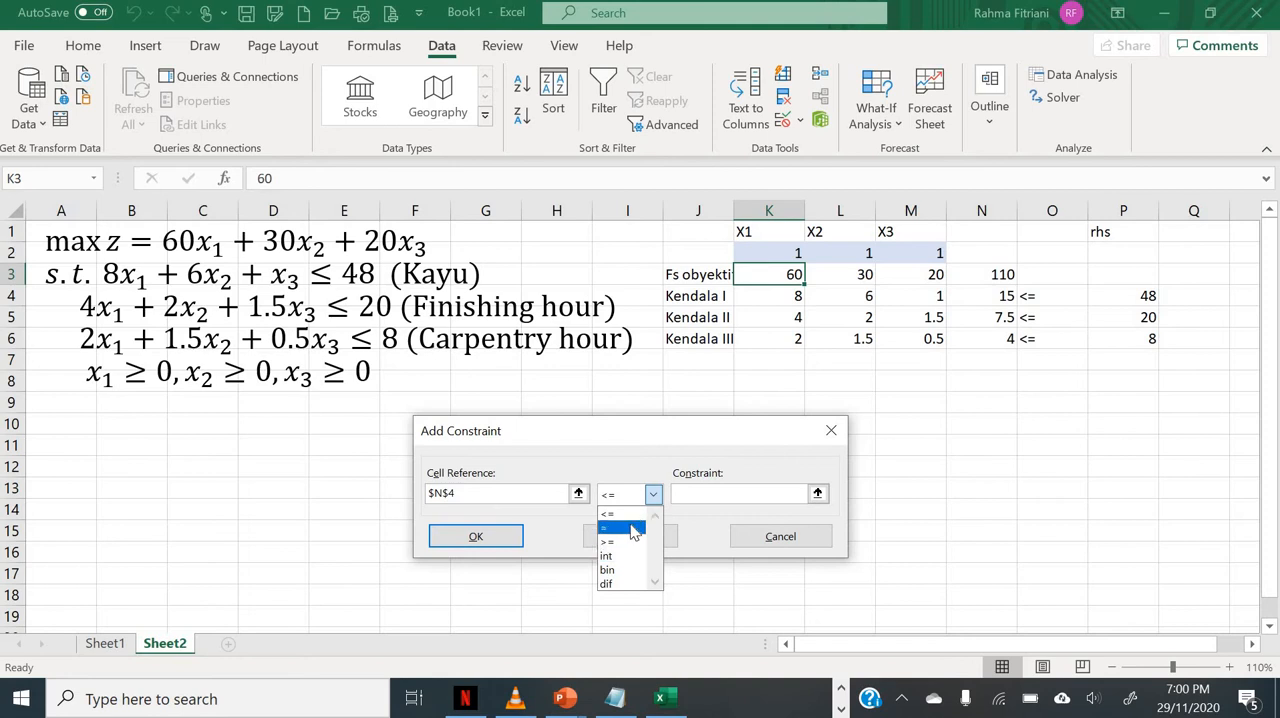
left_click(705, 565)
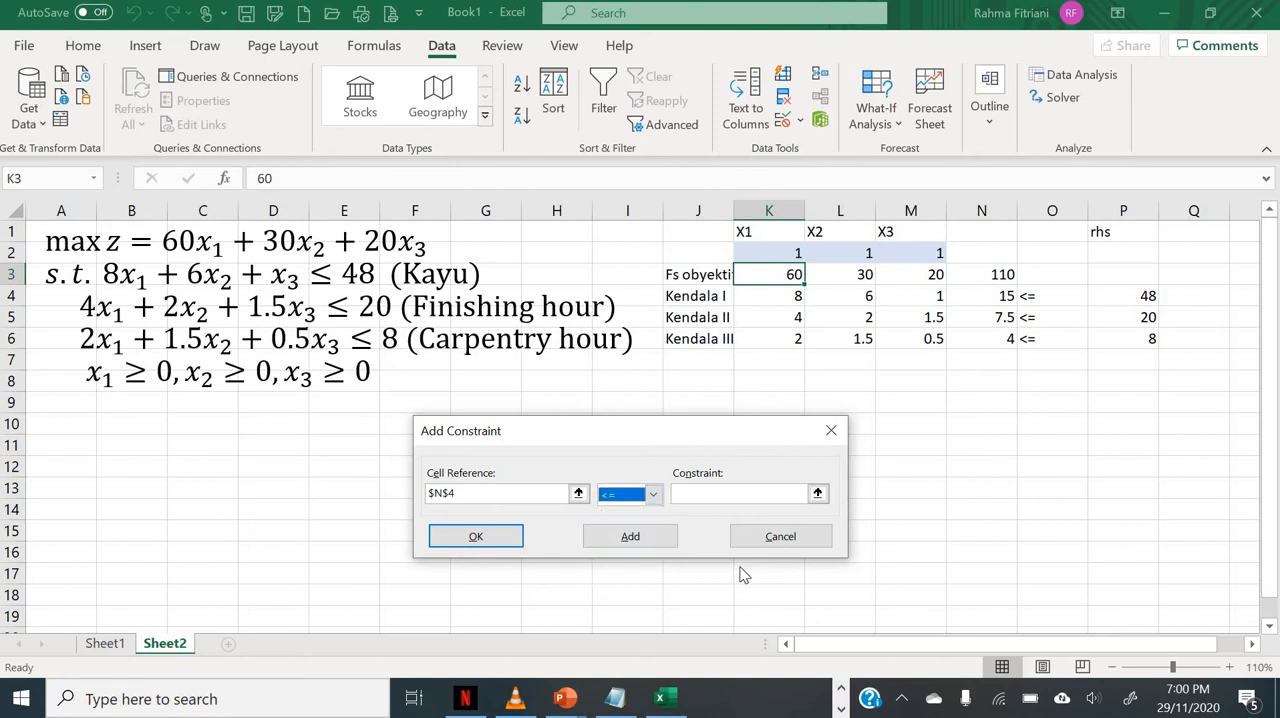
left_click(728, 500)
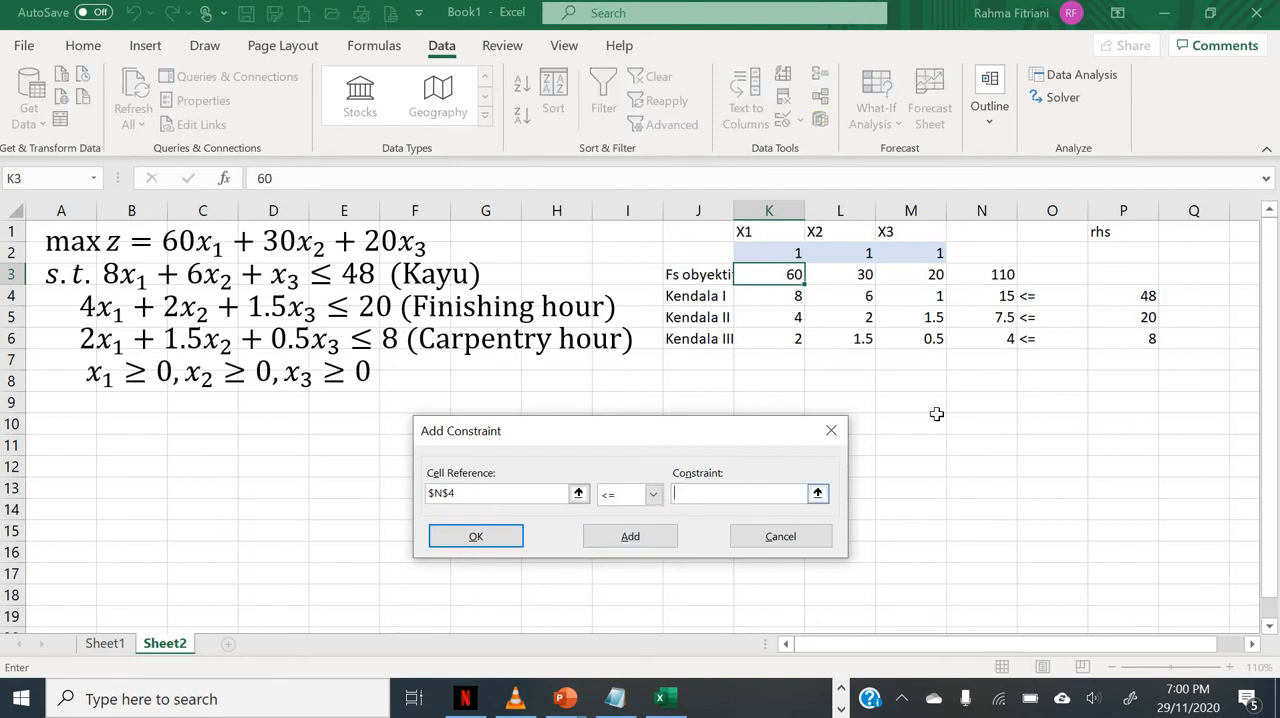
left_click(1128, 300)
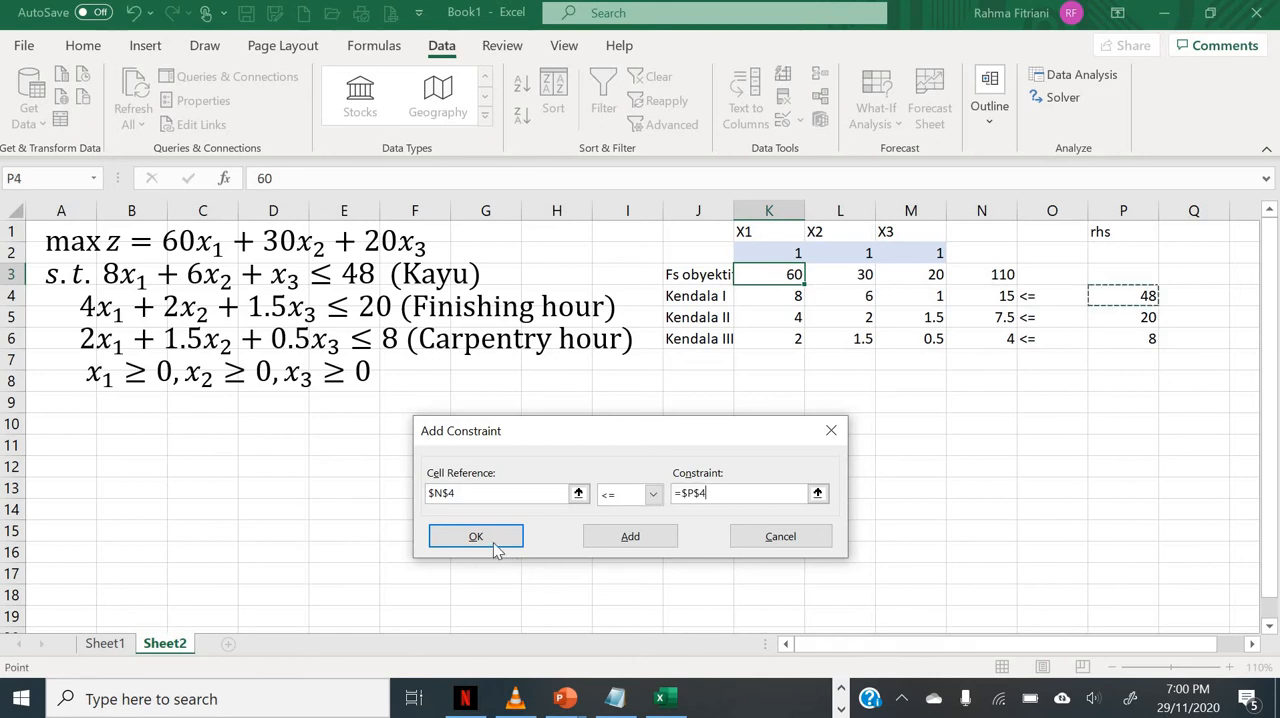
left_click(604, 540)
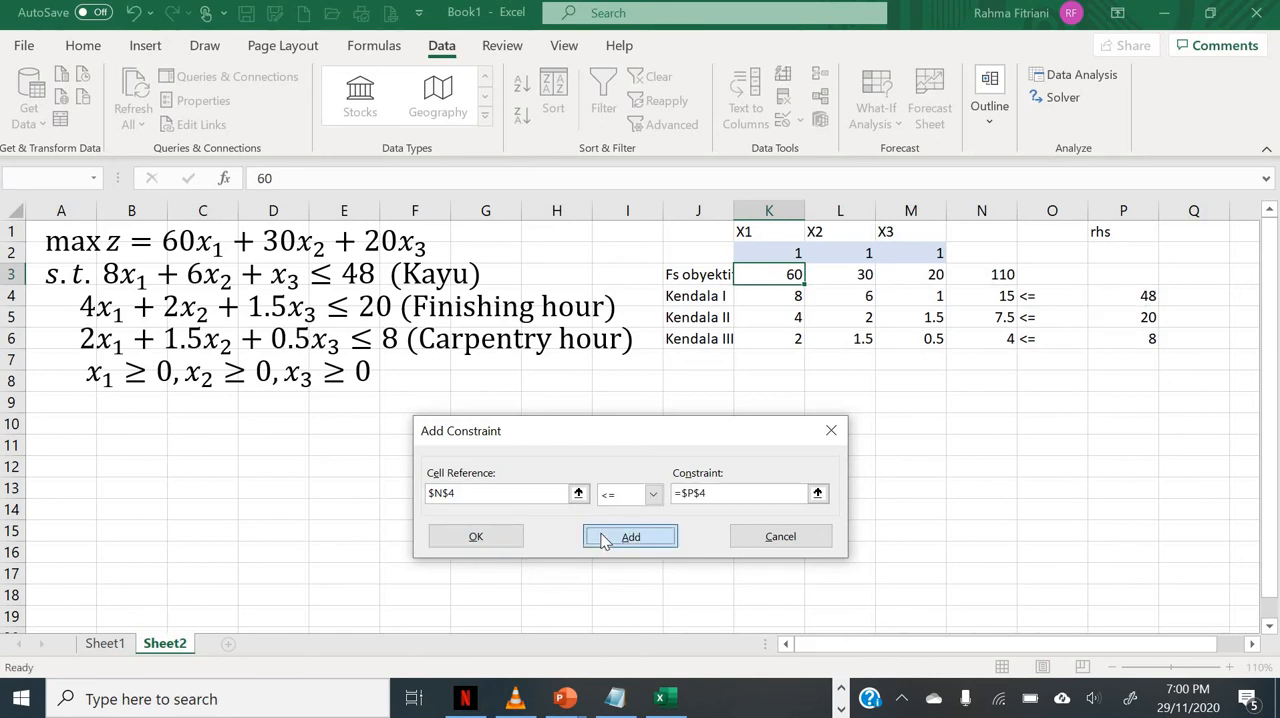
Step: Add a Solver constraint requiring N5 to be <= P5 and return to the Solver parameters
left_click(1004, 317)
left_click(692, 493)
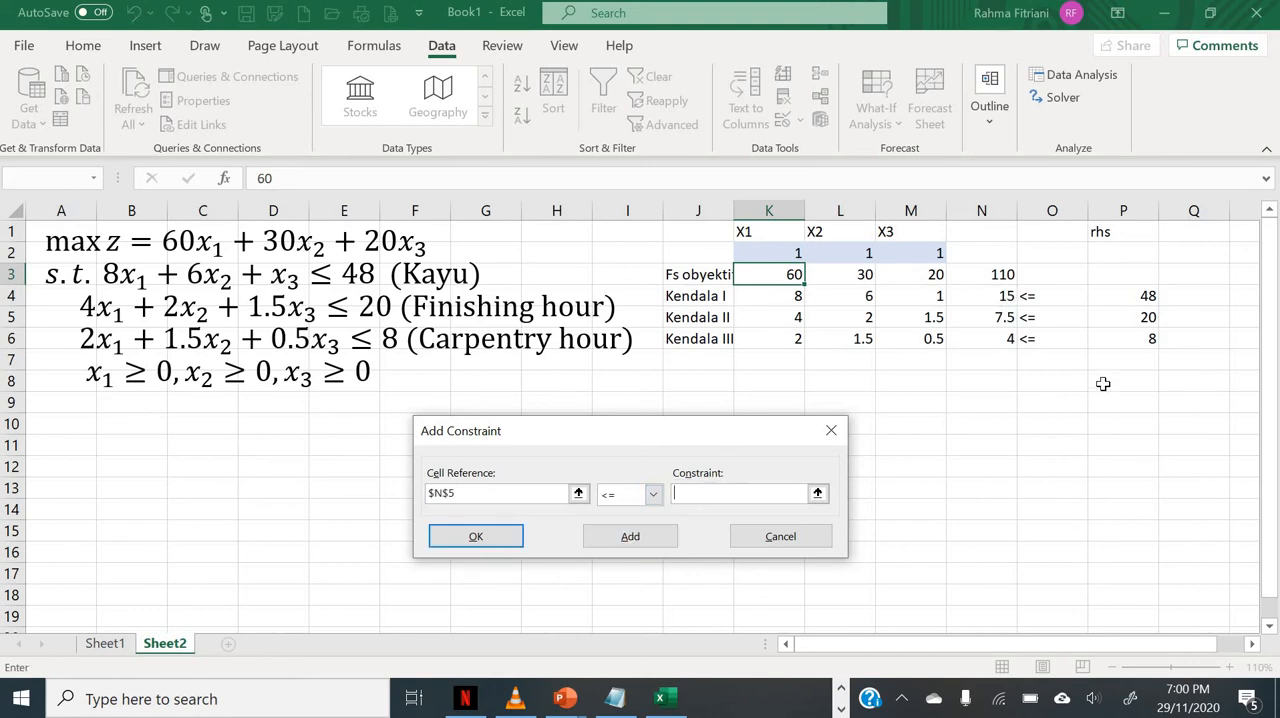
left_click(1112, 318)
left_click(593, 540)
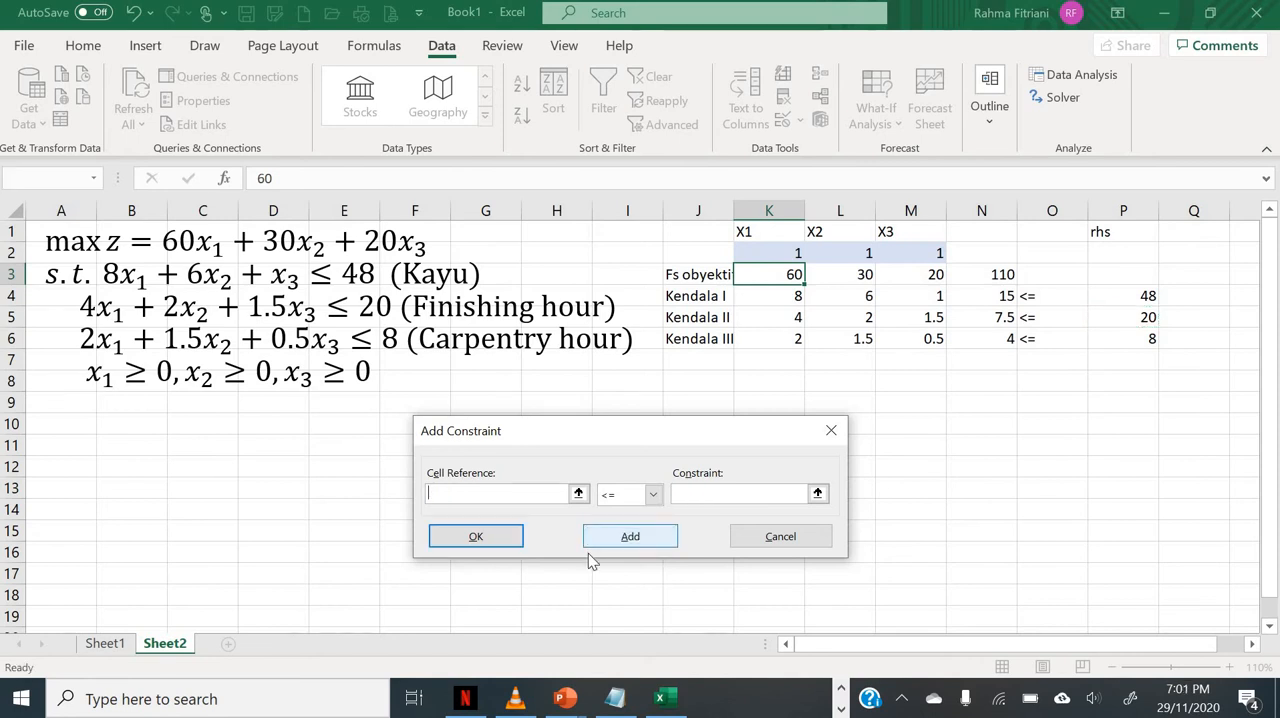
left_click(470, 538)
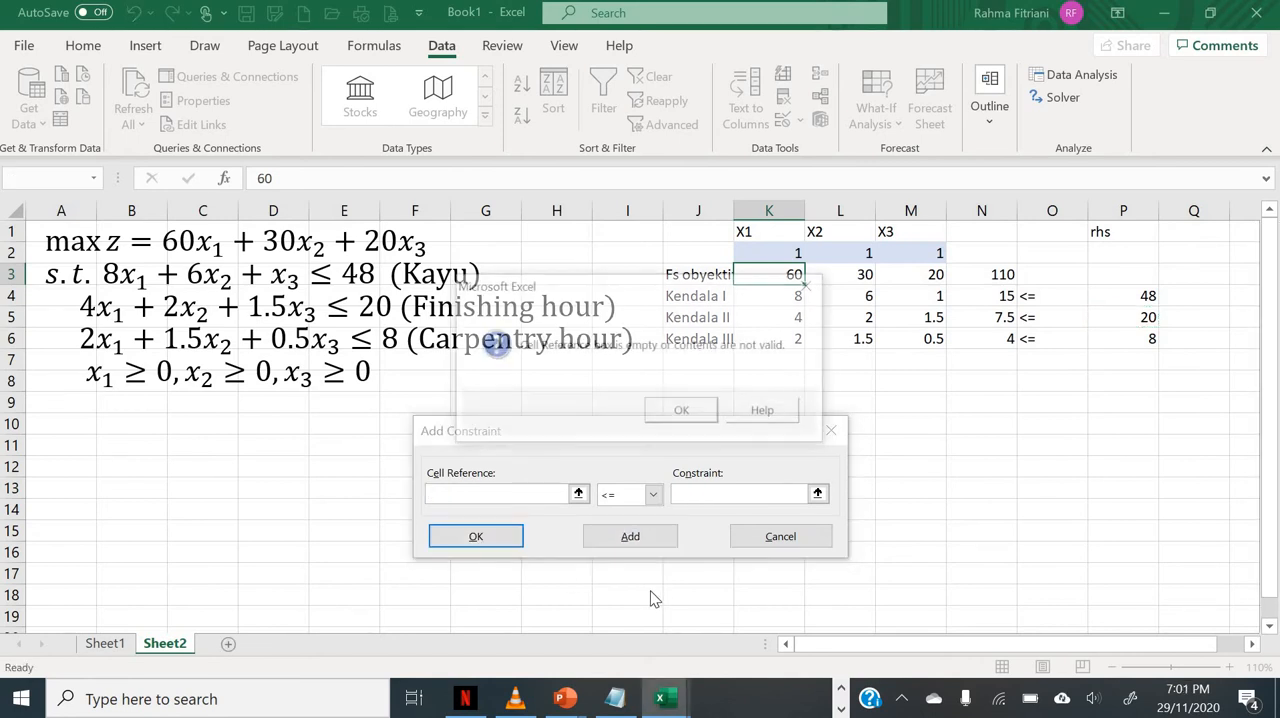
left_click(697, 416)
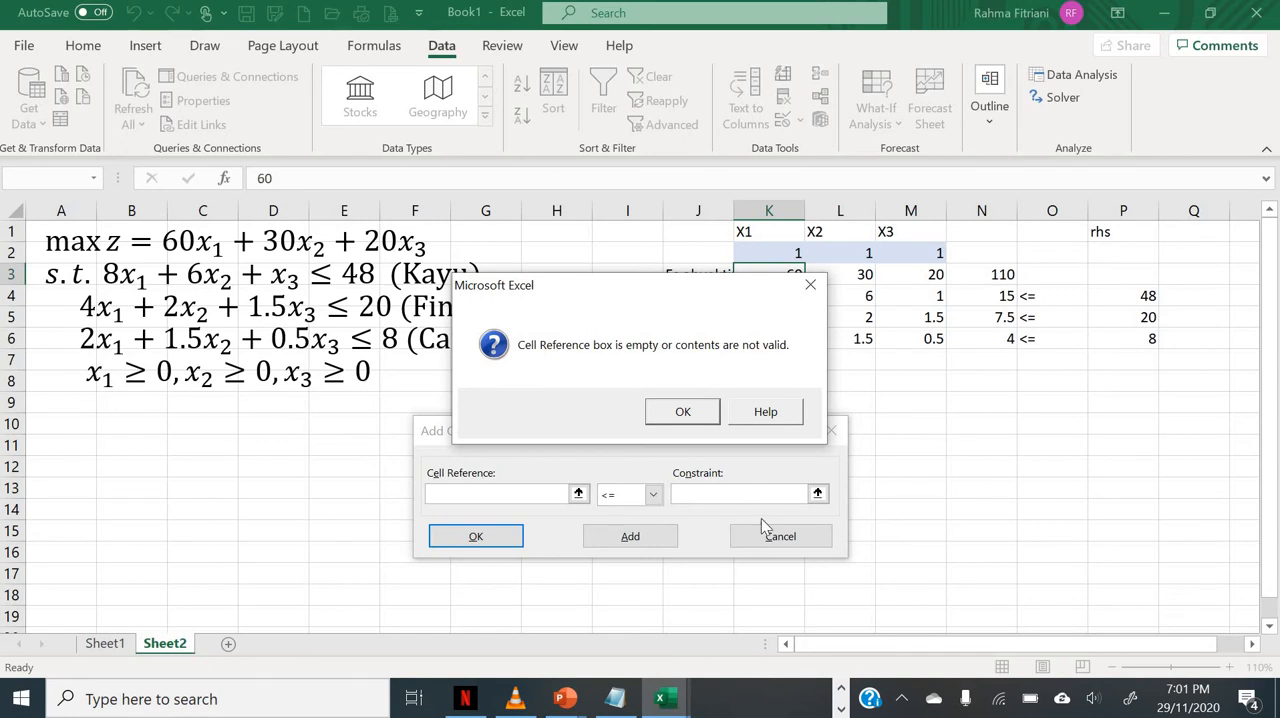
left_click(705, 420)
left_click(766, 546)
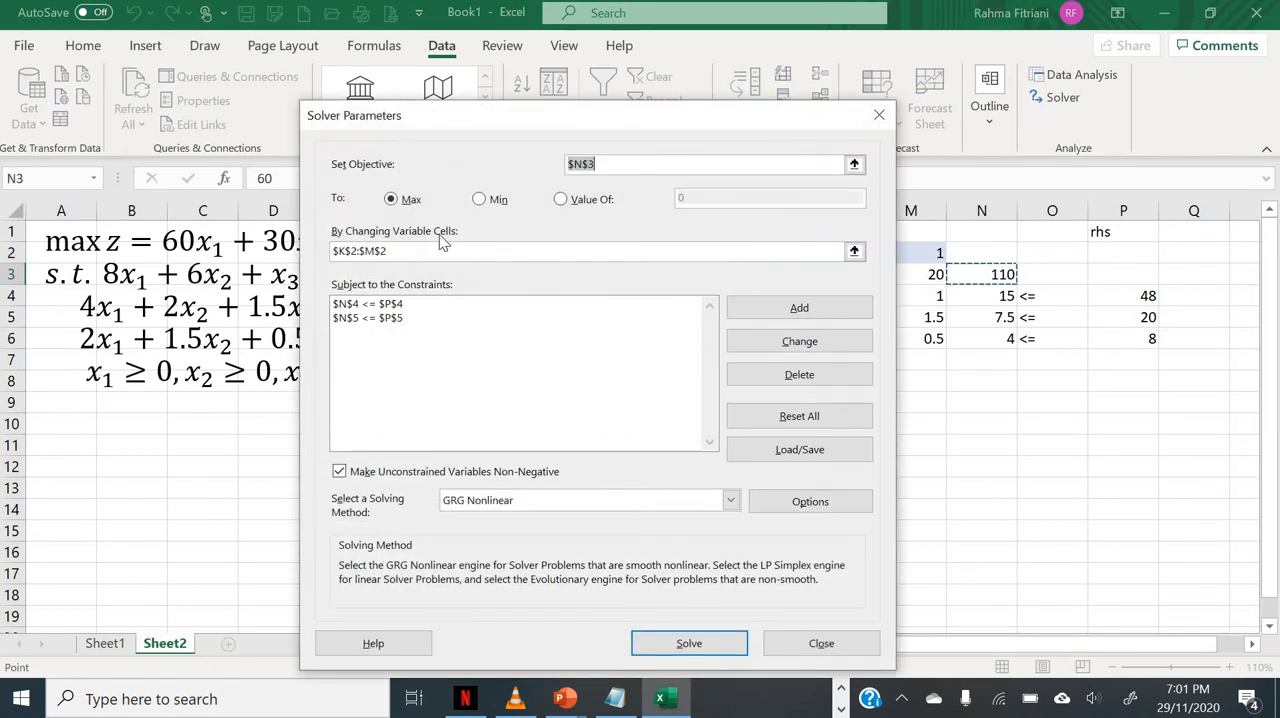
Step: Delete the two single-cell constraints on N4 and N5 from the Solver constraint list
left_click(413, 318)
left_click(500, 304)
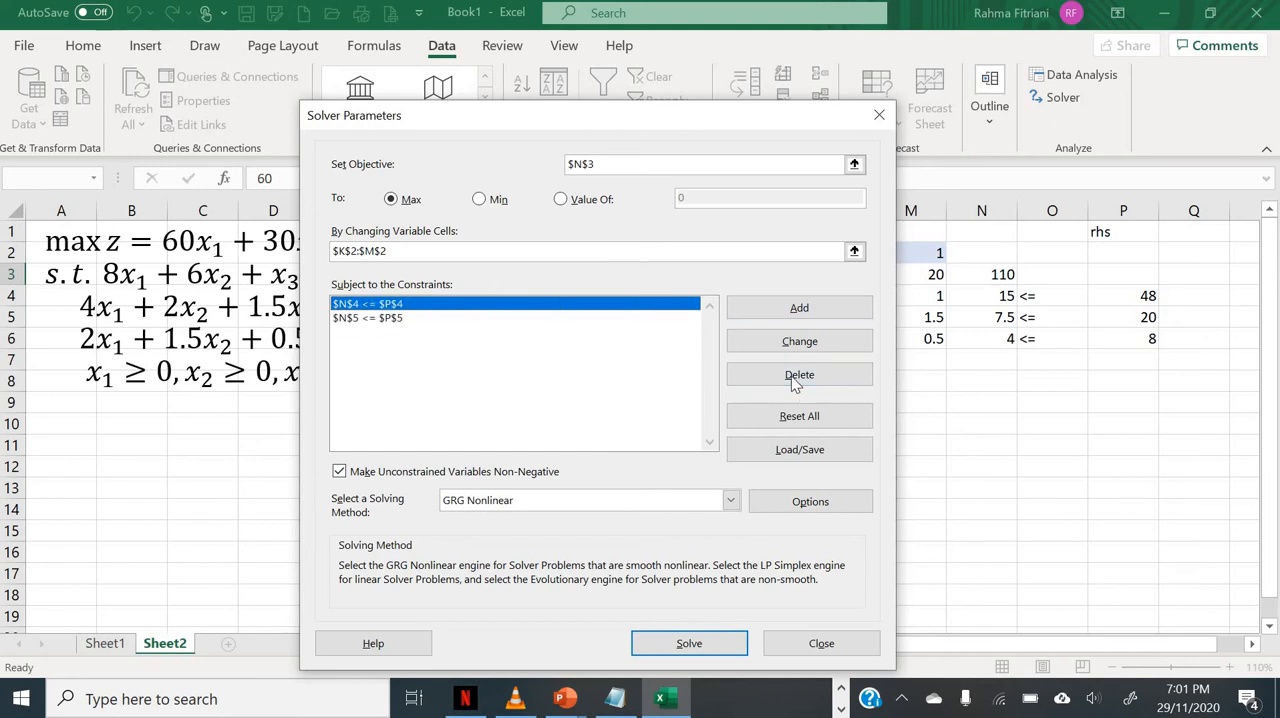
left_click(795, 377)
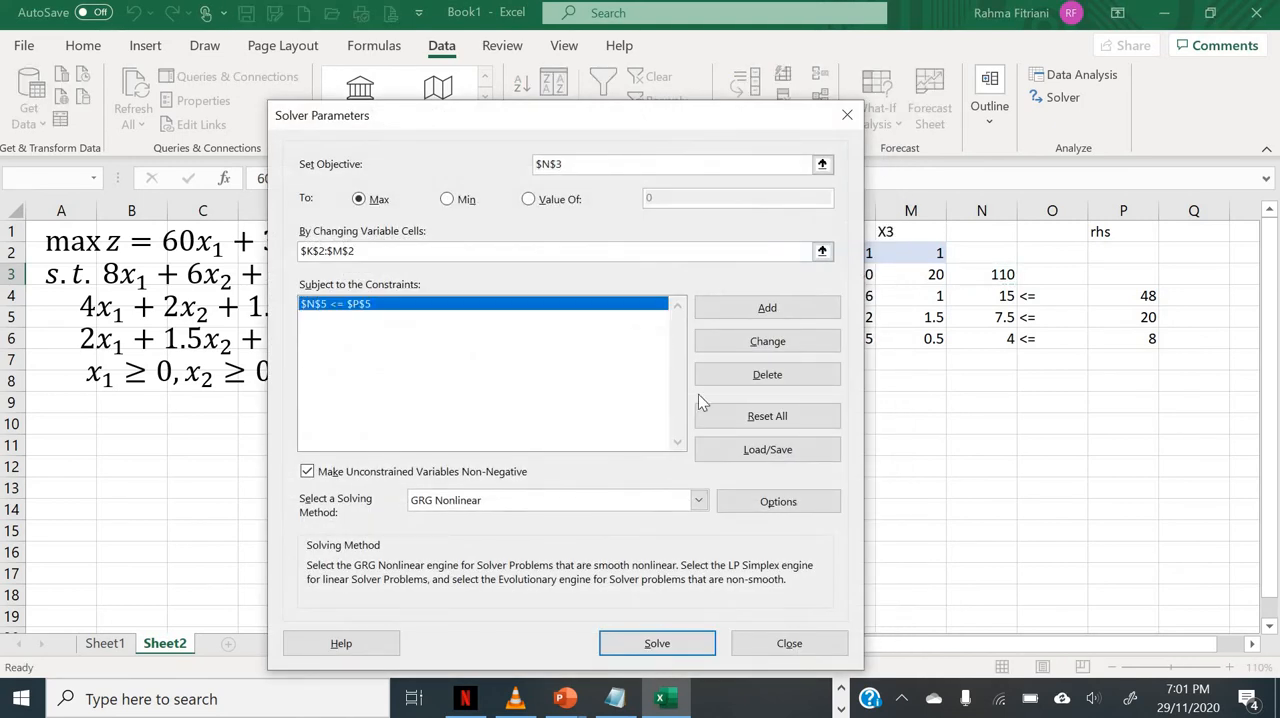
left_click(758, 384)
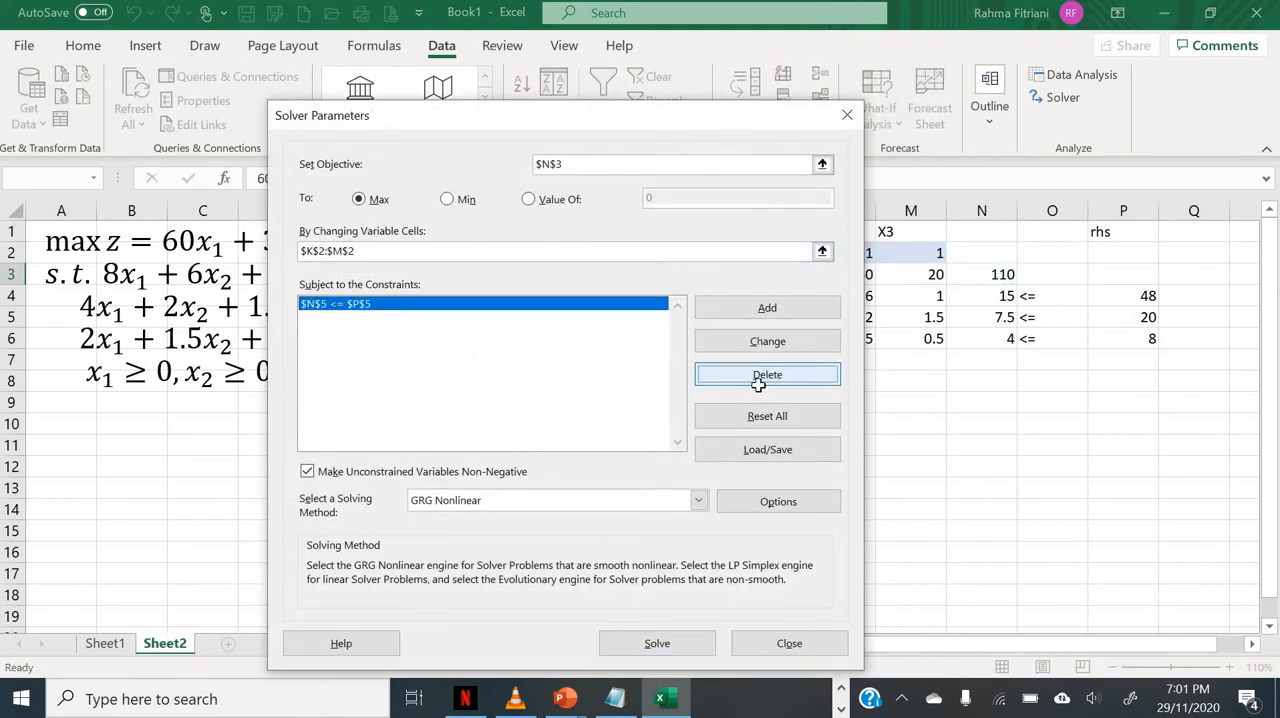
Step: Add one Solver constraint covering all three limits: N4:N6 <= P4:P6
left_click(734, 308)
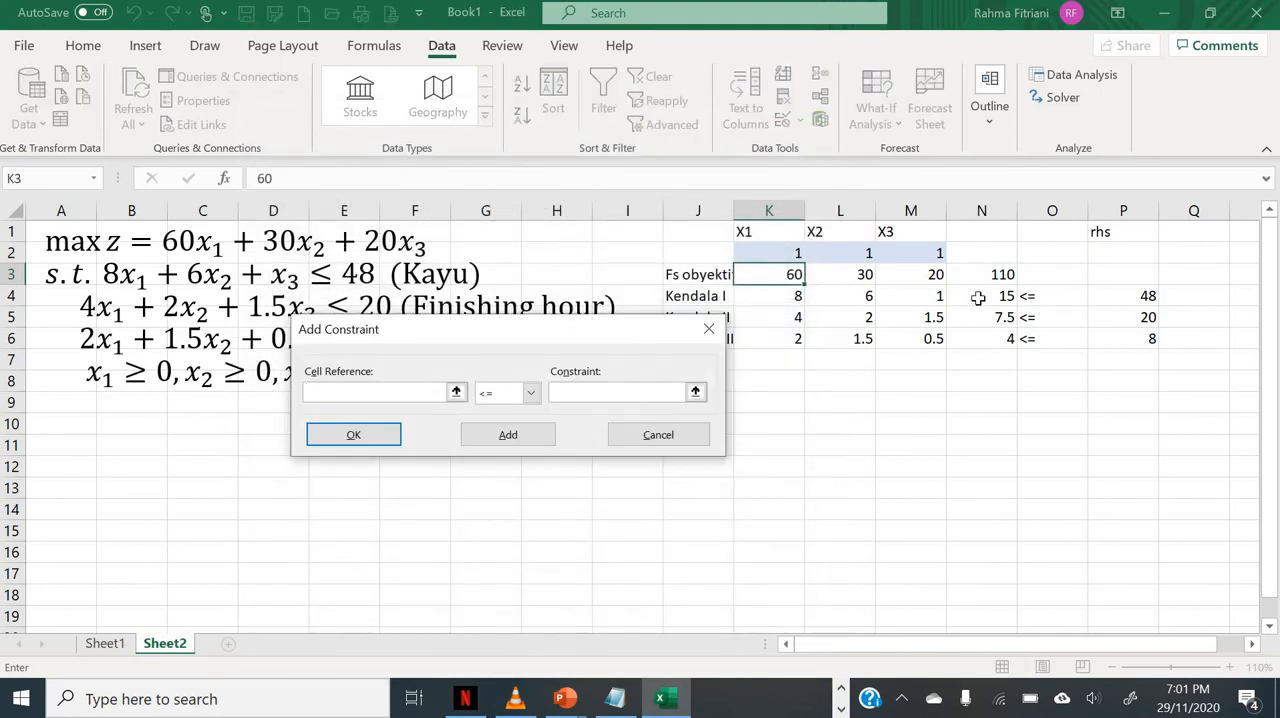
left_click_drag(973, 295, 971, 338)
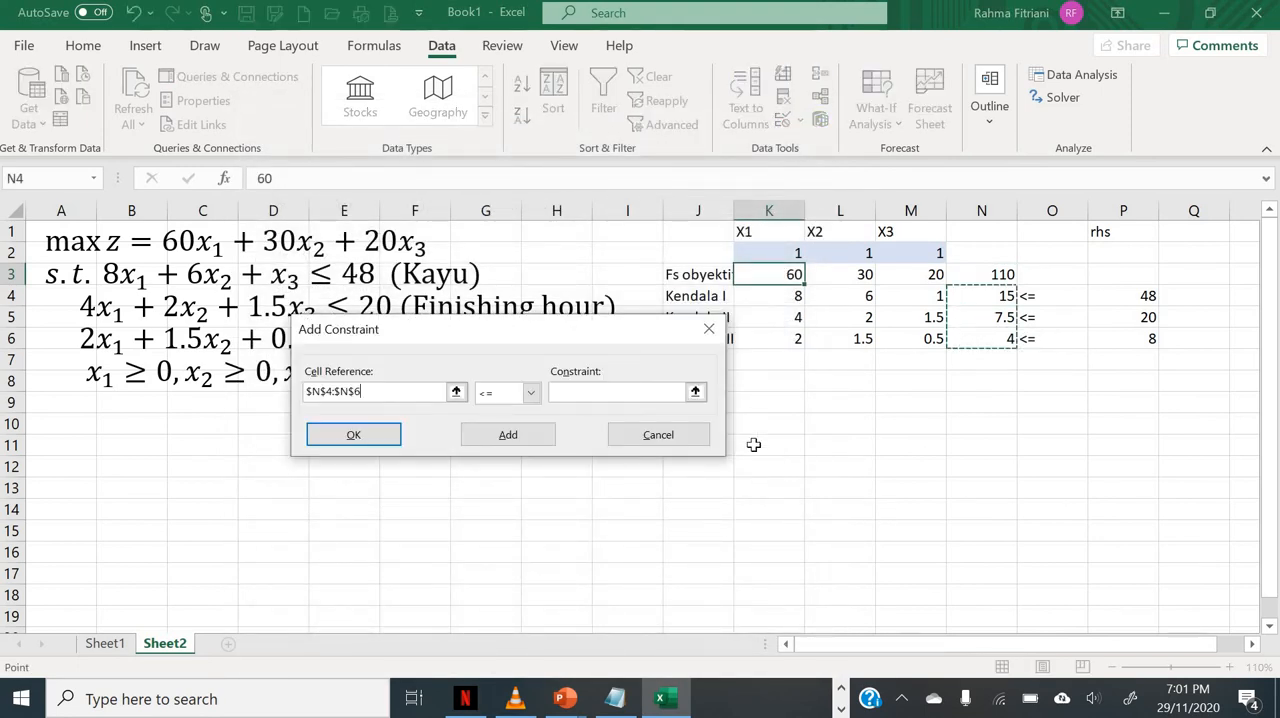
left_click(664, 396)
left_click_drag(1110, 294, 1108, 338)
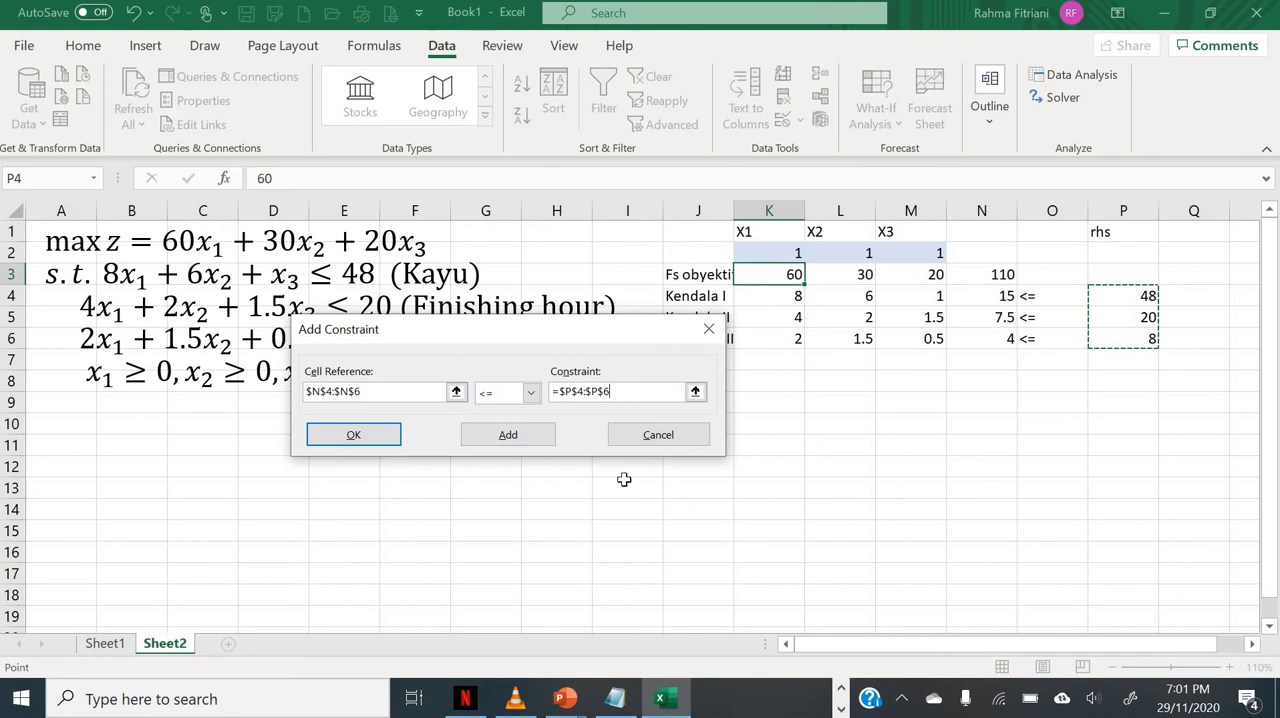
left_click(383, 435)
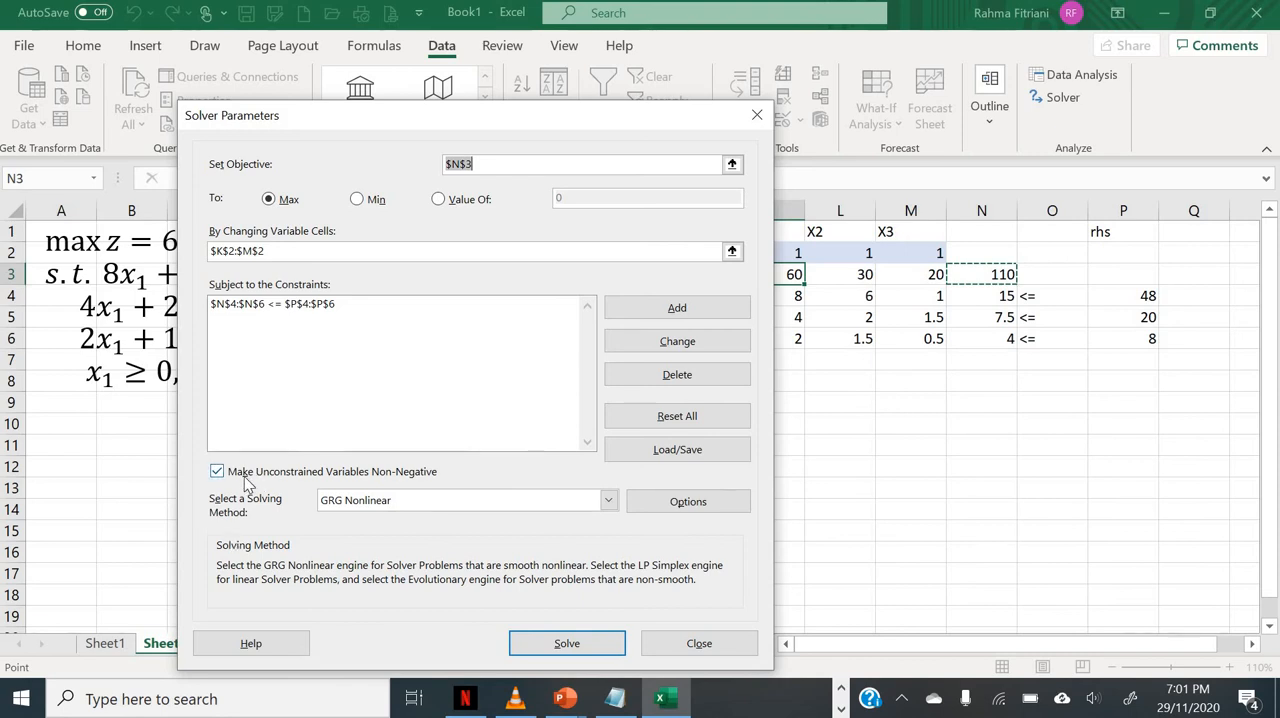
Step: Choose Simplex LP as the solving method and enable Show Iteration Results in the Solver options
left_click(462, 500)
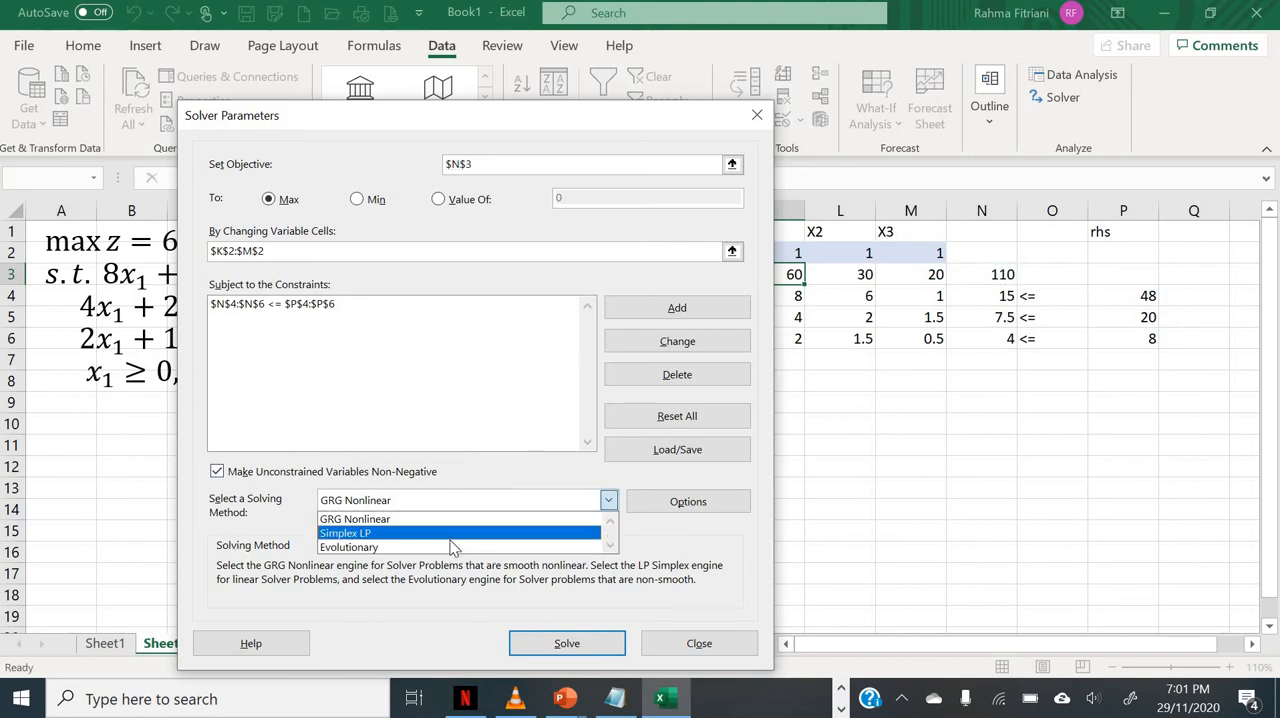
left_click(450, 537)
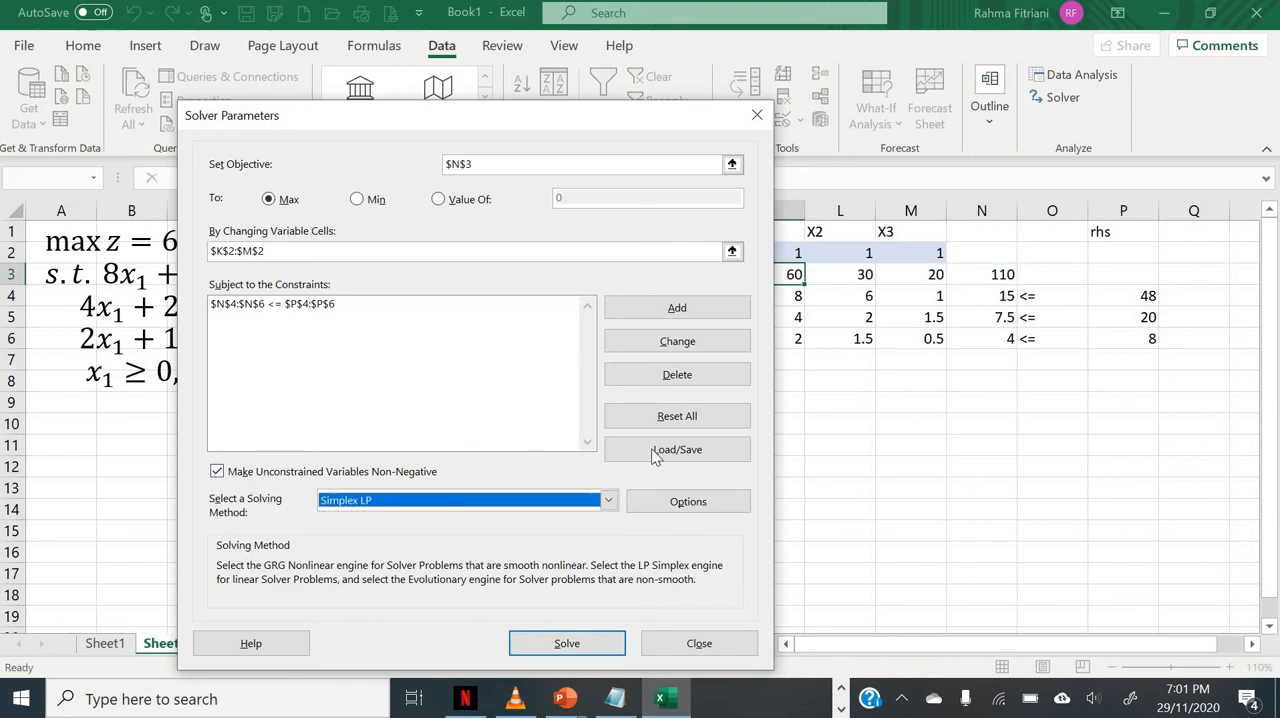
left_click(687, 503)
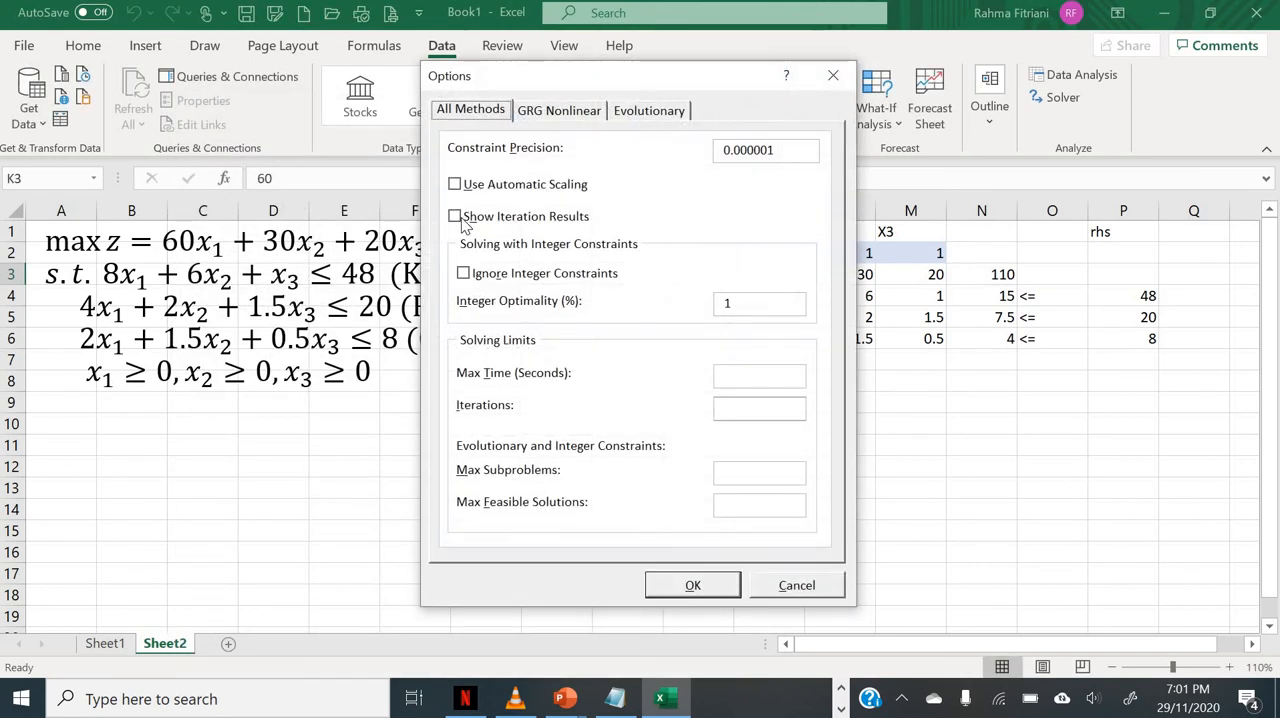
left_click(460, 219)
left_click_drag(708, 88, 420, 95)
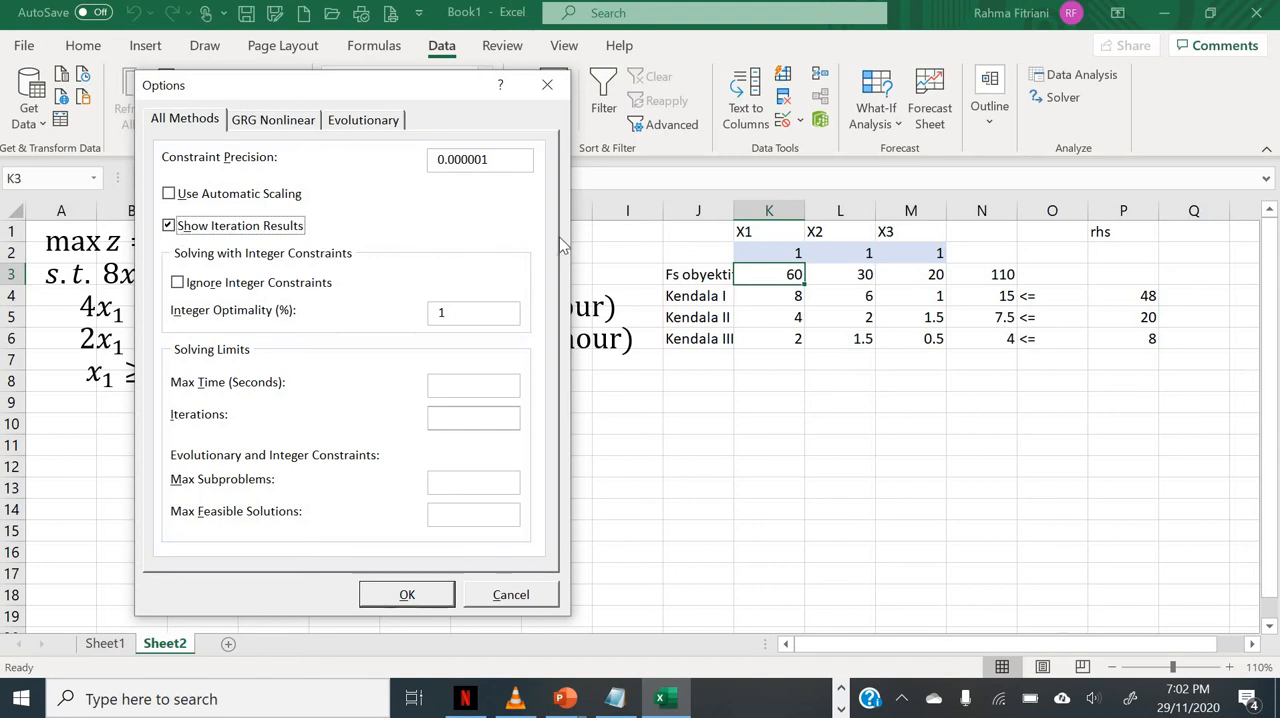
left_click(416, 599)
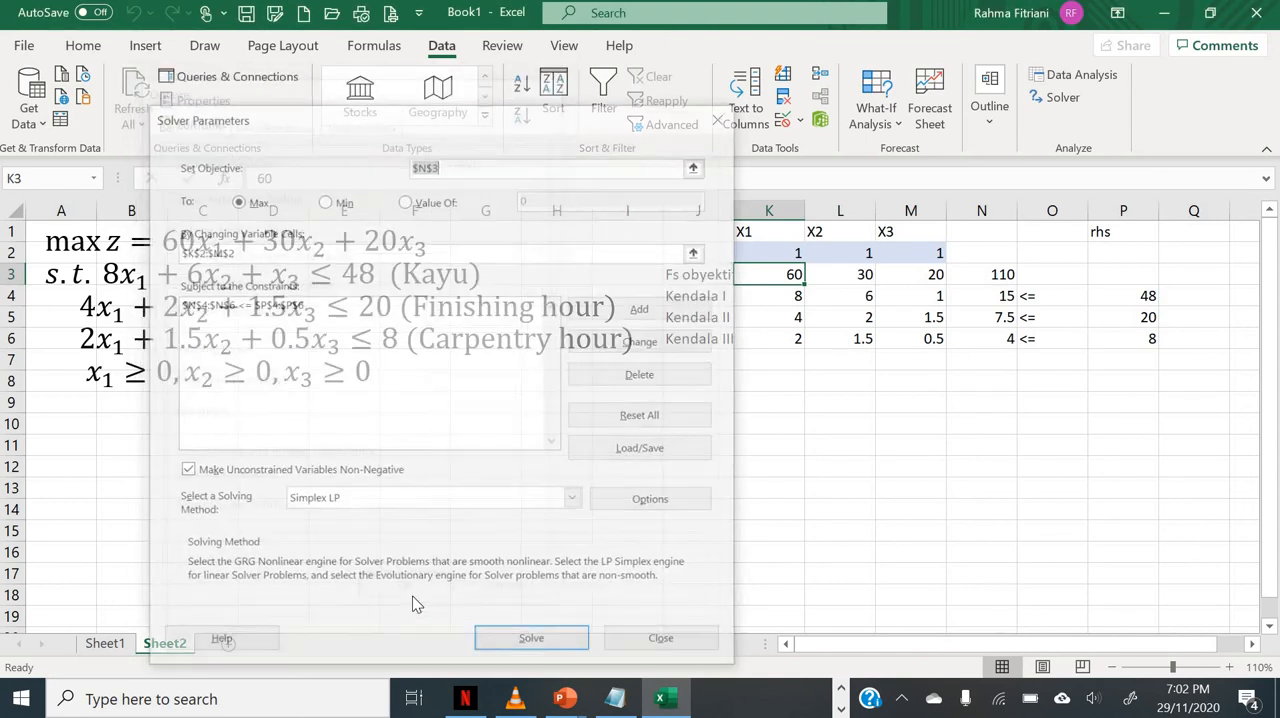
Step: Solve the model, continuing through each trial solution until the Solver results are reached
left_click_drag(445, 120, 324, 95)
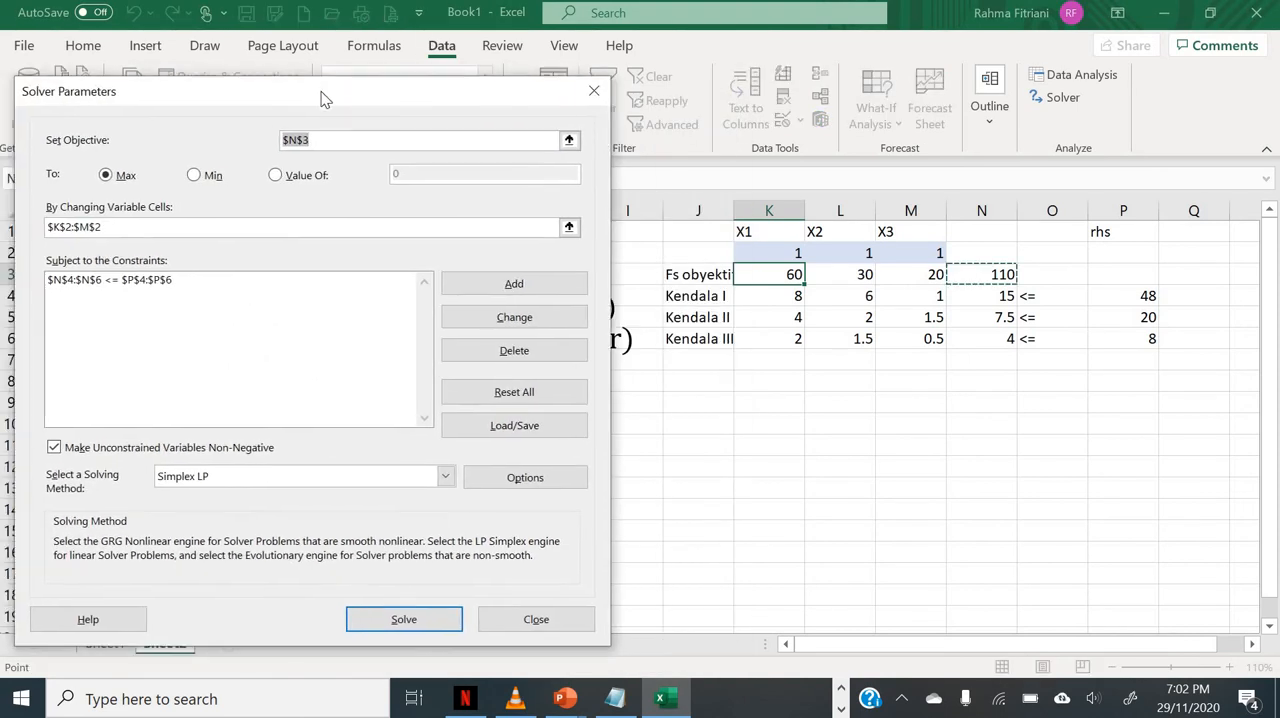
left_click(405, 621)
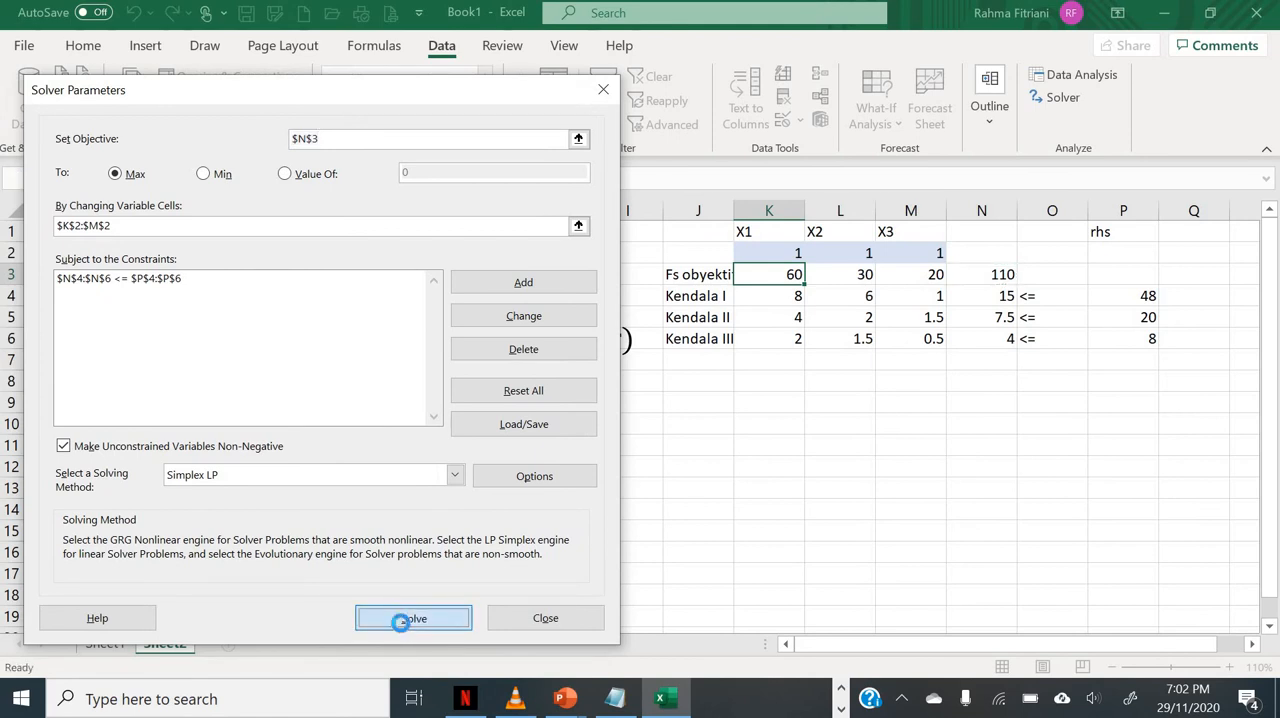
left_click_drag(615, 278, 574, 408)
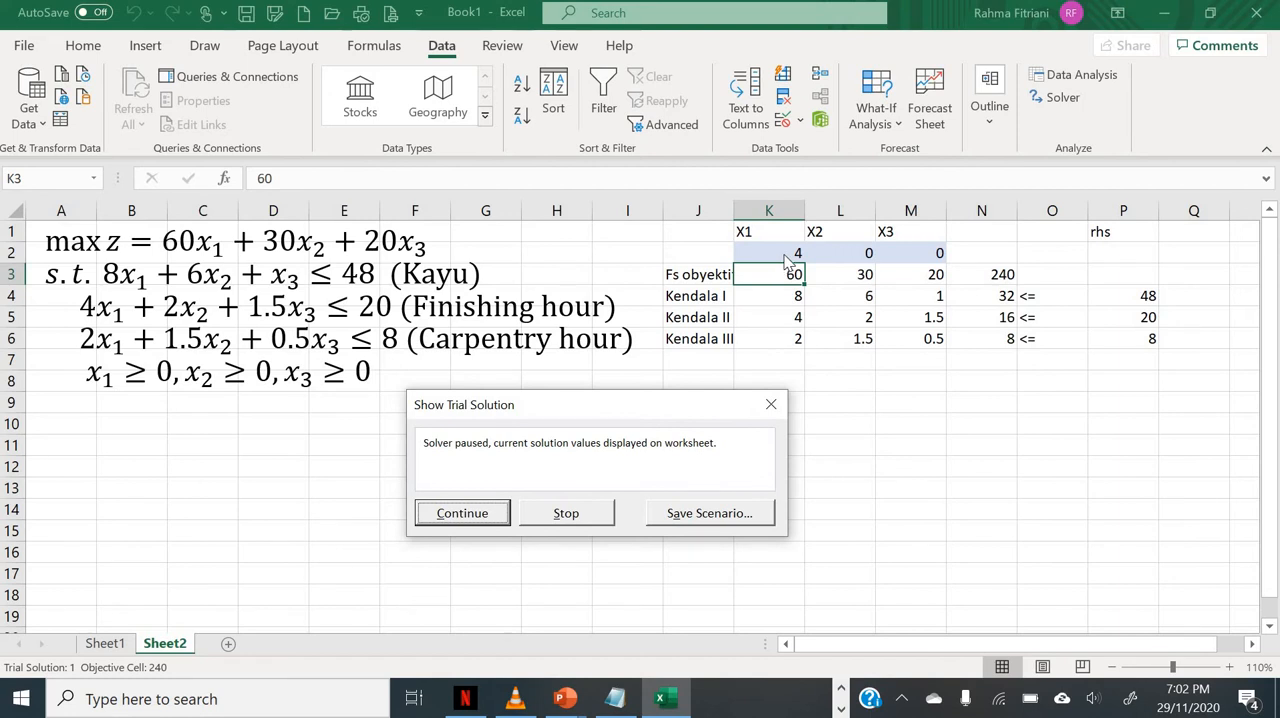
left_click(466, 514)
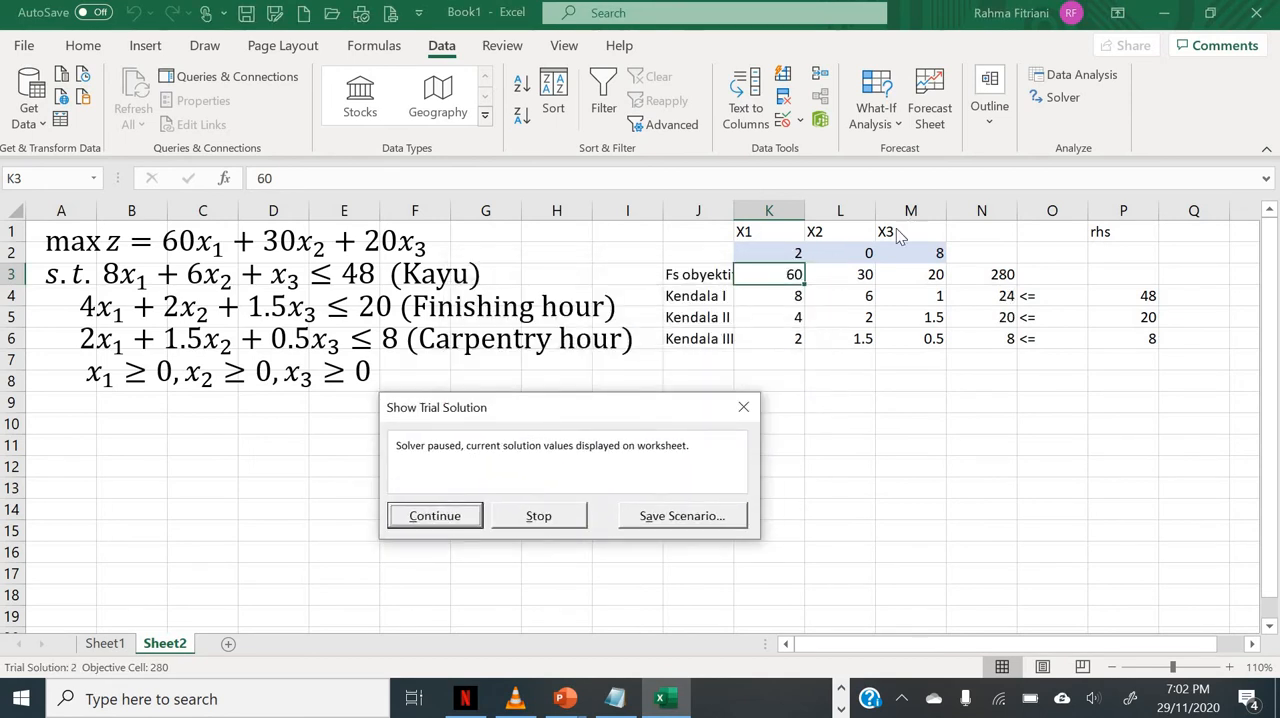
left_click(460, 521)
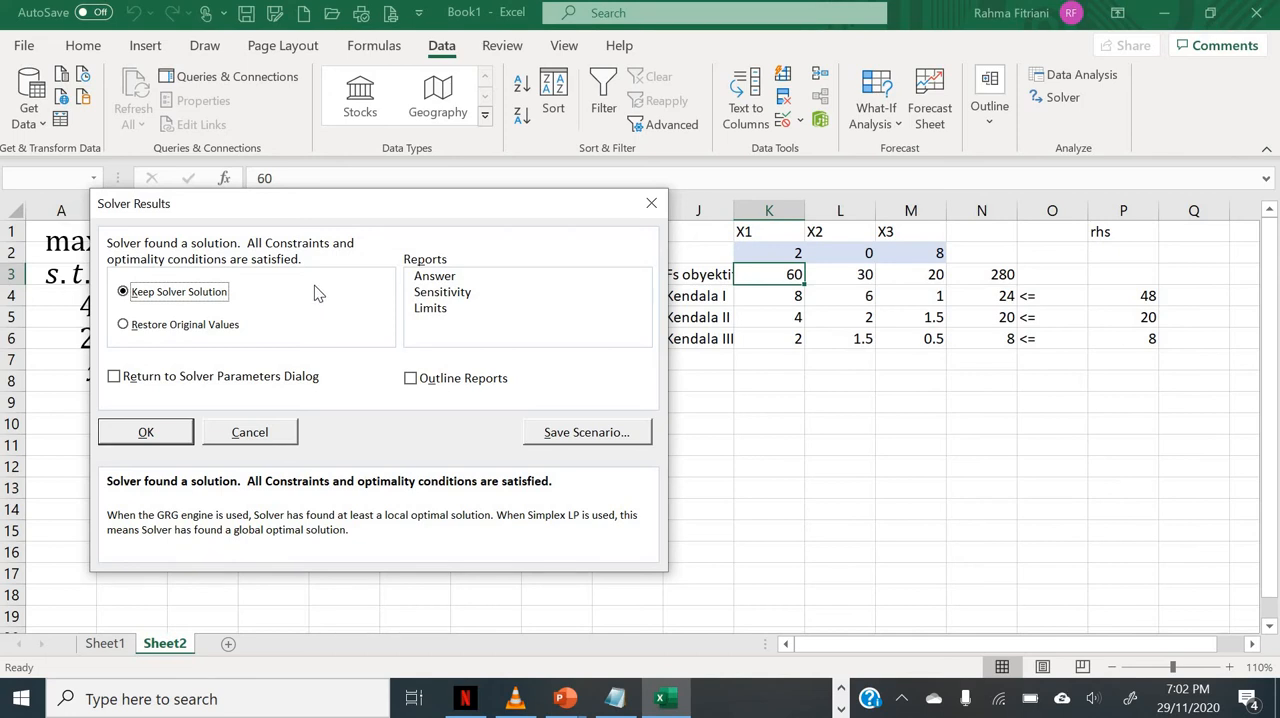
Step: Keep the Solver solution and generate the Answer and Sensitivity reports
left_click(428, 285)
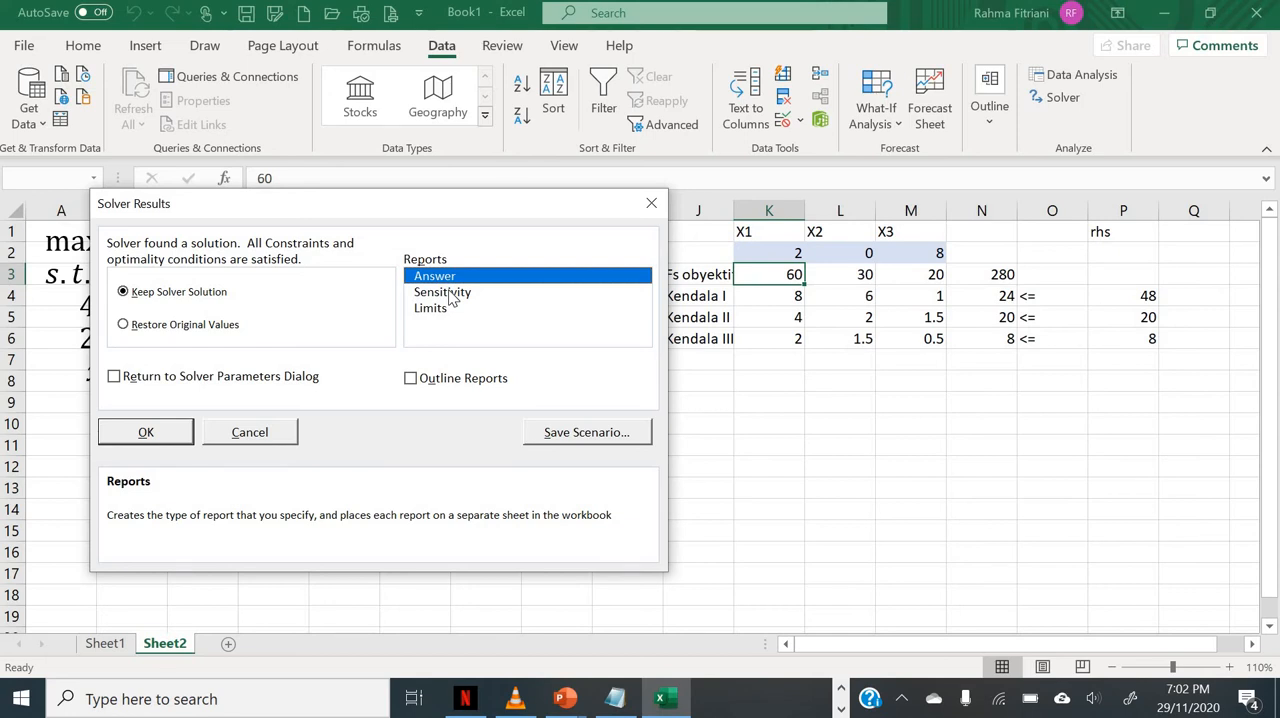
left_click(453, 297)
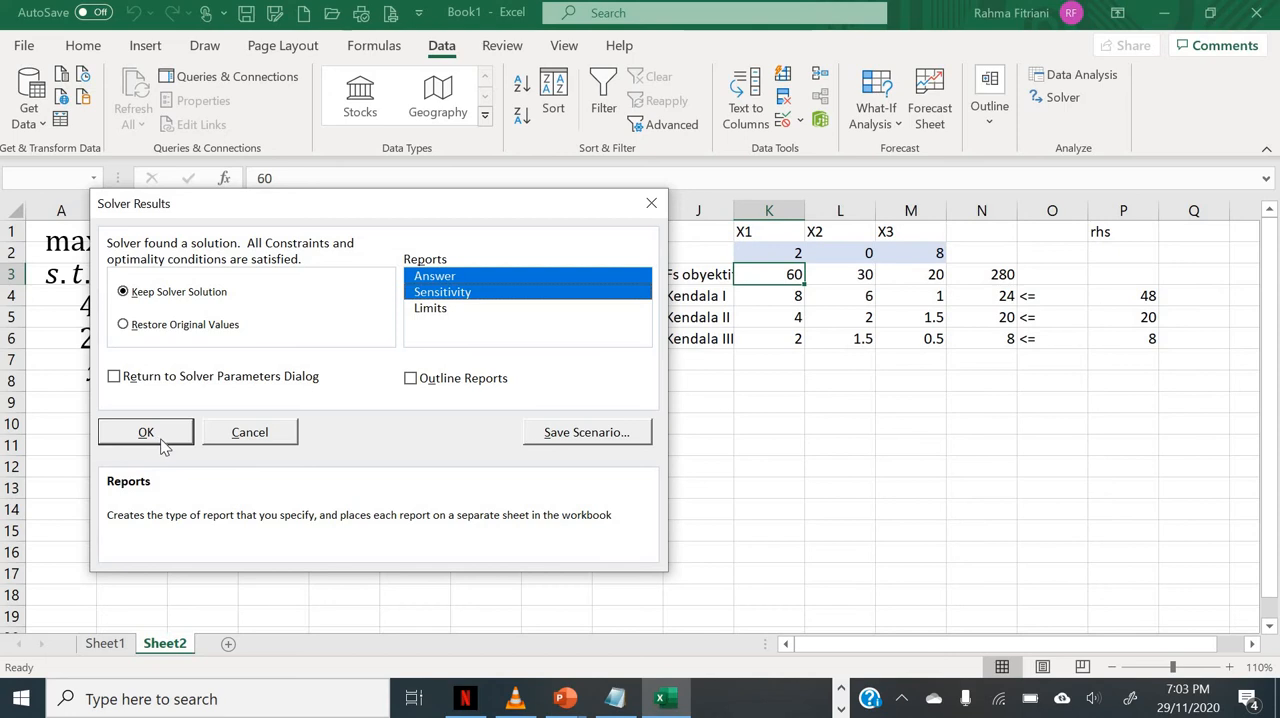
left_click(148, 436)
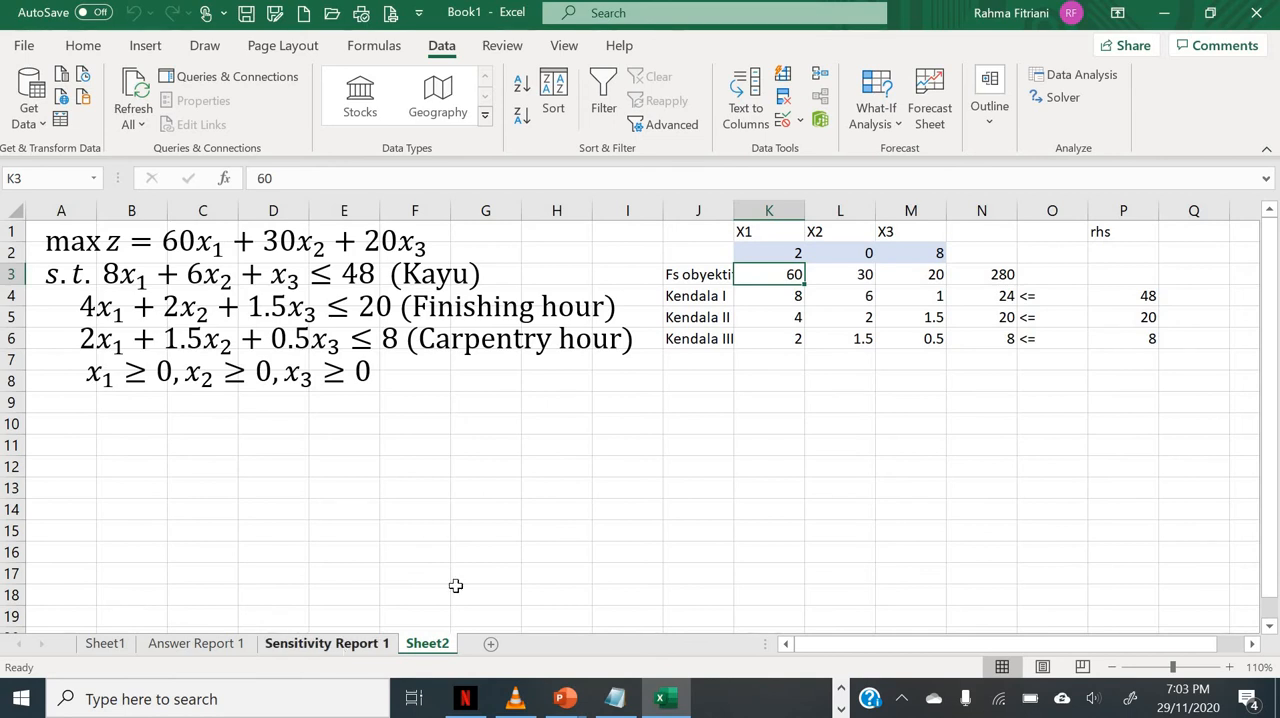
Step: Examine the solved constraint totals in N4:N6 and the optimal values of X1, X2 and X3 in K2:M2 on Sheet2
left_click(932, 398)
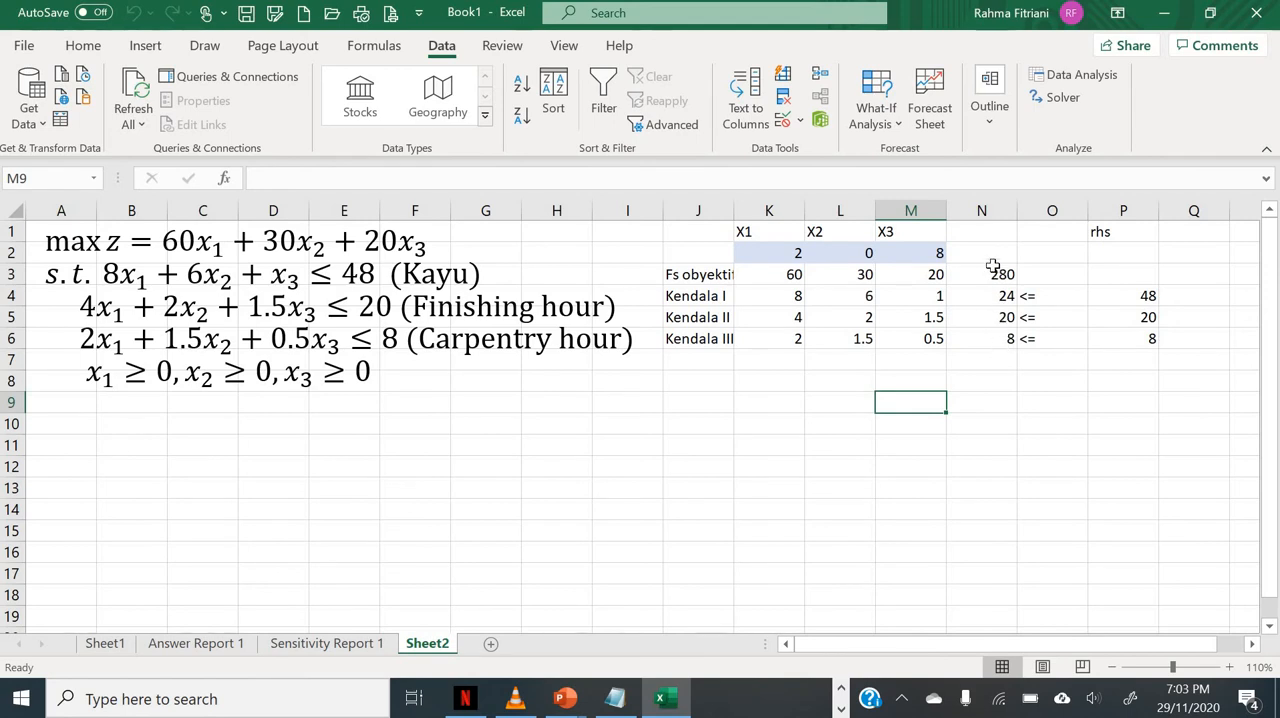
left_click(991, 297)
left_click(992, 318)
left_click(997, 340)
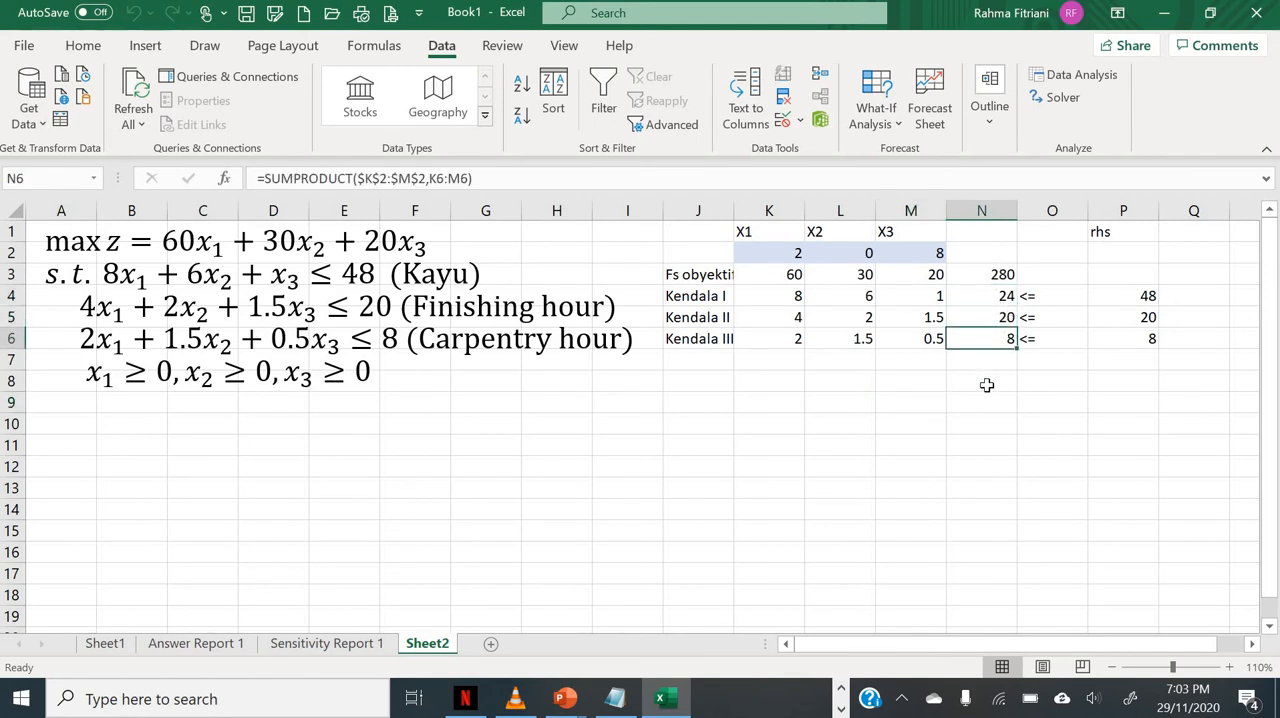
left_click(988, 292)
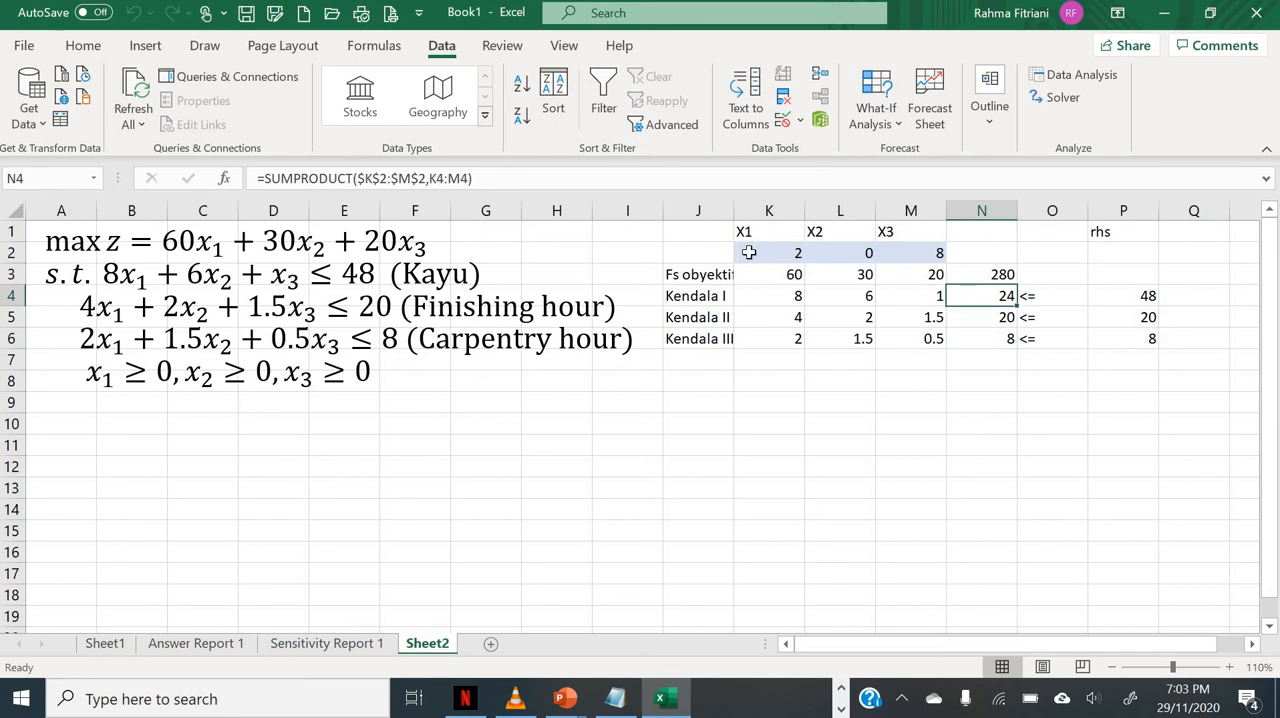
left_click(792, 253)
left_click(828, 253)
left_click(909, 253)
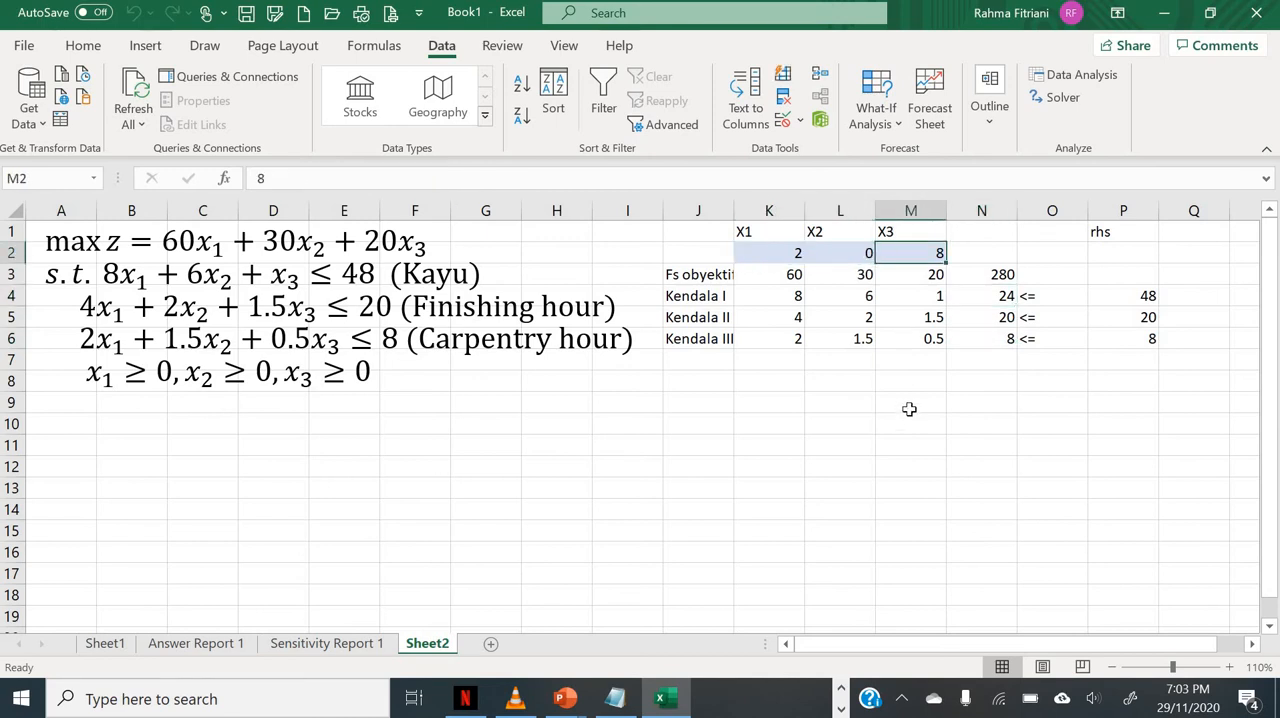
left_click(988, 298)
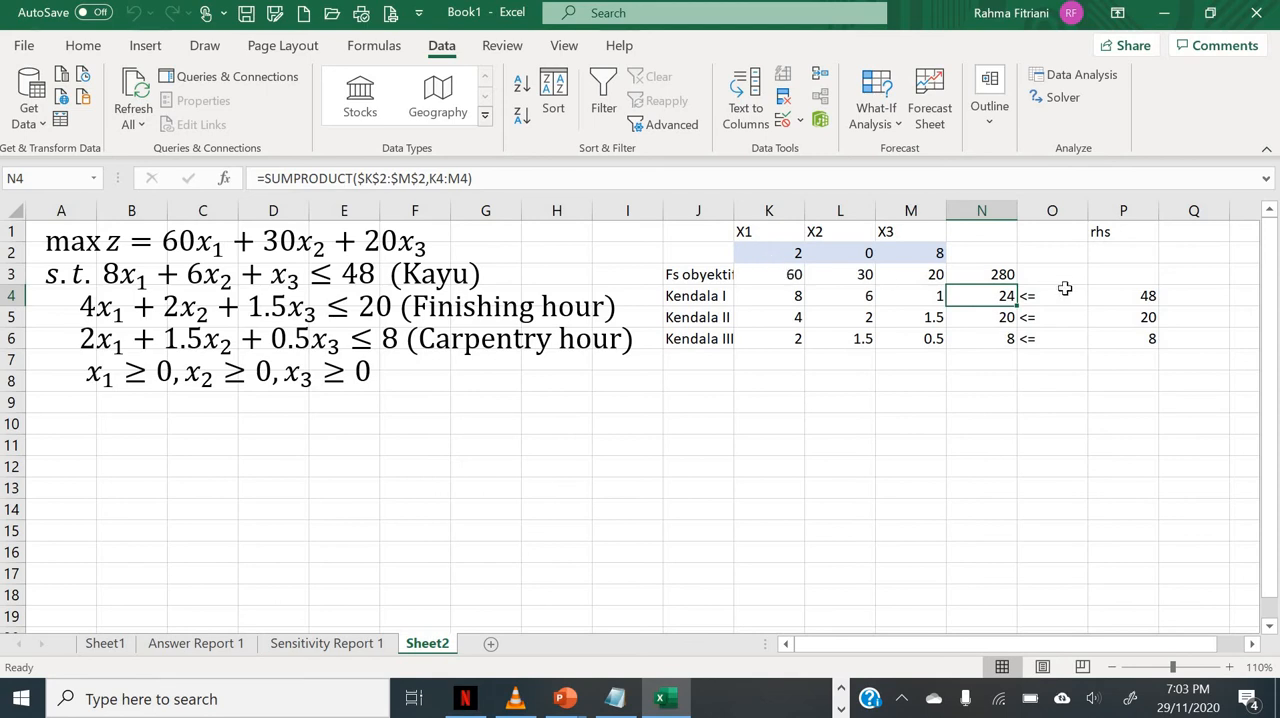
left_click(991, 341)
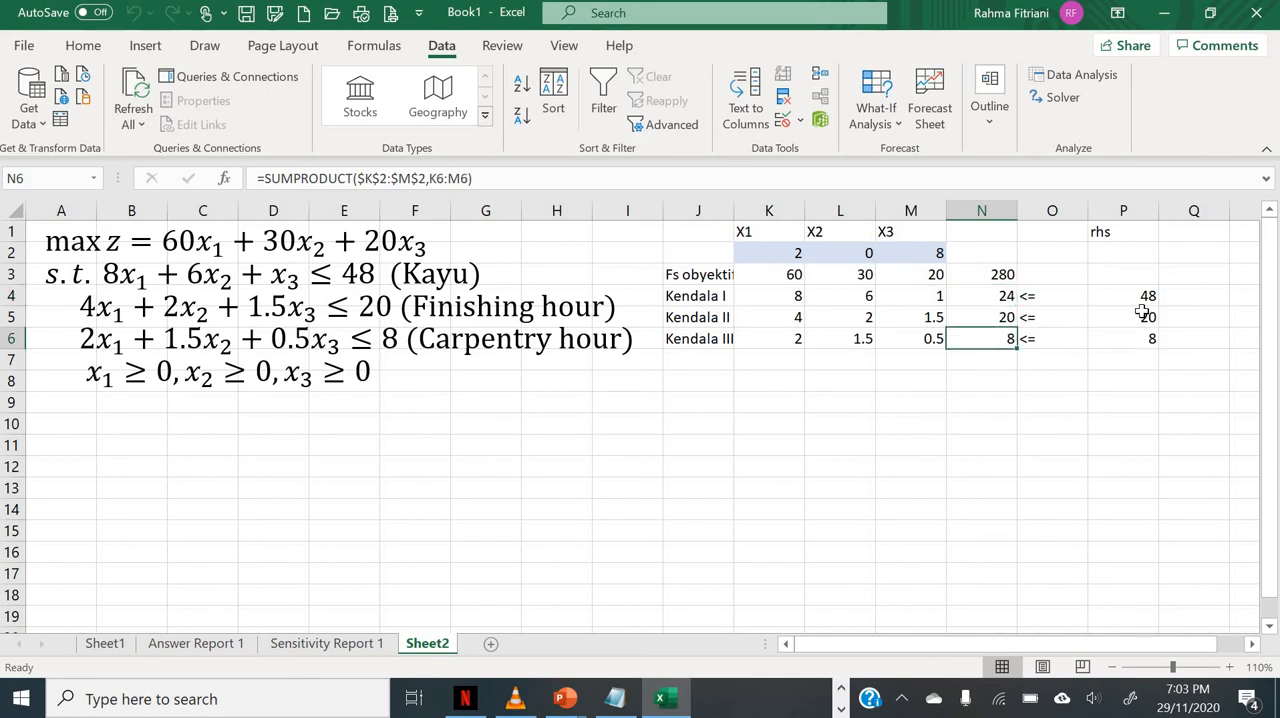
left_click(963, 298)
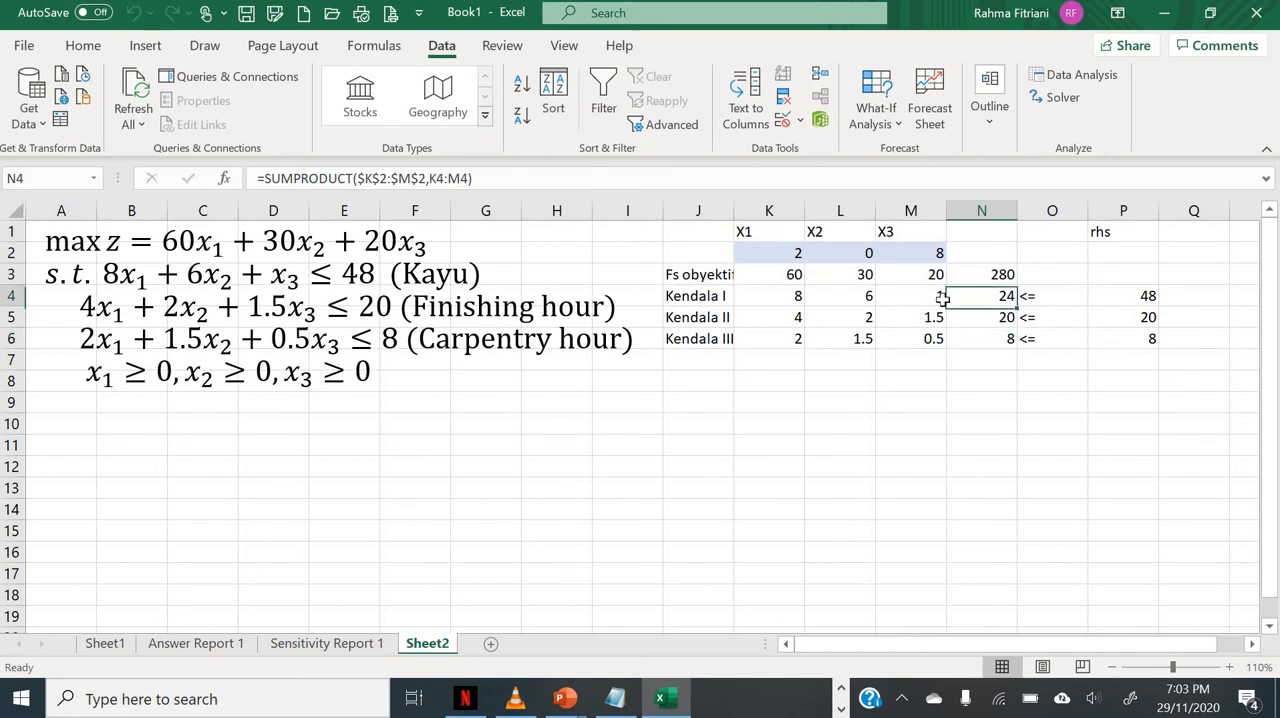
left_click(775, 259)
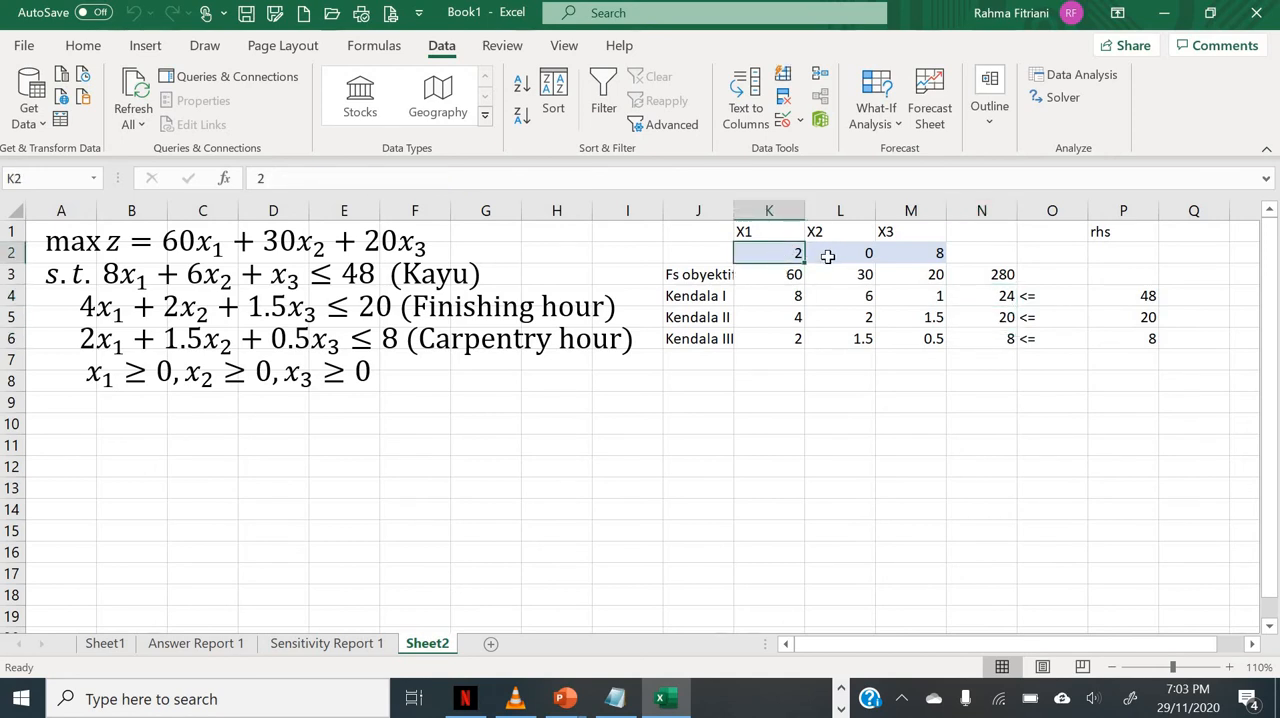
key("Tab")
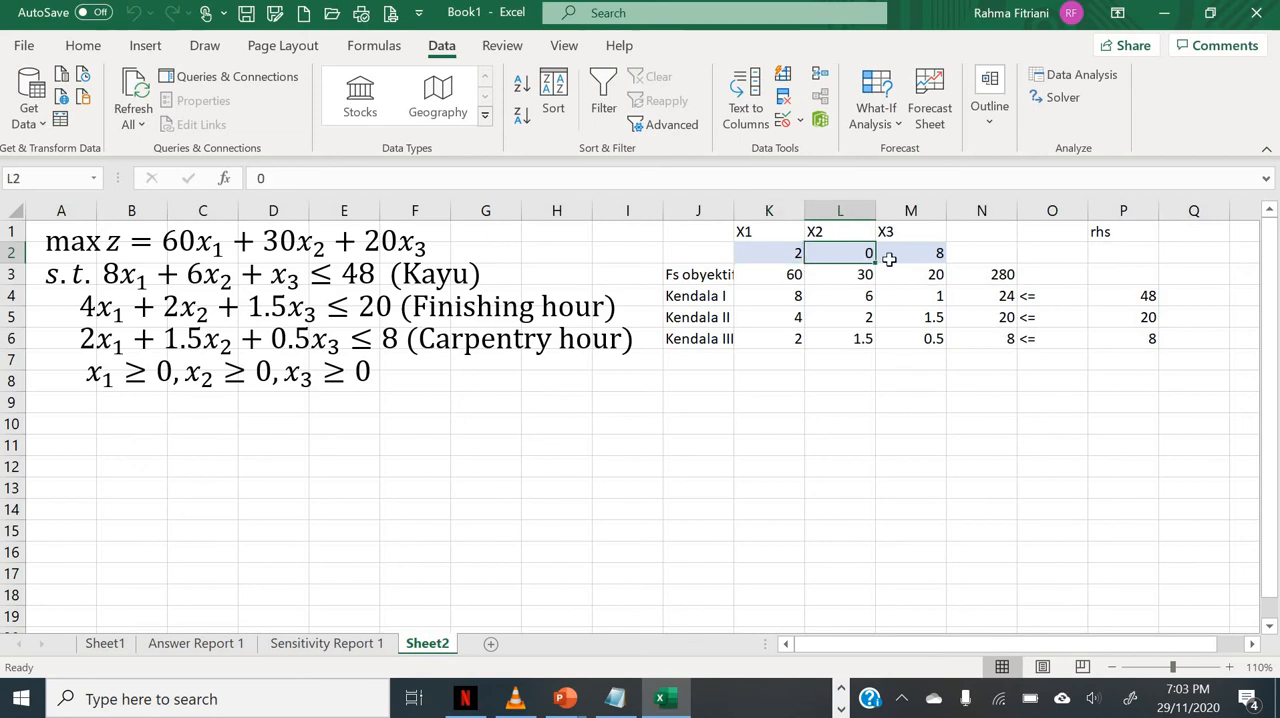
key("Tab")
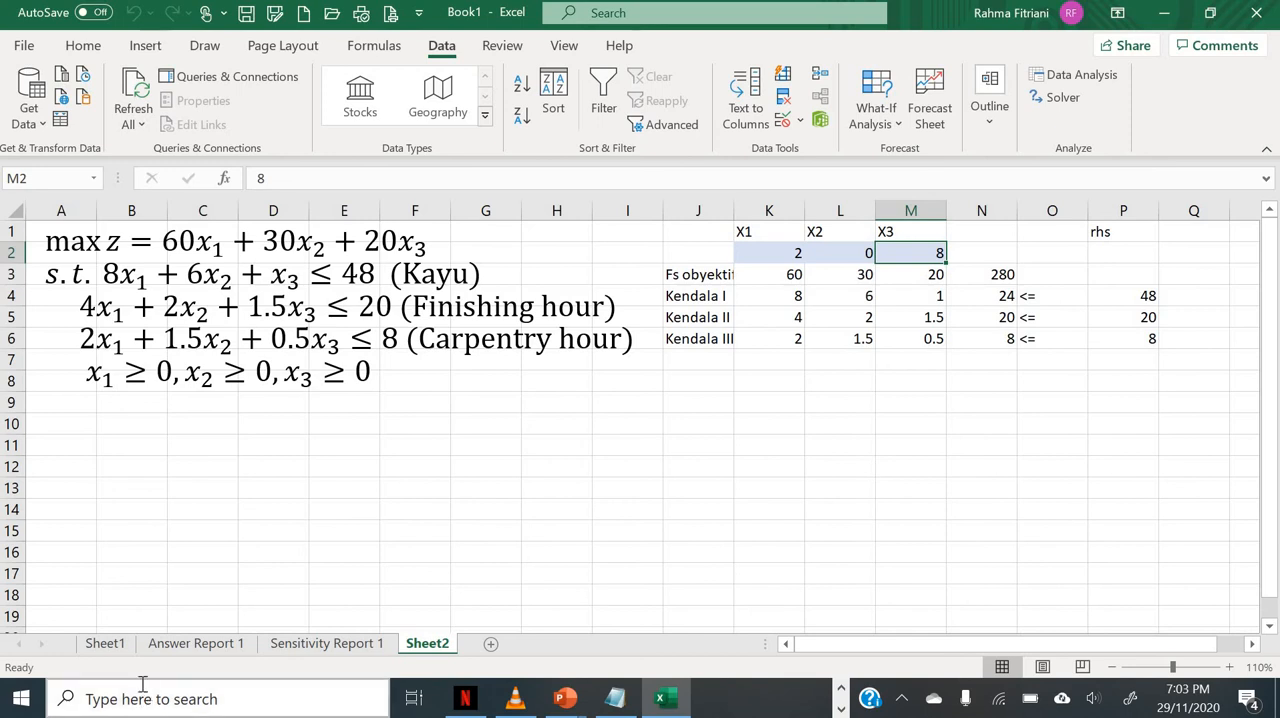
Step: Open Answer Report 1 and review the final values of X1, X2 and X3 in the Variable Cells table
left_click(199, 645)
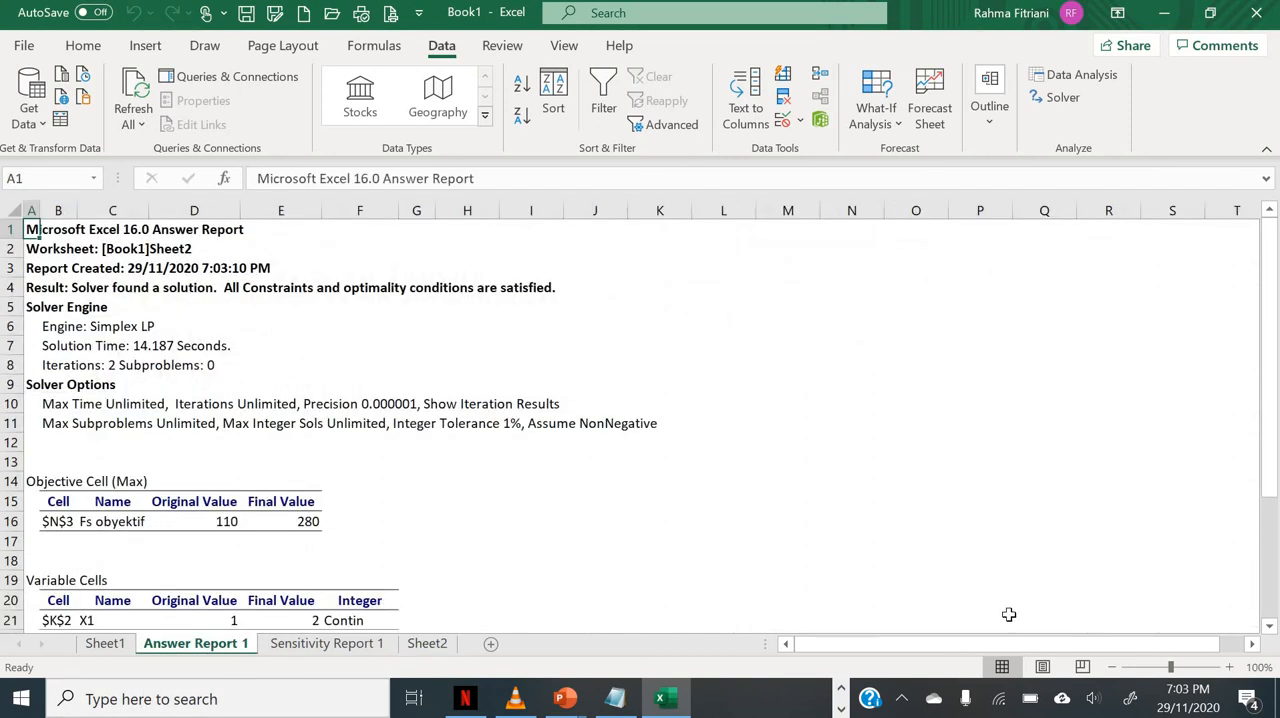
left_click(1231, 669)
left_click(1231, 669)
scroll(718, 545, "down", 4)
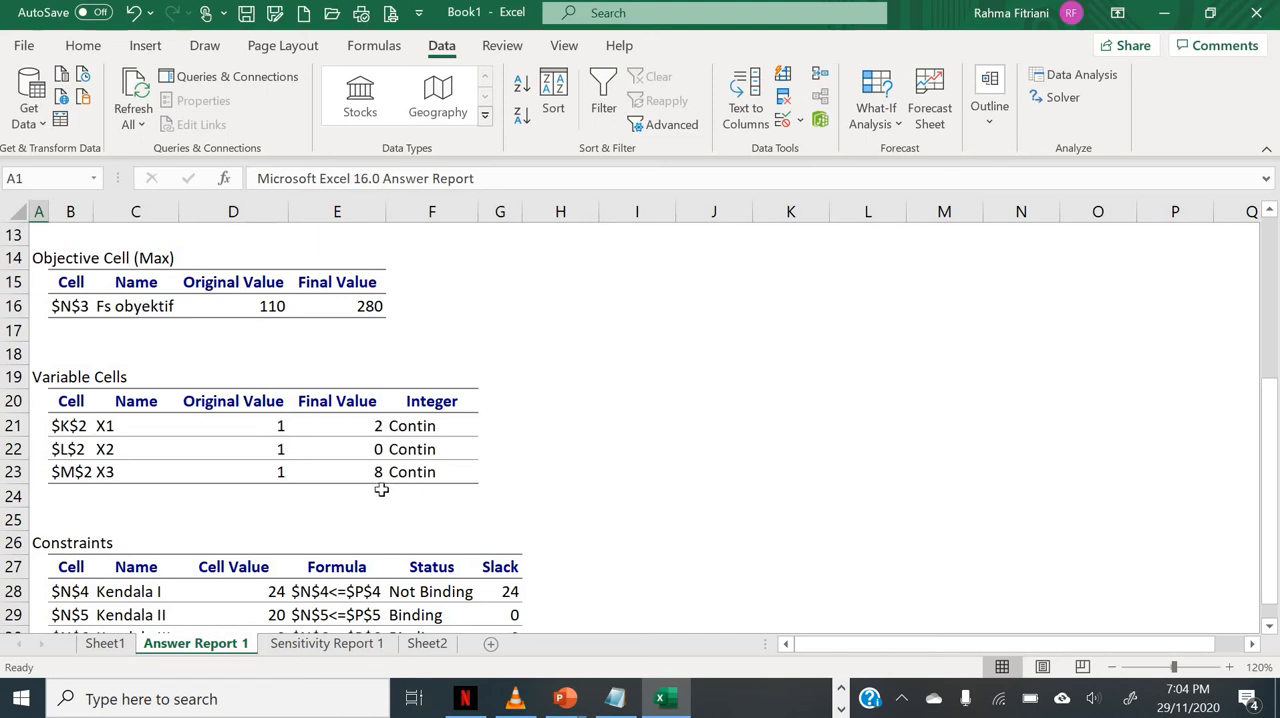
left_click(335, 424)
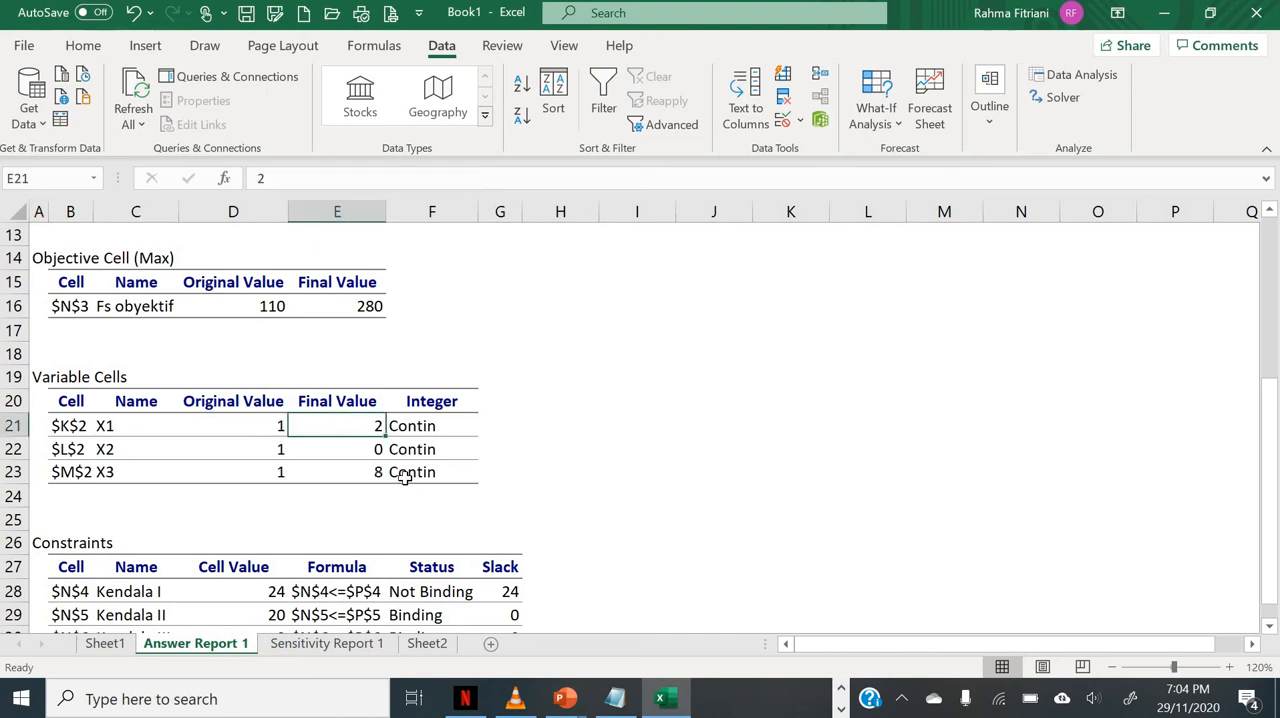
key("Down")
key("Down")
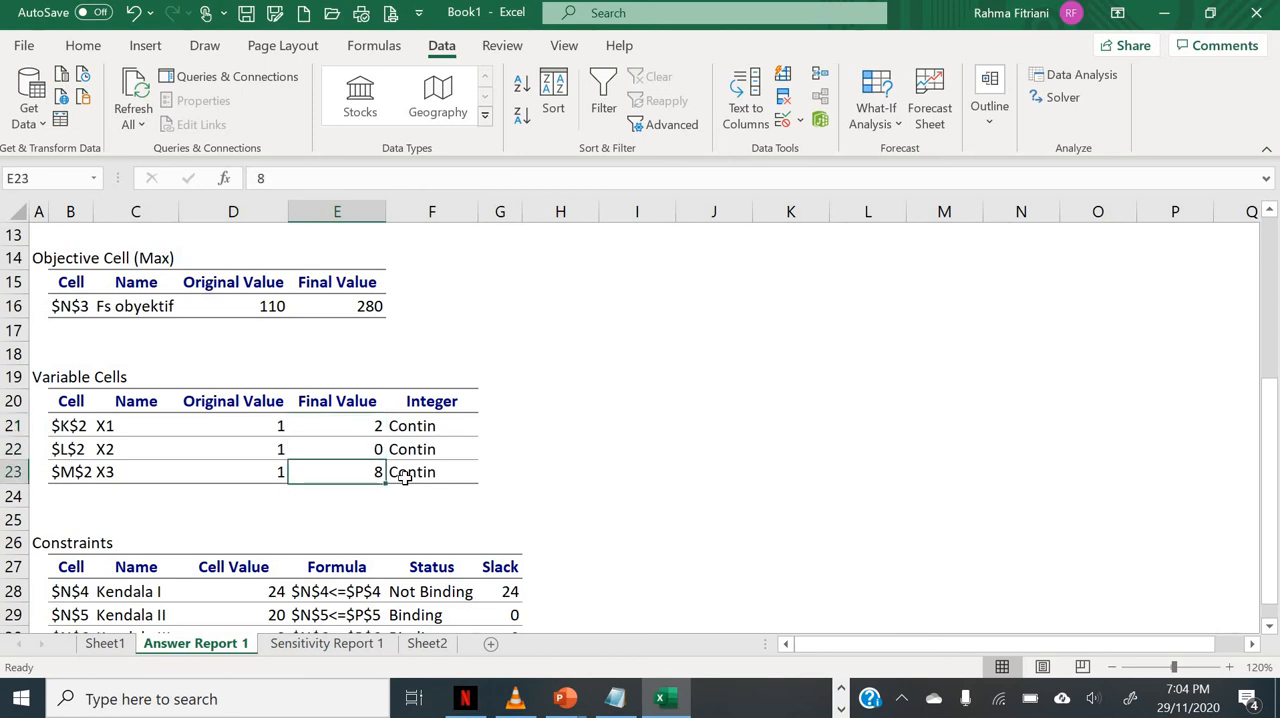
Step: Examine the slack, binding status and cell value of the three constraints in the Answer Report's Constraints table
scroll(405, 480, "down", 2)
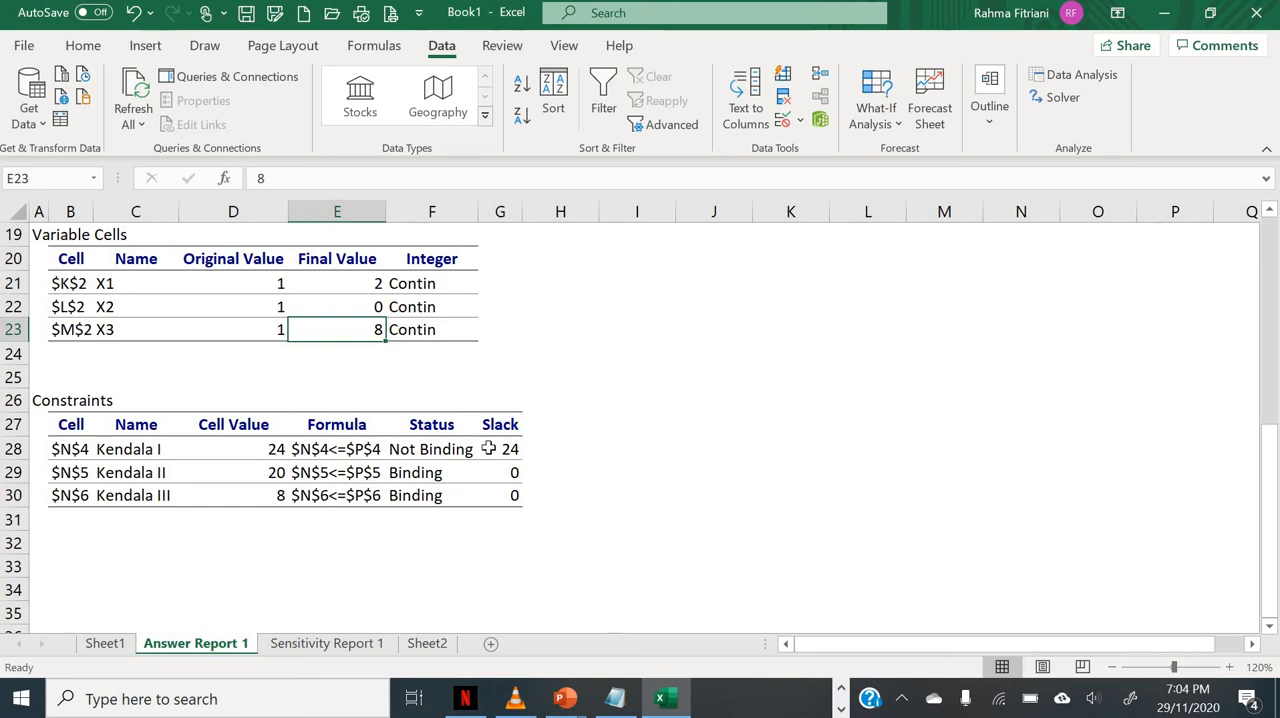
left_click(493, 449)
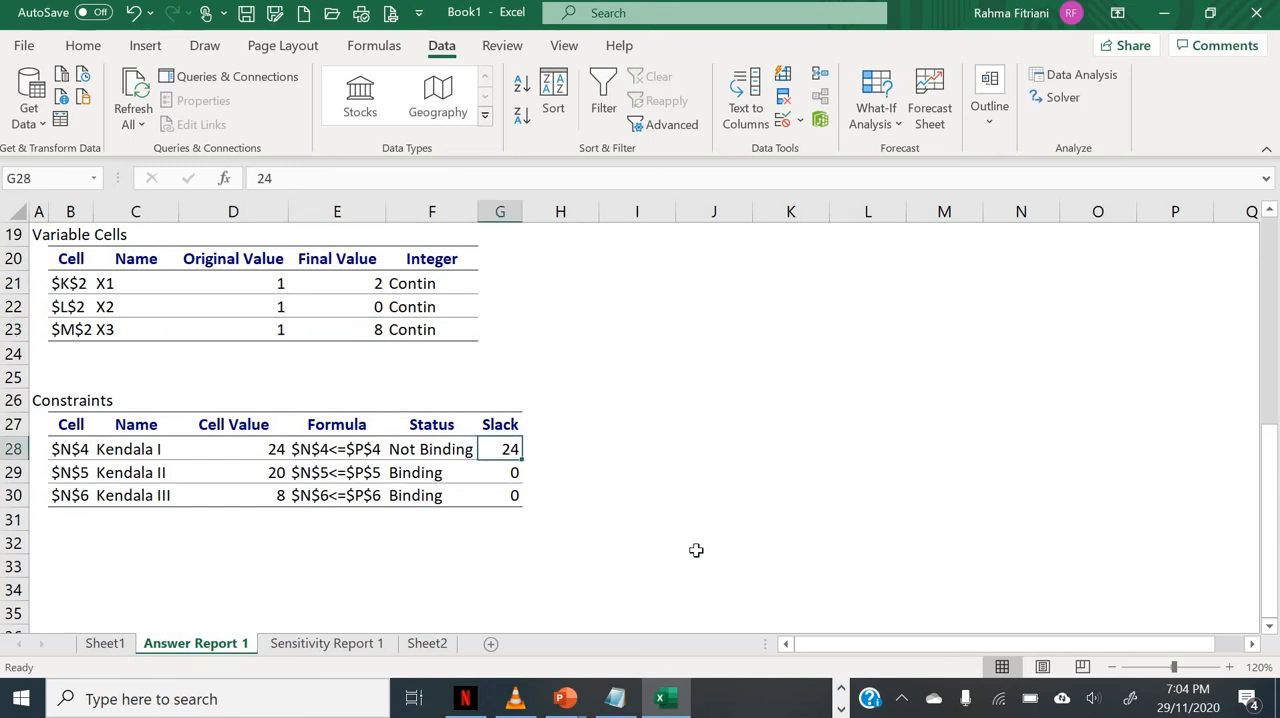
key("Down")
key("Down")
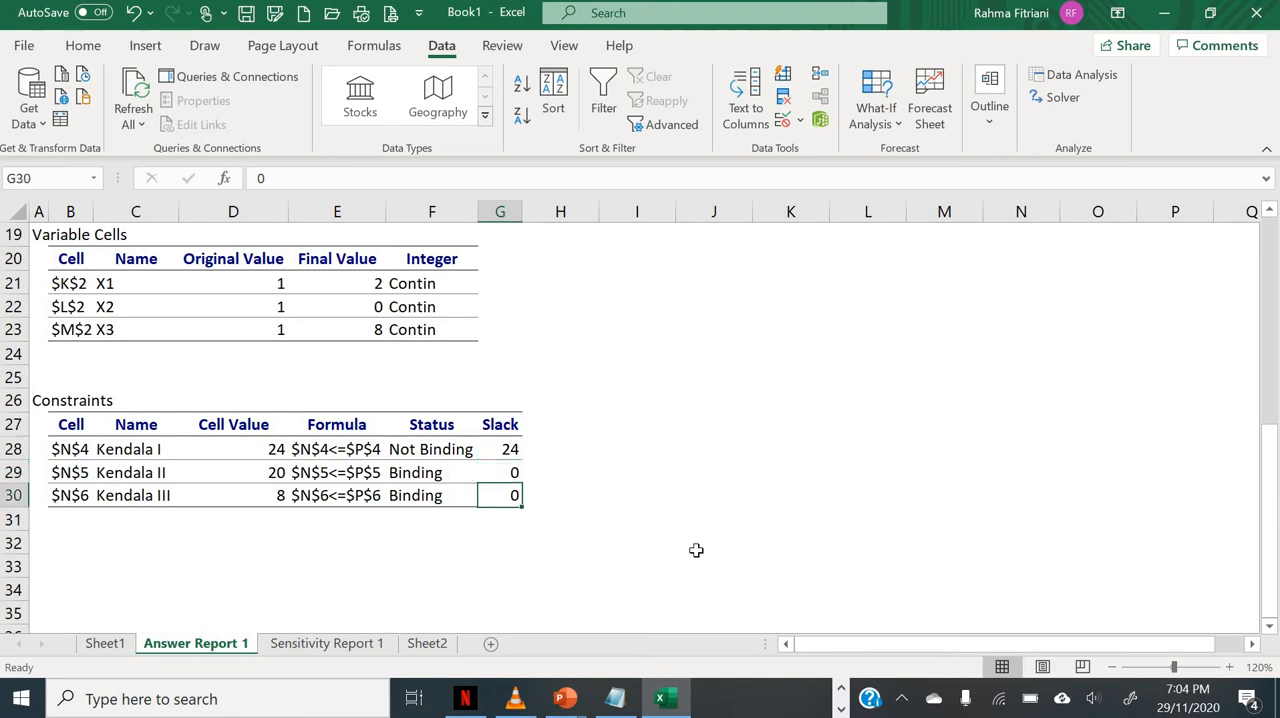
key("Up")
key("Up")
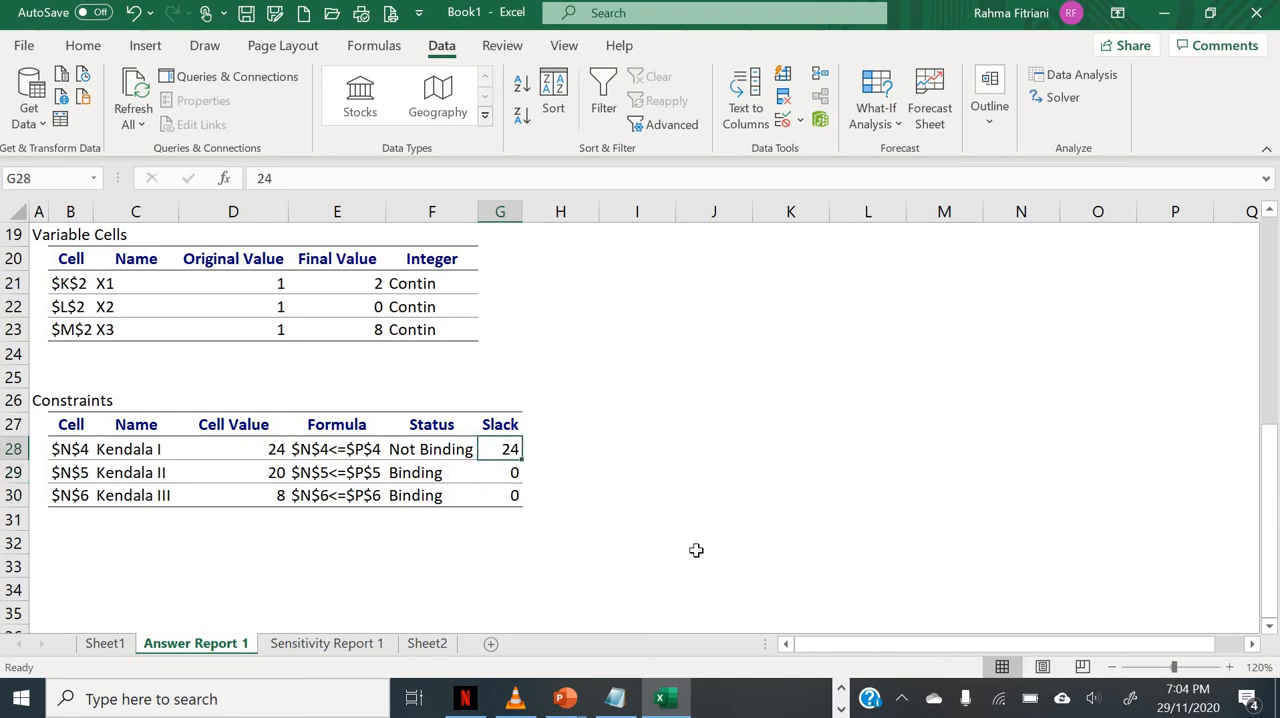
key("Down")
key("Down")
key("Up")
key("Up")
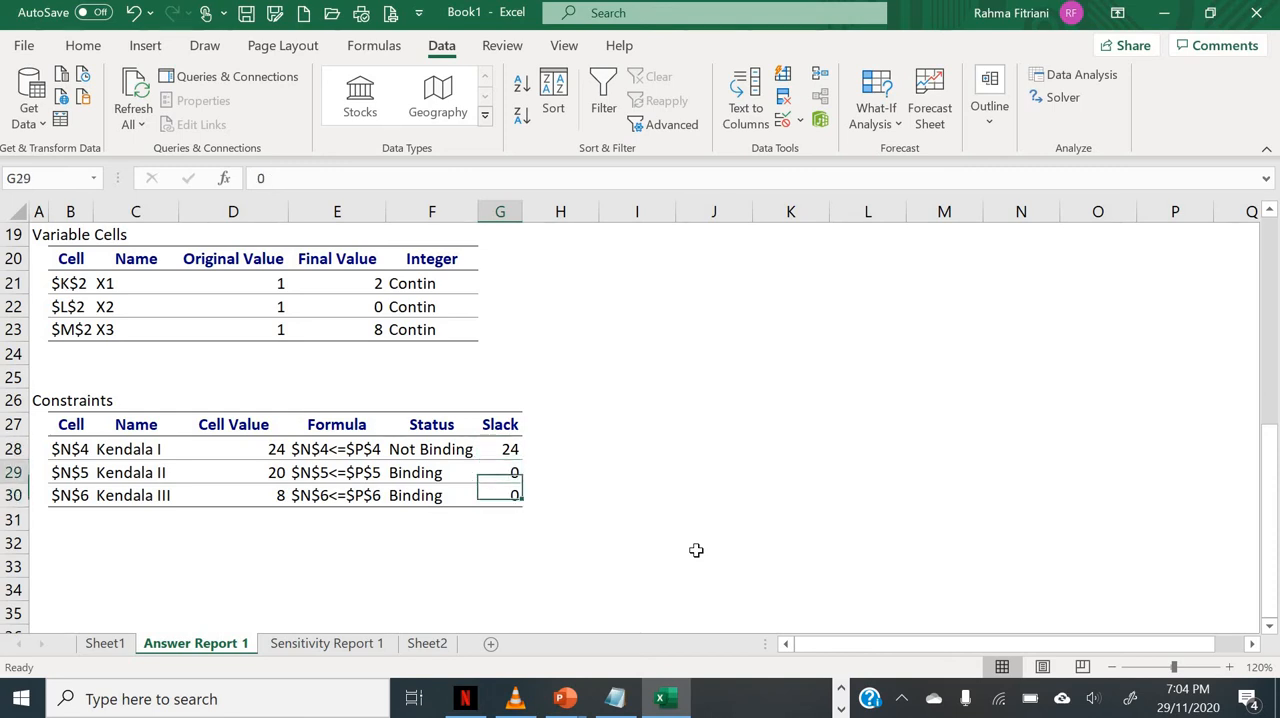
key("Left")
key("Right")
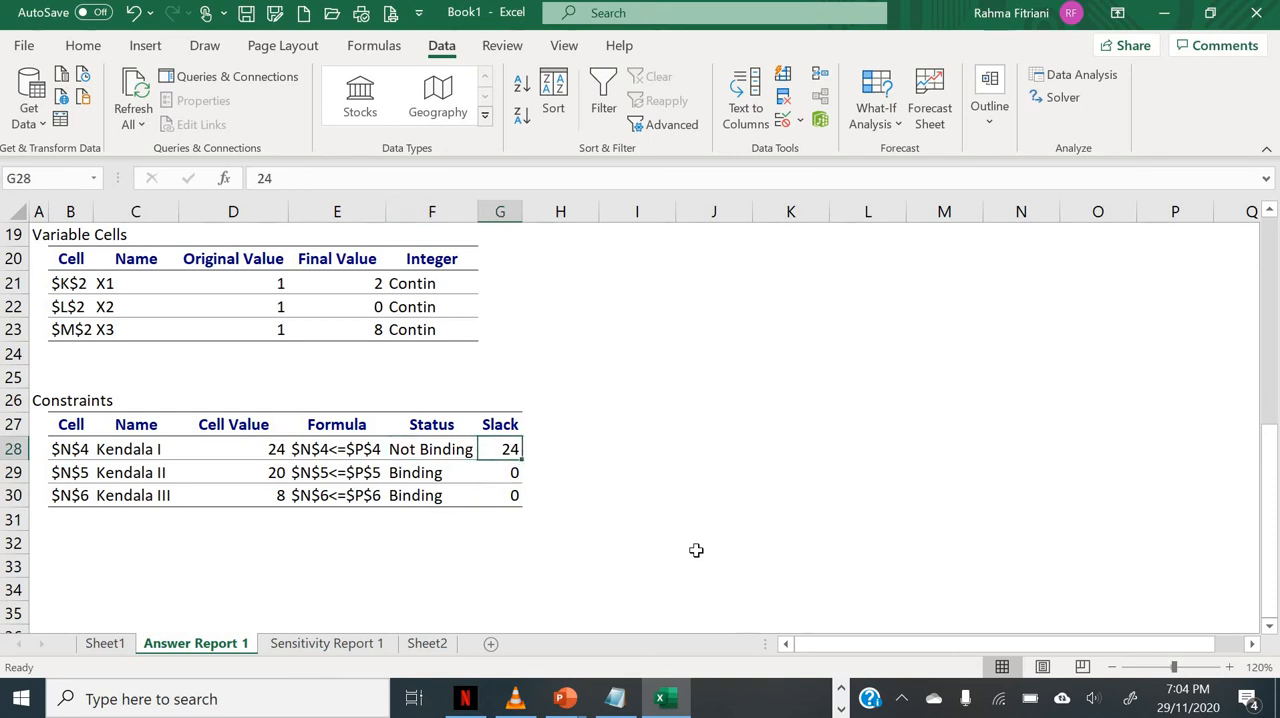
key("Down")
key("Left")
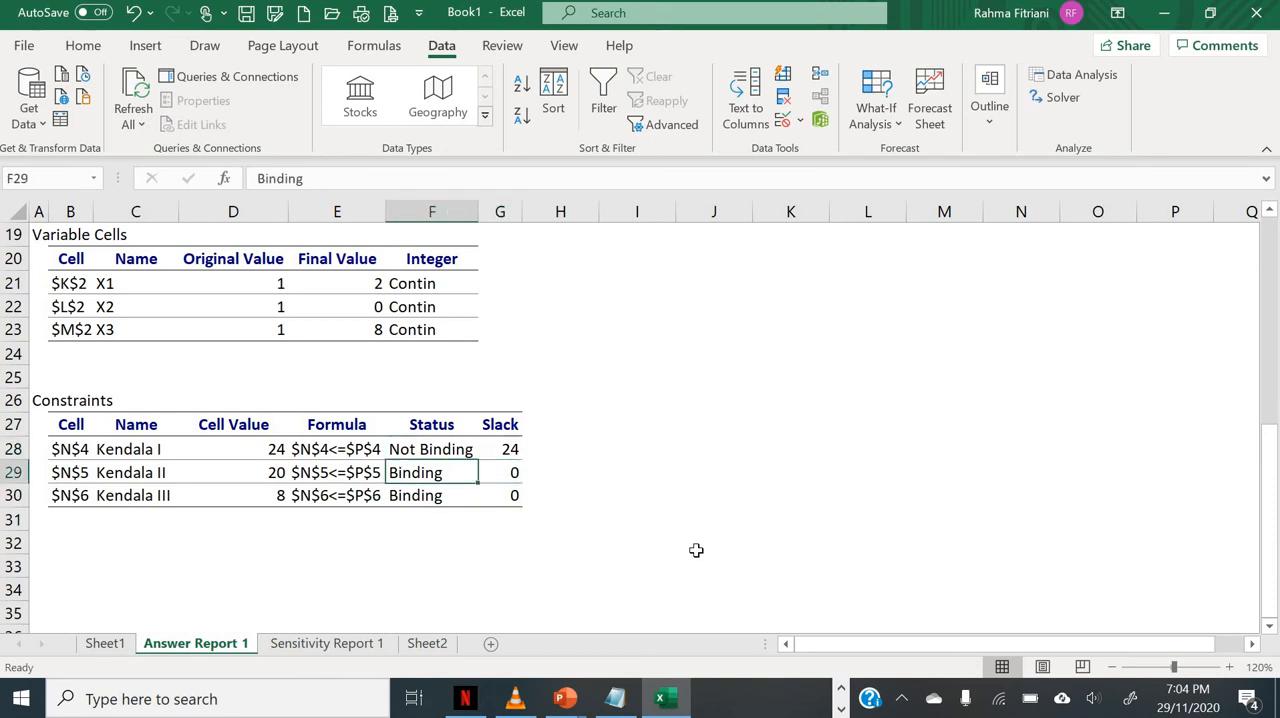
key("Up")
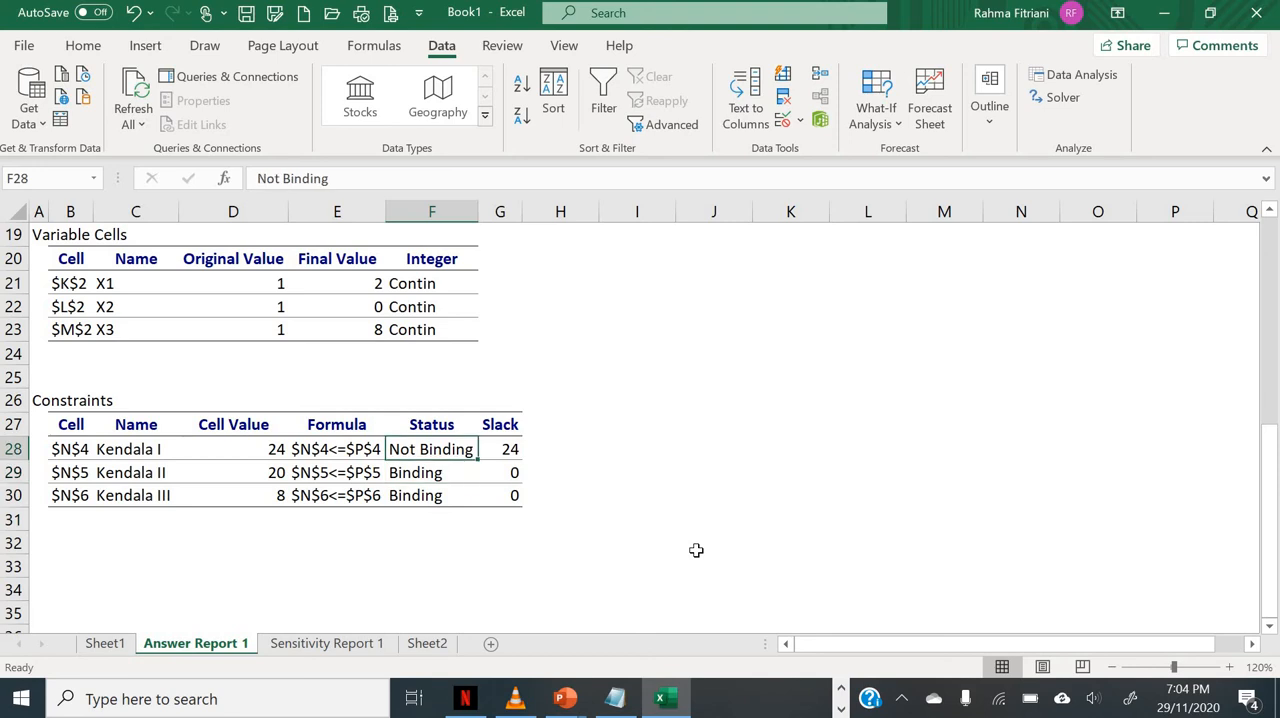
key("Left")
key("Left")
key("Left")
key("Right")
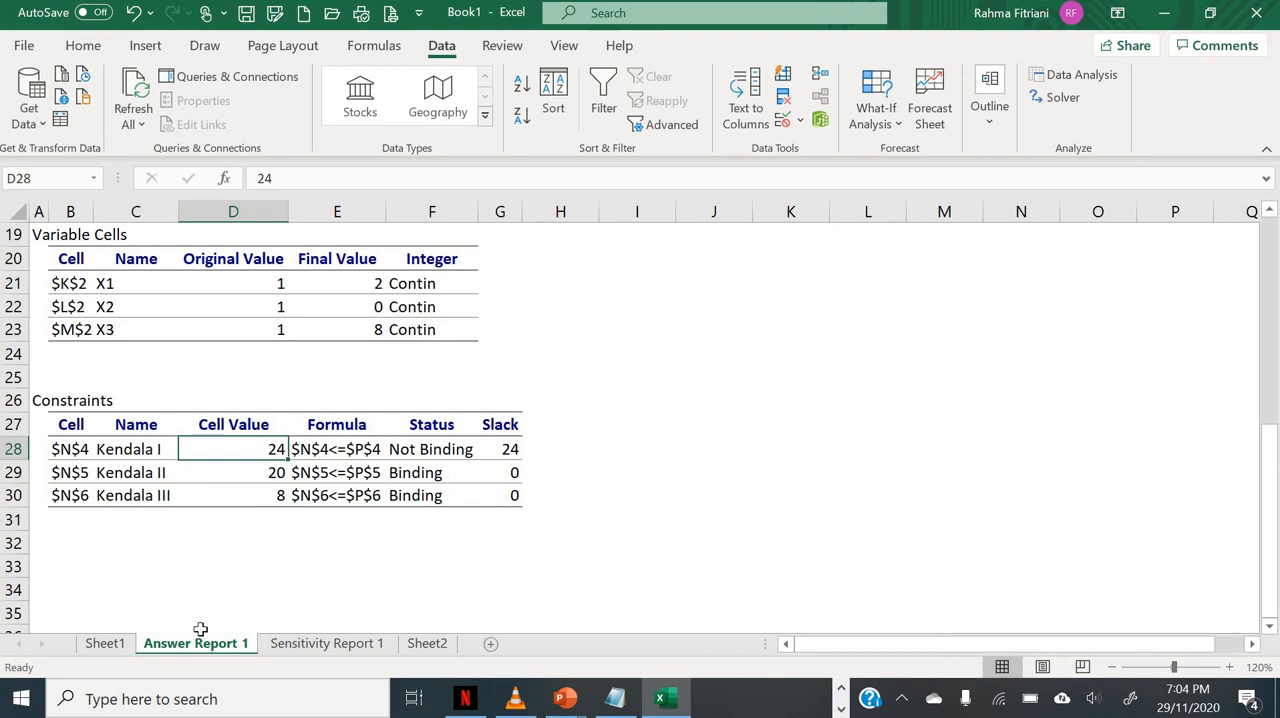
Step: Compare the constraint totals in N4:N6 on Sheet2 with the Constraints table in Answer Report 1, including Kendala I's slack
left_click(427, 643)
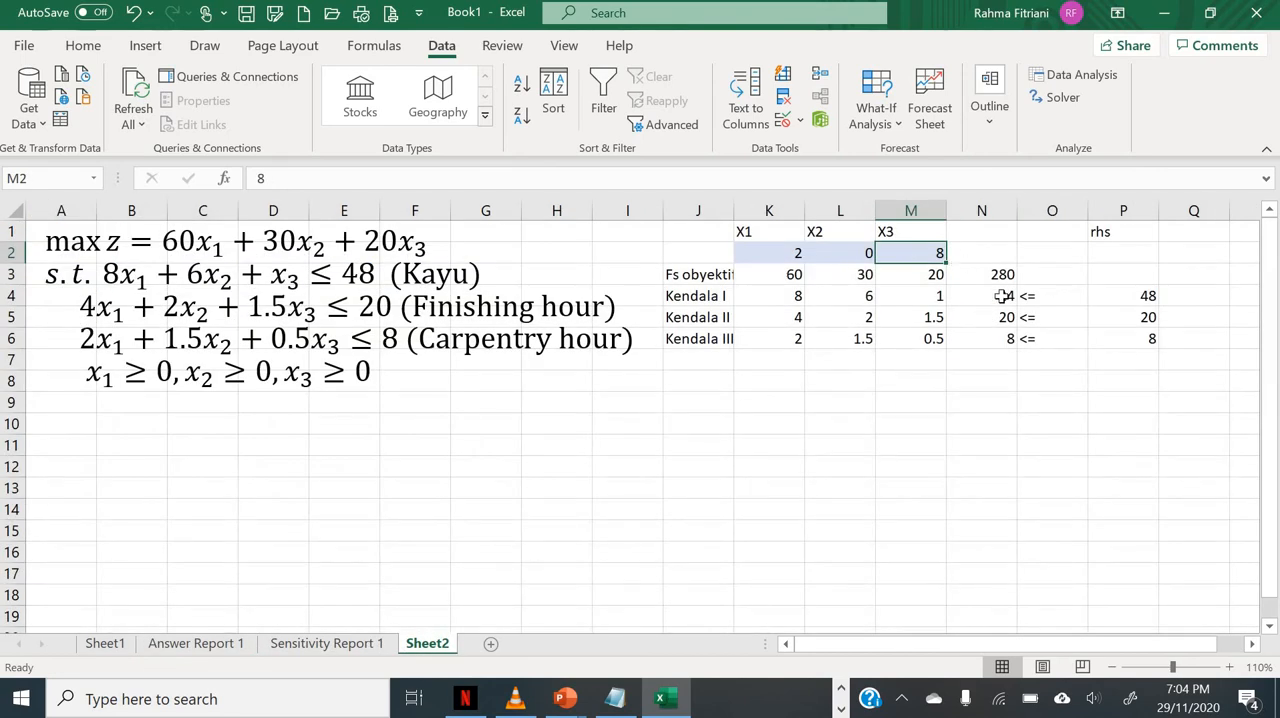
left_click_drag(1000, 296, 1000, 340)
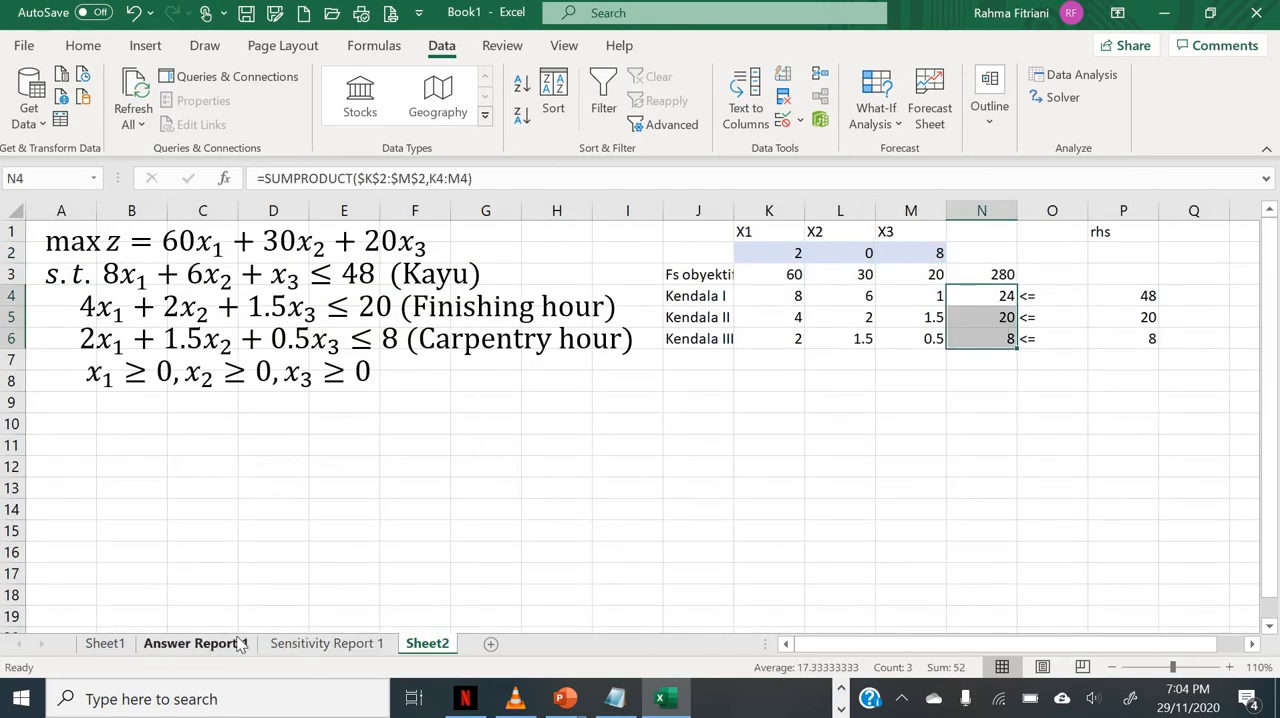
left_click(240, 645)
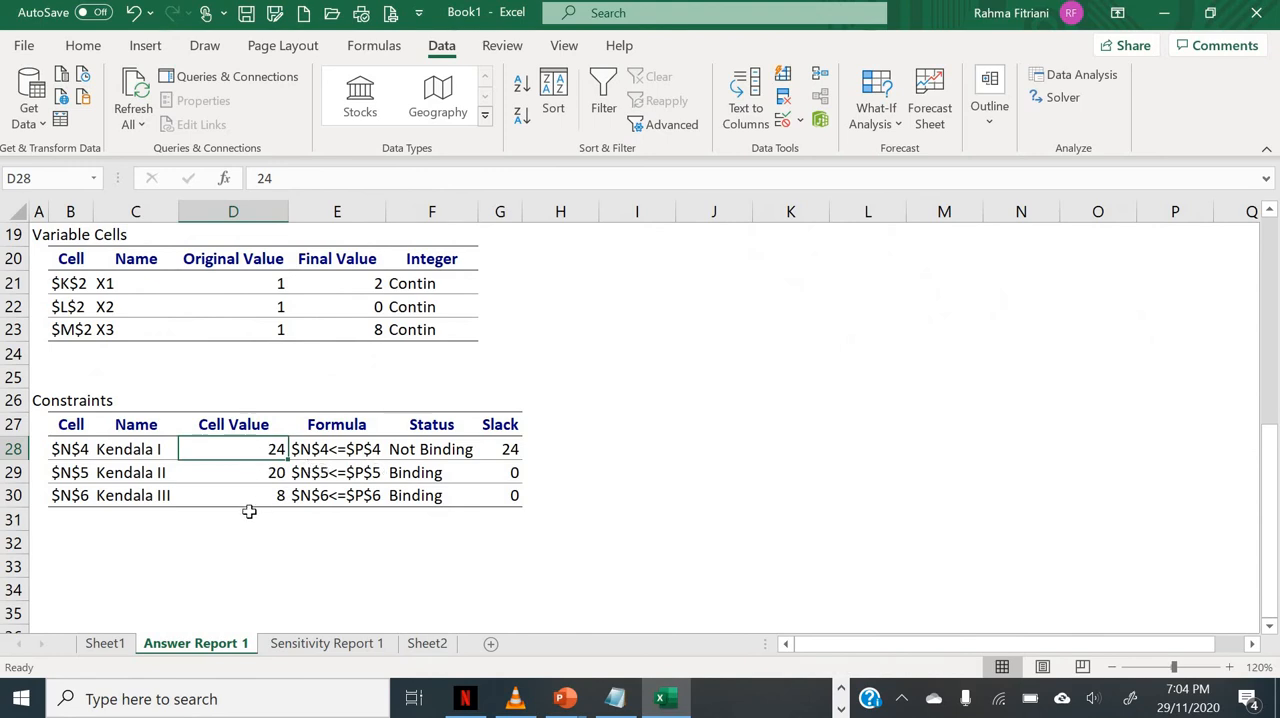
left_click(500, 446)
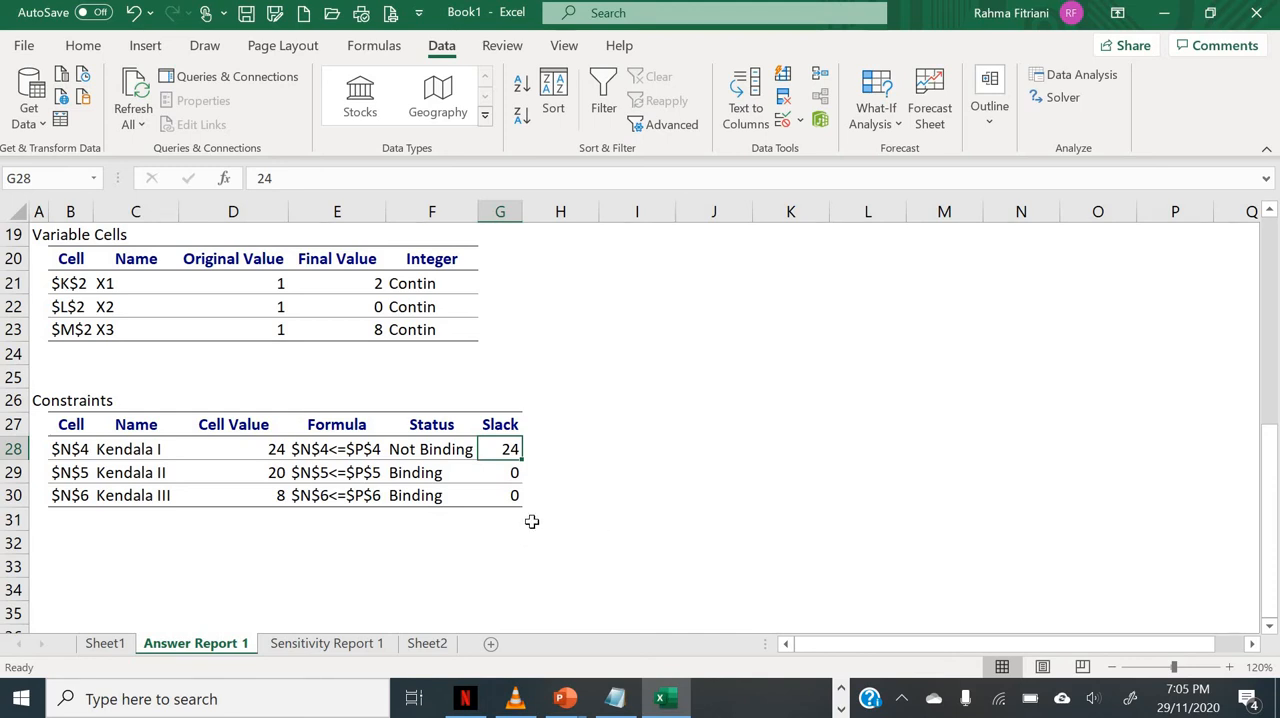
Step: Open Sensitivity Report 1 and examine the final values of the decision variables in its Variable Cells table
left_click(358, 648)
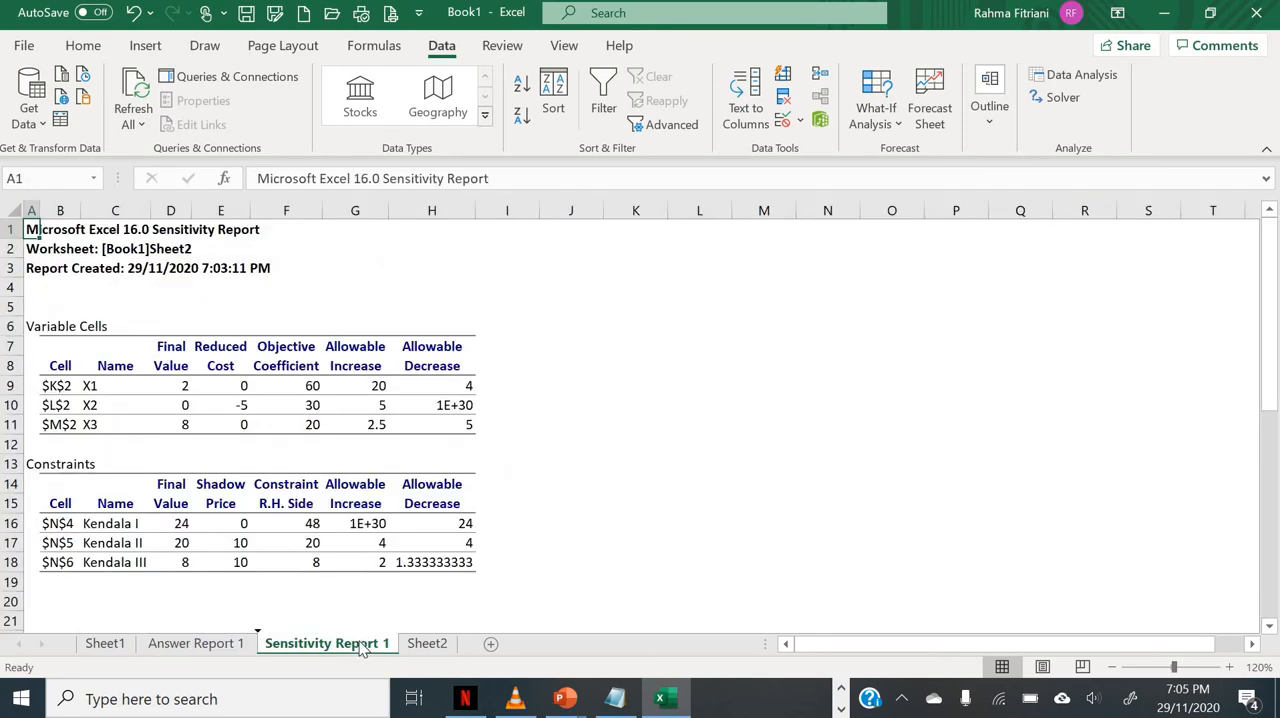
left_click(597, 390)
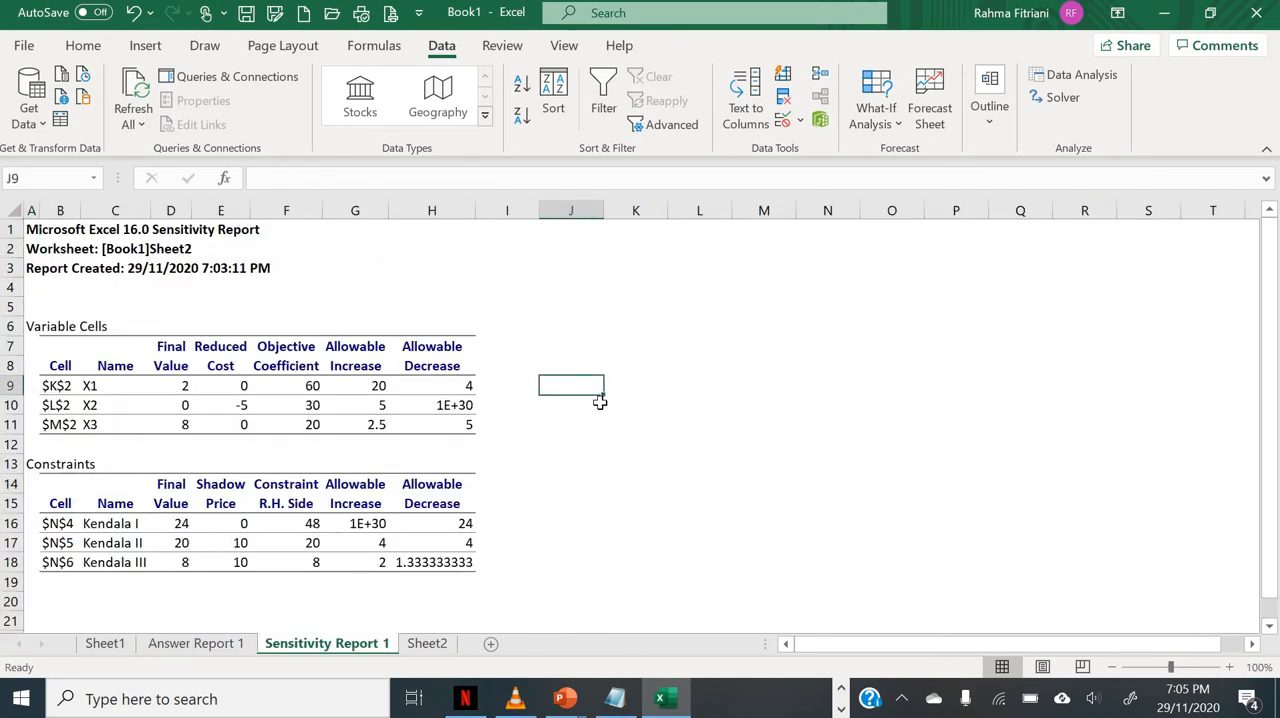
key("Left")
key("Left")
key("Left")
key("Left")
key("Left")
key("Left")
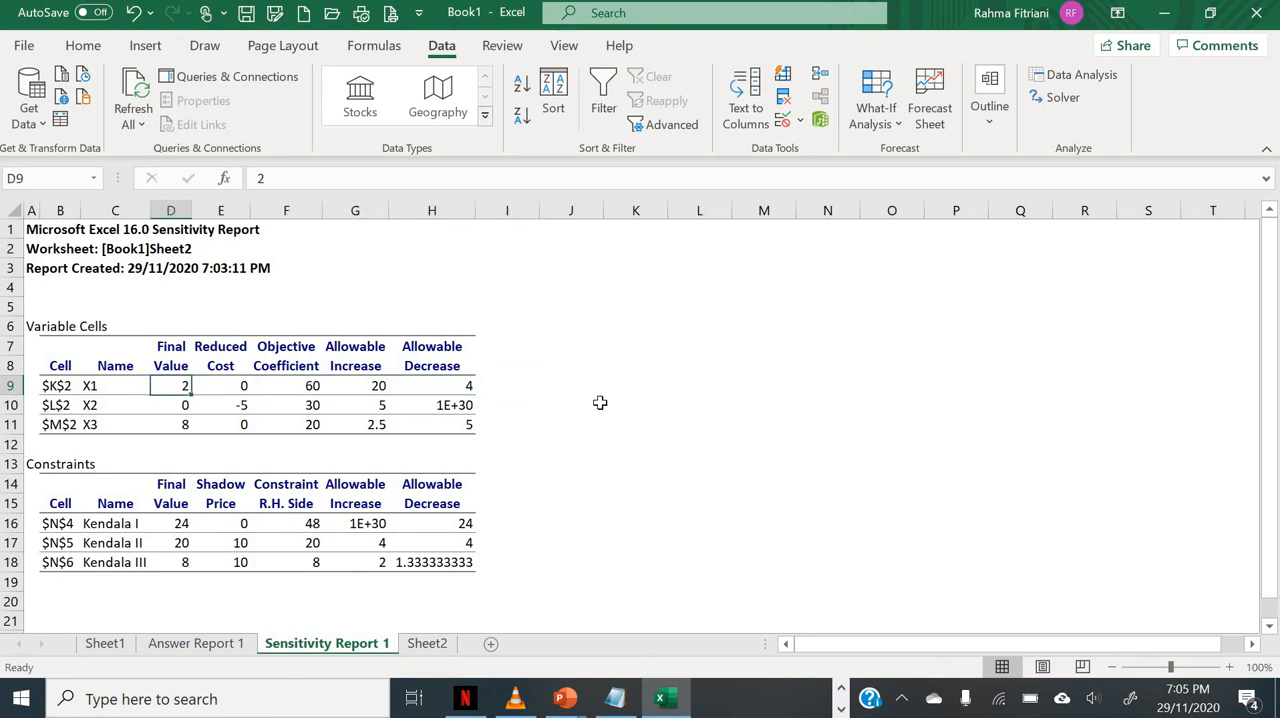
key("Down")
key("Down")
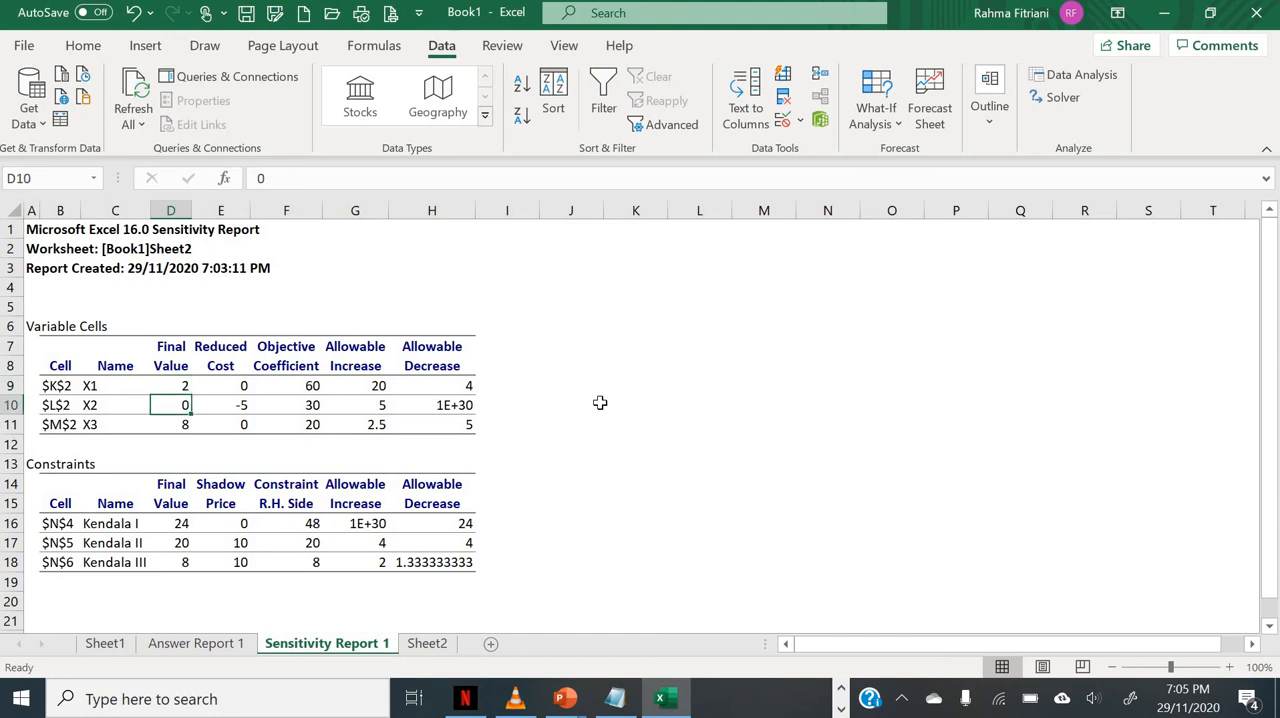
key("Up")
key("Up")
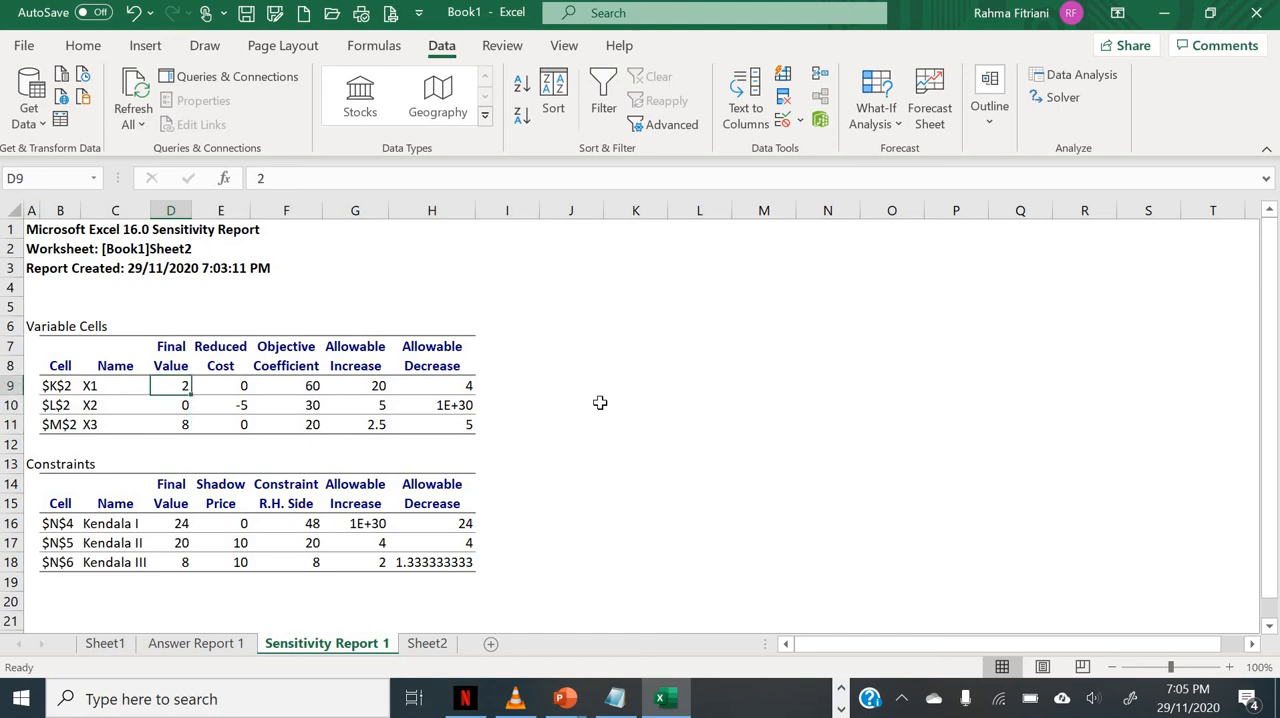
Step: Examine X1's objective coefficient together with its allowable increase and allowable decrease in the Variable Cells table
key("Right")
key("Right")
key("Right")
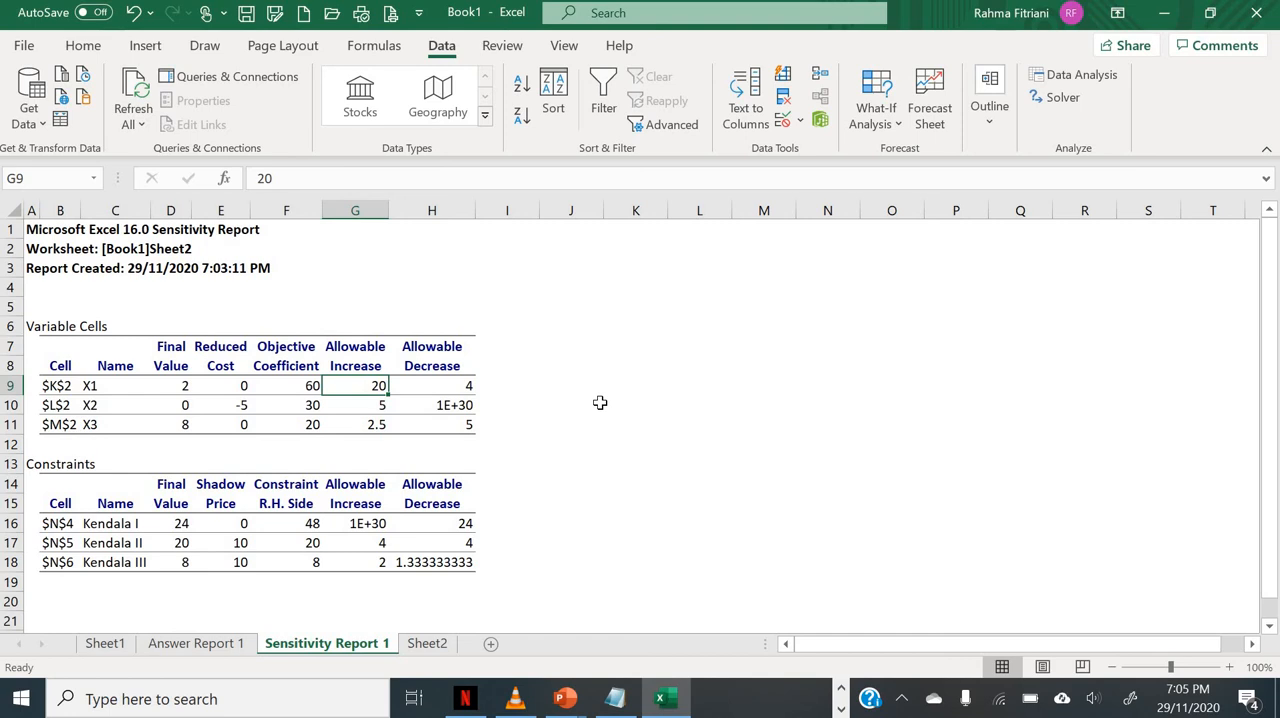
key("Right")
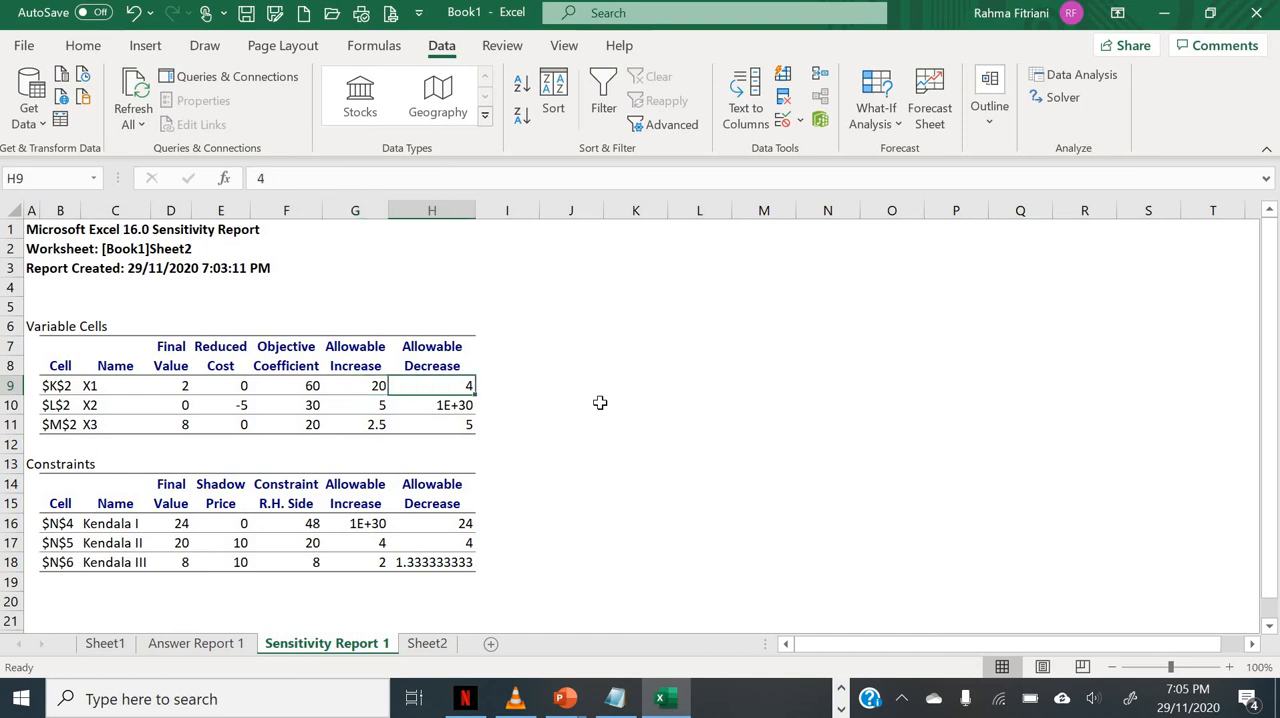
key("Left")
key("Left")
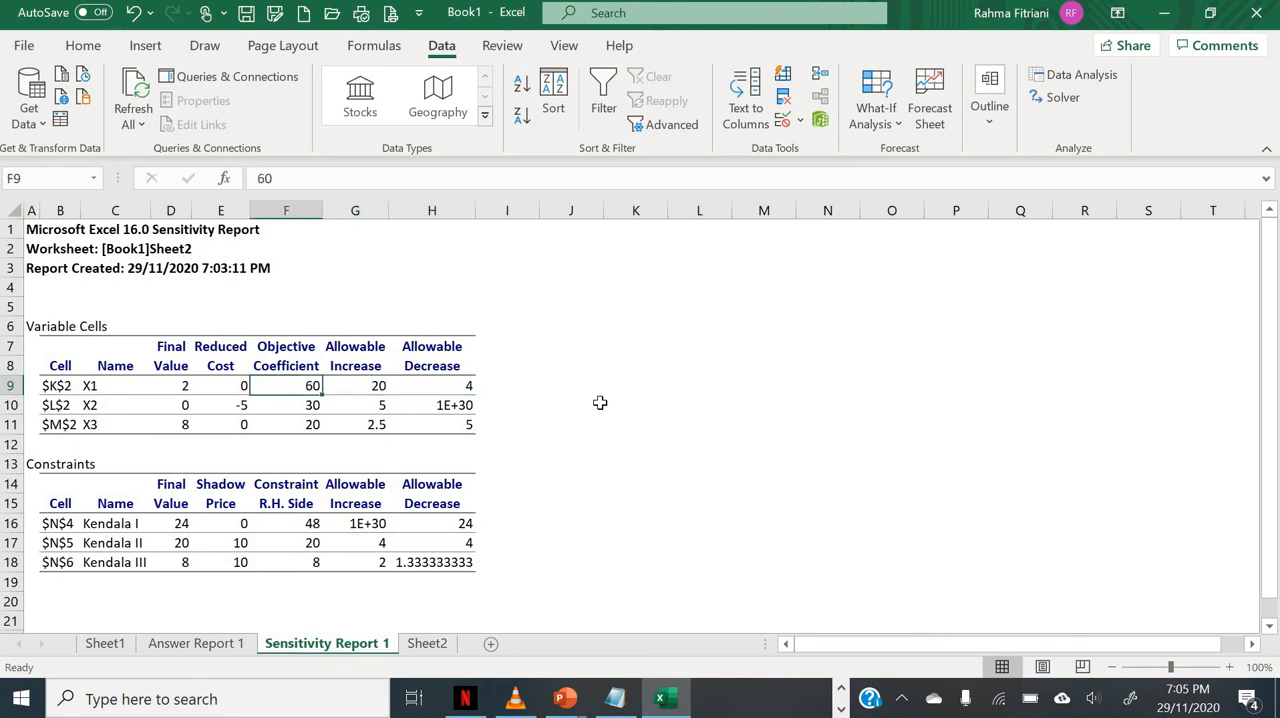
key("Right")
key("Right")
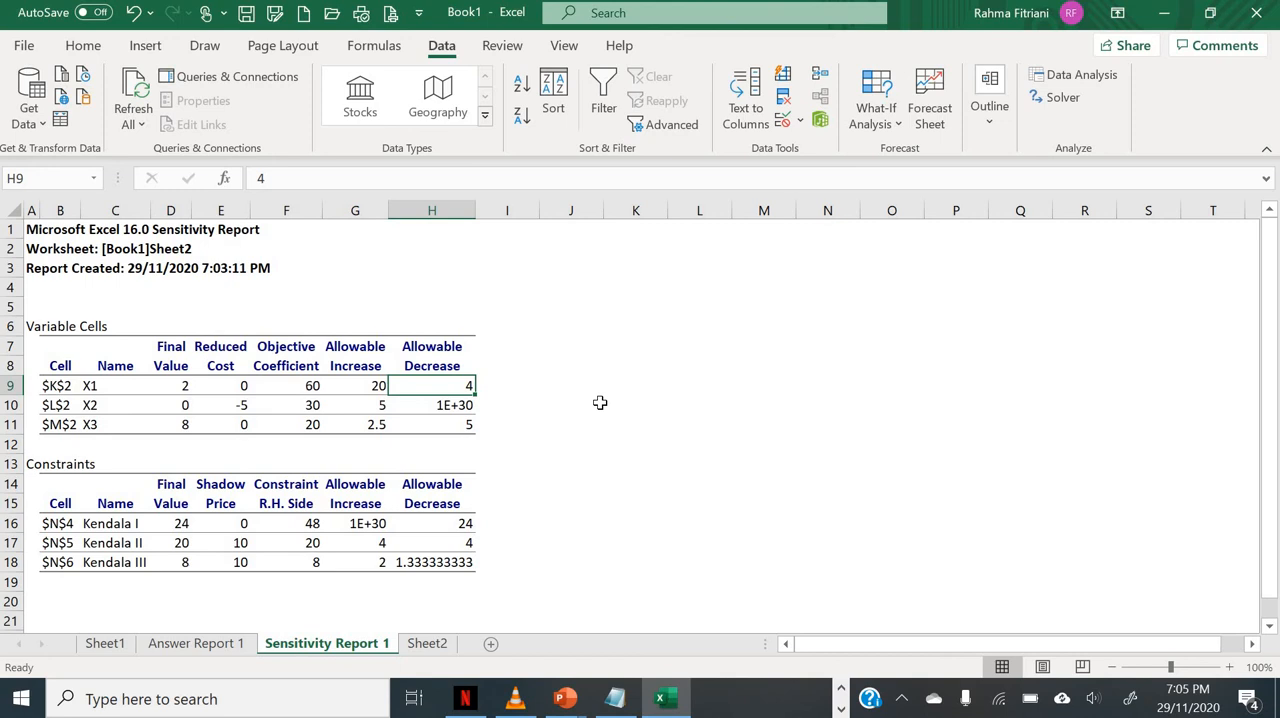
key("Left")
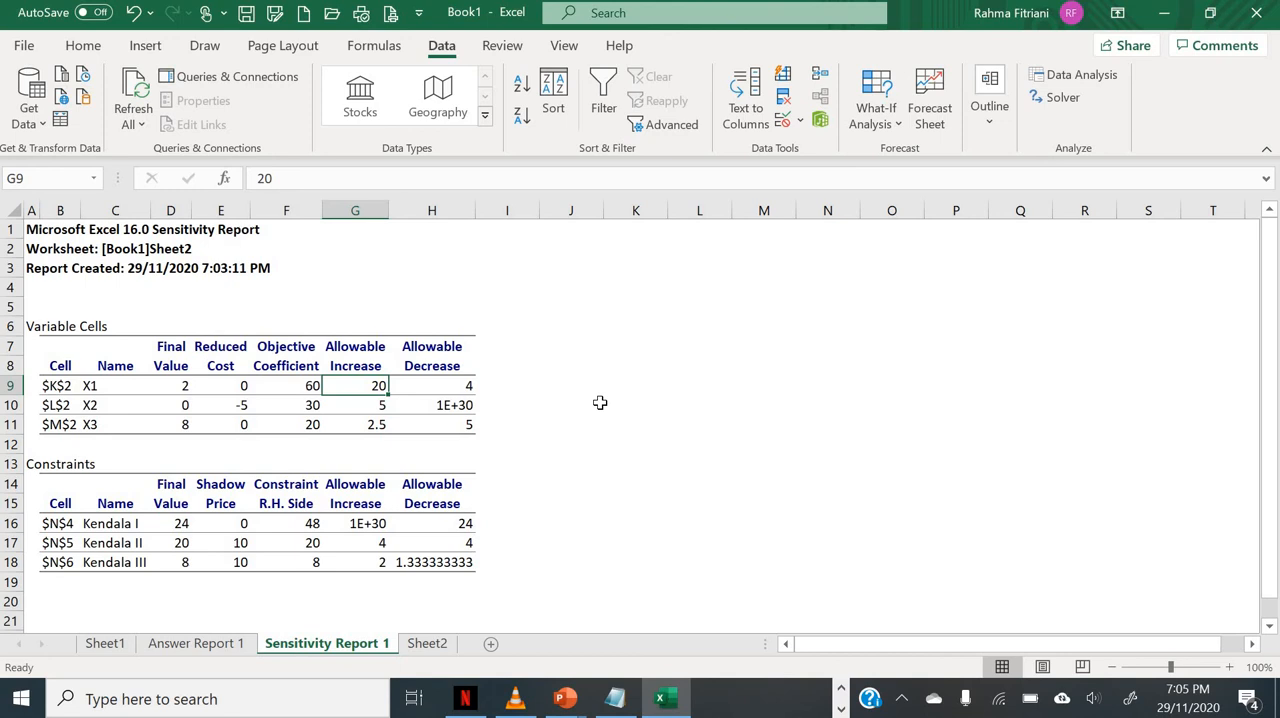
Step: Enter the allowable change range for X1's coefficient as the text 4<=delta<=20 in cell M10
left_click(766, 405)
type("delat")
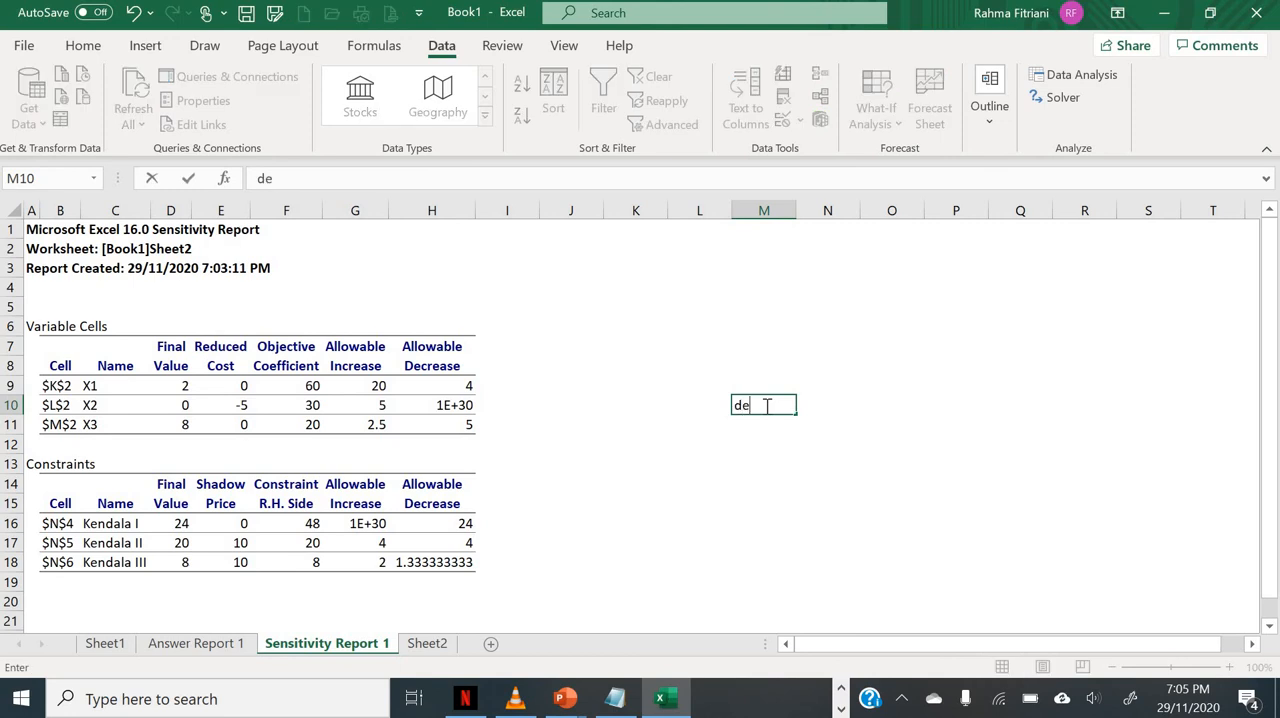
key("BackSpace")
key("BackSpace")
key("BackSpace")
key("BackSpace")
key("BackSpace")
type("4<=de;ta")
key("BackSpace")
key("BackSpace")
key("BackSpace")
type("lta")
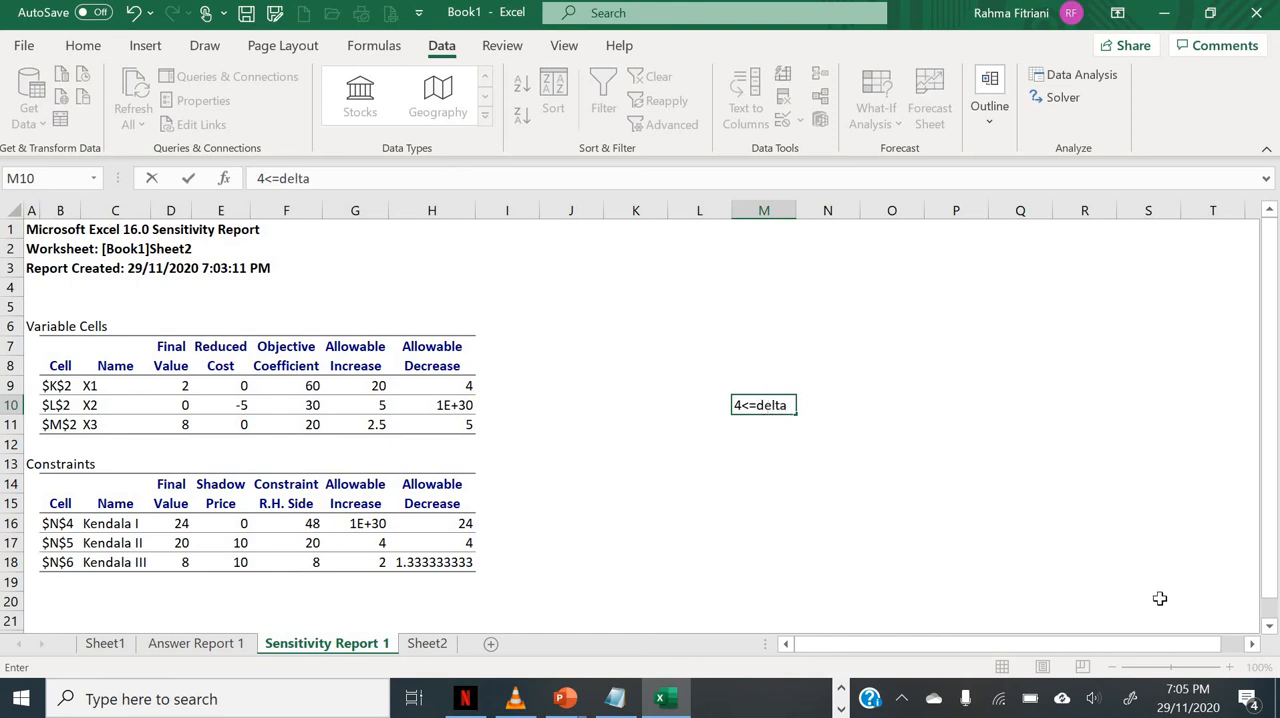
type("<=20")
key("Return")
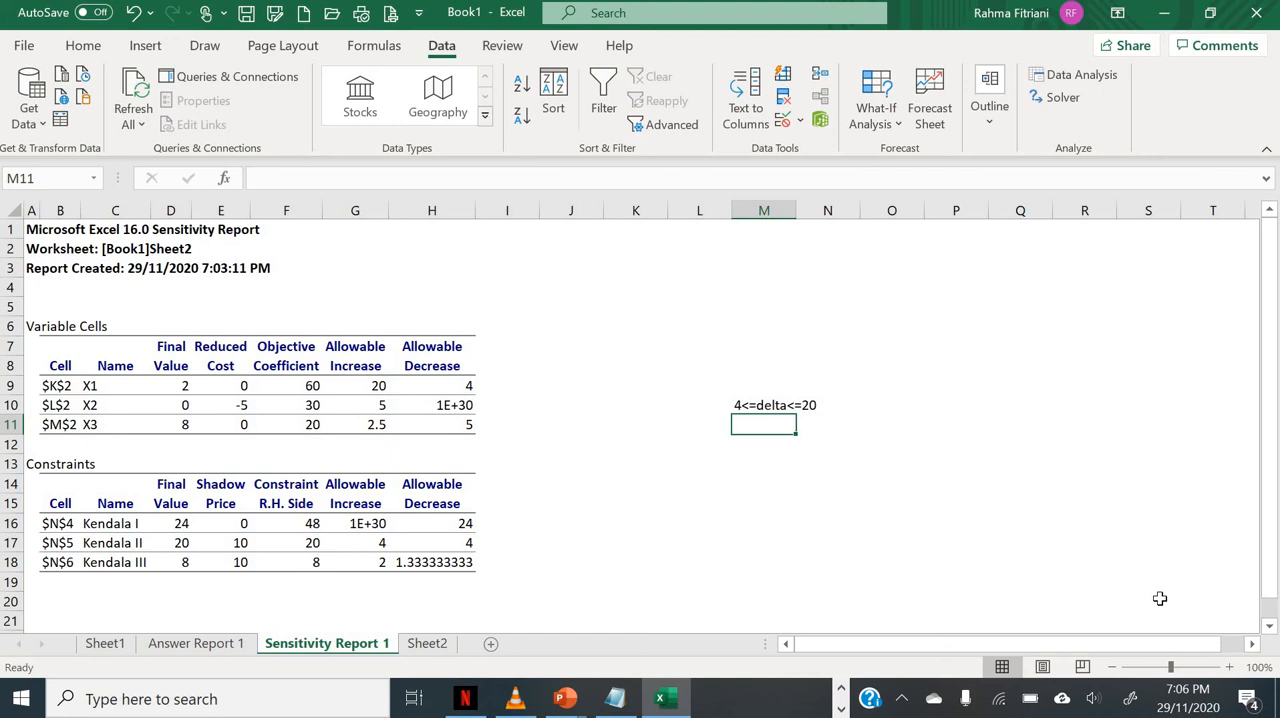
Step: Enter the resulting range of X1's objective coefficient as the text 56<=c1<=80 in cell M11
type("56<=")
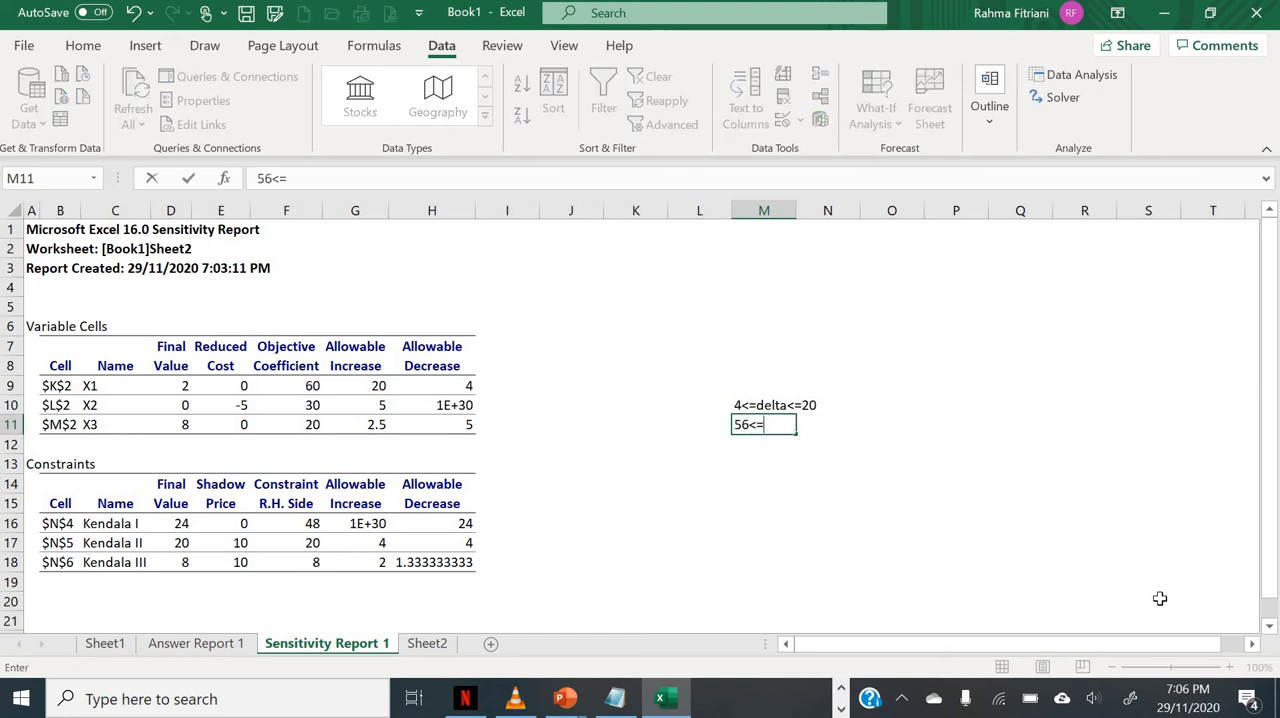
type("c1<=")
type("80")
key("Return")
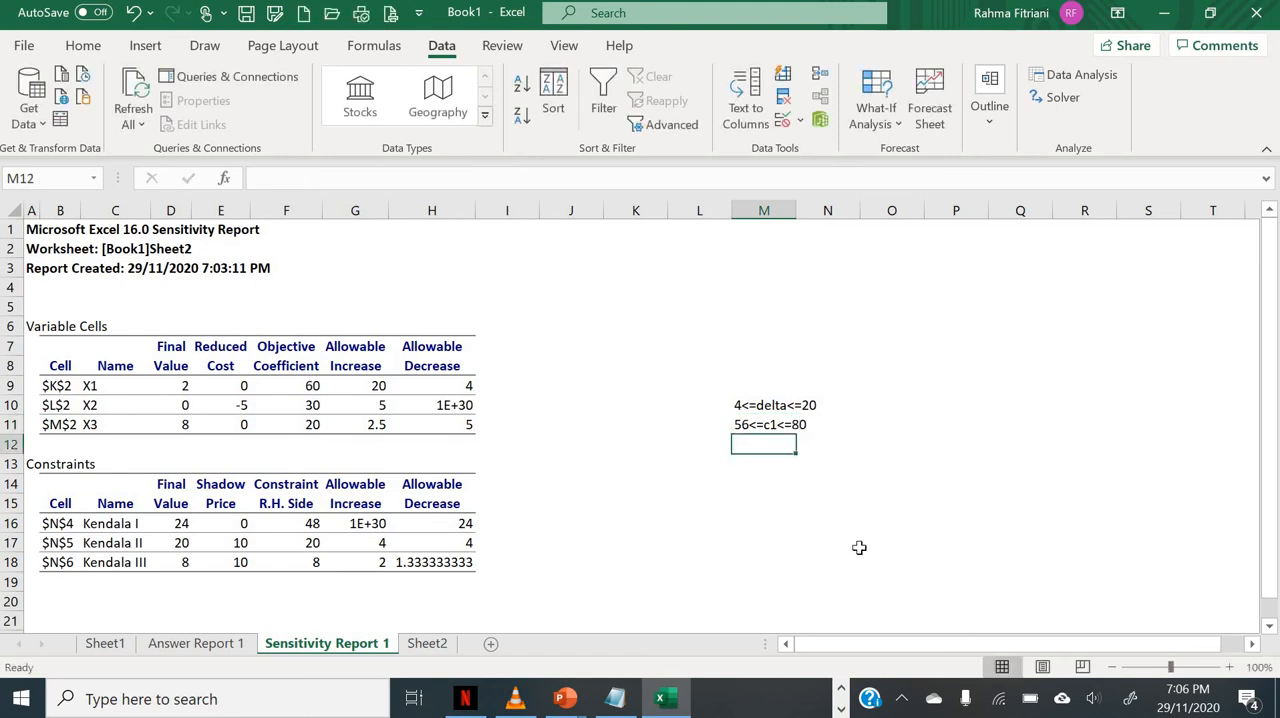
Step: Check X2's allowable increase and decrease, and label the range notes X1 in M9 and X2 in O9
left_click(357, 402)
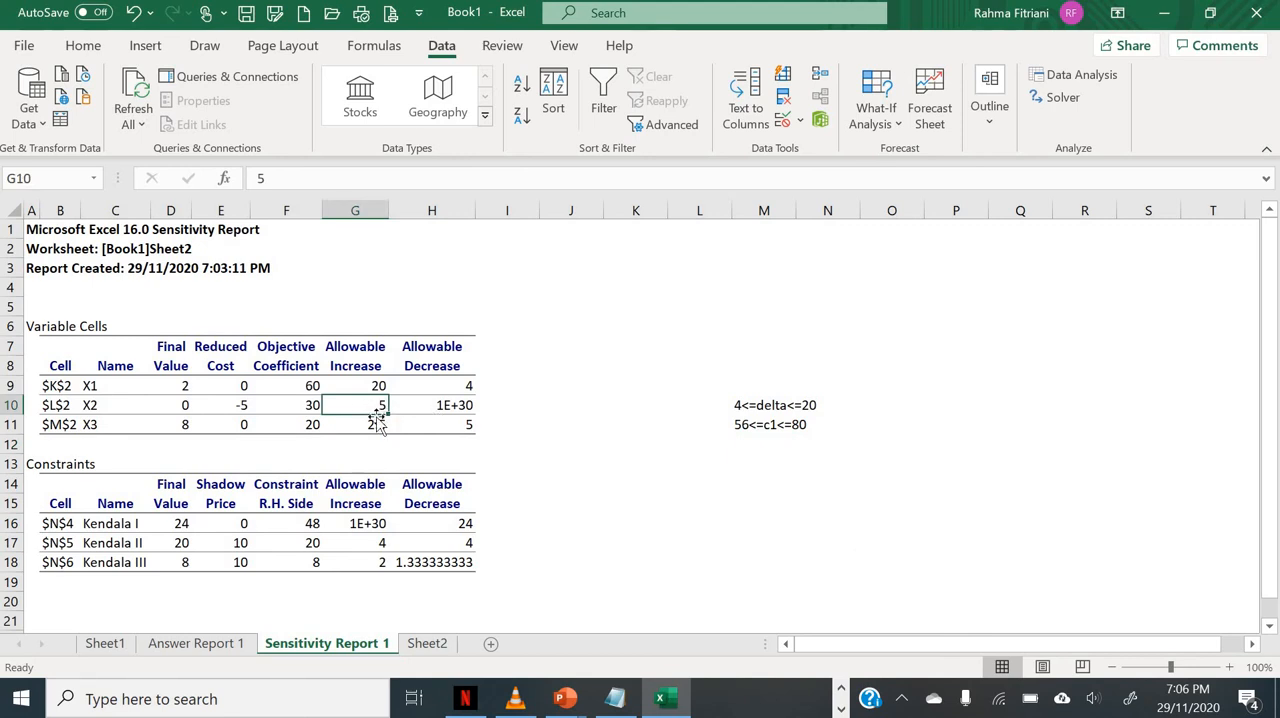
left_click(447, 408)
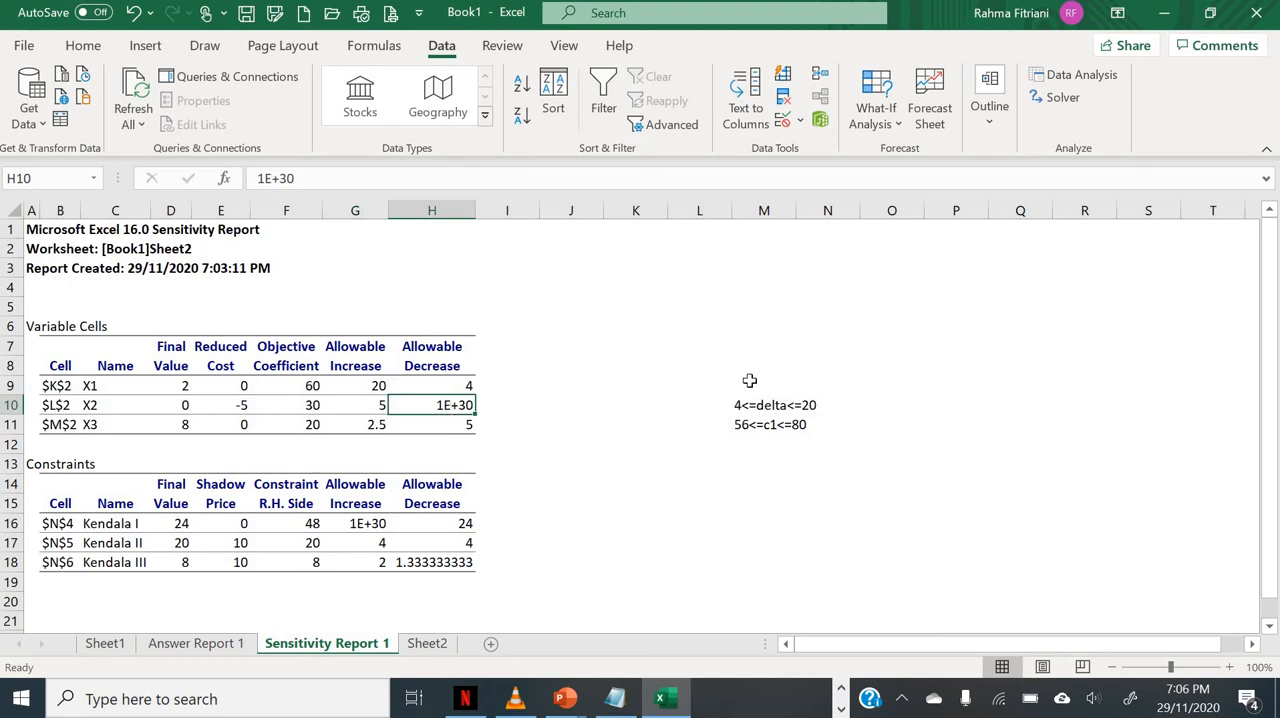
left_click(748, 382)
type("X1")
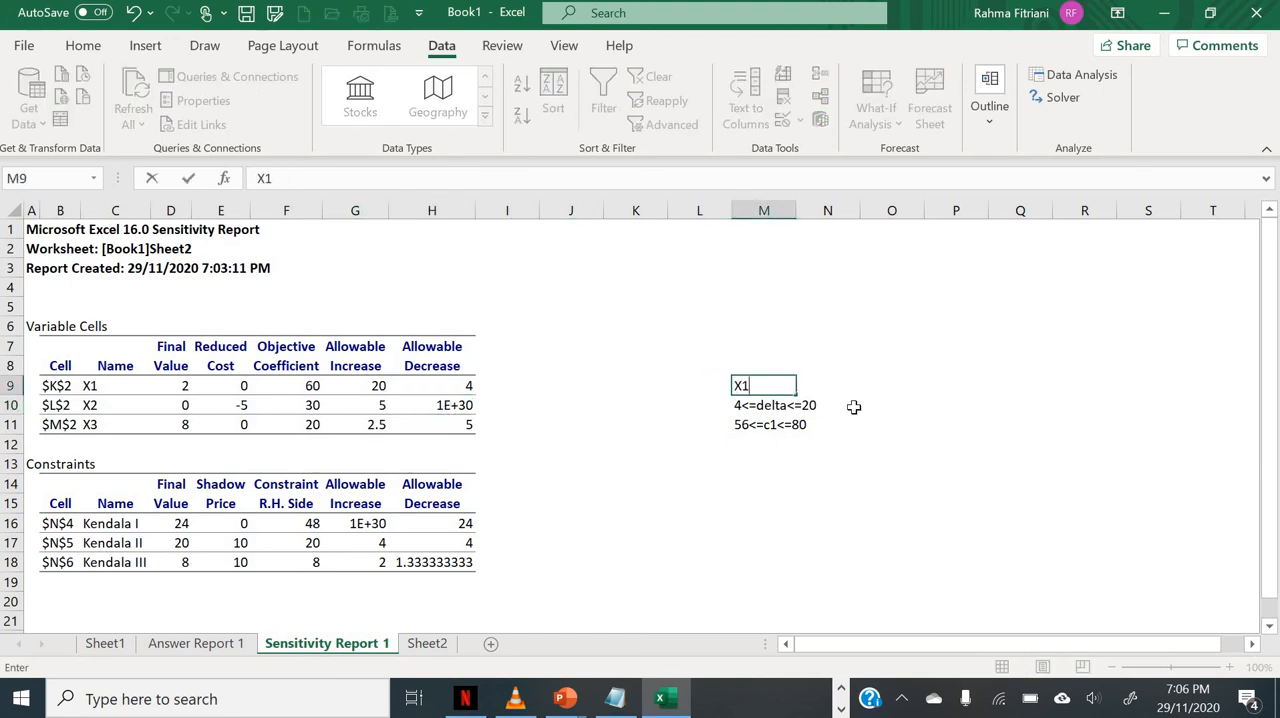
key("Tab")
key("Tab")
type("X2")
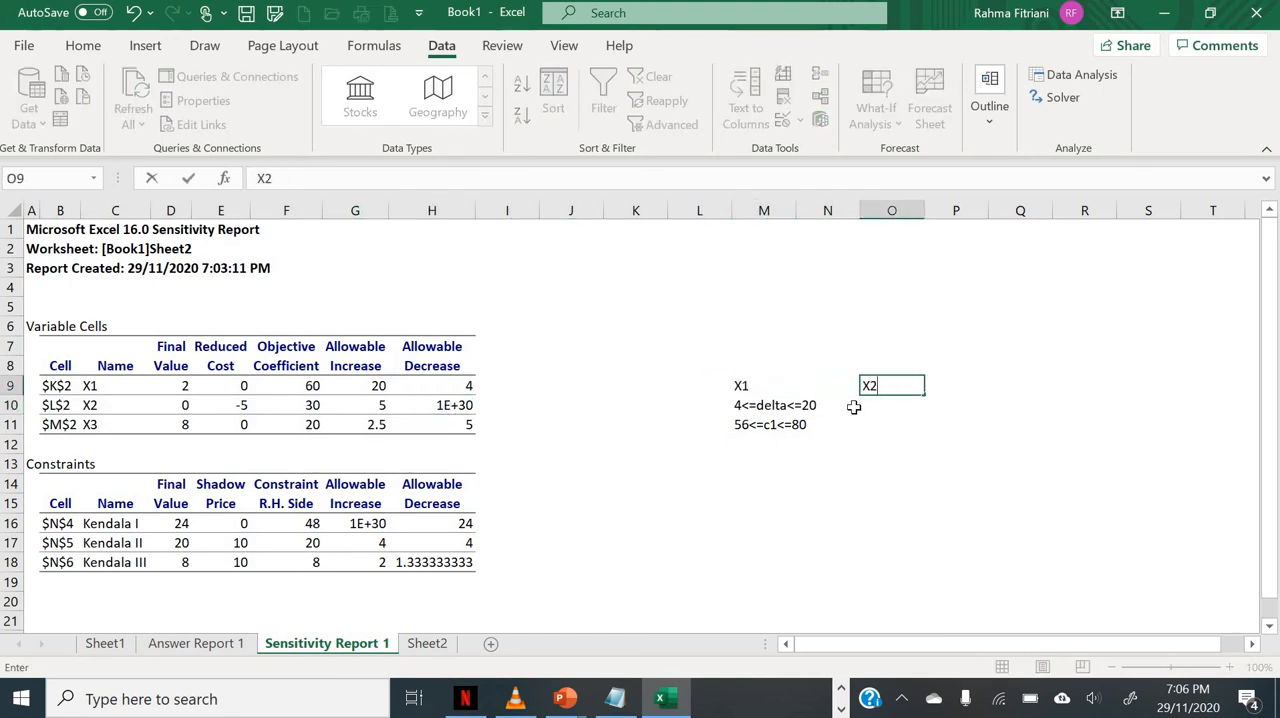
key("Return")
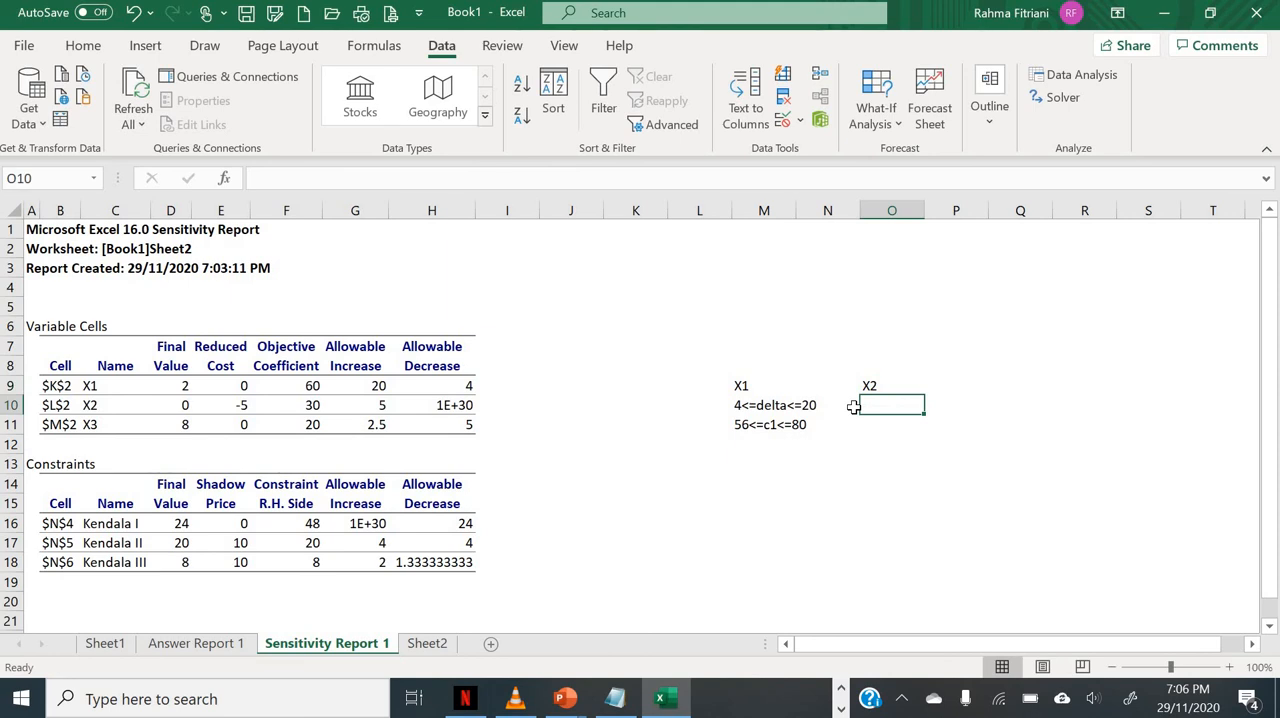
Step: Enter the X2 range notes delta<=5 in cell O10 and c2<=35 in cell O11
type("delta ")
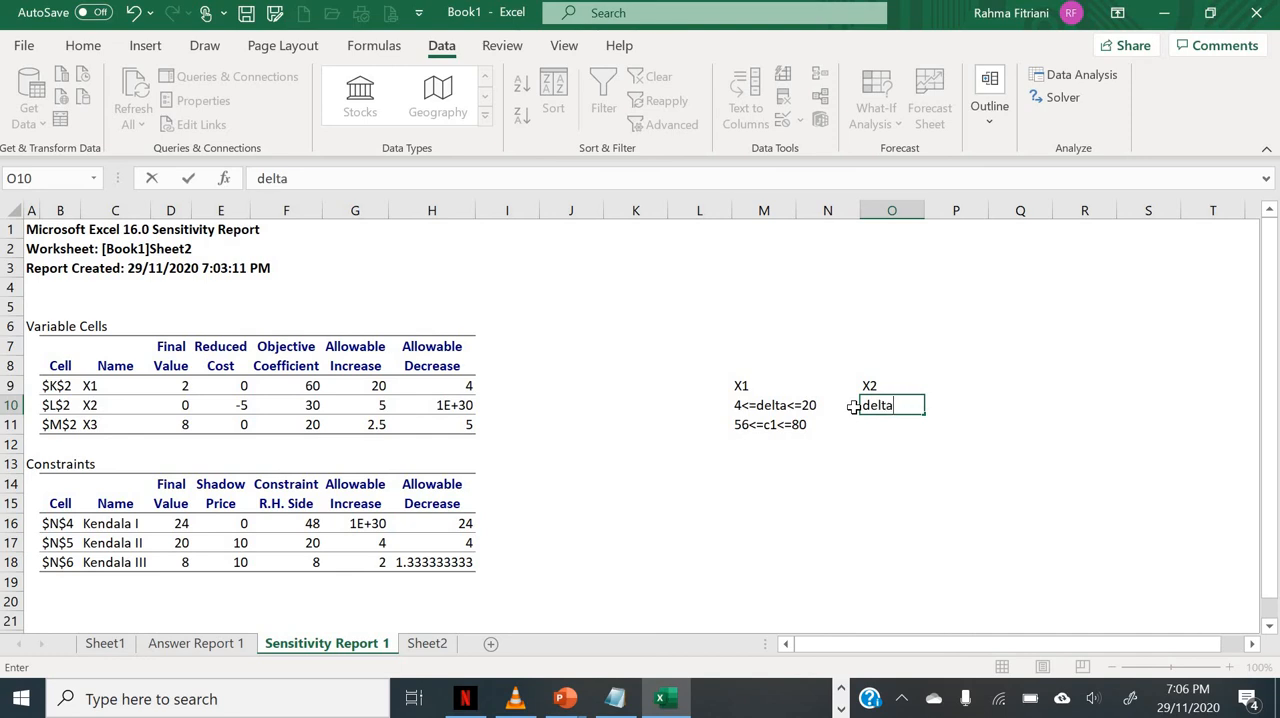
type("<=5")
key("Return")
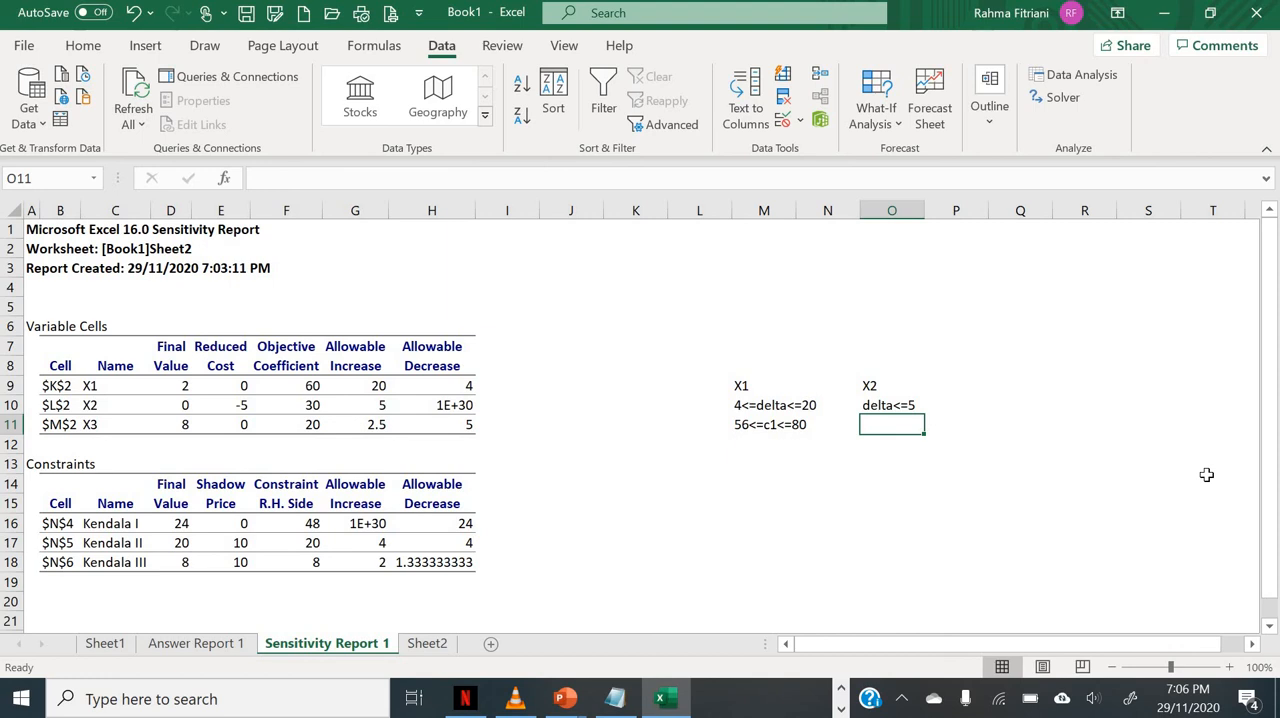
type("c2")
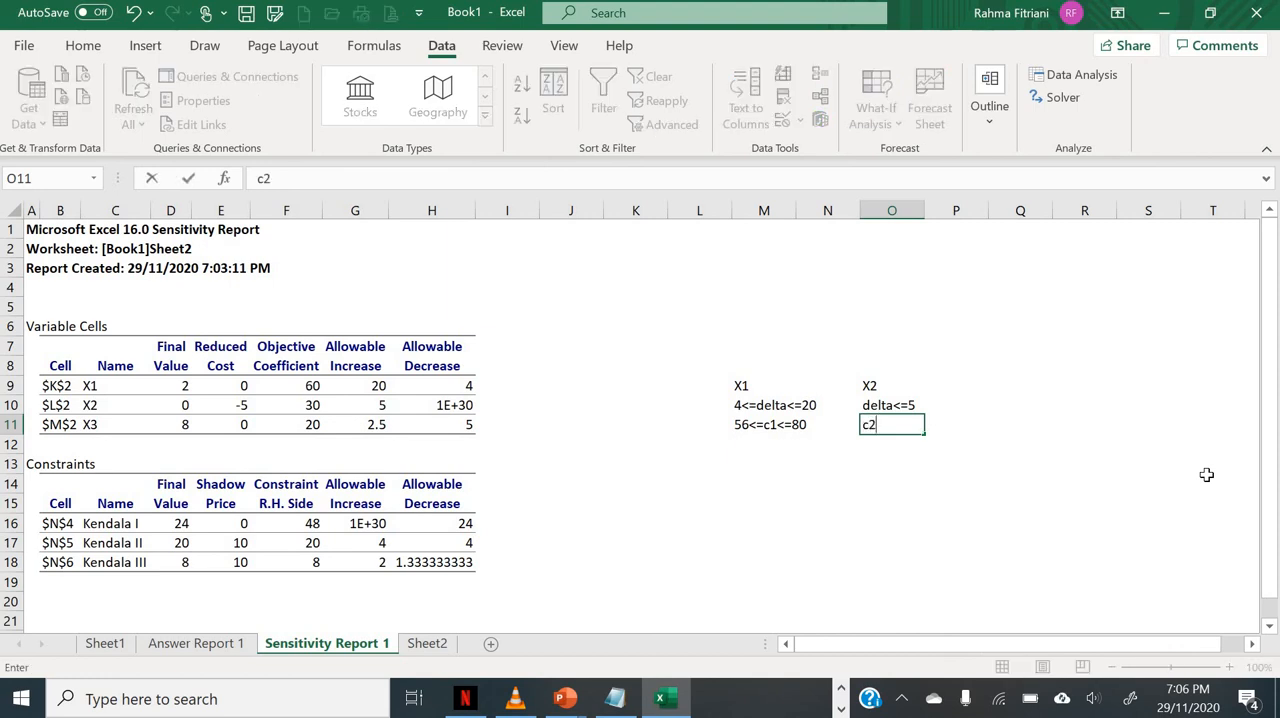
type("<=35")
key("Return")
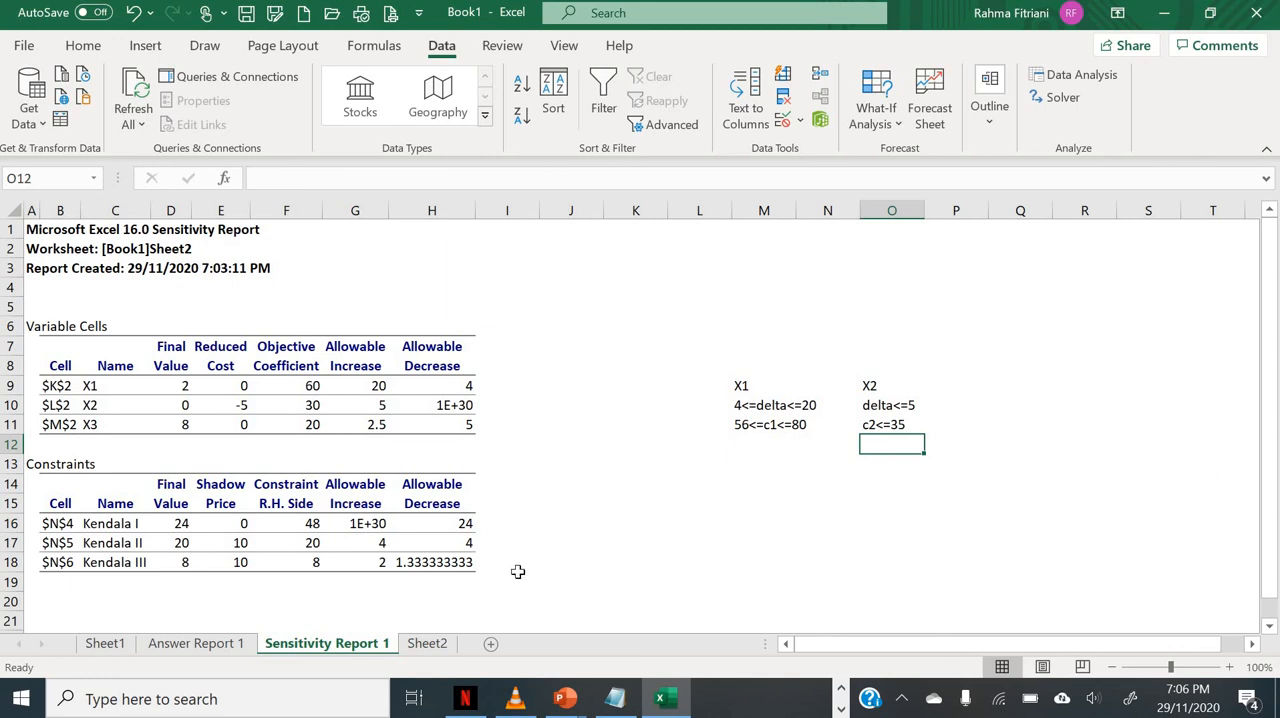
Step: Check Kendala I's allowable increase in the Constraints table and enter the range note 24<=delta in cell M16
left_click(551, 527)
key("Left")
key("Left")
key("Left")
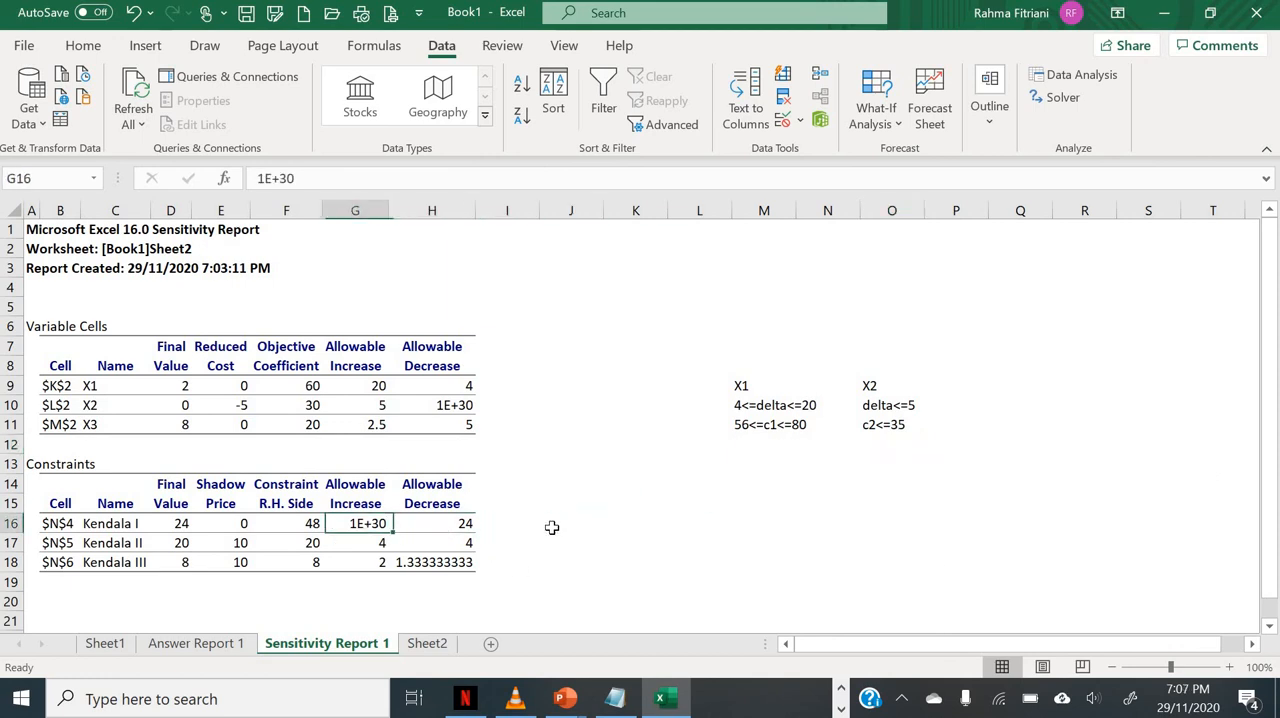
key("Right")
key("Right")
key("Right")
key("Right")
key("Right")
key("Right")
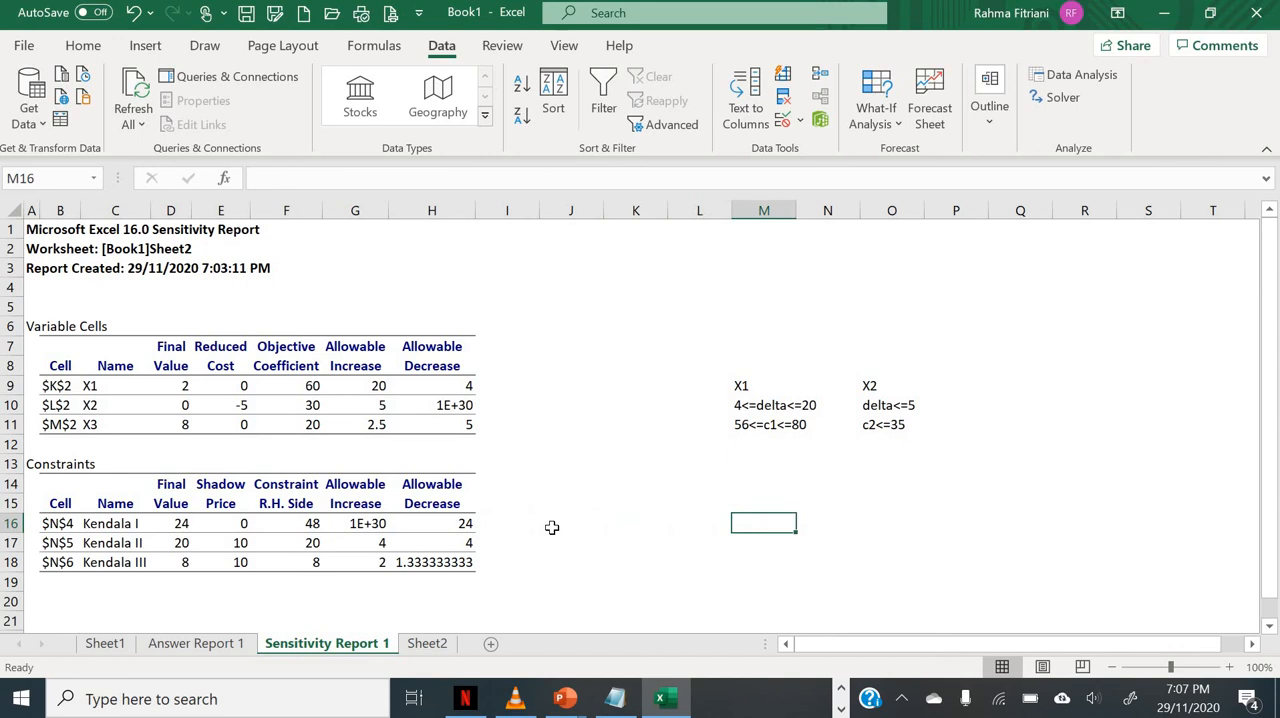
type("d")
key("BackSpace")
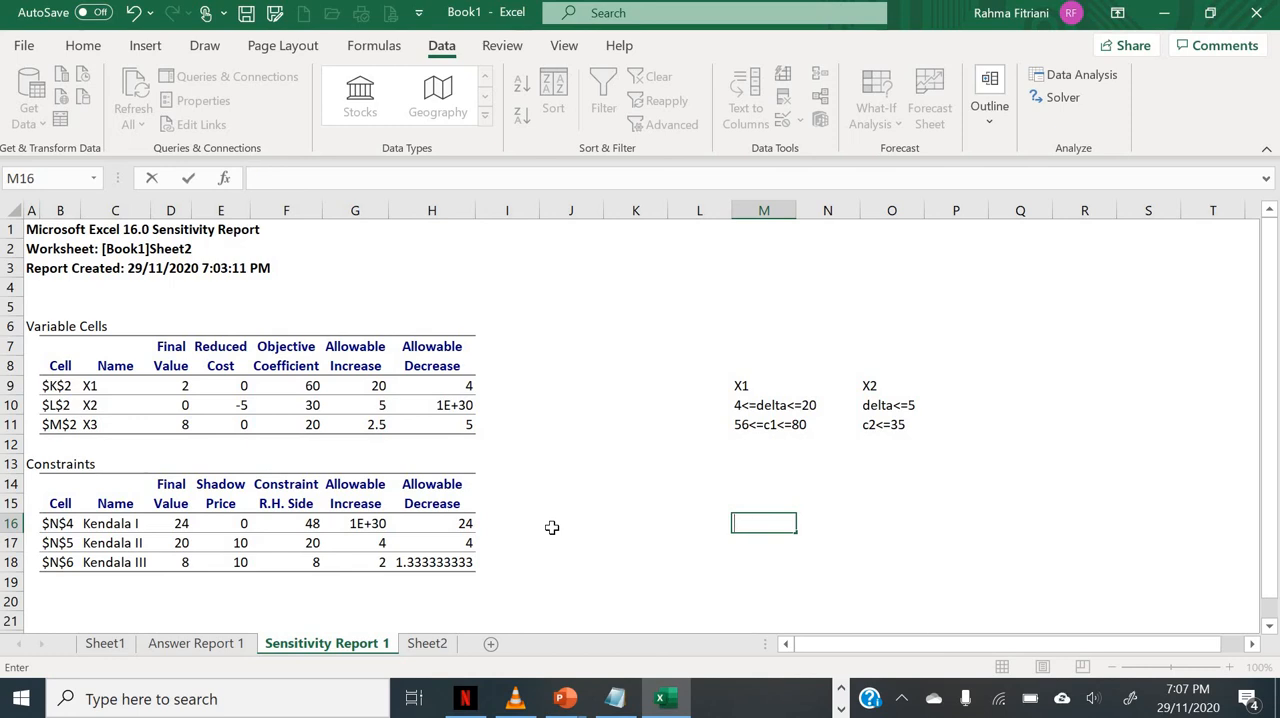
type("24<=delta")
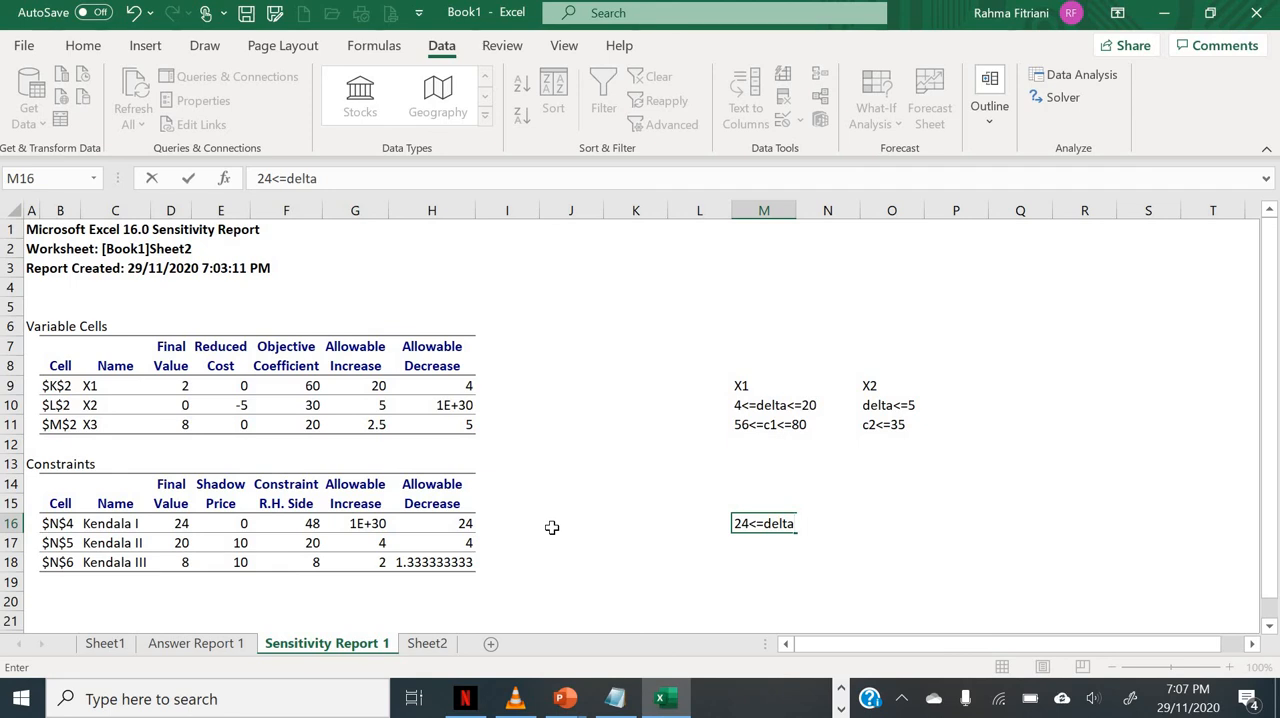
key("Return")
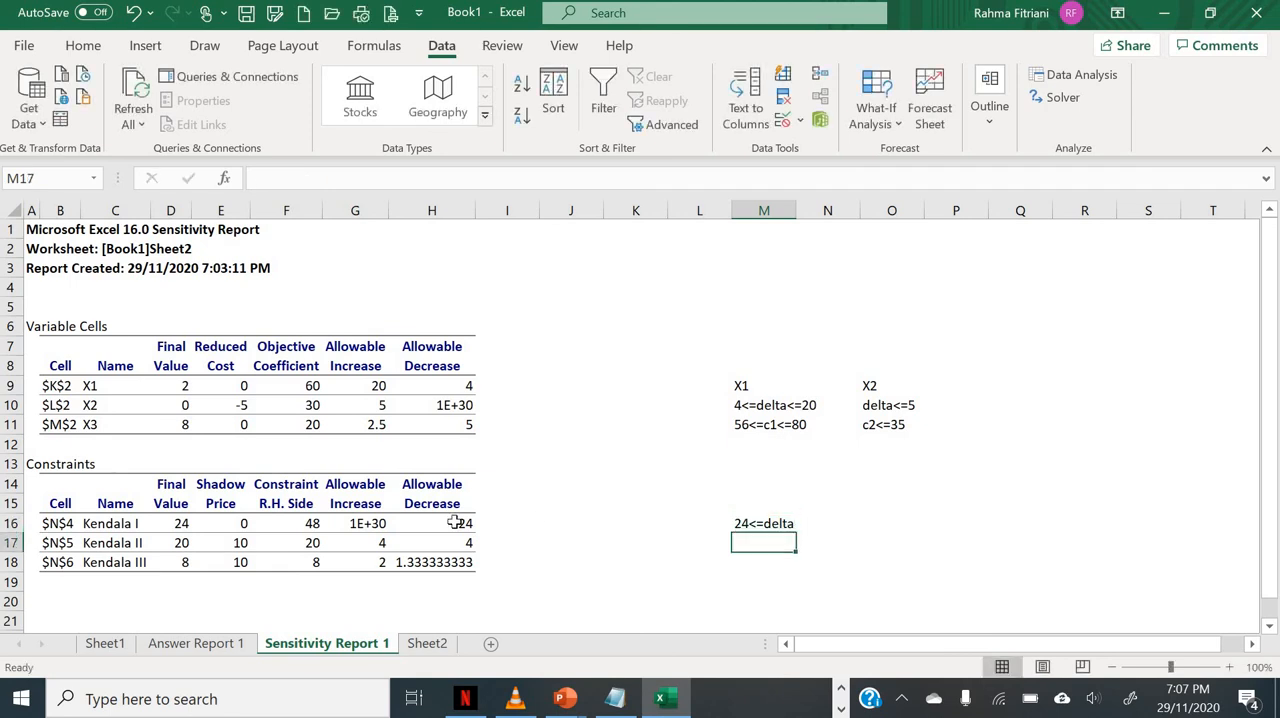
Step: Recheck X2's allowable increase in the Variable Cells table
left_click(363, 411)
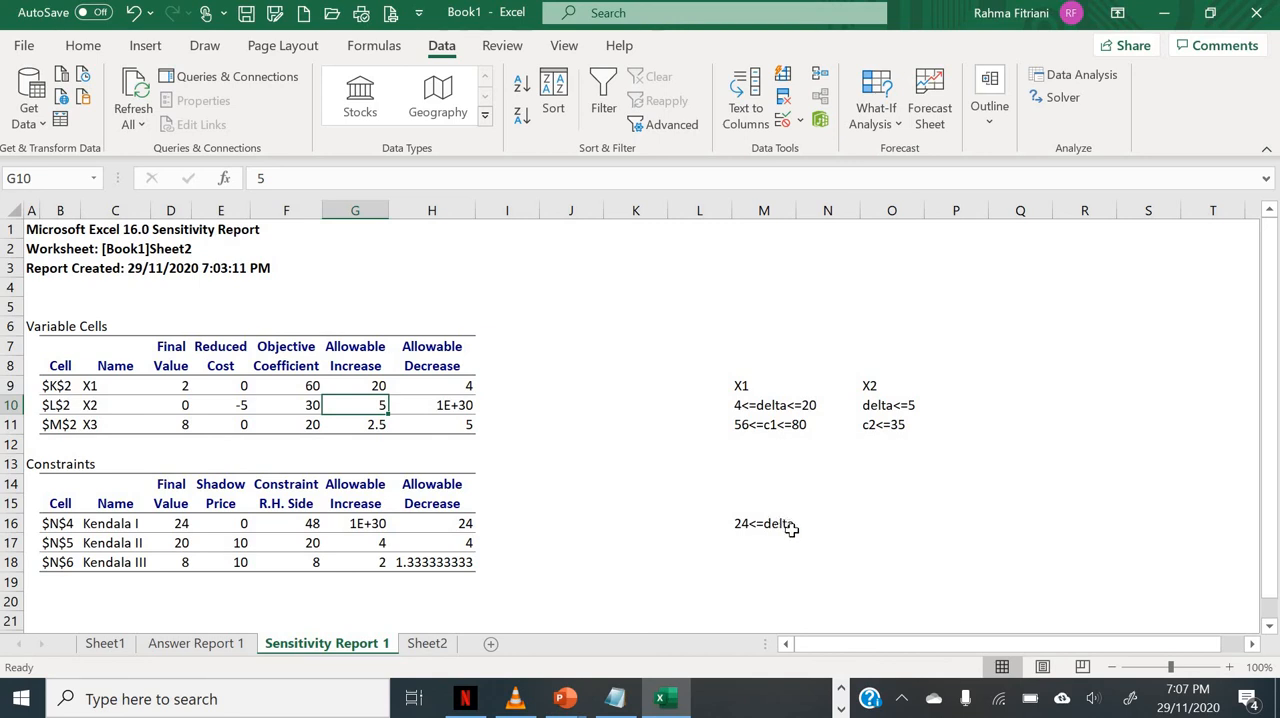
Step: Replace the Kendala I range note in cell M16 with delta>=24
left_click(761, 536)
type("dela")
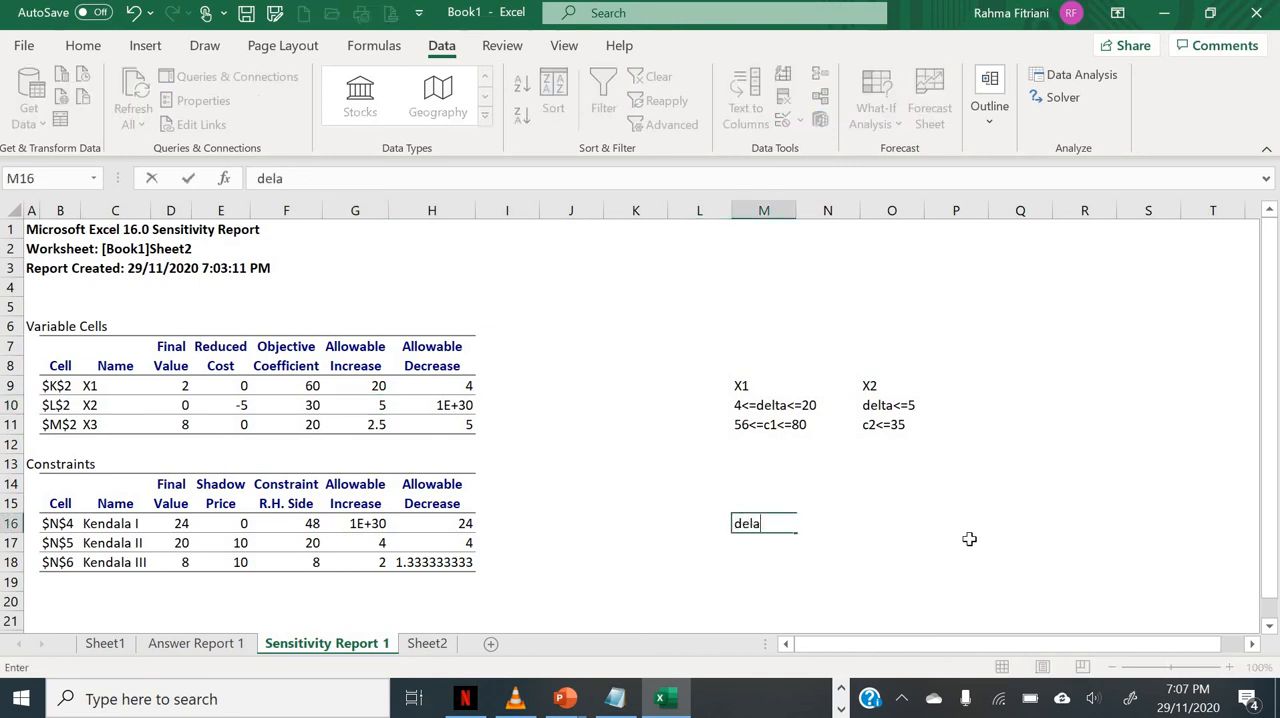
key("BackSpace")
type("ta ")
type(">=24")
key("Return")
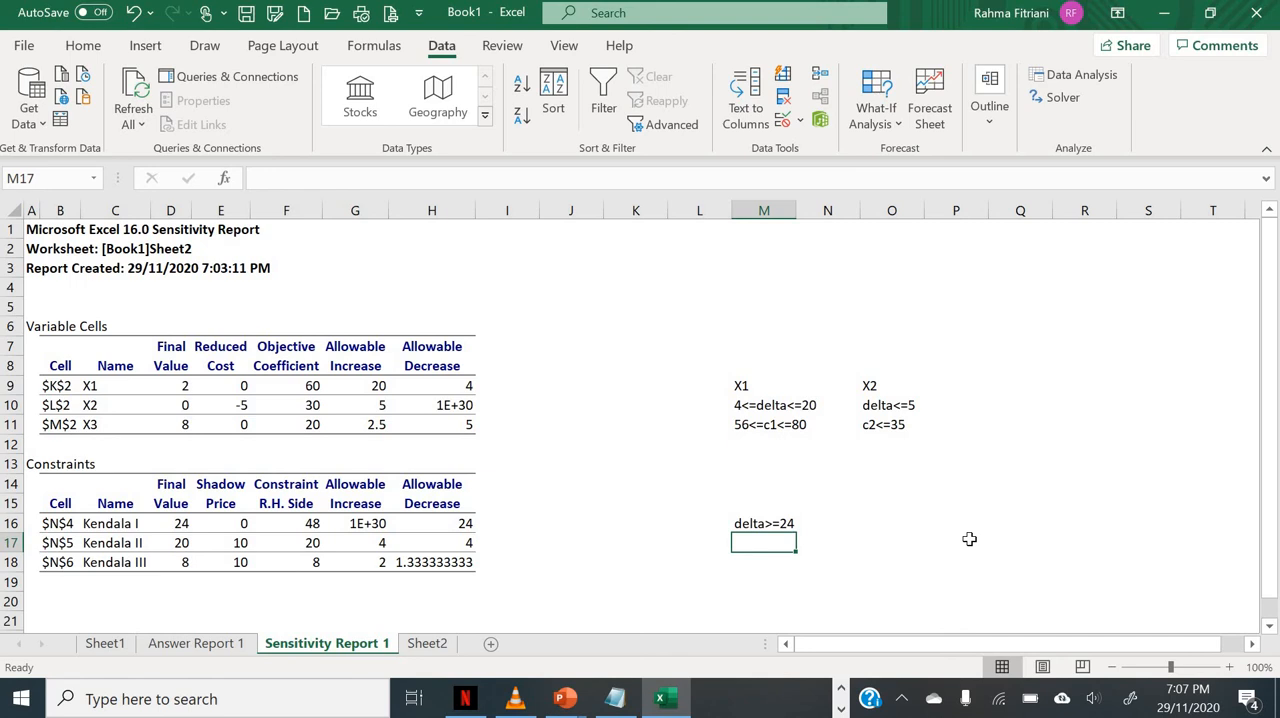
Step: Try to enter the Kendala II range note -4<=delta<=4 in cell M17
type("4<")
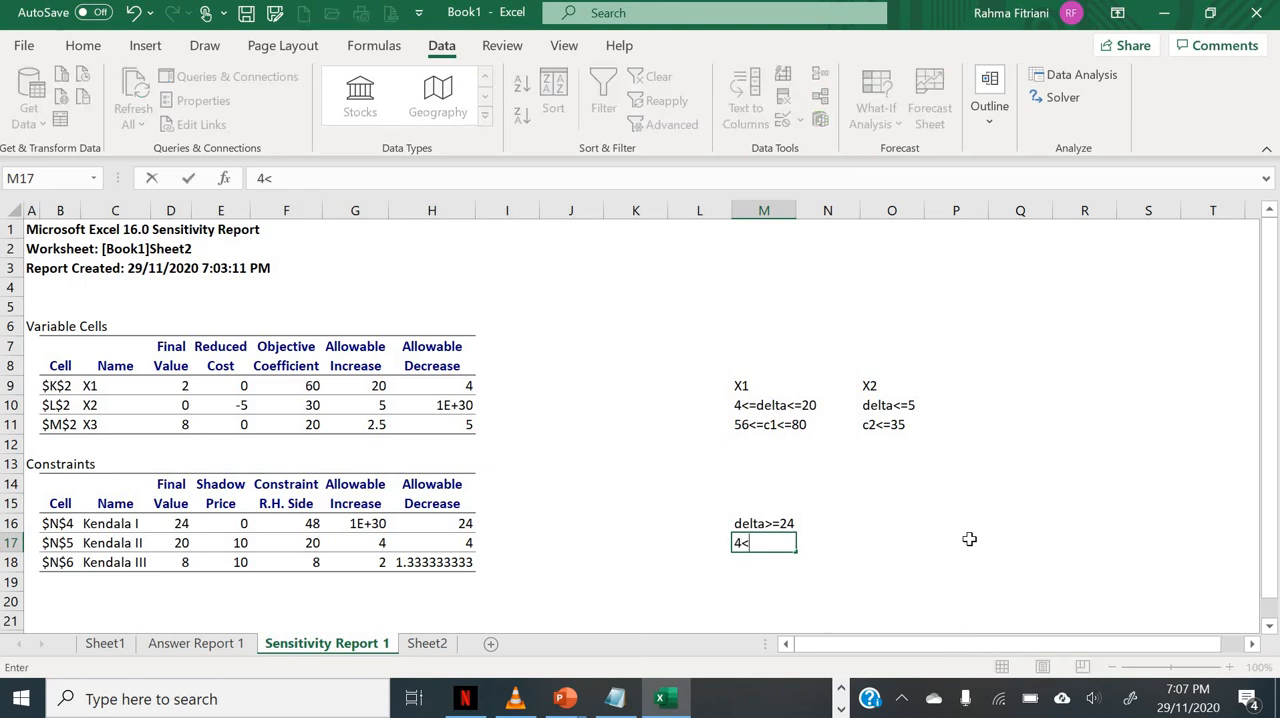
type("=del")
type("ta<=")
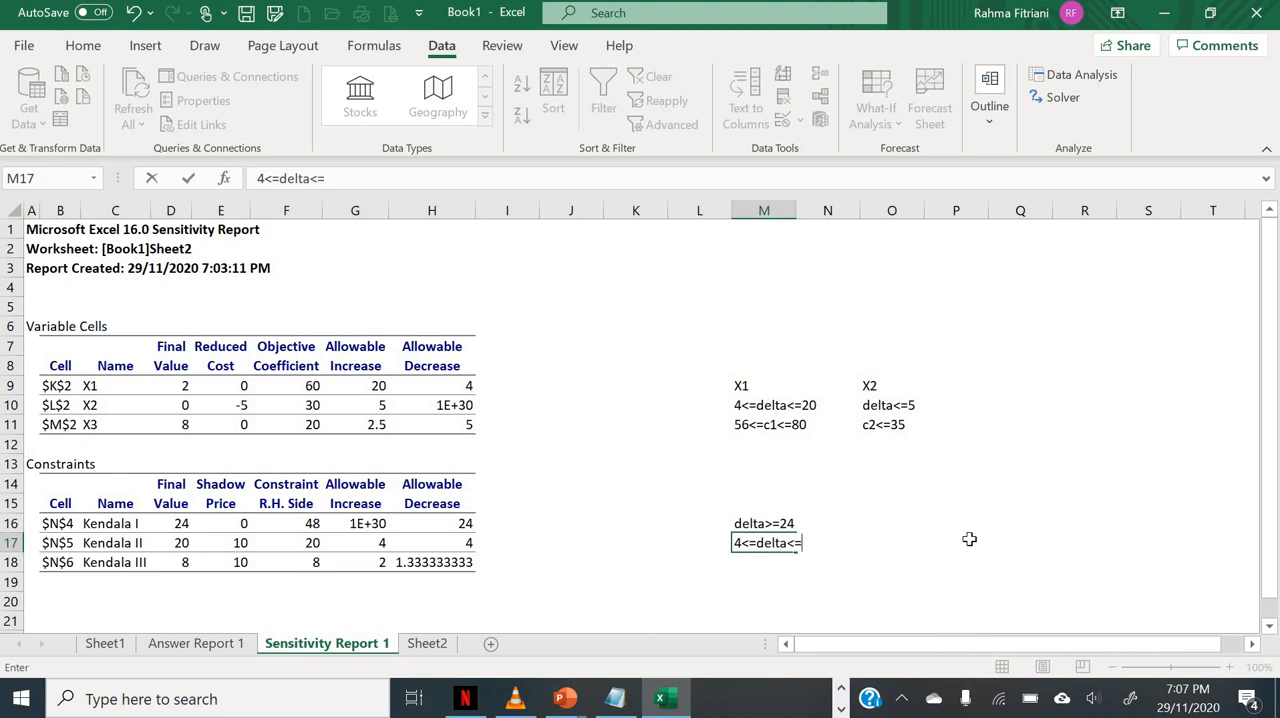
left_click(256, 180)
type("-")
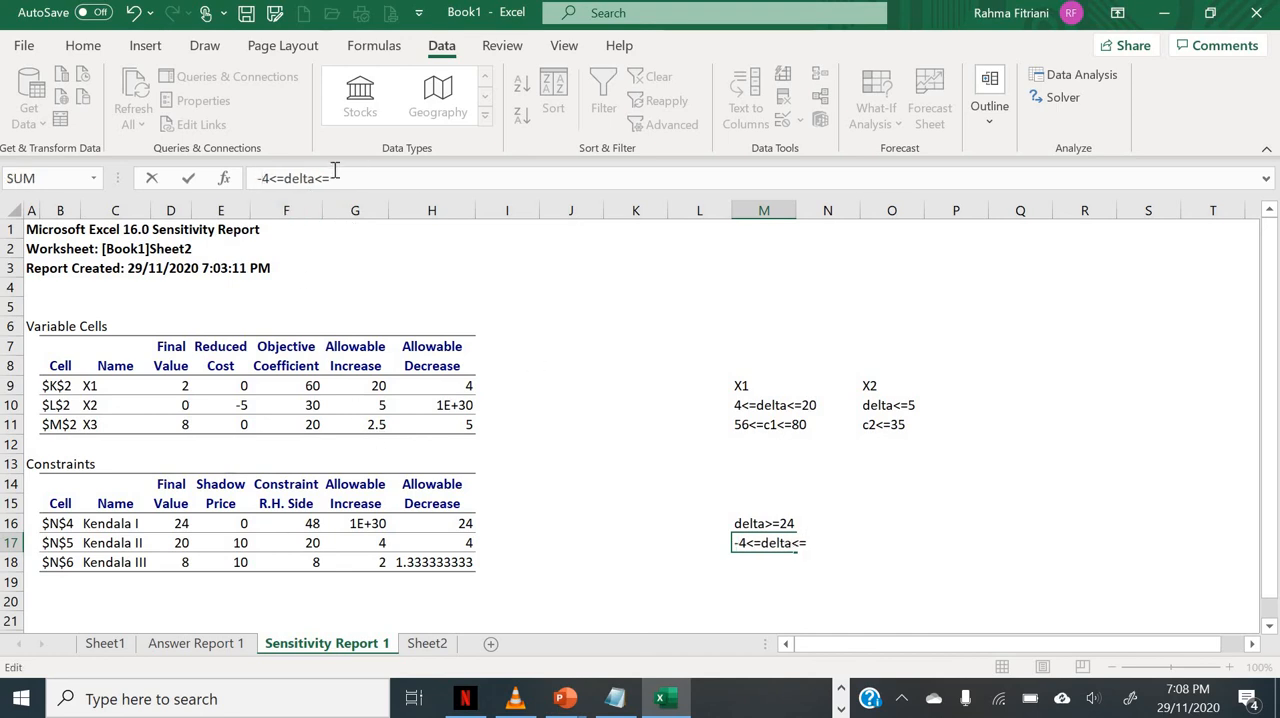
left_click(368, 181)
type("4")
key("Return")
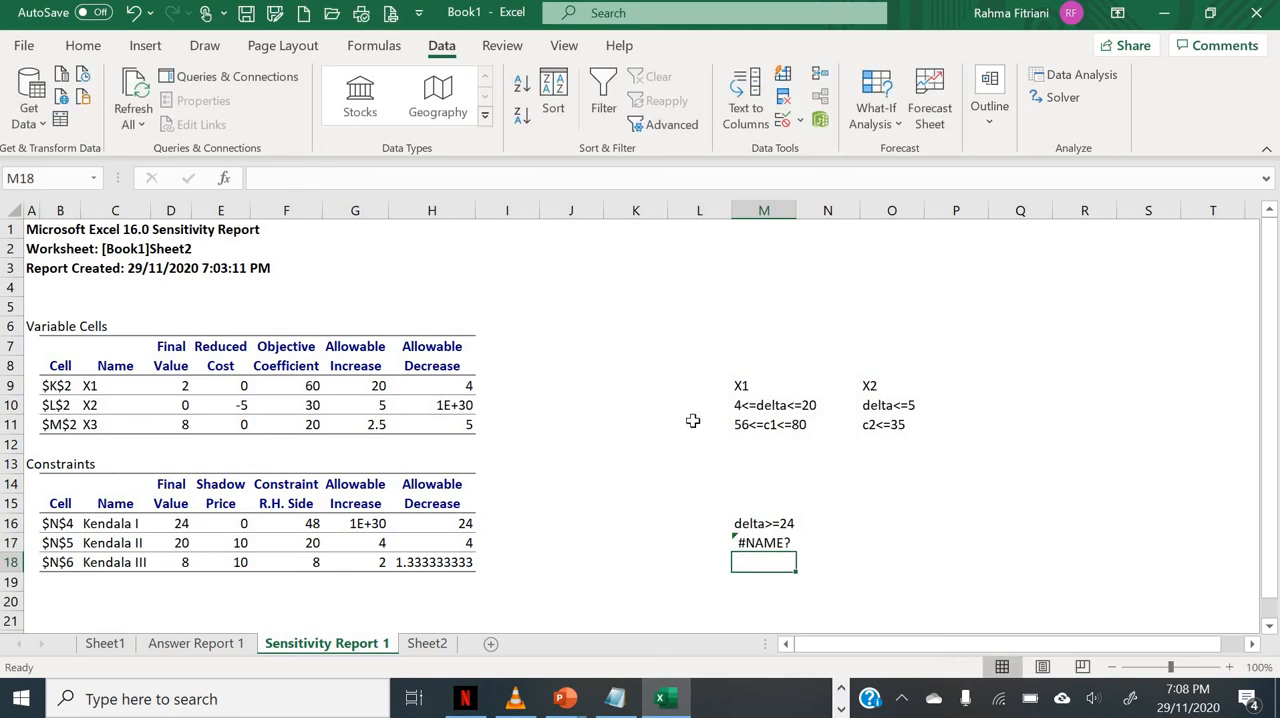
Step: Try to make the lower bound of the X1 range note in M10 negative, giving -4<=delta<=20
left_click(740, 405)
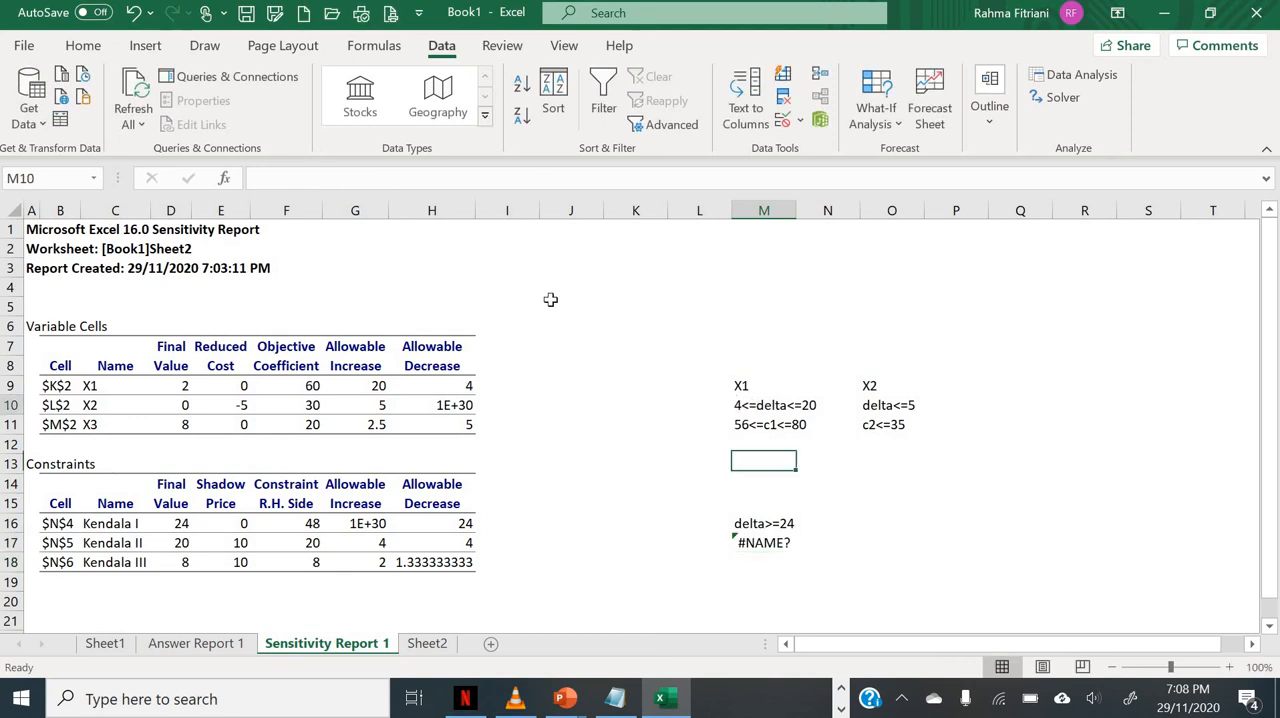
left_click(254, 180)
type("-")
key("Return")
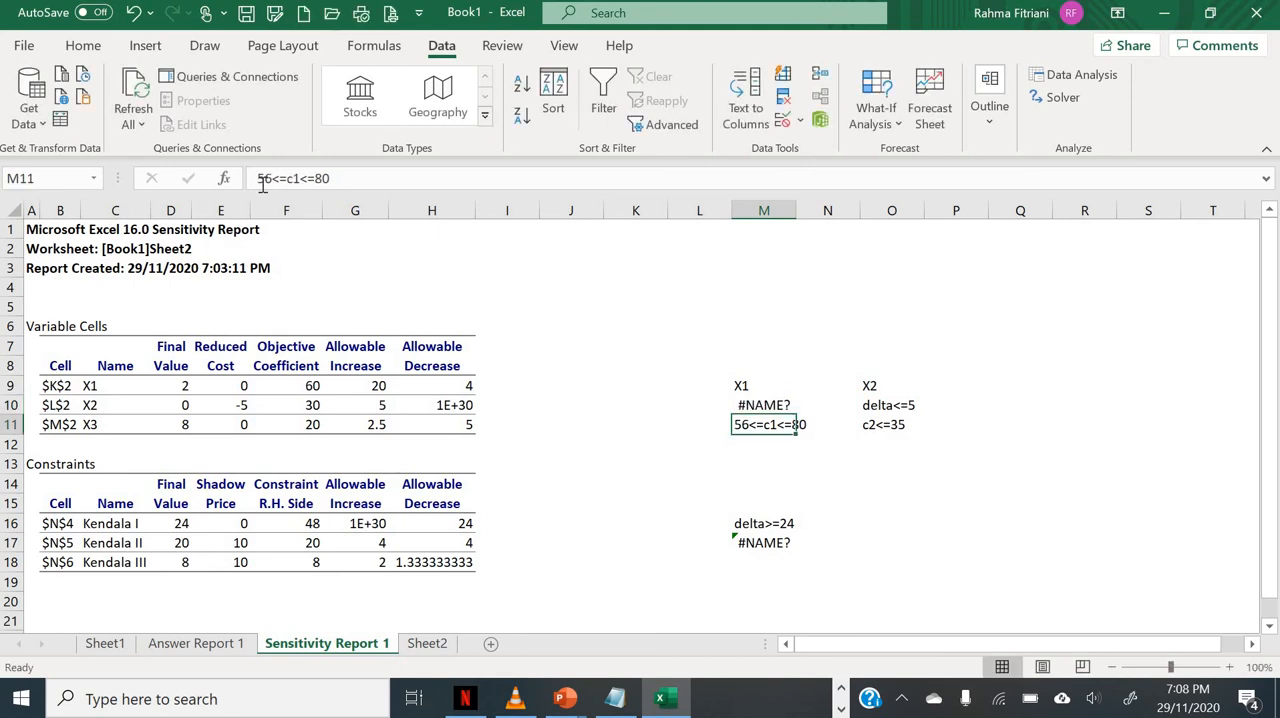
Step: Rewrite the X1 range note in M10 as plain text reading 4<delta<=4
key("Up")
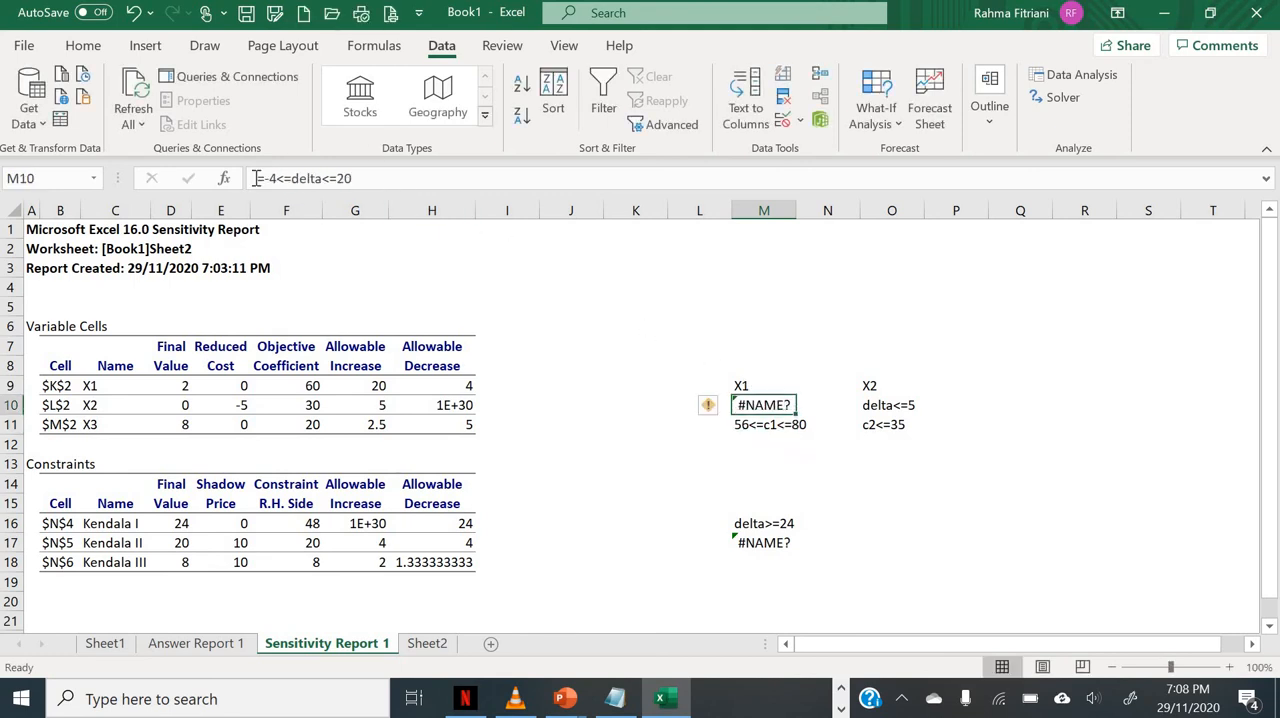
left_click(257, 178)
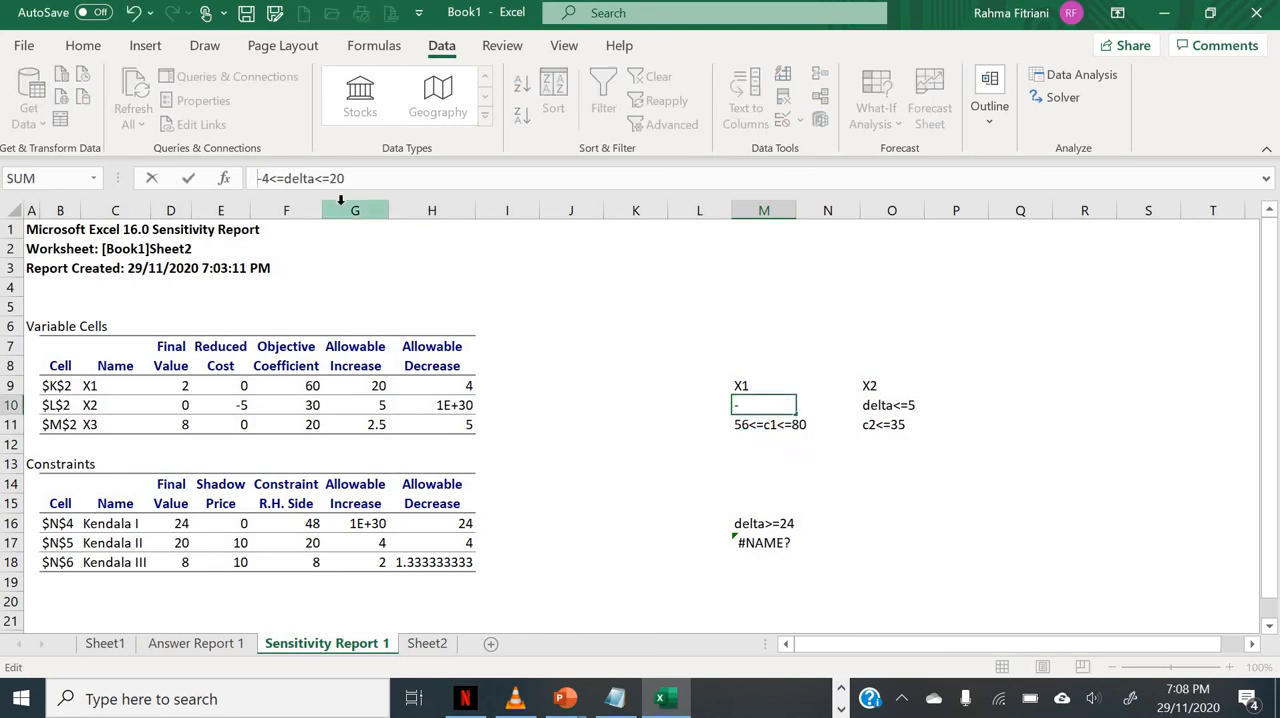
type("'")
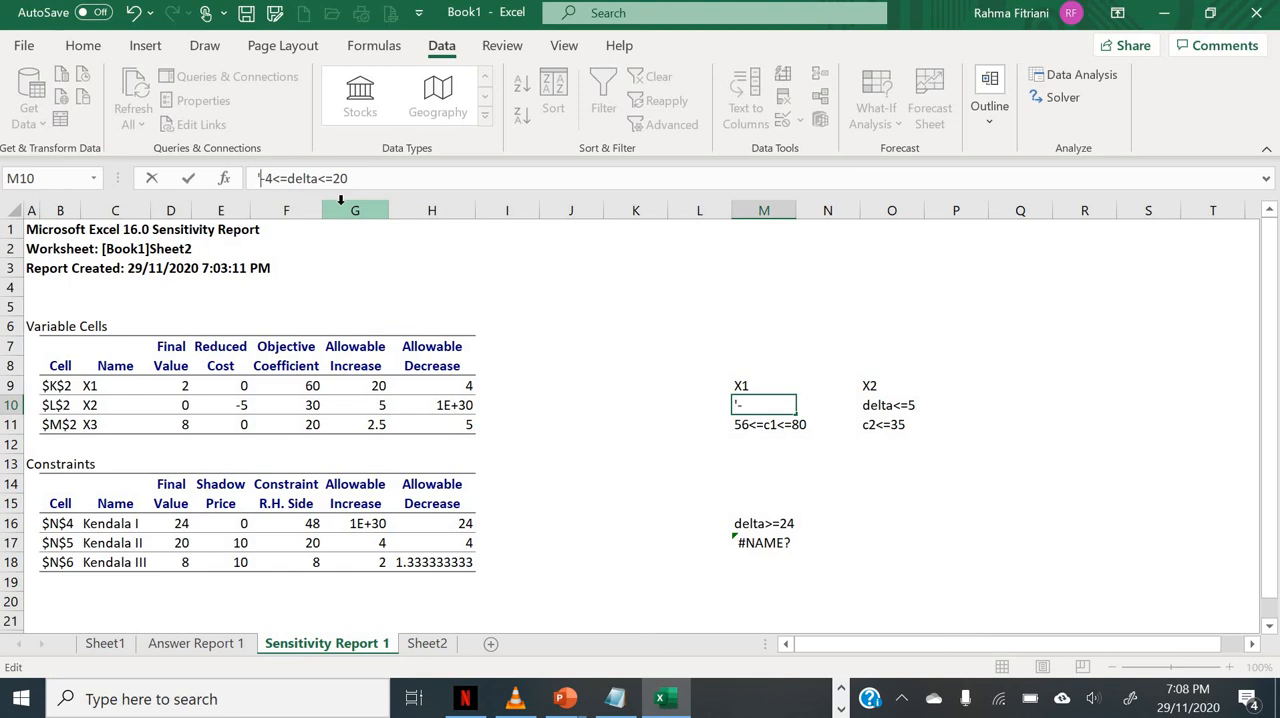
type("4<delta<-")
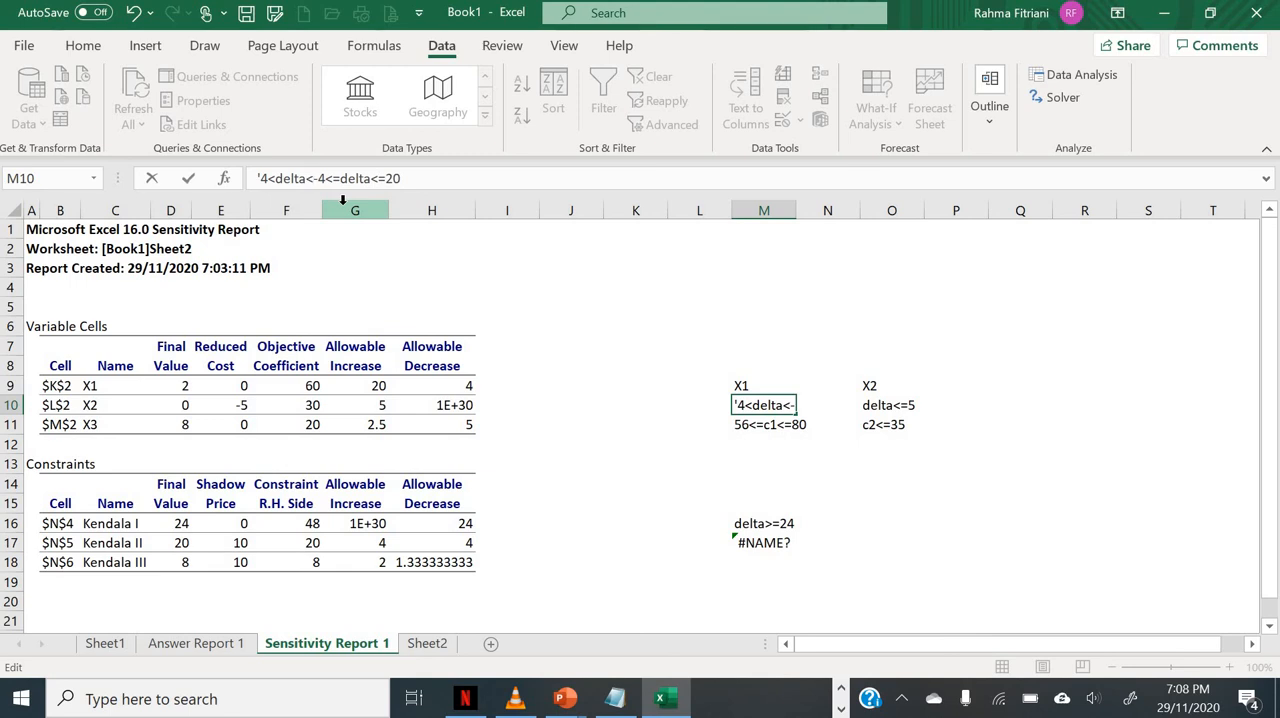
left_click(464, 179)
key("BackSpace")
key("BackSpace")
key("BackSpace")
key("BackSpace")
key("BackSpace")
key("BackSpace")
key("BackSpace")
key("BackSpace")
key("BackSpace")
key("BackSpace")
key("BackSpace")
key("BackSpace")
key("BackSpace")
type("=4")
key("Return")
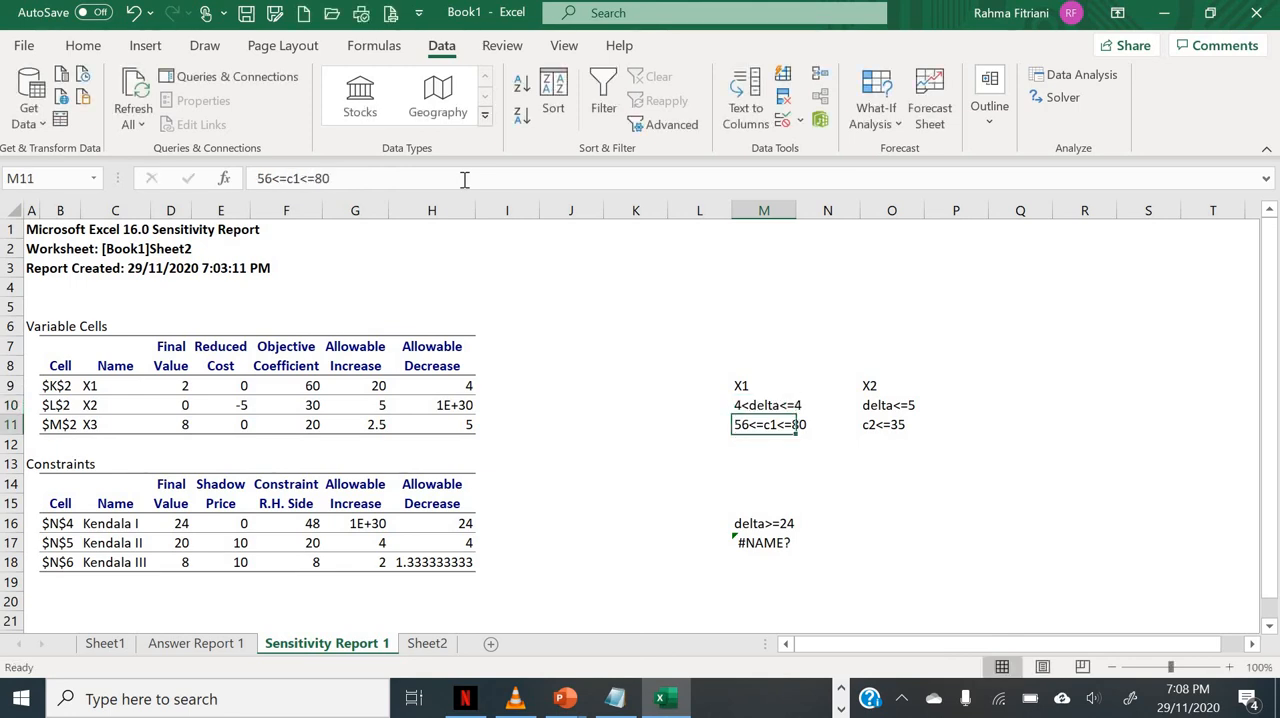
Step: Correct the upper bound of the X1 range note in M10 to 20
key("Up")
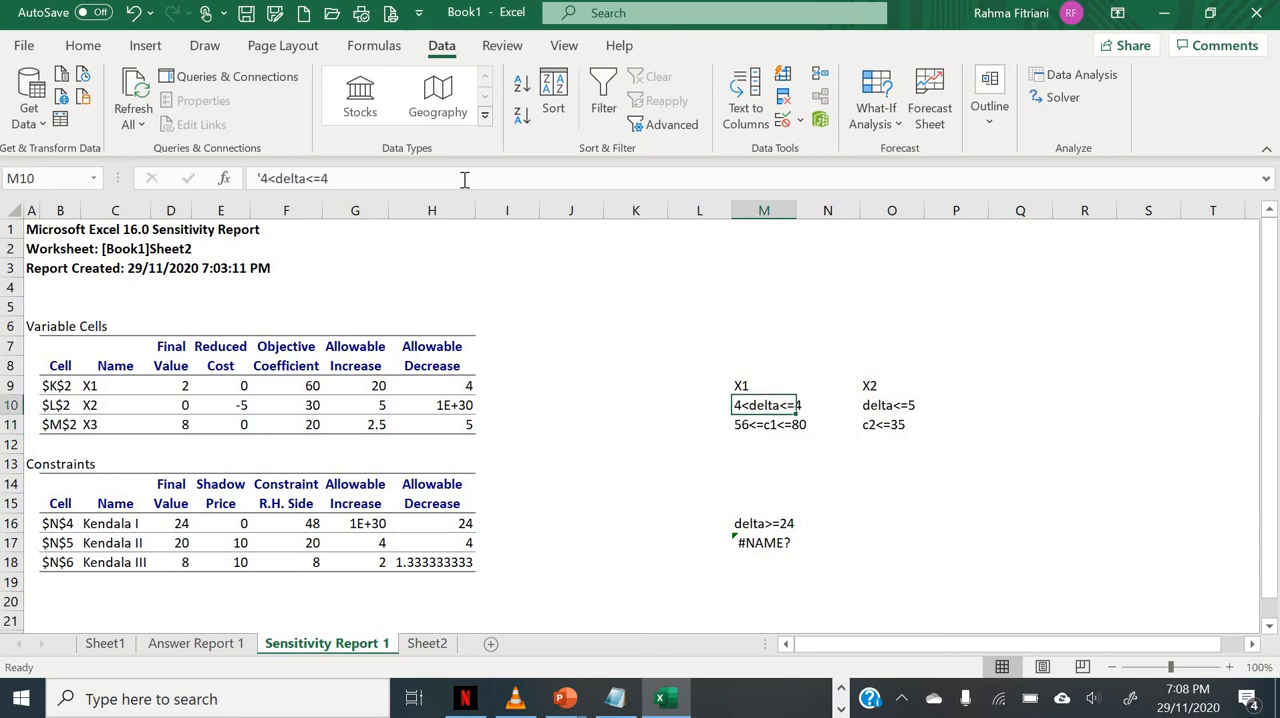
left_click(342, 176)
key("BackSpace")
key("BackSpace")
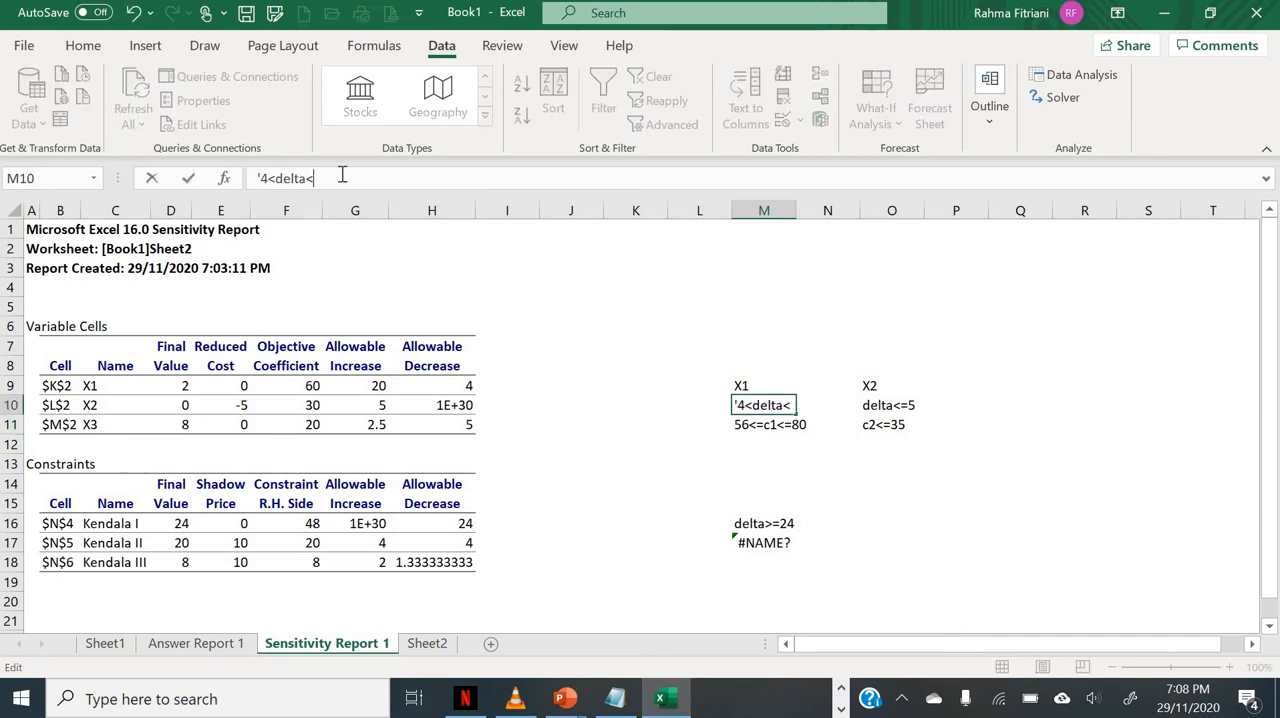
type("=20")
key("Return")
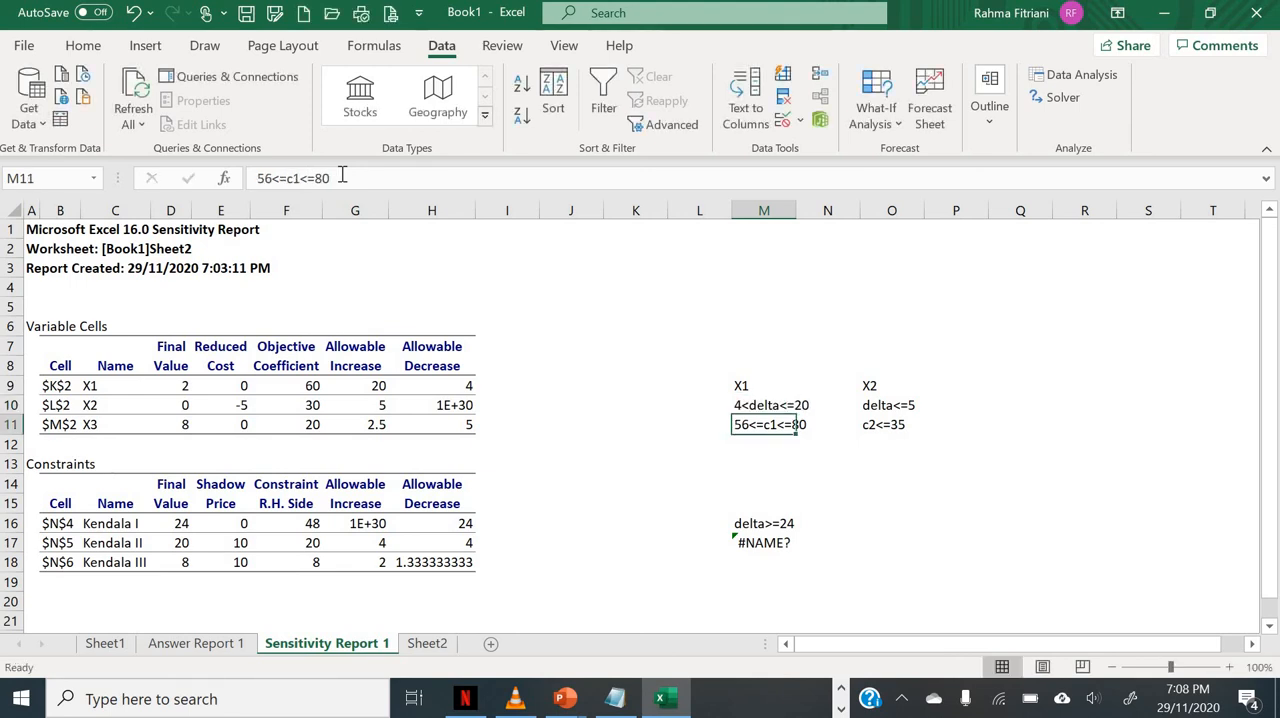
Step: Enter X1's objective coefficient 60 in cell L11, beside the c1 range note
double_click(688, 420)
type("50")
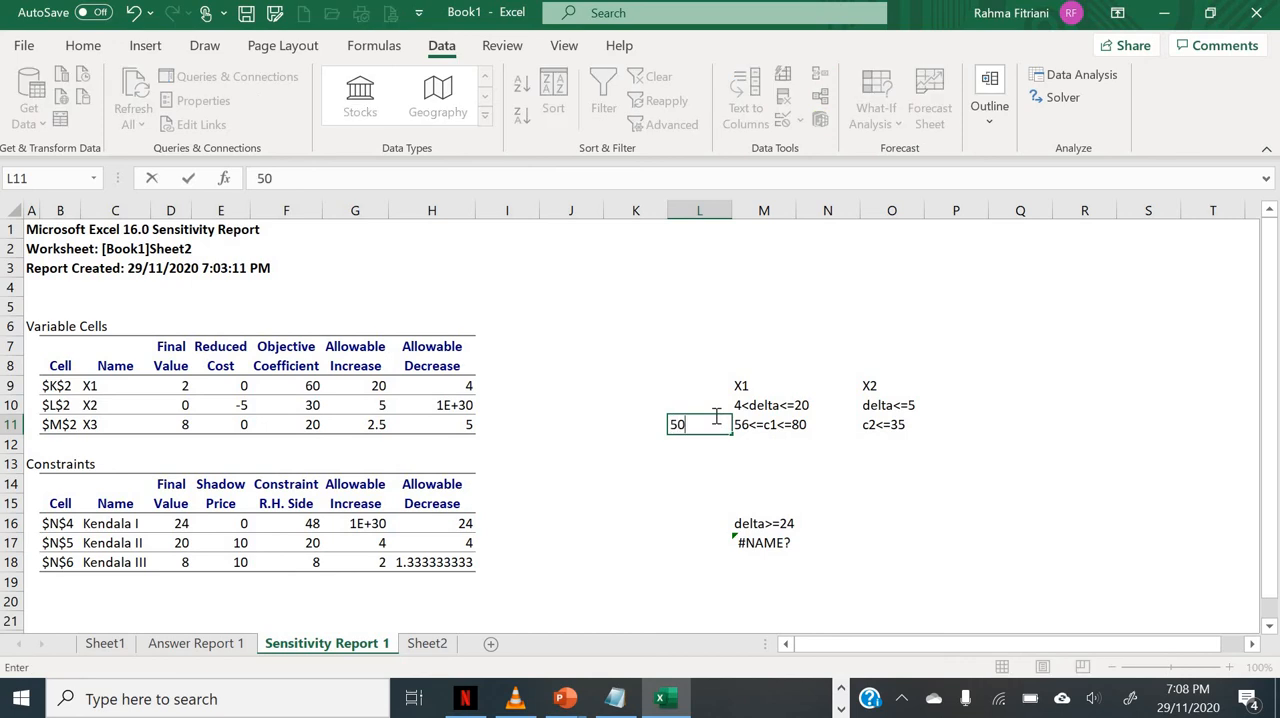
key("BackSpace")
key("BackSpace")
type("60")
Step: Change the lower bound in M10 to -4 so the X1 note reads -4<delta<=20
left_click(772, 408)
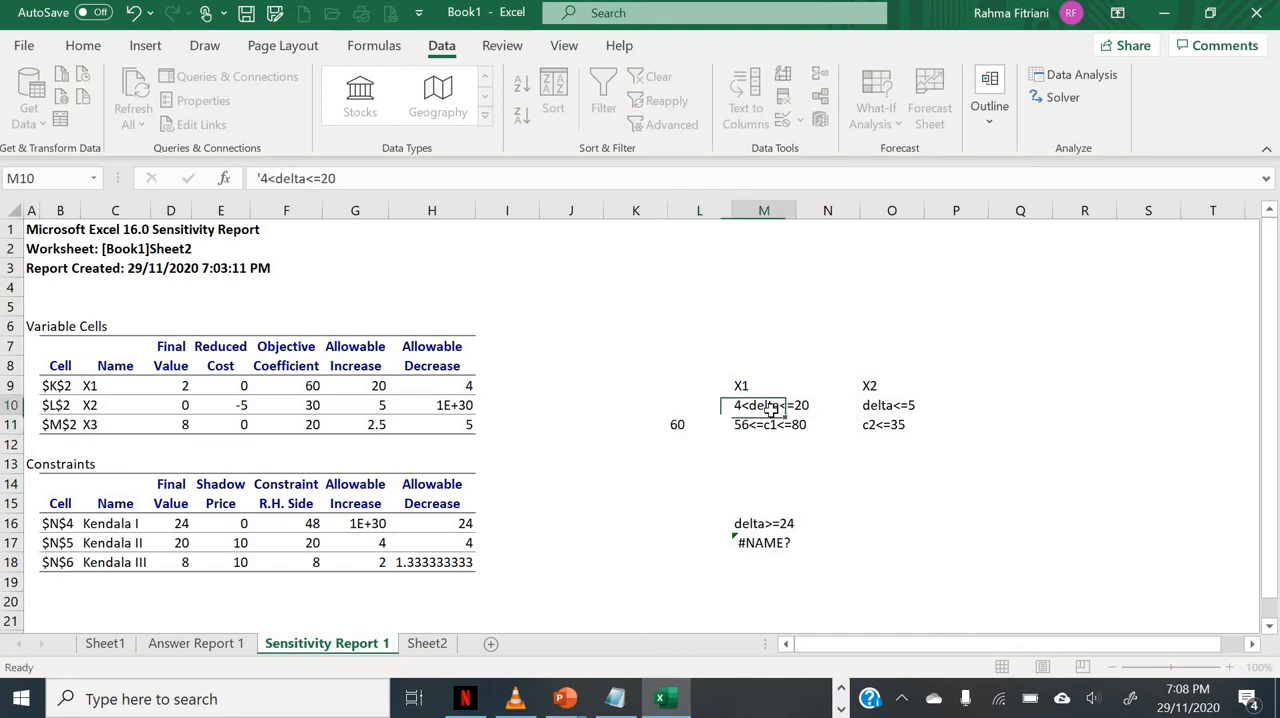
left_click(262, 178)
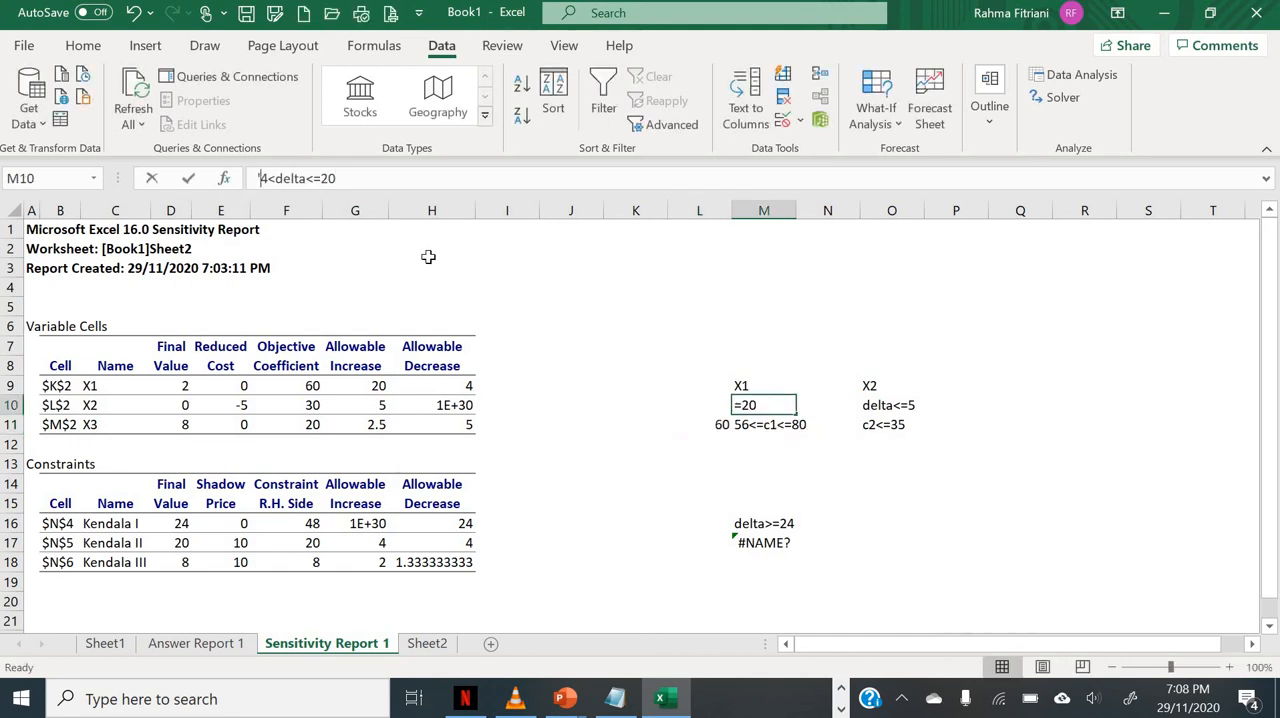
type("-")
key("Return")
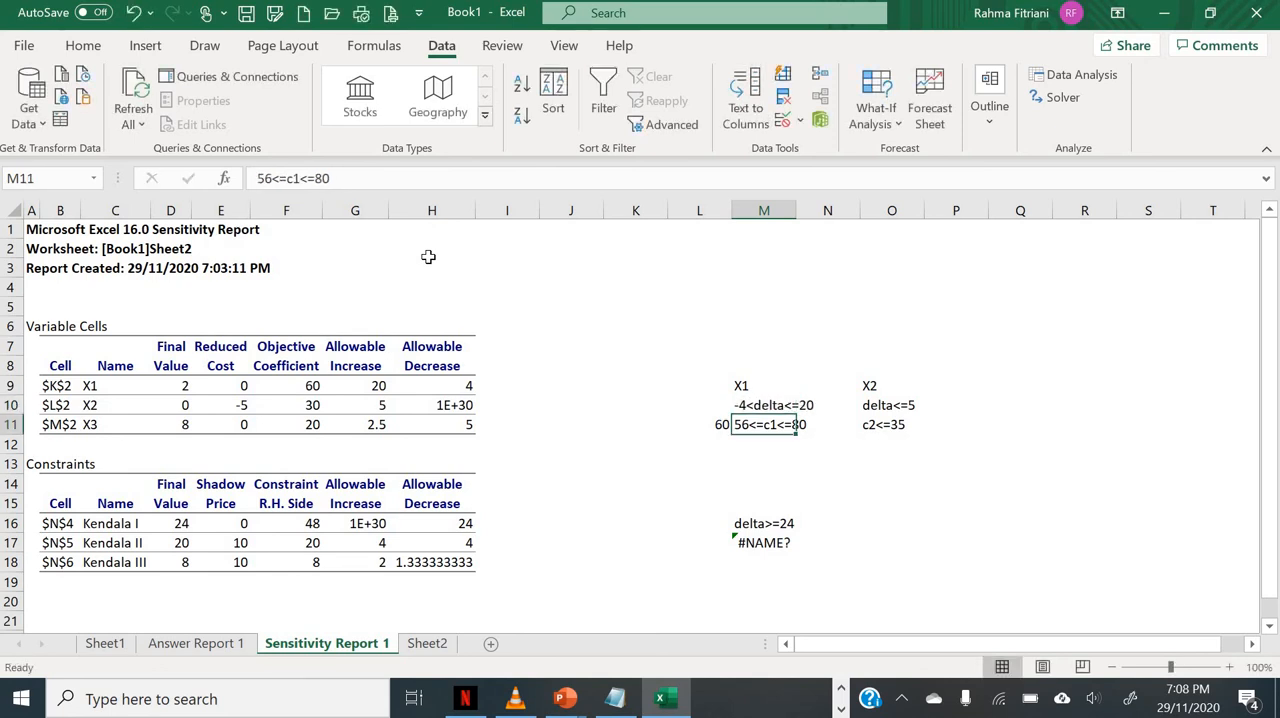
Step: Check the X2 range notes and change the Kendala I note in M16 to delta>=-24
left_click(891, 409)
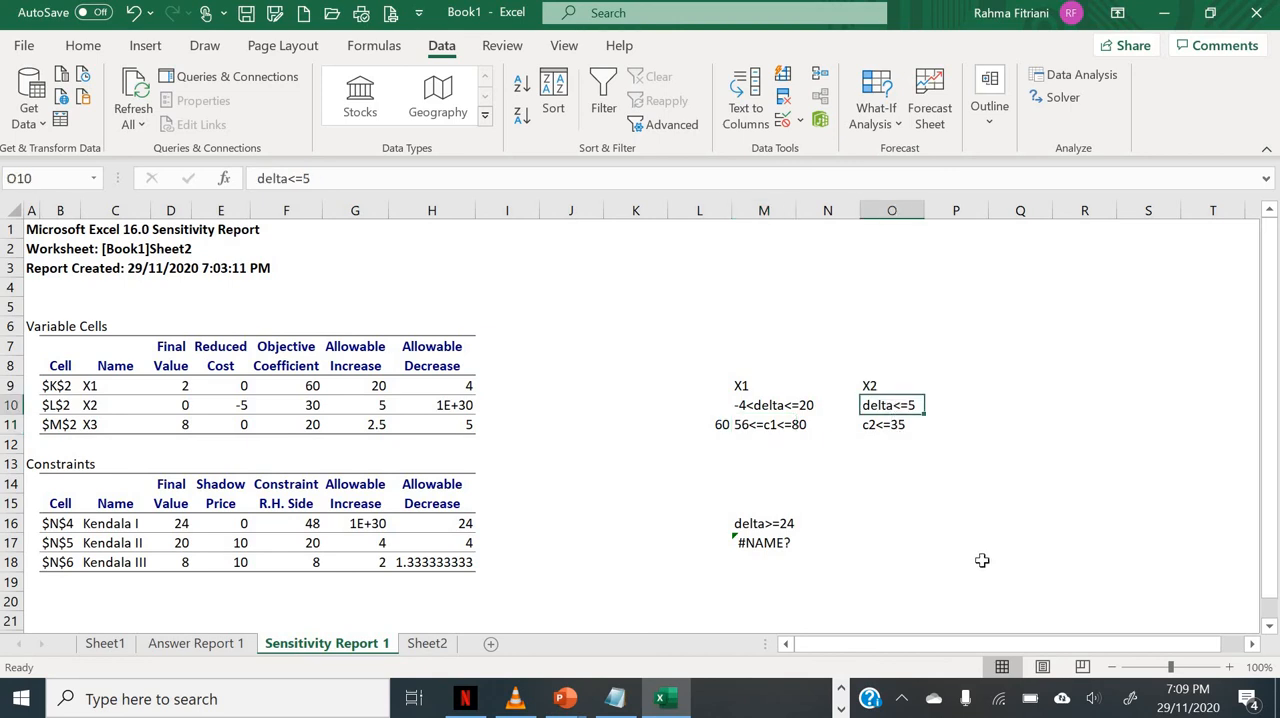
left_click(921, 430)
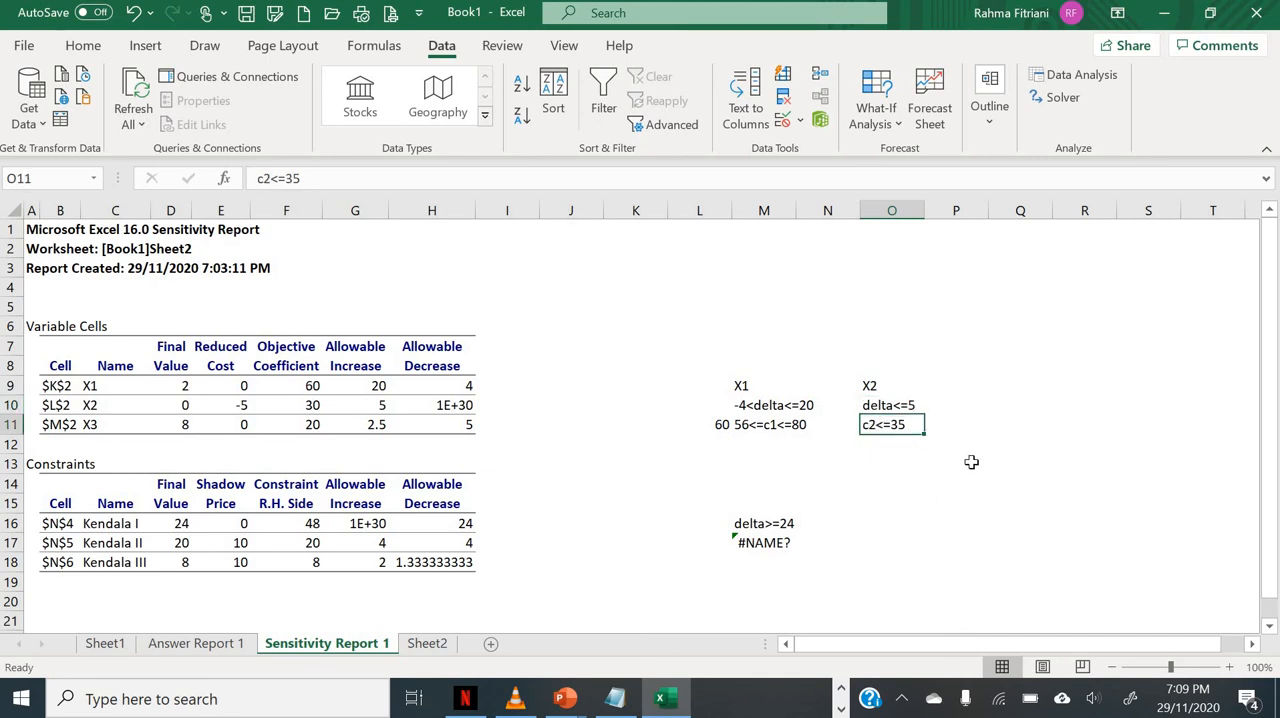
left_click(746, 526)
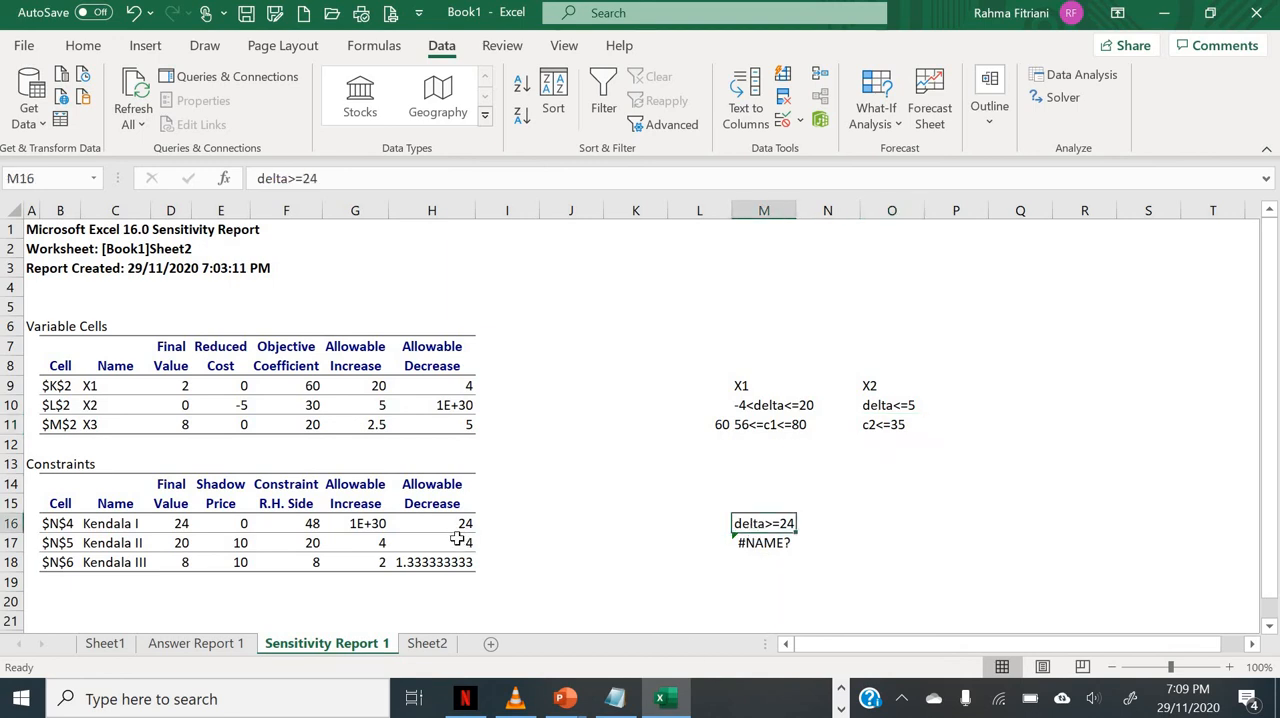
left_click(303, 177)
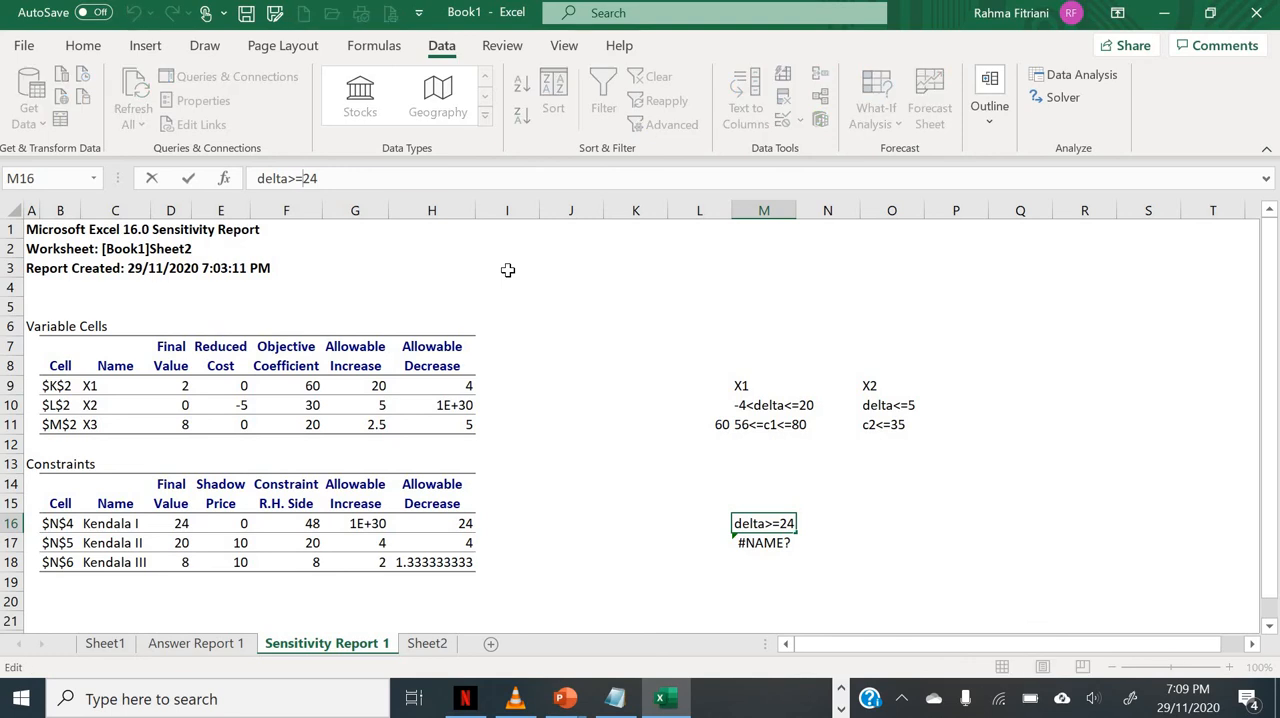
type("-")
key("Return")
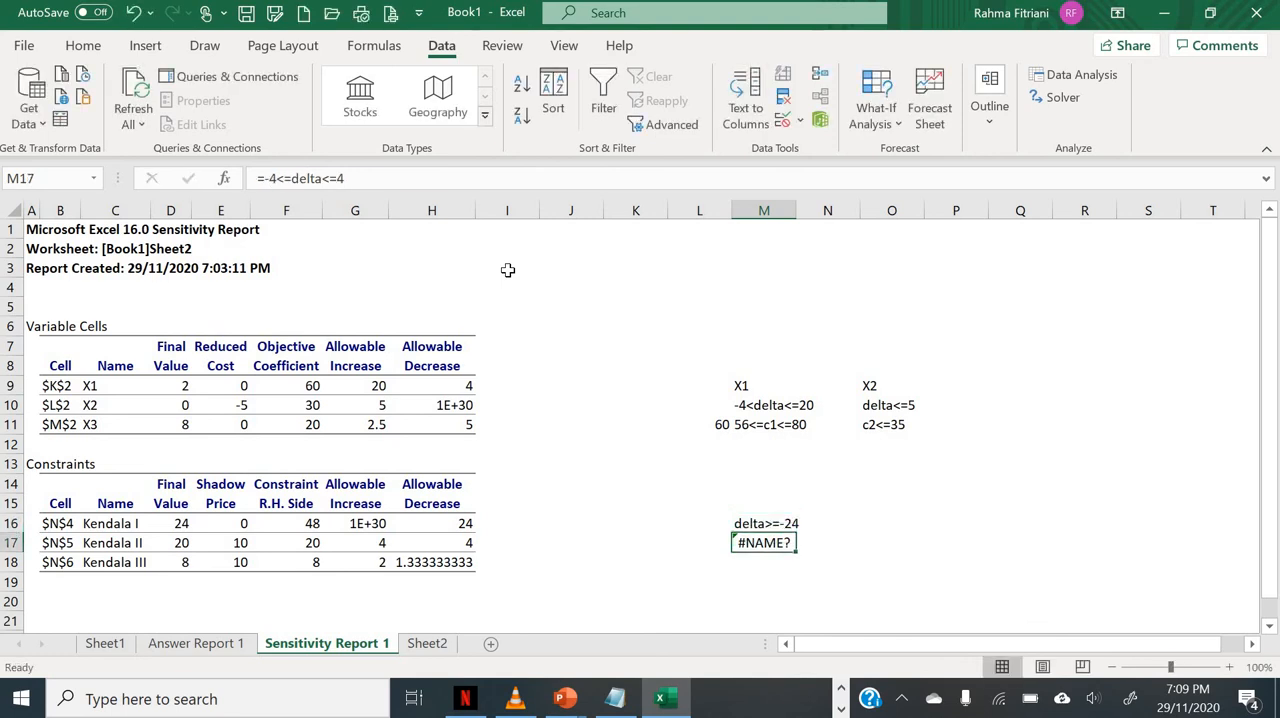
Step: Clear the faulty range note from cell M17
key("Up")
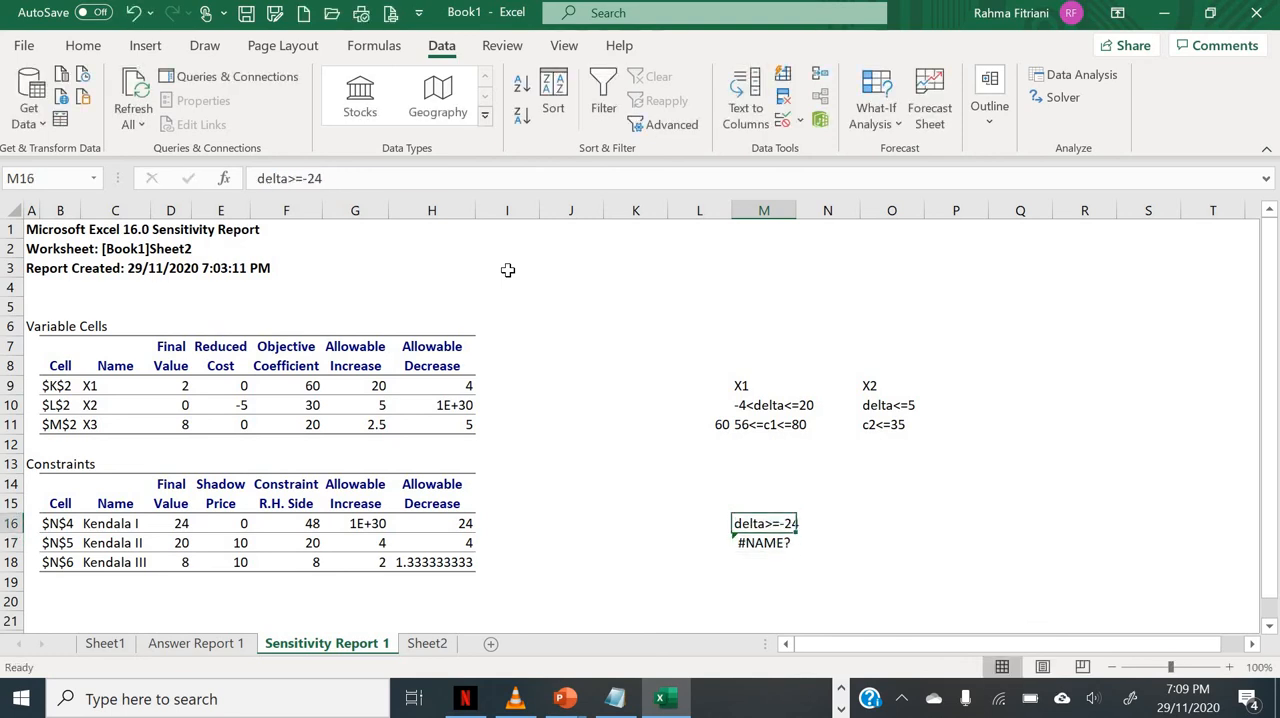
key("Down")
key("Delete")
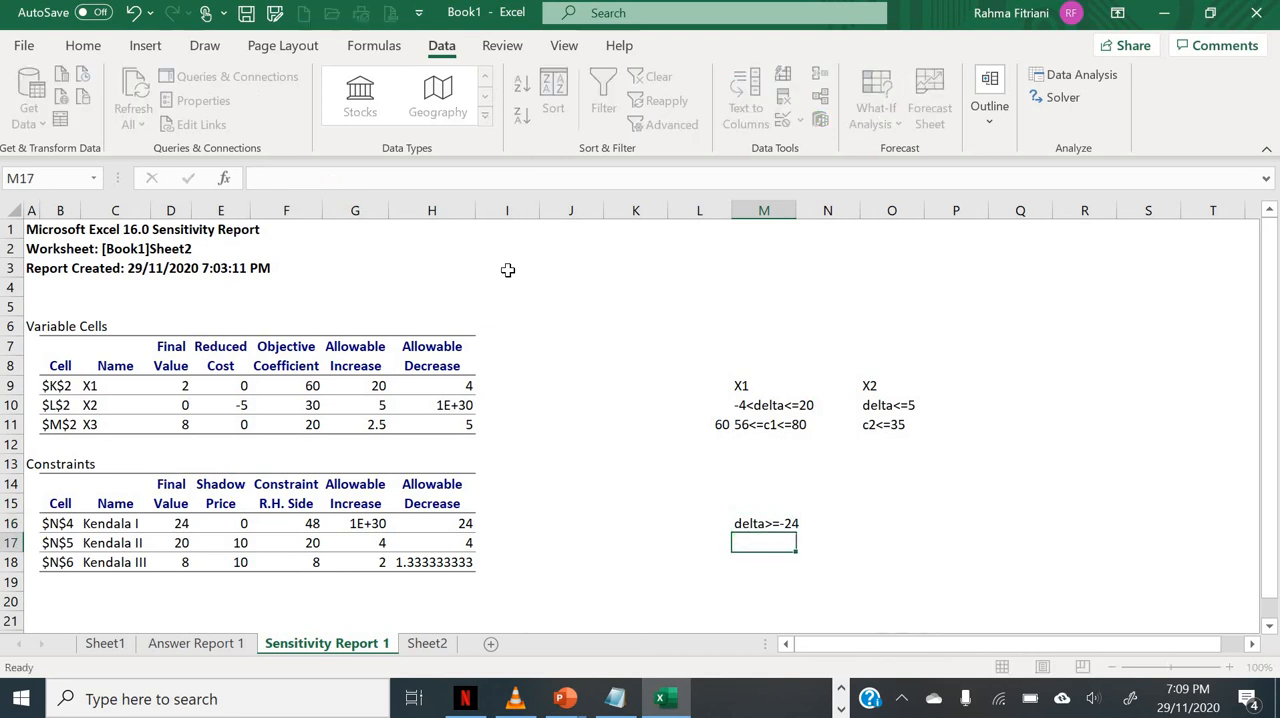
Step: Enter the right-hand-side range note b2>=24 in cell O16, in the Kendala I row
key("Up")
key("Right")
key("Right")
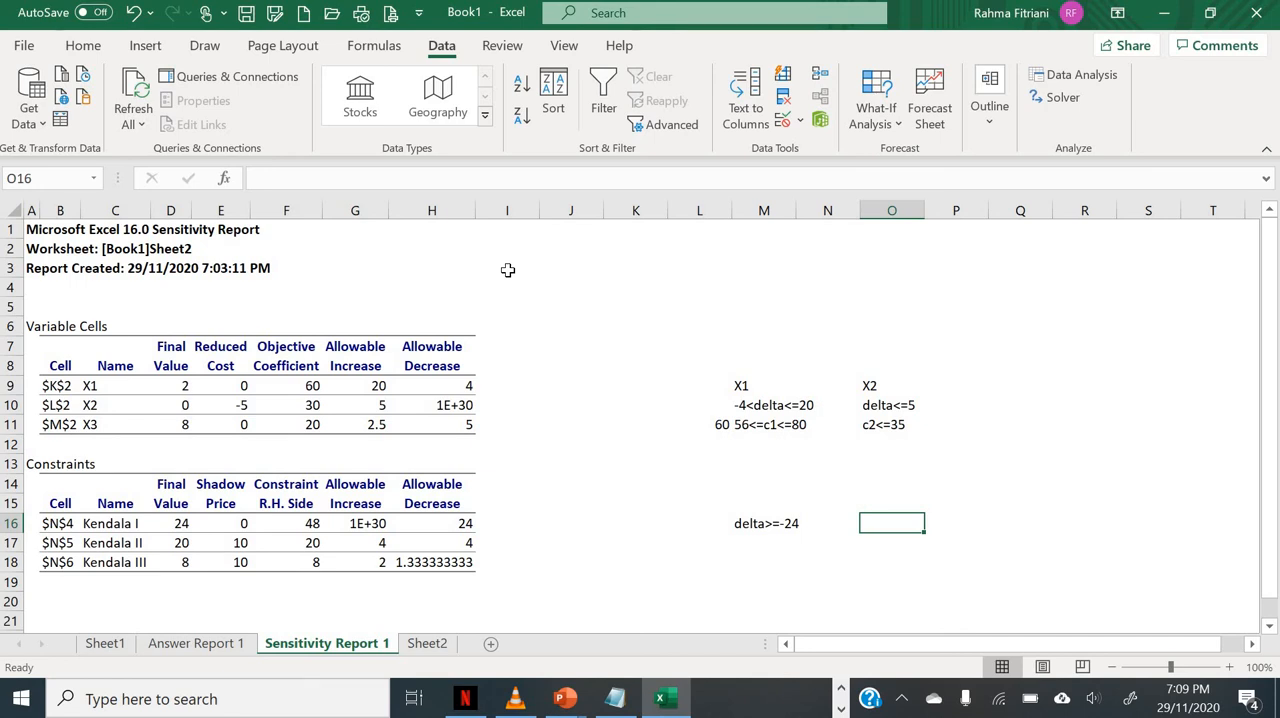
type("b")
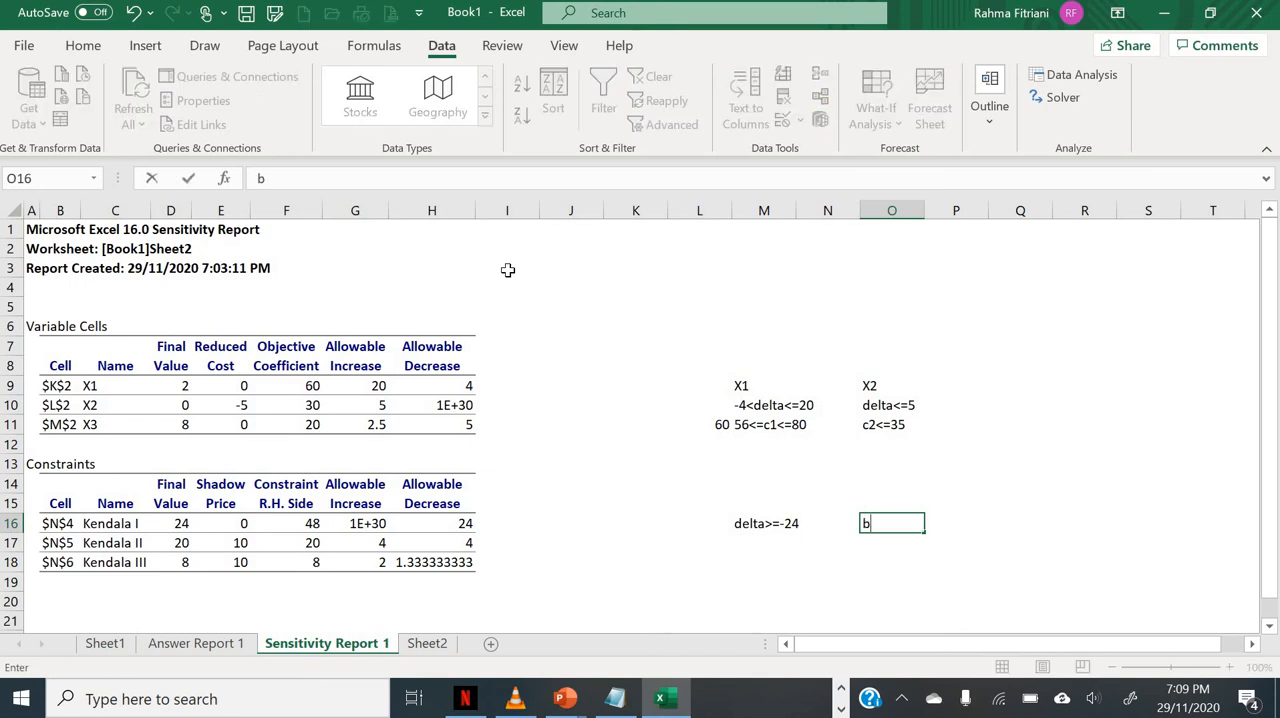
type("2>=24")
key("Return")
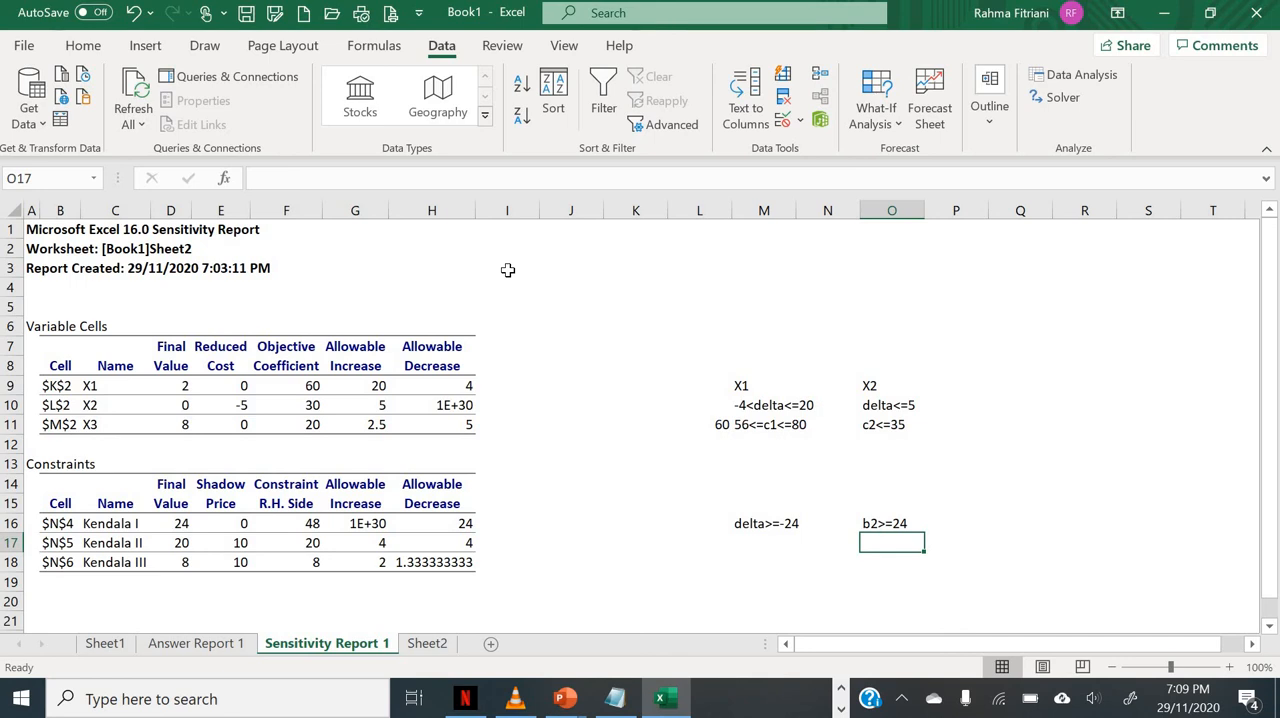
Step: Correct the right-hand-side range note in O16 to b1>=24 and return to cell M17
key("Left")
key("Left")
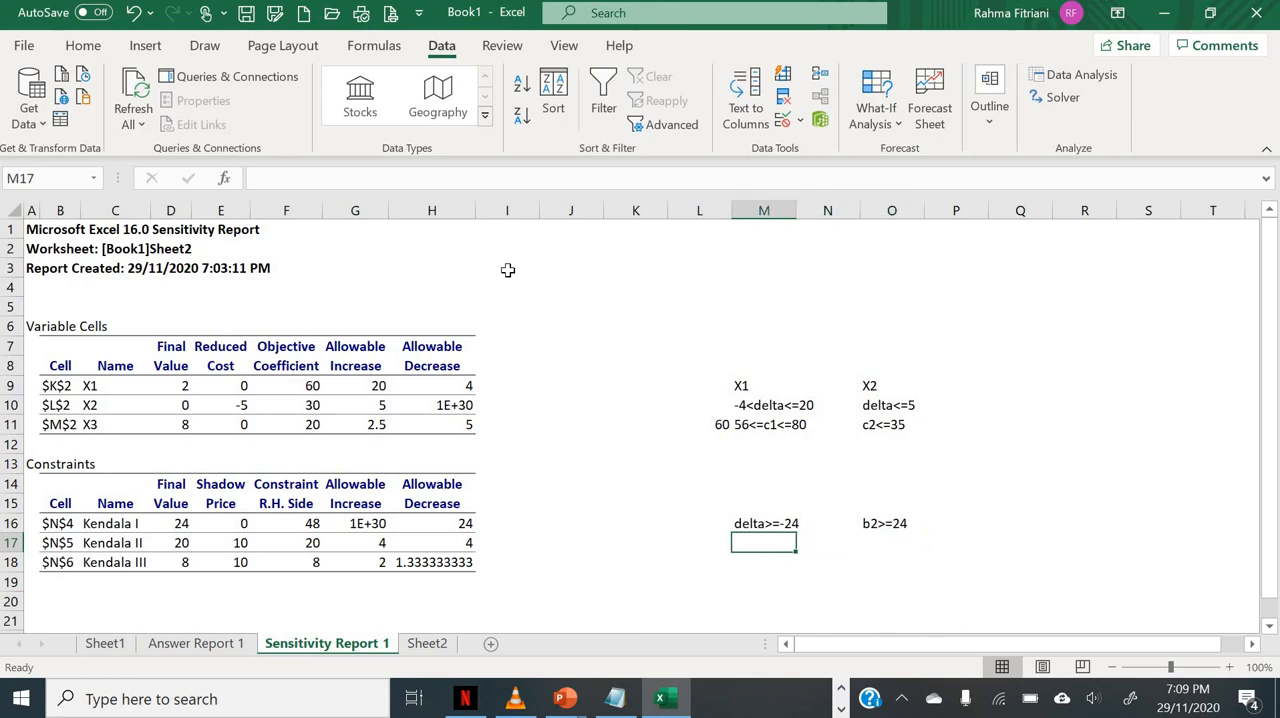
key("Up")
key("Right")
key("Right")
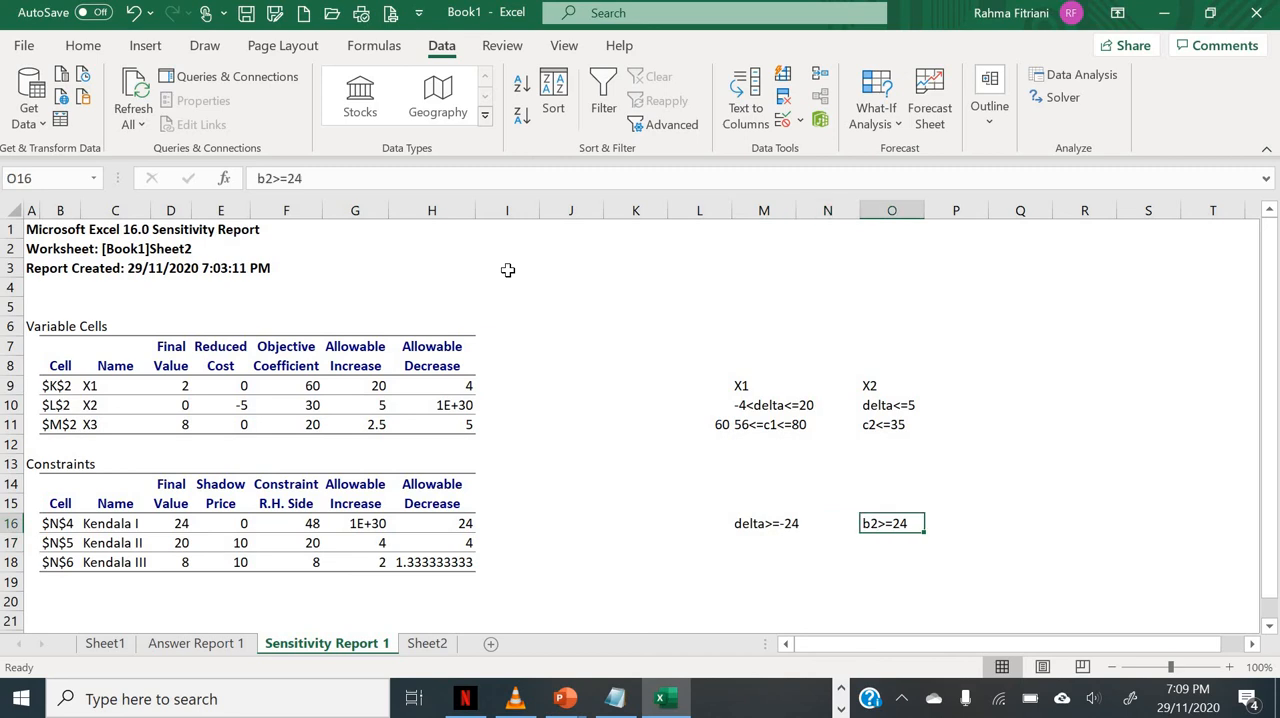
left_click(271, 178)
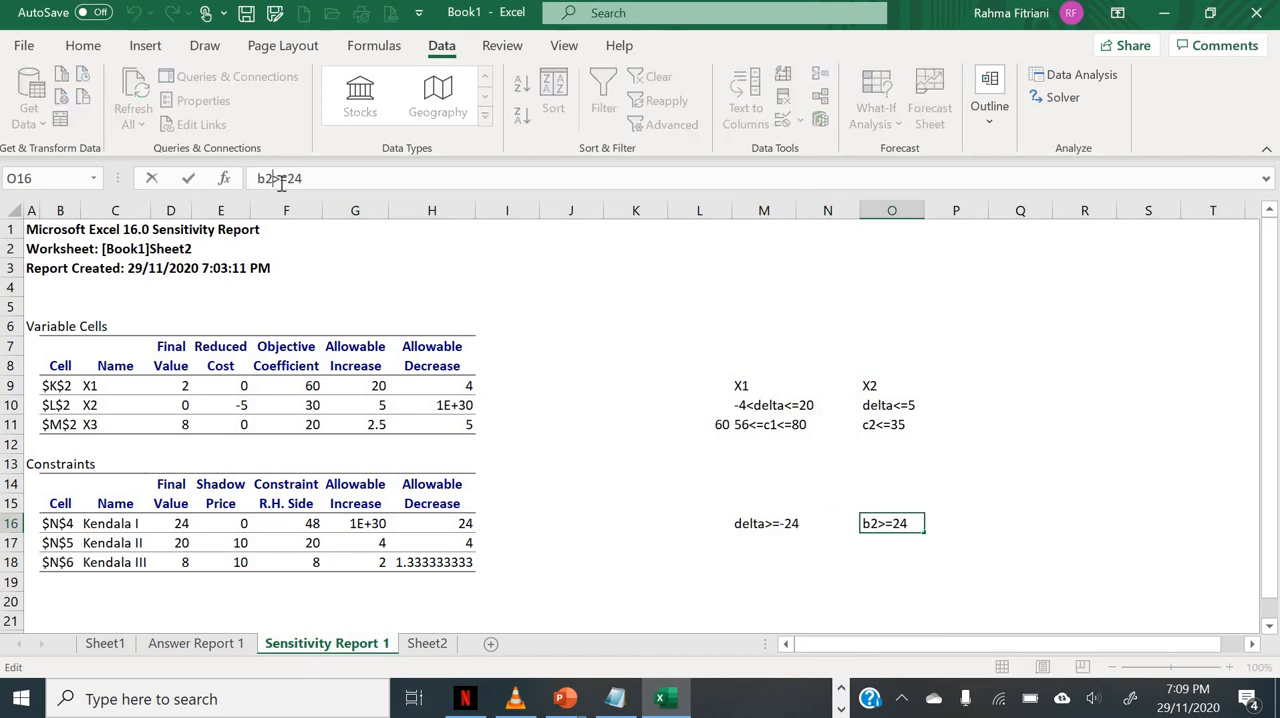
key("BackSpace")
type("1")
key("Return")
key("Left")
key("Left")
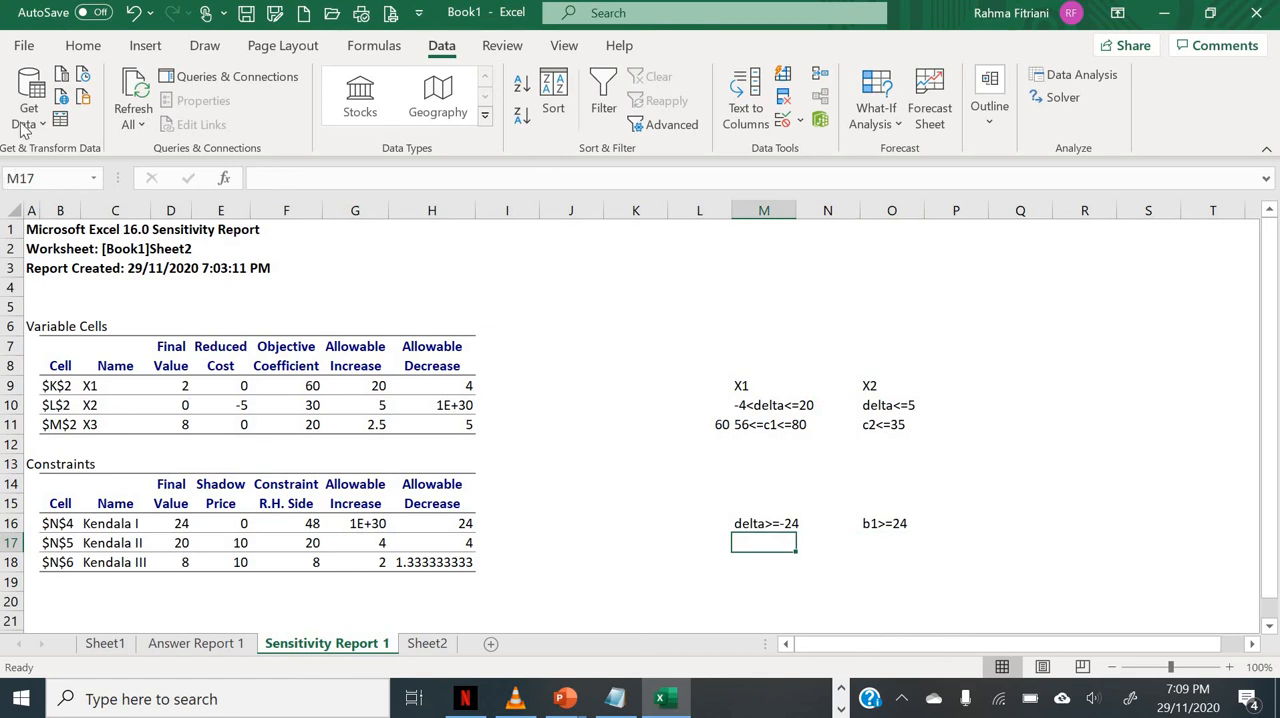
Step: Enter the Kendala II allowable change note -4<=delta<=4 as text in cell M17
left_click(288, 180)
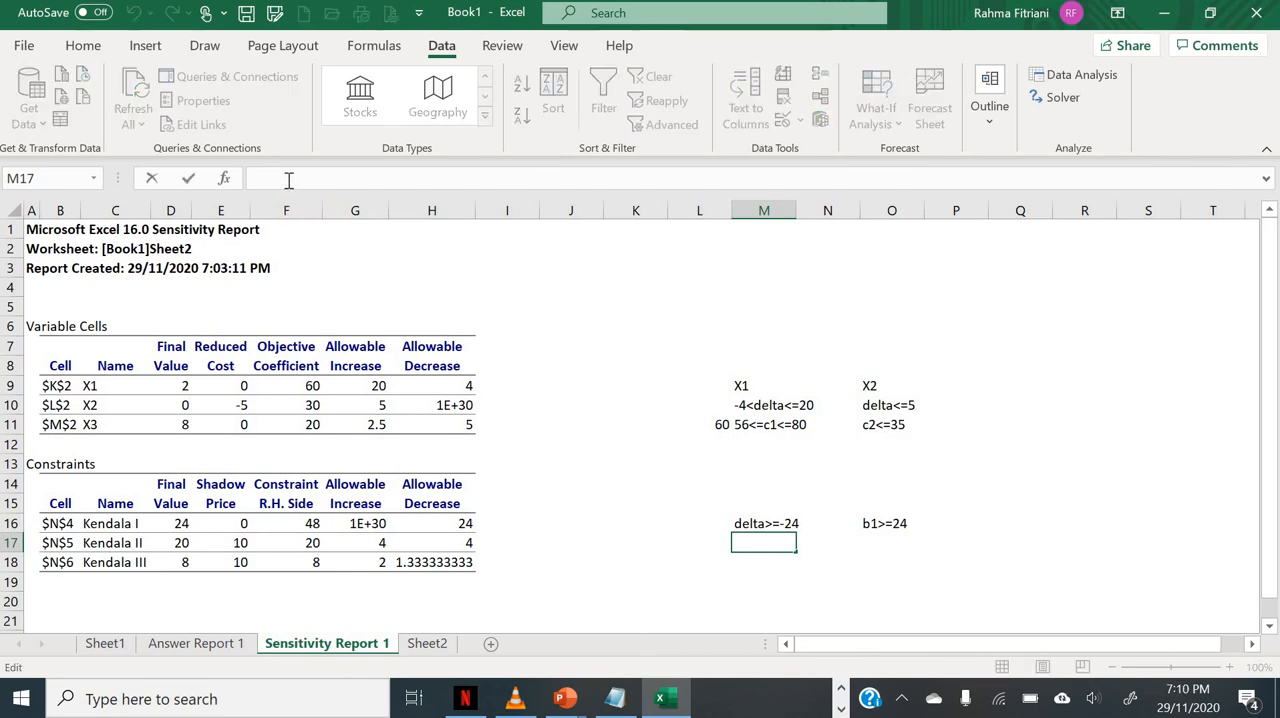
type("'--")
key("BackSpace")
type("4<=delta<=4")
key("Return")
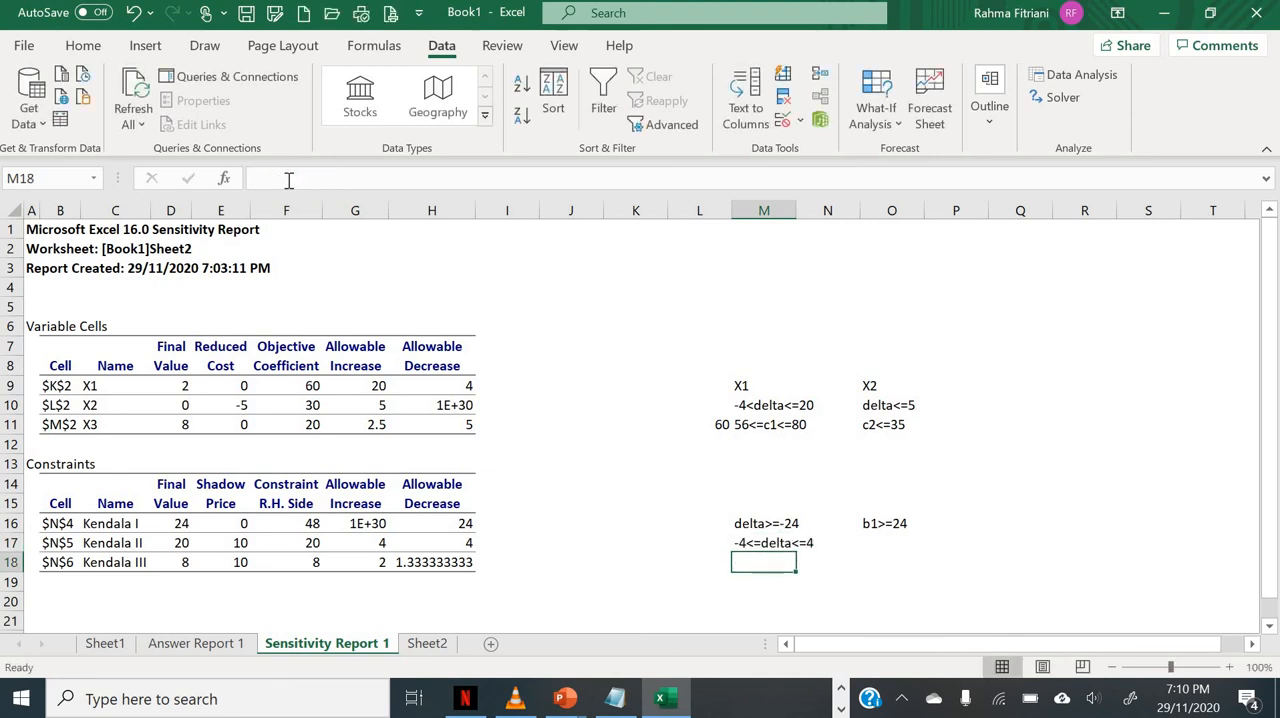
Step: Enter the Kendala II right-hand-side range note 16<=b2<=24 in cell O17
key("Up")
key("Right")
key("Right")
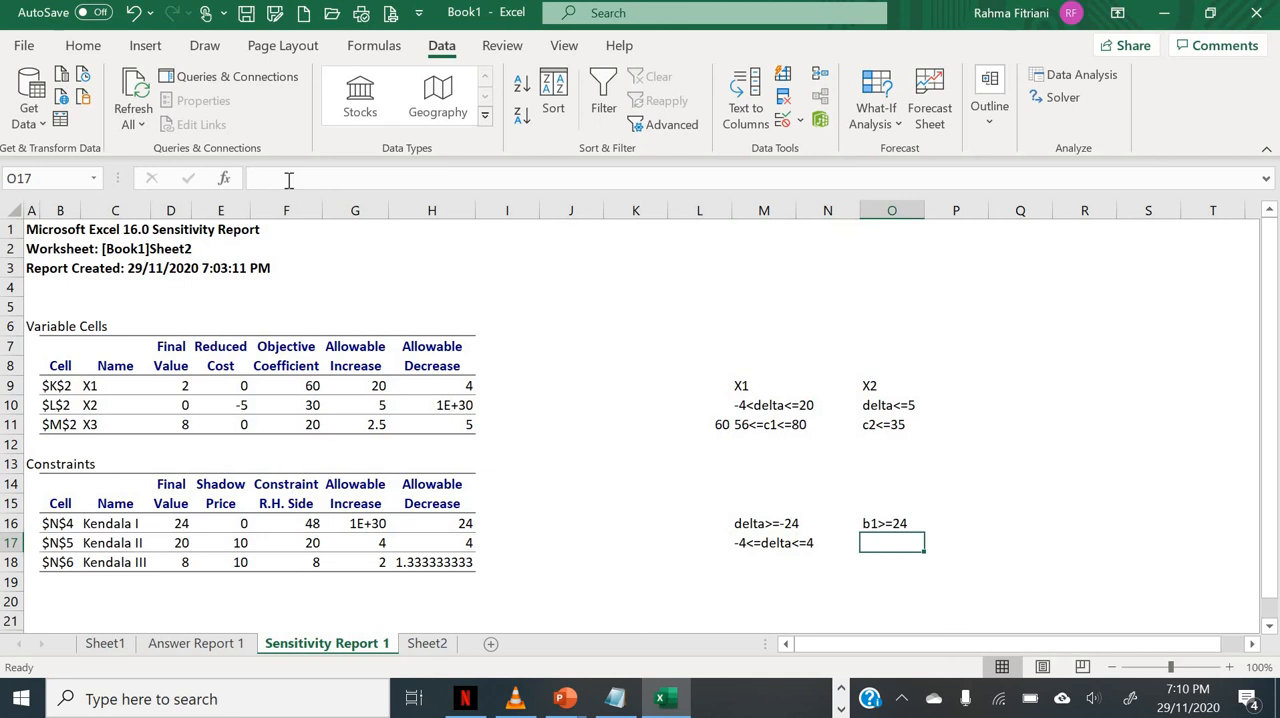
type("16<-b2<")
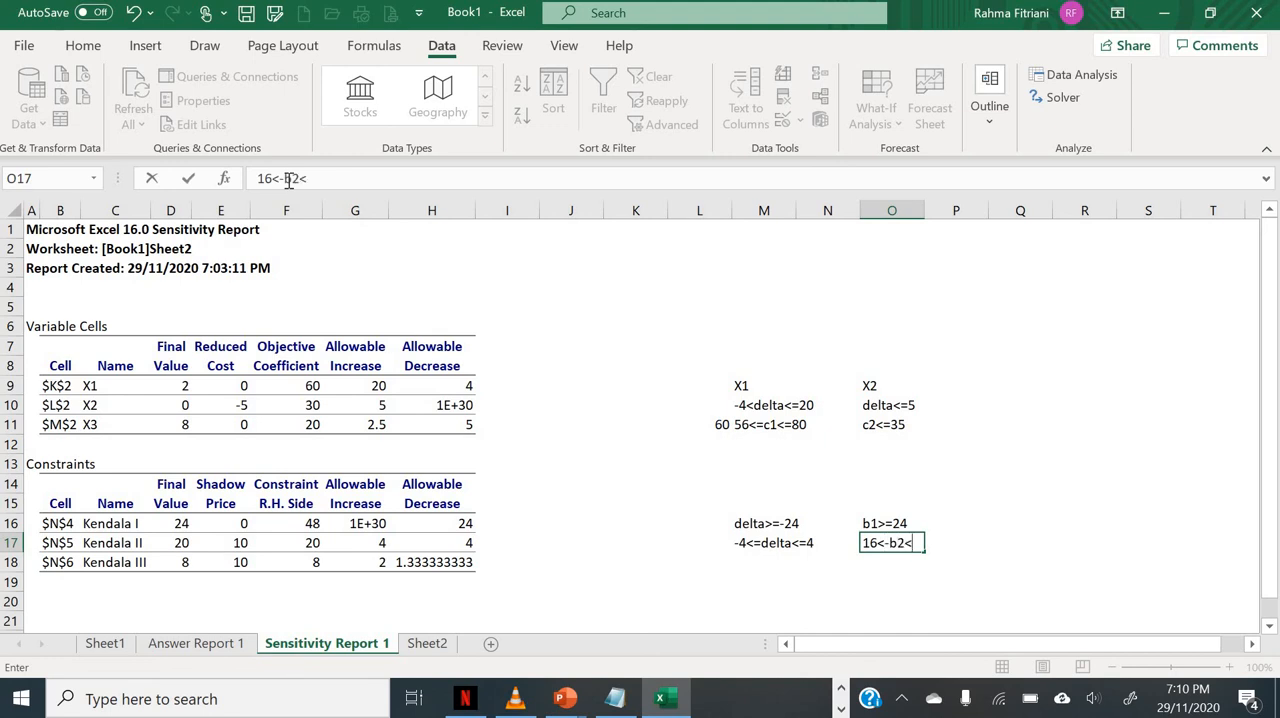
key("BackSpace")
key("BackSpace")
key("BackSpace")
key("BackSpace")
type("=b2<=24")
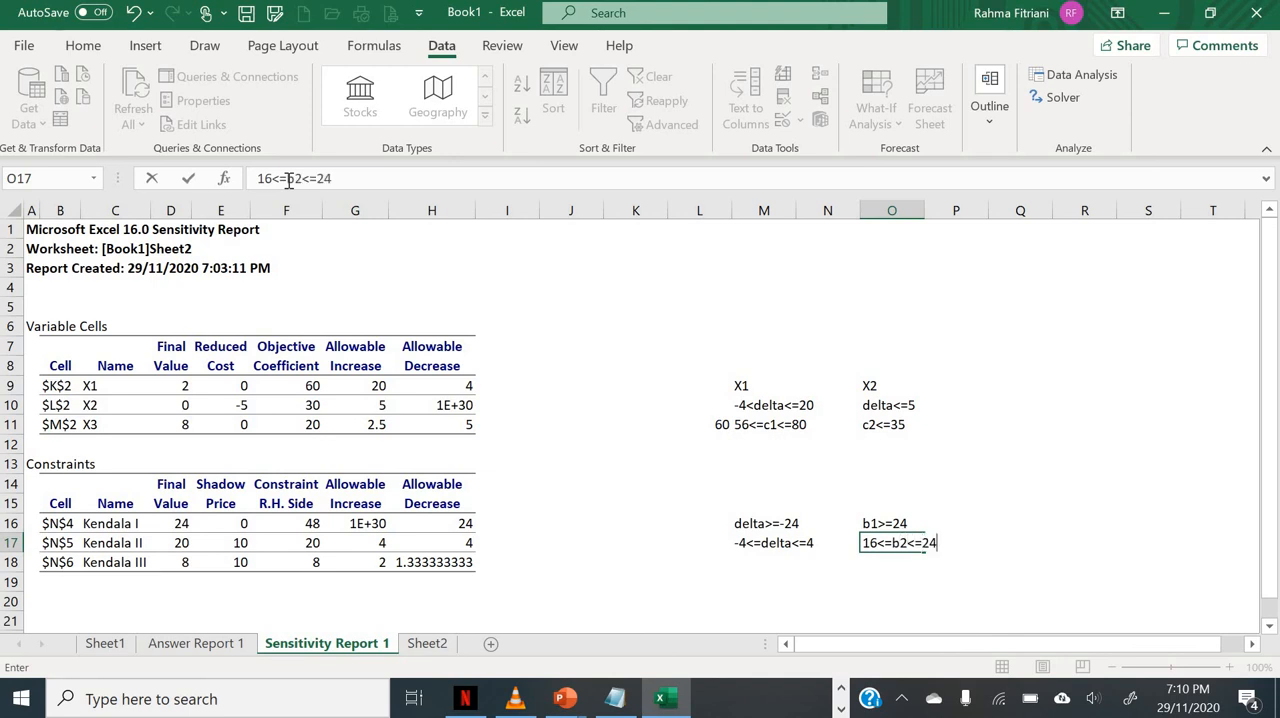
key("Return")
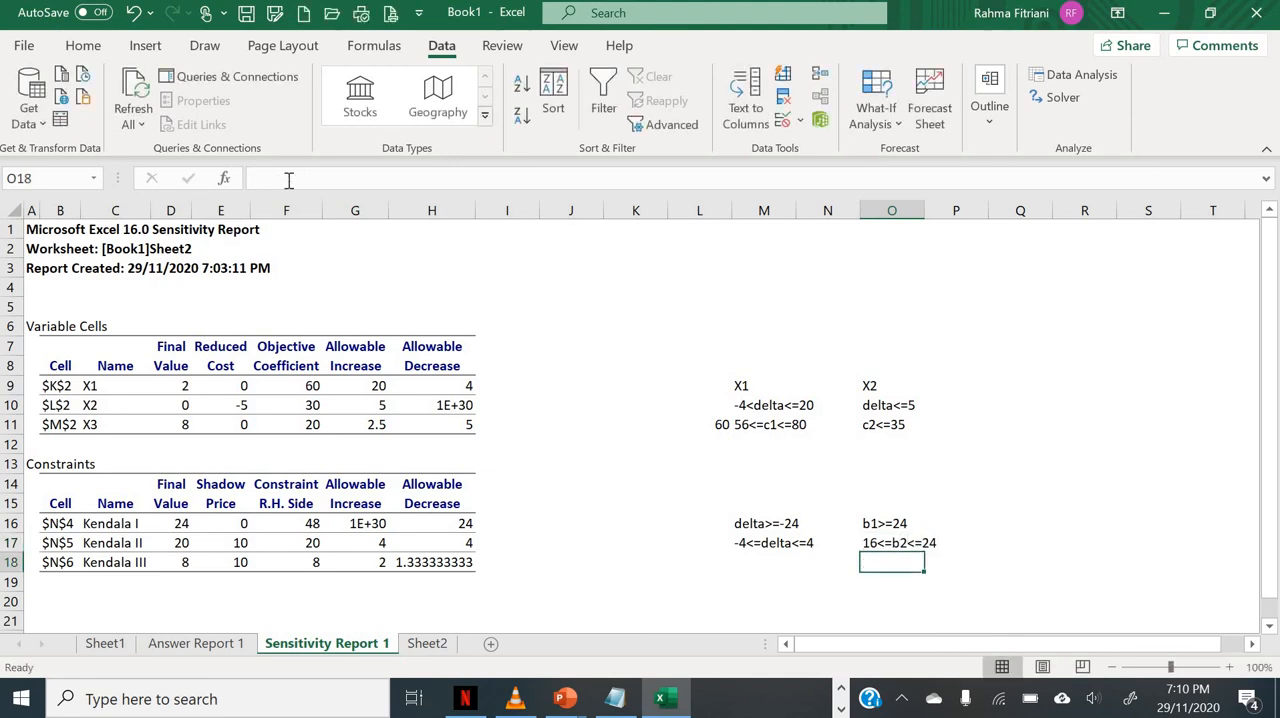
Step: Enter the Kendala III allowable change note -1.333<=delta<=2 as text in cell M18
key("Left")
key("Left")
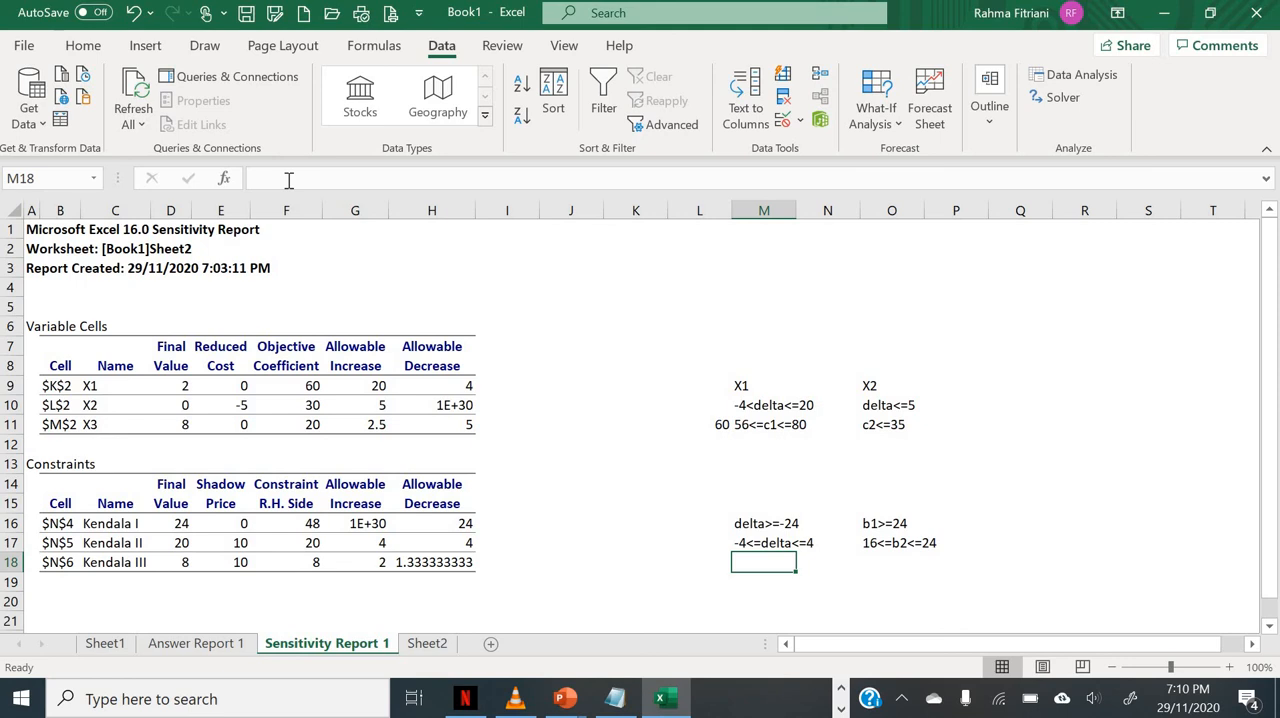
type("'-")
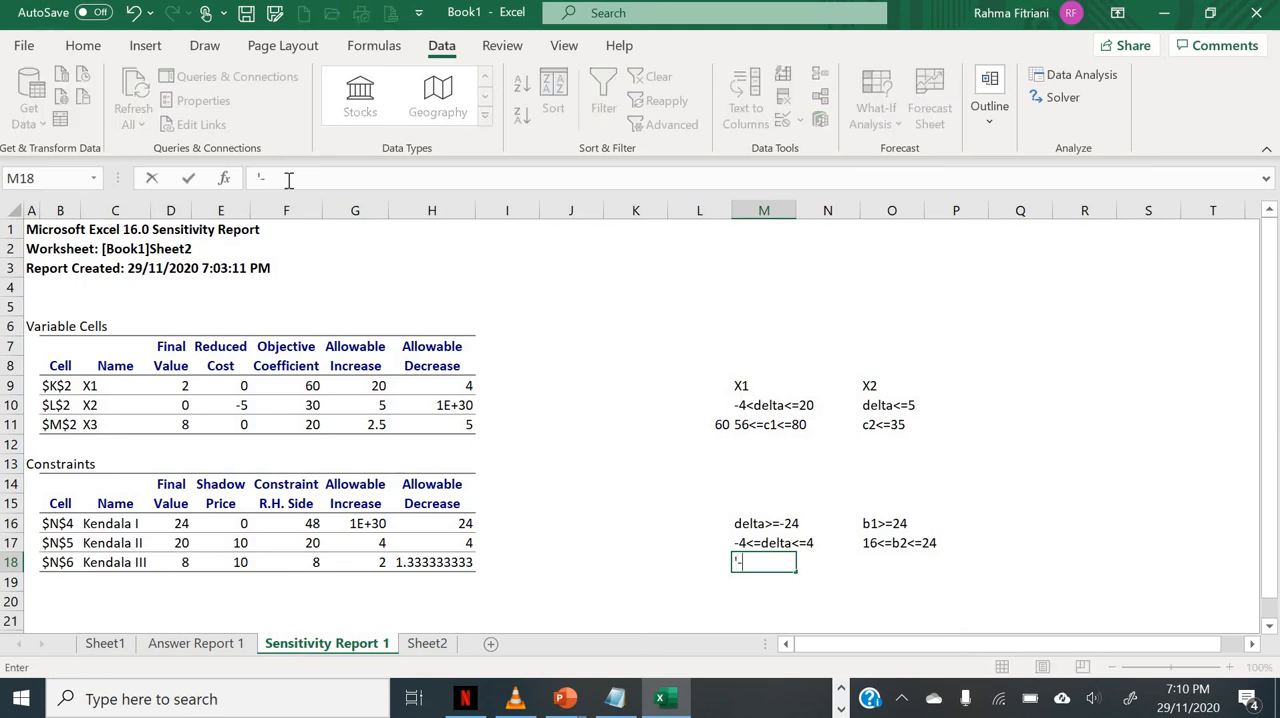
type("1.333<=delta<")
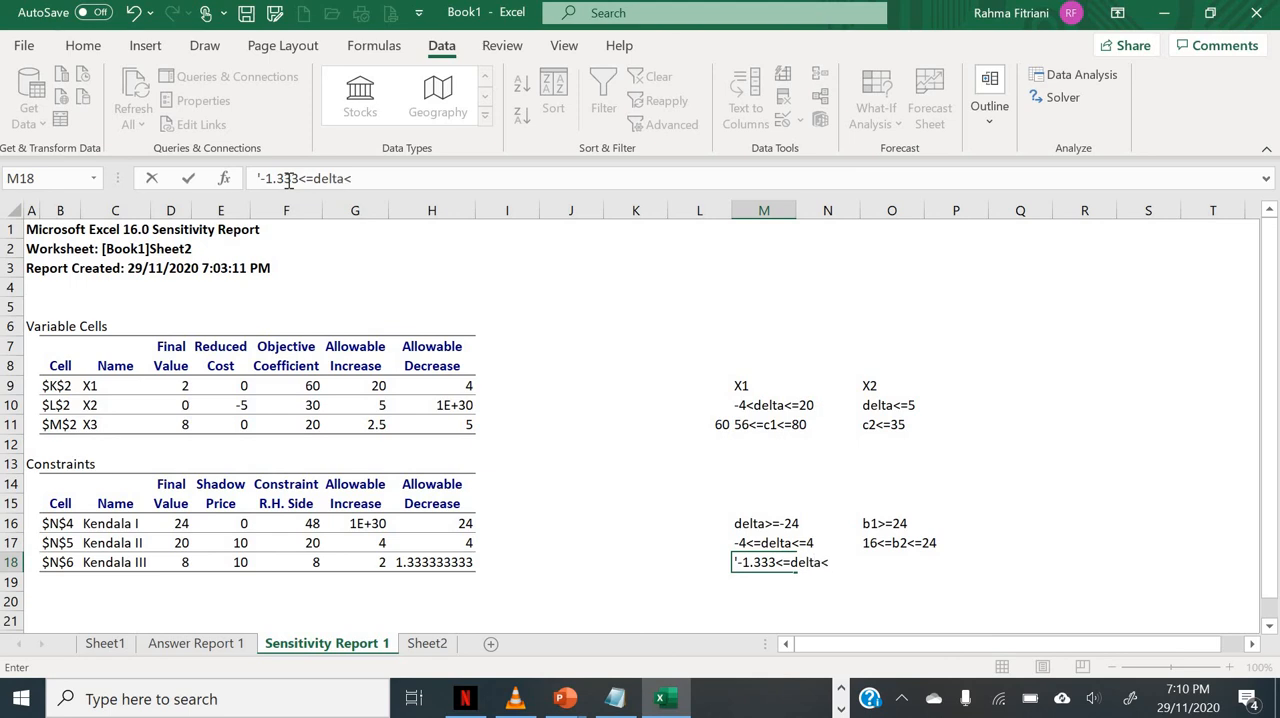
type("=2")
key("Return")
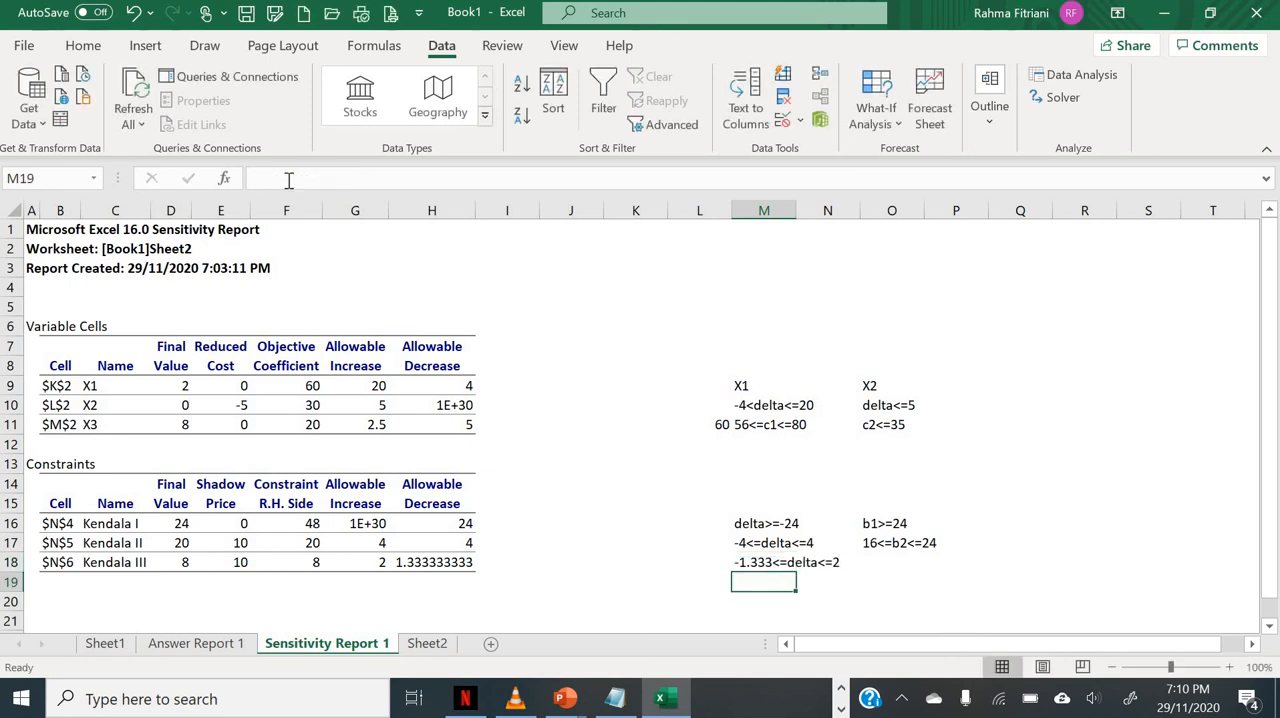
Step: Calculate the Kendala III lower limit in cell H20 as 8 minus the allowable decrease in H18
key("Up")
key("Right")
key("Right")
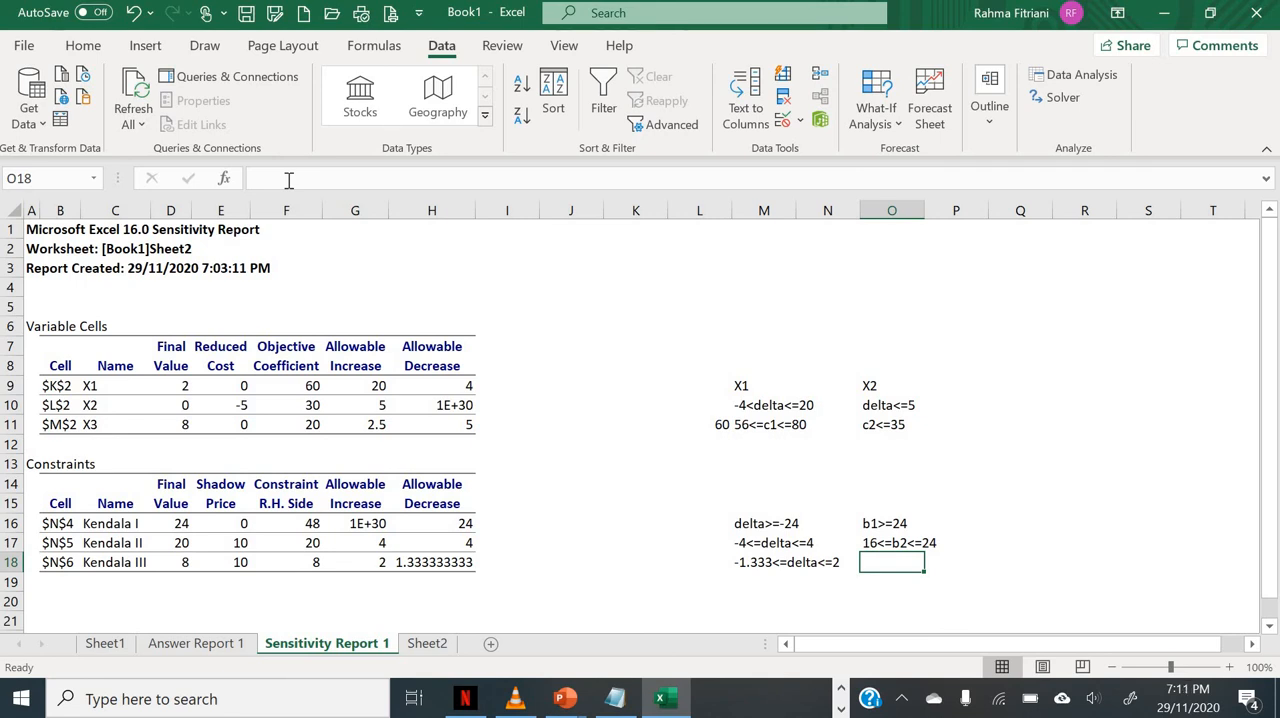
key("Right")
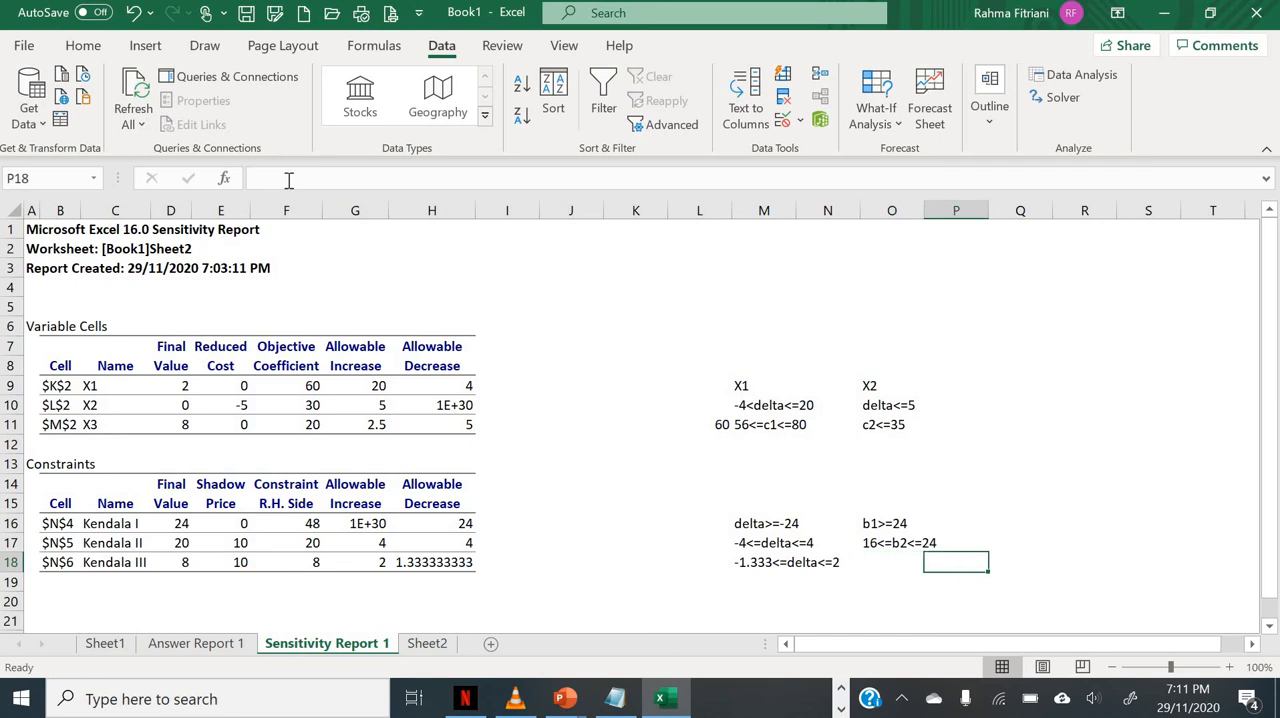
left_click(428, 602)
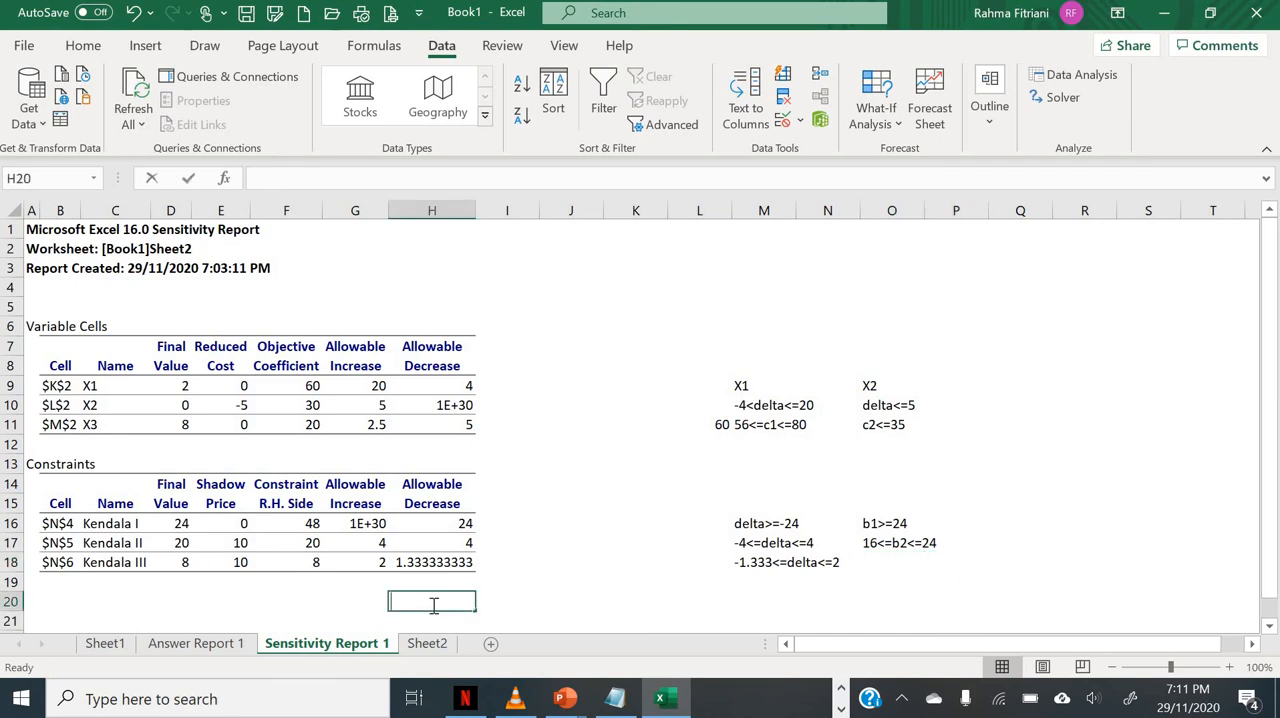
type("=8-")
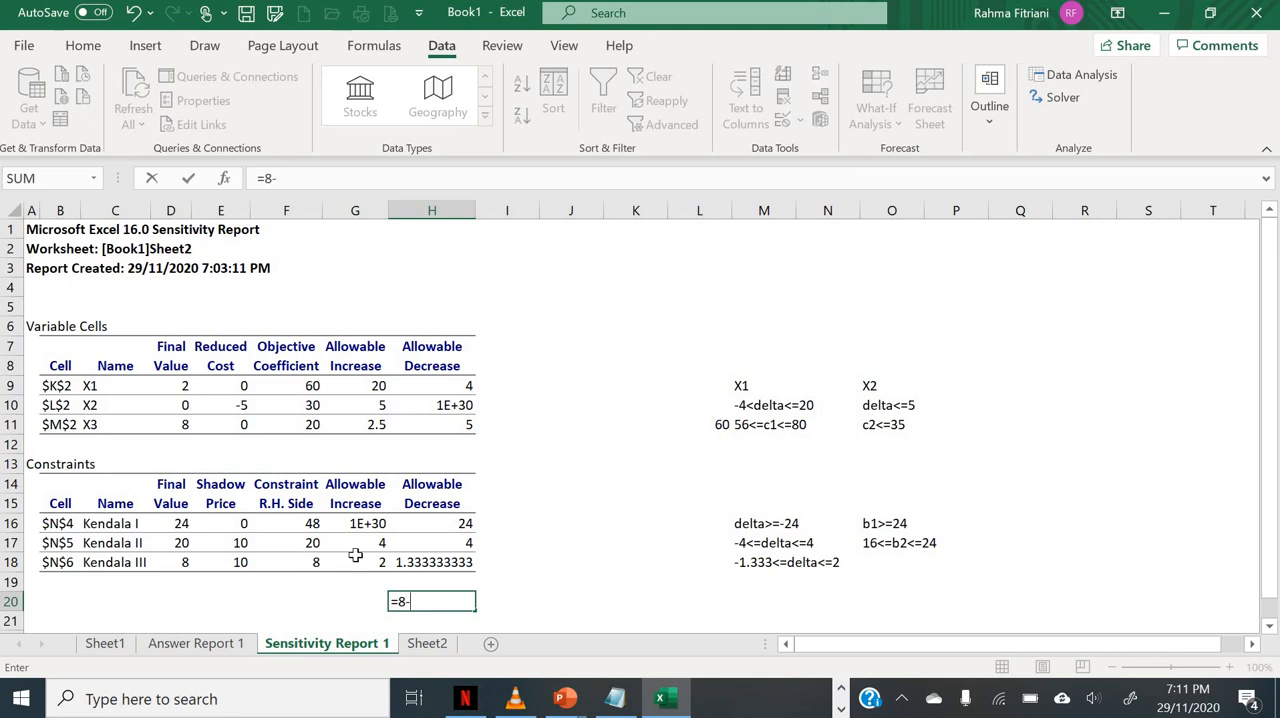
left_click(426, 563)
key("Return")
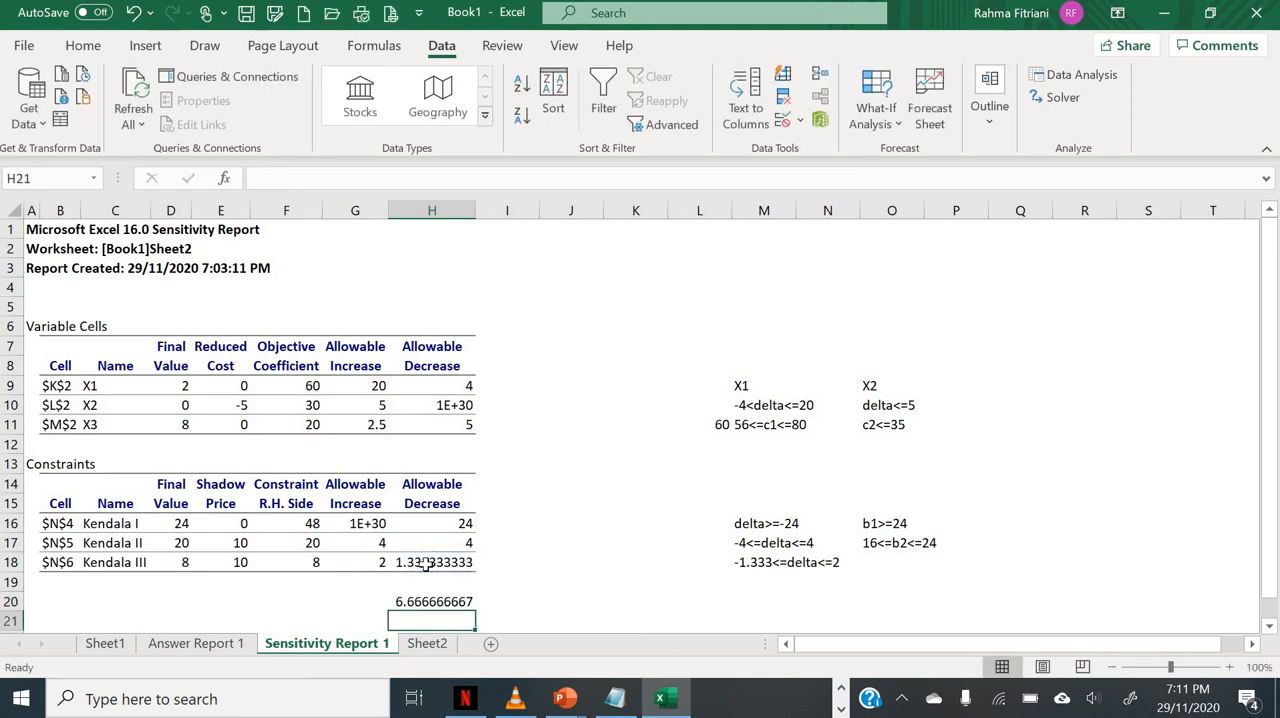
Step: Add the column headings "batas bawah" in I8 and "batas atas" in J8 beside the Variable Cells table
key("Up")
key("Up")
key("Up")
key("Up")
key("Up")
key("Up")
key("Up")
key("Up")
key("Up")
key("Up")
key("Up")
key("Up")
key("Up")
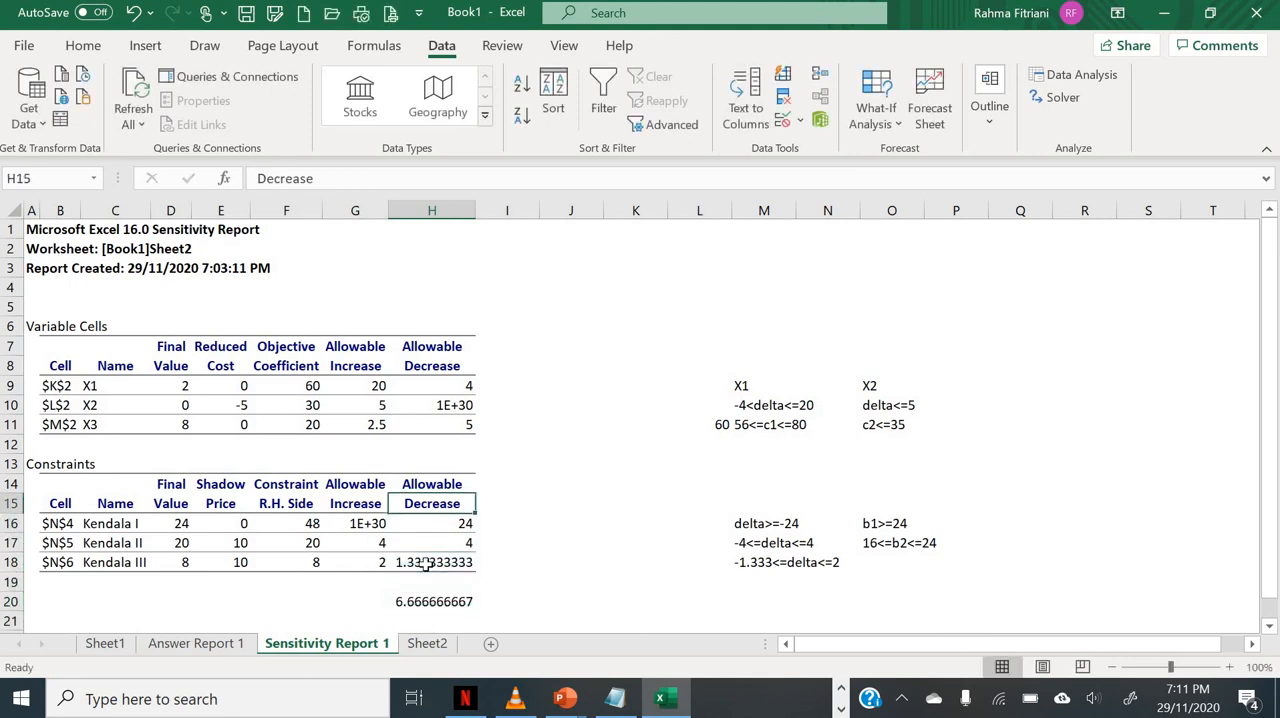
key("Right")
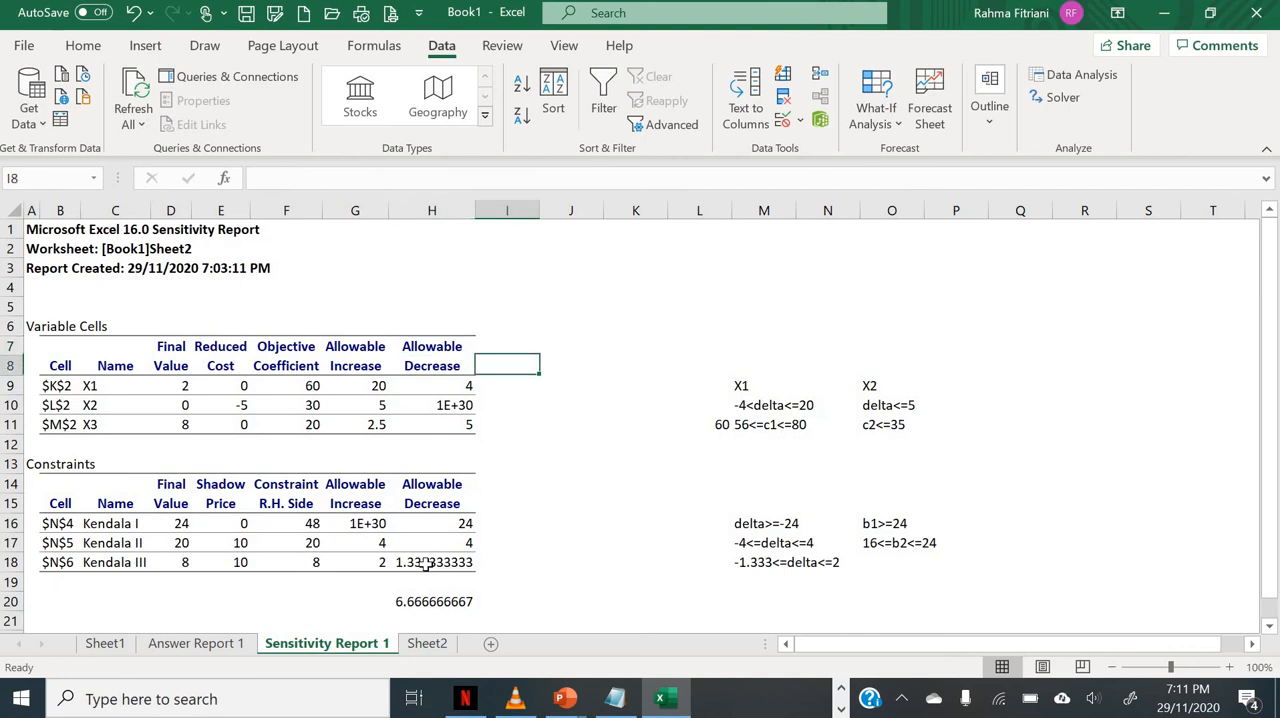
key("Right")
key("Up")
key("Return")
type("batas")
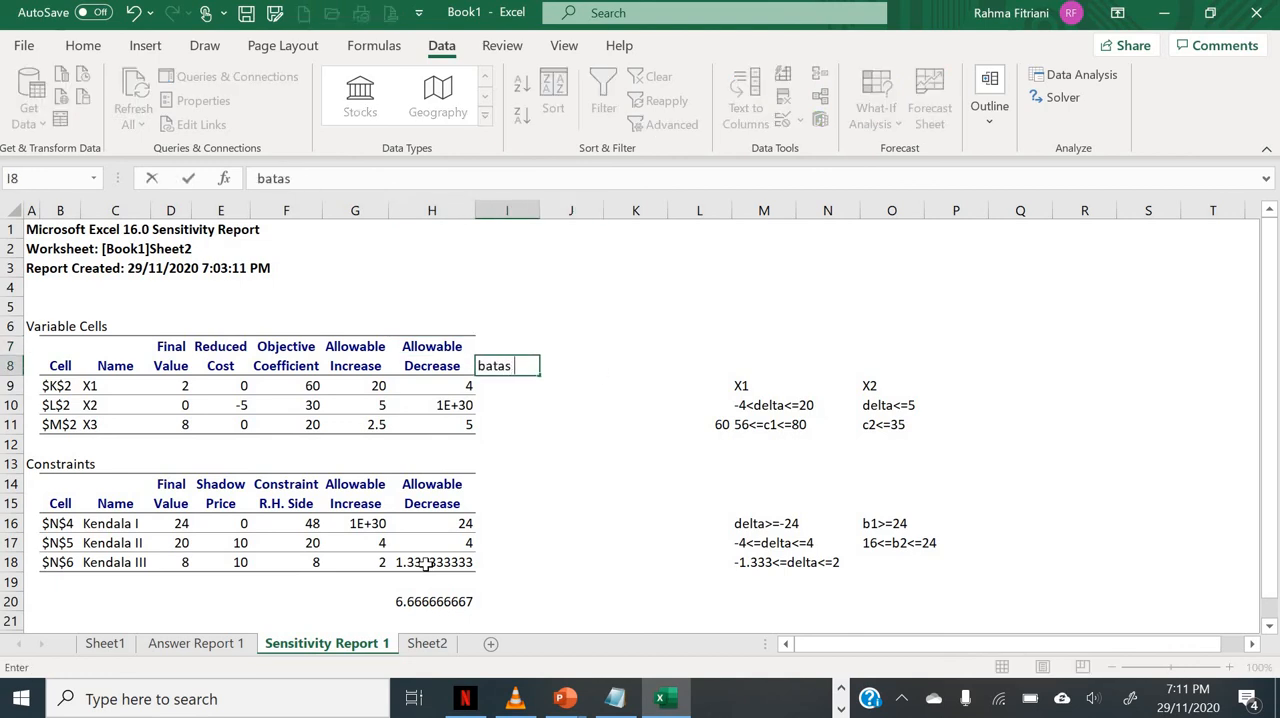
type(" bawah")
key("Tab")
type("b")
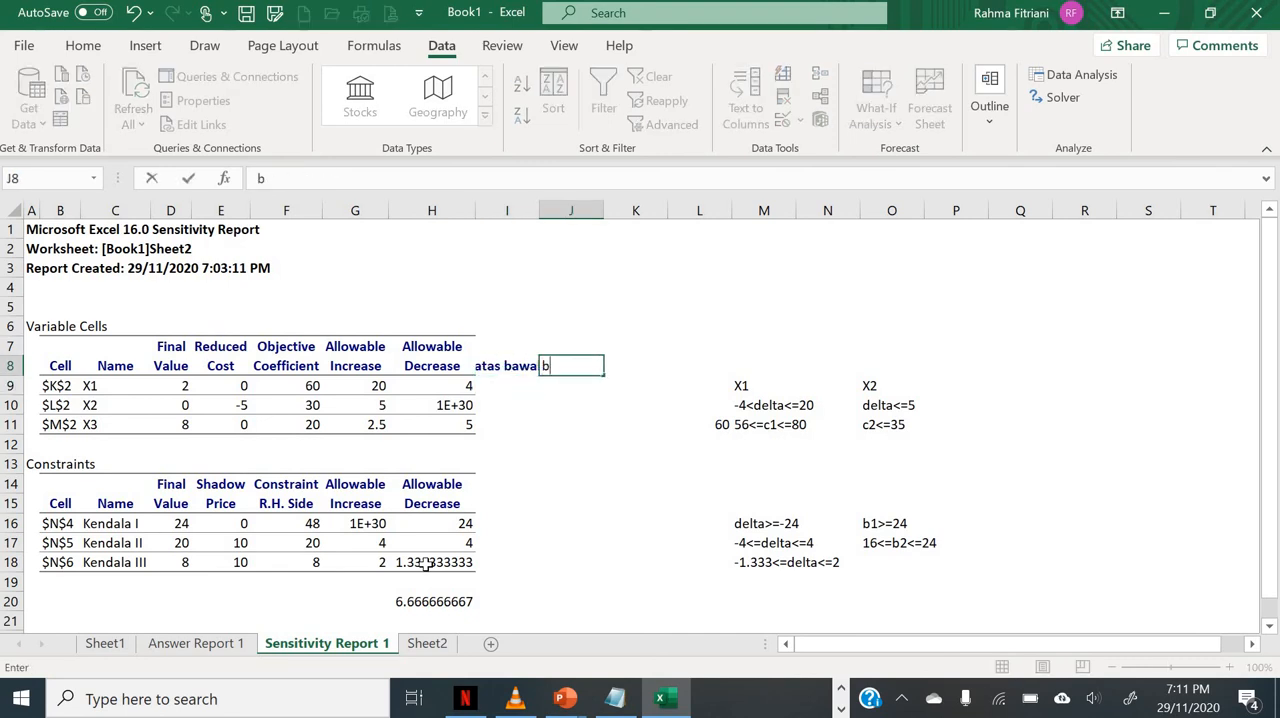
type("atas atas")
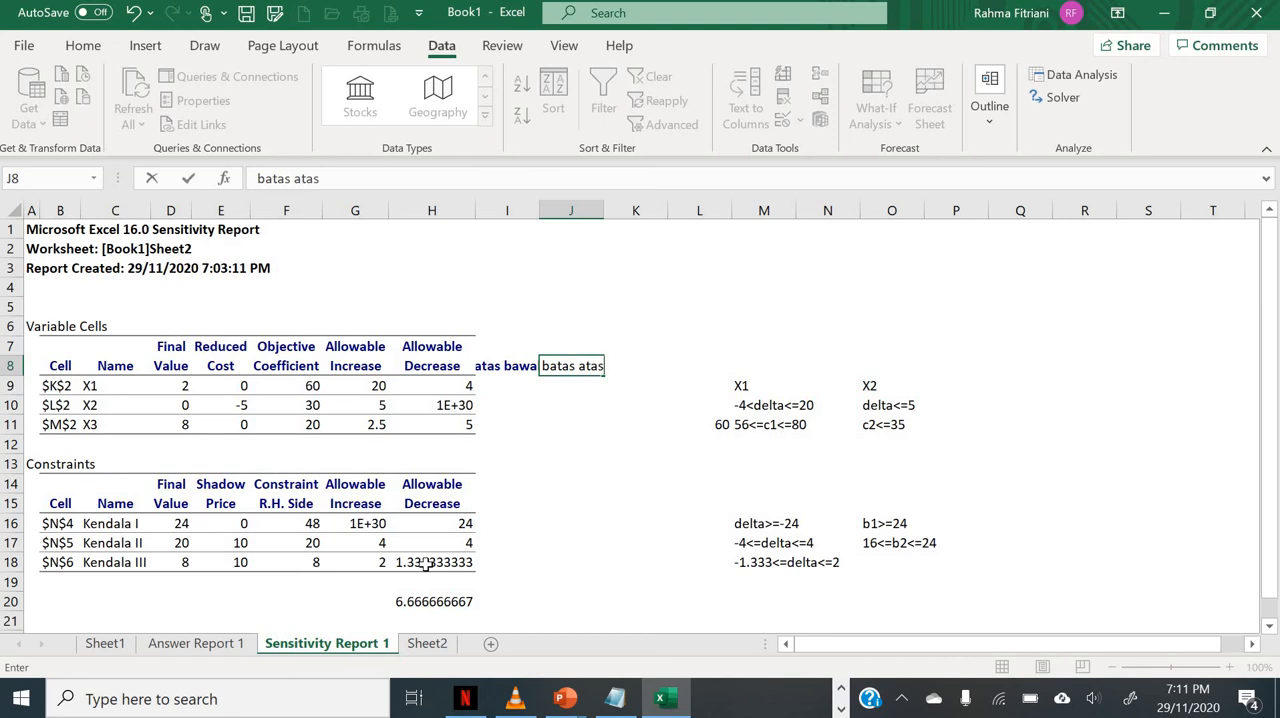
key("Return")
Step: Calculate the lower limit of the X1 coefficient in cell I9 with the formula =F9-H9
key("Left")
type("=")
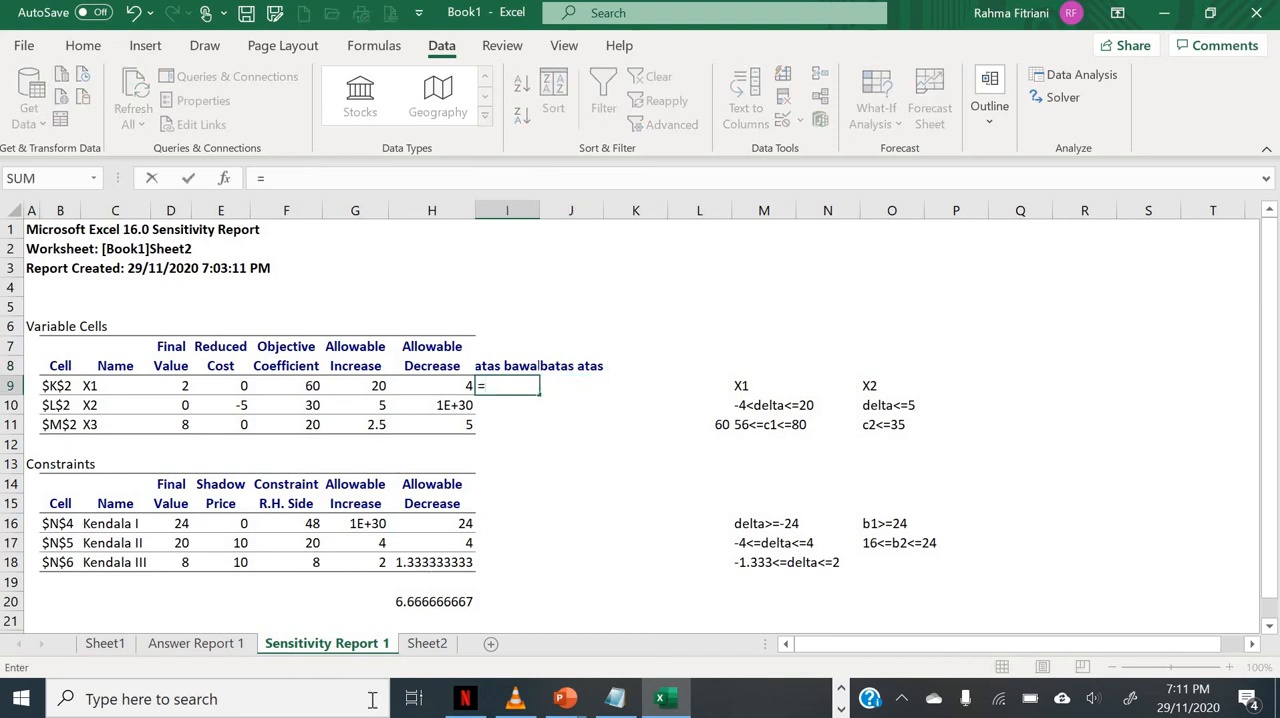
left_click(289, 385)
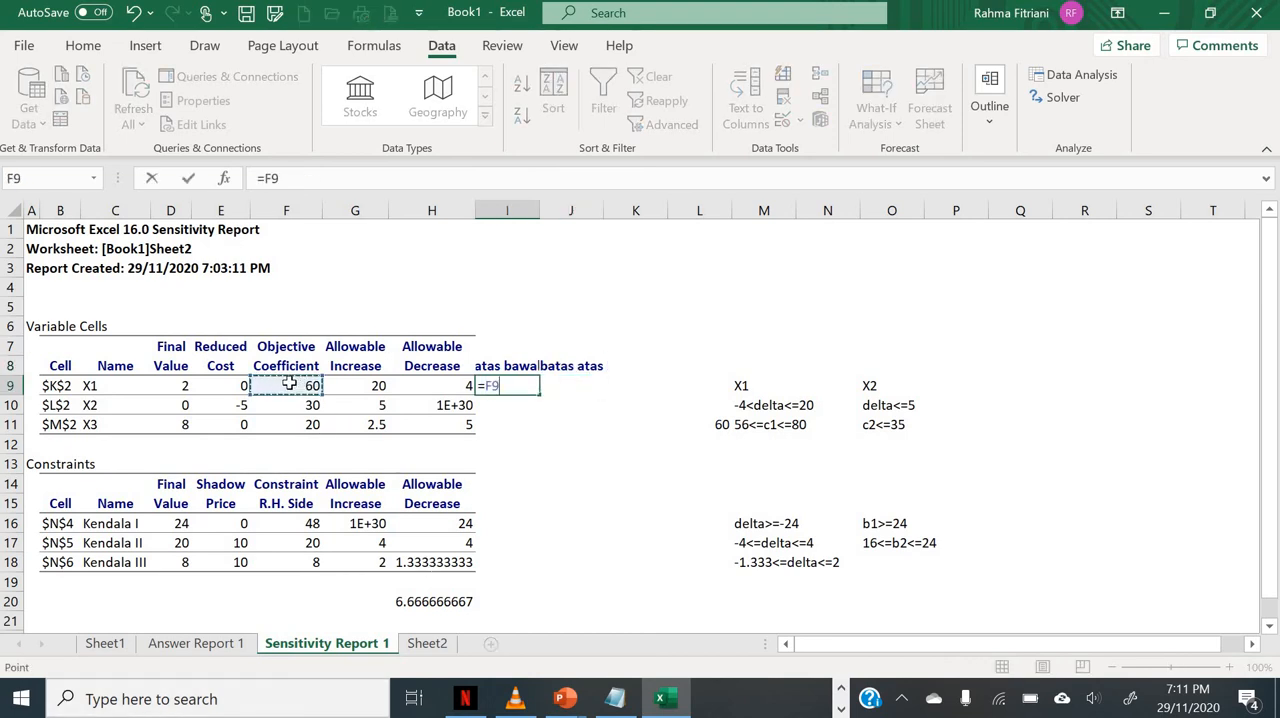
type("-")
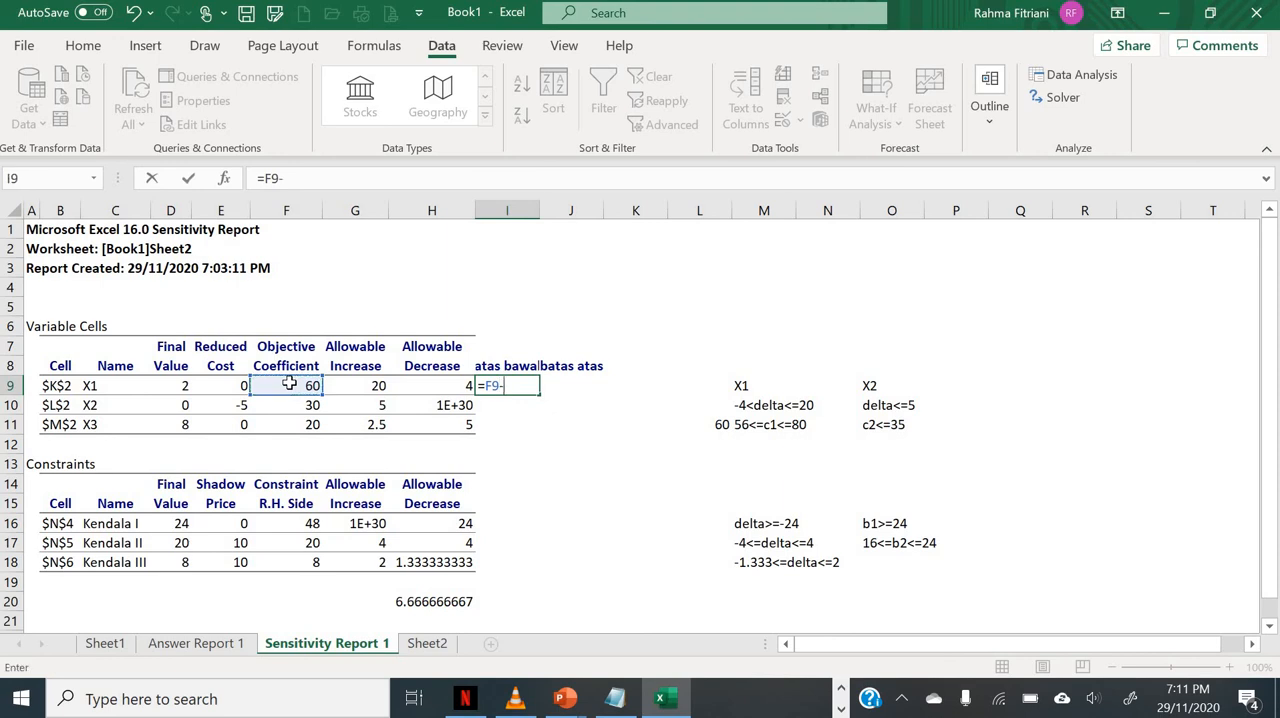
left_click(421, 386)
key("Return")
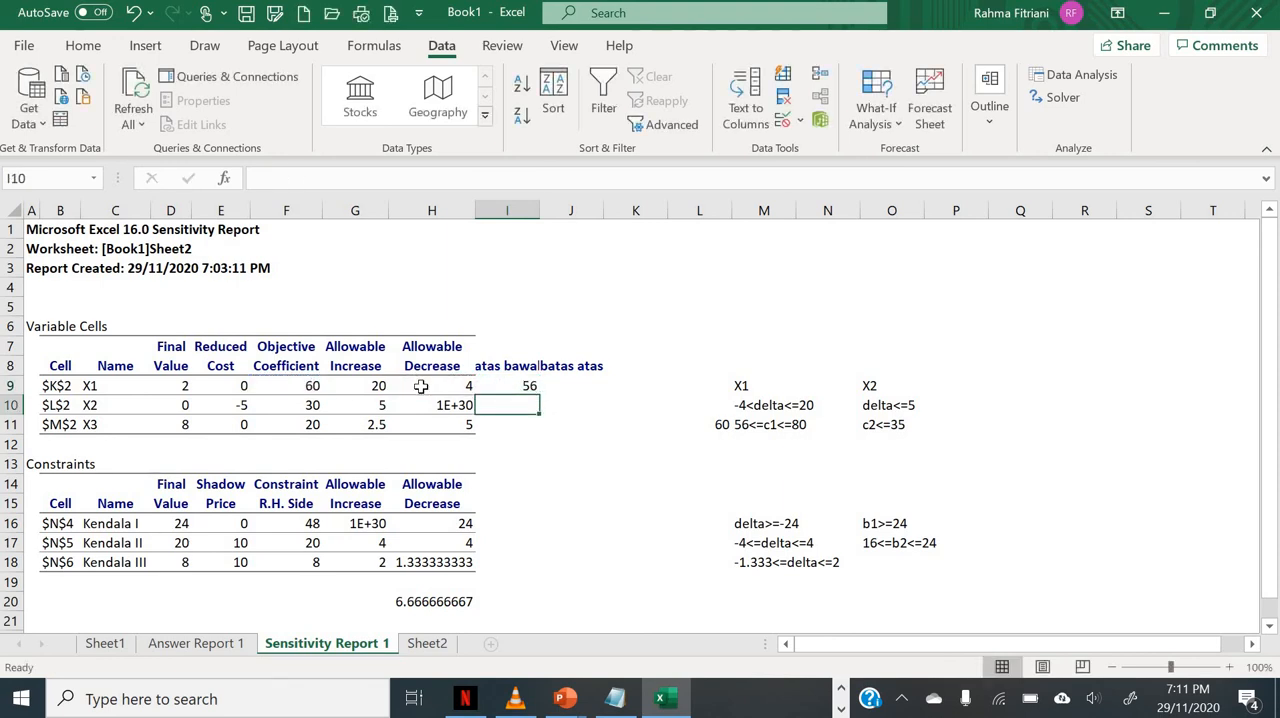
Step: Calculate the upper limit of the X1 coefficient in cell J9 with the formula =F9+G9
key("Up")
key("Right")
type("=")
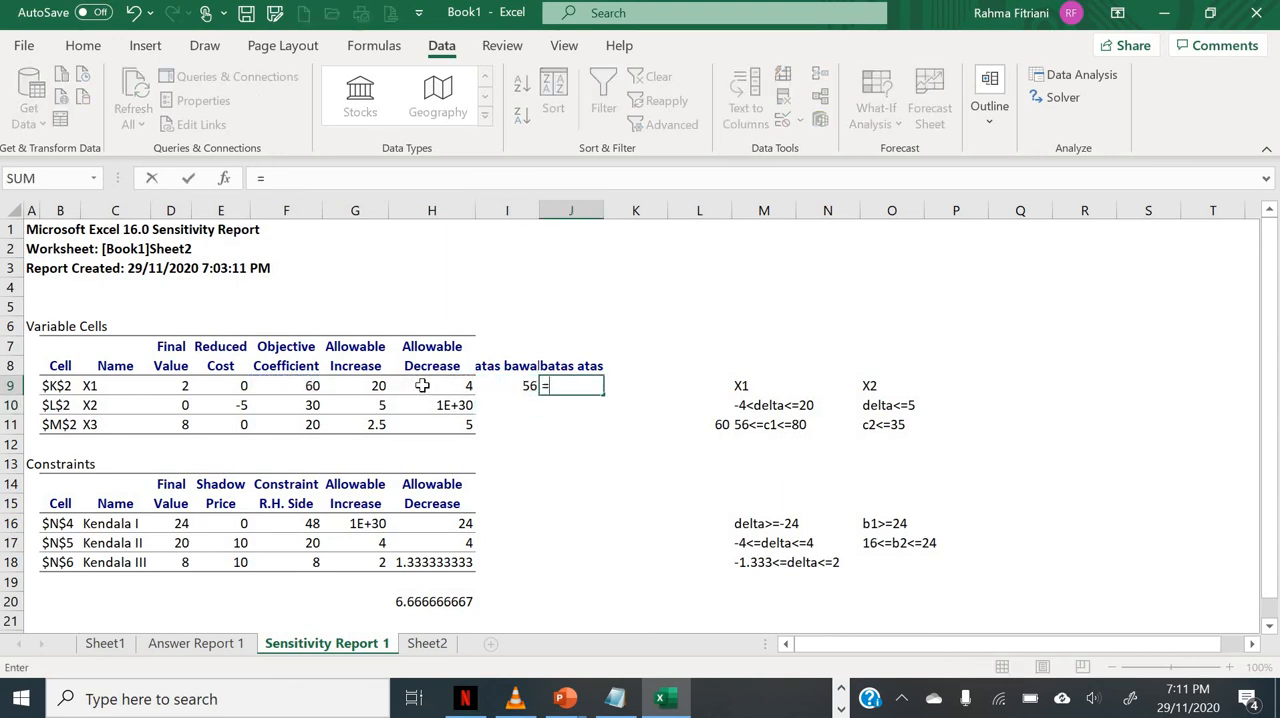
left_click(304, 386)
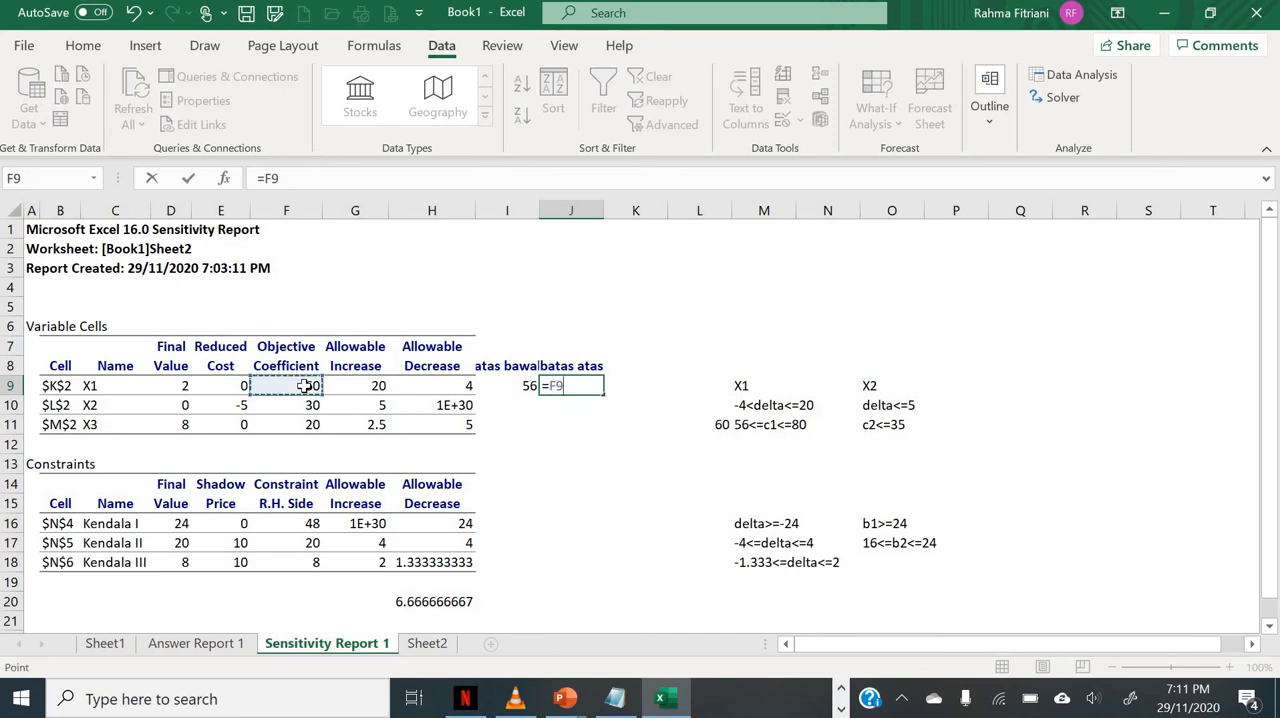
type("+")
left_click(362, 385)
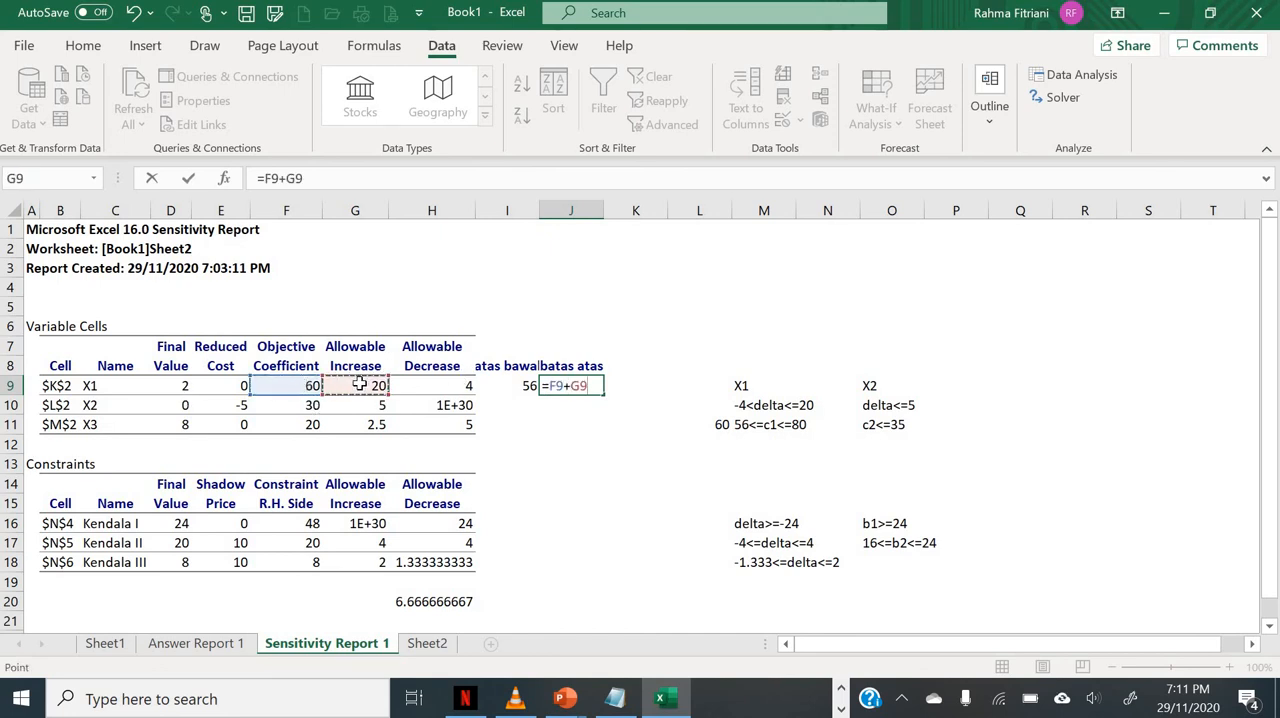
key("Return")
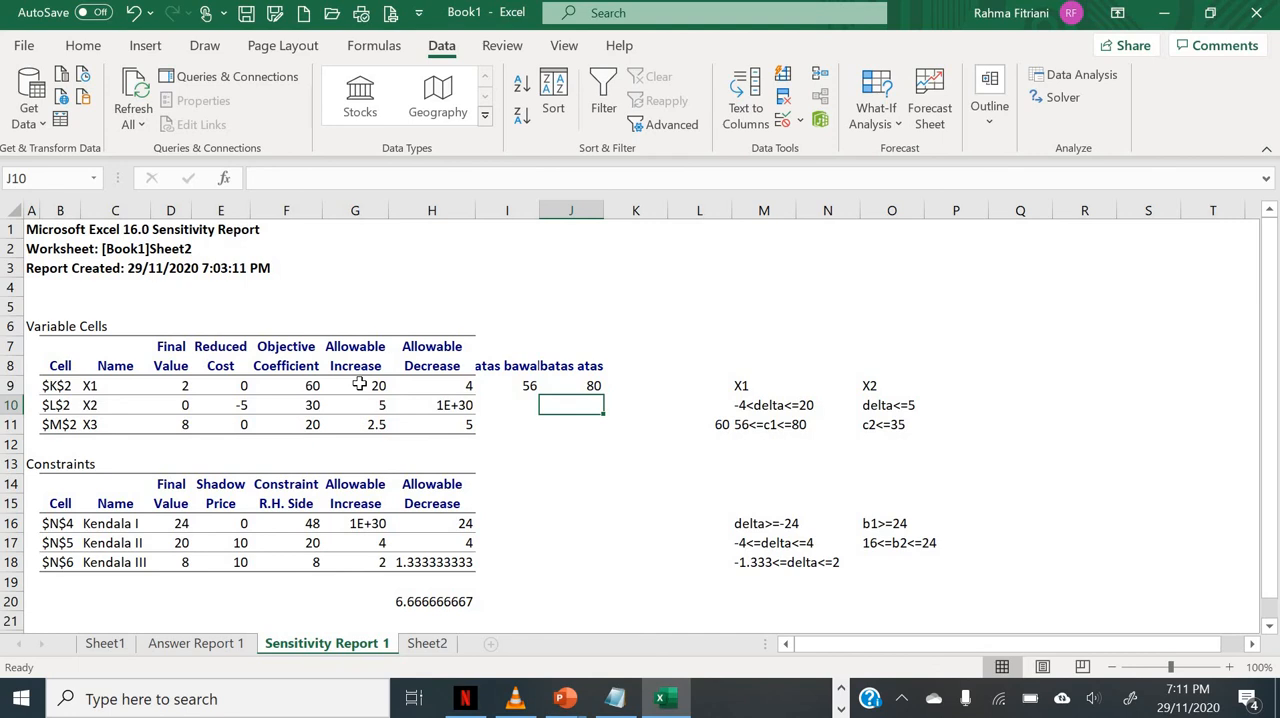
Step: Copy the limit formulas from I9:J9 into I10:J11 for the X2 and X3 rows
key("Up")
key("Left")
key("shift+Right")
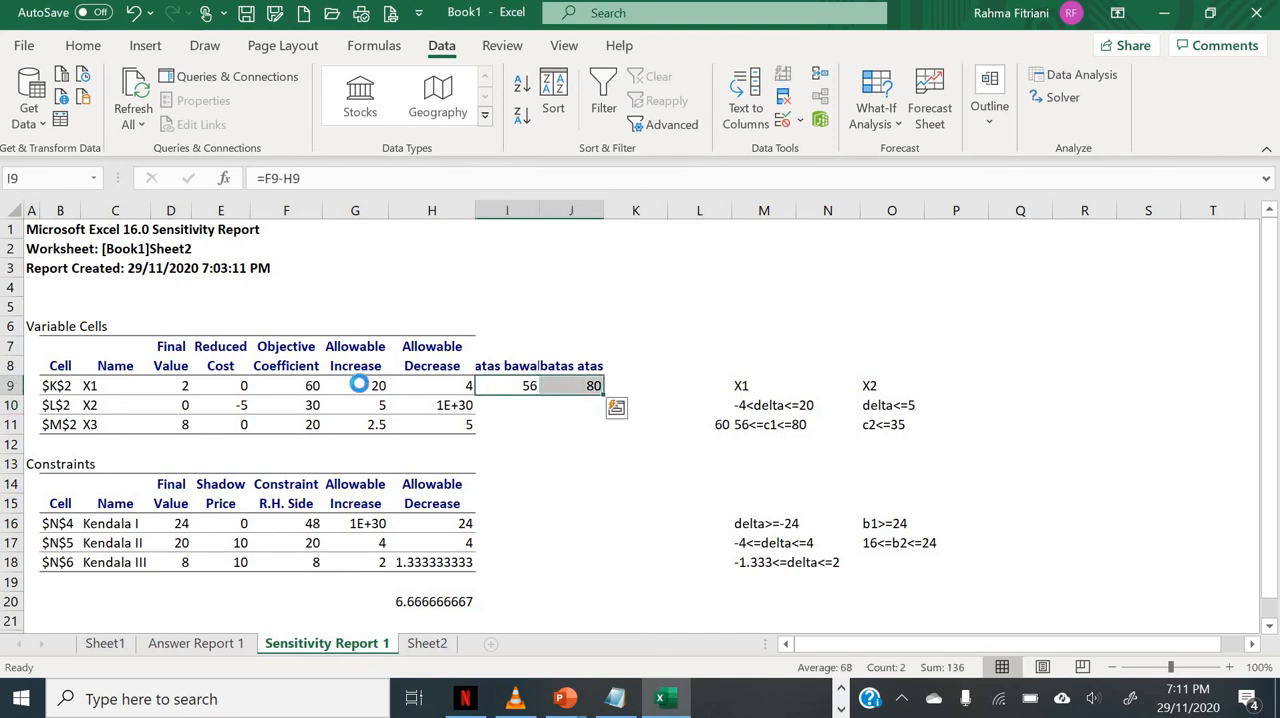
key("ctrl+c")
key("Down")
key("shift+Right")
key("shift+Down")
key("Return")
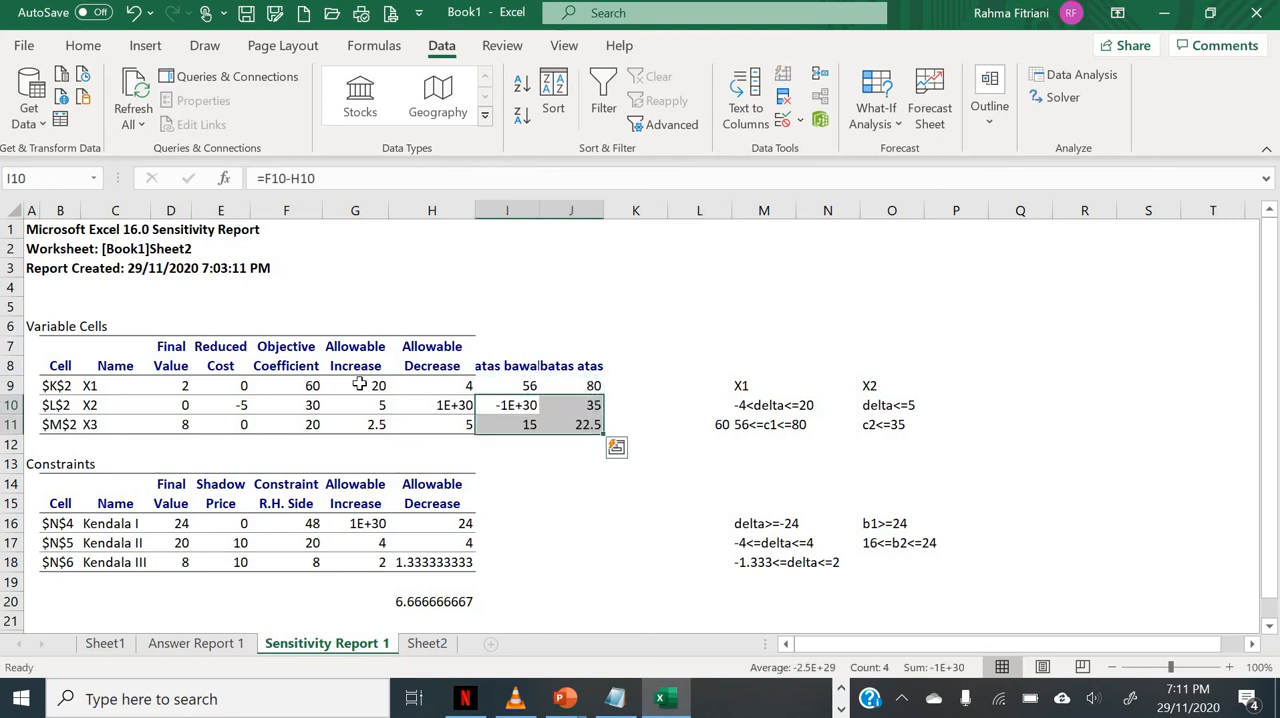
left_click(572, 465)
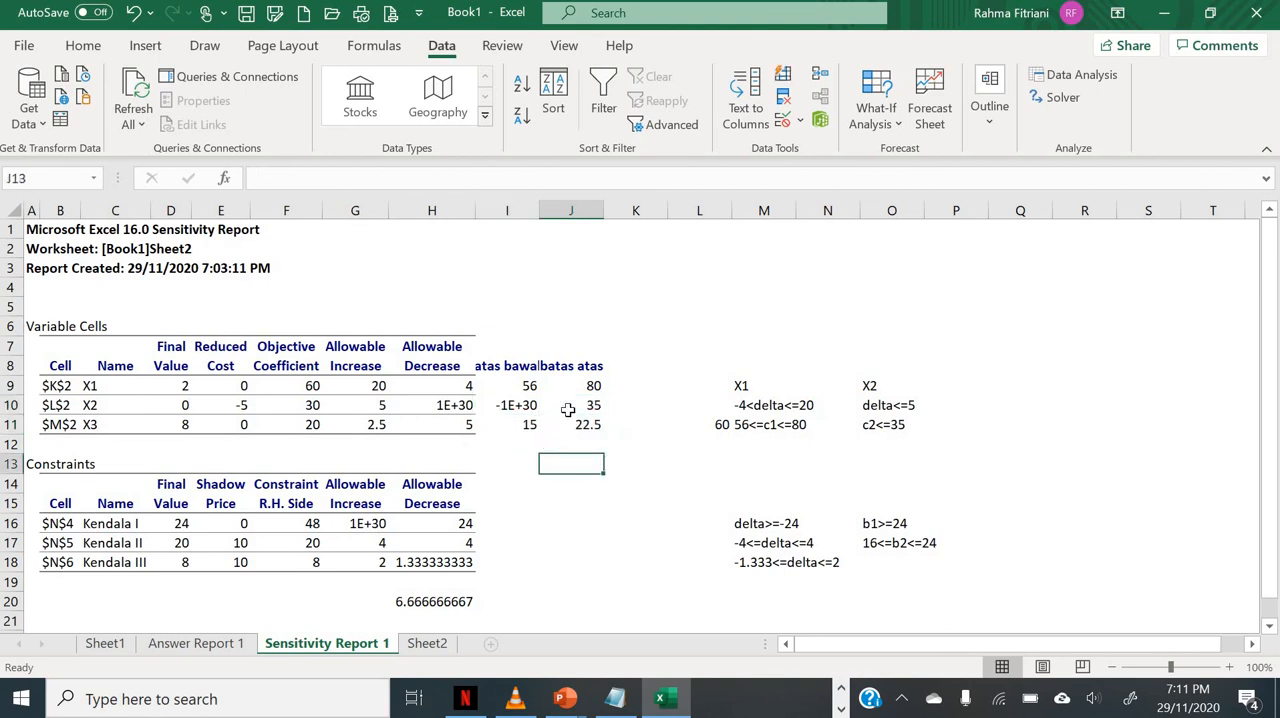
Step: Review the lower and upper limits of the X2 and X3 coefficients in I10:J11
left_click(590, 406)
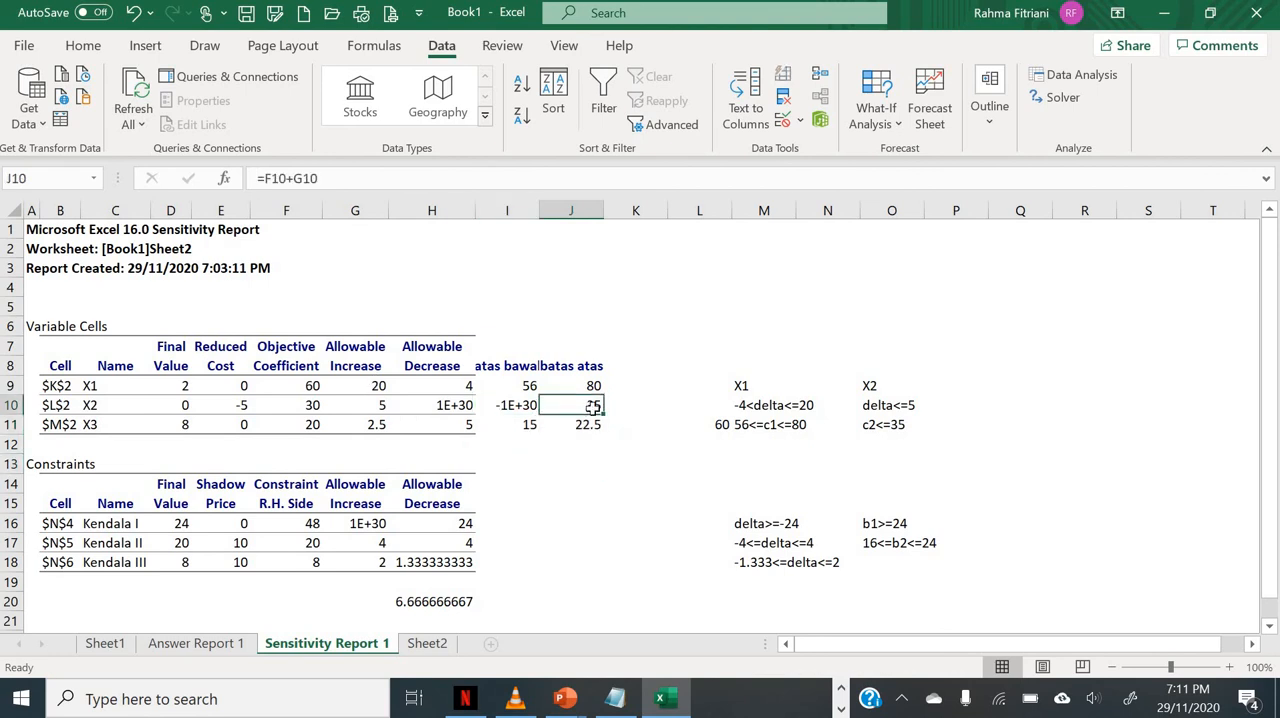
key("Left")
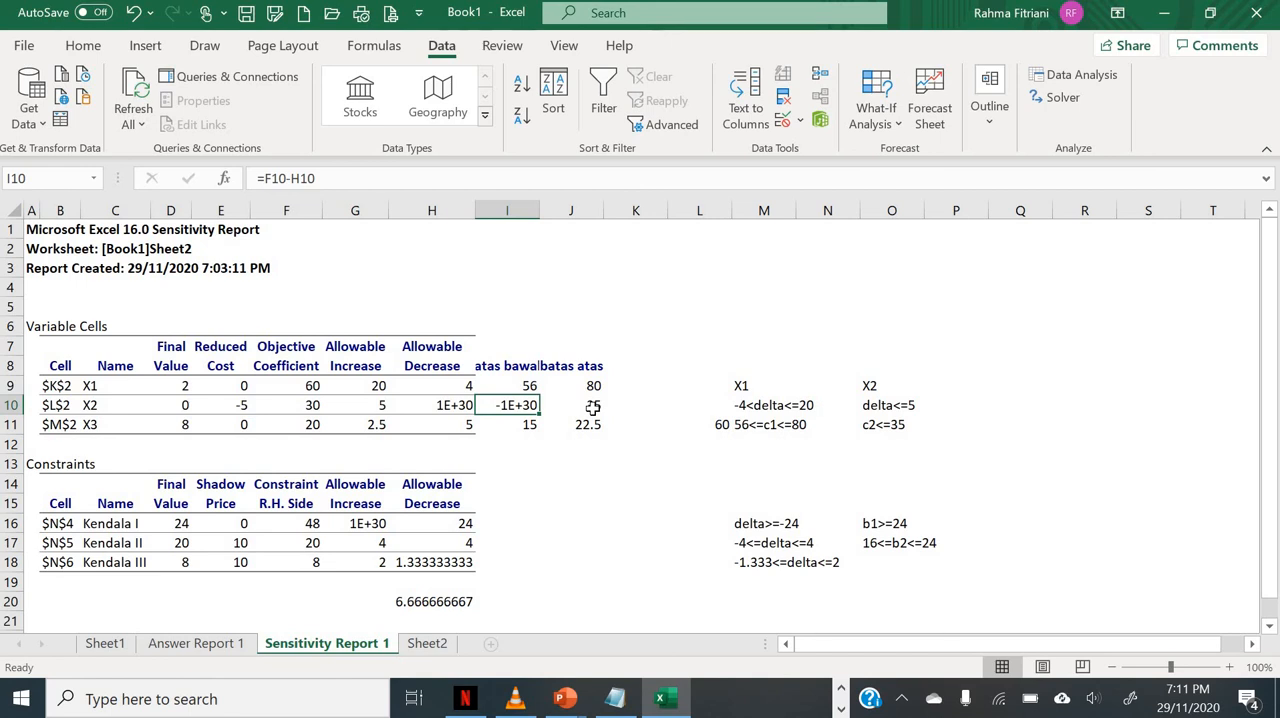
left_click(592, 407)
key("Down")
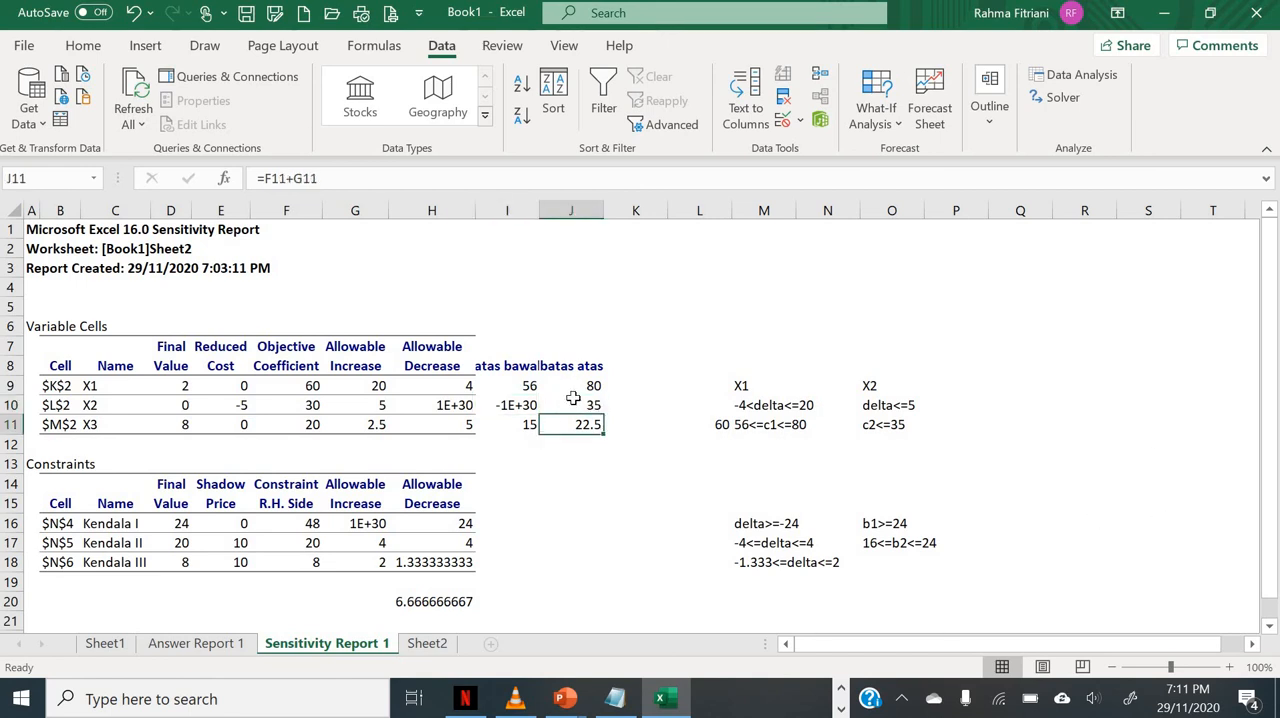
left_click_drag(515, 405, 594, 404)
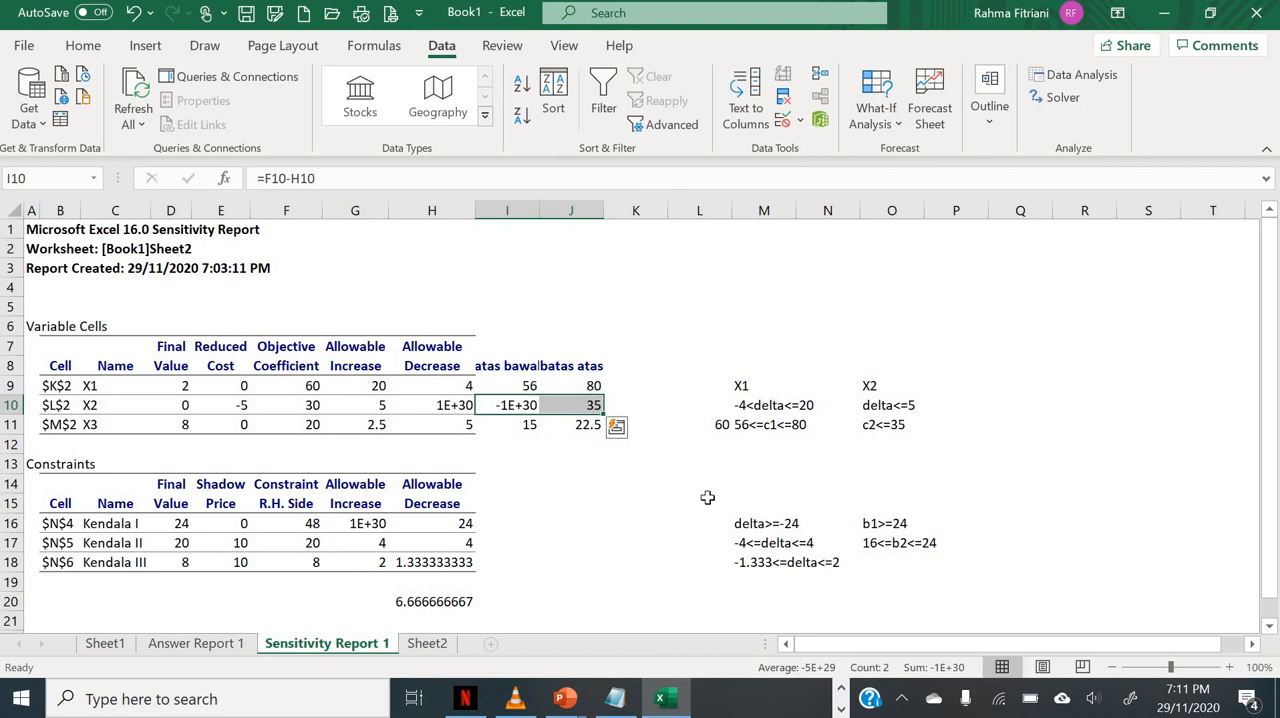
key("Down")
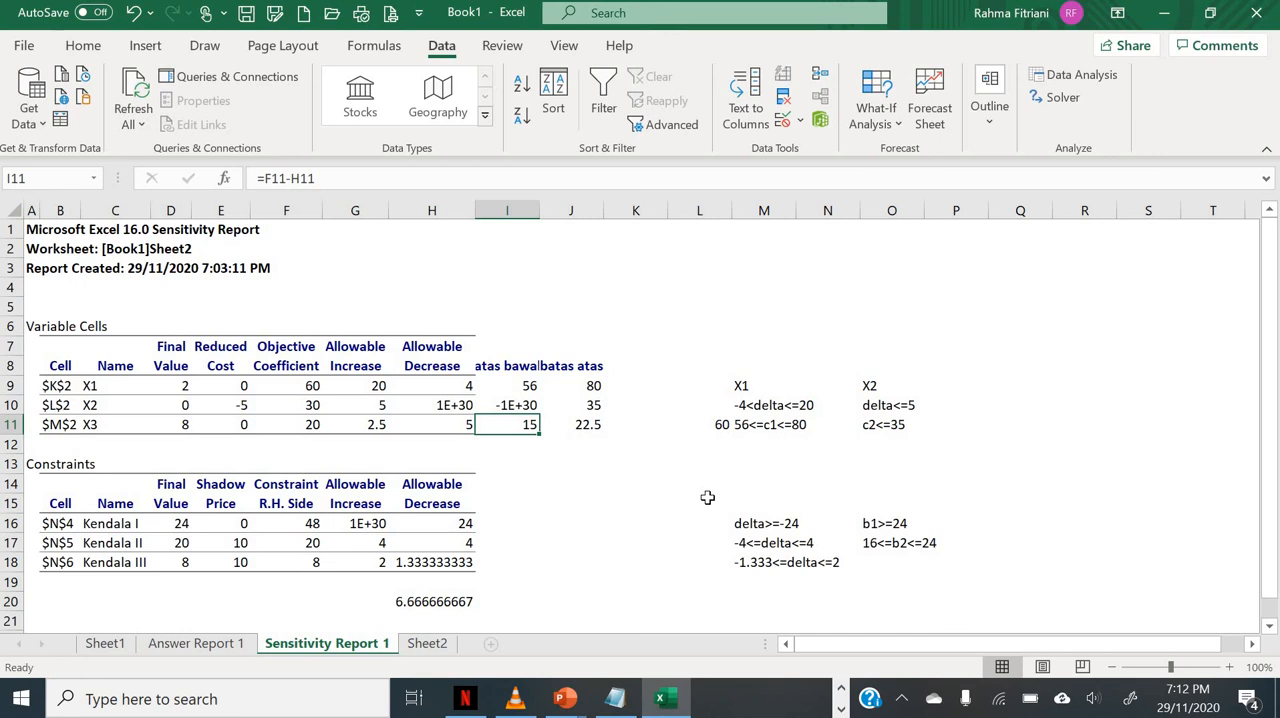
key("Left")
key("Left")
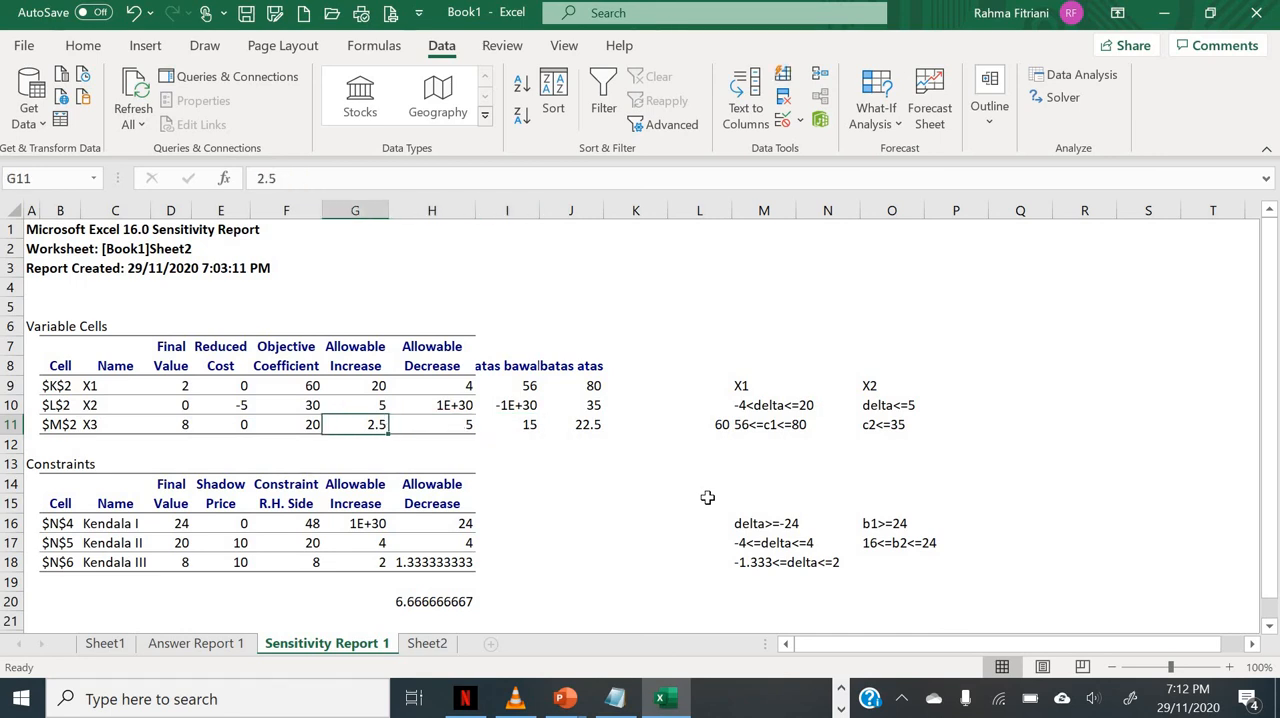
Step: Copy the "batas bawah" and "batas atas" headings from I8:J8 to I15:J15 in the Constraints table
key("Right")
key("Right")
key("Up")
key("Up")
key("Up")
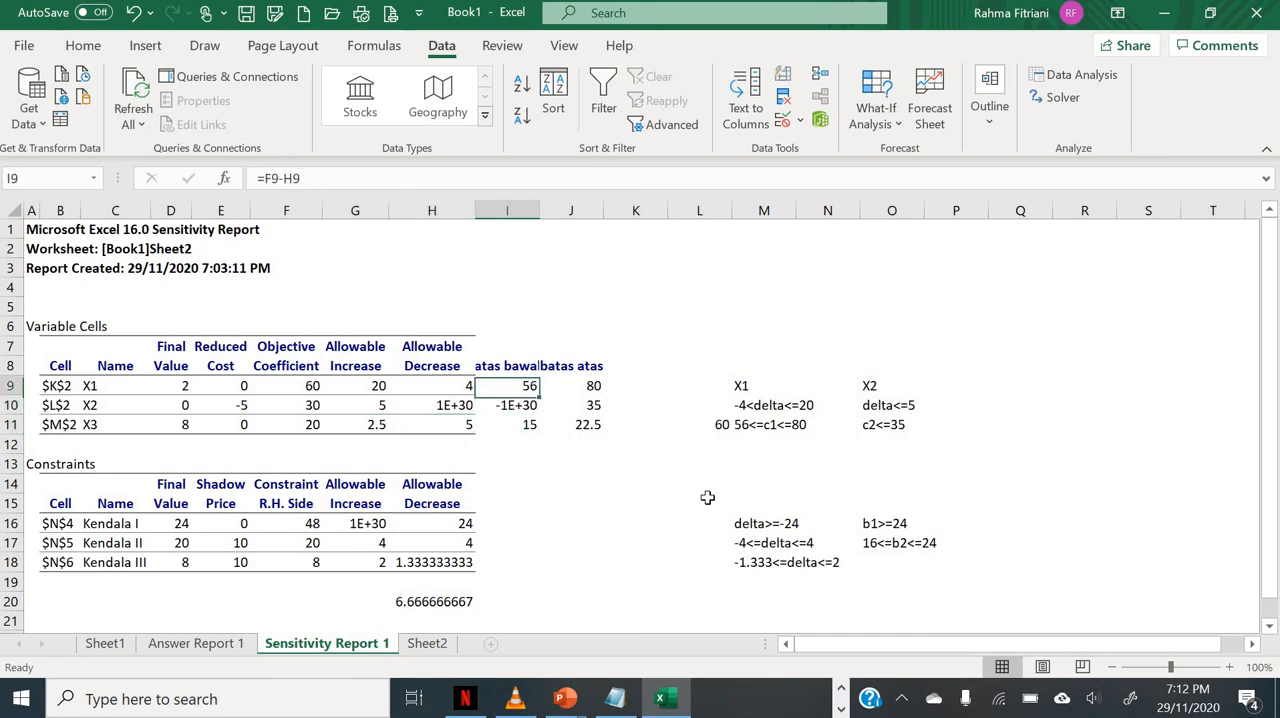
key("shift+Right")
key("ctrl+c")
key("Down")
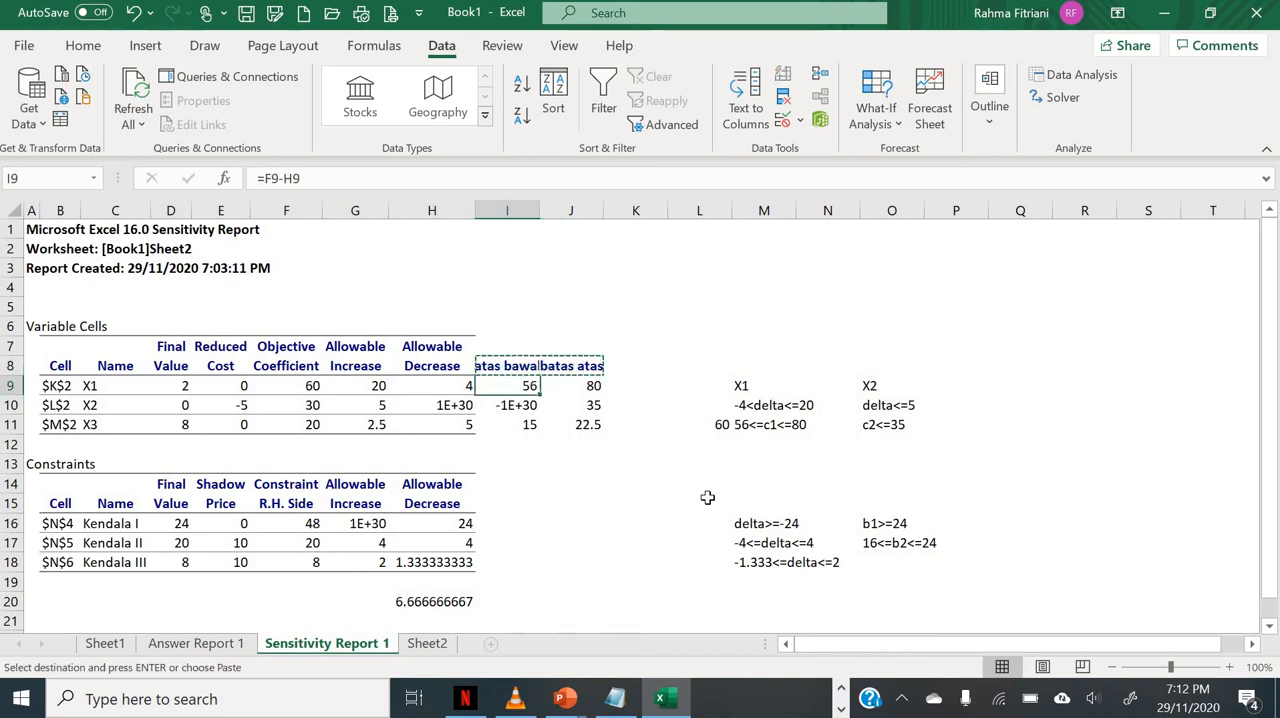
key("Down")
key("Down")
key("Down")
key("Down")
key("Down")
key("Down")
key("Return")
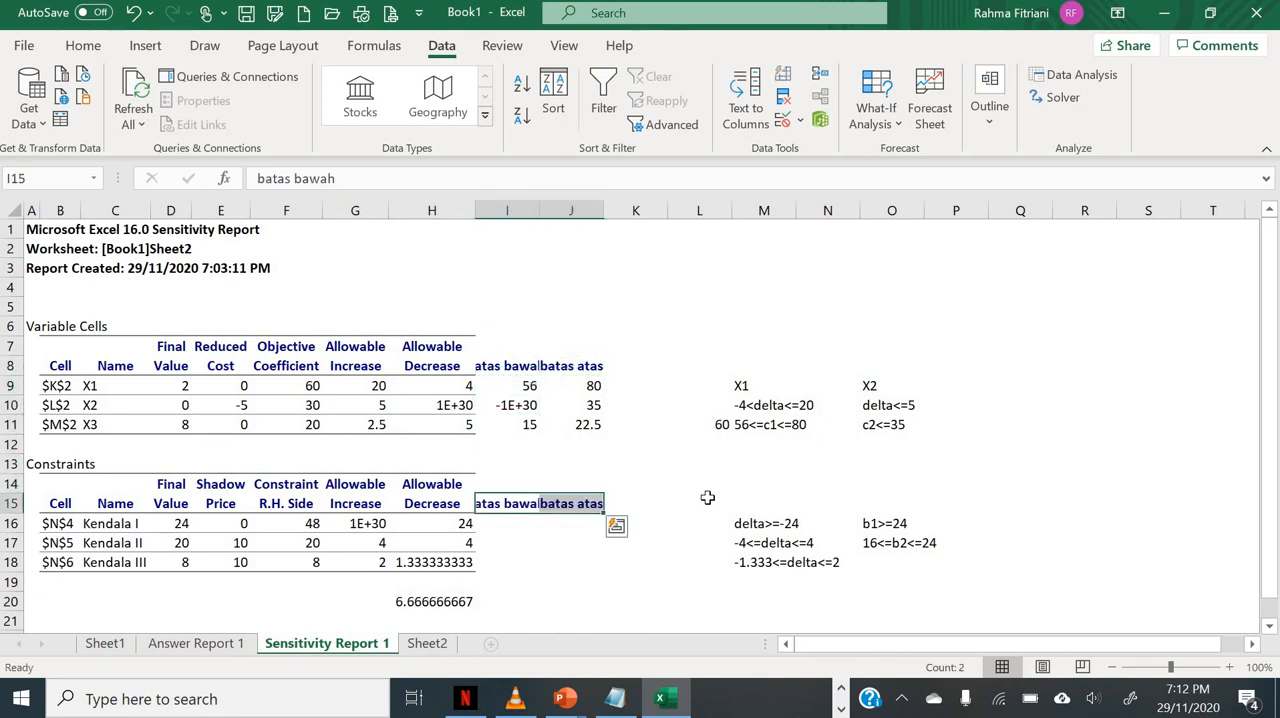
Step: Copy the lower-limit formula from cell I9 into I16 for the Kendala I constraint
key("Up")
key("Up")
key("Up")
key("Up")
key("Up")
key("Up")
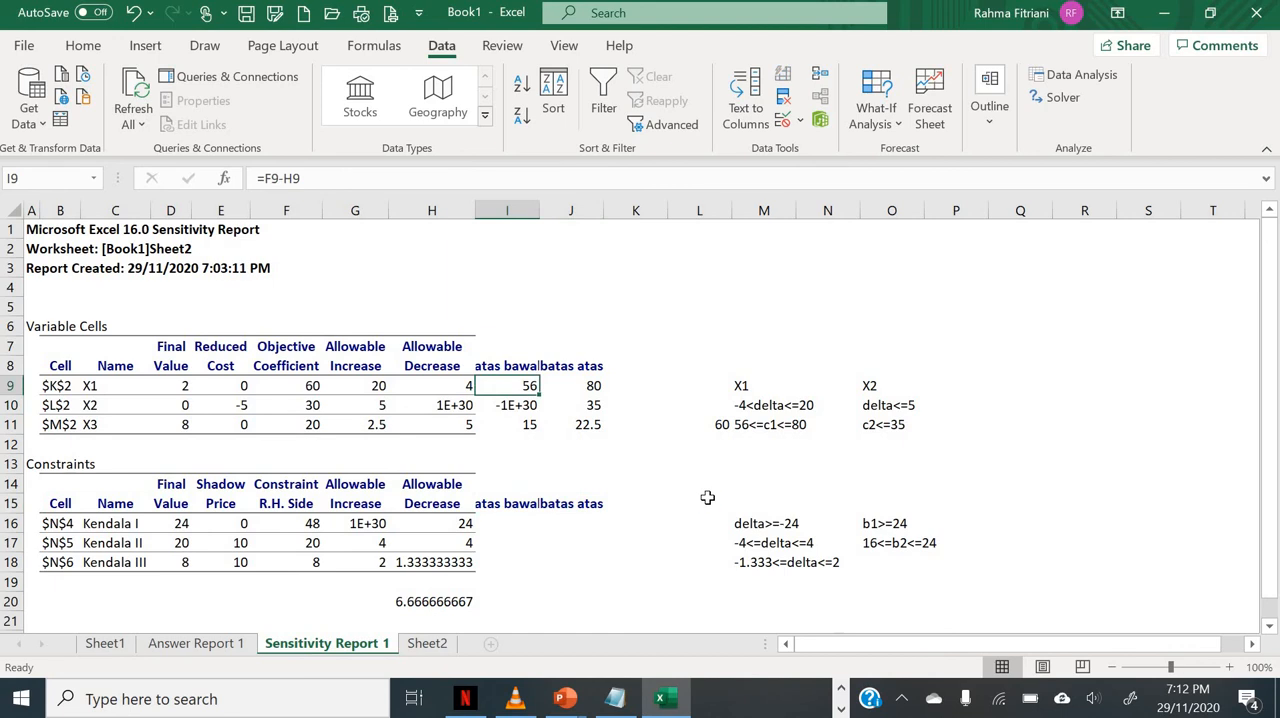
key("ctrl+c")
key("Down")
key("Down")
key("Down")
key("Down")
key("Down")
key("Down")
key("Down")
key("Down")
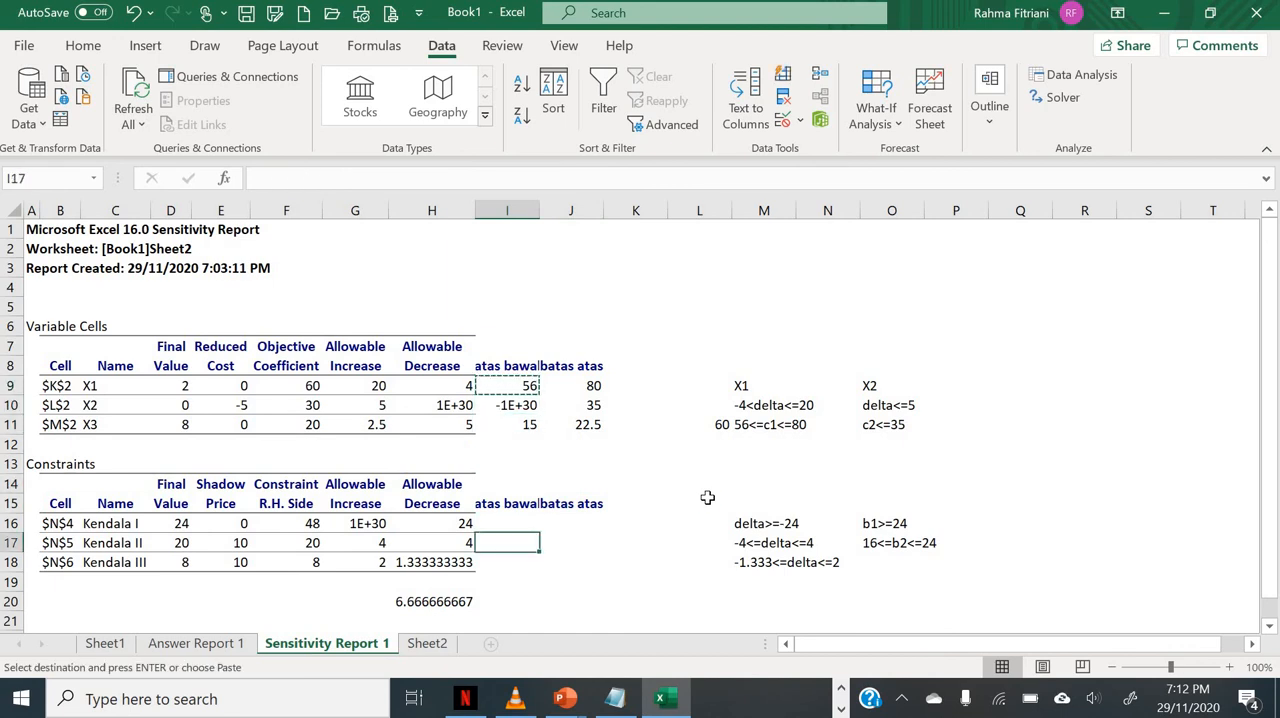
key("Up")
key("Return")
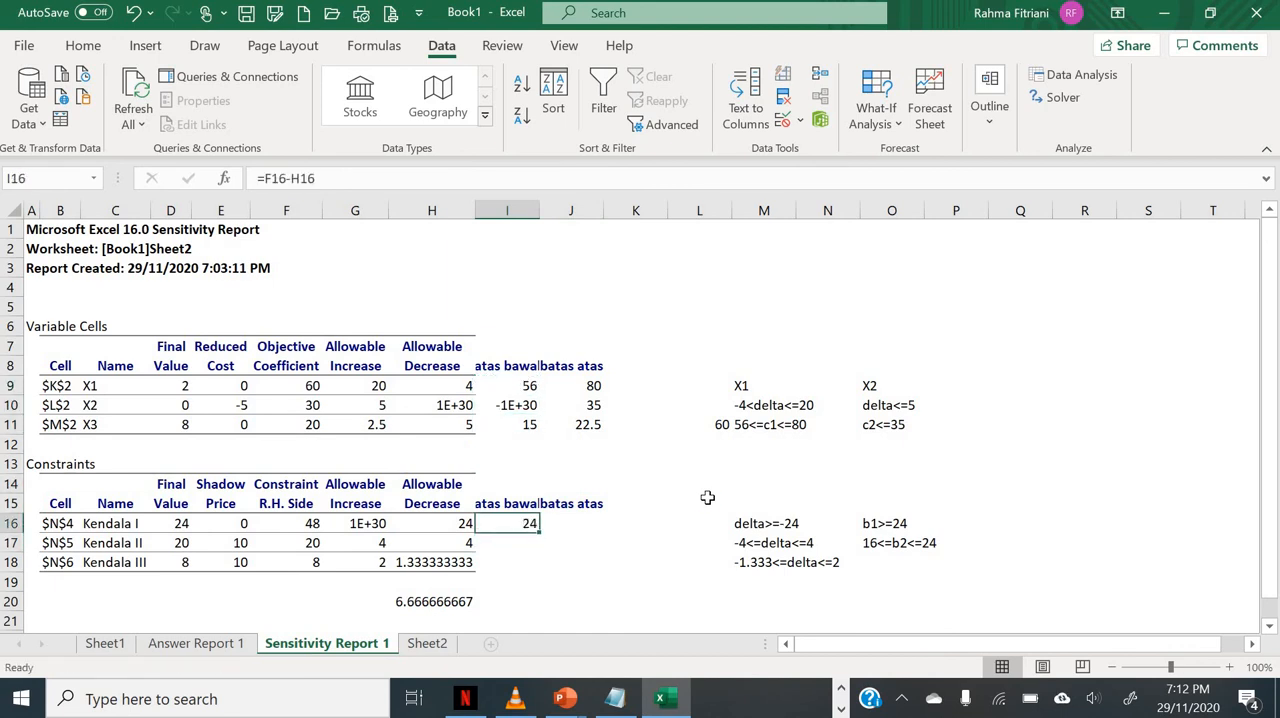